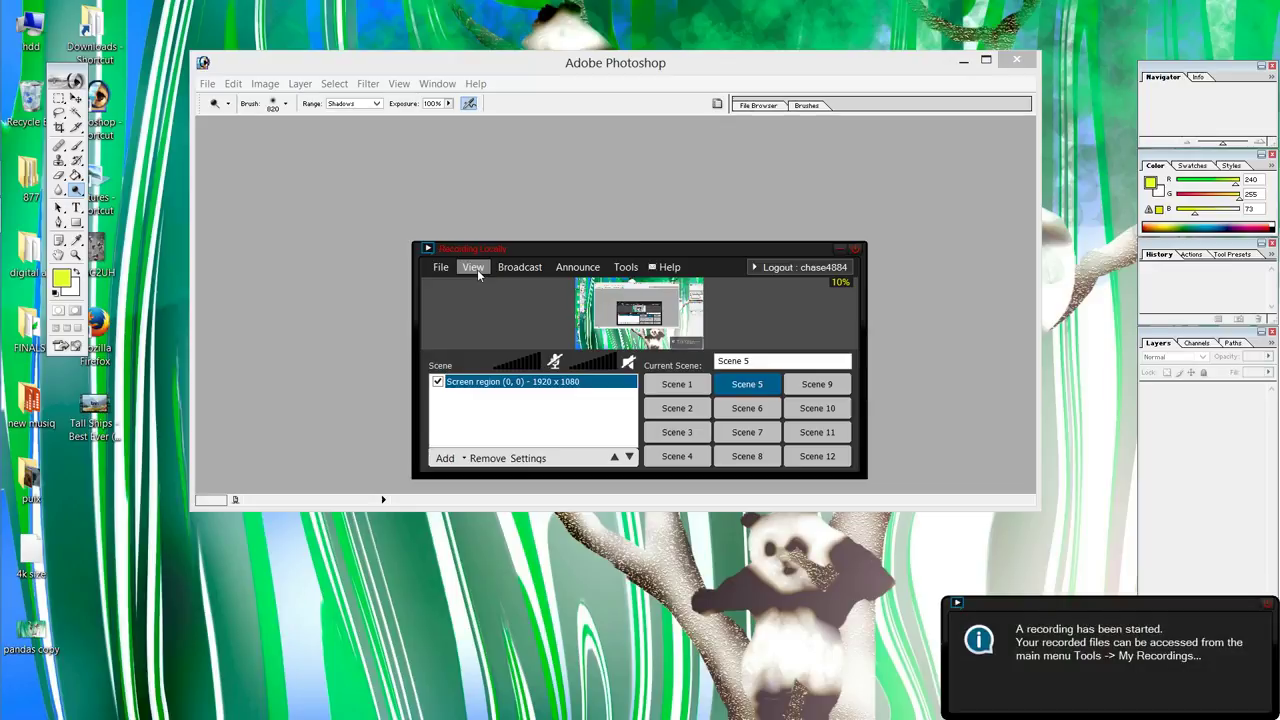
Step: Hide the recorder preview, minimize the recorder and Photoshop, and open the digital art folder
left_click(495, 366)
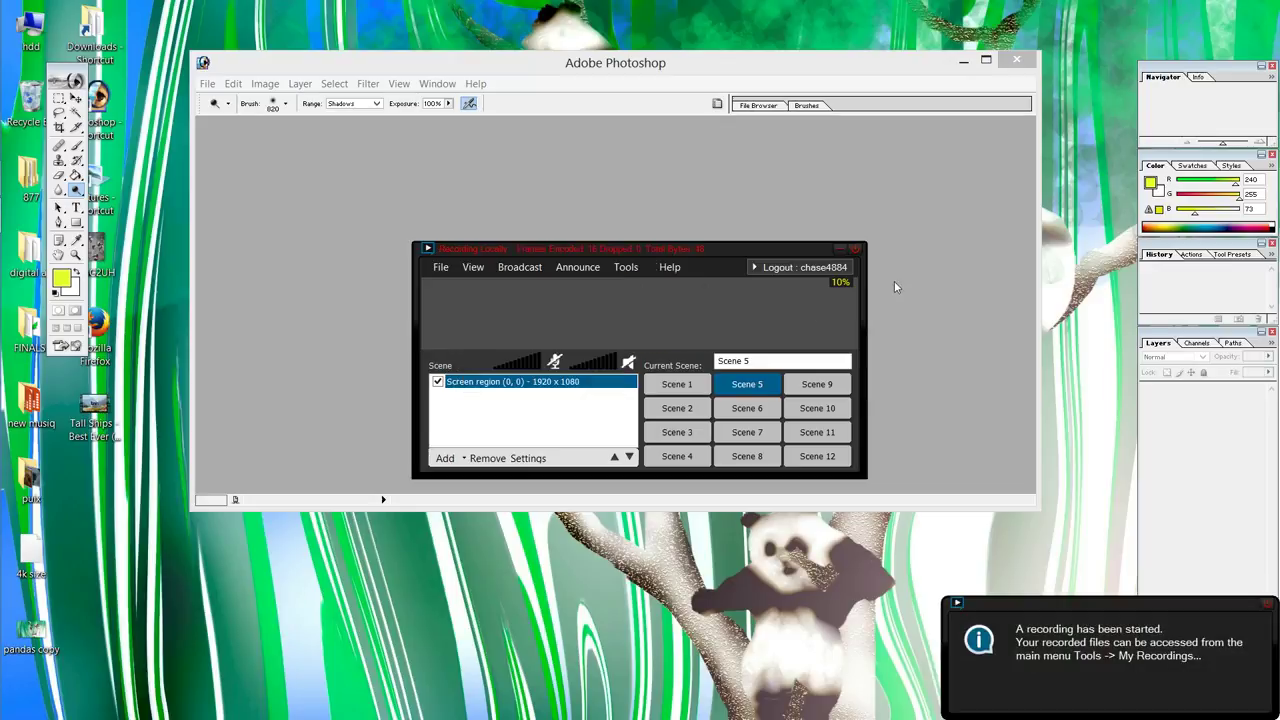
left_click(833, 249)
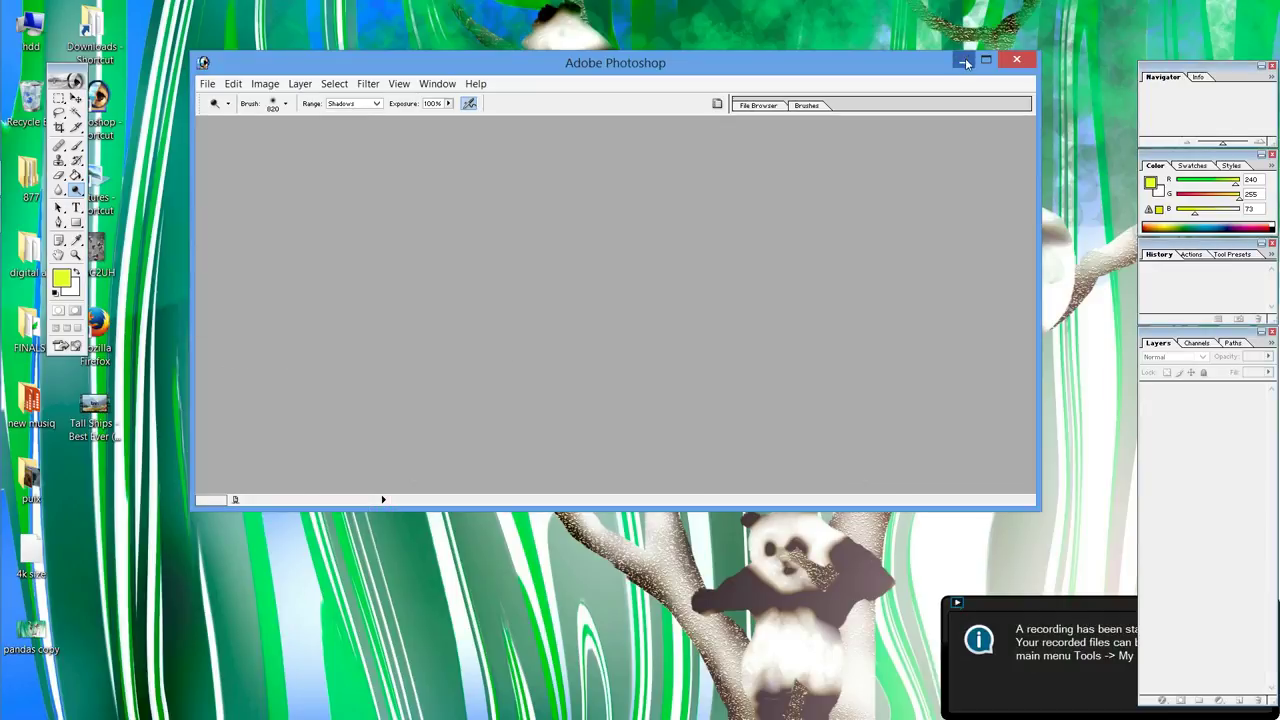
left_click(964, 62)
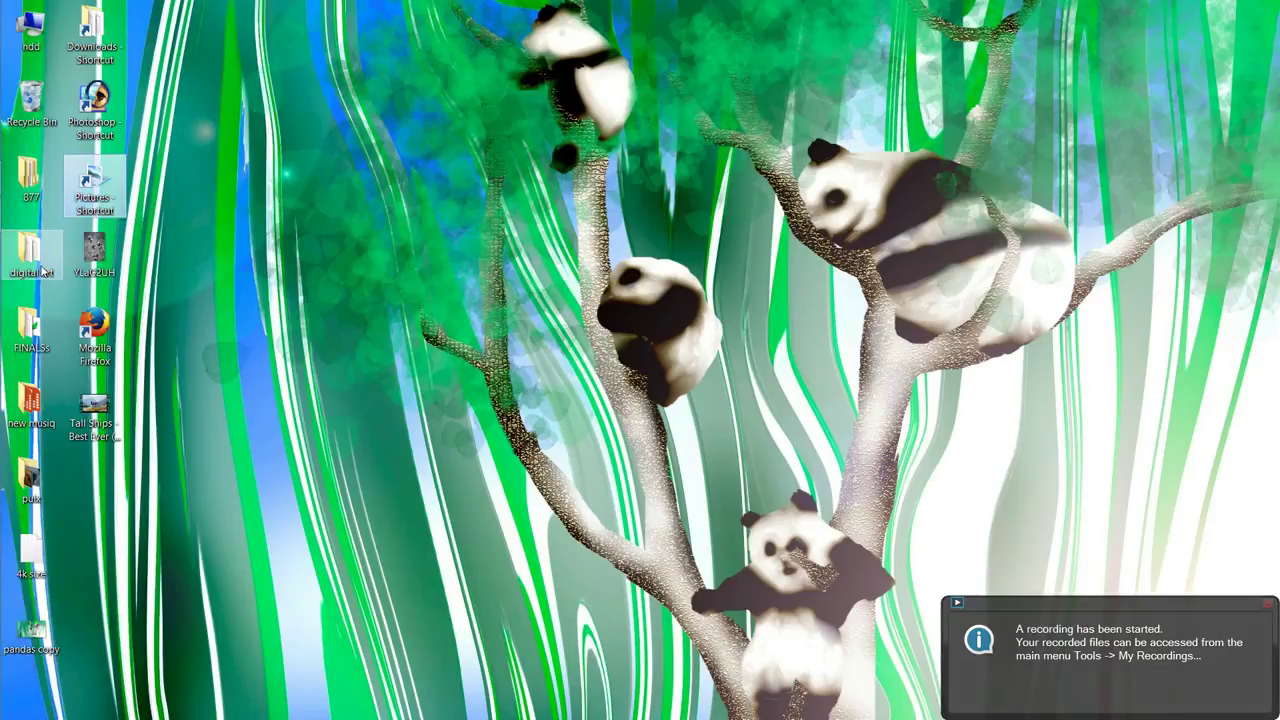
double_click(32, 262)
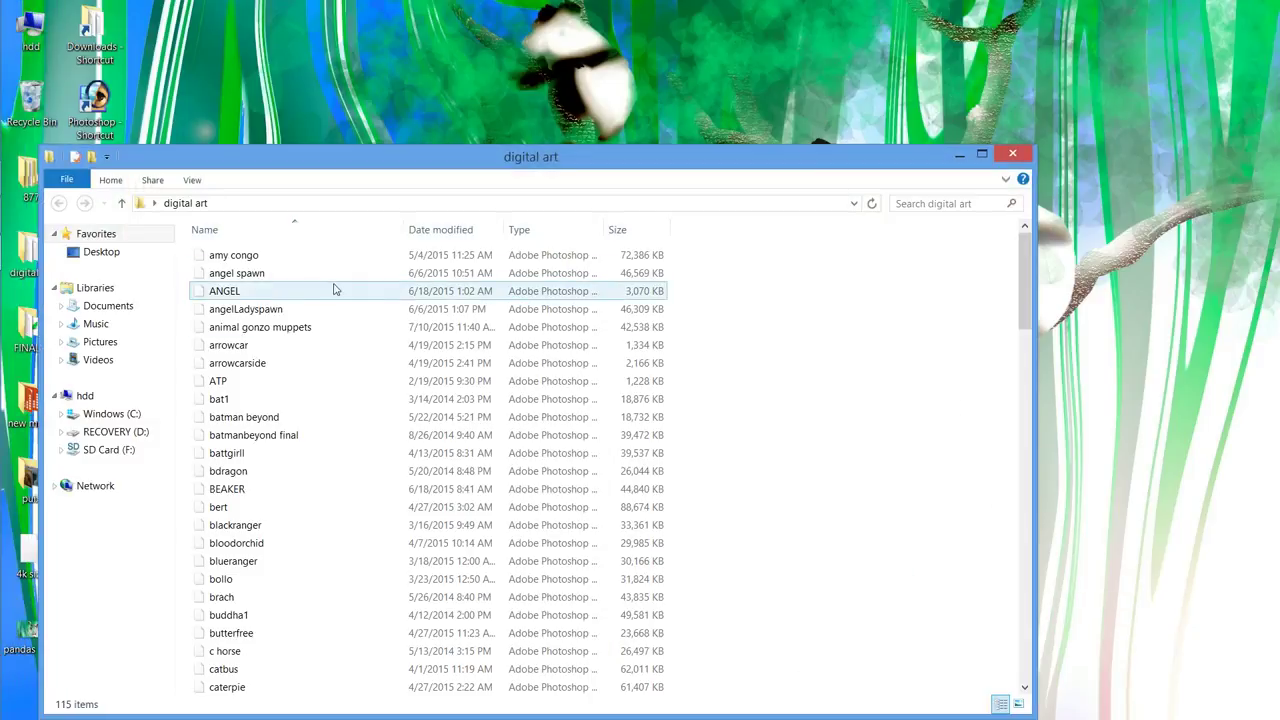
Step: Scroll to falcon in digital art, bring Photoshop back beside it, and open falcon.psd
scroll(290, 390, "down", 3)
left_click(290, 397)
scroll(290, 397, "down", 1)
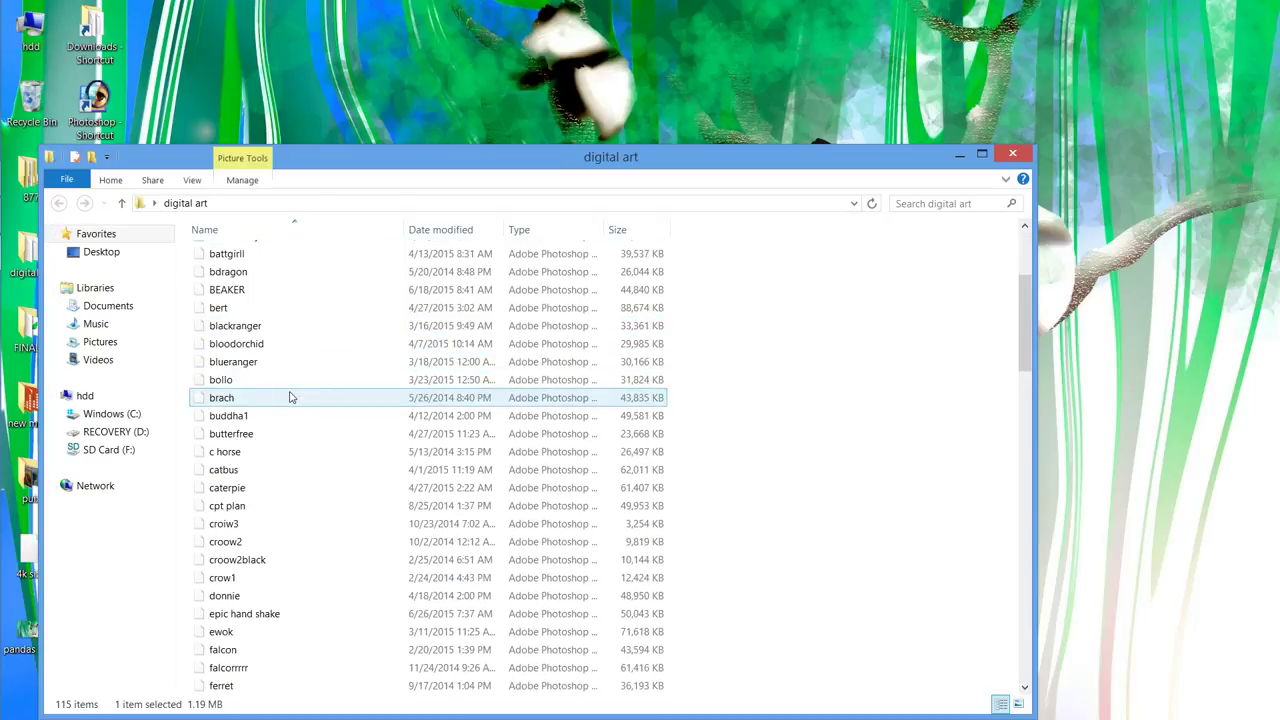
scroll(290, 397, "down", 4)
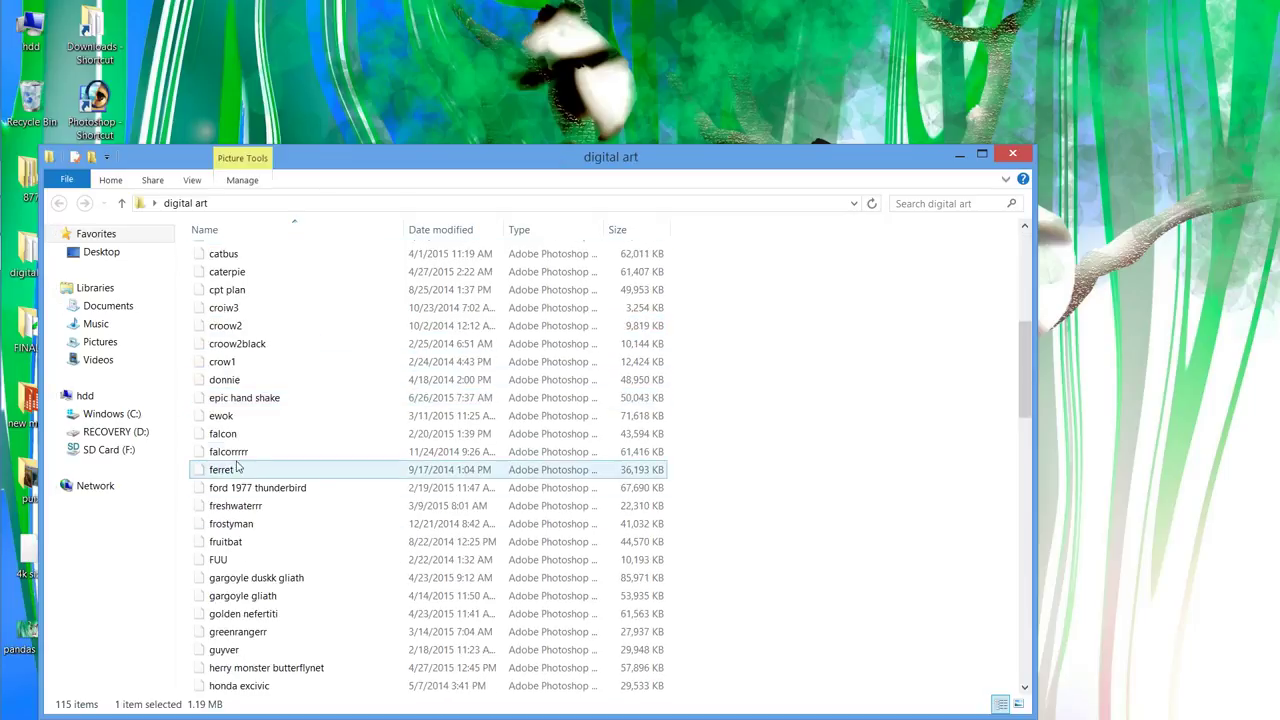
mouse_move(2, 360)
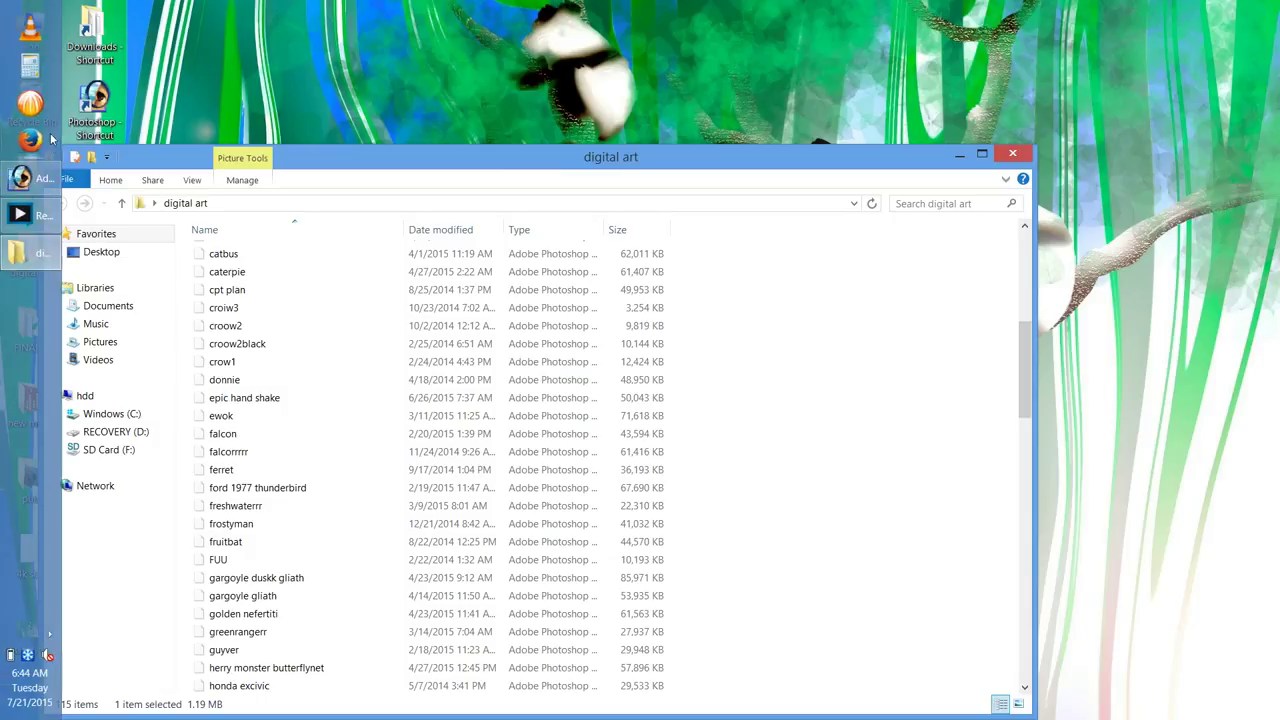
left_click(18, 178)
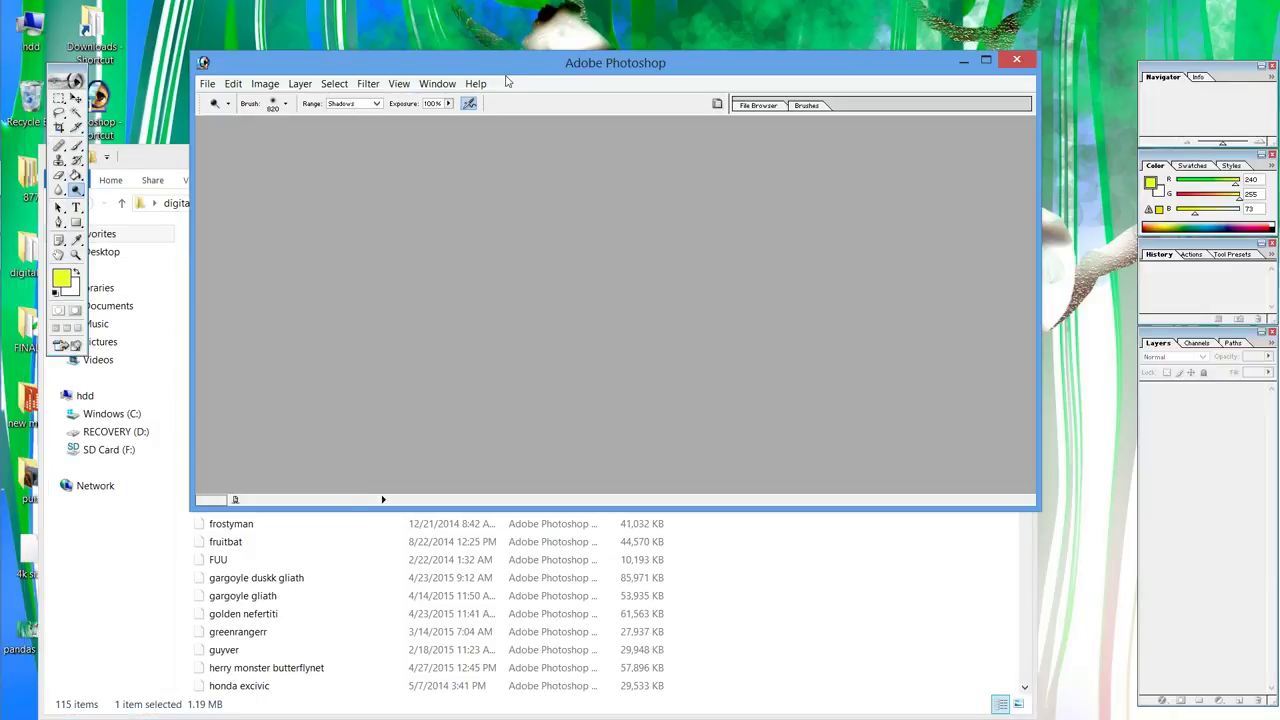
left_click_drag(507, 68, 713, 102)
double_click(222, 433)
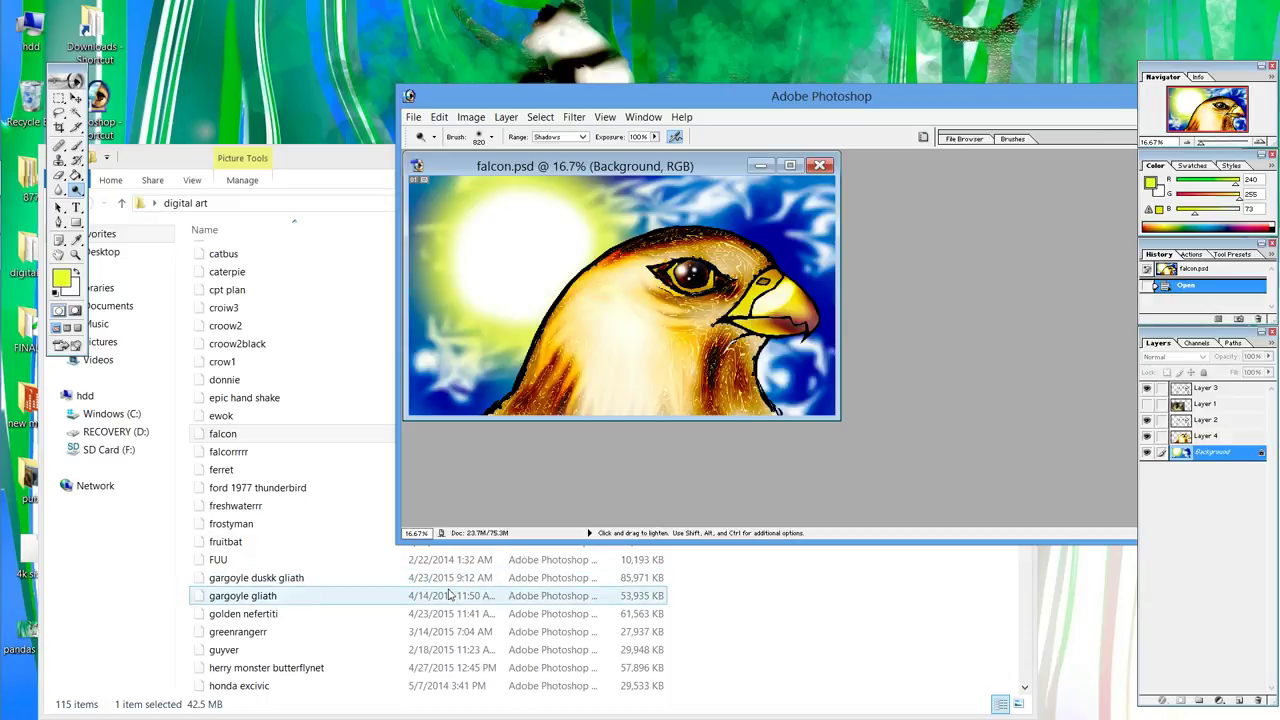
Step: Open the drawing pix folder on SD Card (F:)
left_click(129, 450)
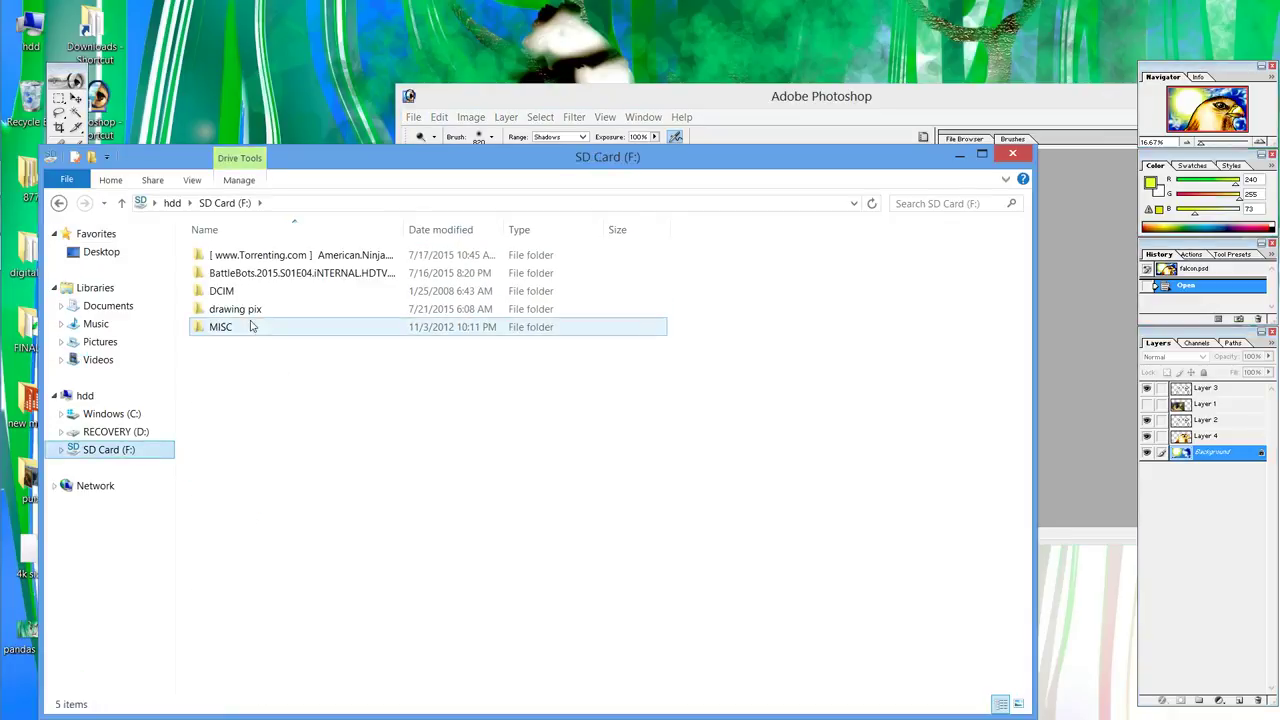
left_click(233, 310)
double_click(229, 314)
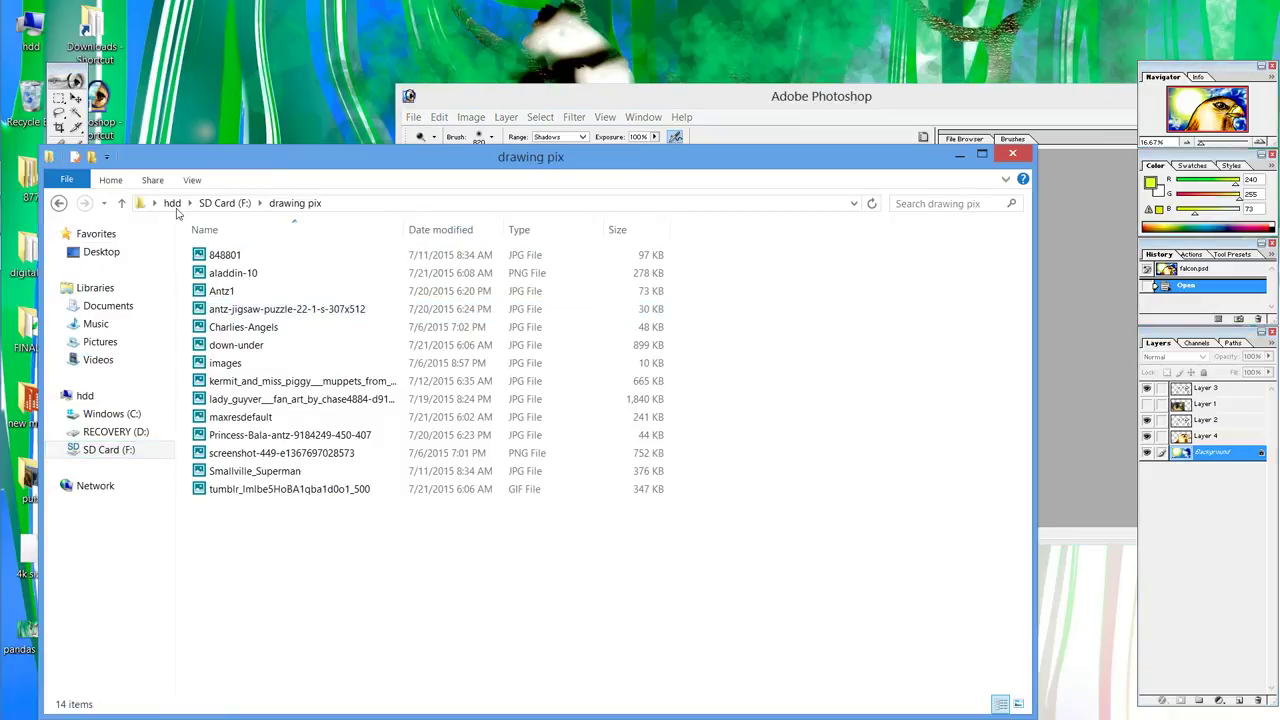
Step: Sort drawing pix by name in reverse and preview the tumblr eagle GIF
left_click(366, 232)
right_click(360, 232)
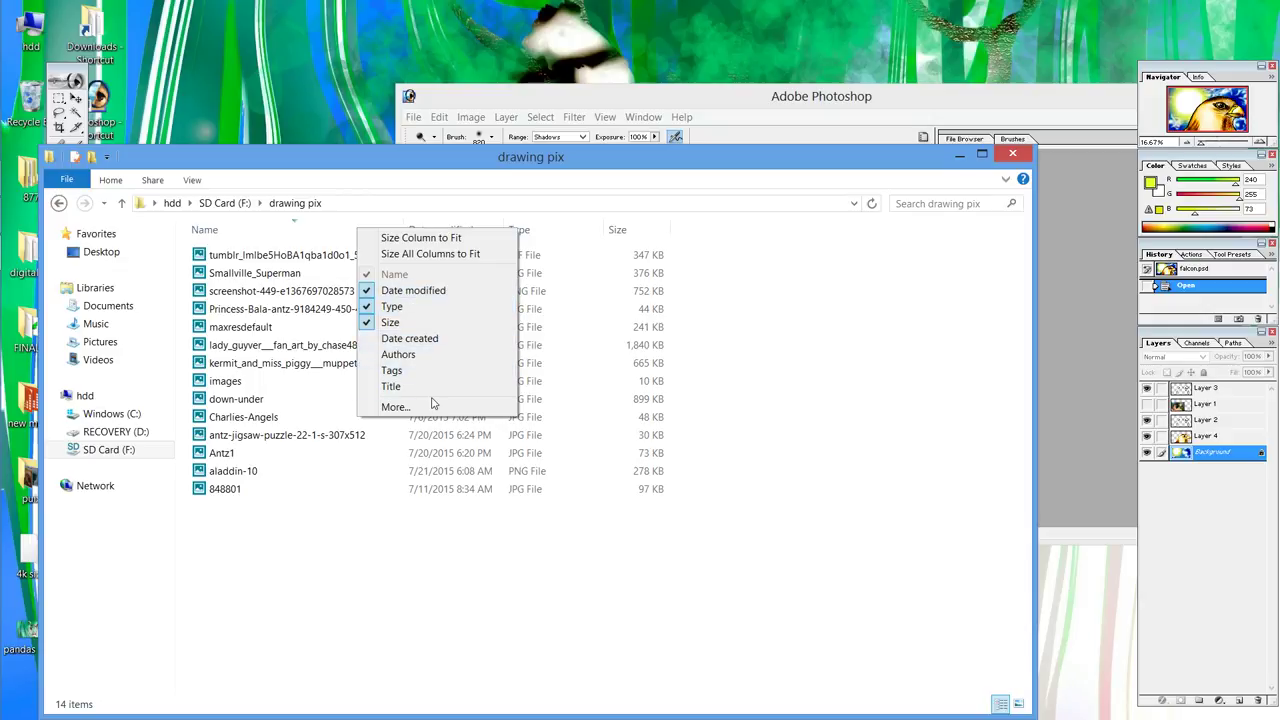
left_click(317, 577)
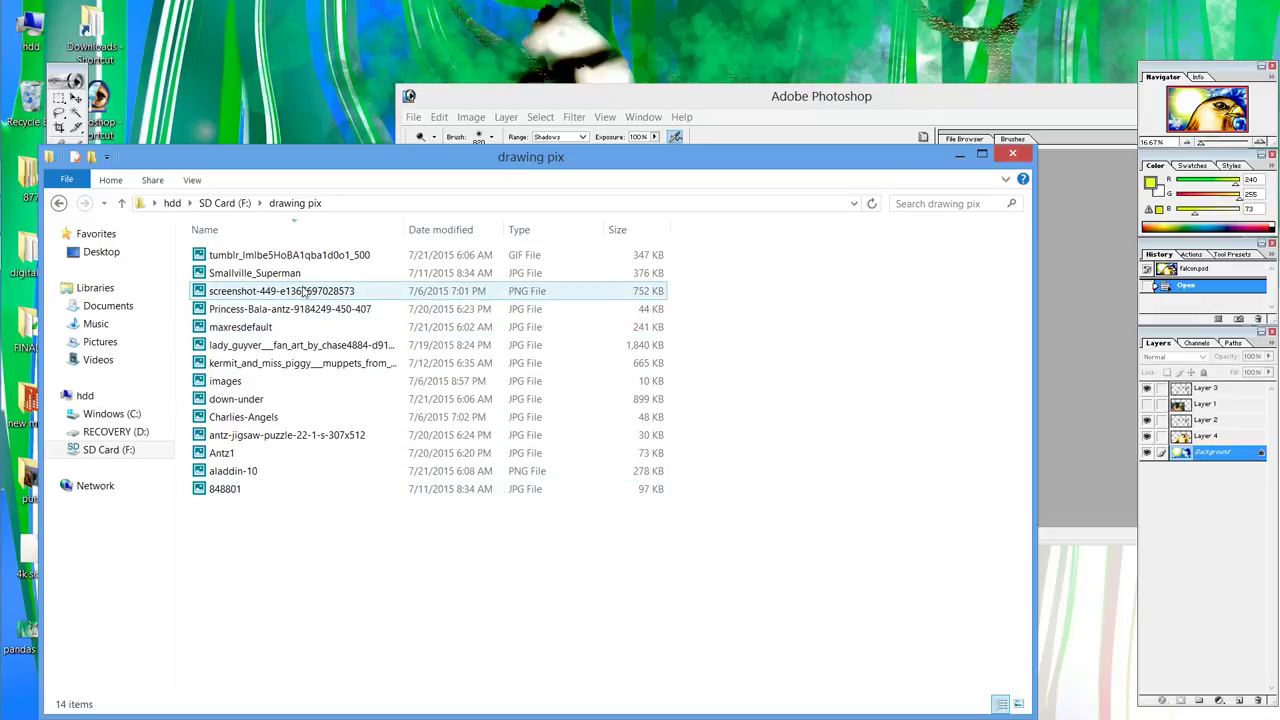
right_click(292, 255)
left_click(378, 328)
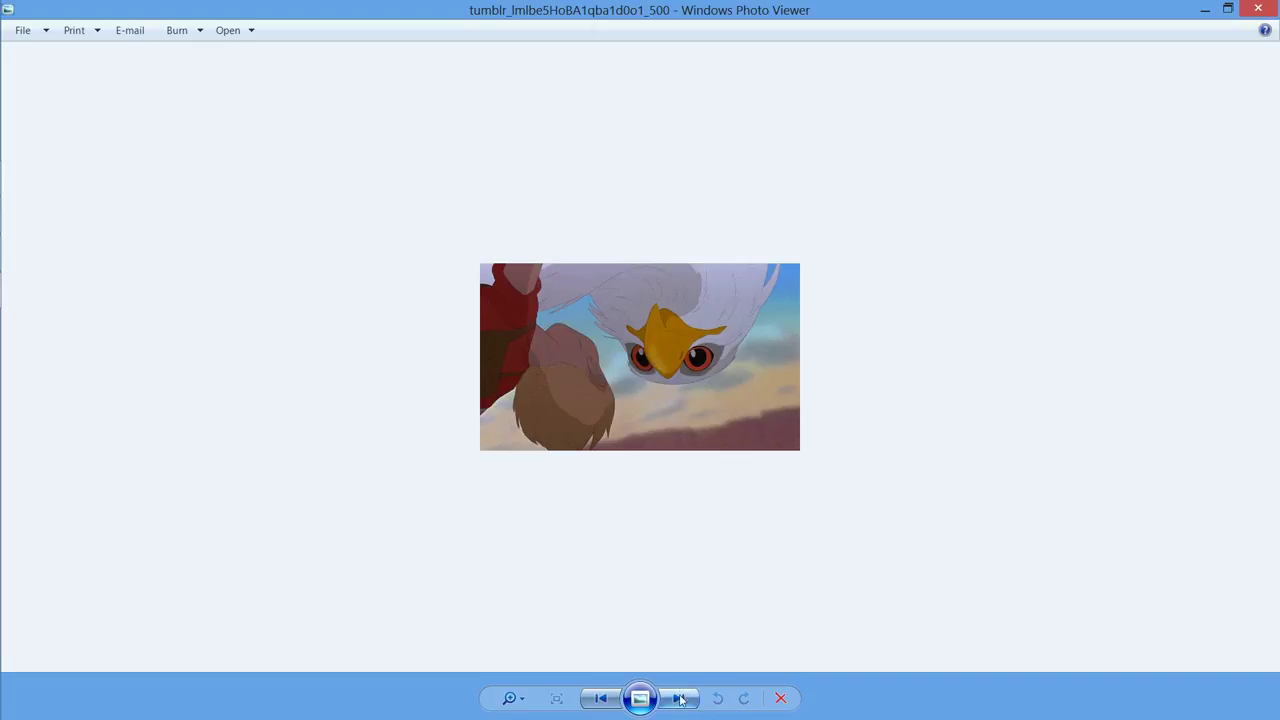
Step: Page forward five pictures to the down-under eagle close-up and open it in Paint
left_click(680, 698)
left_click(677, 697)
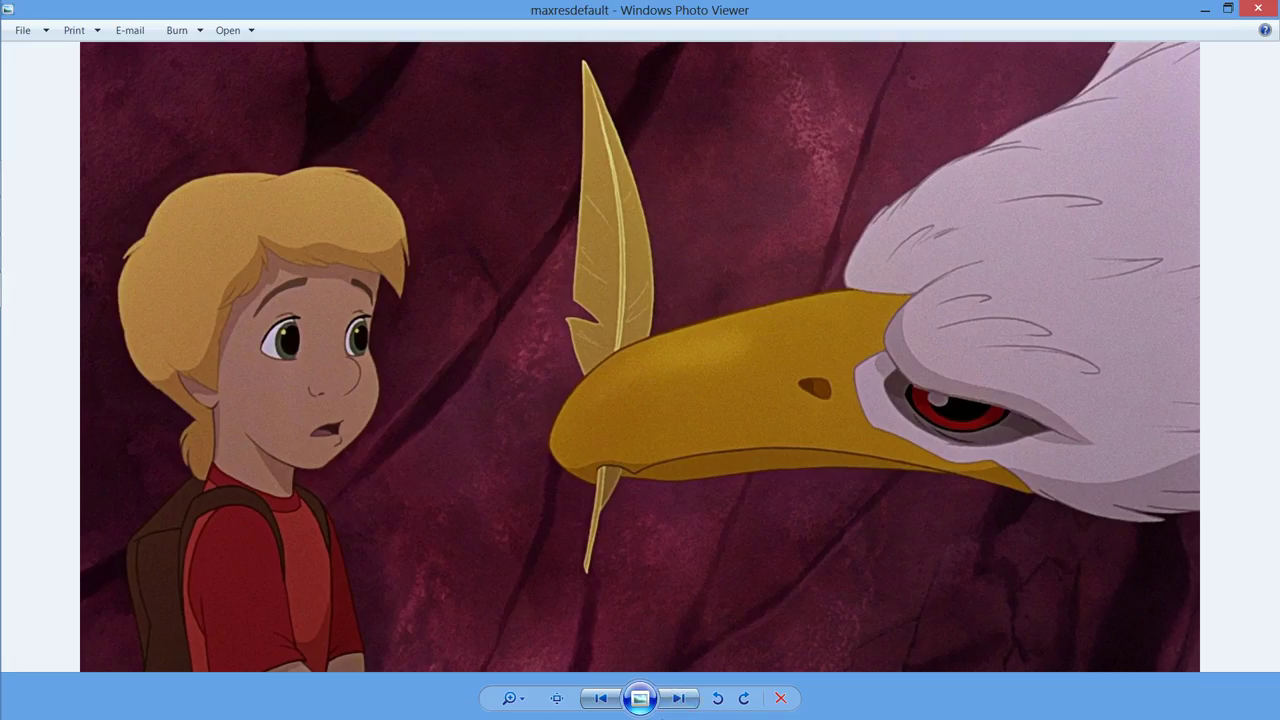
left_click(677, 698)
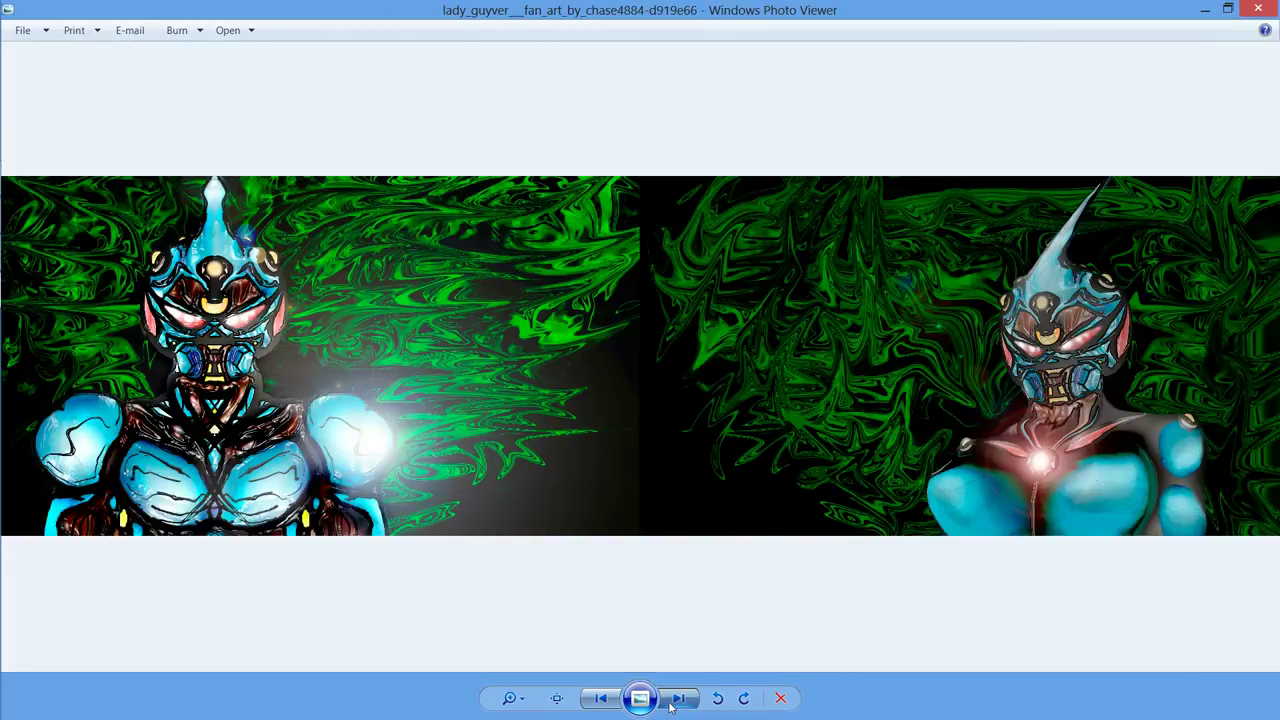
left_click(677, 698)
left_click(670, 704)
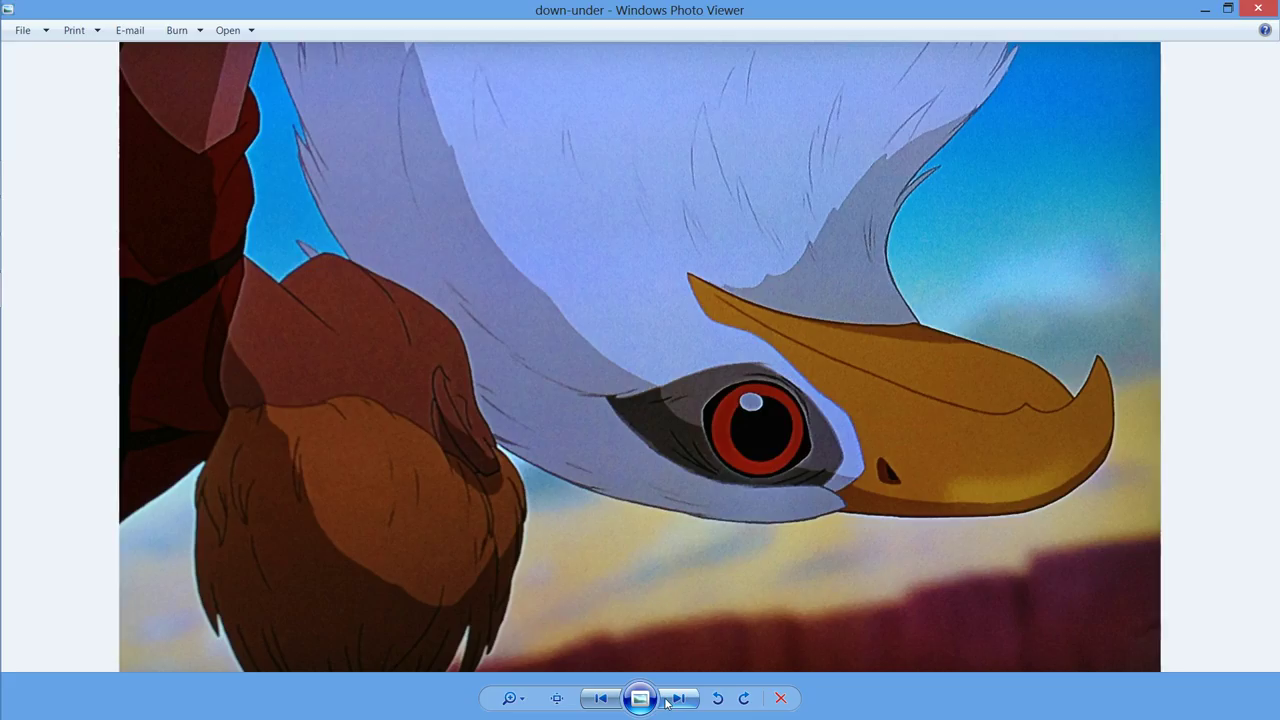
right_click(622, 678)
mouse_move(668, 531)
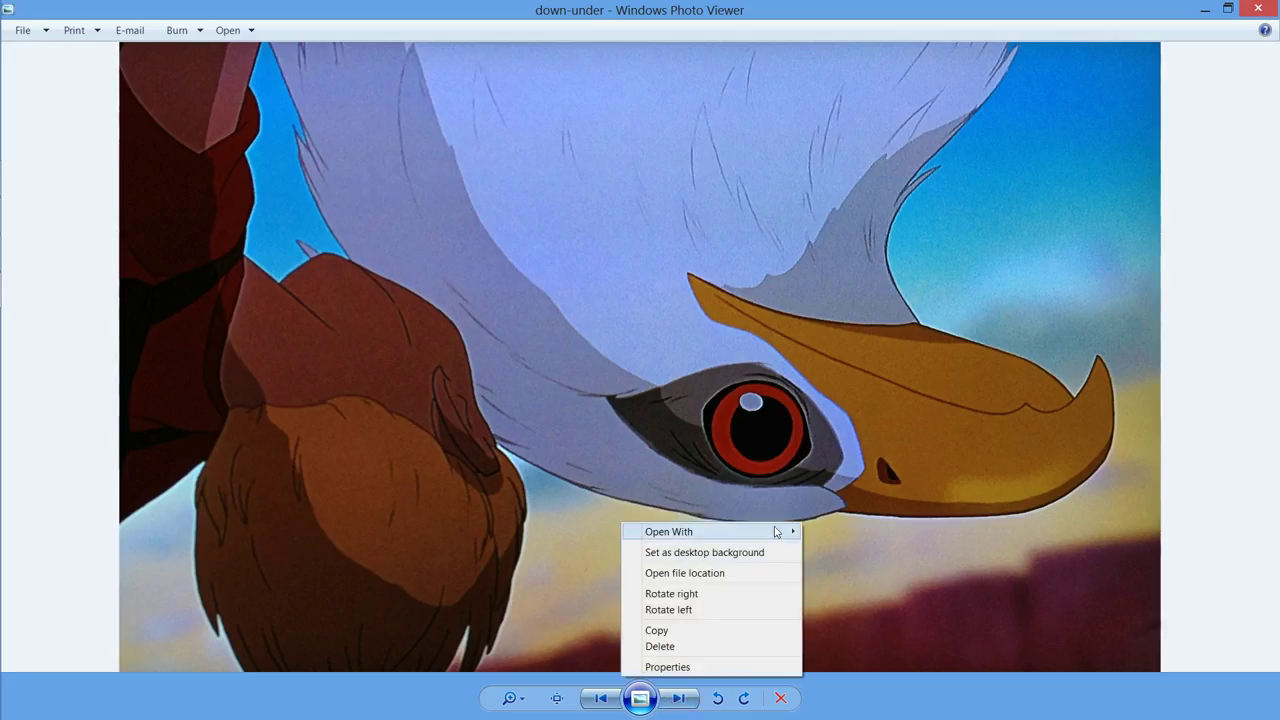
left_click(830, 532)
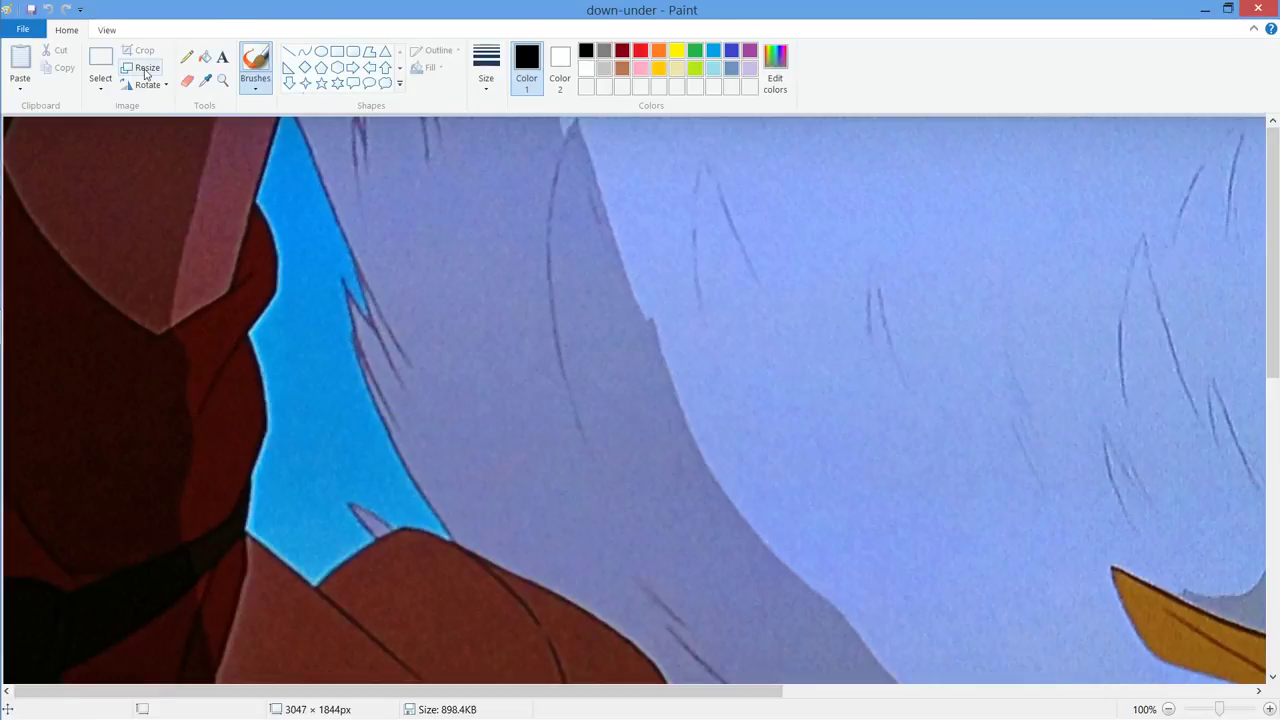
Step: Select all of the down-under picture in Paint, copy it, and return to Photoshop
left_click(102, 86)
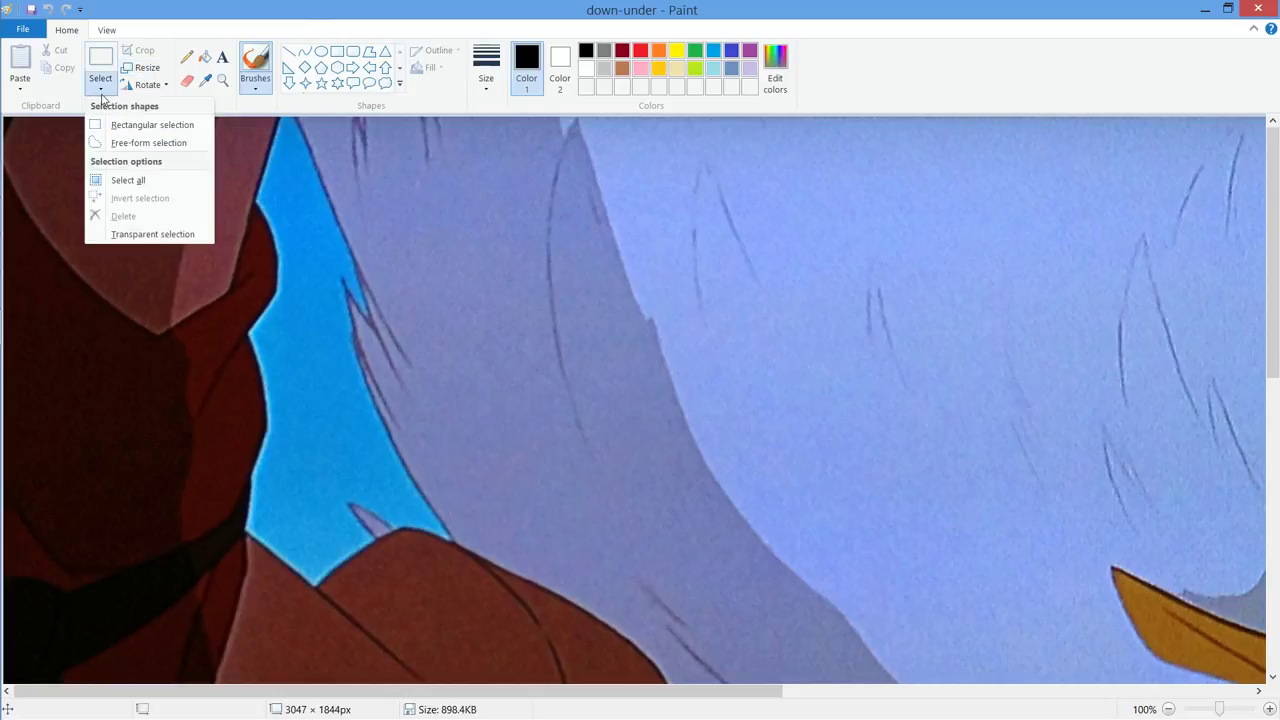
left_click(140, 181)
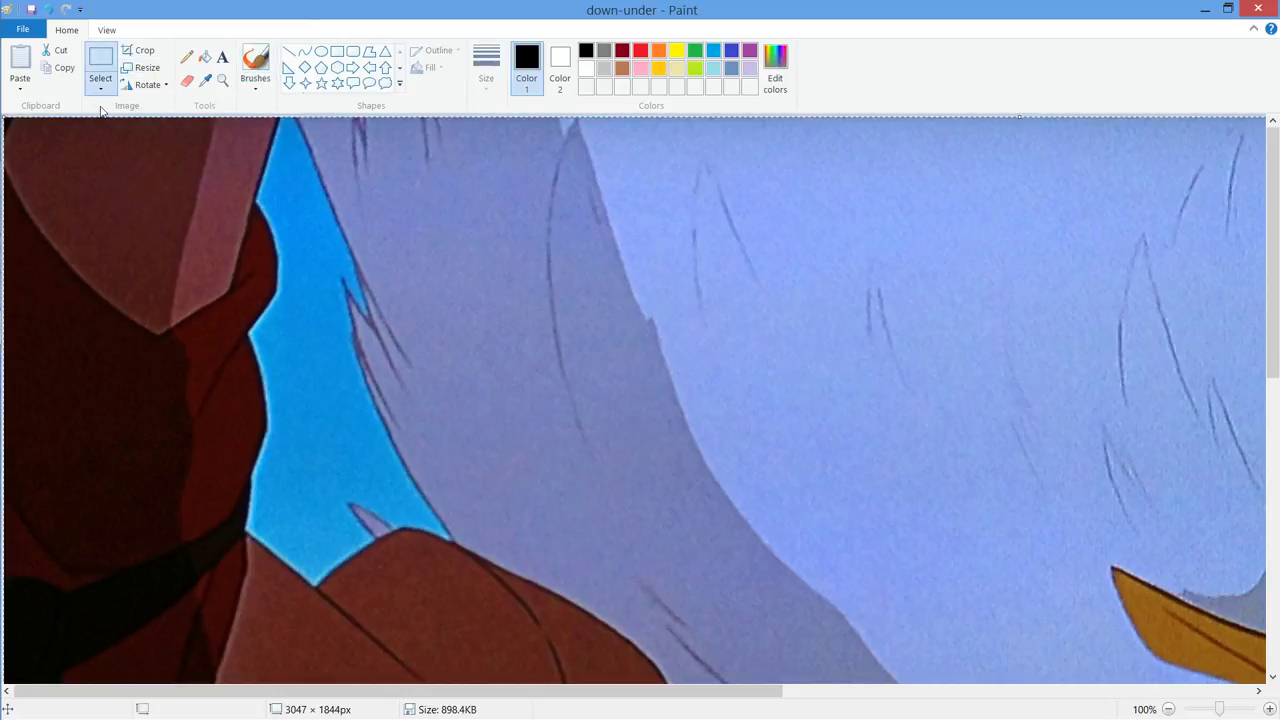
left_click(66, 72)
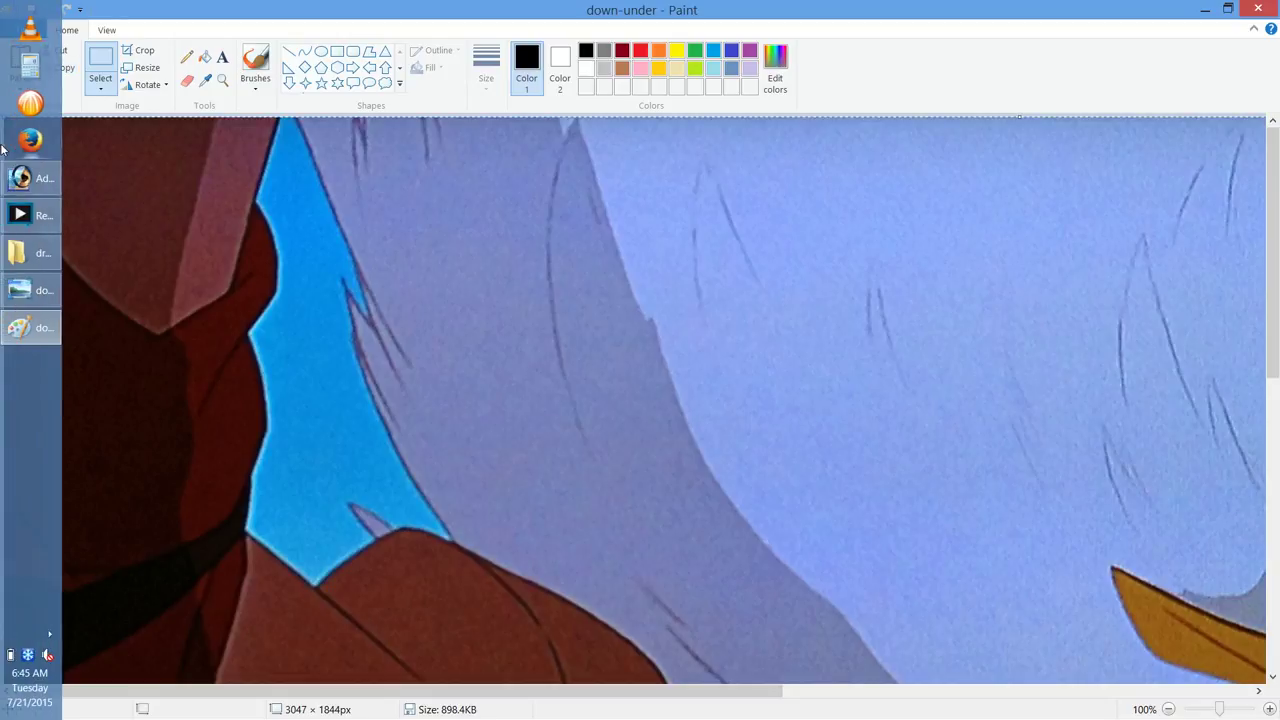
left_click(22, 178)
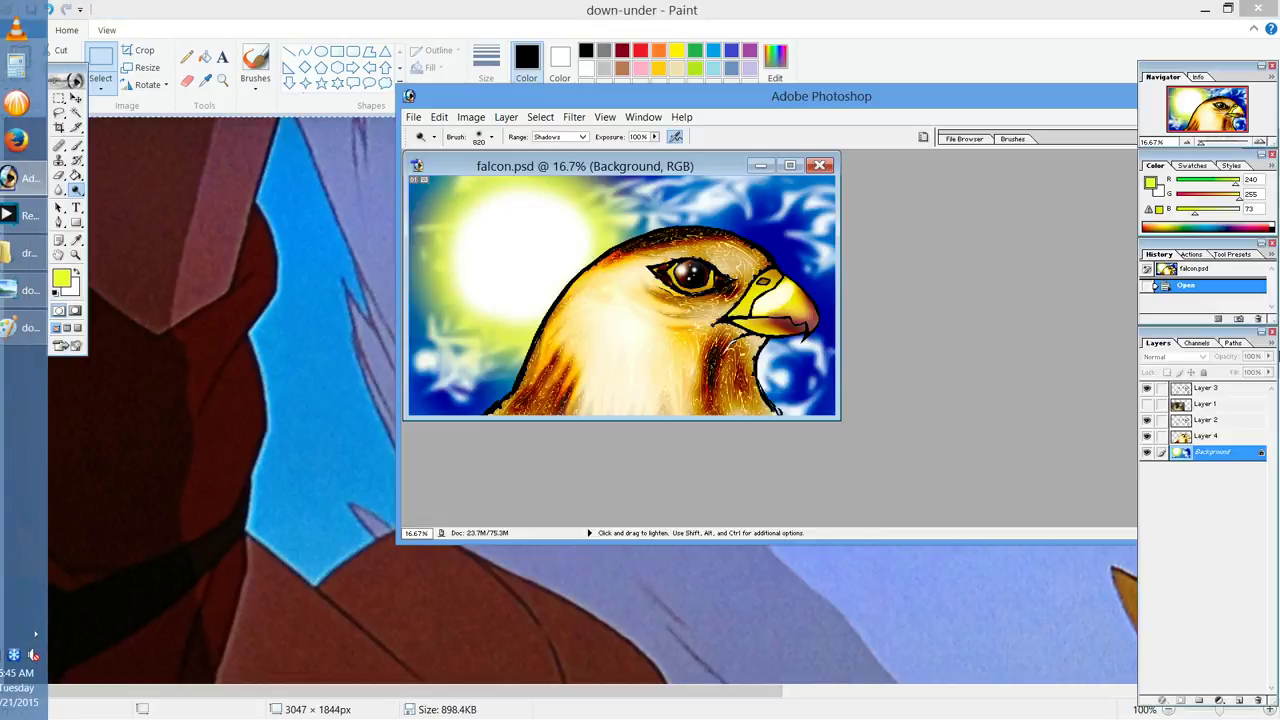
Step: Paste the copied eagle picture into a new Layer 5 above Background, then close Photo Viewer
left_click(1238, 699)
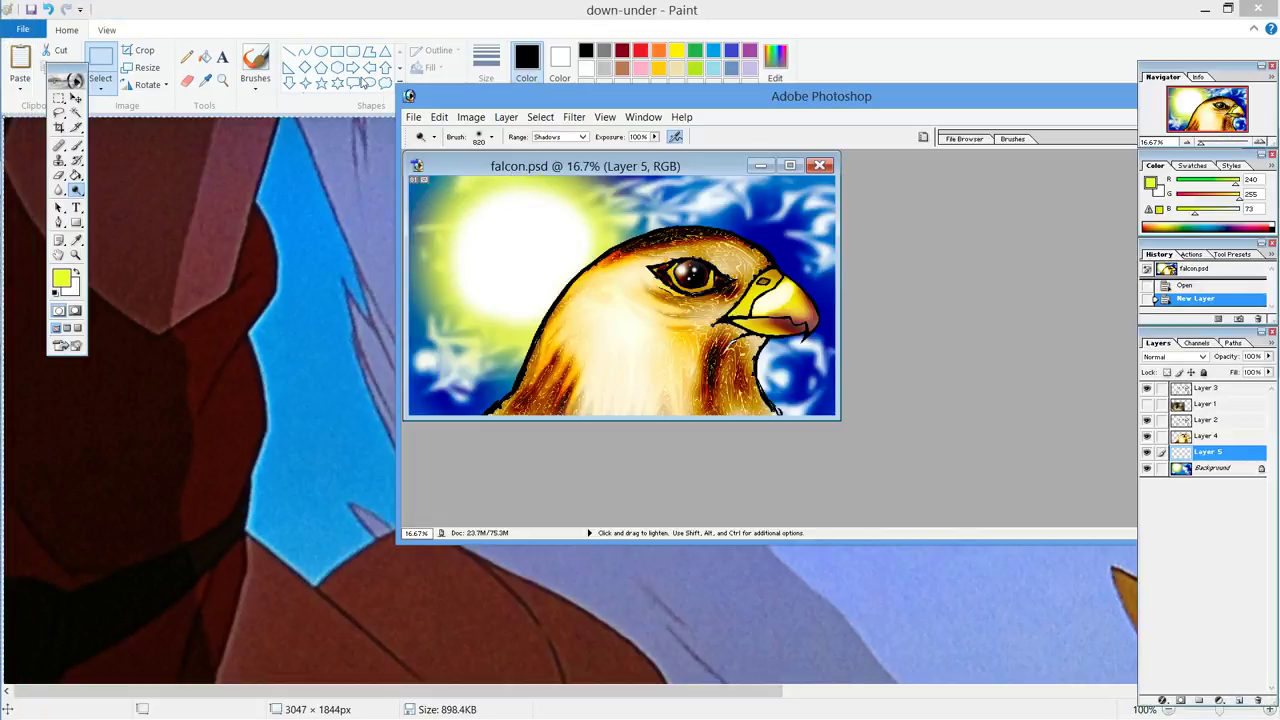
left_click(440, 117)
left_click(462, 256)
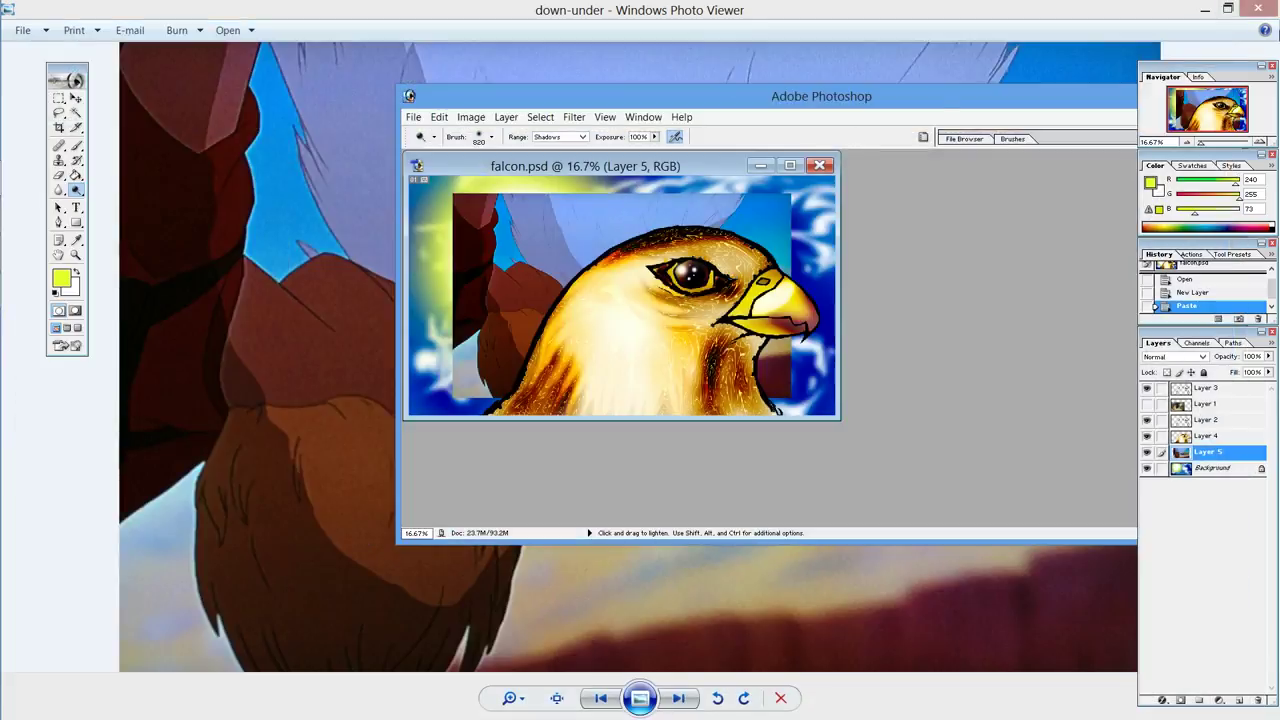
left_click(1259, 9)
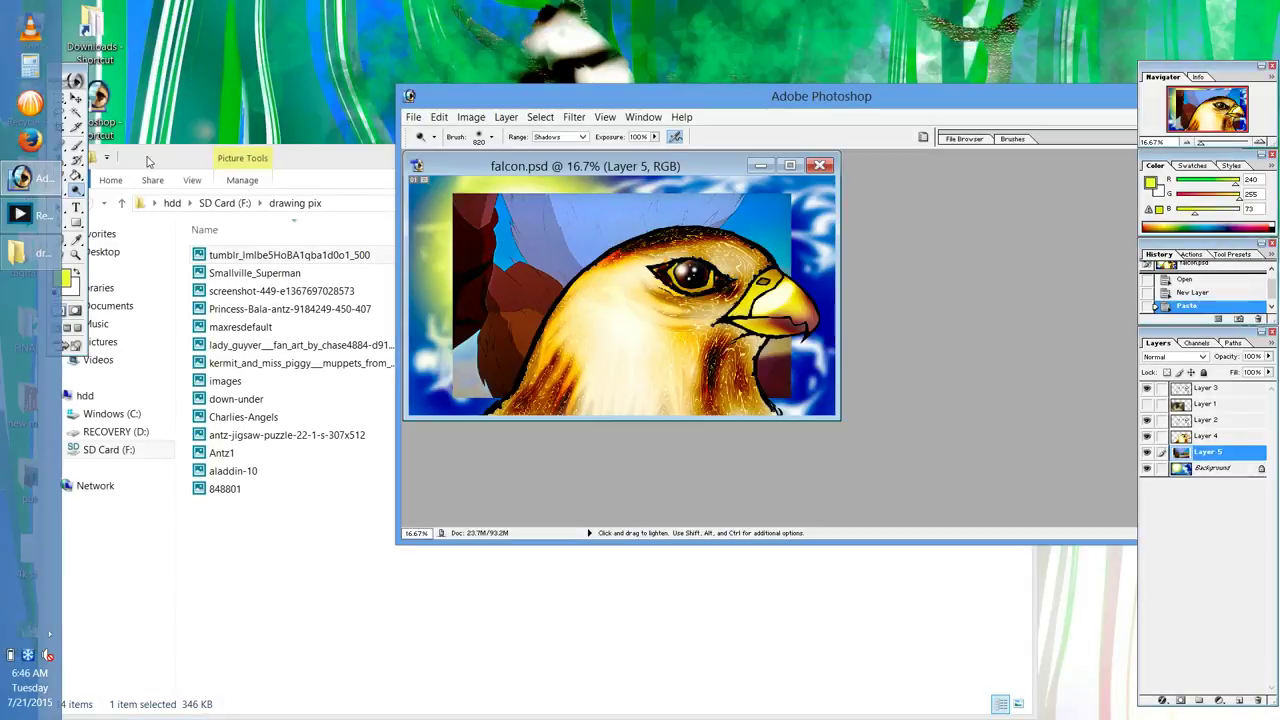
Step: Go back up to the SD card and cut the drawing pix folder
left_click(330, 160)
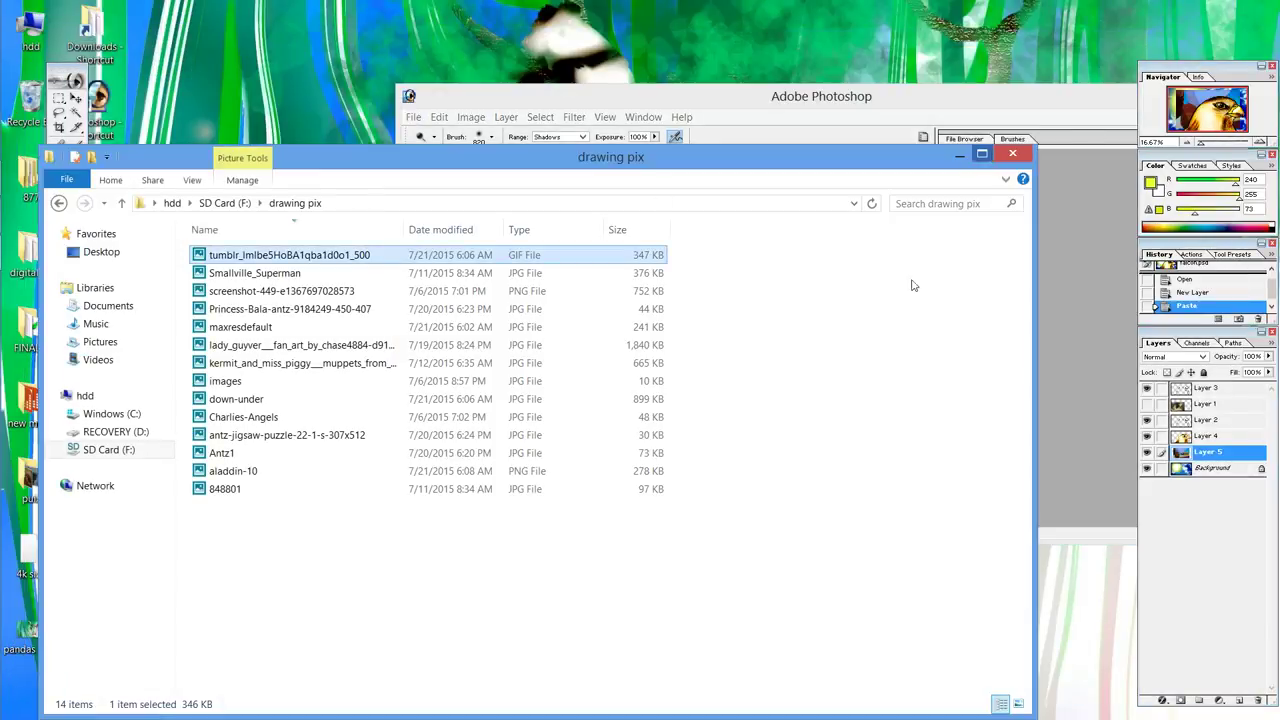
left_click(59, 204)
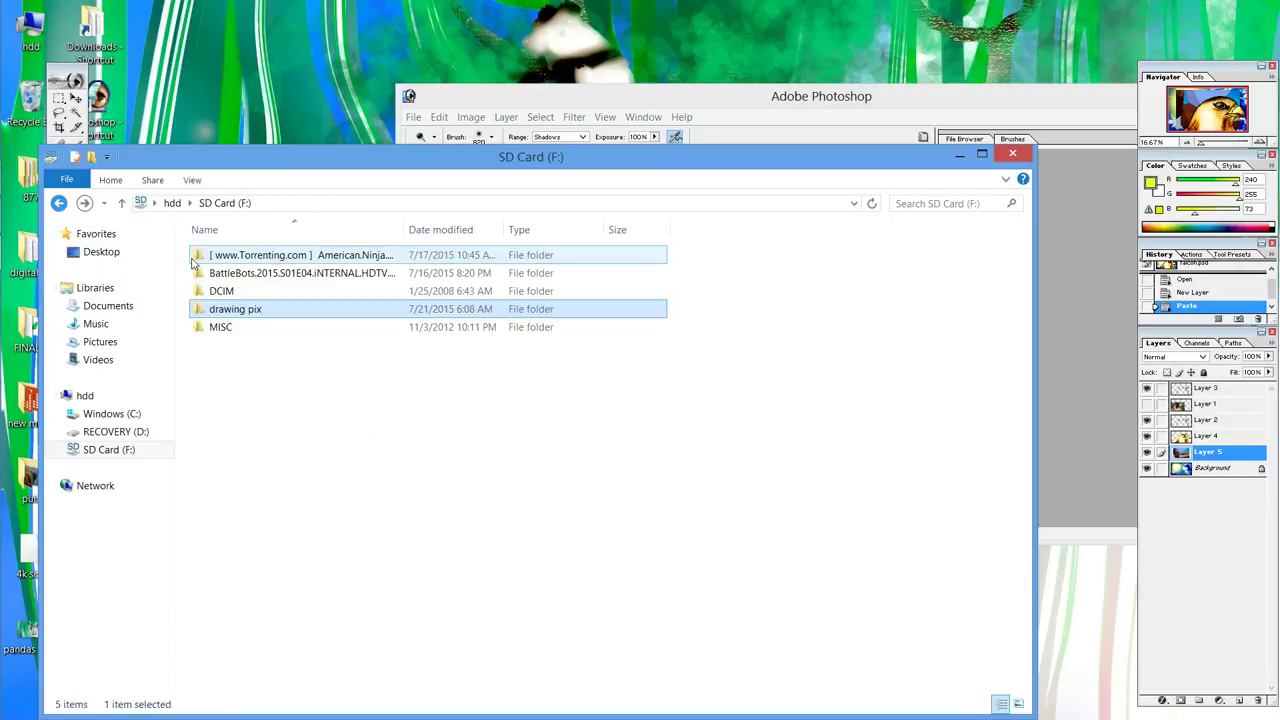
right_click(249, 312)
left_click(366, 461)
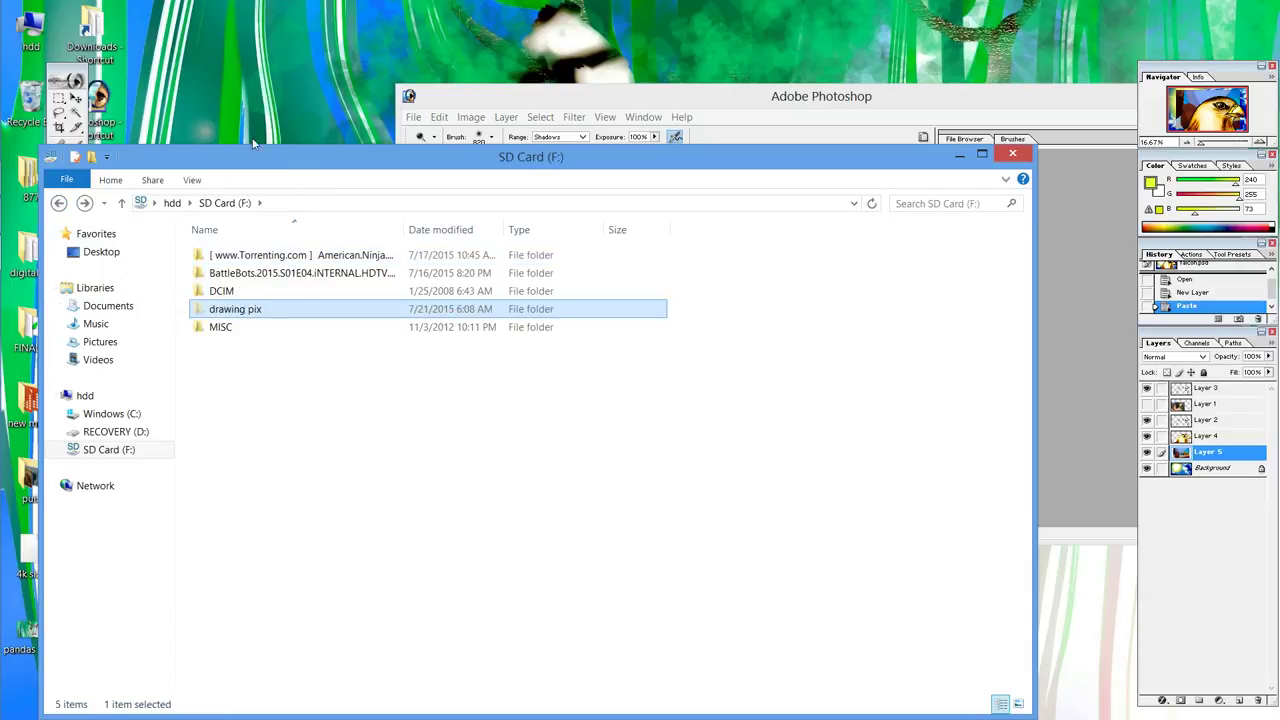
Step: Paste drawing pix onto the desktop, widen the Name column, and close the SD card window
left_click(250, 100)
right_click(250, 100)
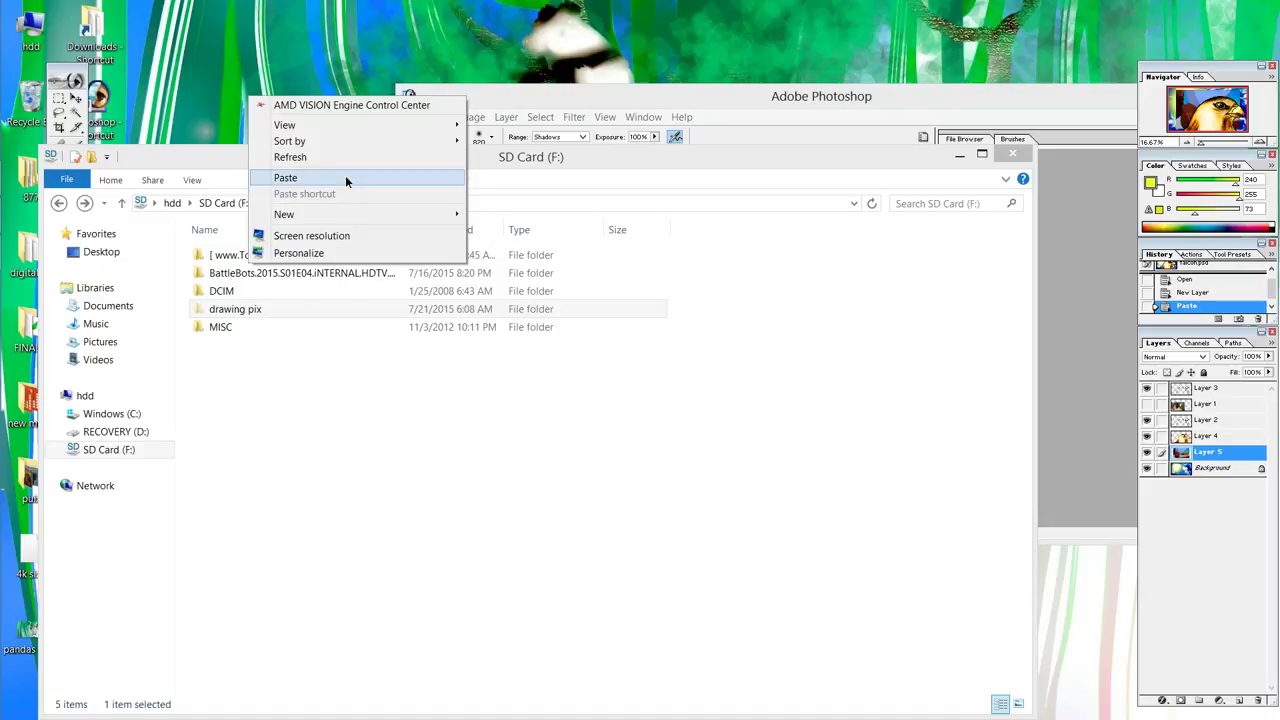
left_click(345, 175)
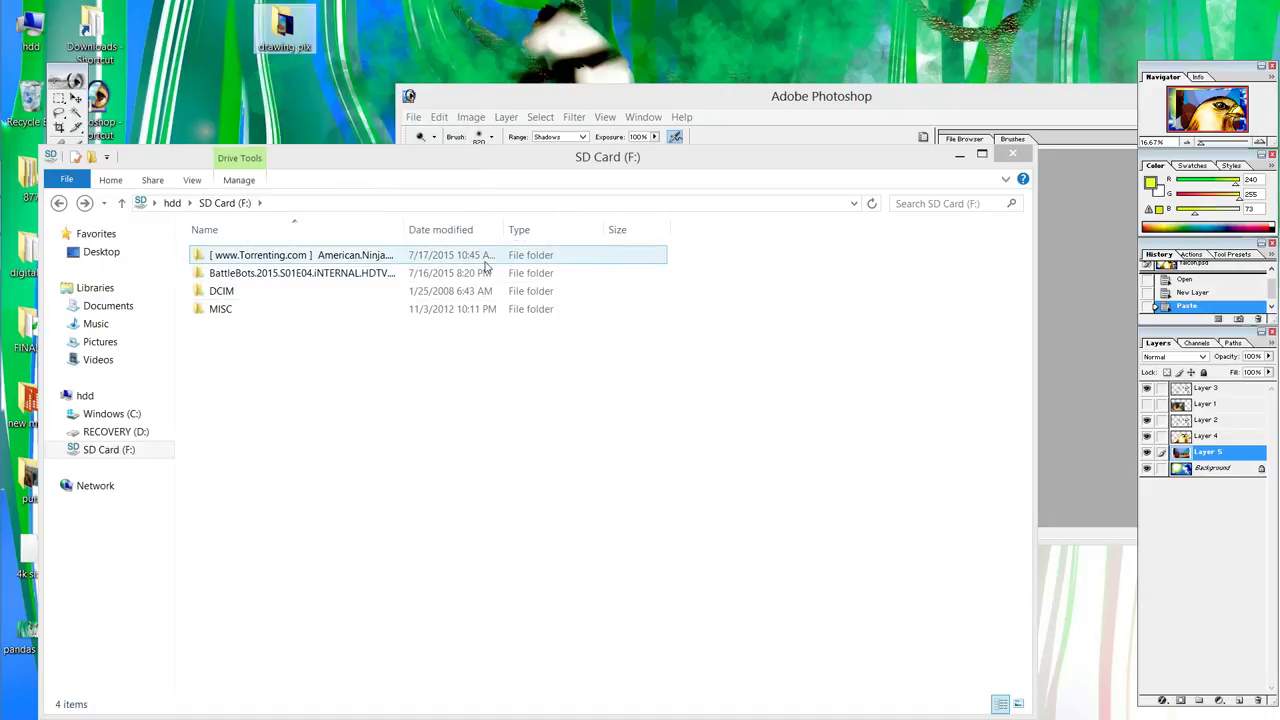
left_click_drag(406, 222, 485, 230)
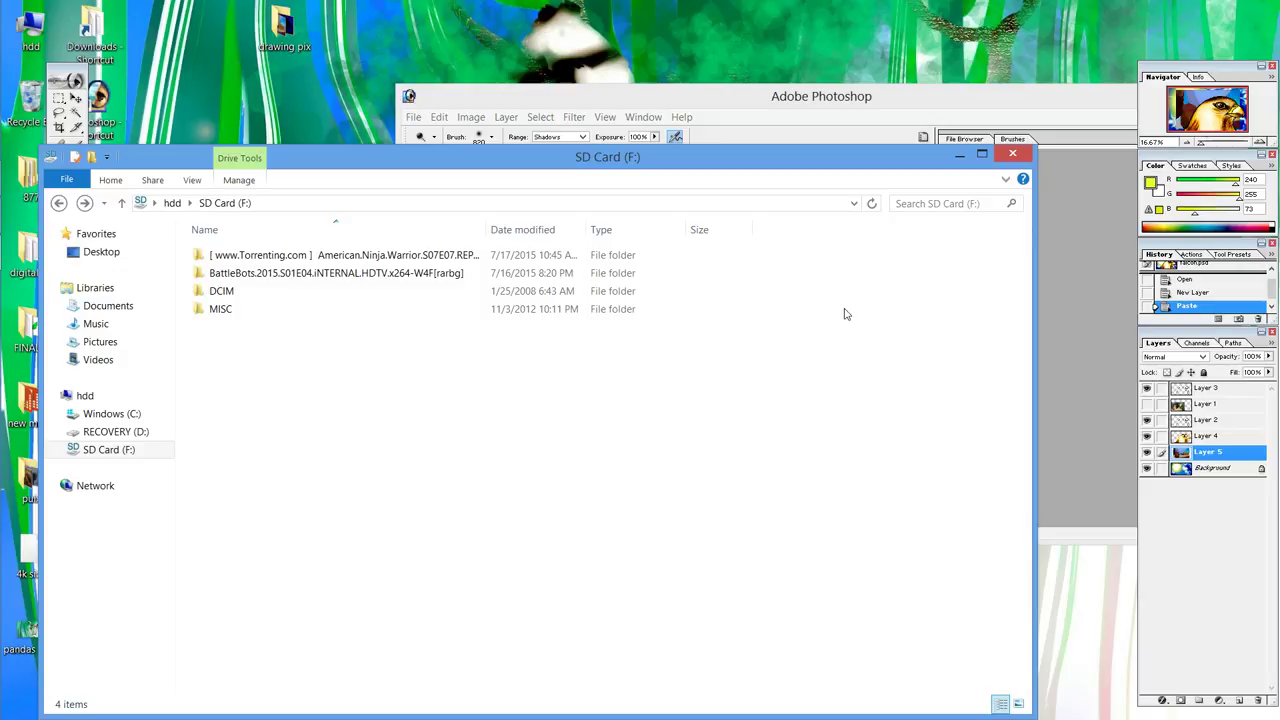
left_click(1011, 155)
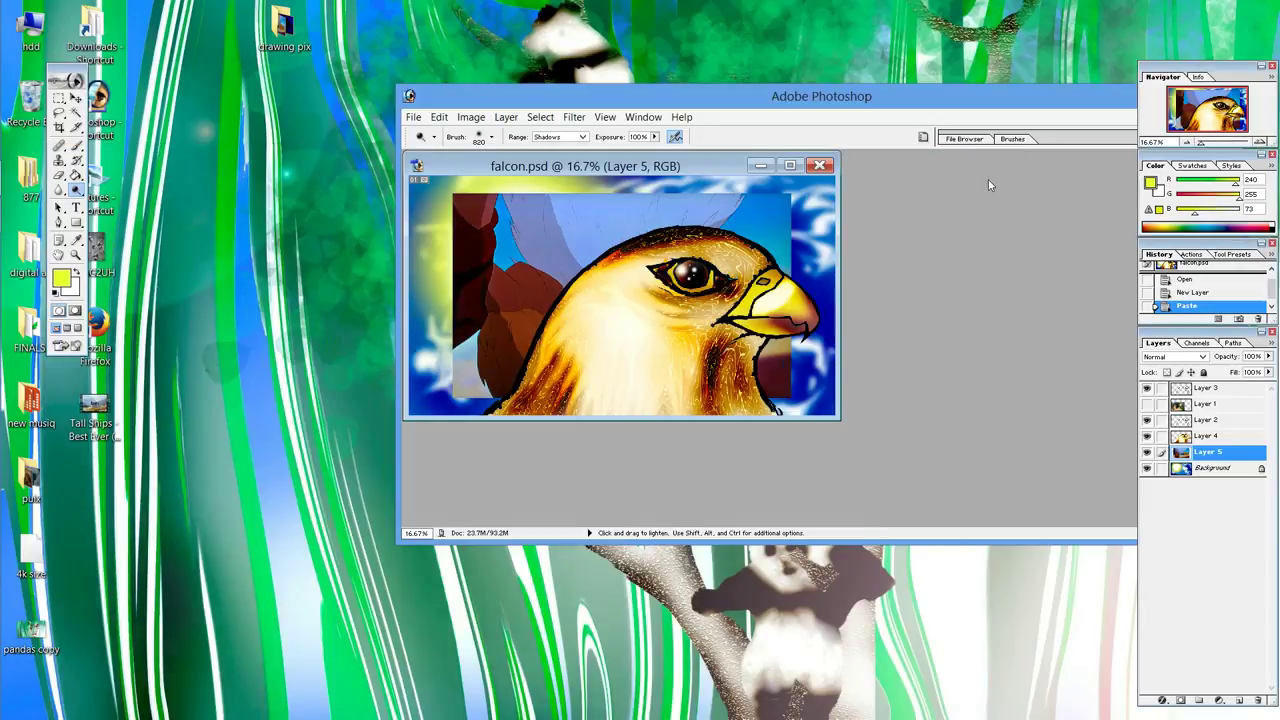
Step: Maximize Photoshop and the falcon.psd document, zoom to 33.3%, and hide Layer 5
left_click_drag(858, 97, 587, 103)
left_click(893, 100)
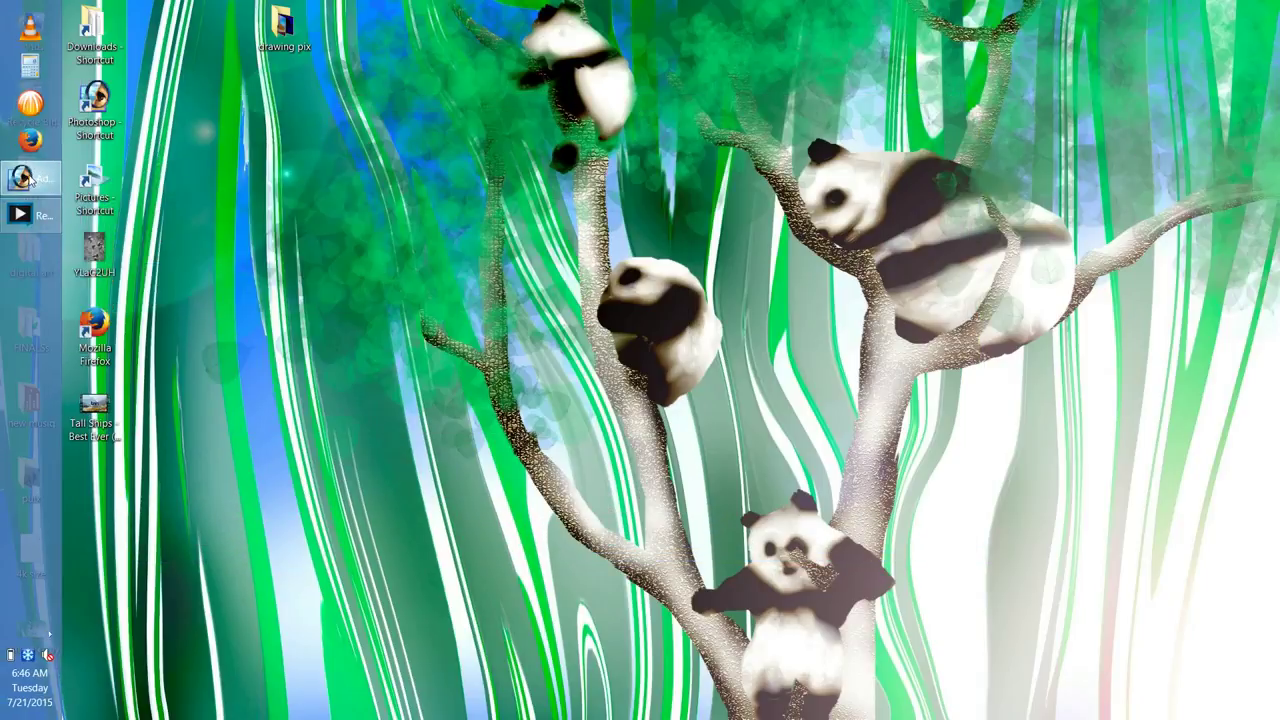
left_click(20, 178)
left_click(916, 99)
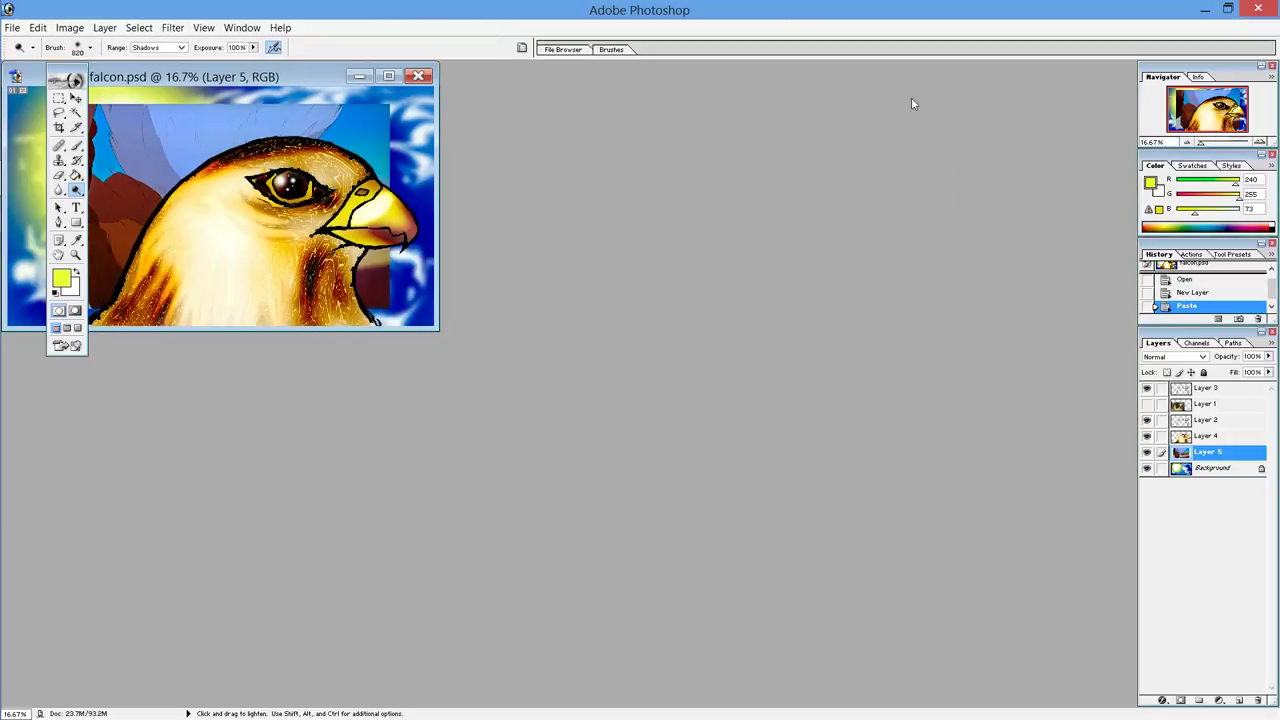
left_click(389, 77)
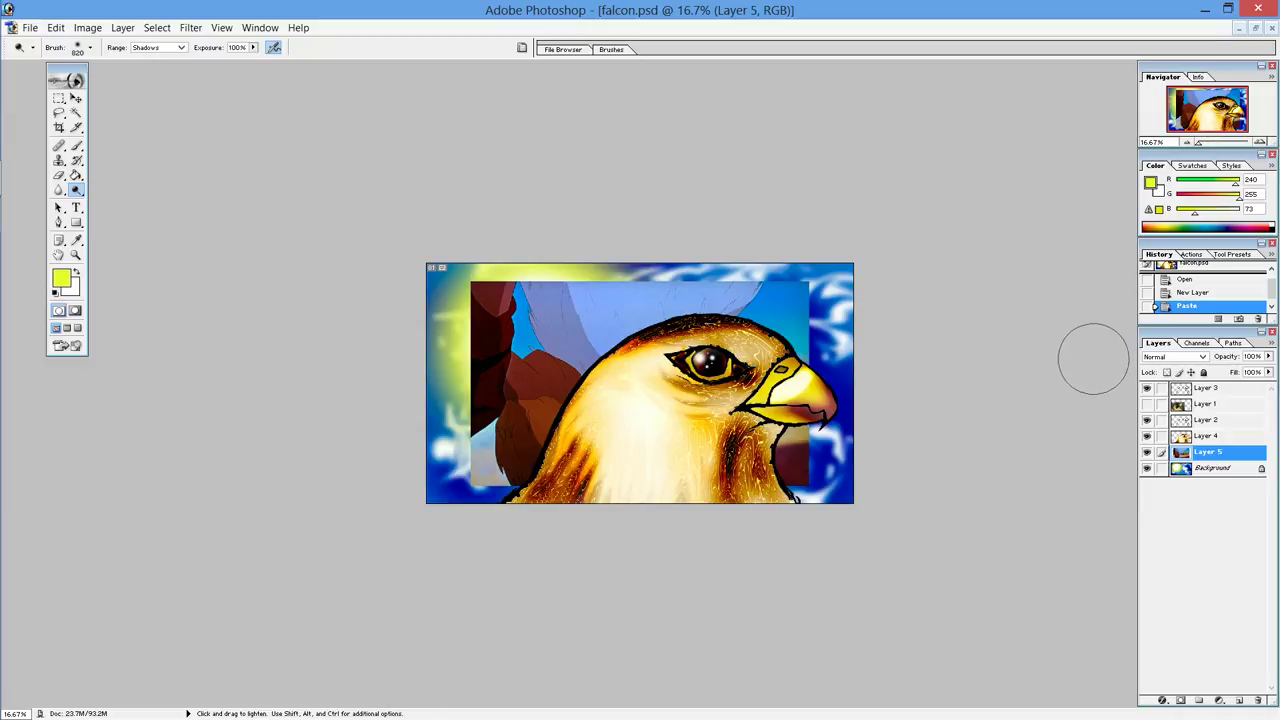
key("ctrl+plus")
key("ctrl+plus")
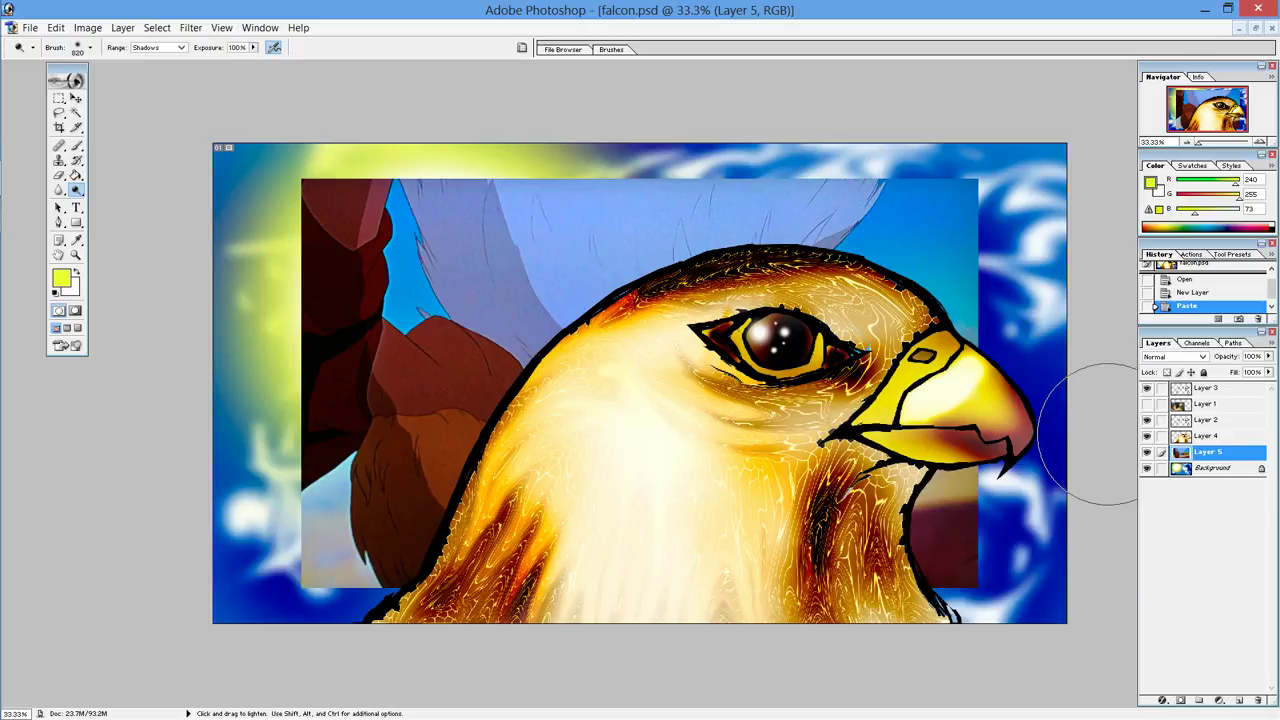
left_click(1147, 452)
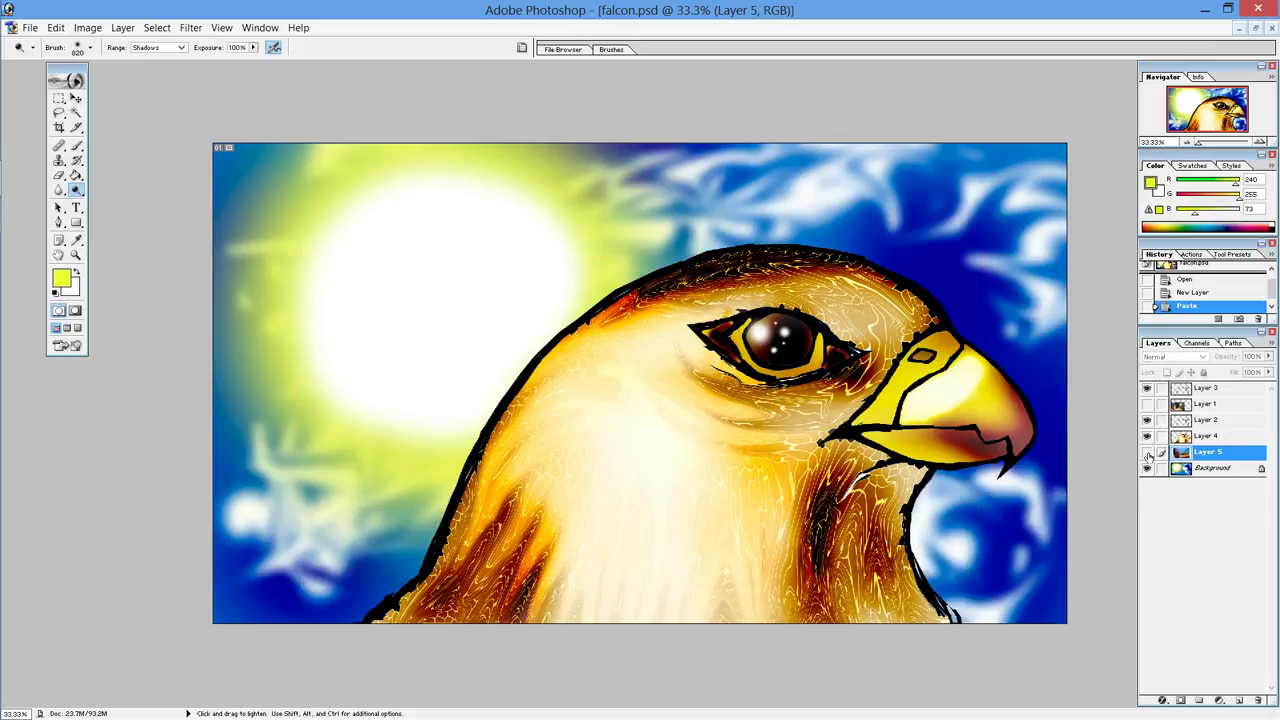
Step: Hide Background and Layer 2, marquee the whole canvas, and Copy Merged the falcon
left_click(1149, 470)
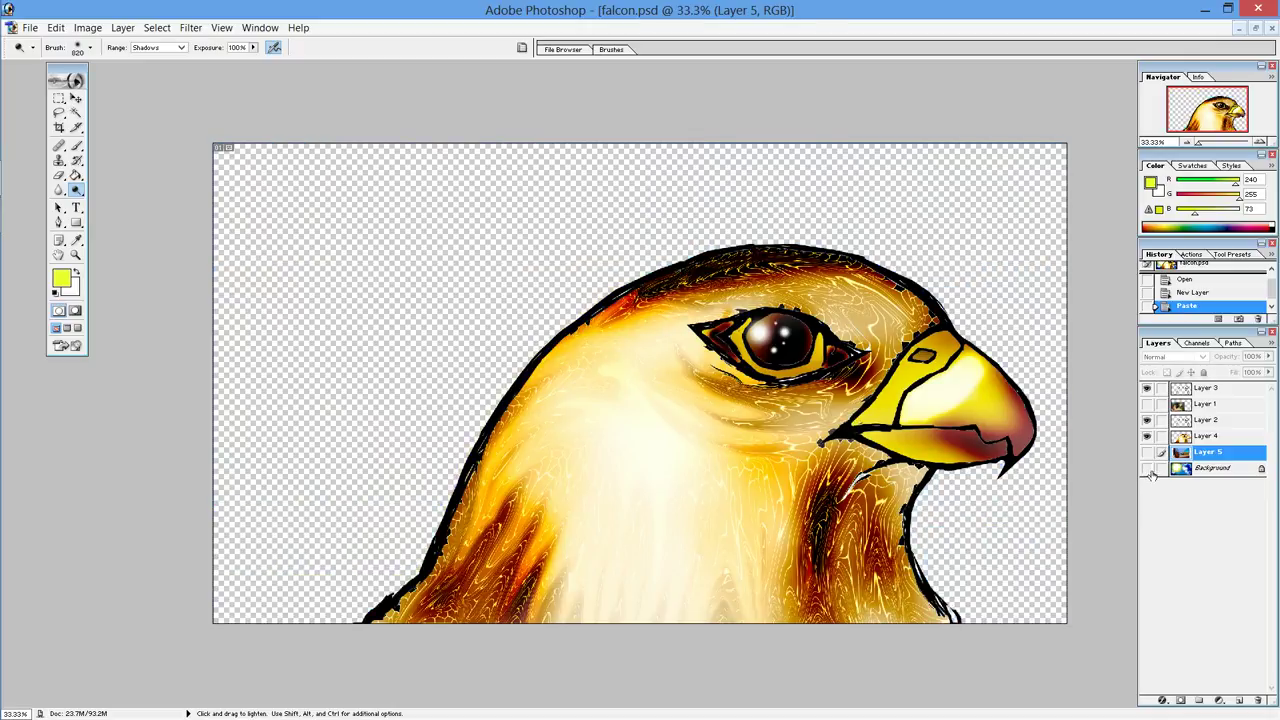
left_click(1147, 421)
left_click(1147, 390)
left_click(60, 99)
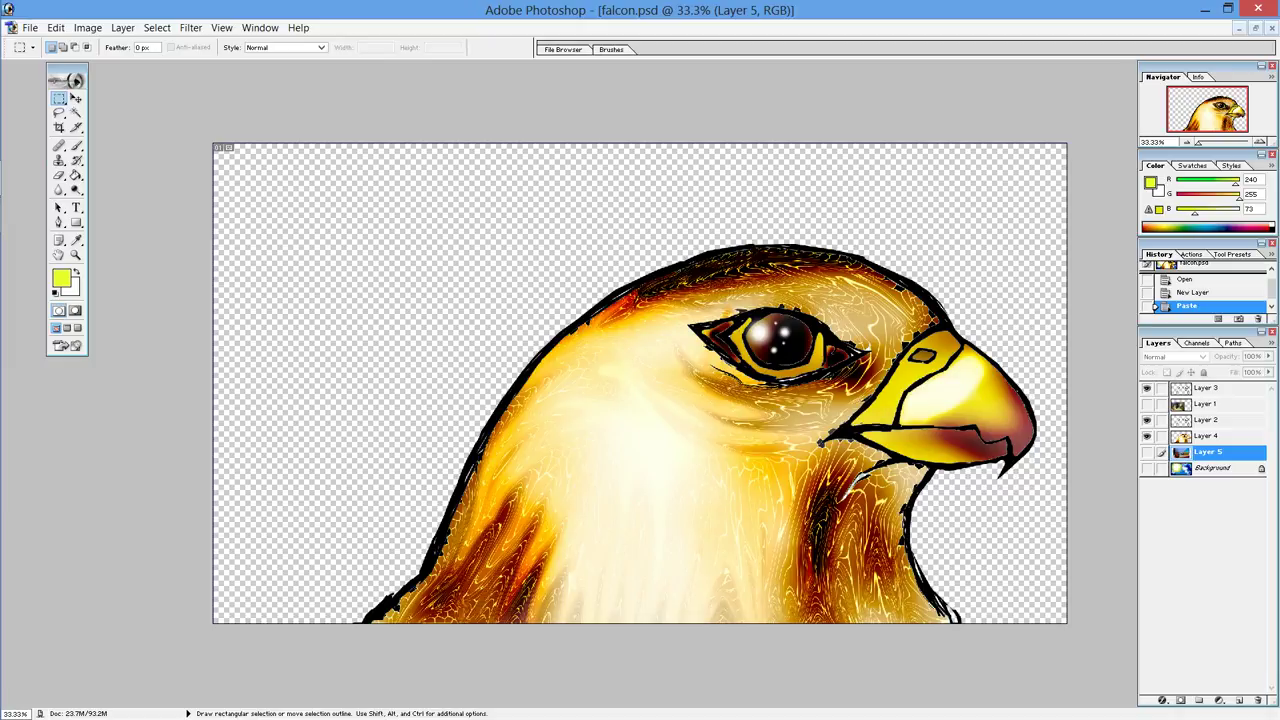
left_click_drag(410, 257, 1090, 640)
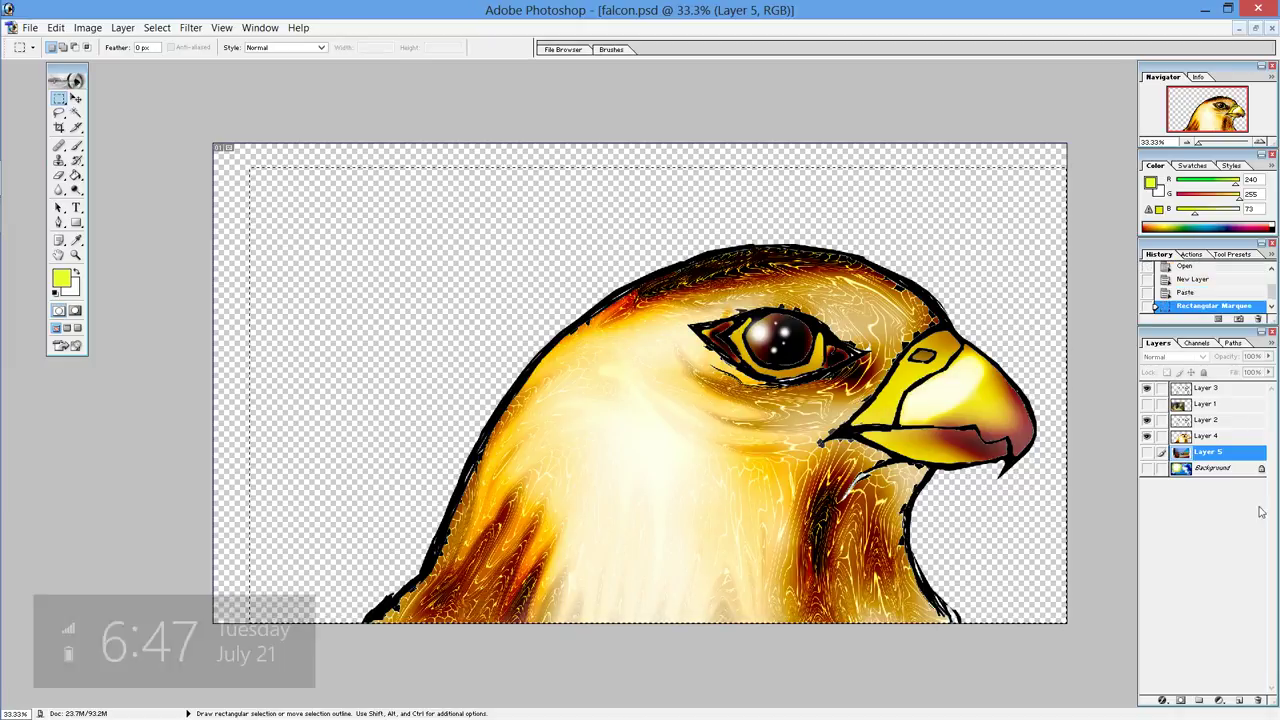
left_click(1205, 388)
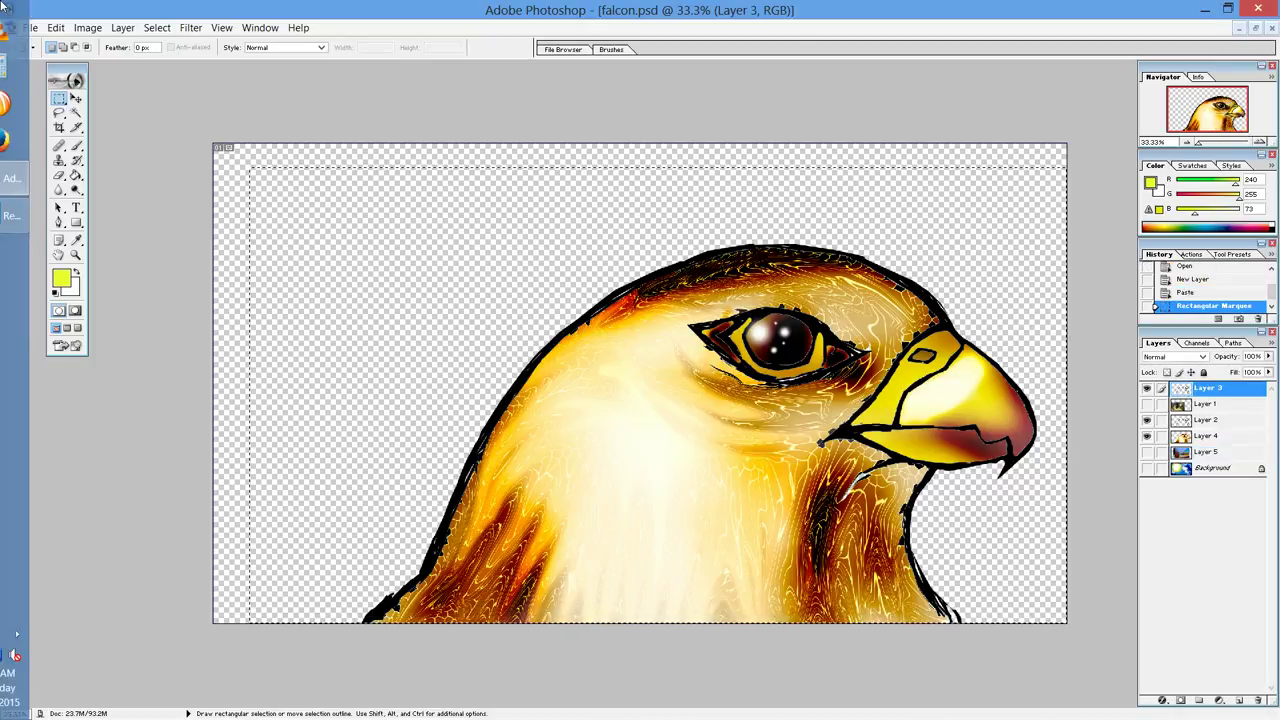
left_click(56, 27)
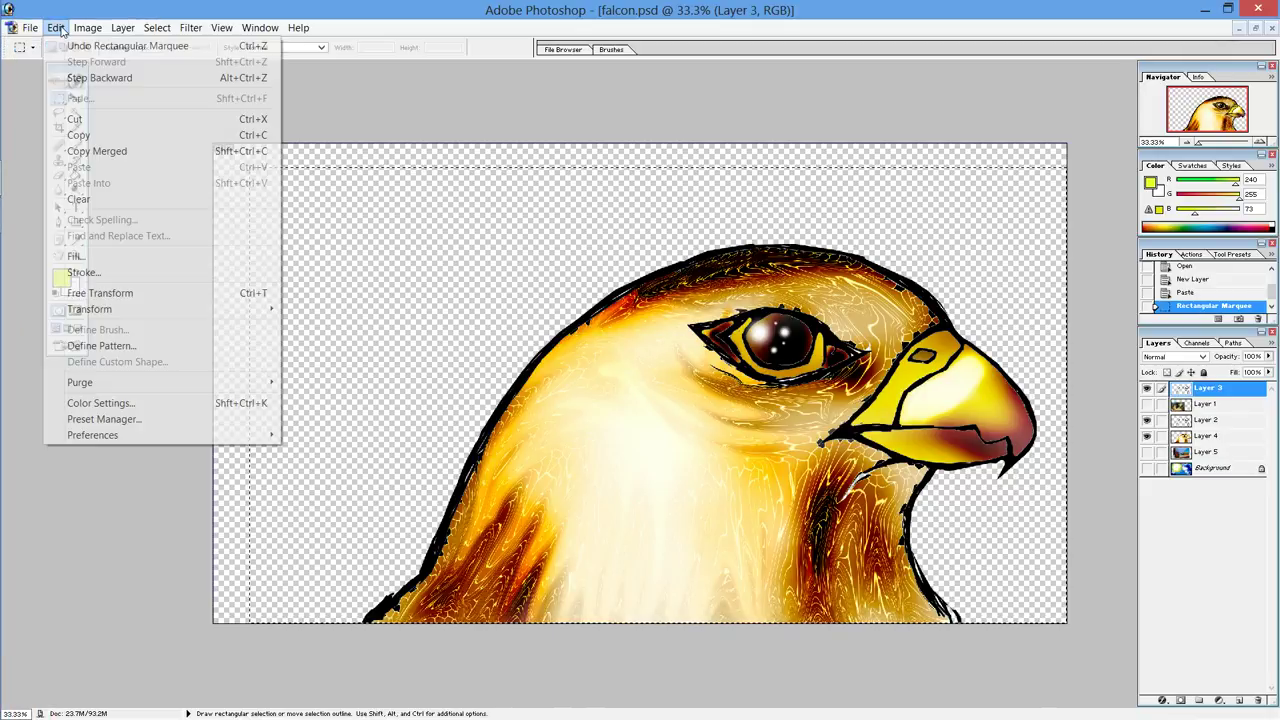
left_click(114, 151)
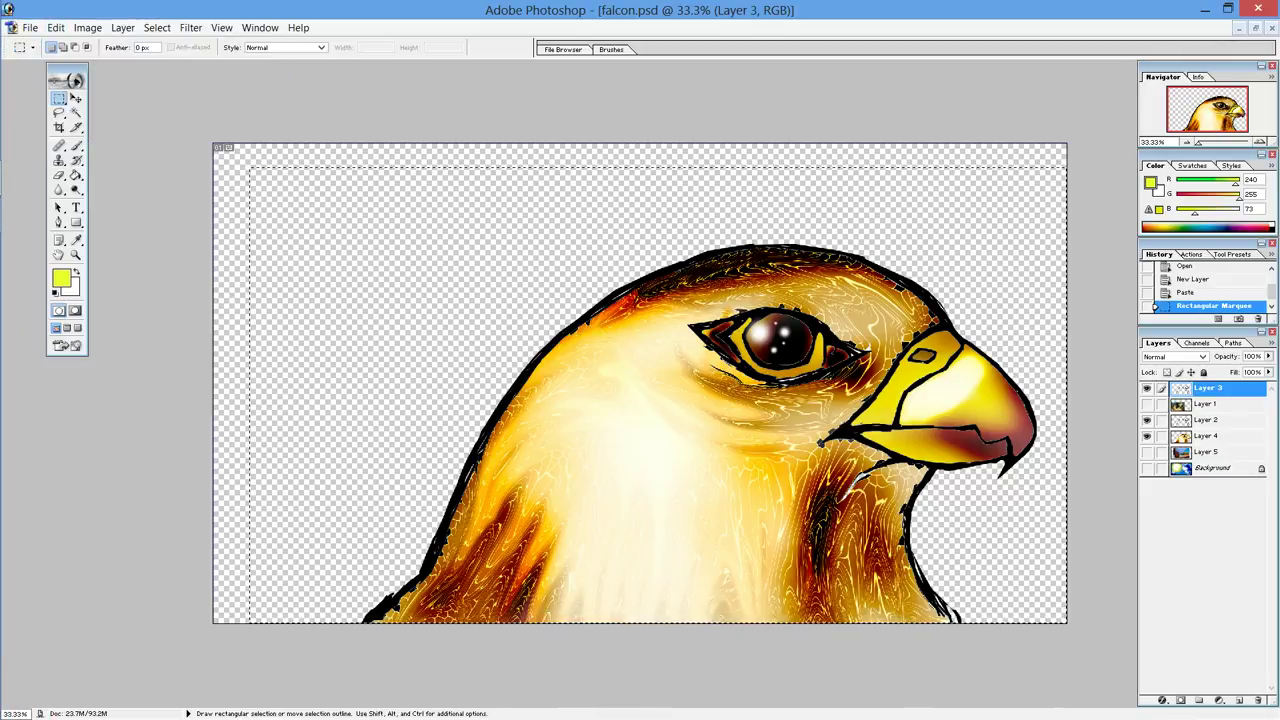
Step: Delete Layers 4, 3 and 2, and add a new empty Layer 6
left_click_drag(1200, 436, 1260, 688)
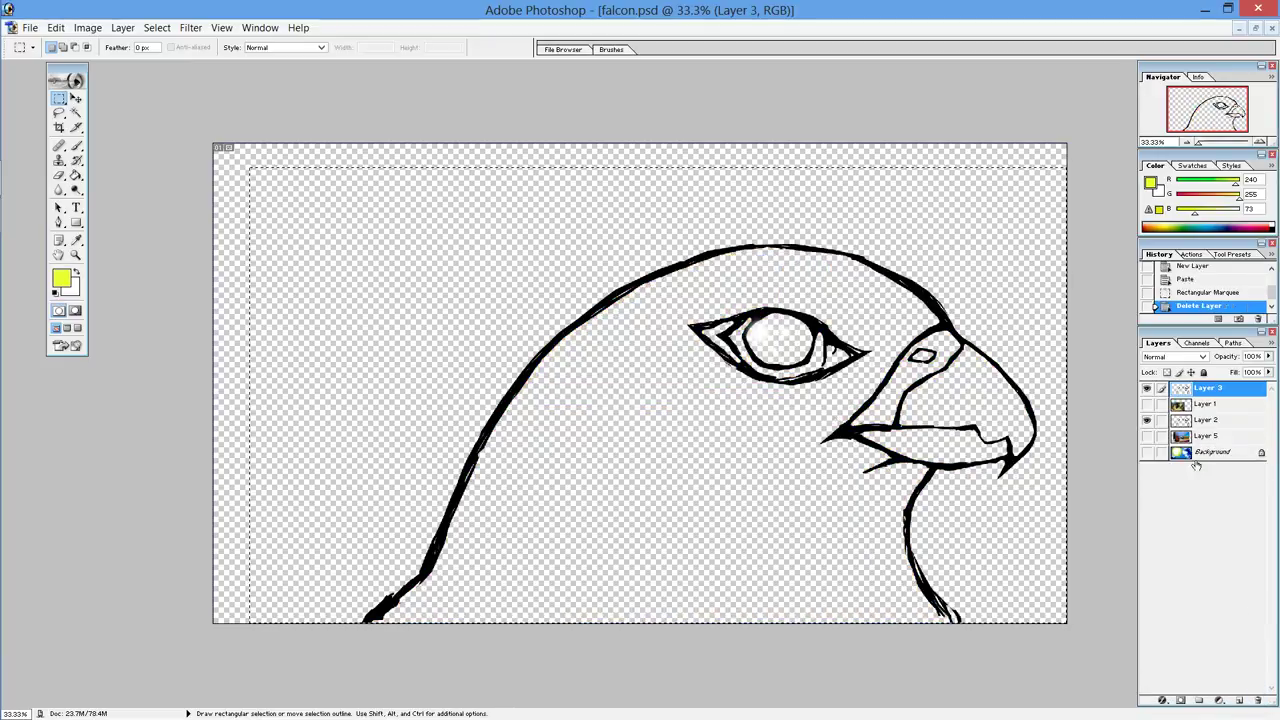
left_click_drag(1183, 390, 1218, 718)
left_click_drag(1261, 698, 1258, 700)
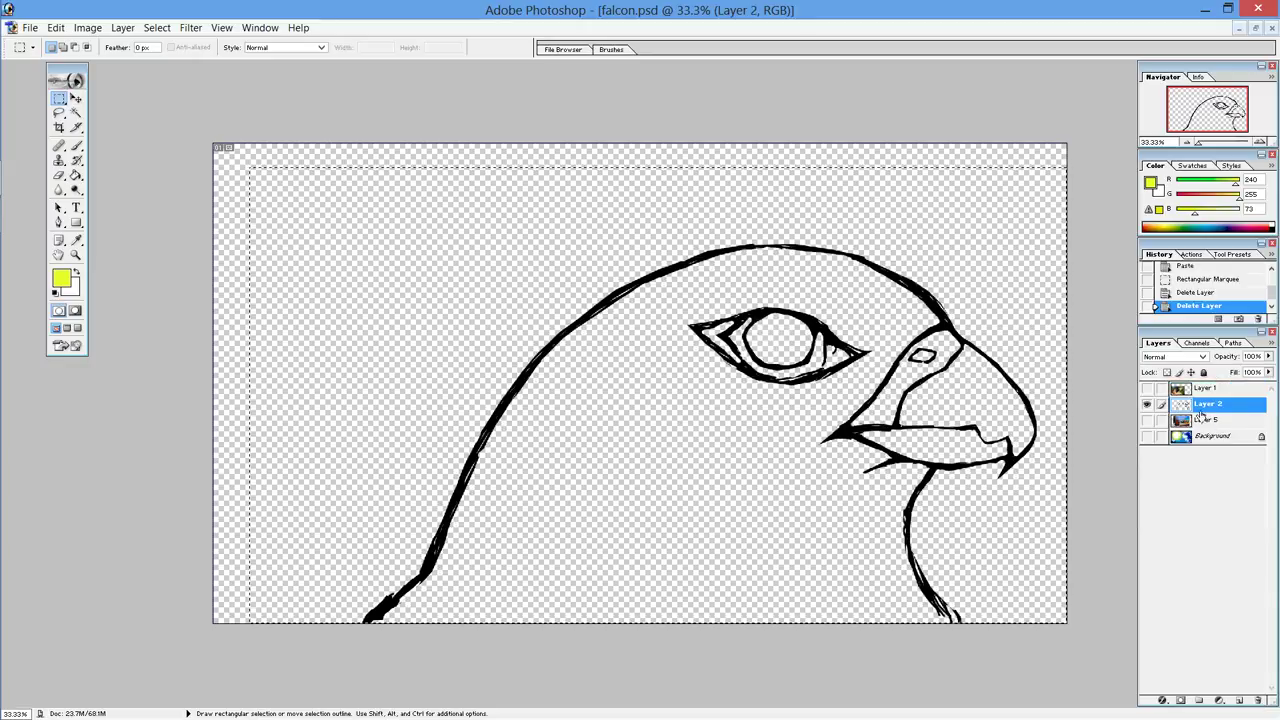
left_click_drag(1181, 404, 1262, 700)
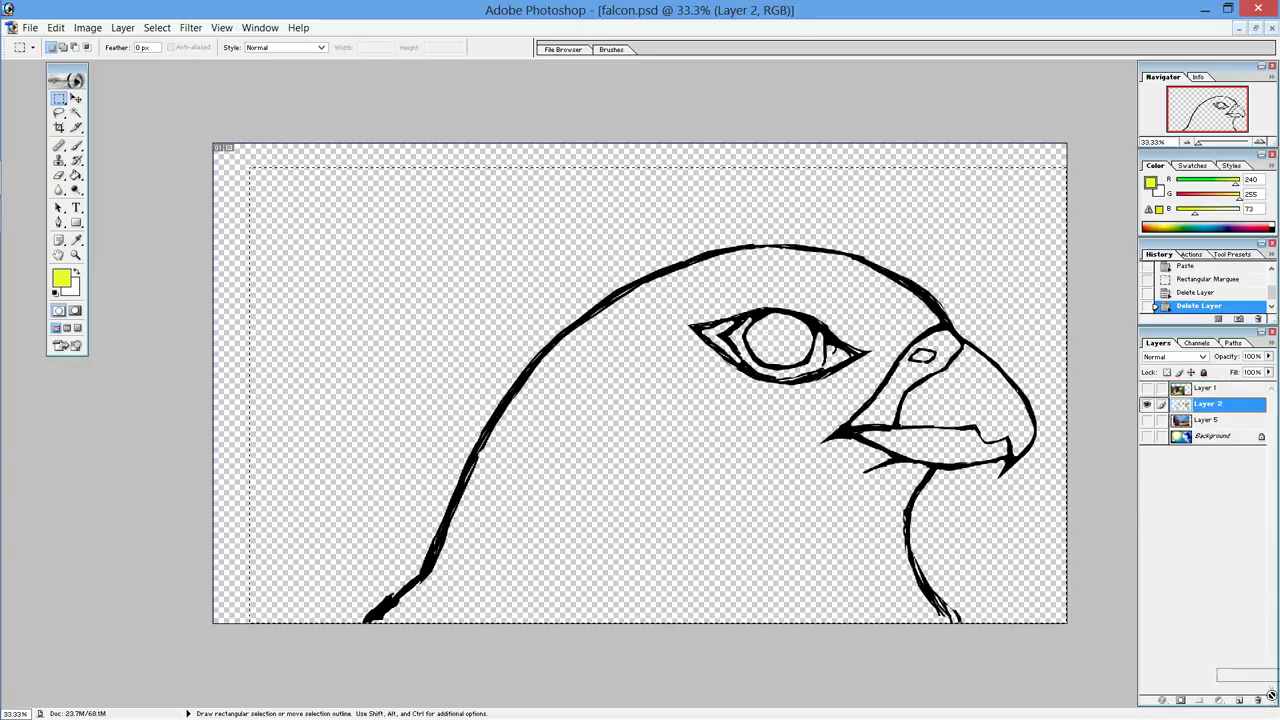
left_click_drag(1261, 700, 1261, 700)
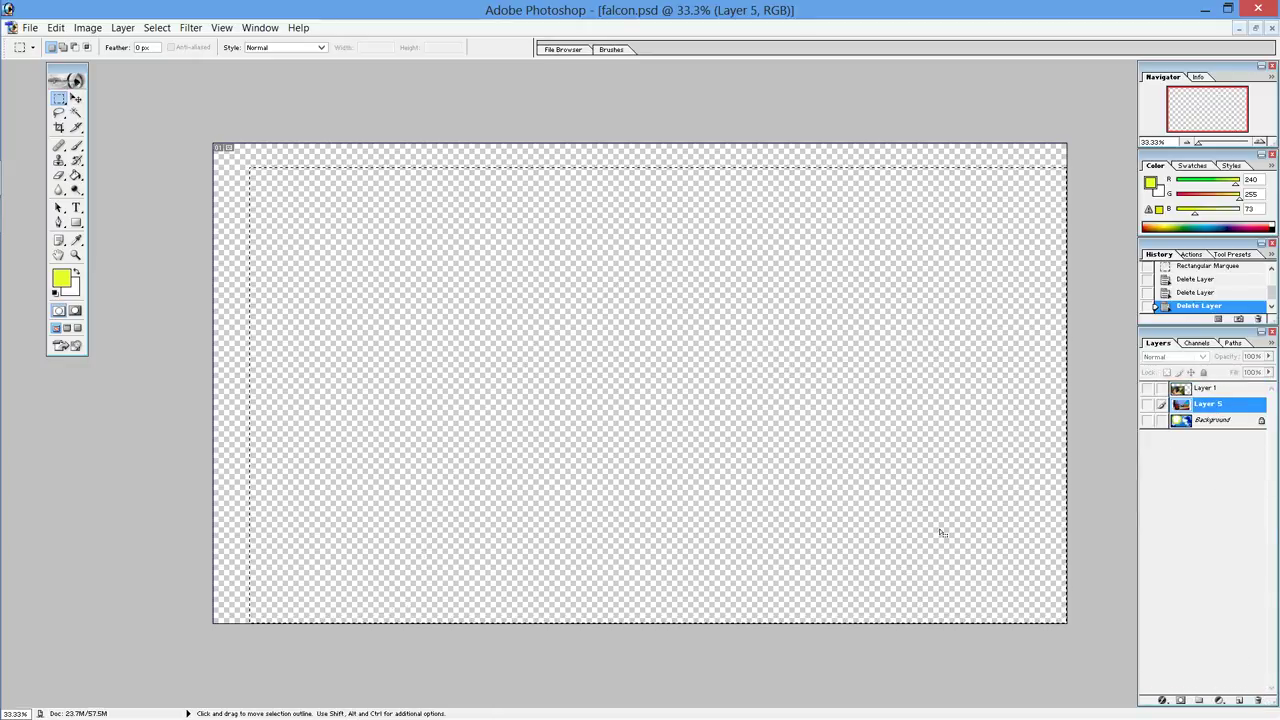
left_click(1239, 700)
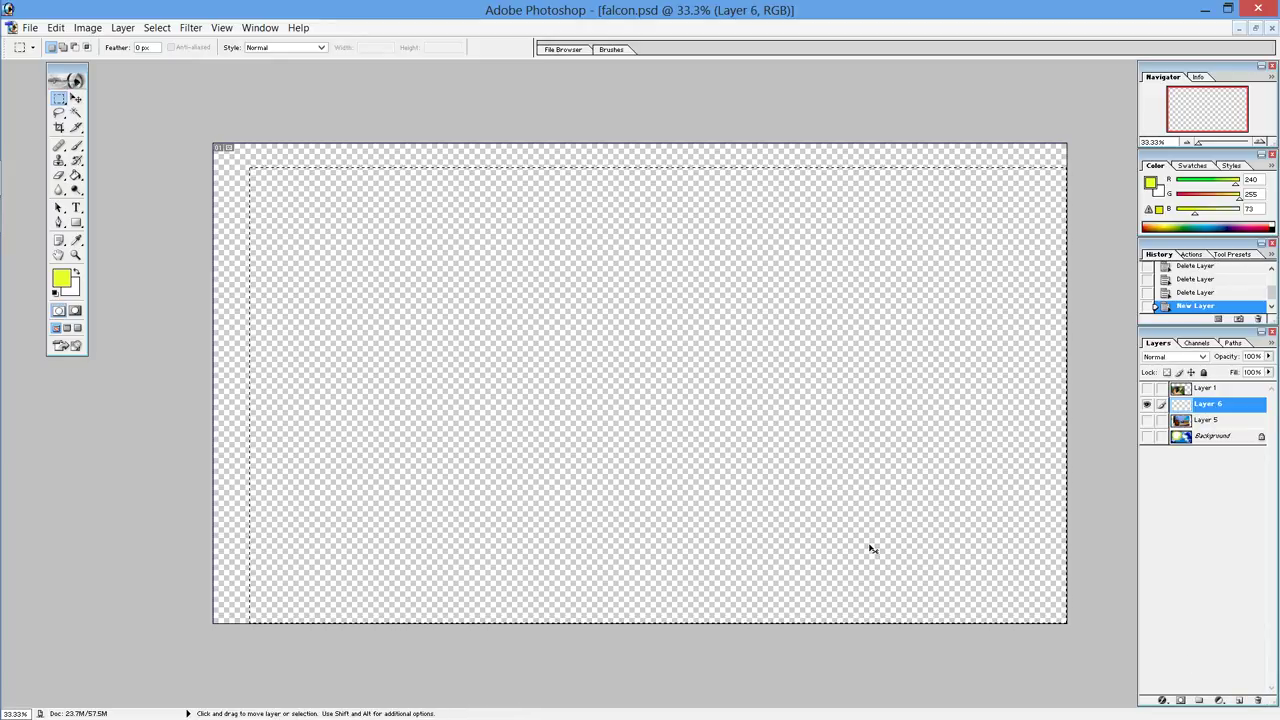
Step: Paste the merged falcon into Layer 6 and free-transform it up and left on the canvas
key("ctrl+v")
key("ctrl+t")
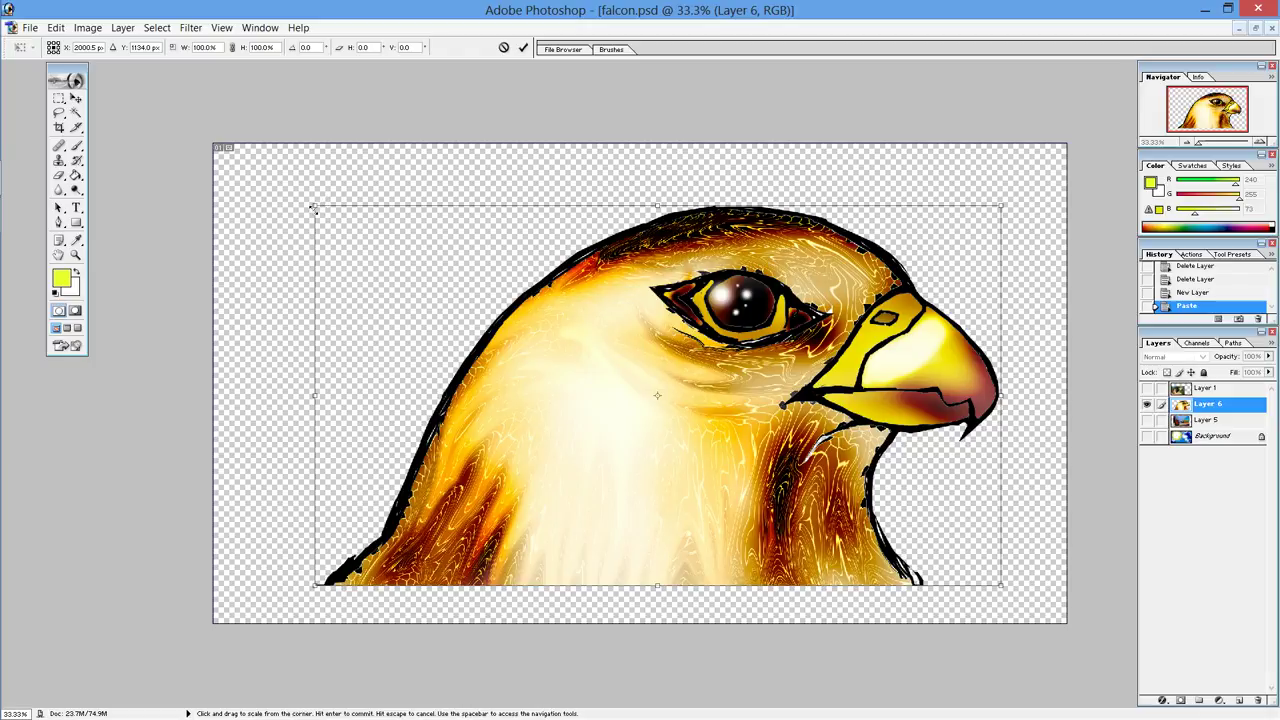
mouse_move(694, 435)
left_mouse_down()
mouse_move(677, 301)
mouse_move(631, 393)
left_mouse_up()
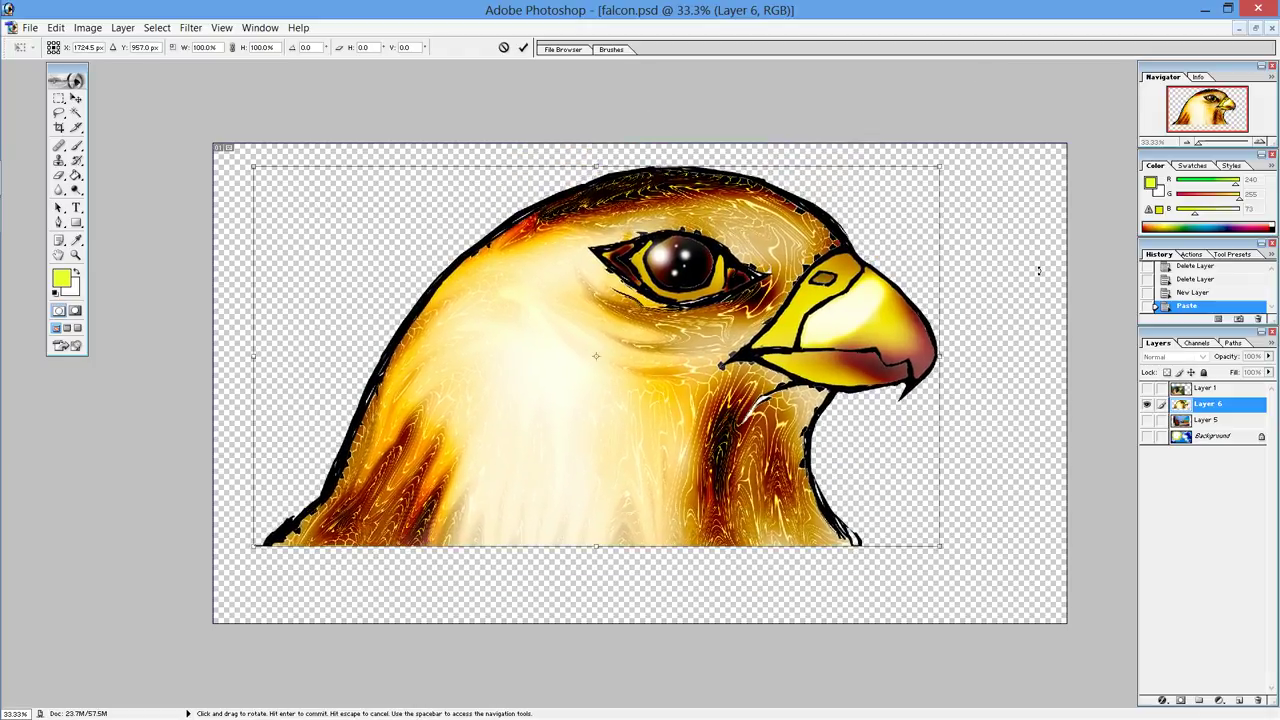
left_click(56, 27)
mouse_move(89, 309)
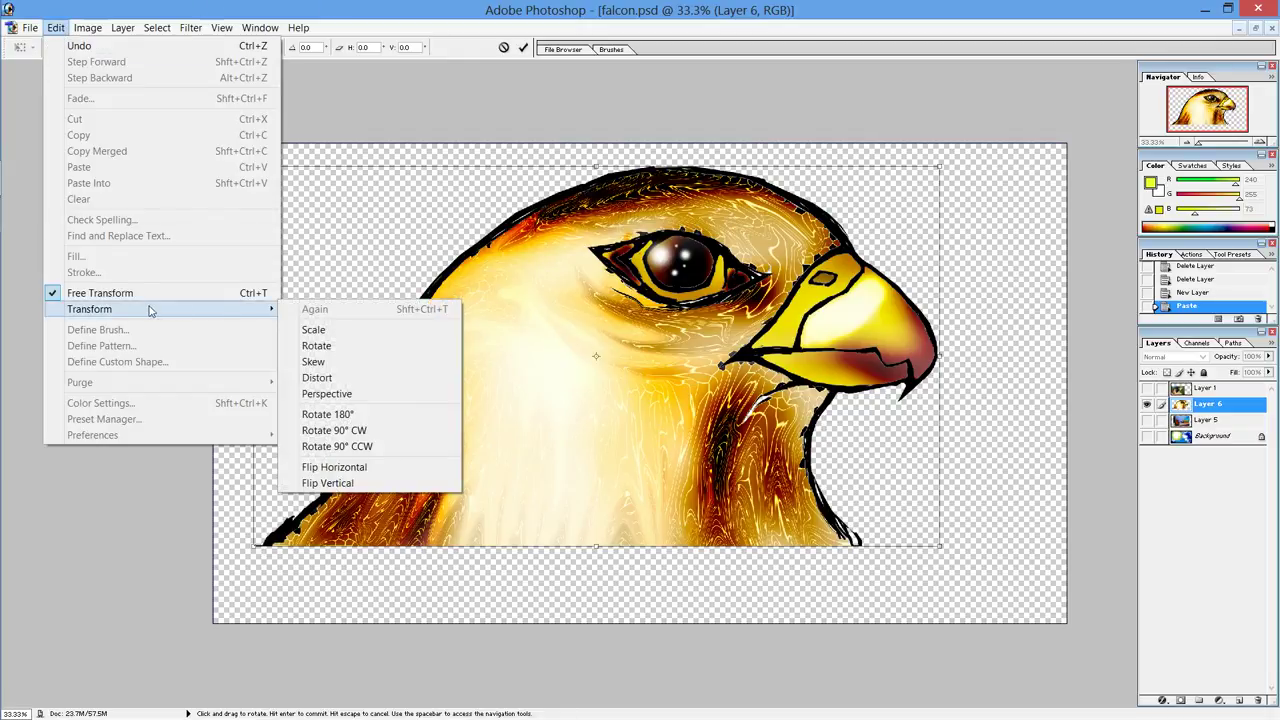
Step: Flip the pasted falcon on Layer 6 vertically, after undoing a trial horizontal flip
left_click(414, 477)
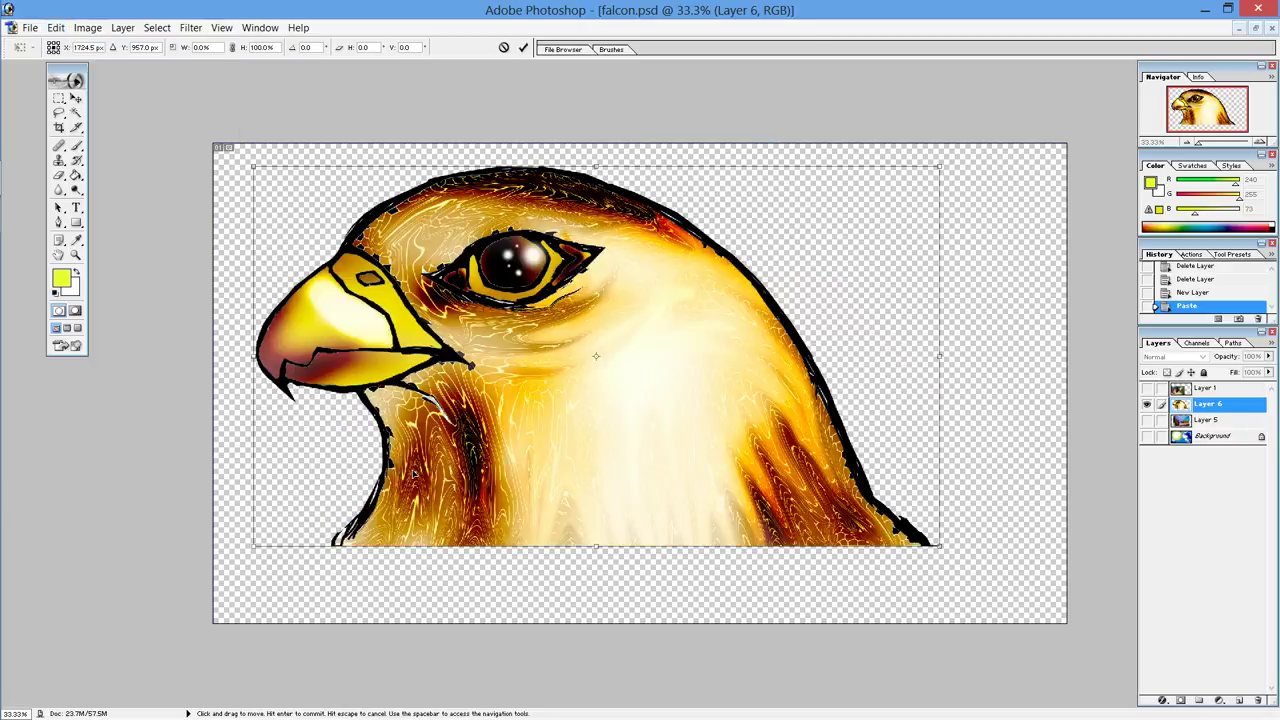
left_click(57, 28)
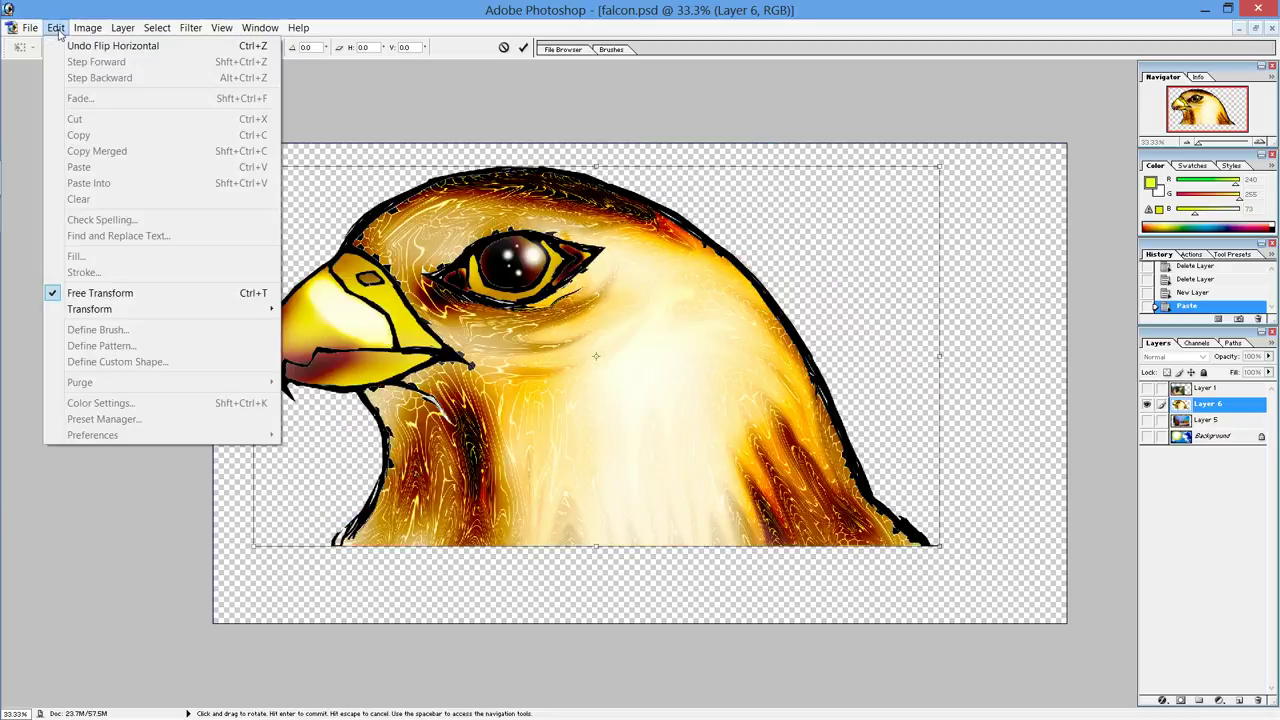
left_click(100, 46)
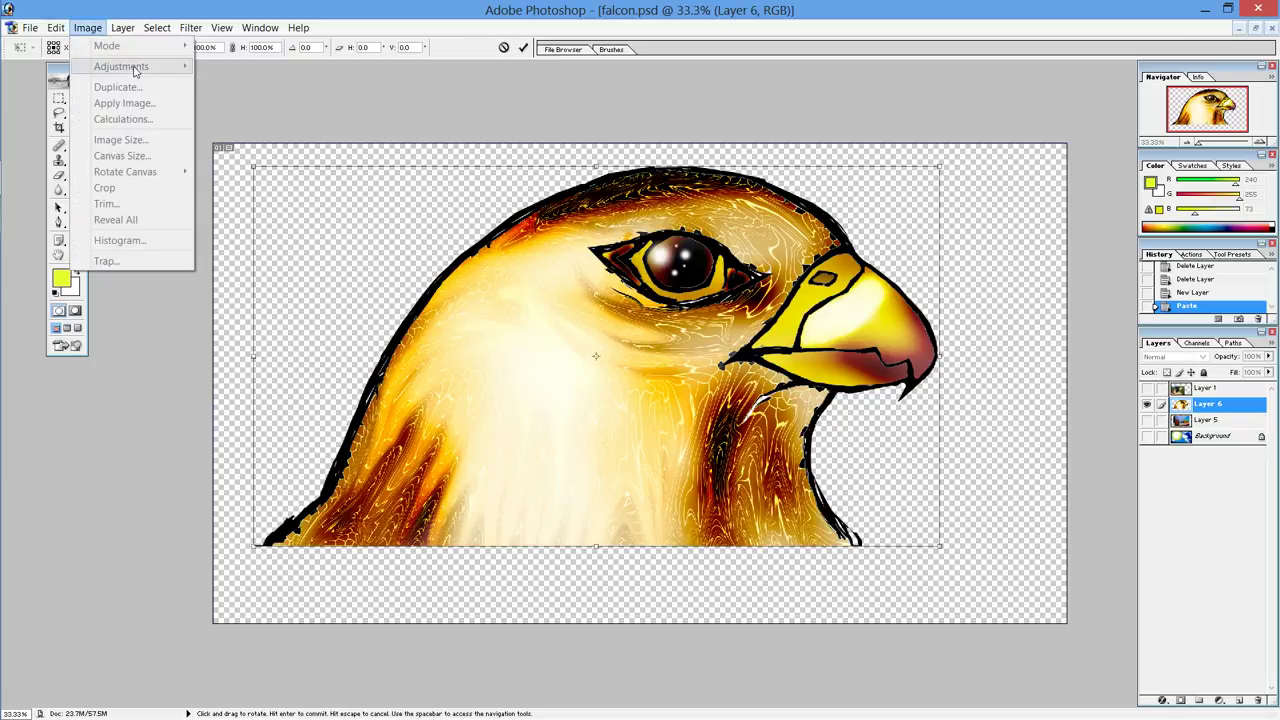
mouse_move(90, 309)
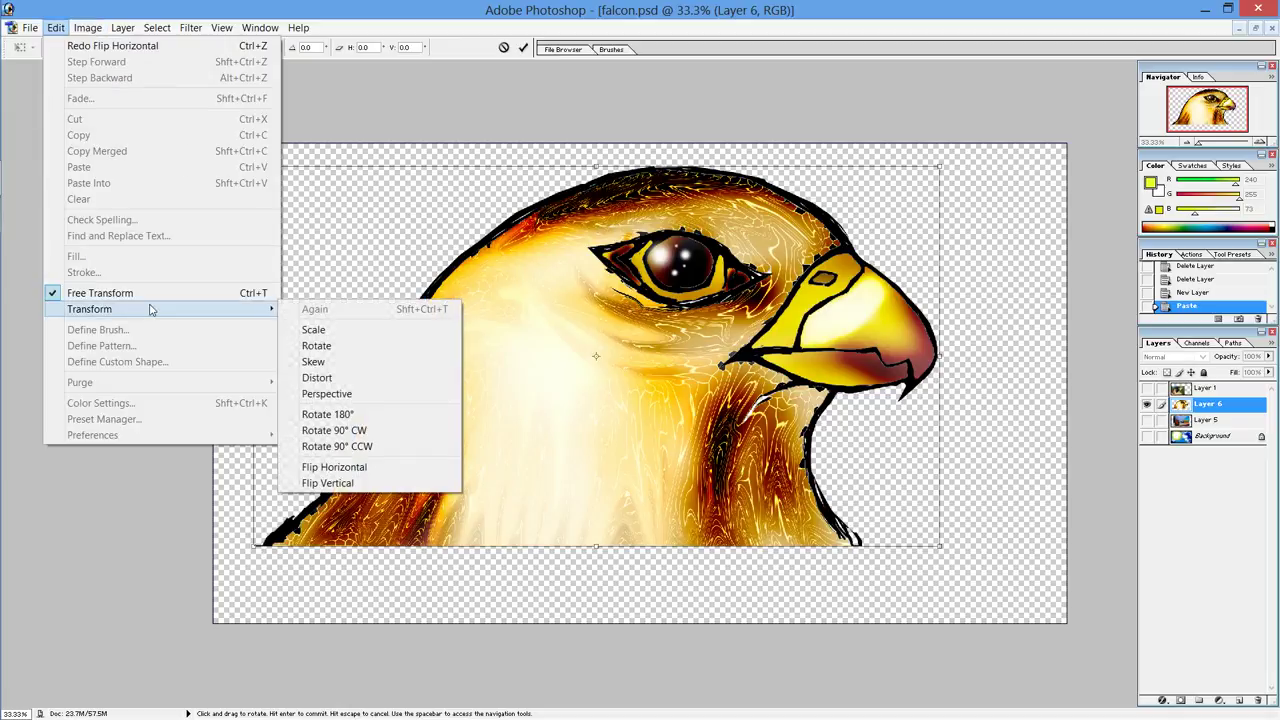
left_click(348, 484)
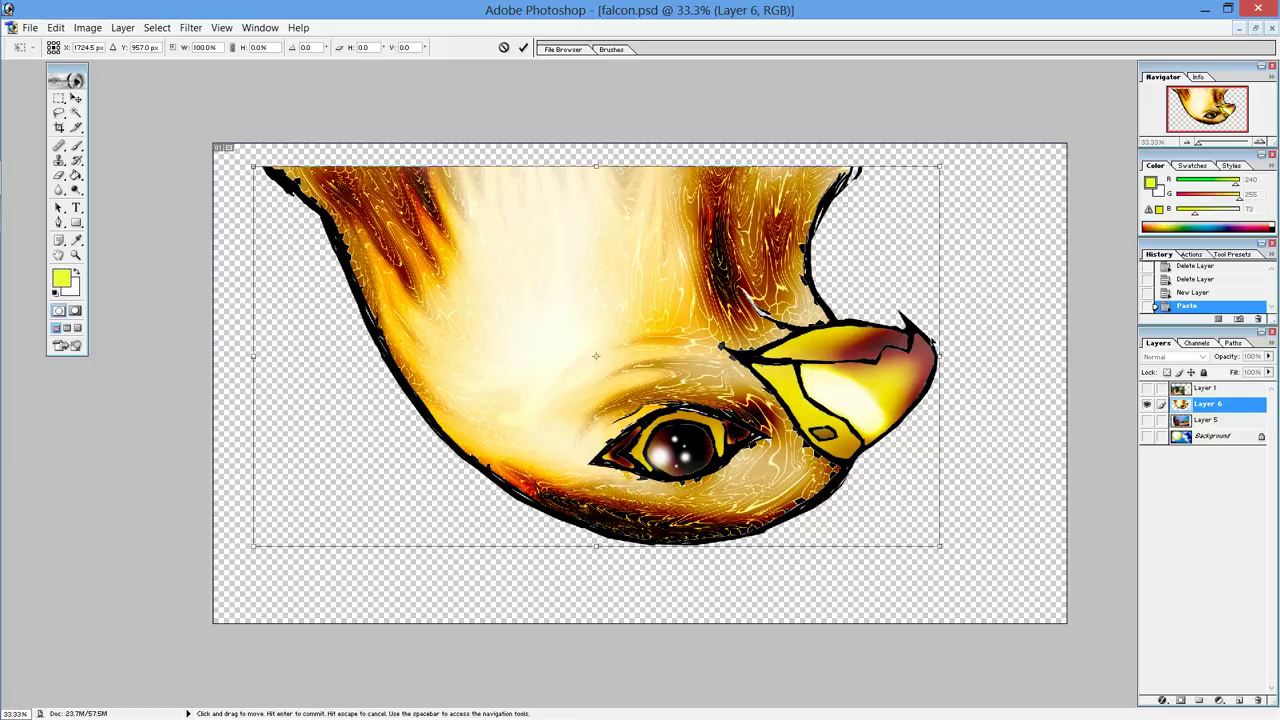
Step: Narrow the upside-down falcon, shift it right, and stretch its top up to the canvas edge
left_click_drag(940, 352, 914, 343)
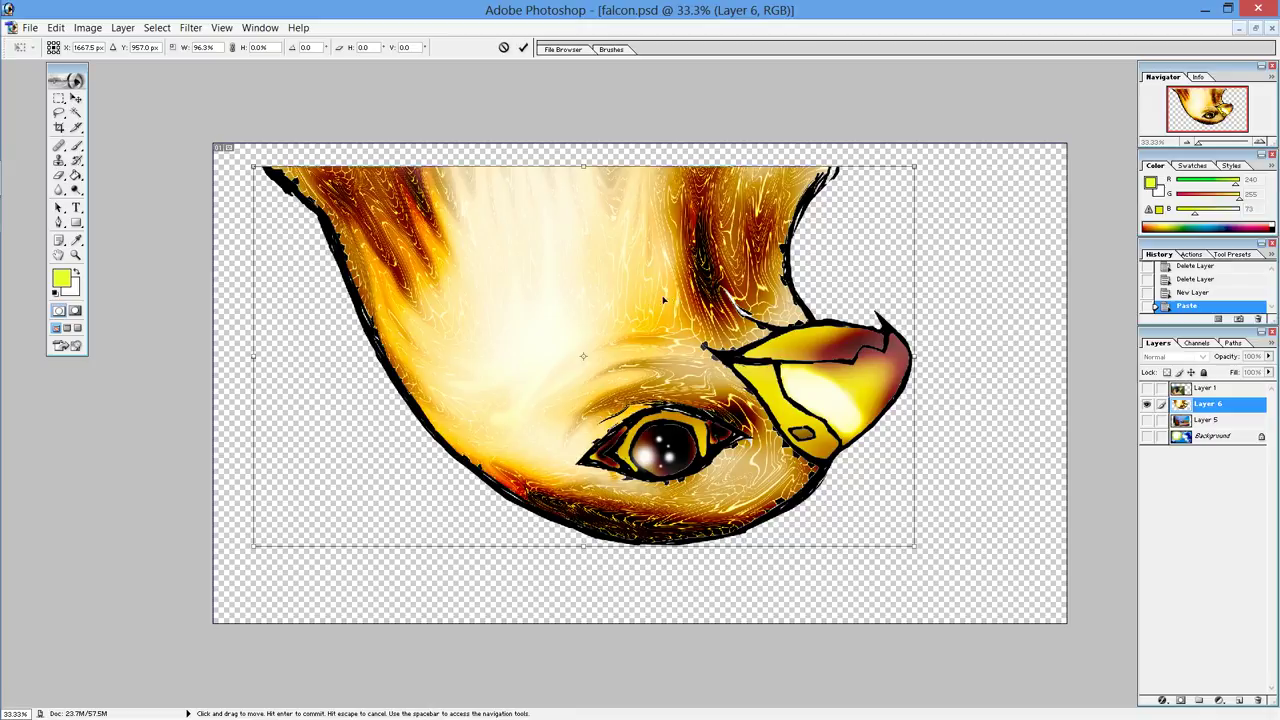
left_click_drag(665, 300, 811, 308)
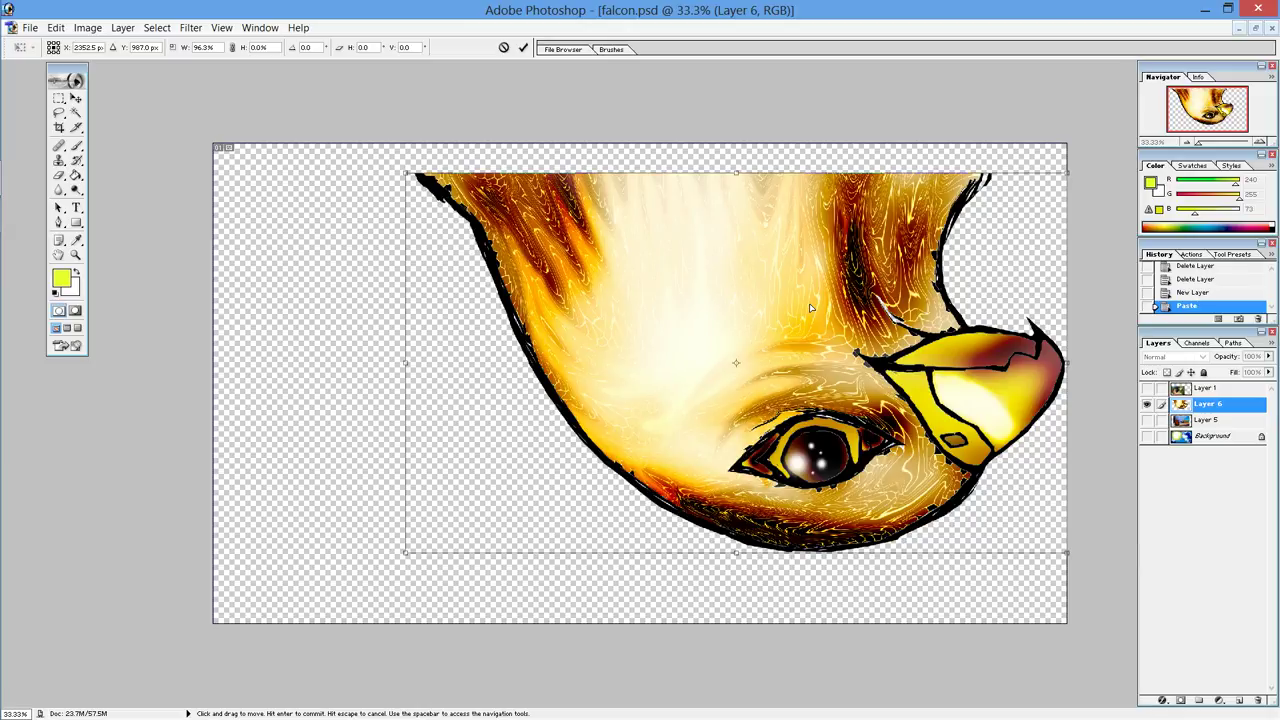
left_click_drag(811, 308, 769, 295)
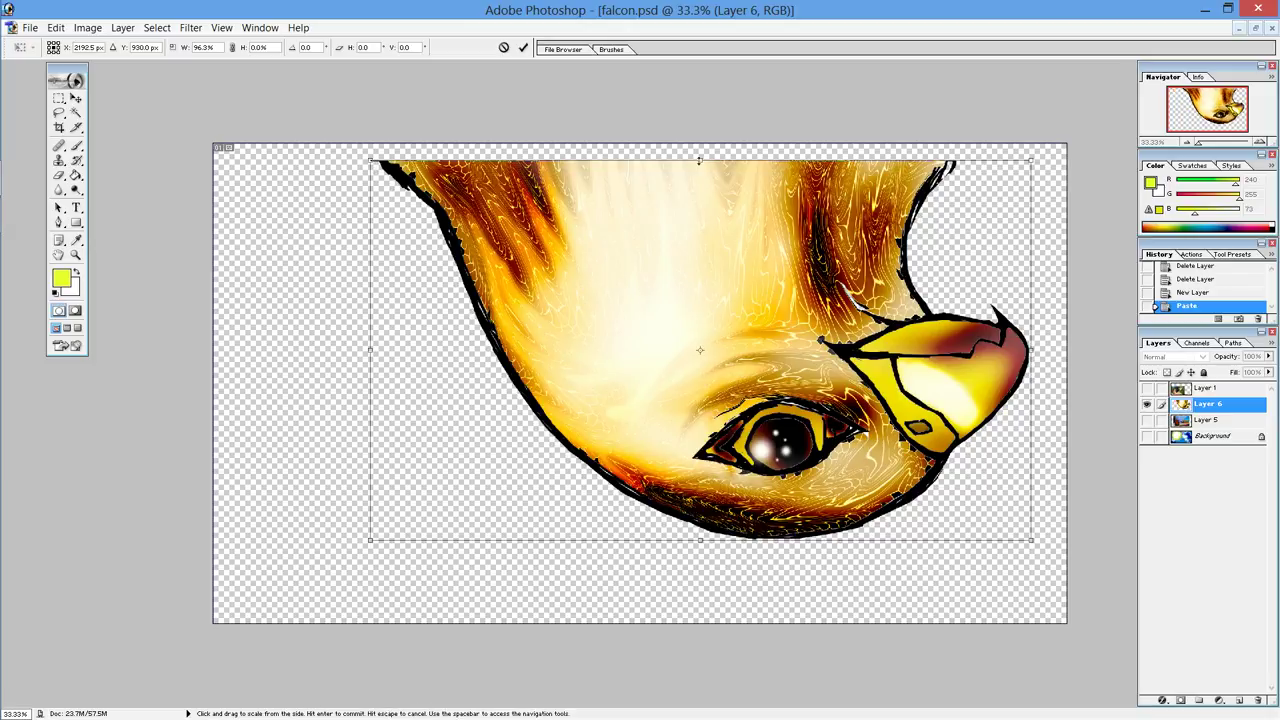
left_click_drag(698, 160, 700, 143)
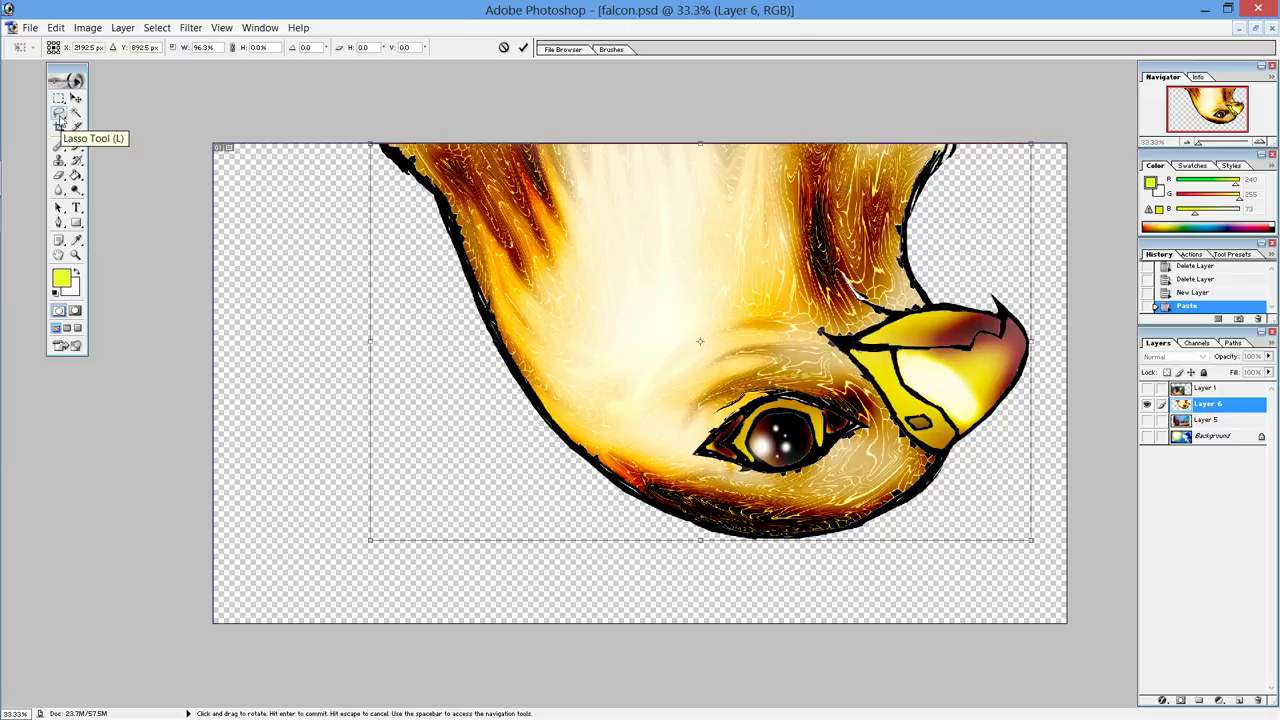
Step: Commit the falcon's free transform and delete the Layer 1 falcon photo
left_click(60, 113)
left_click(576, 277)
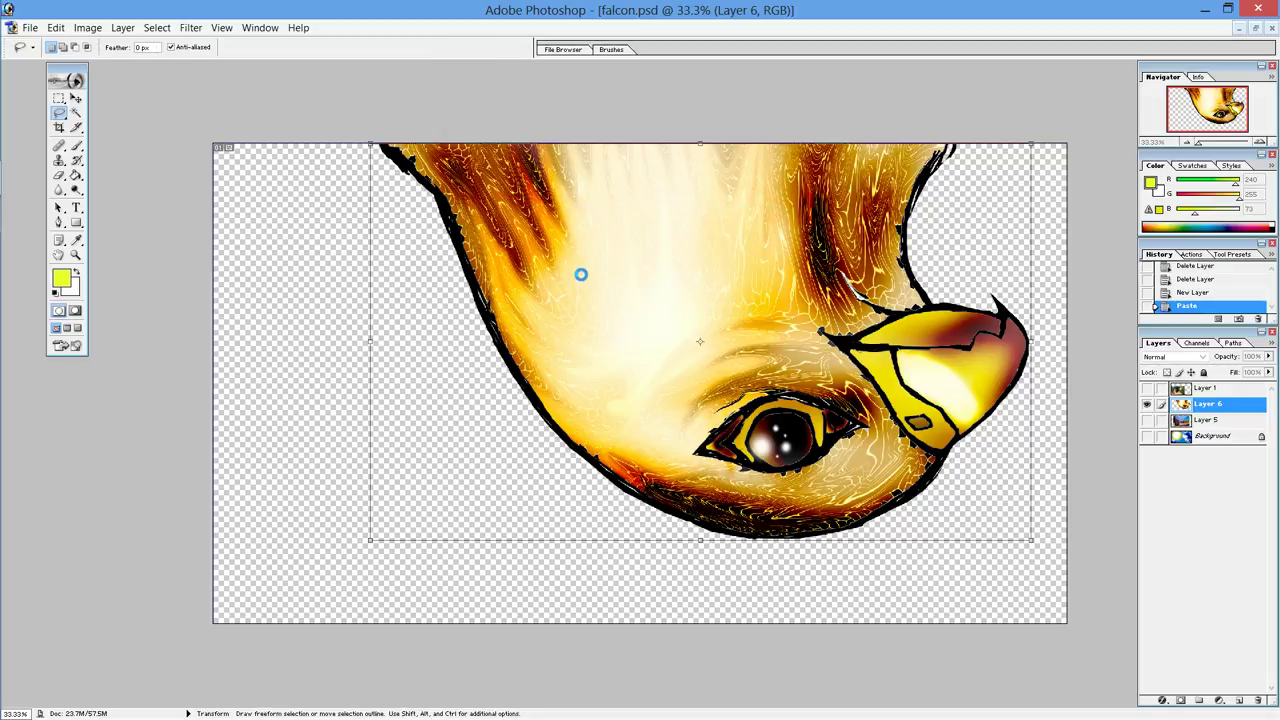
left_click(182, 29)
key("Escape")
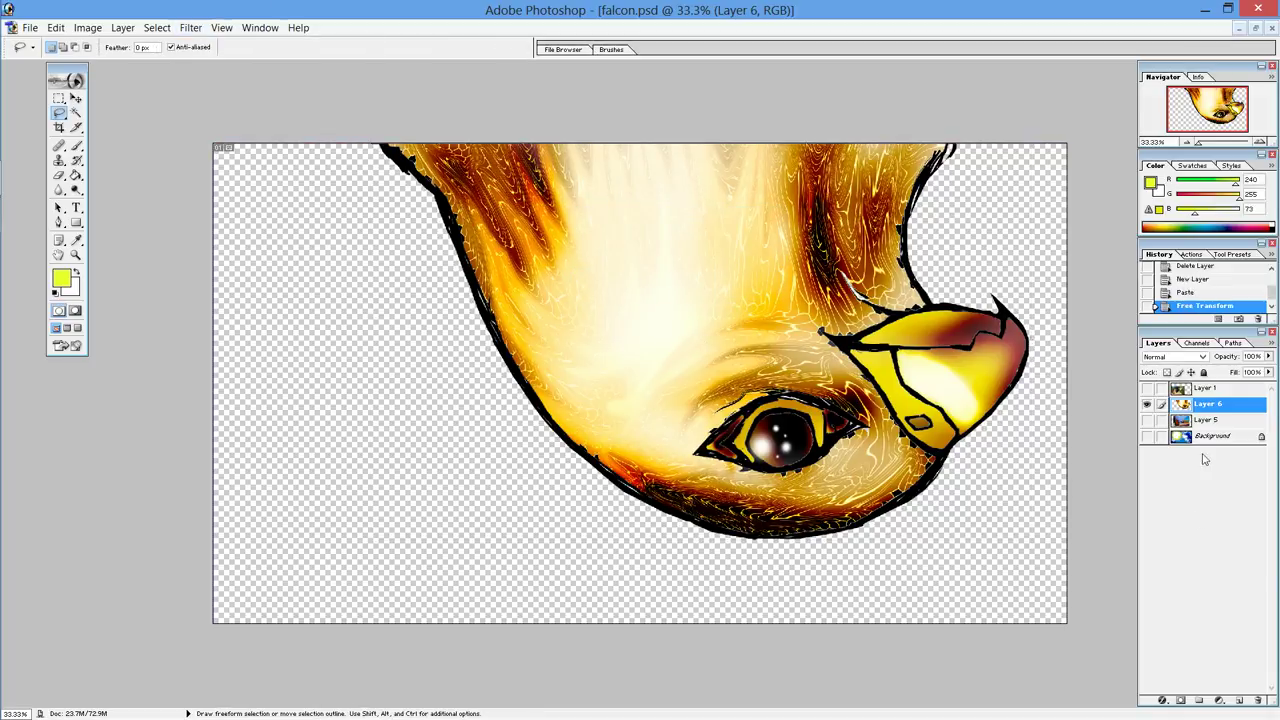
left_click(1147, 389)
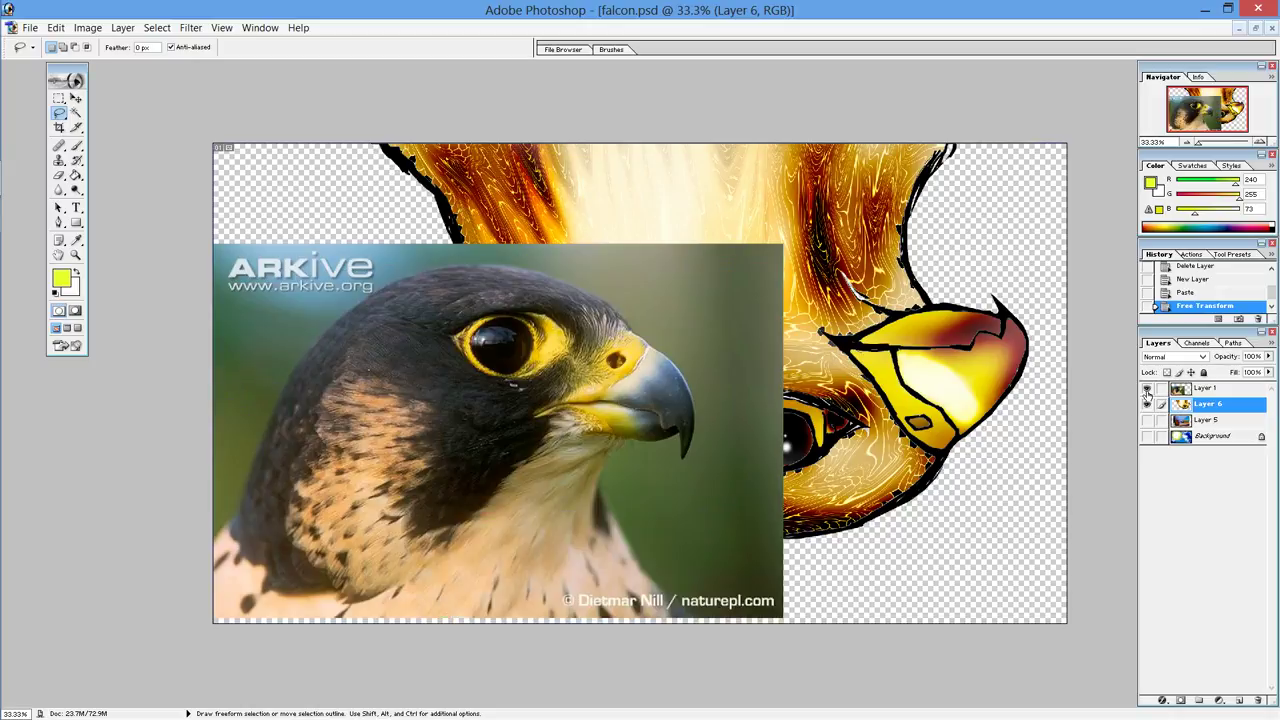
left_click_drag(1183, 393, 1259, 699)
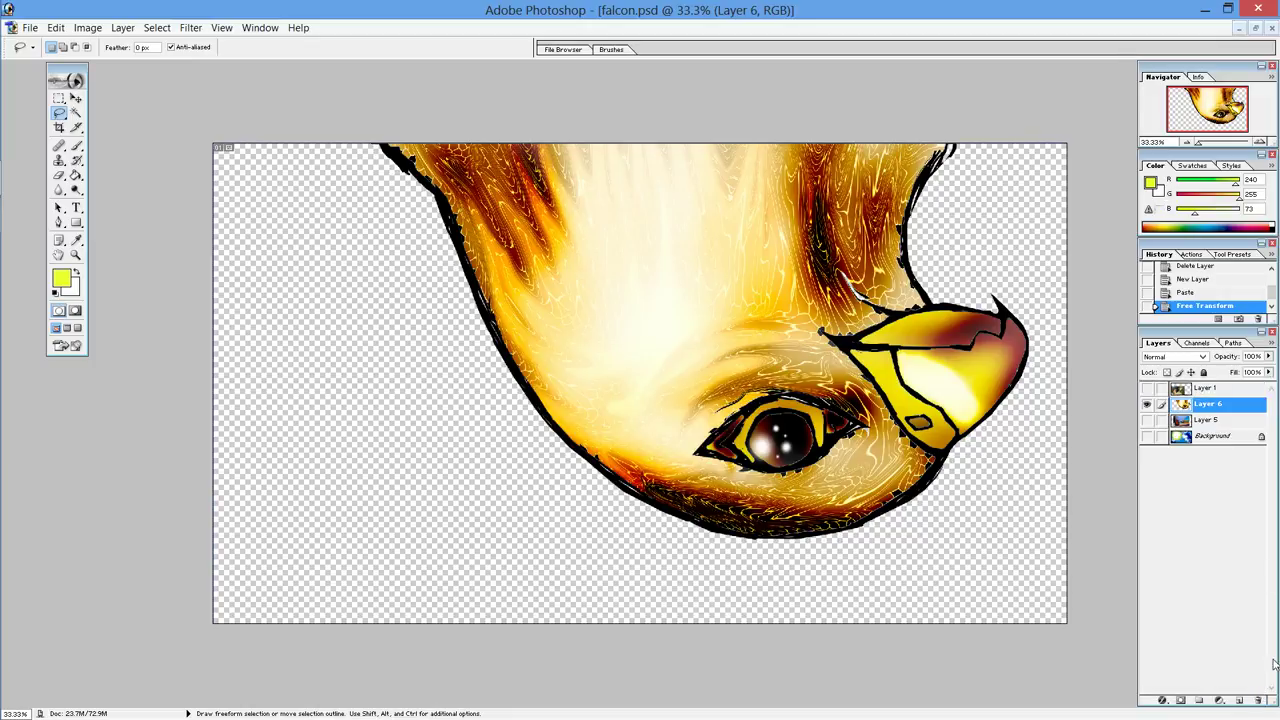
Step: Move Layer 5 above Layer 6, compare the layers, and leave the eagle reference hidden
left_click(1147, 404)
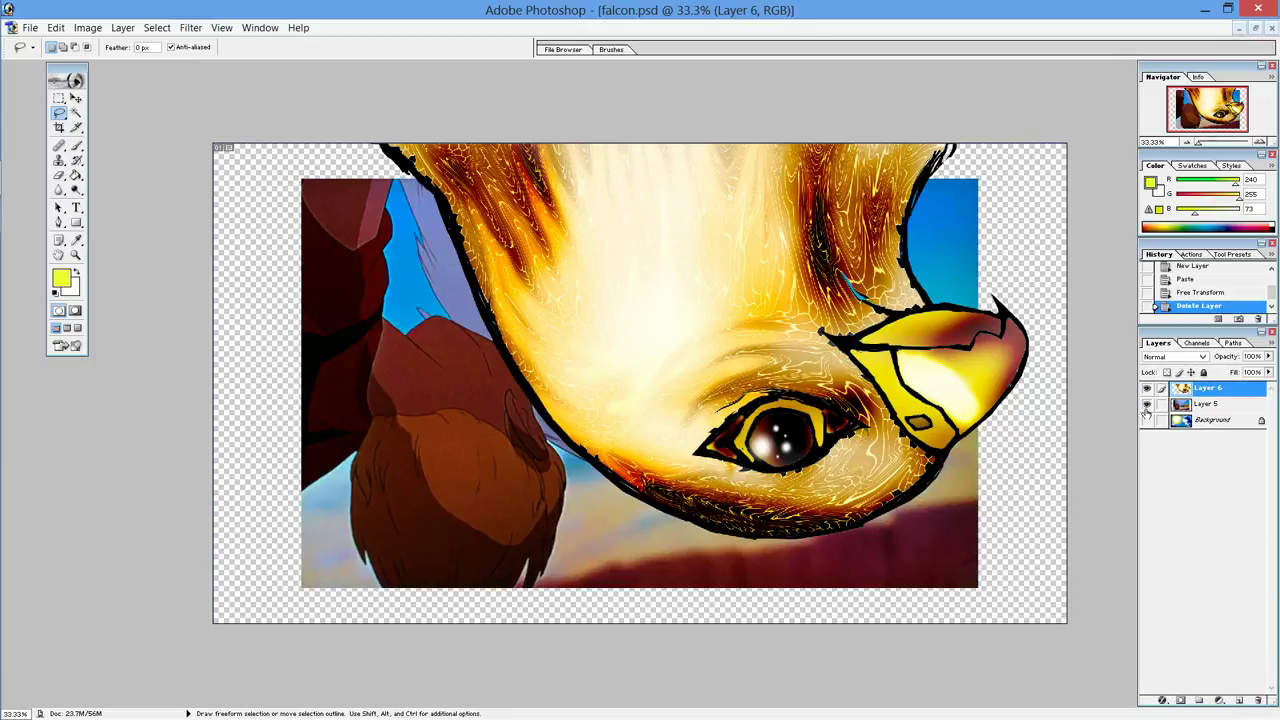
left_click_drag(1205, 404, 1187, 378)
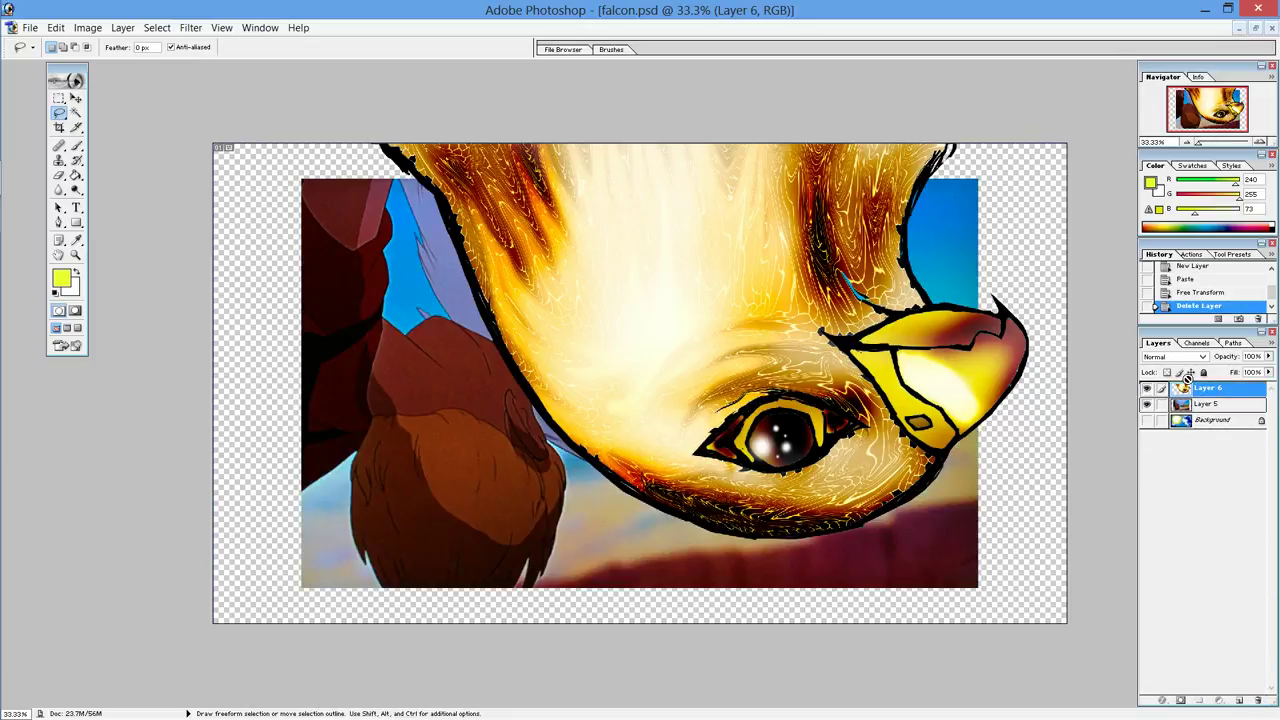
left_click_drag(1187, 378, 1184, 412)
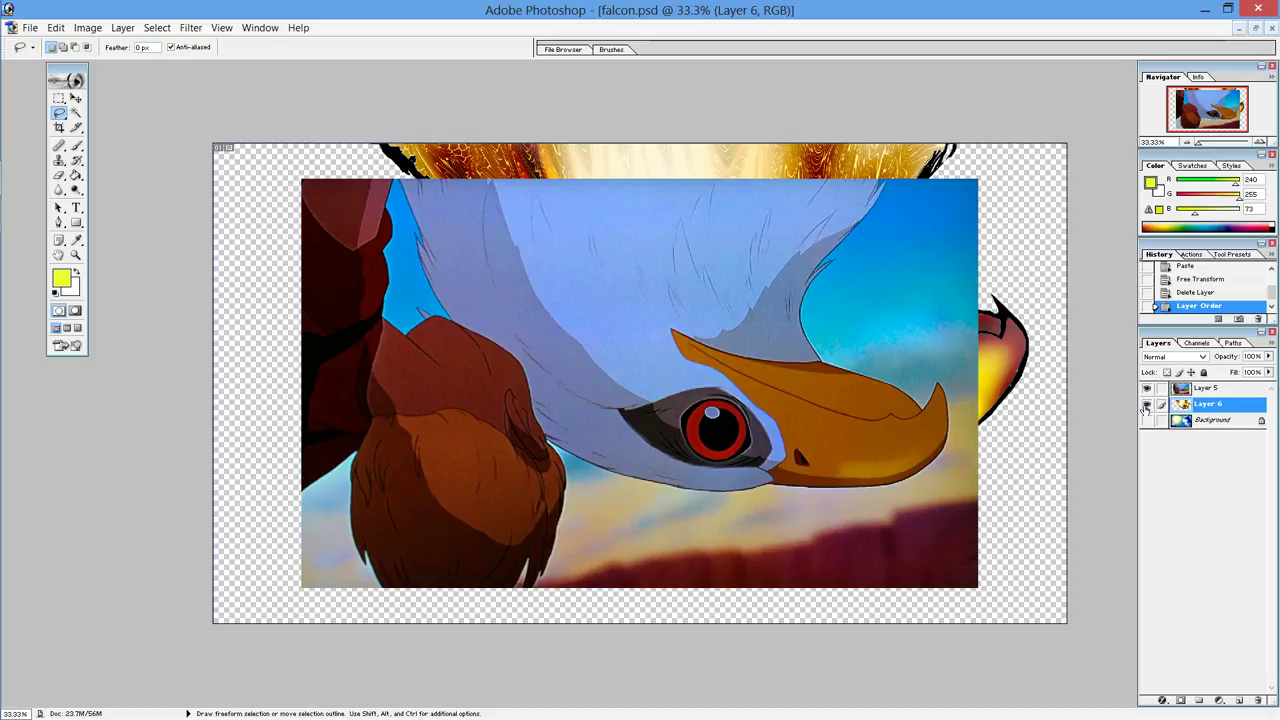
left_click(1147, 404)
left_click(1147, 404)
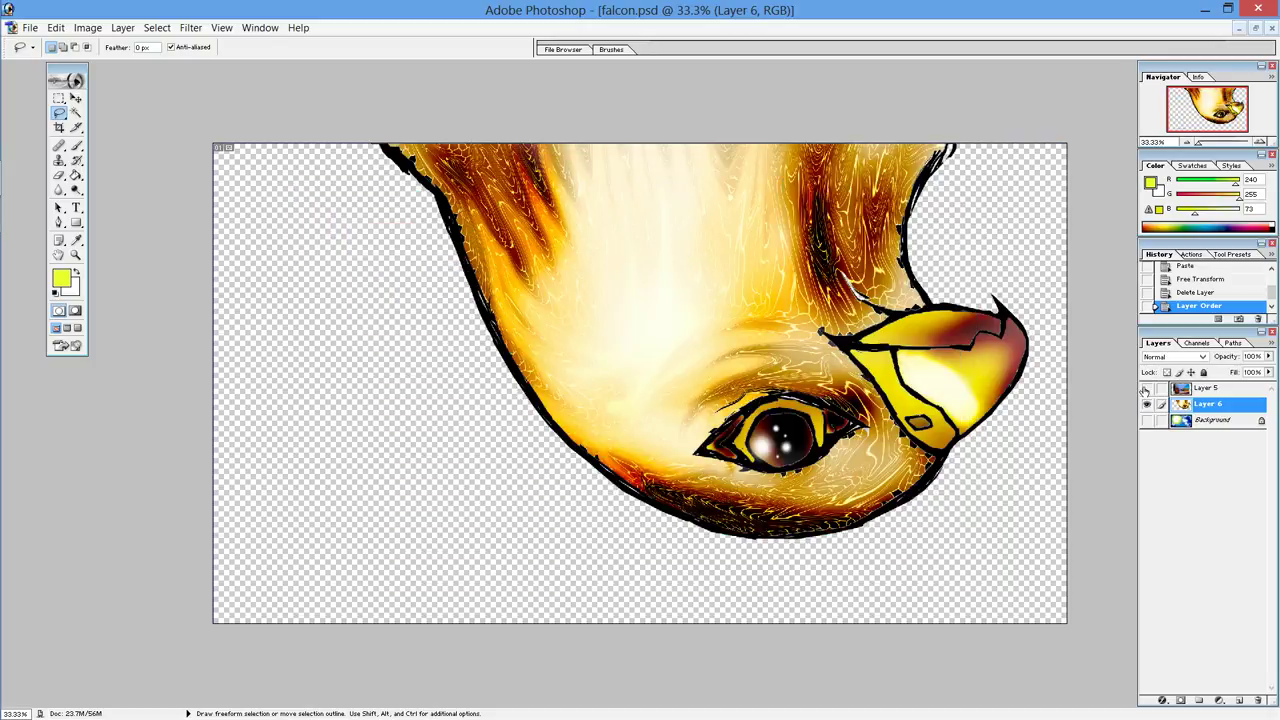
left_click(1147, 388)
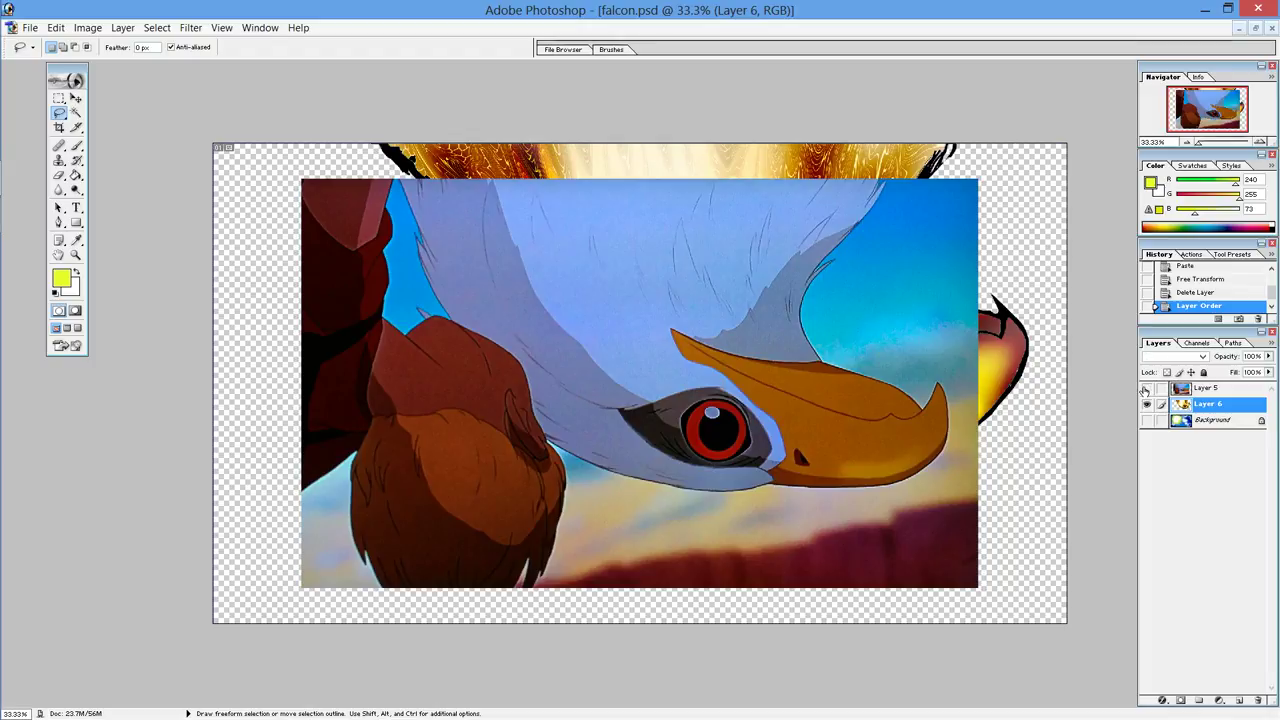
left_click(1147, 388)
left_click(1147, 388)
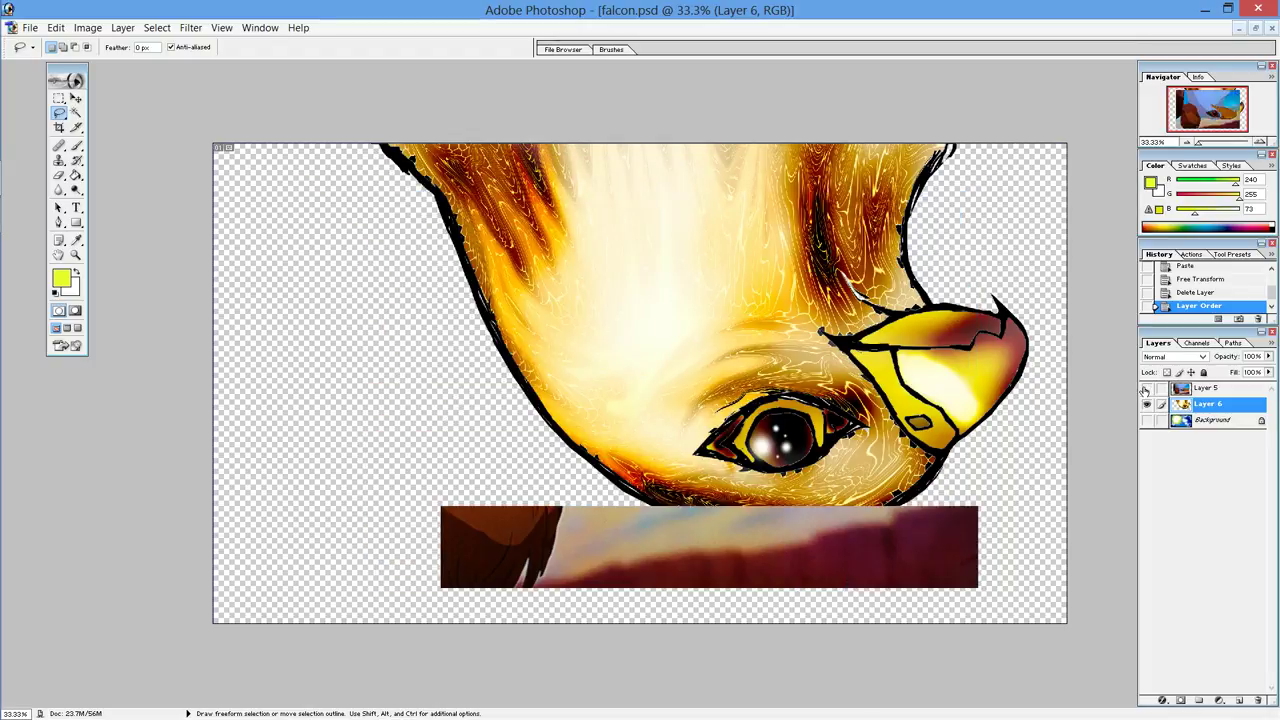
left_click(190, 27)
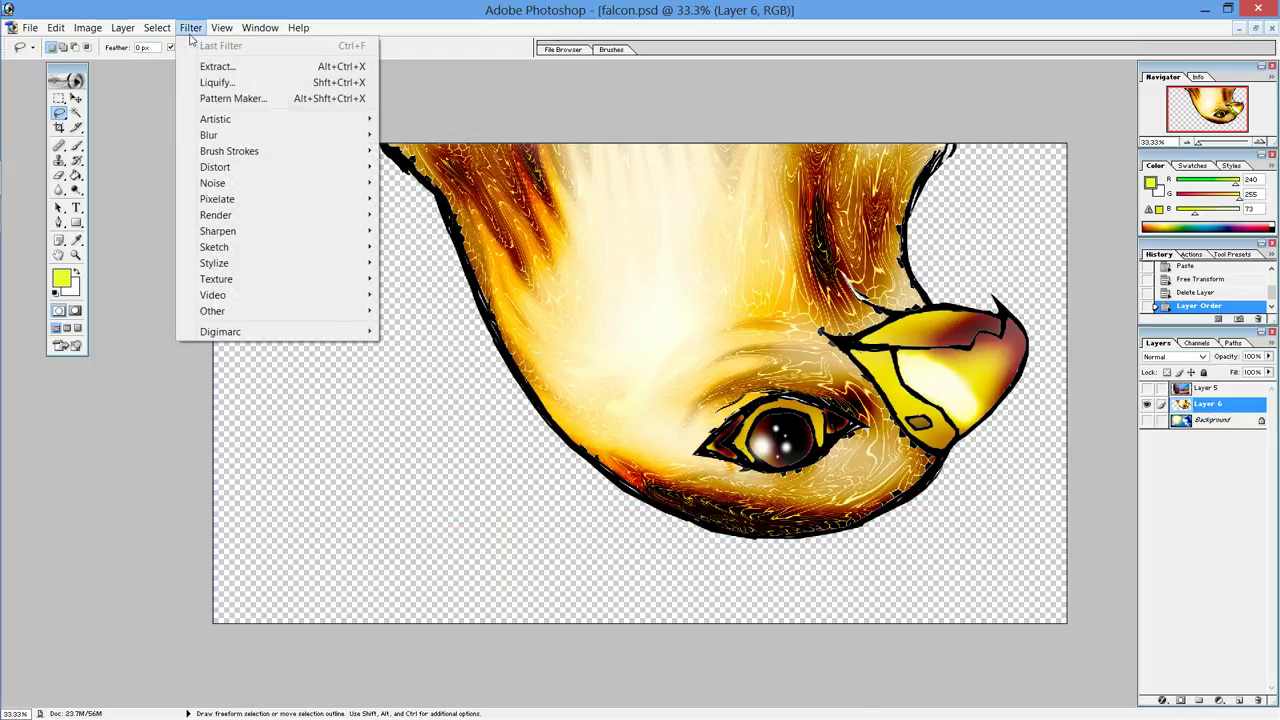
Step: In Liquify, forward-warp the dark beak-base line leftward across the falcon's face
left_click(216, 82)
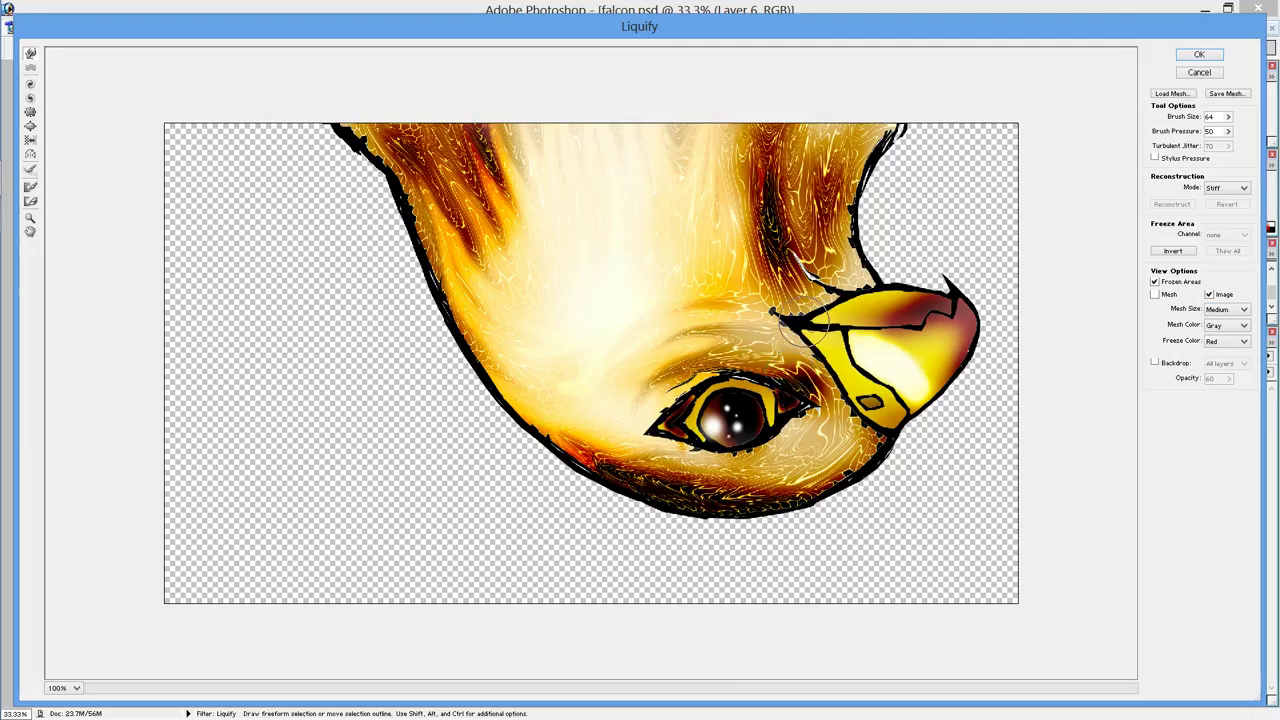
left_click_drag(802, 325, 777, 315)
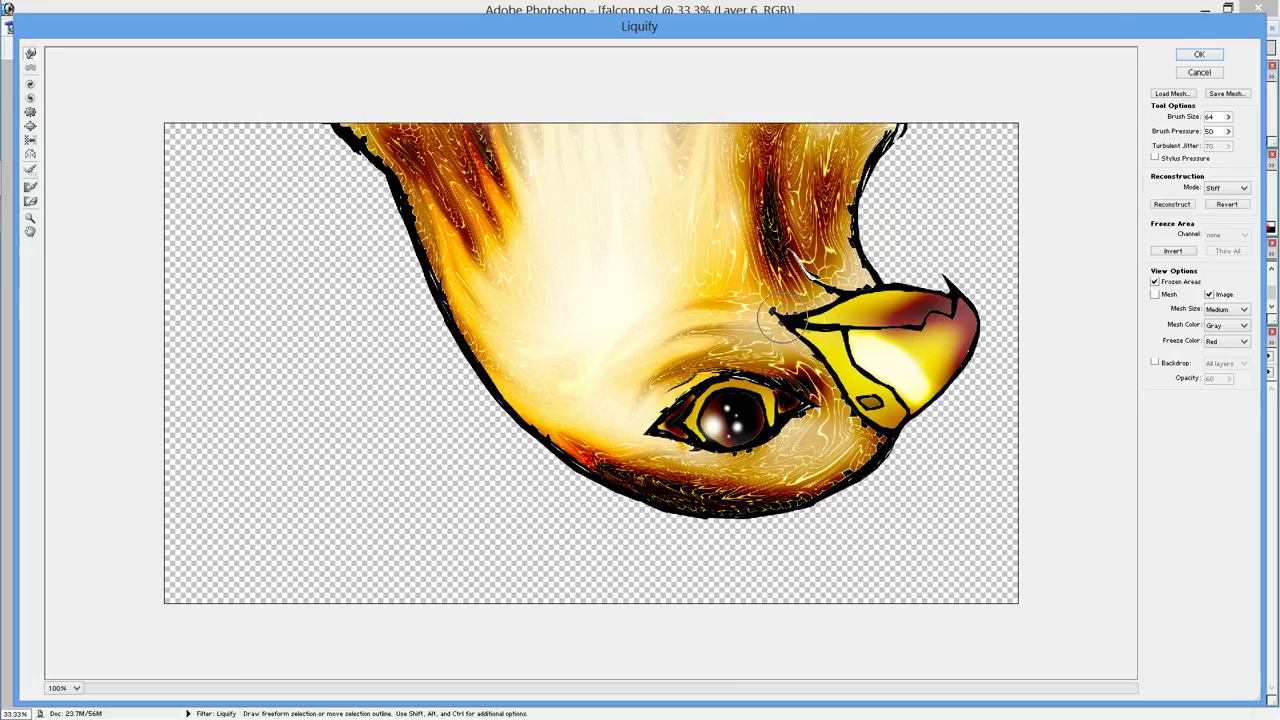
left_click_drag(742, 301, 717, 303)
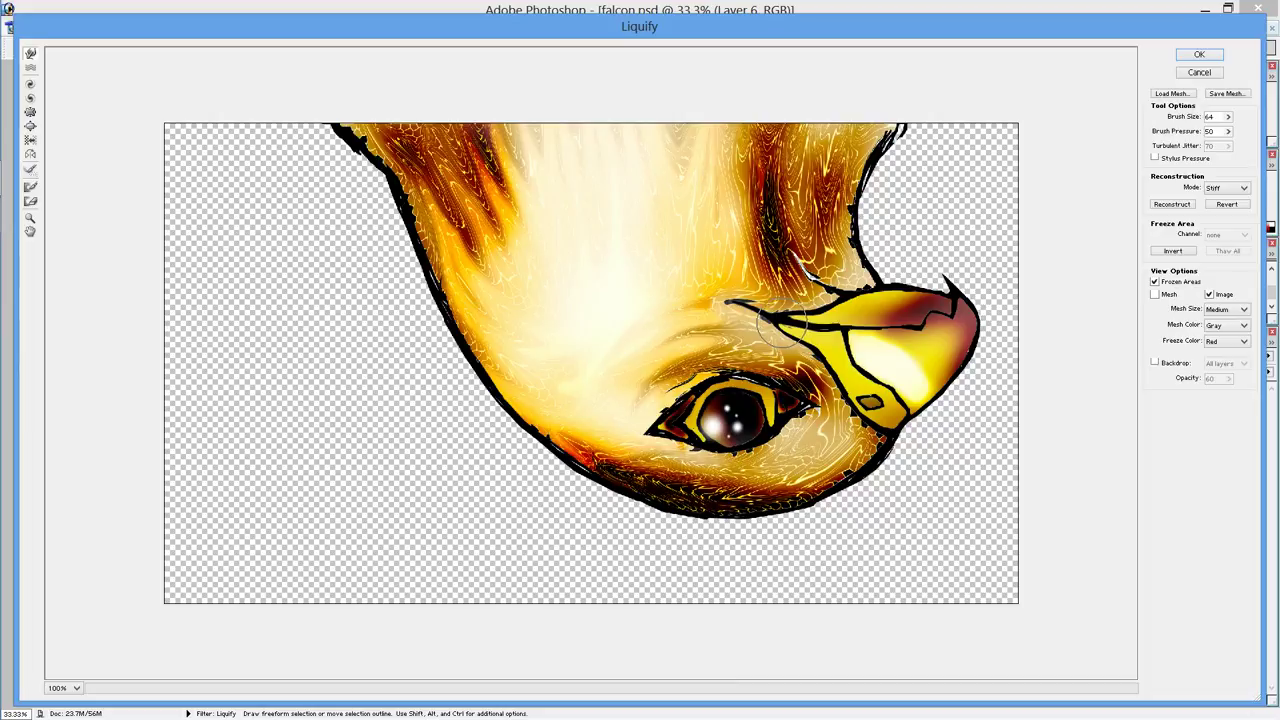
left_click_drag(771, 324, 769, 321)
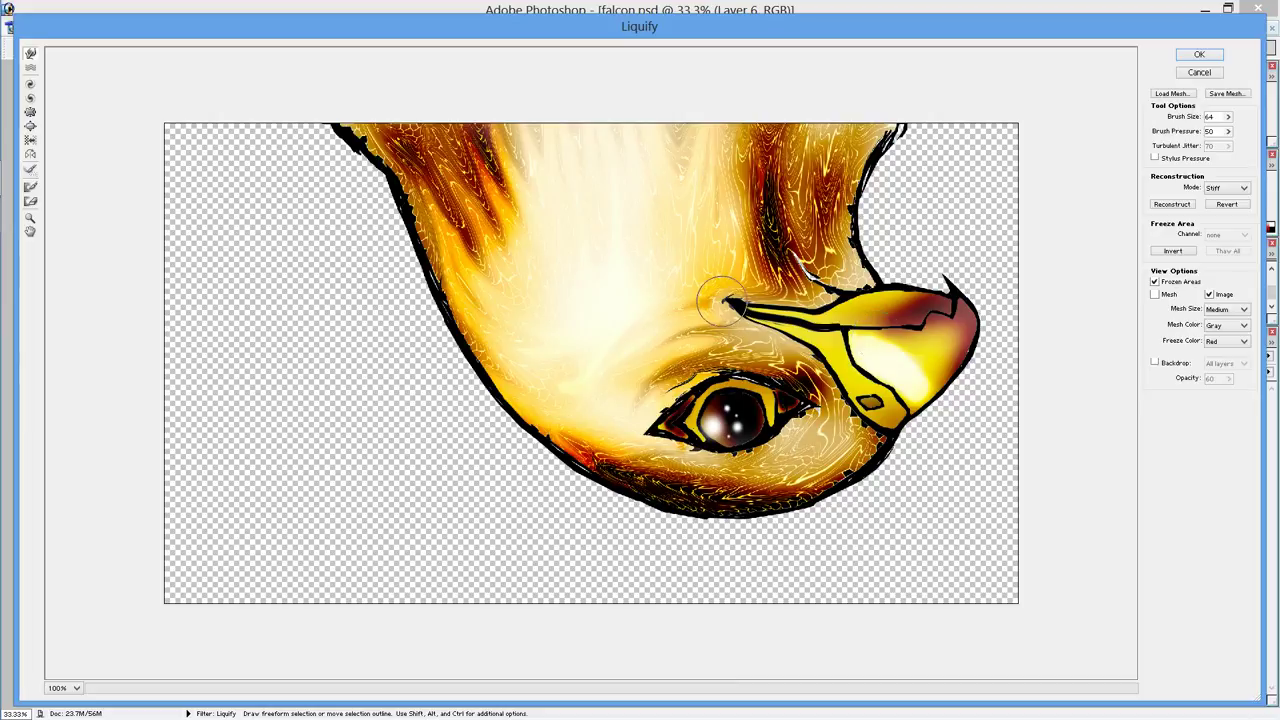
left_click_drag(720, 302, 735, 296)
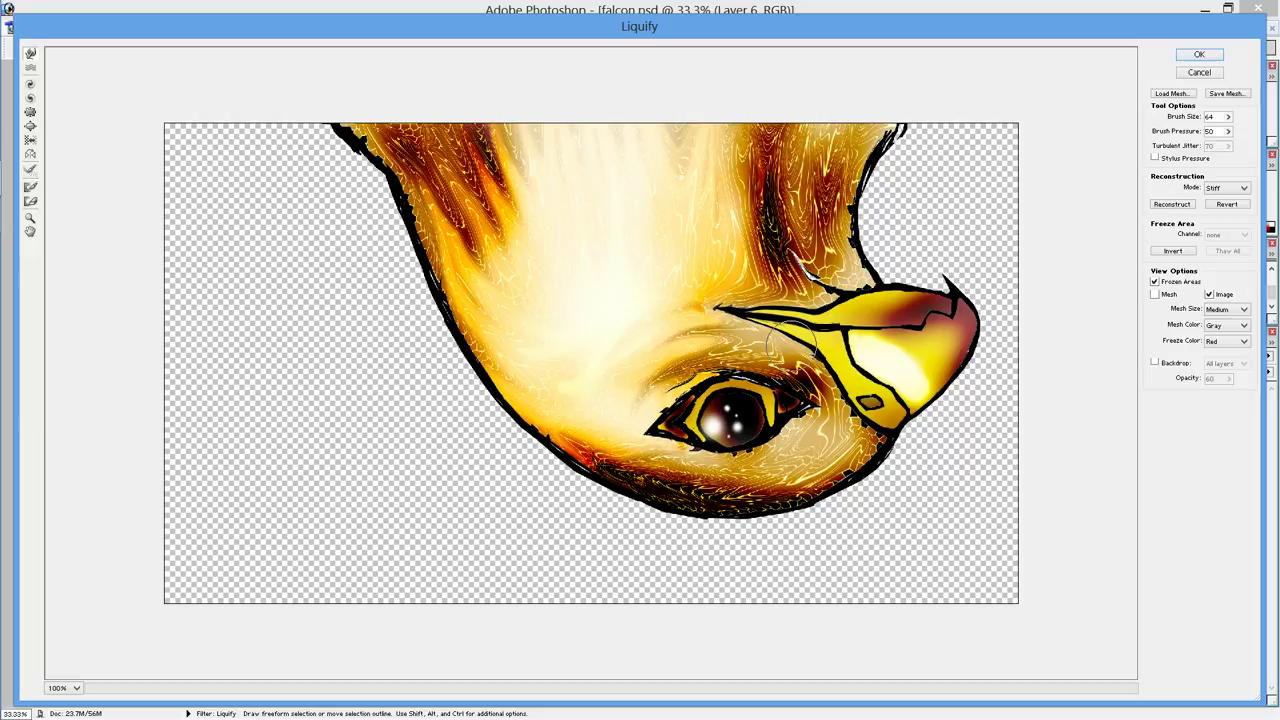
mouse_move(1068, 30)
left_mouse_down()
mouse_move(893, 630)
mouse_move(1100, 58)
left_mouse_up()
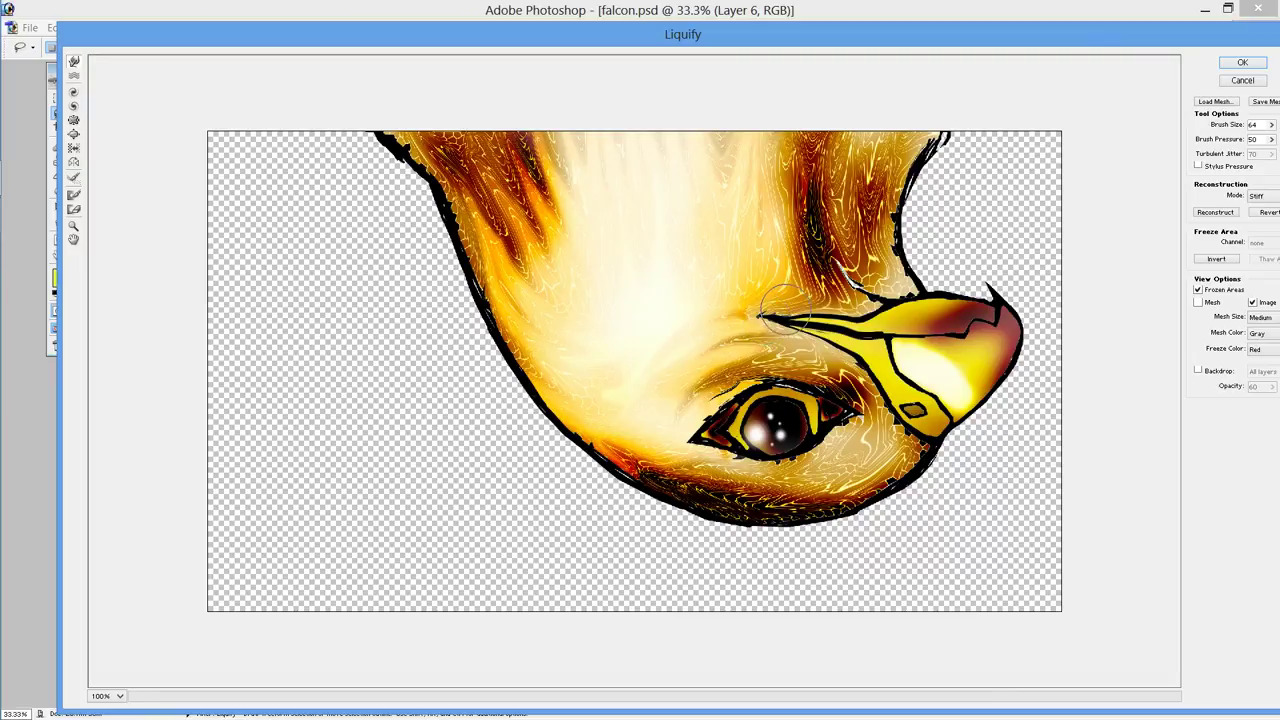
mouse_move(785, 307)
left_mouse_down()
mouse_move(788, 324)
mouse_move(750, 302)
mouse_move(775, 295)
left_mouse_up()
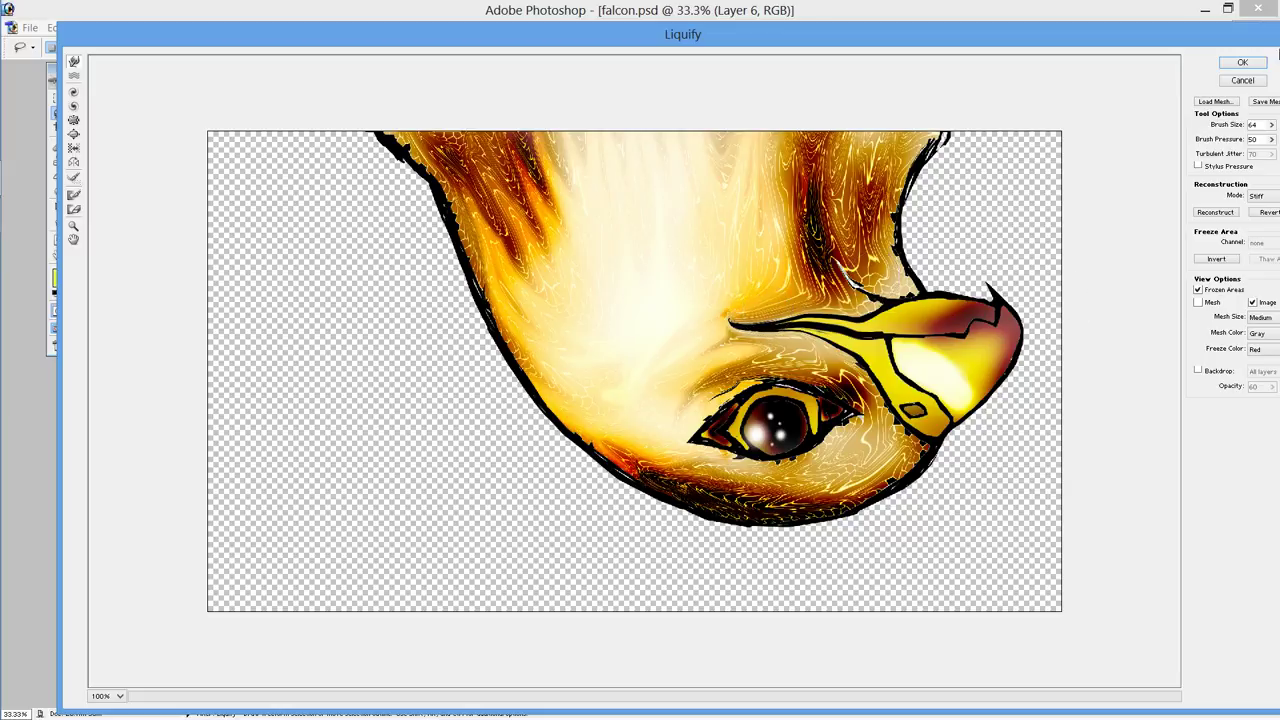
left_click(1271, 126)
Step: Set the warp brush to 315 and stretch the beak tip right and down, smoothing its top edge
left_click_drag(1265, 143, 1262, 143)
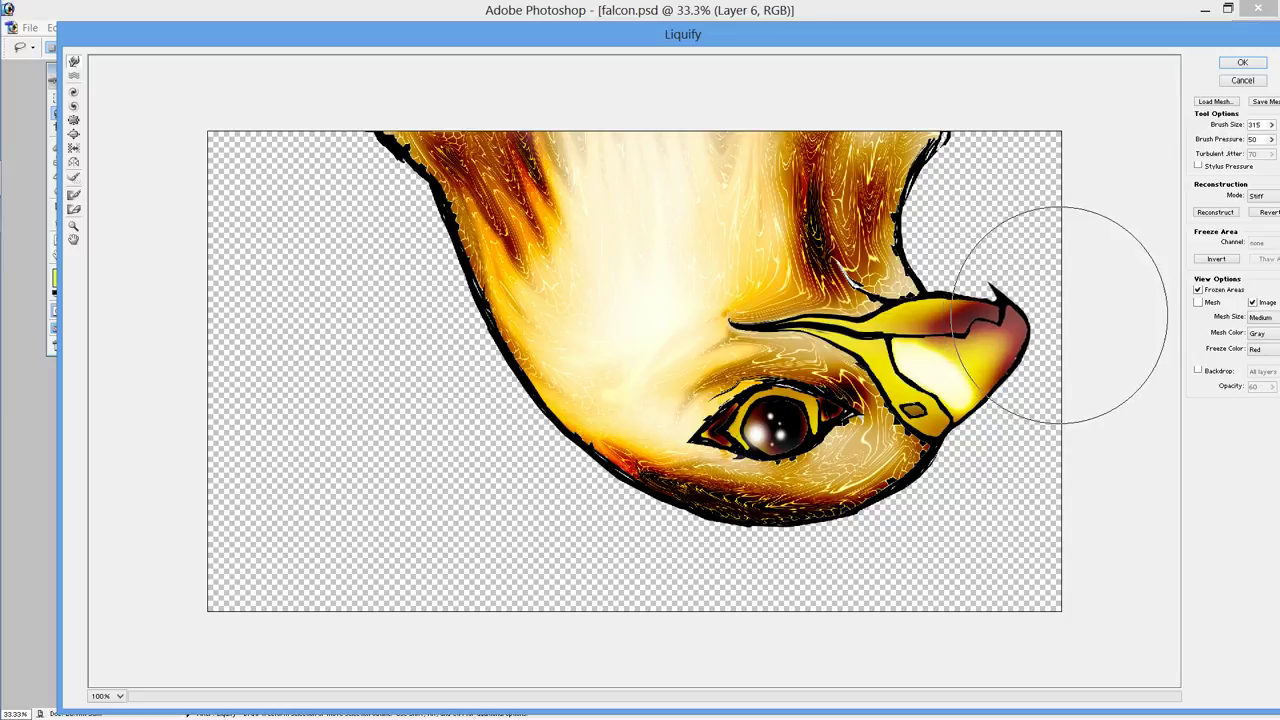
left_click_drag(1000, 271, 1015, 288)
left_click_drag(1006, 223, 1013, 318)
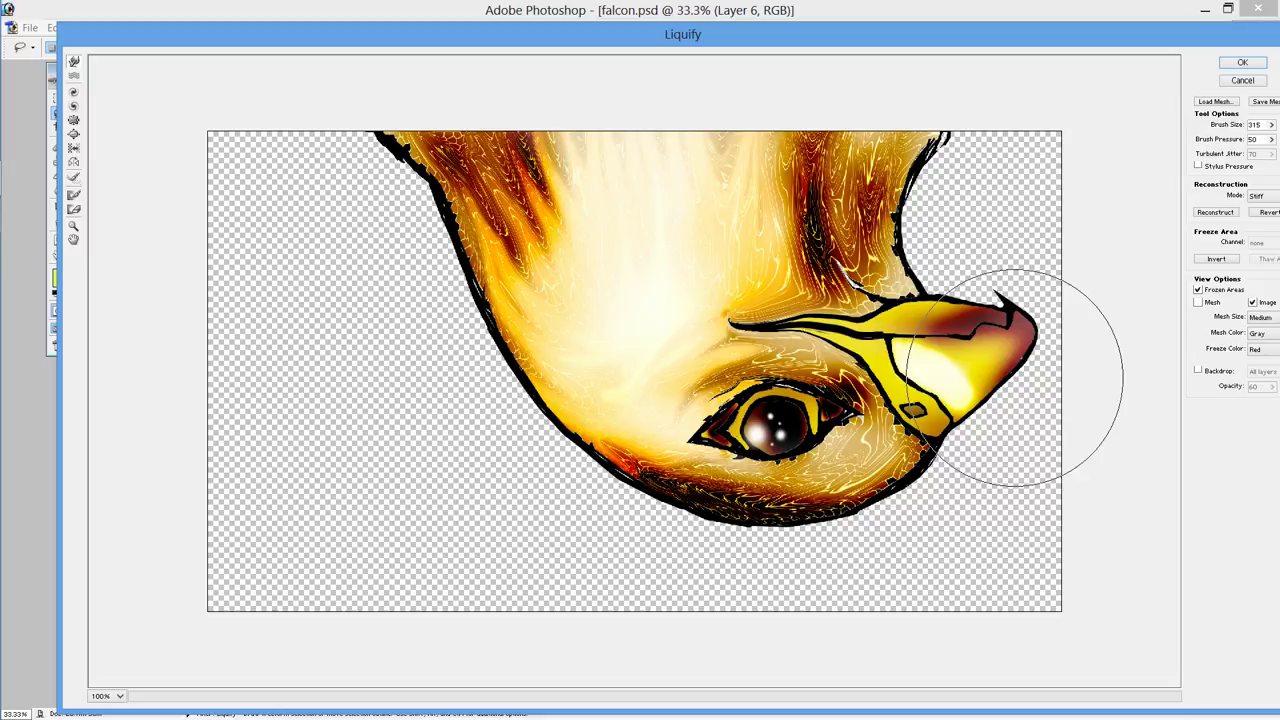
mouse_move(1015, 330)
left_mouse_down()
mouse_move(1030, 372)
mouse_move(1046, 304)
mouse_move(994, 257)
mouse_move(1115, 272)
left_mouse_up()
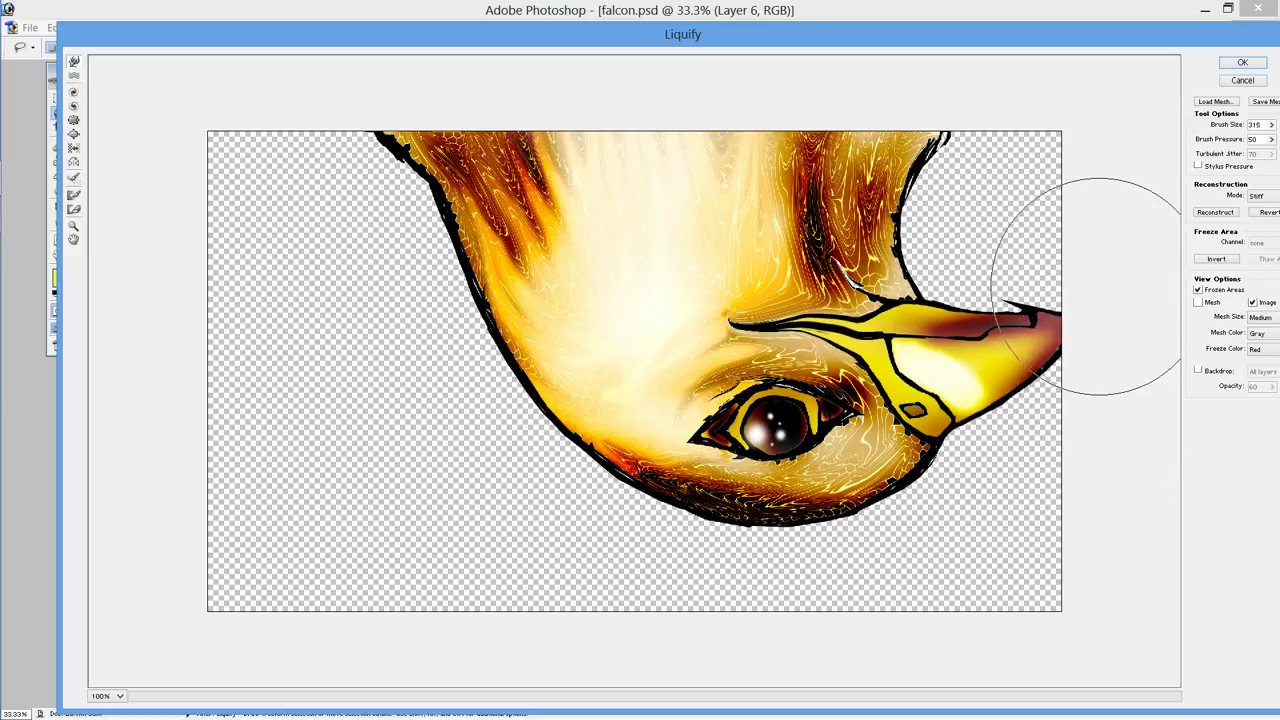
left_click_drag(1072, 289, 1079, 265)
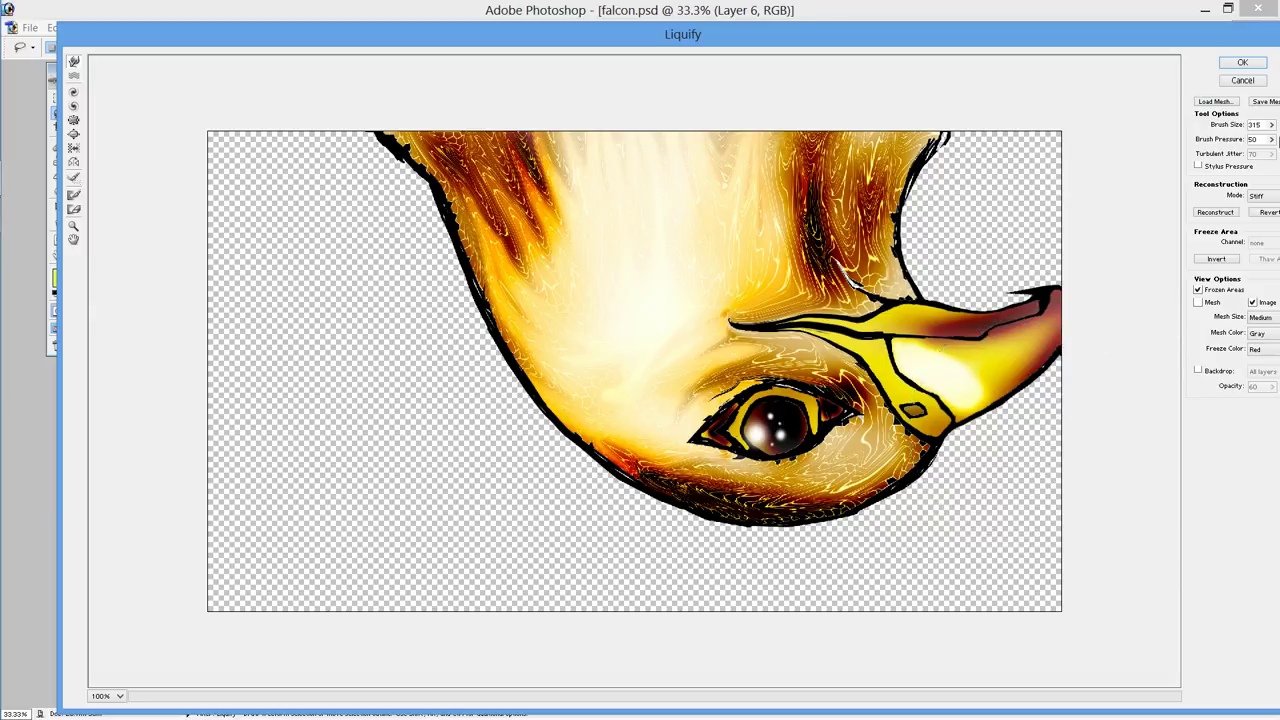
Step: Apply the first Liquify pass, compare against the Layer 5 reference, then reopen Liquify
left_click(1243, 62)
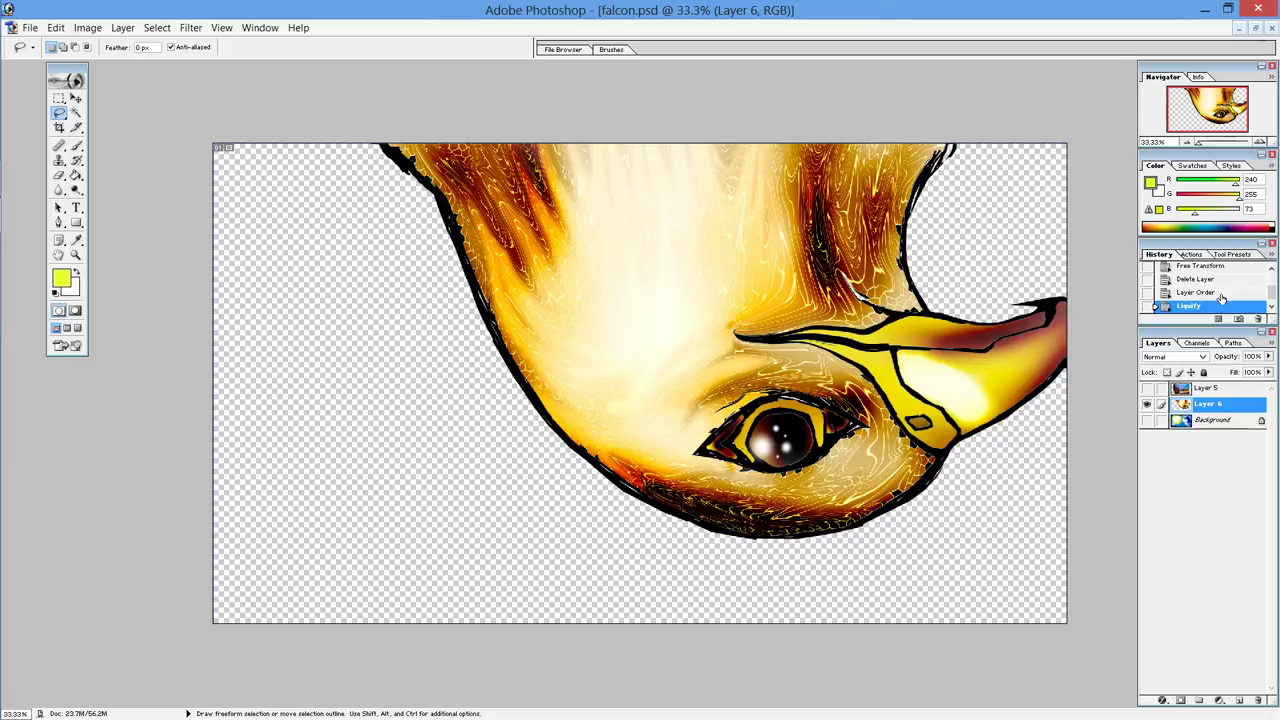
left_click(1147, 389)
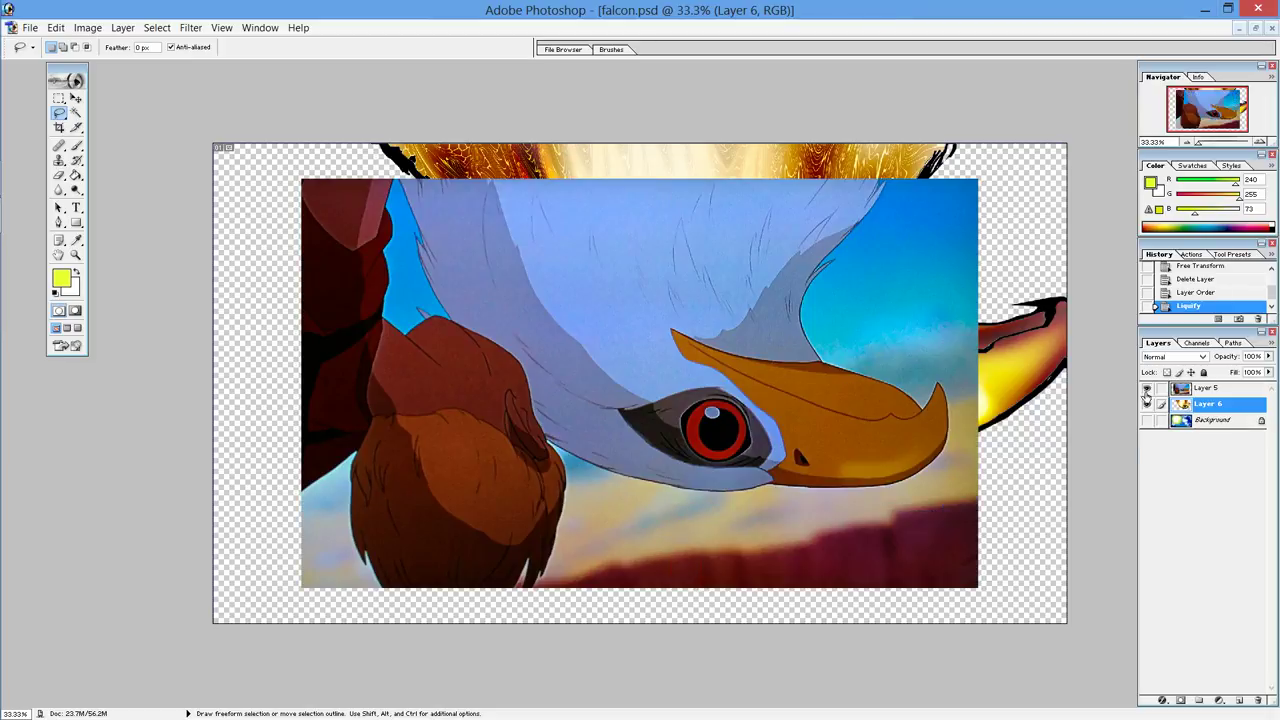
left_click(1147, 390)
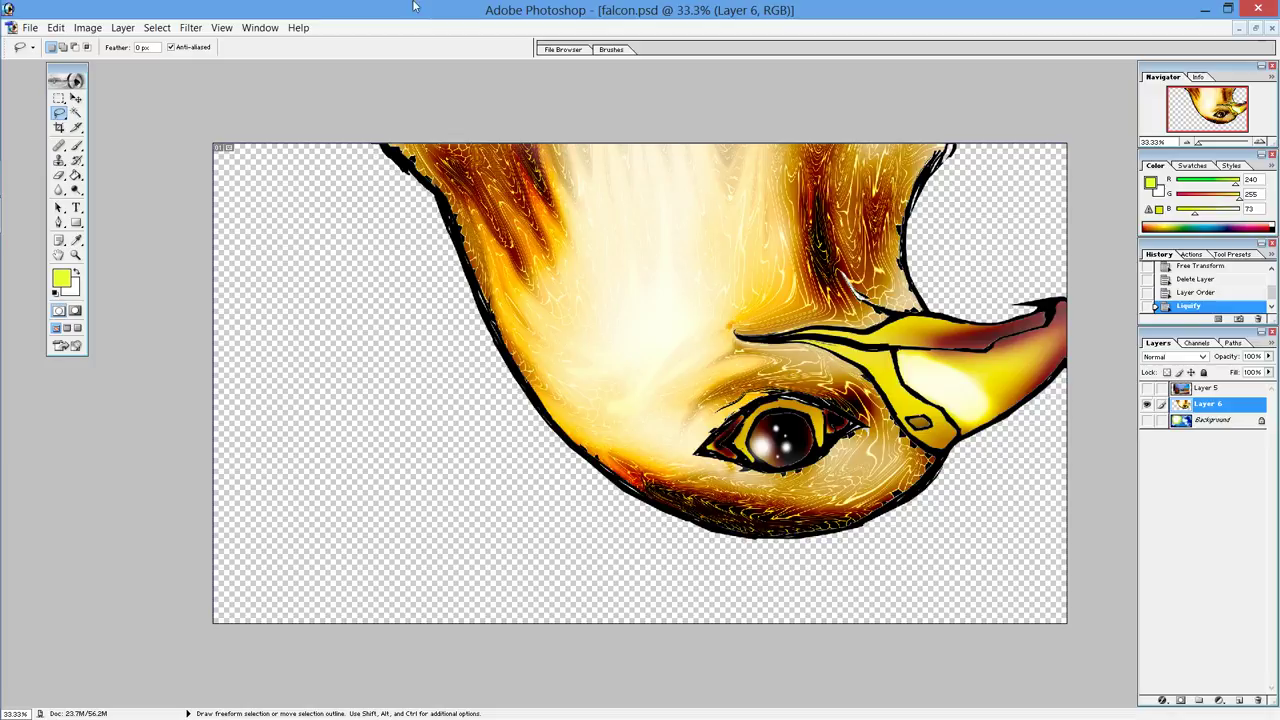
left_click(190, 27)
left_click(220, 85)
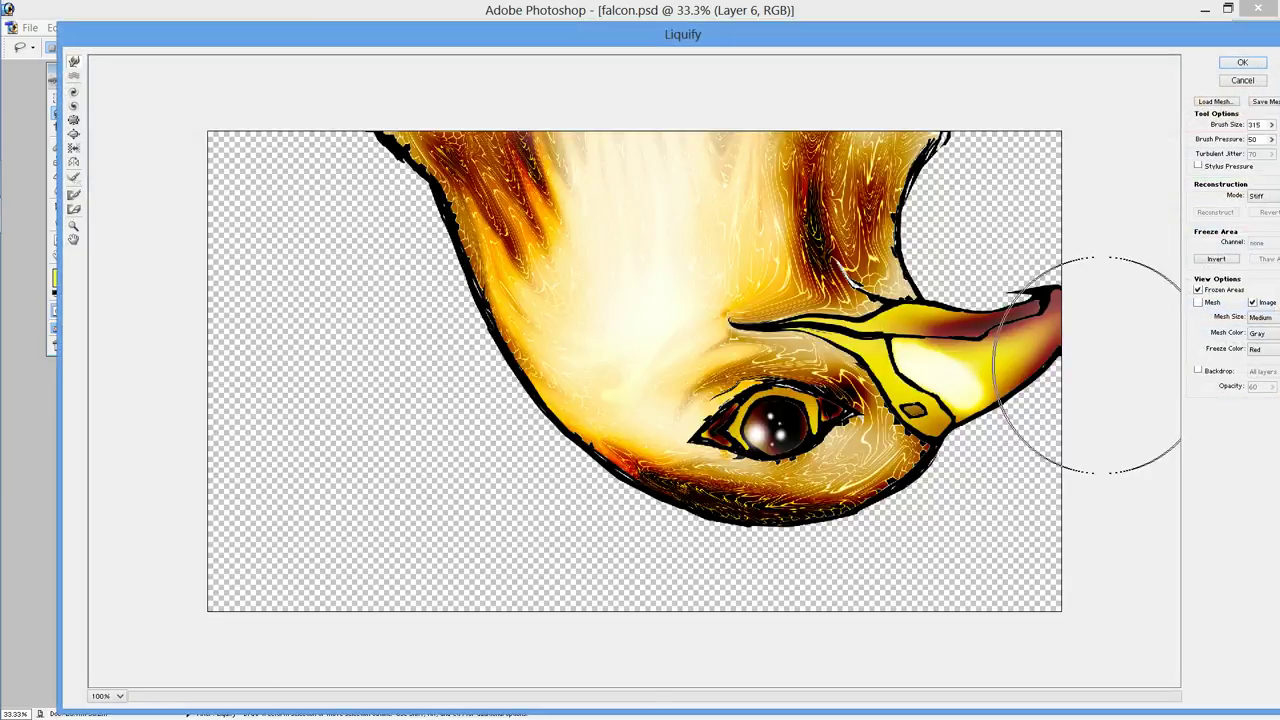
Step: Shrink the warp brush to 170 and reshape the beak tip and the outline above it
left_click(1253, 139)
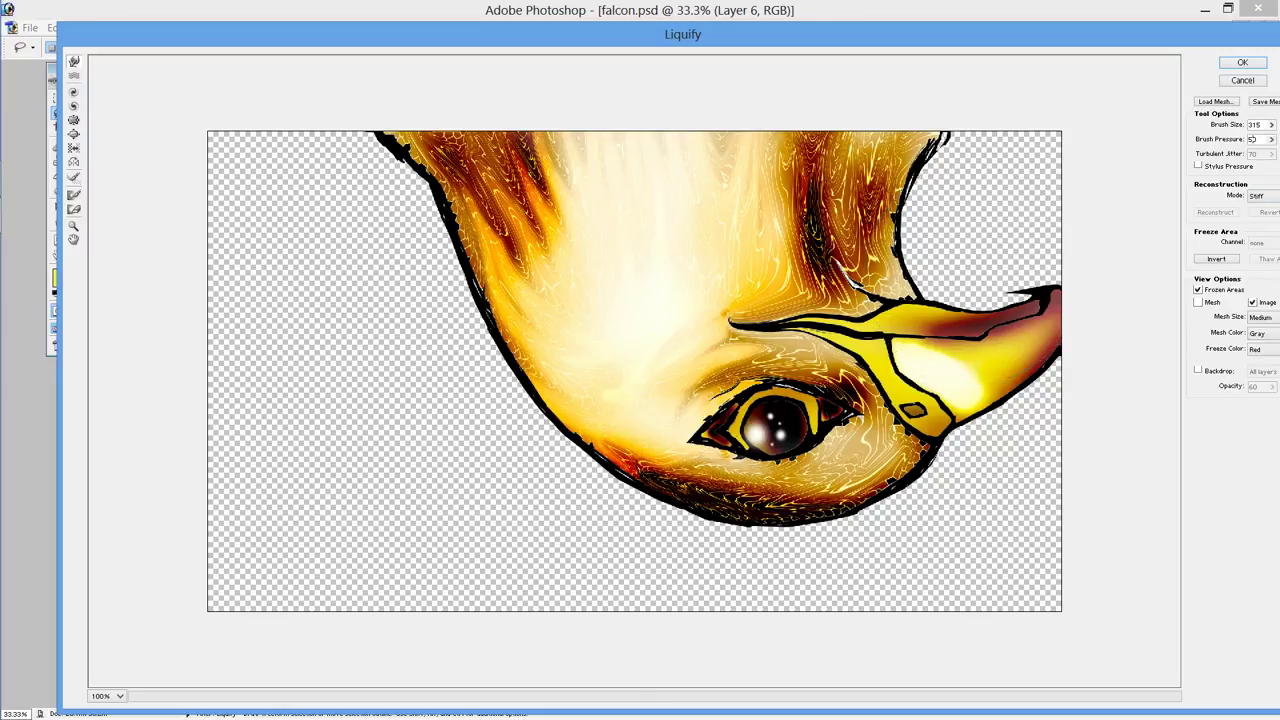
left_click(1271, 124)
left_click_drag(1249, 144, 1245, 142)
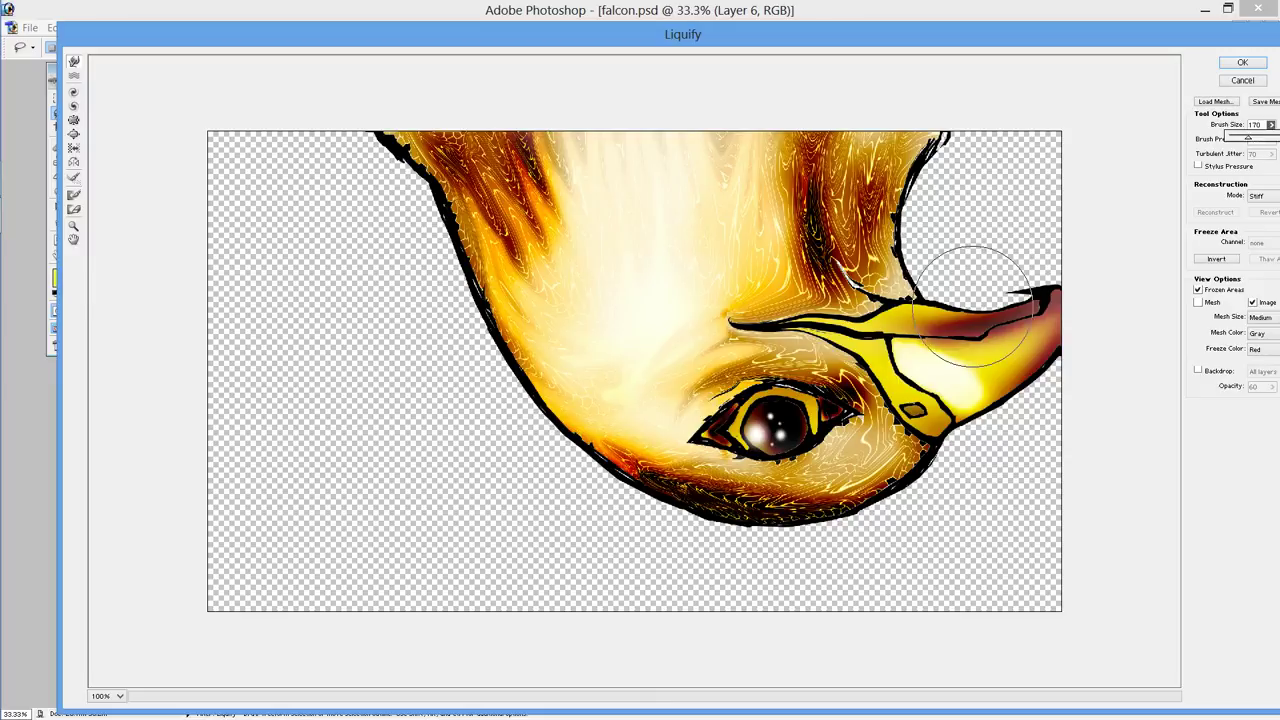
mouse_move(975, 340)
left_mouse_down()
mouse_move(982, 308)
mouse_move(1016, 290)
left_mouse_up()
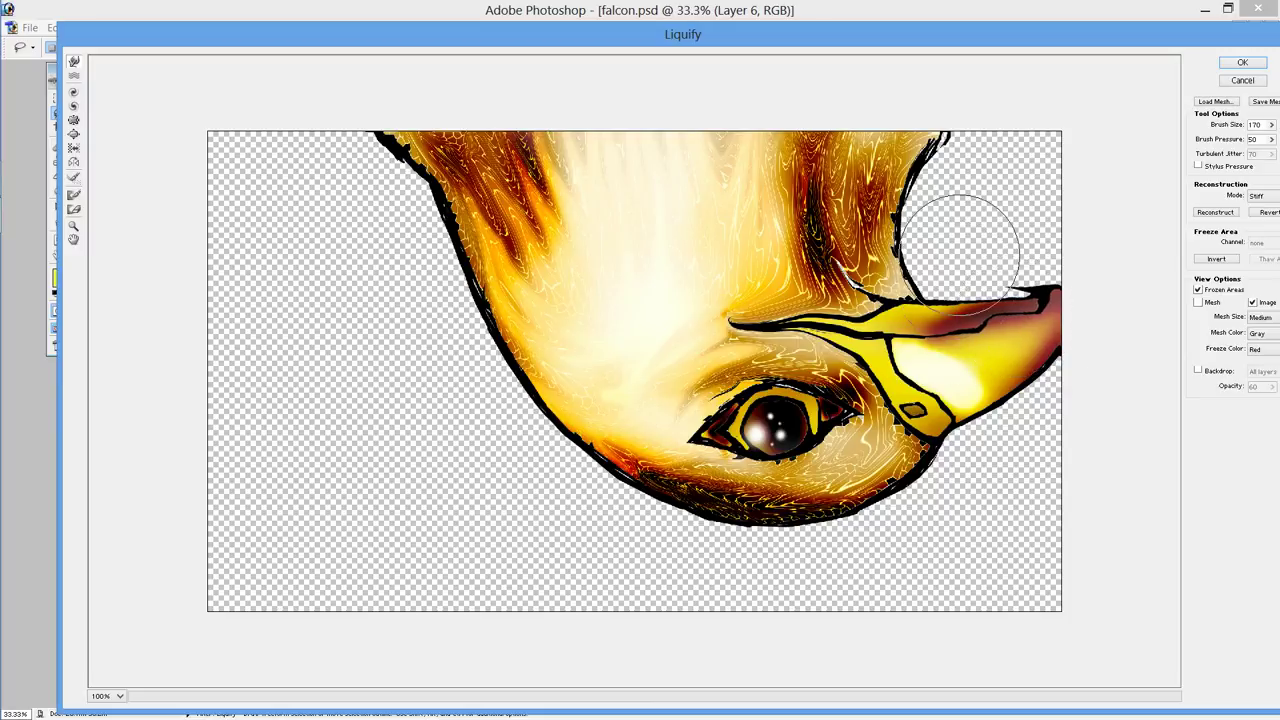
mouse_move(965, 236)
left_mouse_down()
mouse_move(962, 290)
mouse_move(986, 264)
left_mouse_up()
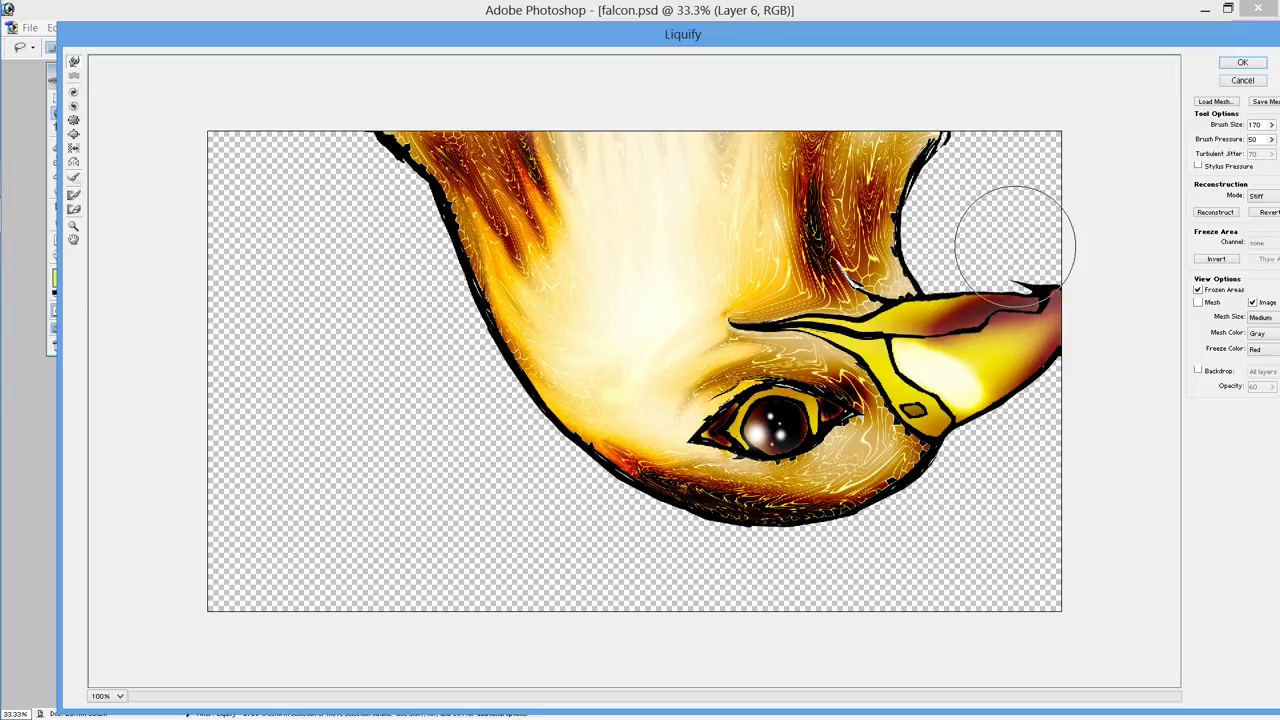
left_click_drag(1015, 245, 997, 326)
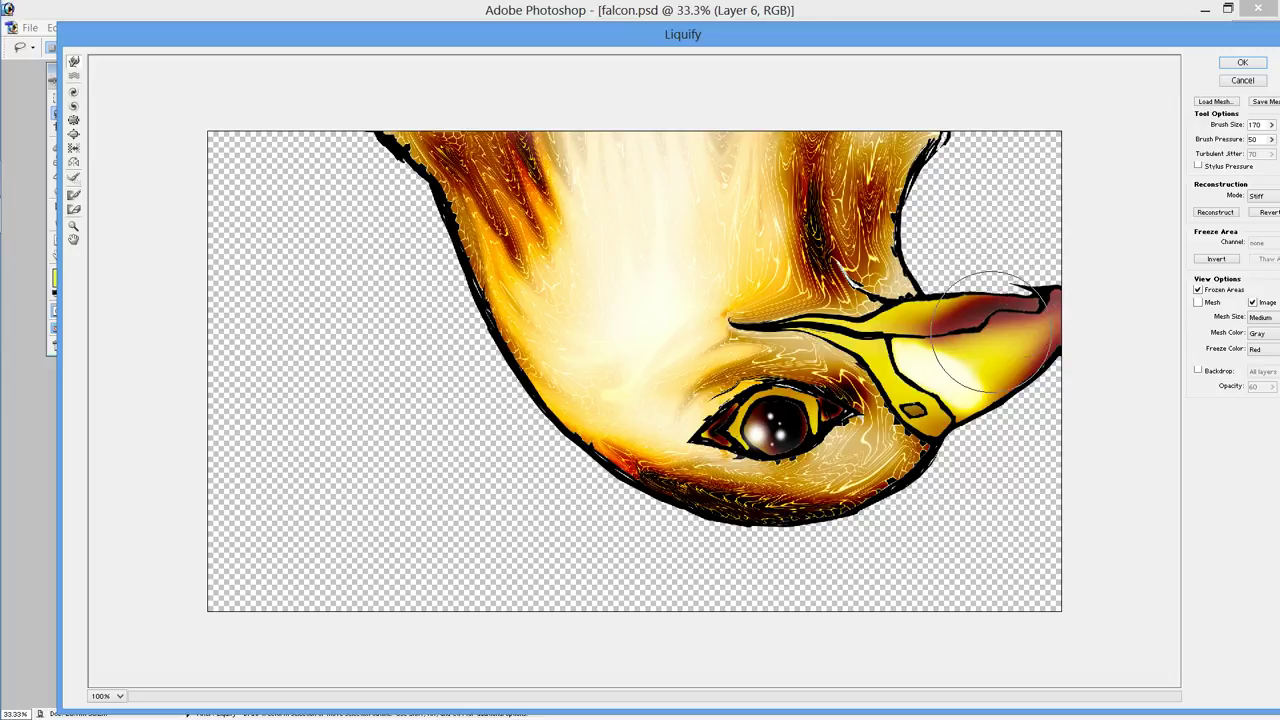
left_click_drag(966, 243, 955, 262)
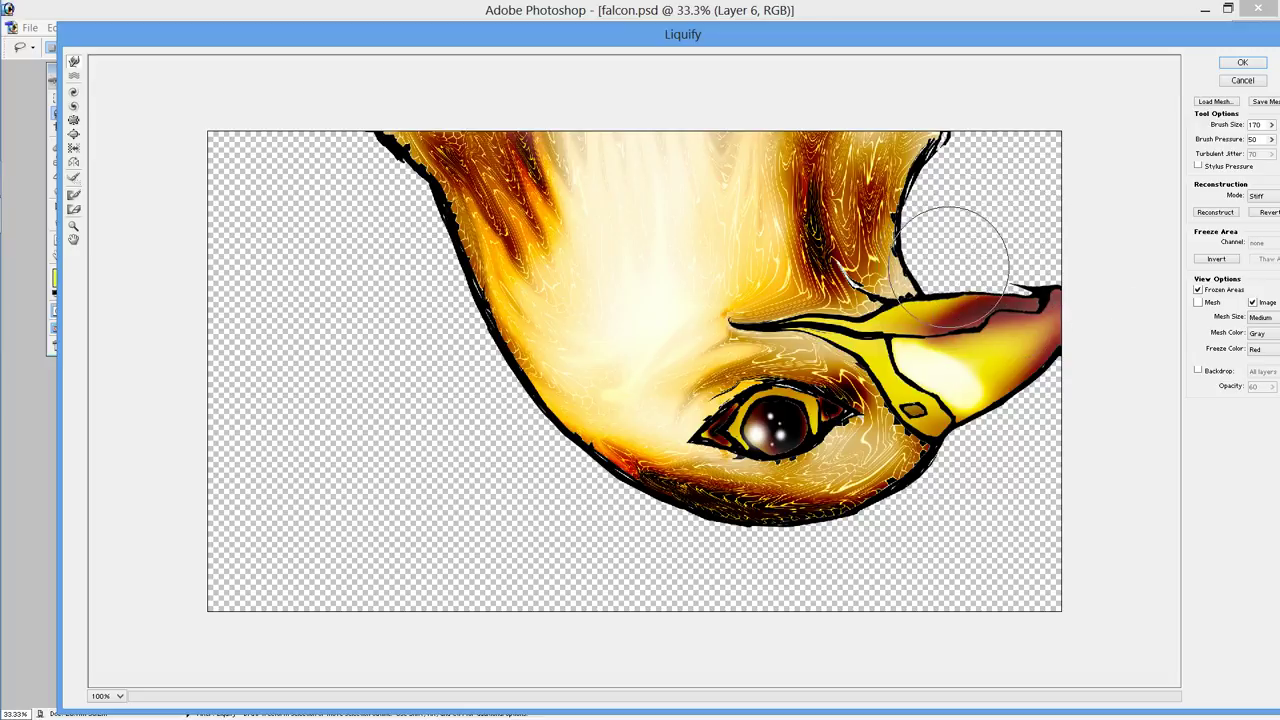
left_click_drag(986, 251, 988, 270)
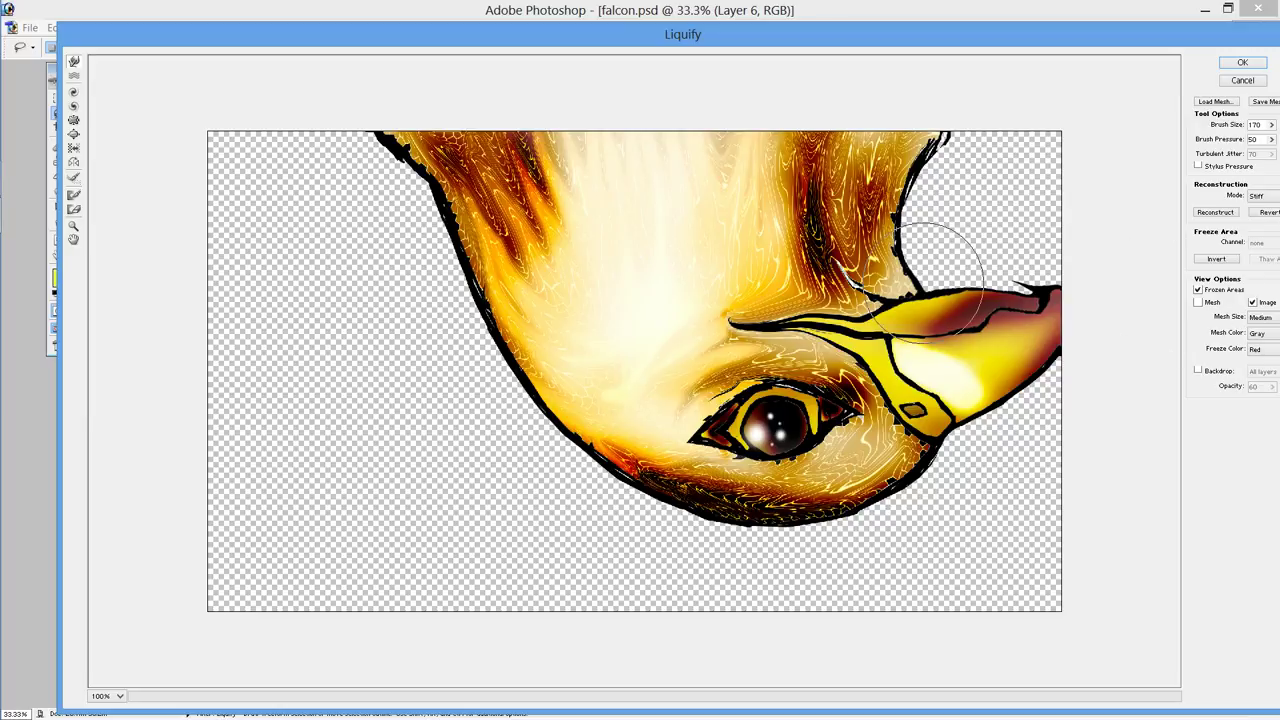
Step: Warp the beak-base outline and shading, and stretch the brow feathers into streaks
left_click_drag(936, 278, 946, 288)
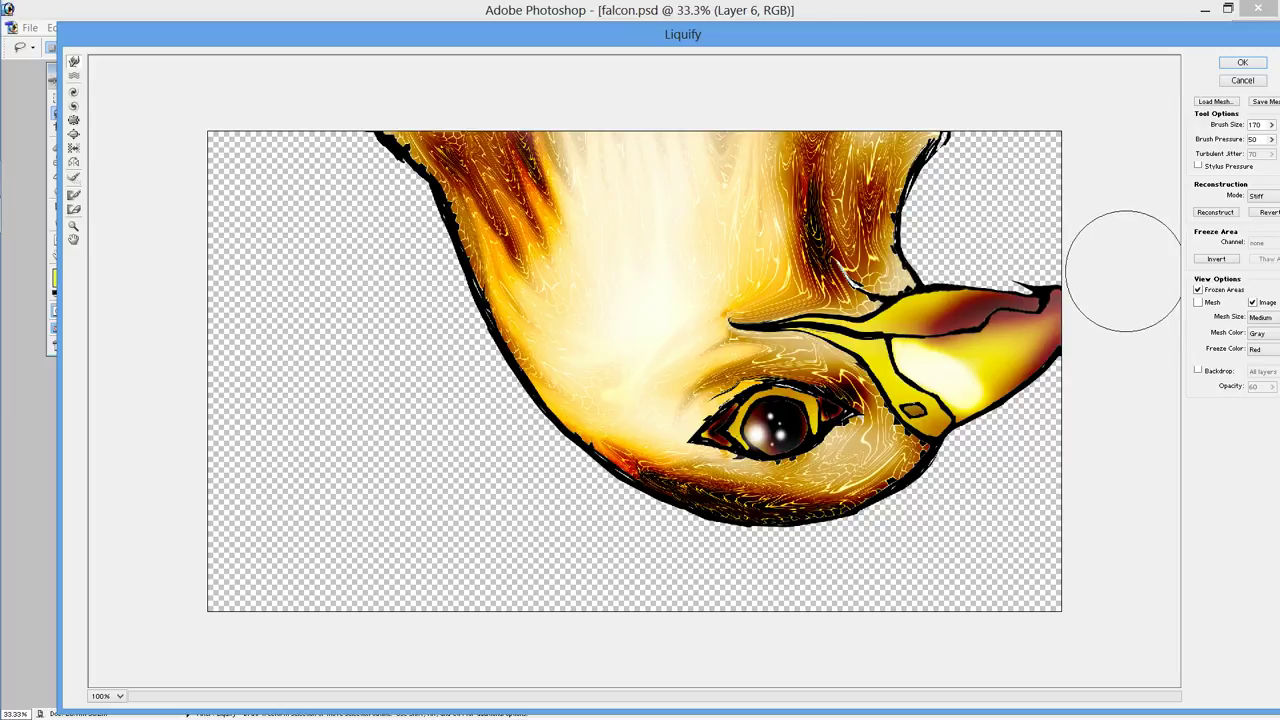
left_click_drag(861, 296, 908, 279)
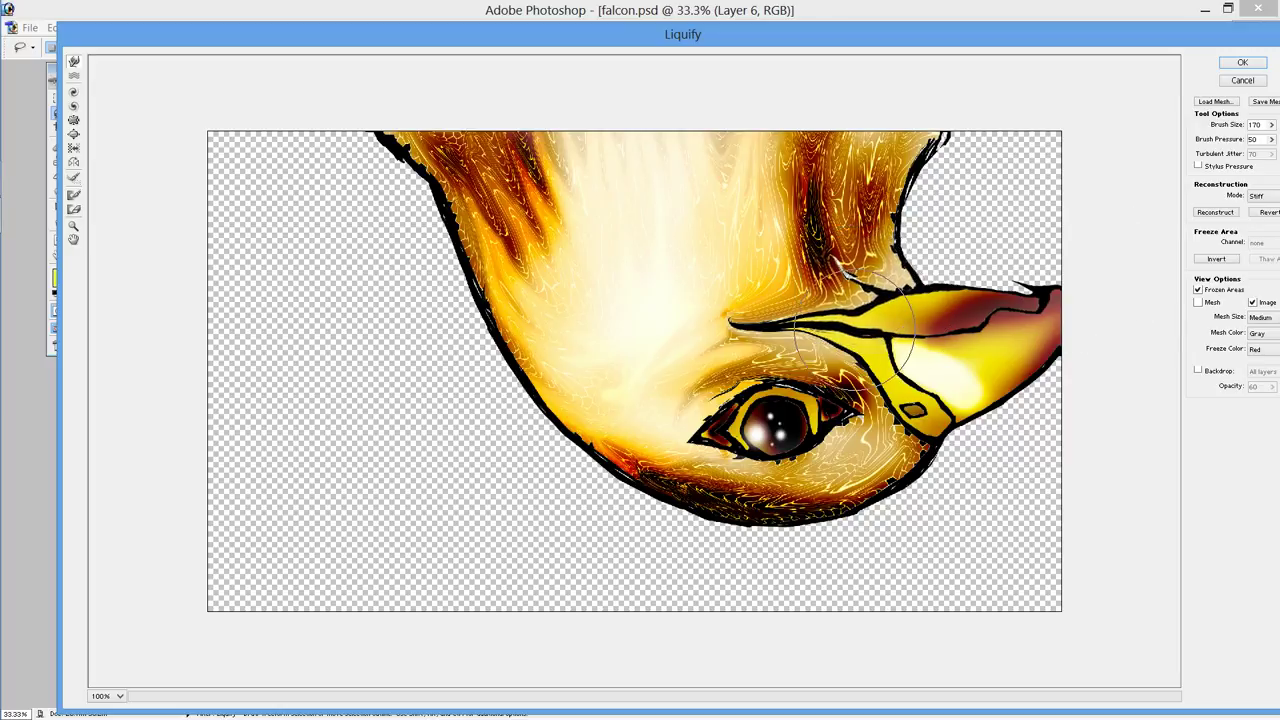
left_click_drag(855, 330, 852, 317)
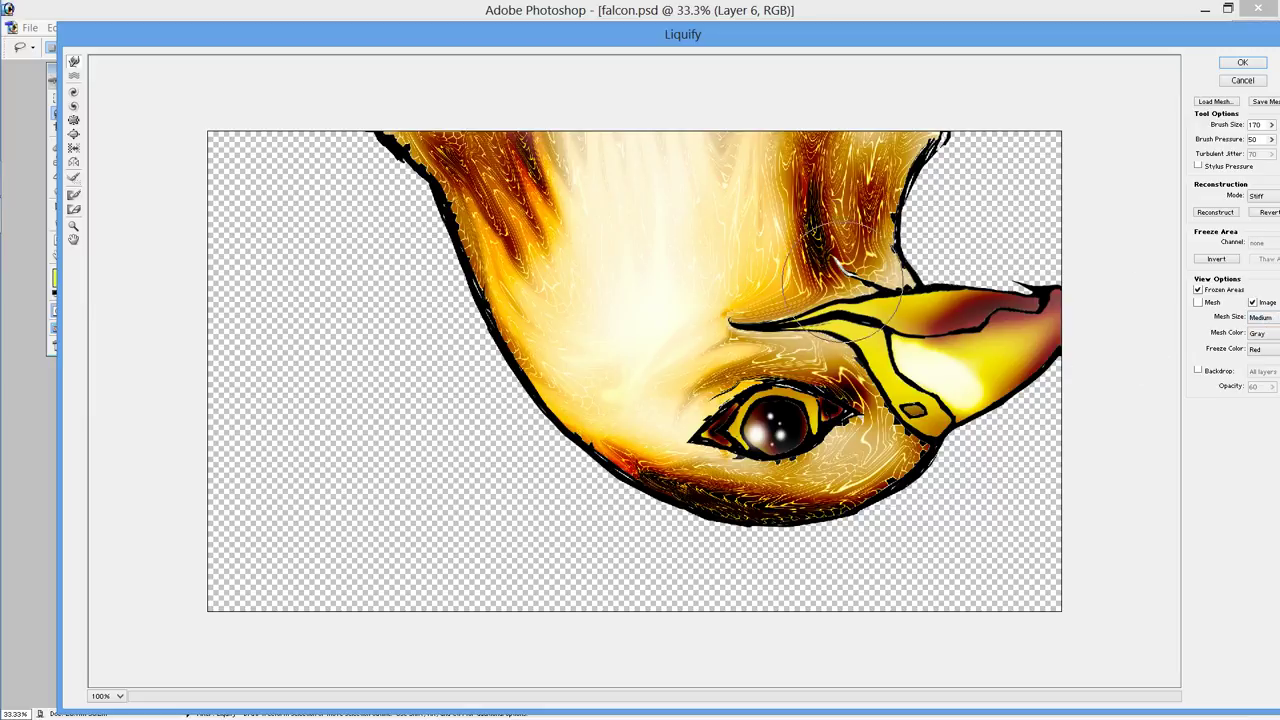
left_click_drag(845, 298, 841, 316)
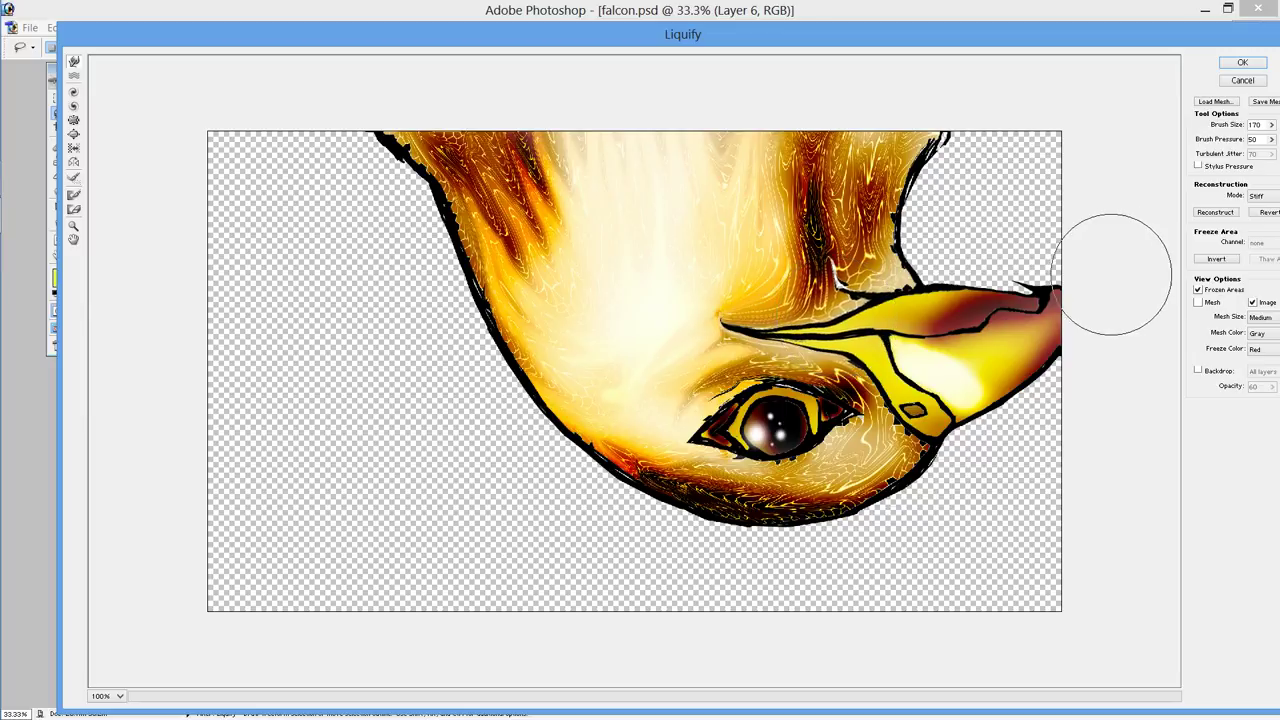
left_click_drag(774, 316, 806, 296)
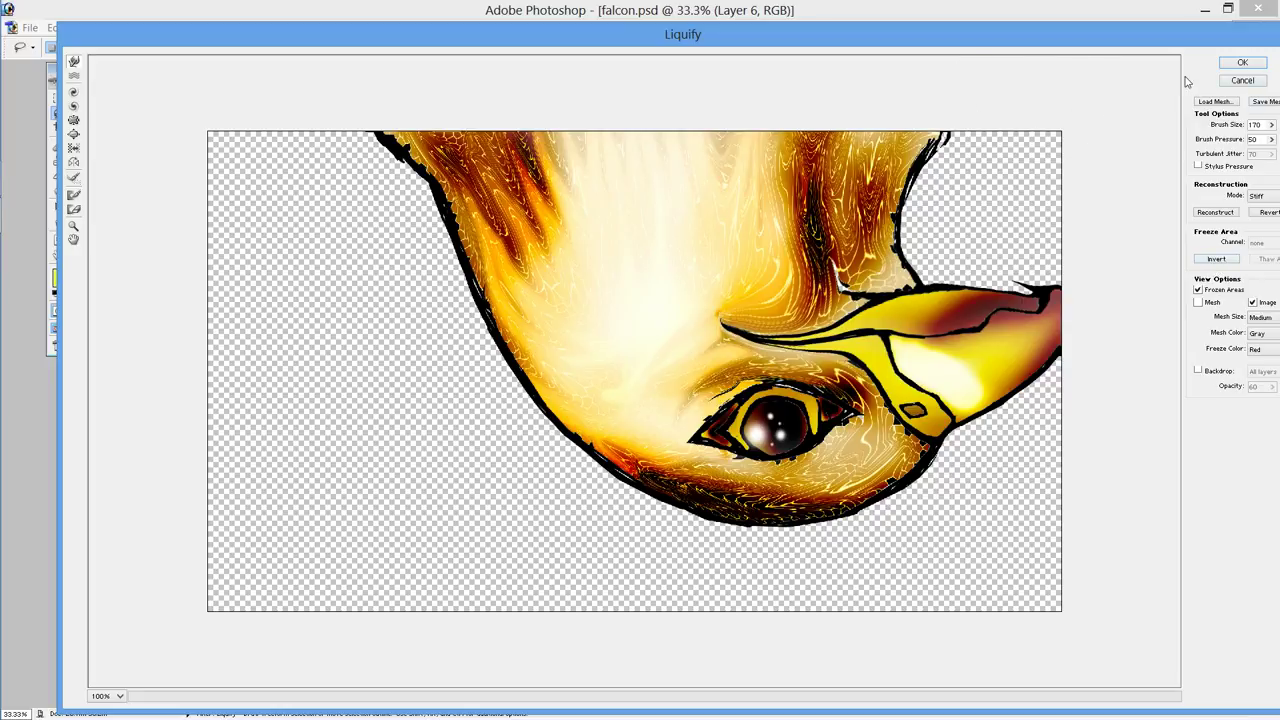
Step: Apply the second Liquify warp to the falcon on Layer 6
left_click(1027, 577)
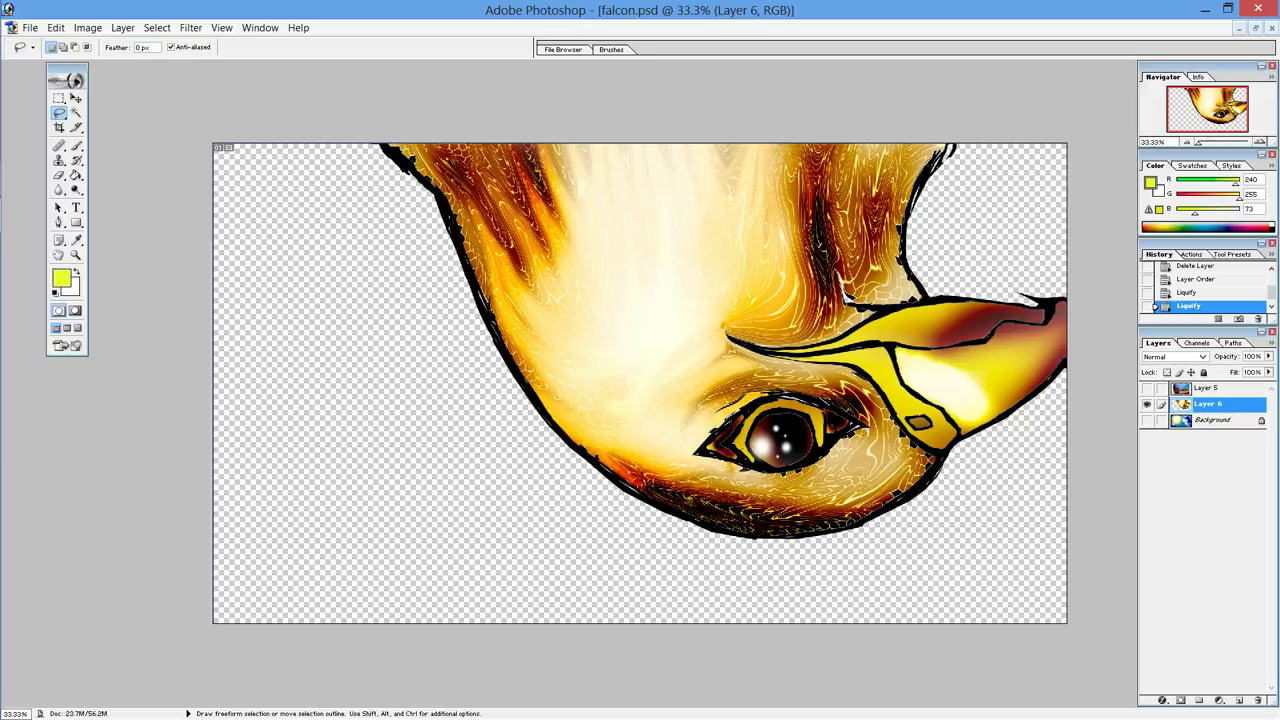
key("ctrl")
Step: Magic Wand-select the yellow eye ring, adding several extra picks to the selection
left_click(76, 113)
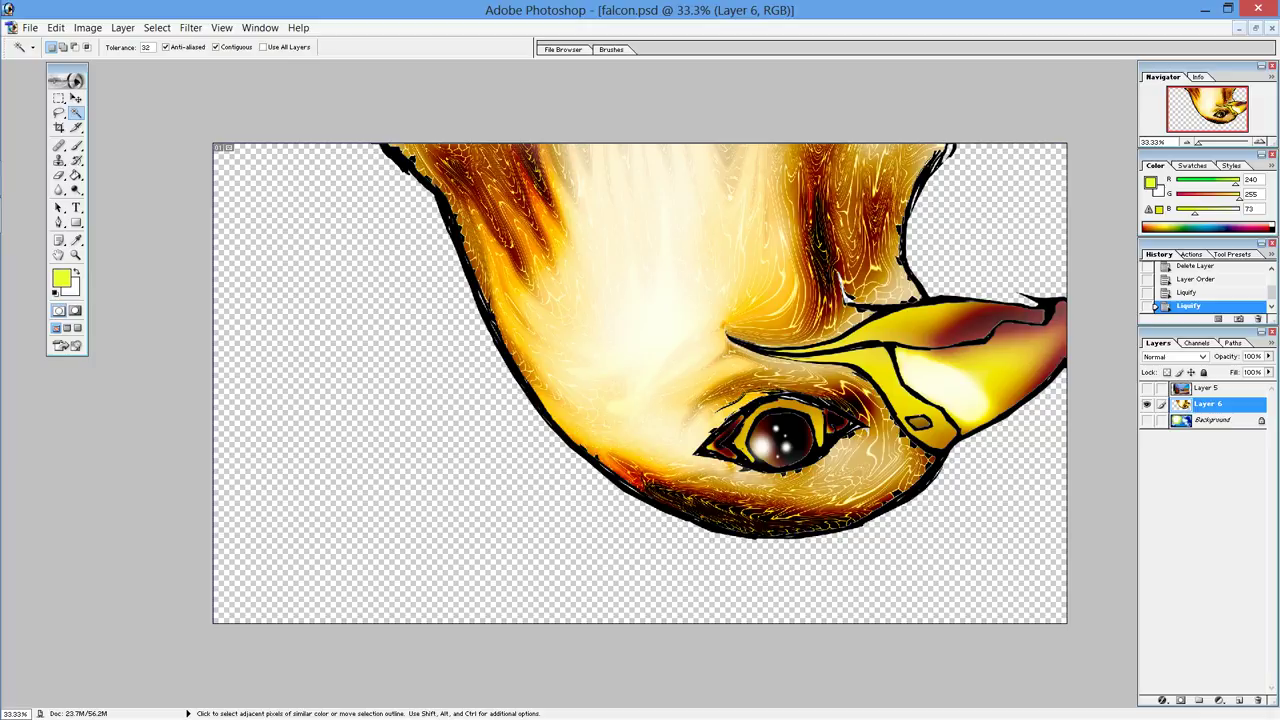
left_click(785, 440)
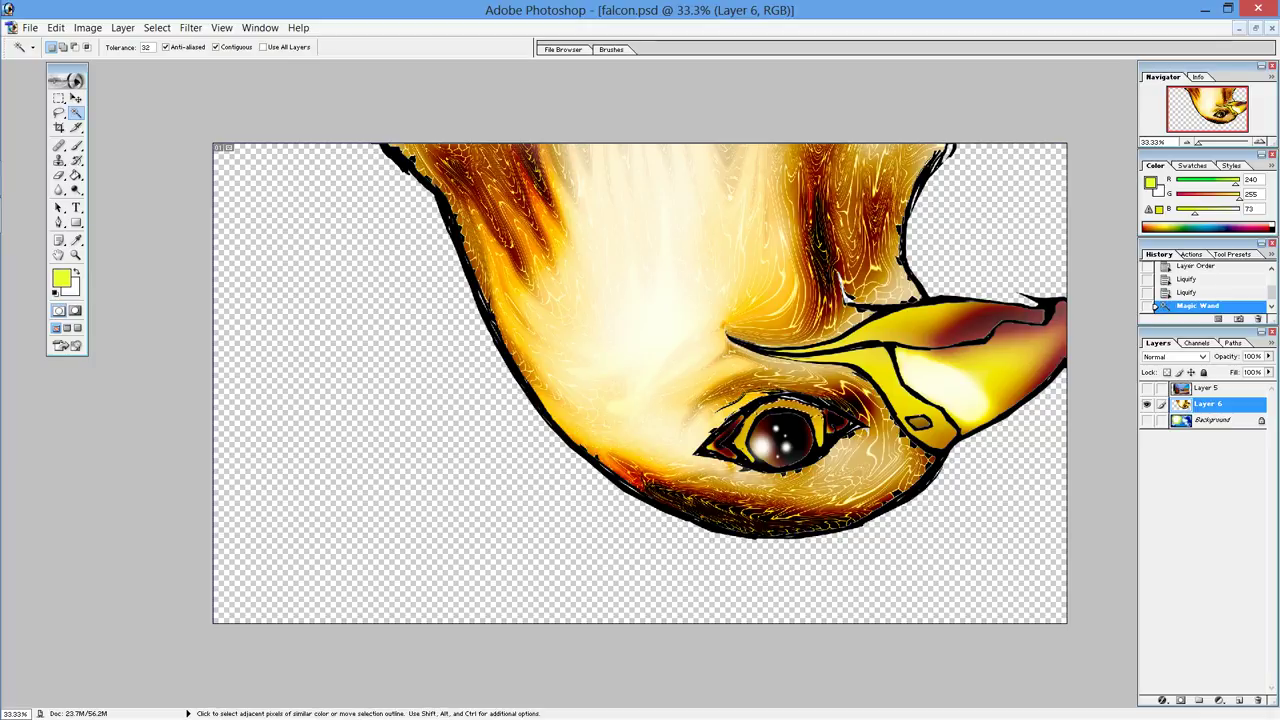
left_click(63, 47)
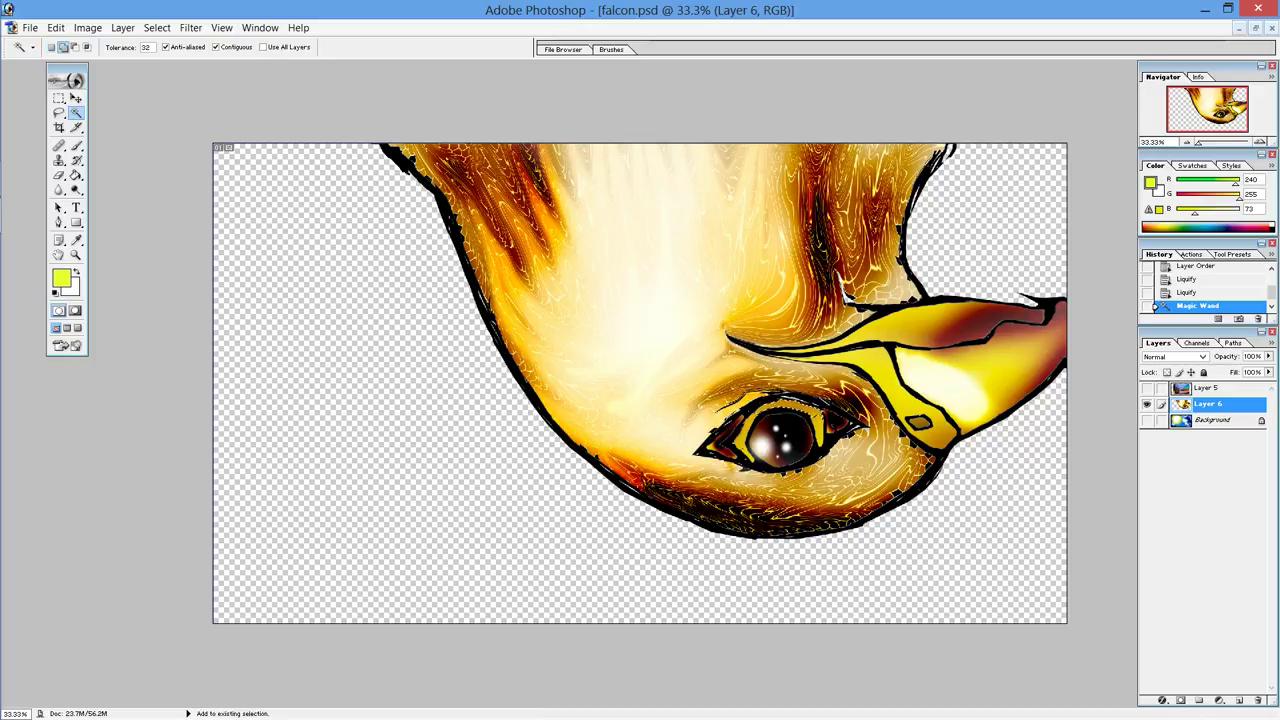
left_click(770, 430)
left_click(746, 455)
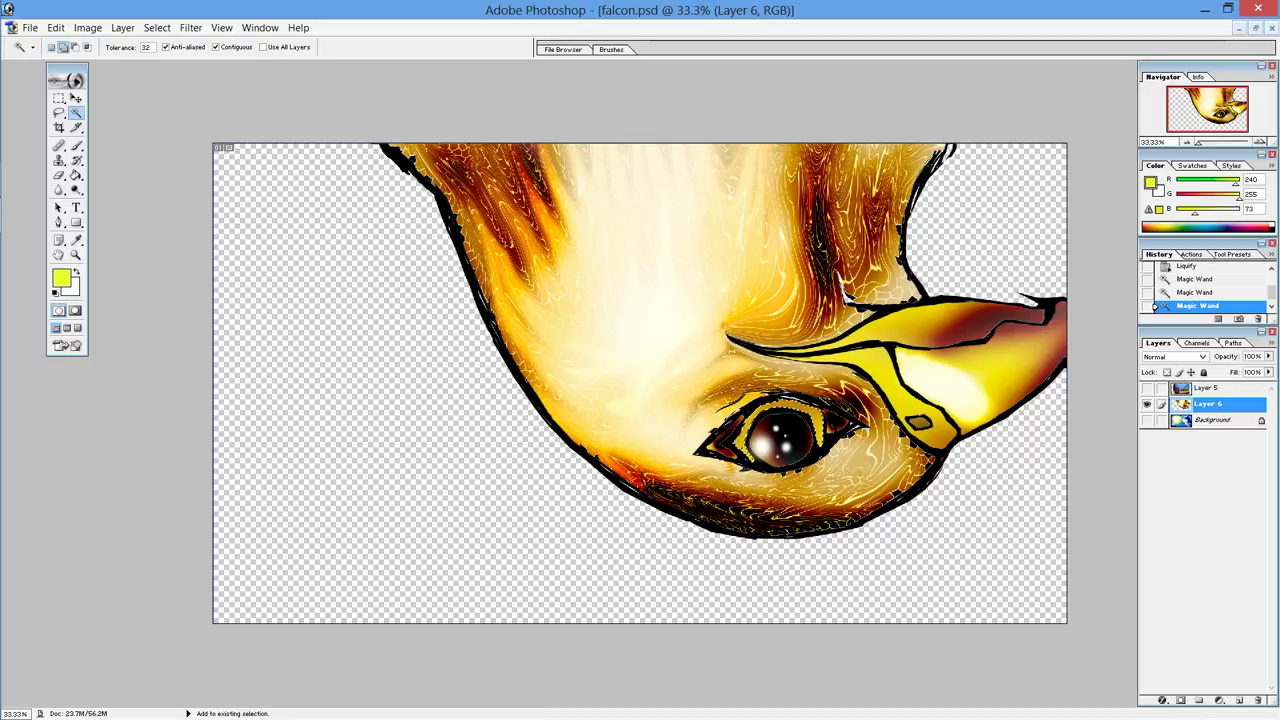
left_click(765, 440)
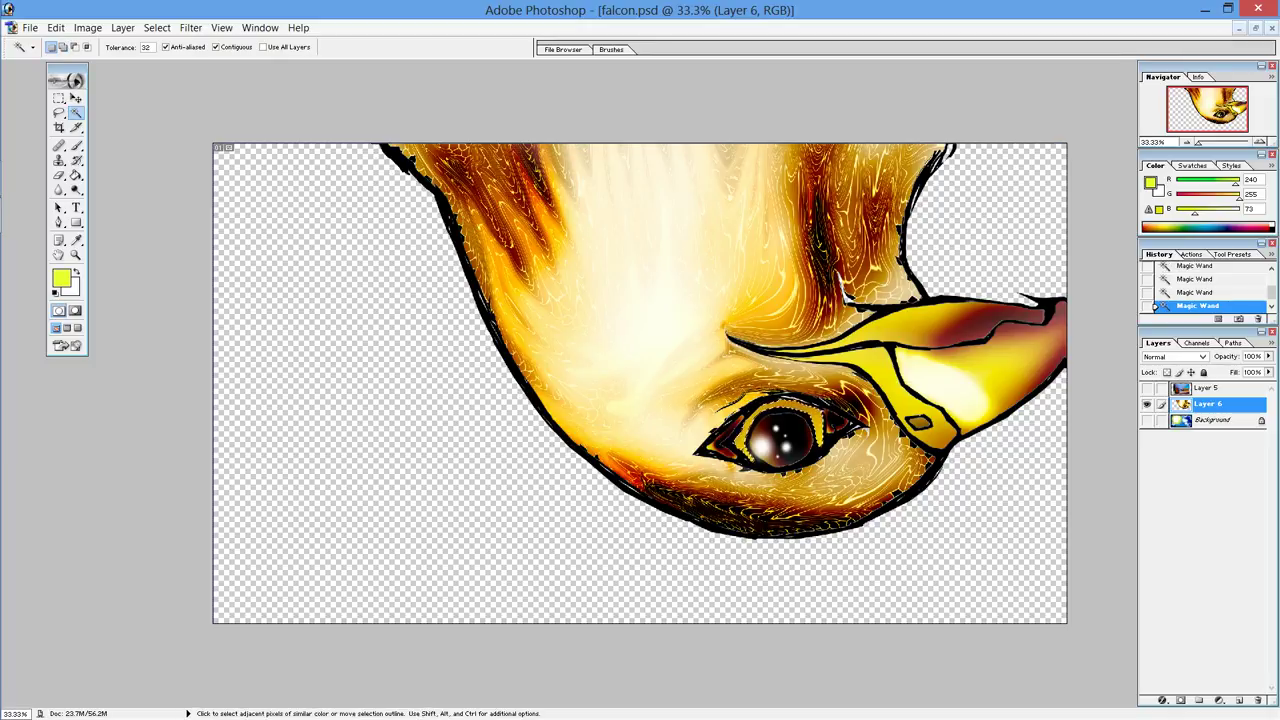
Step: Recolor the selected eye ring with Hue/Saturation at Hue −37, Saturation +28
left_click(56, 28)
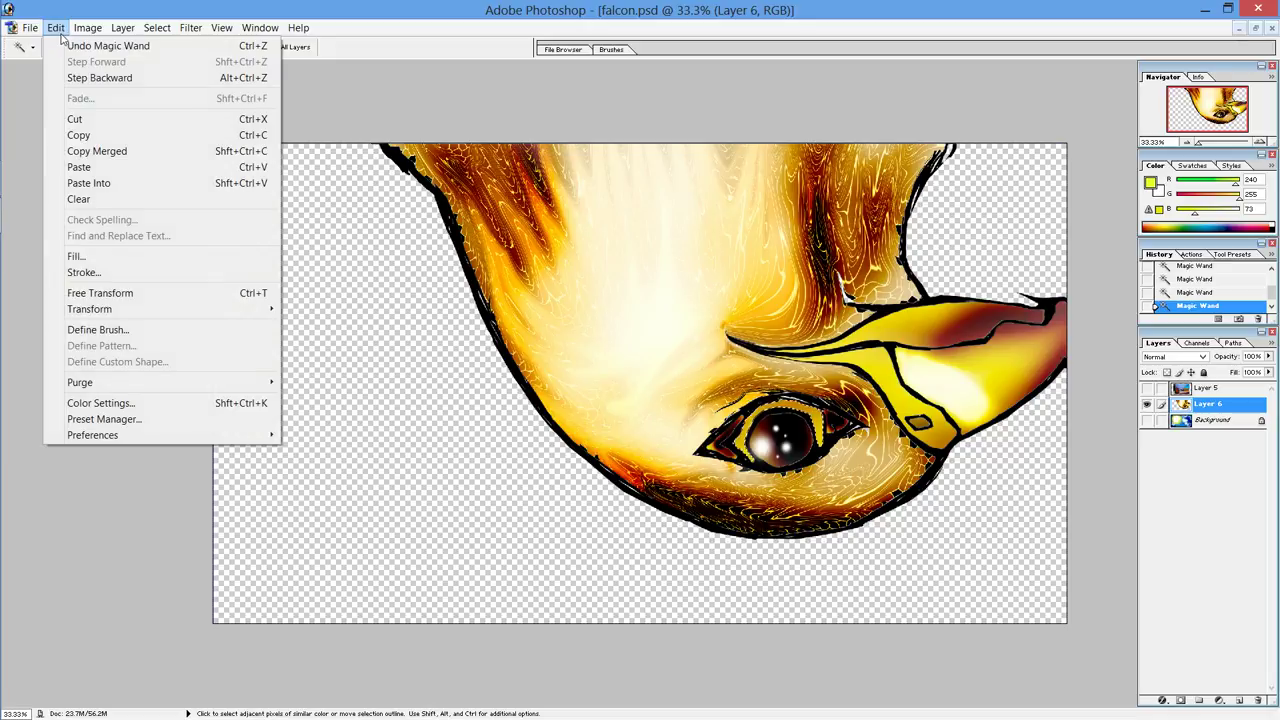
mouse_move(121, 66)
left_click(312, 185)
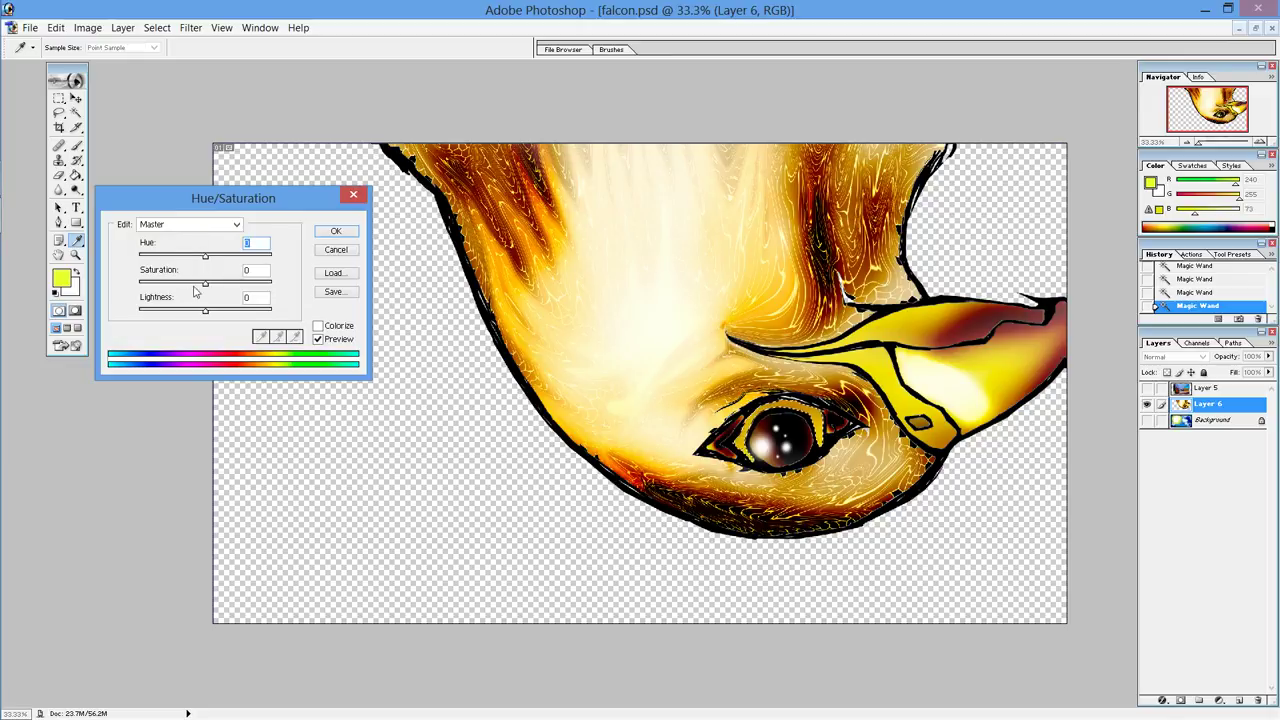
mouse_move(205, 257)
left_mouse_down()
mouse_move(246, 257)
mouse_move(168, 270)
mouse_move(236, 287)
mouse_move(205, 288)
mouse_move(224, 287)
mouse_move(224, 312)
left_mouse_up()
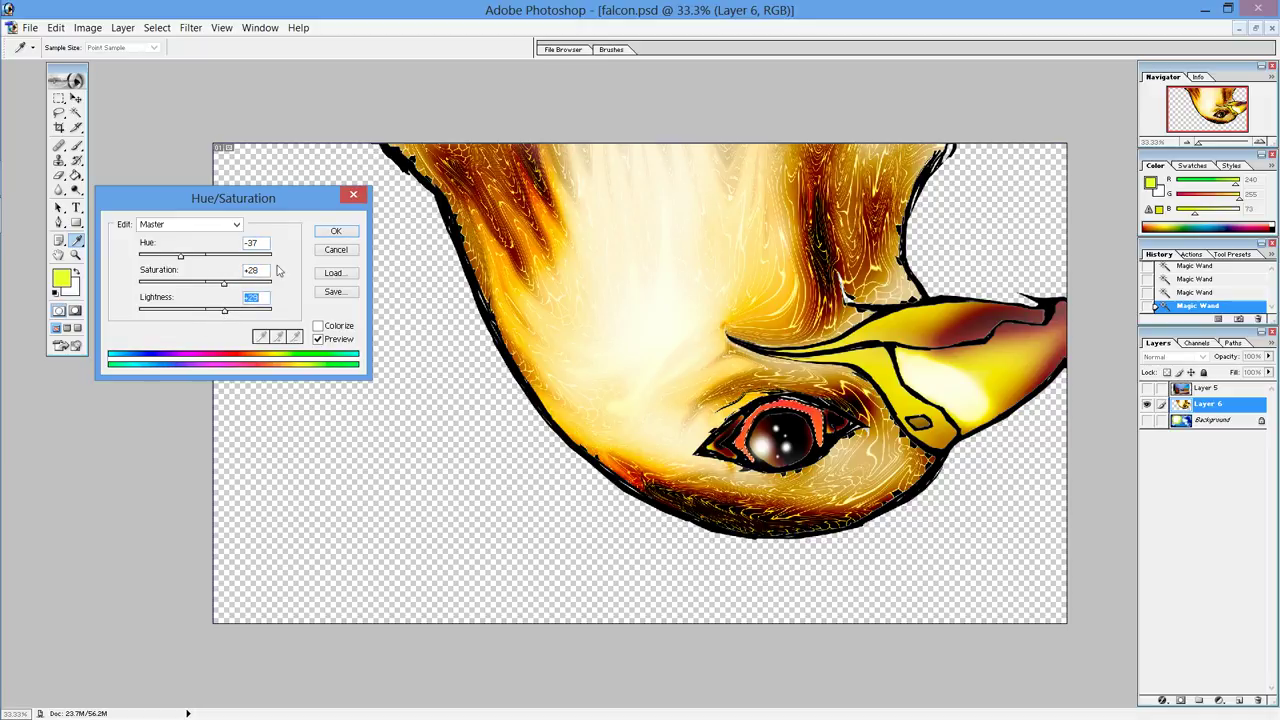
left_click(335, 231)
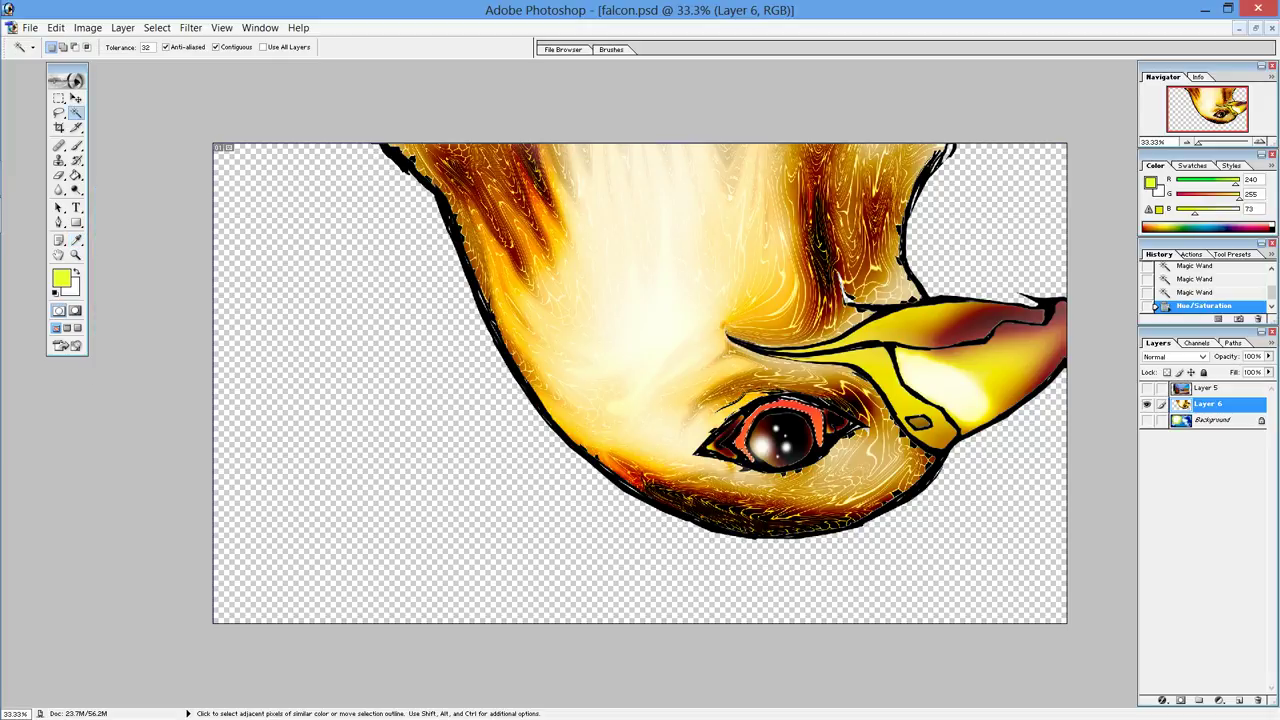
left_click(59, 113)
Step: Lasso an area near the head's upper right and dismiss the no-pixels-selected warning
left_click_drag(600, 135, 700, 135)
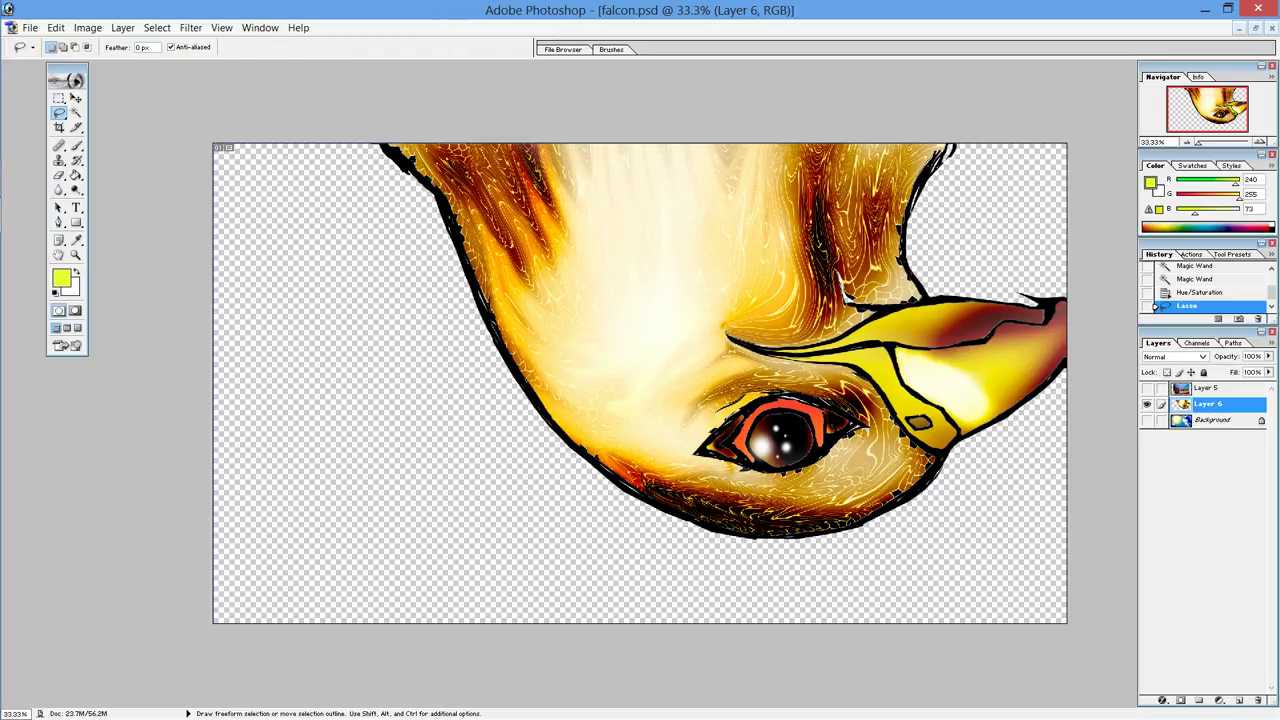
left_click_drag(986, 147, 952, 264)
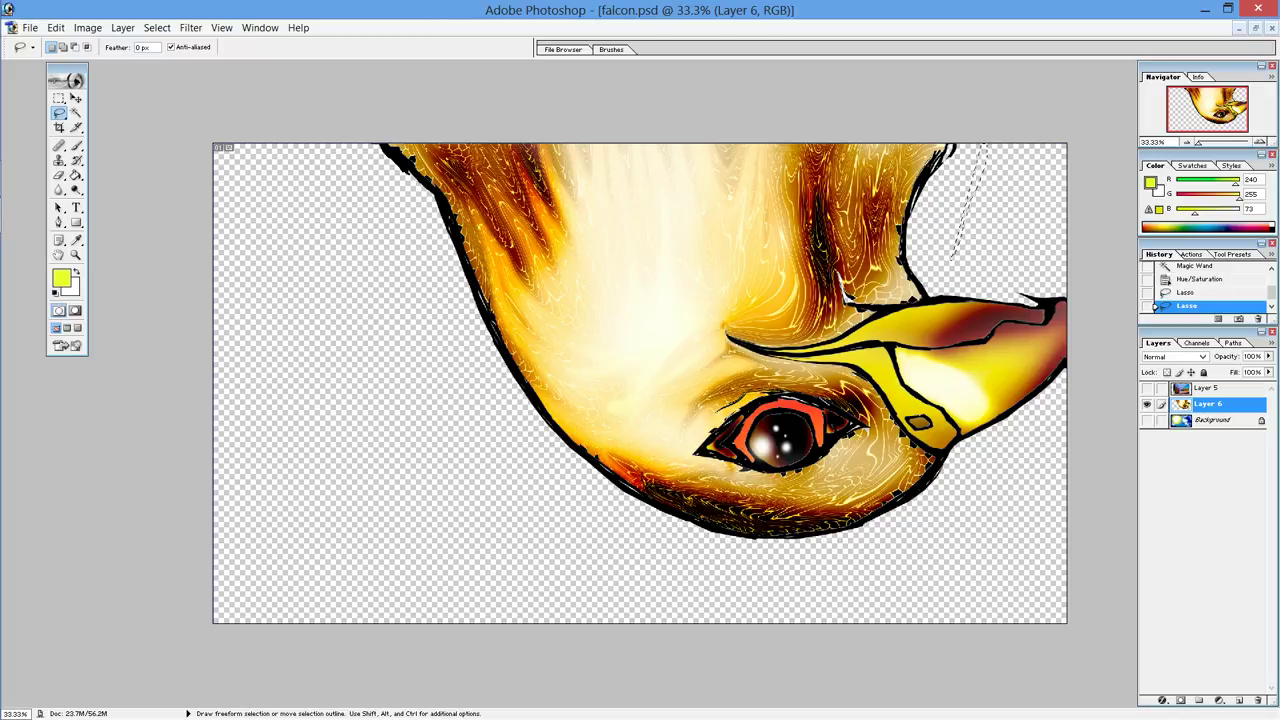
left_click(605, 280)
Step: Dodge the upper head feathers toward near-white with a 620 brush, Range Shadows, Exposure 100%
left_click(76, 190)
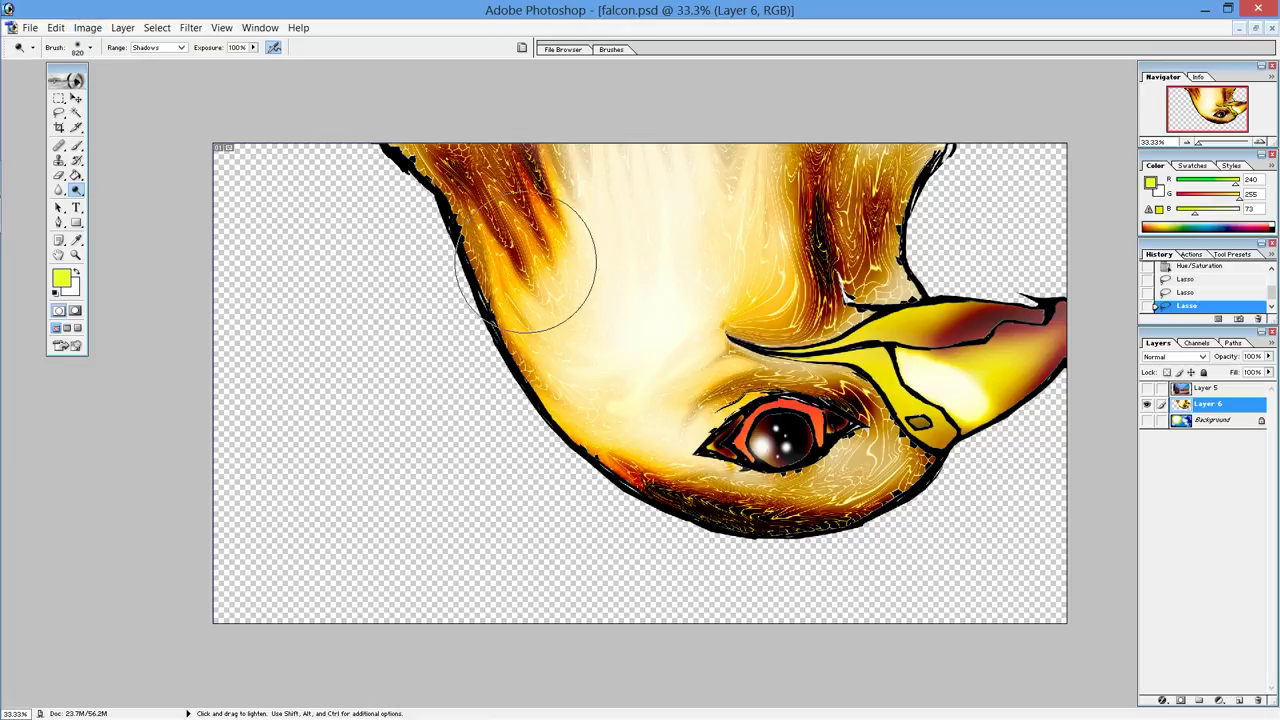
mouse_move(461, 172)
left_mouse_down()
mouse_move(543, 200)
mouse_move(558, 240)
mouse_move(481, 240)
left_mouse_up()
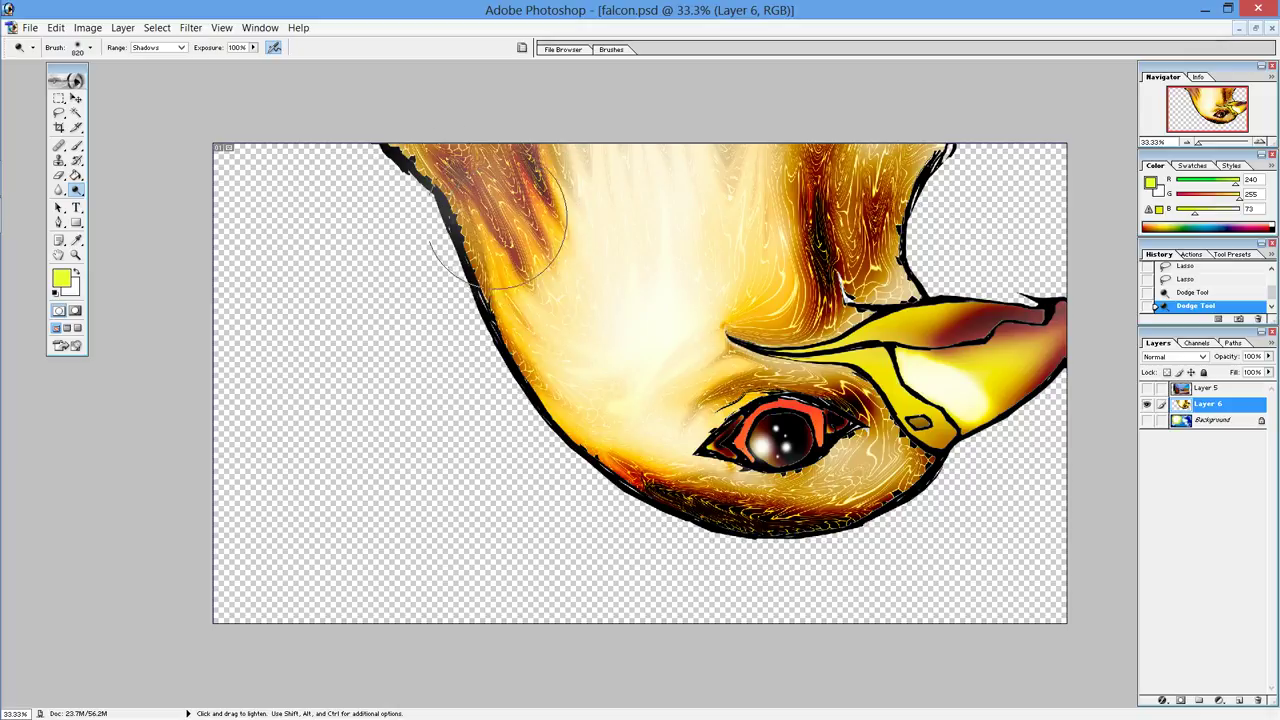
left_click_drag(480, 230, 423, 157)
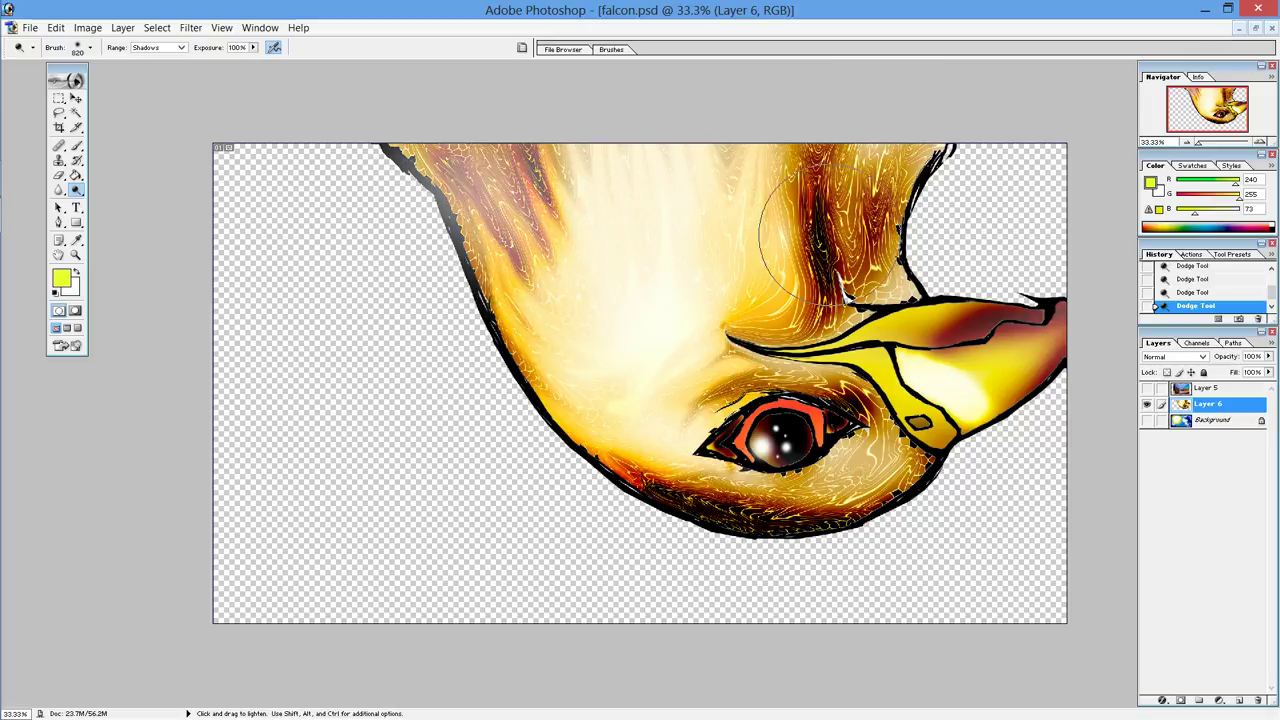
mouse_move(798, 244)
left_mouse_down()
mouse_move(771, 223)
mouse_move(800, 171)
left_mouse_up()
mouse_move(766, 286)
left_mouse_down()
mouse_move(820, 157)
mouse_move(814, 229)
mouse_move(829, 171)
mouse_move(829, 243)
mouse_move(871, 114)
mouse_move(837, 86)
mouse_move(815, 252)
mouse_move(786, 257)
mouse_move(777, 291)
mouse_move(798, 302)
mouse_move(765, 320)
mouse_move(766, 229)
mouse_move(845, 258)
mouse_move(828, 234)
mouse_move(831, 251)
mouse_move(828, 234)
mouse_move(803, 235)
mouse_move(752, 288)
mouse_move(790, 298)
mouse_move(859, 272)
mouse_move(800, 275)
mouse_move(814, 243)
mouse_move(860, 300)
mouse_move(900, 260)
mouse_move(820, 166)
mouse_move(829, 109)
mouse_move(894, 223)
mouse_move(860, 190)
mouse_move(894, 223)
mouse_move(882, 260)
mouse_move(857, 251)
mouse_move(849, 271)
mouse_move(864, 215)
mouse_move(897, 200)
mouse_move(760, 251)
mouse_move(749, 157)
mouse_move(736, 208)
mouse_move(745, 180)
mouse_move(857, 166)
mouse_move(840, 240)
mouse_move(898, 210)
mouse_move(957, 271)
mouse_move(1057, 257)
left_mouse_up()
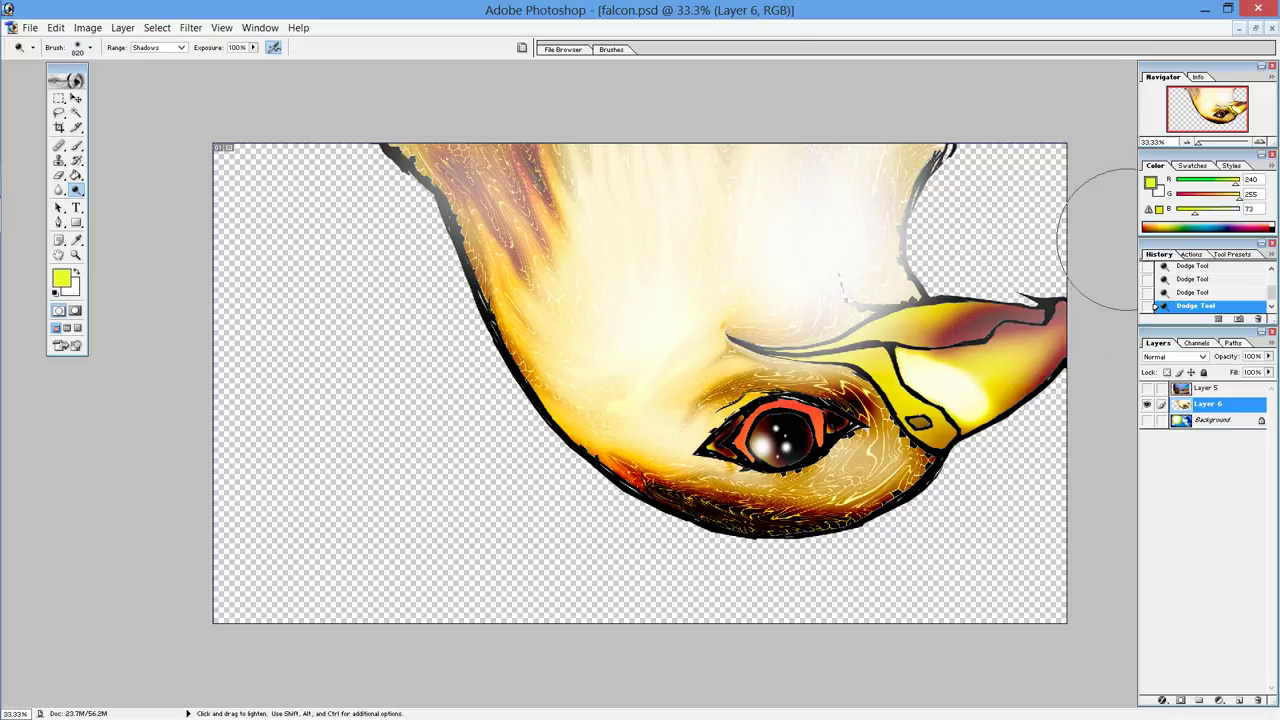
mouse_move(1100, 220)
left_mouse_down()
mouse_move(900, 200)
mouse_move(760, 286)
mouse_move(913, 197)
mouse_move(903, 200)
mouse_move(943, 100)
mouse_move(845, 240)
left_mouse_up()
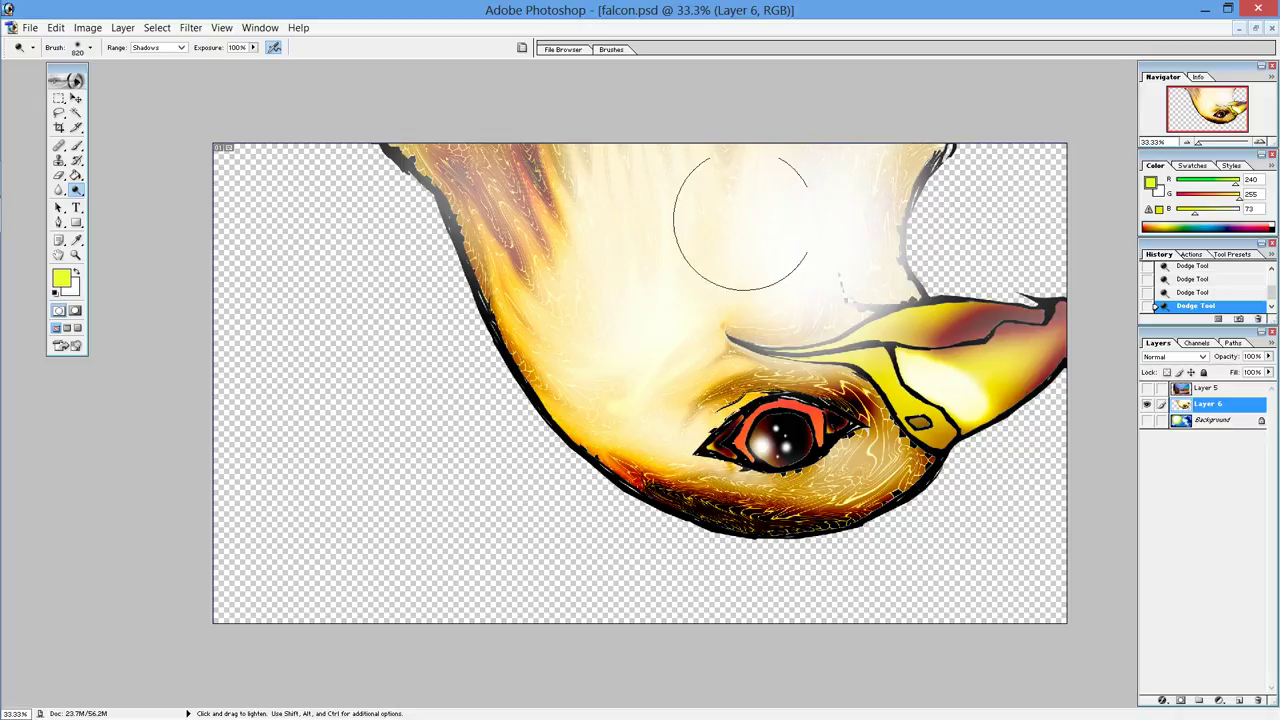
mouse_move(768, 171)
left_mouse_down()
mouse_move(721, 191)
mouse_move(748, 223)
mouse_move(686, 214)
left_mouse_up()
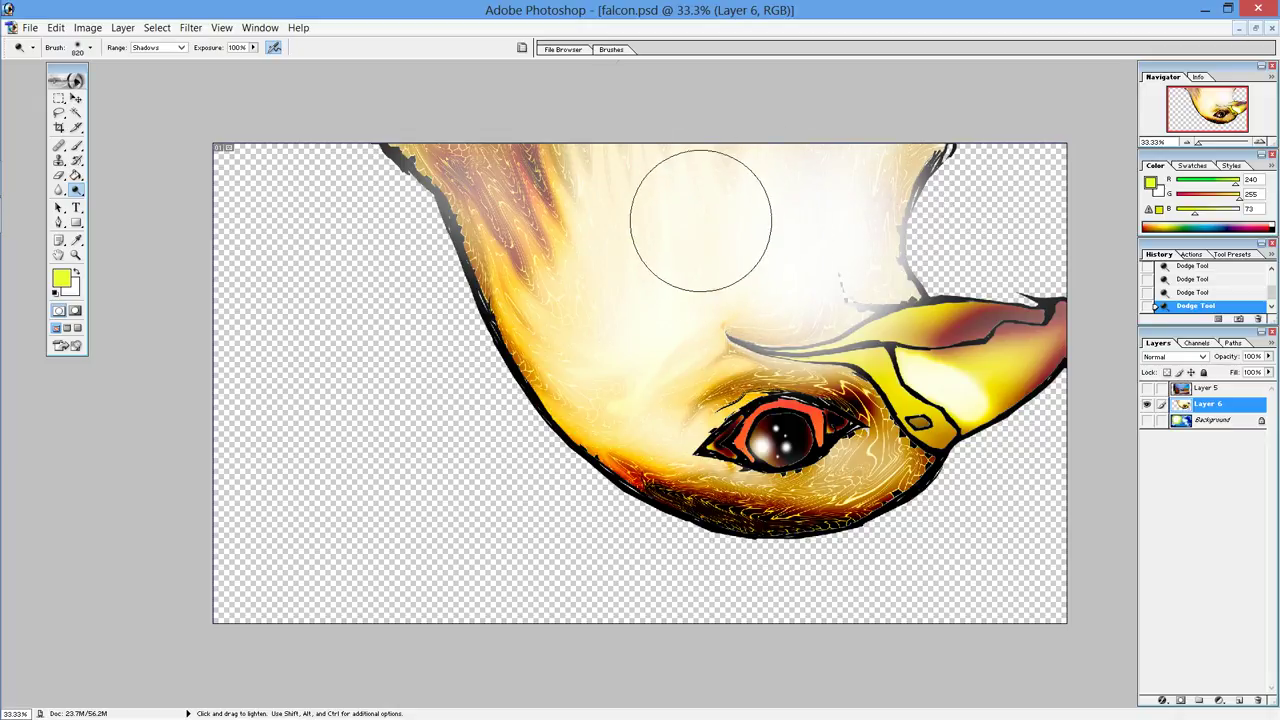
Step: Shrink the Dodge brush and lighten the falcon's upper head feathers toward the top edge
left_click(91, 47)
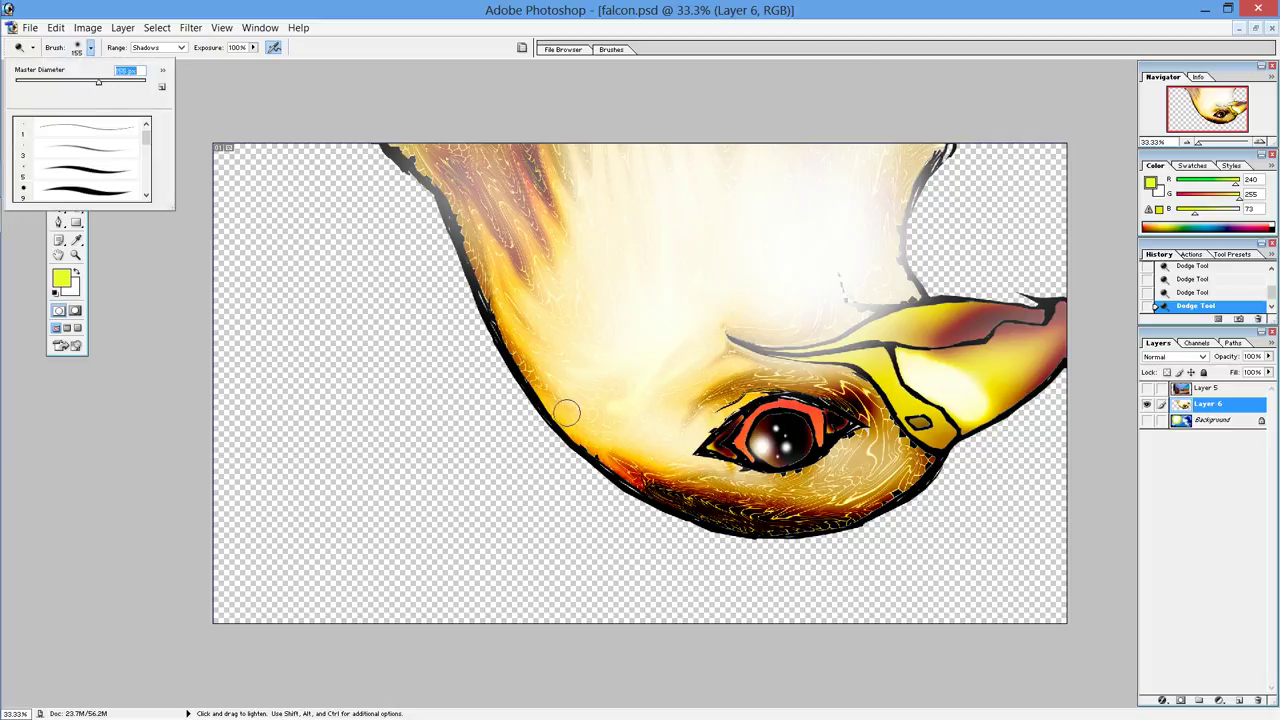
key("Return")
mouse_move(527, 300)
left_mouse_down()
mouse_move(516, 243)
mouse_move(551, 274)
mouse_move(569, 226)
mouse_move(445, 103)
left_mouse_up()
left_click_drag(568, 214, 530, 124)
left_click_drag(553, 212, 520, 115)
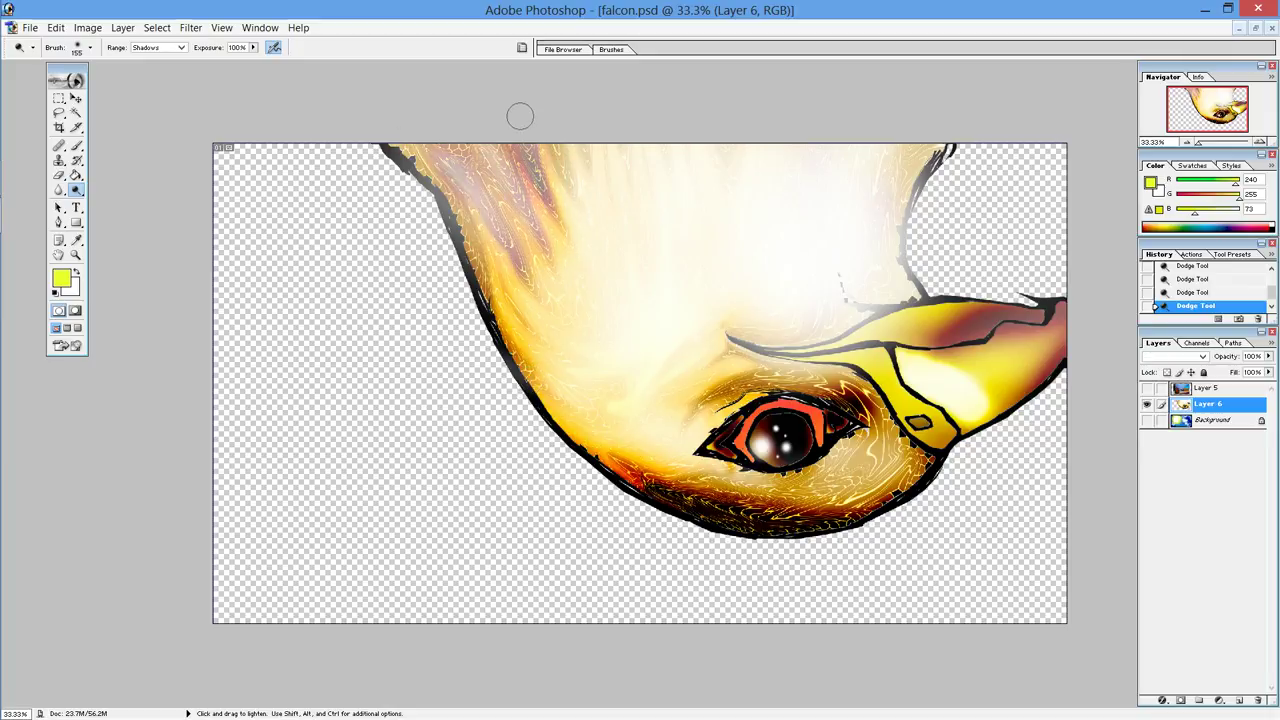
left_click_drag(567, 237, 521, 121)
left_click_drag(576, 287, 506, 96)
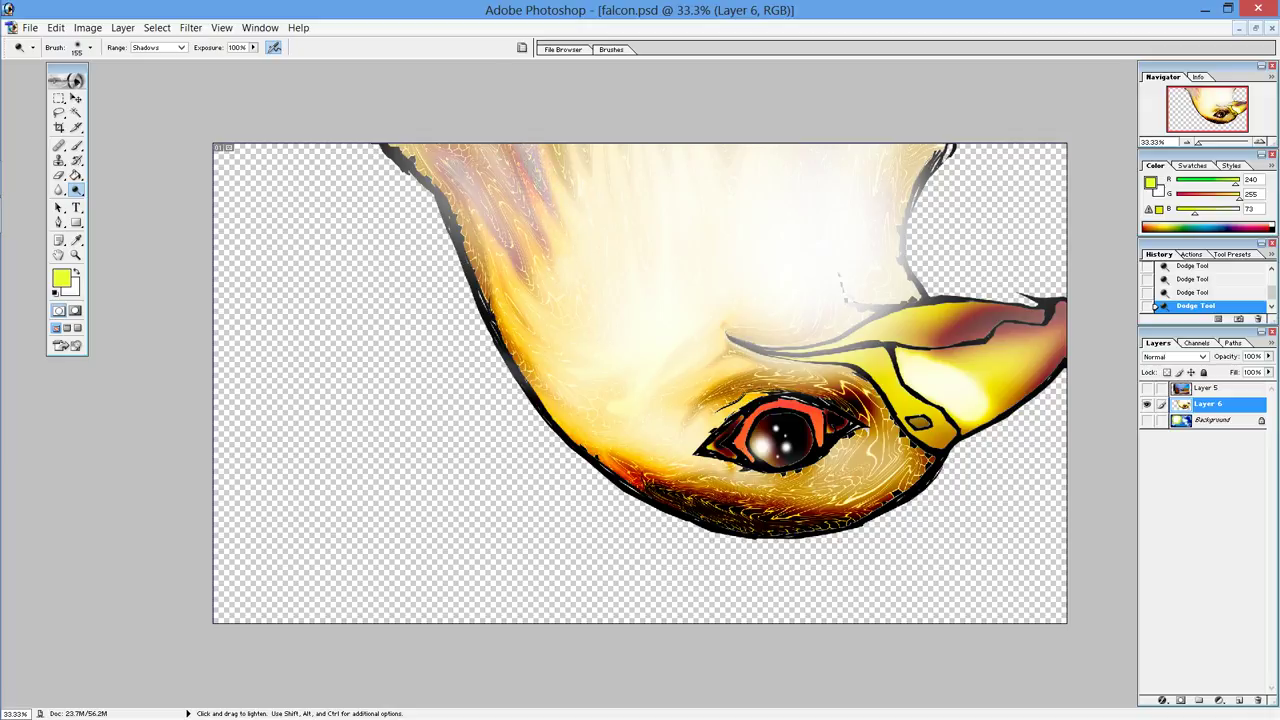
mouse_move(557, 283)
left_mouse_down()
mouse_move(506, 120)
mouse_move(525, 120)
left_mouse_up()
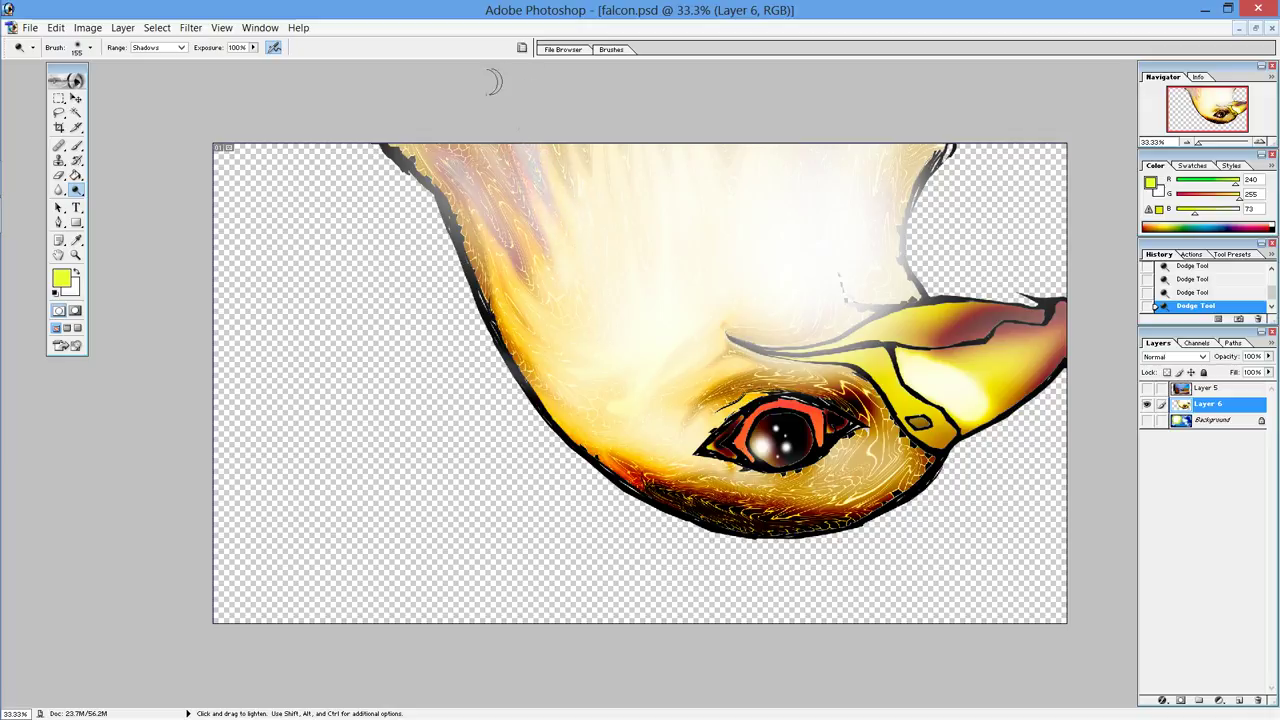
Step: Lighten the upper head feathers again and along the head's left edge
mouse_move(570, 233)
left_mouse_down()
mouse_move(515, 150)
mouse_move(512, 120)
left_mouse_up()
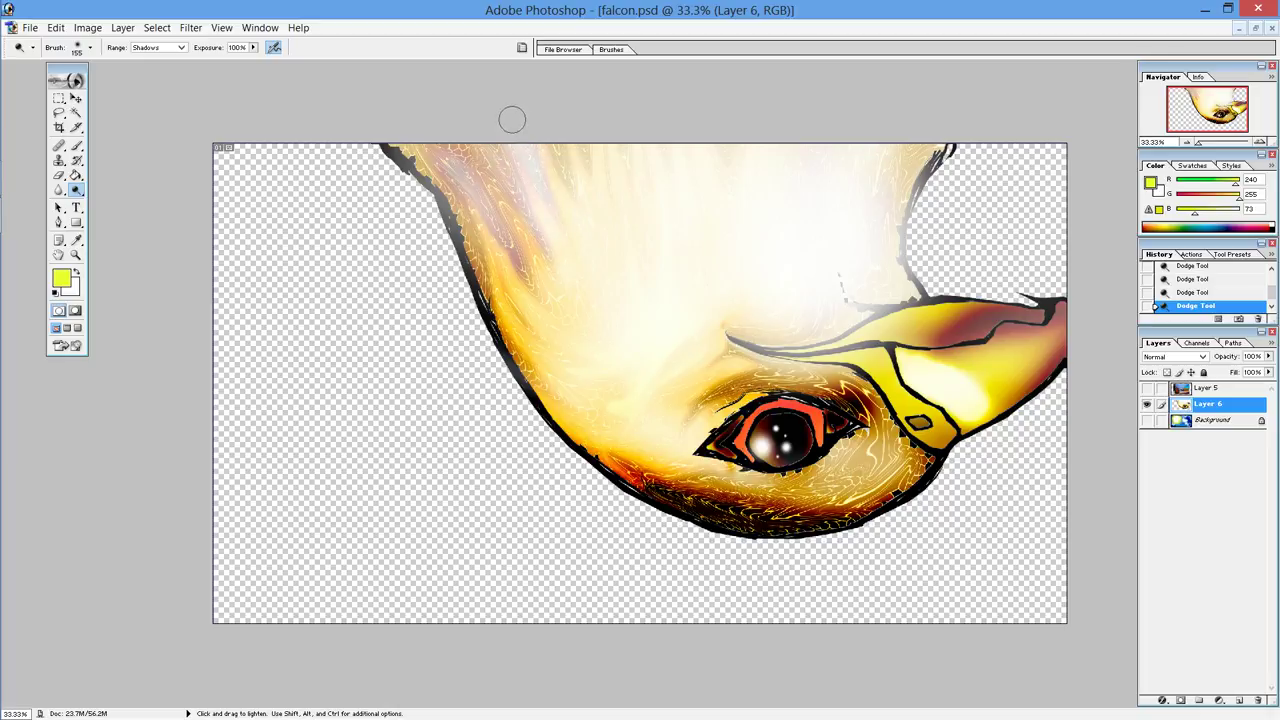
left_click_drag(583, 303, 551, 140)
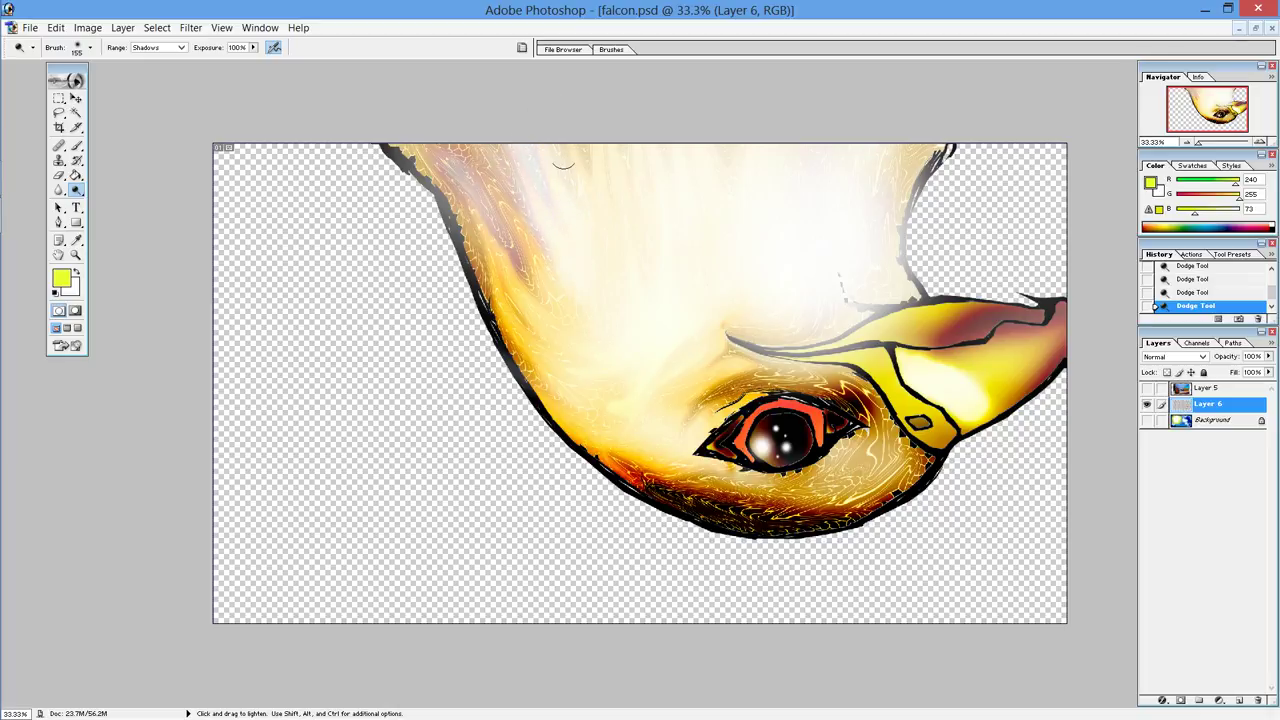
left_click_drag(569, 260, 514, 177)
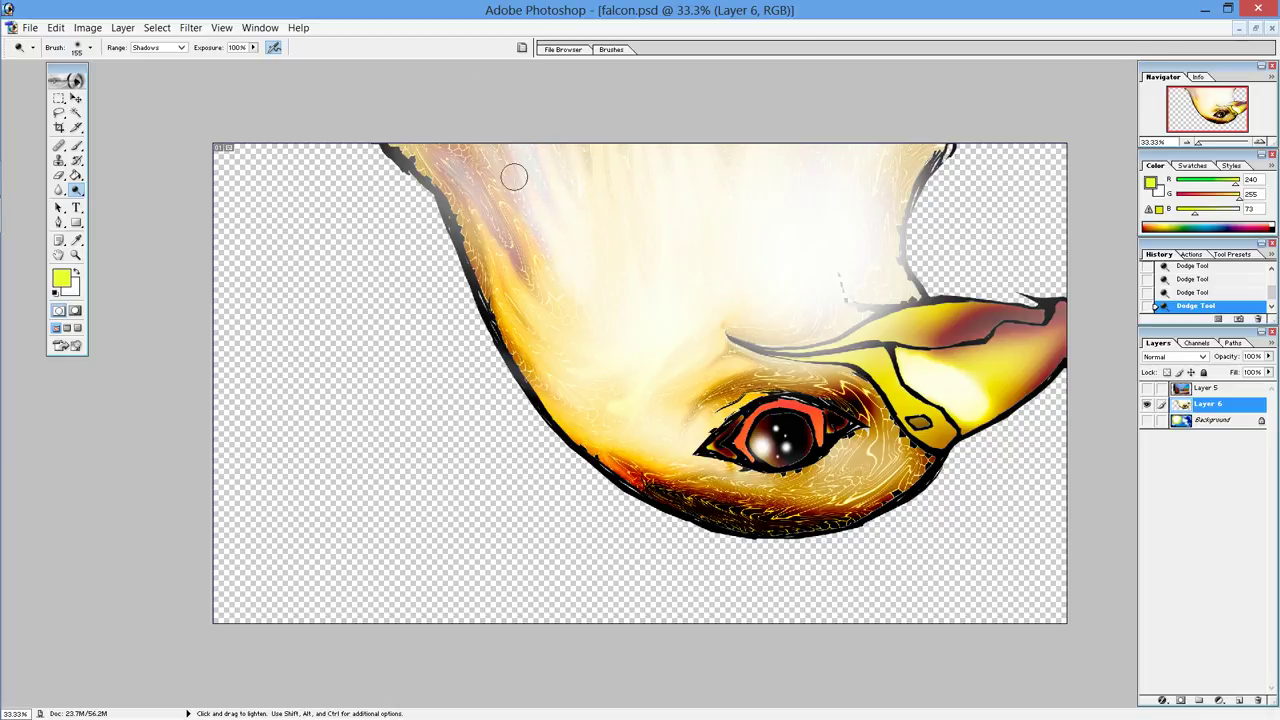
left_click_drag(530, 278, 473, 135)
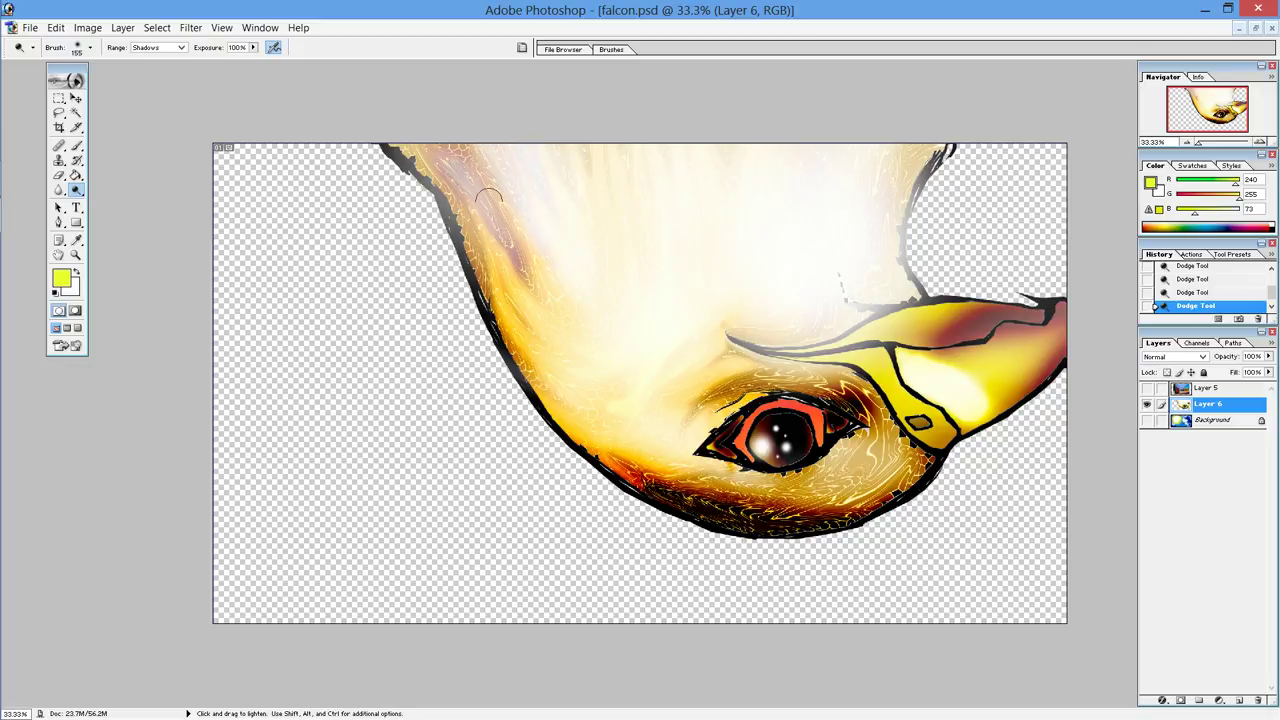
mouse_move(522, 262)
left_mouse_down()
mouse_move(452, 160)
mouse_move(400, 114)
left_mouse_up()
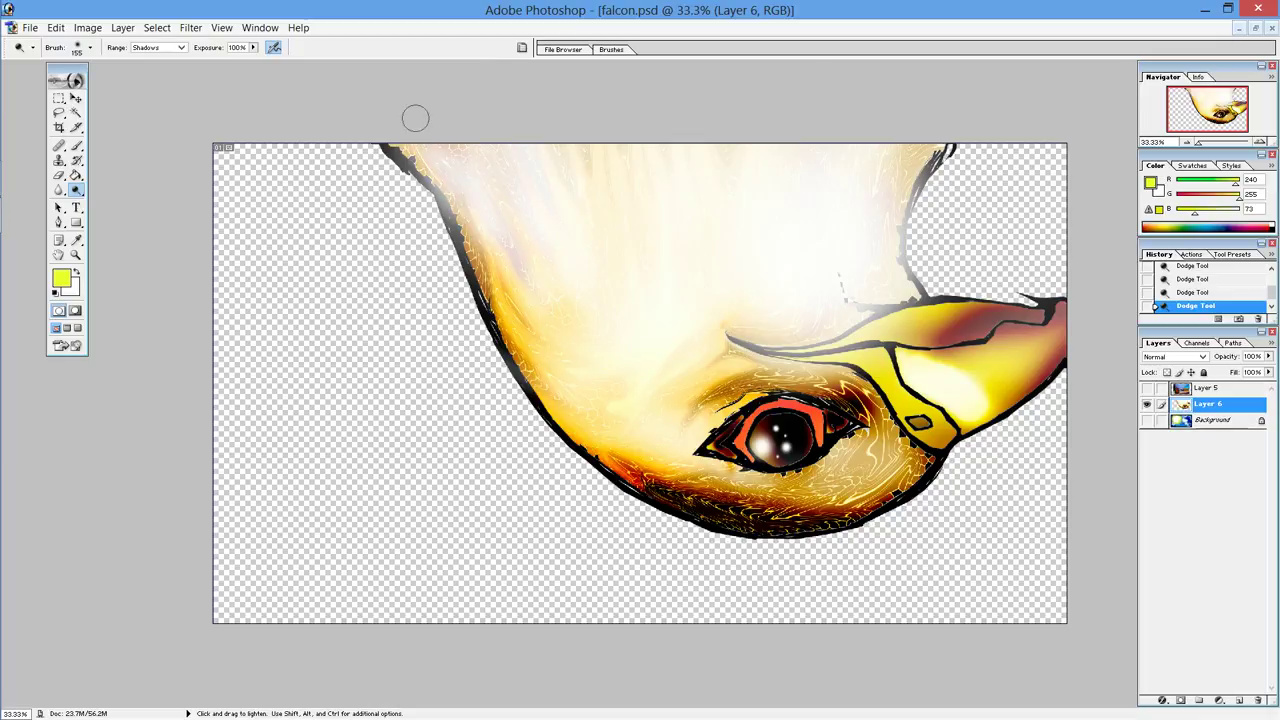
left_click_drag(514, 289, 499, 234)
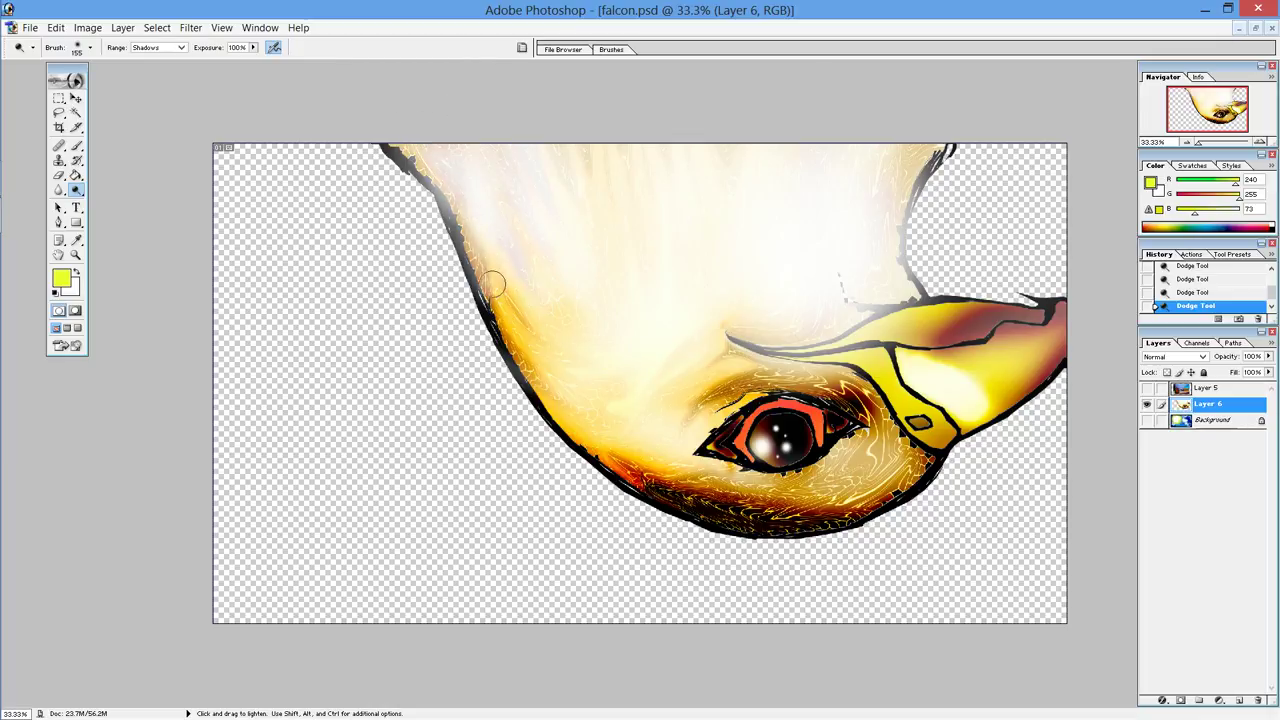
mouse_move(530, 317)
left_mouse_down()
mouse_move(560, 343)
mouse_move(586, 400)
mouse_move(560, 383)
mouse_move(611, 449)
mouse_move(534, 369)
left_mouse_up()
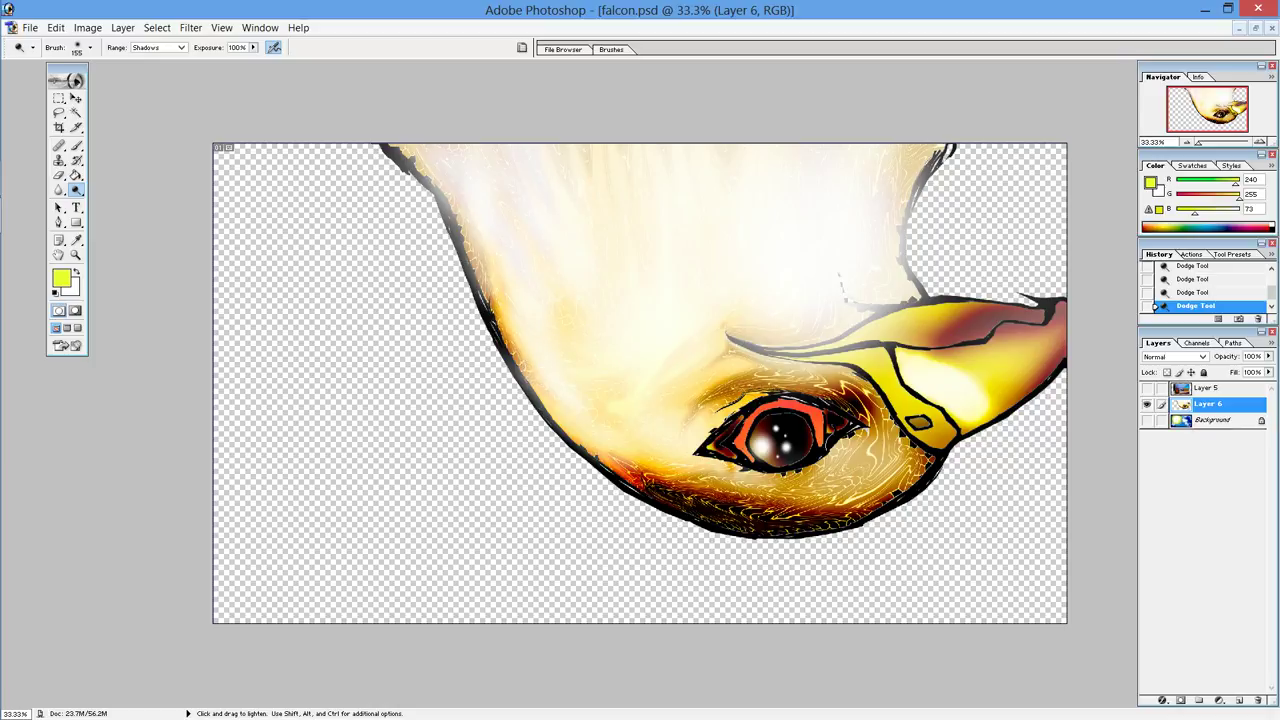
Step: Lighten the brow and the feathers above, beside and below the eye
mouse_move(731, 368)
left_mouse_down()
mouse_move(740, 355)
mouse_move(885, 415)
mouse_move(840, 380)
mouse_move(872, 404)
mouse_move(850, 385)
mouse_move(887, 462)
mouse_move(870, 400)
mouse_move(715, 375)
mouse_move(802, 374)
left_mouse_up()
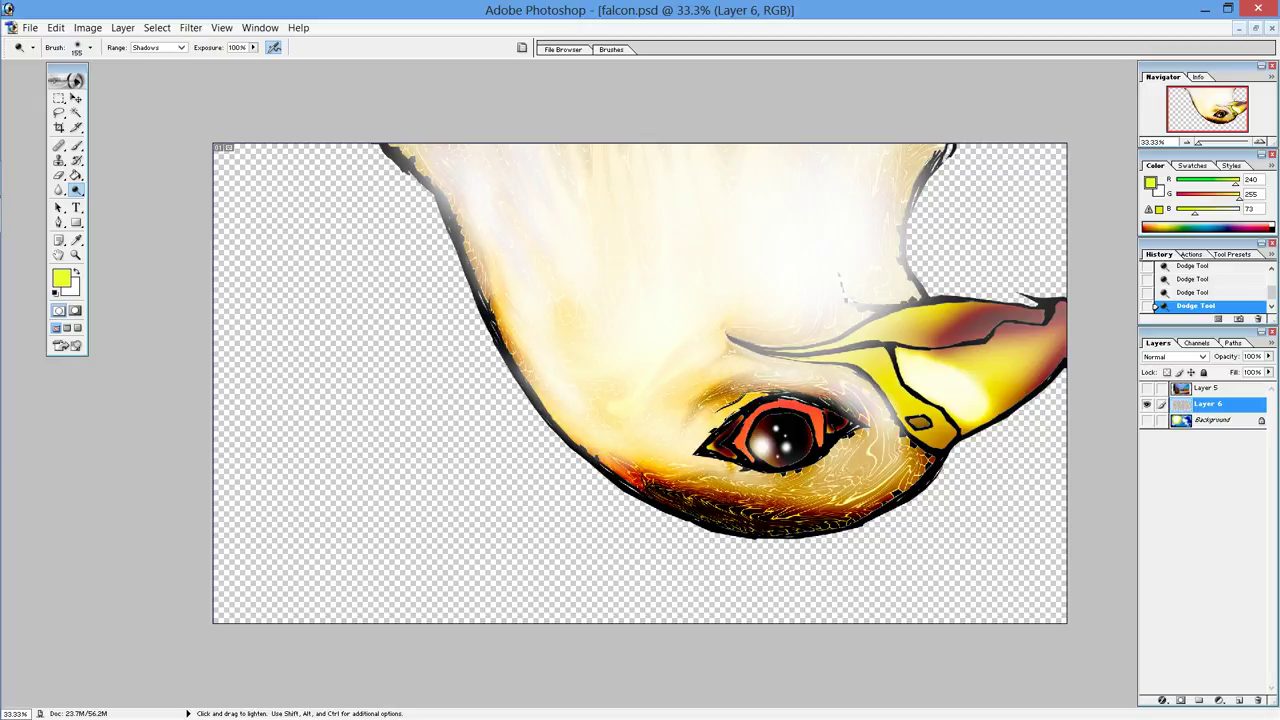
mouse_move(874, 414)
left_mouse_down()
mouse_move(902, 463)
mouse_move(877, 428)
mouse_move(878, 443)
left_mouse_up()
left_click_drag(862, 396, 860, 398)
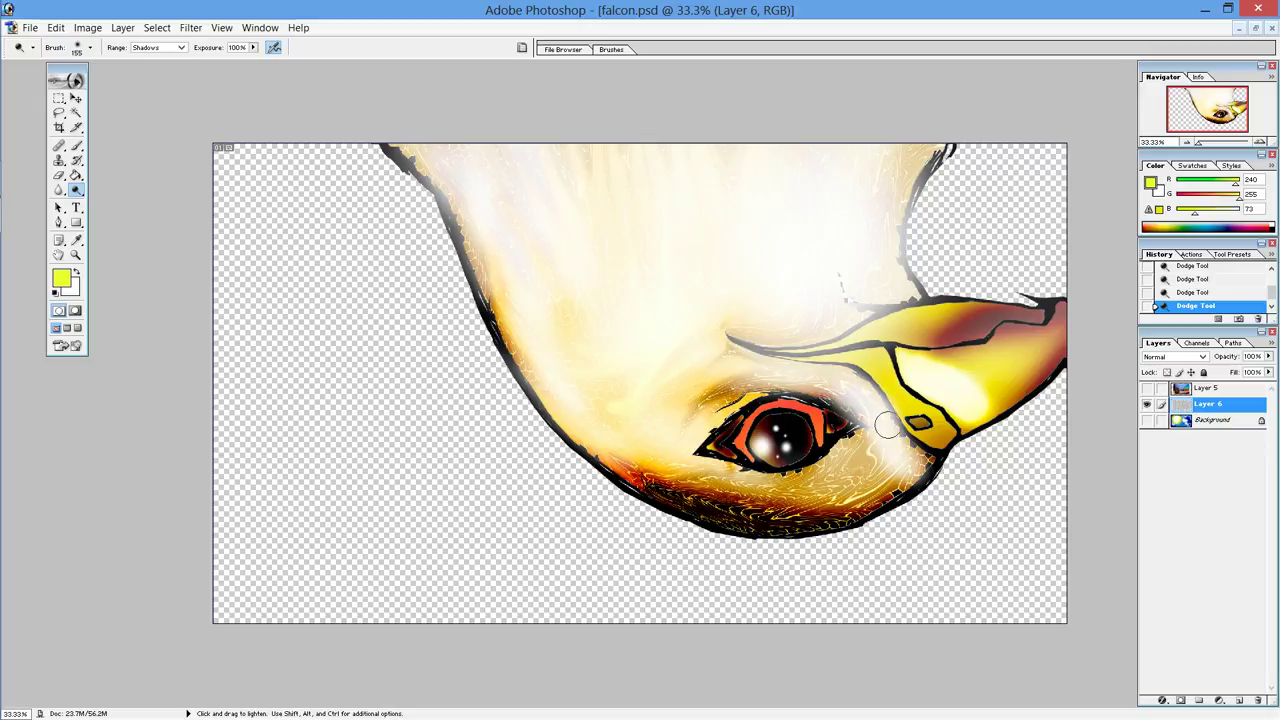
mouse_move(862, 455)
left_mouse_down()
mouse_move(857, 431)
mouse_move(882, 476)
mouse_move(804, 479)
mouse_move(874, 471)
mouse_move(869, 437)
mouse_move(841, 493)
mouse_move(877, 449)
mouse_move(849, 449)
left_mouse_up()
mouse_move(816, 387)
left_mouse_down()
mouse_move(830, 395)
mouse_move(770, 385)
mouse_move(694, 414)
mouse_move(715, 425)
mouse_move(746, 380)
mouse_move(725, 407)
mouse_move(808, 377)
left_mouse_up()
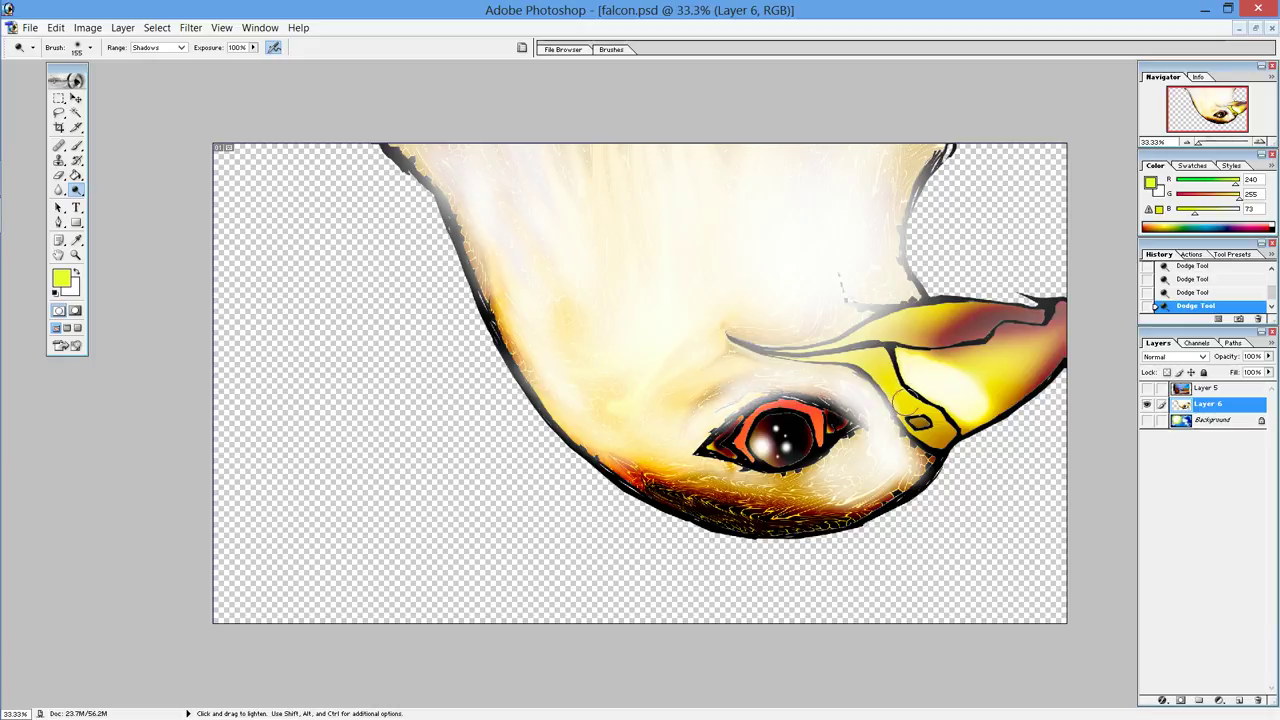
left_click_drag(867, 433, 843, 454)
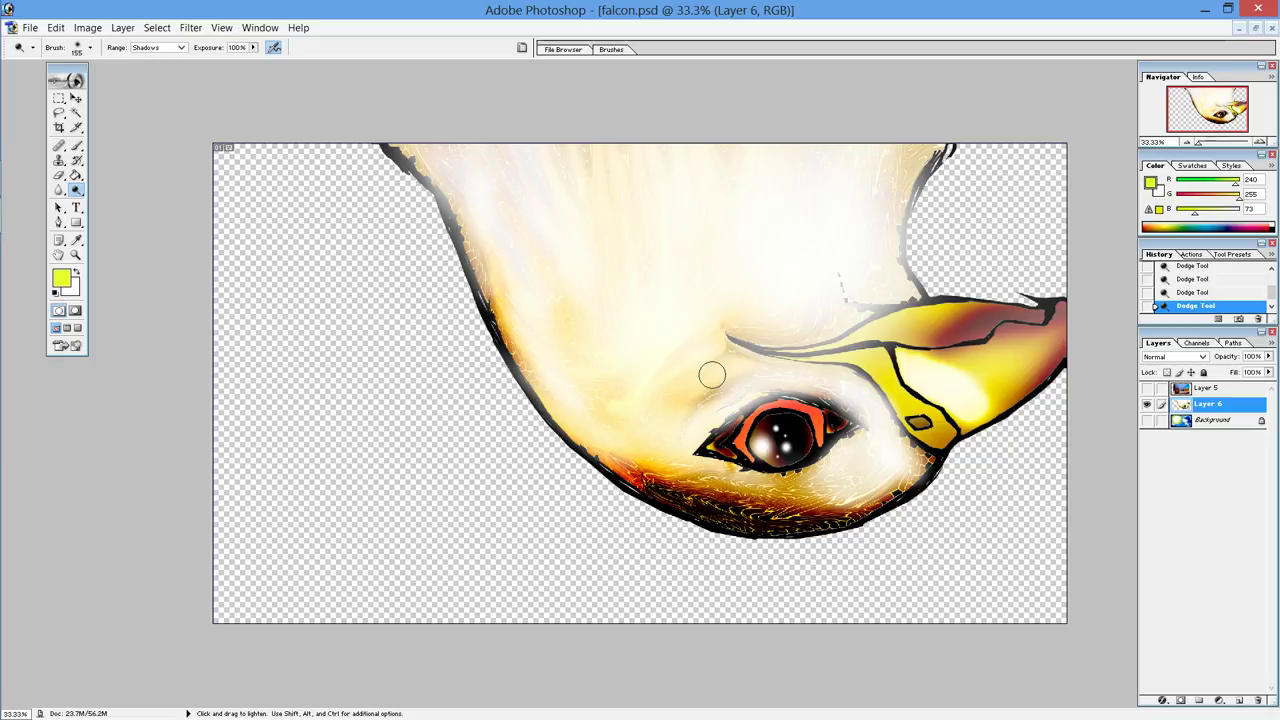
Step: Lighten the feathers above the eye and soften the head's dark lower-left outline
mouse_move(725, 377)
left_mouse_down()
mouse_move(700, 380)
mouse_move(660, 435)
mouse_move(657, 423)
mouse_move(700, 402)
mouse_move(629, 389)
mouse_move(669, 391)
mouse_move(600, 427)
left_mouse_up()
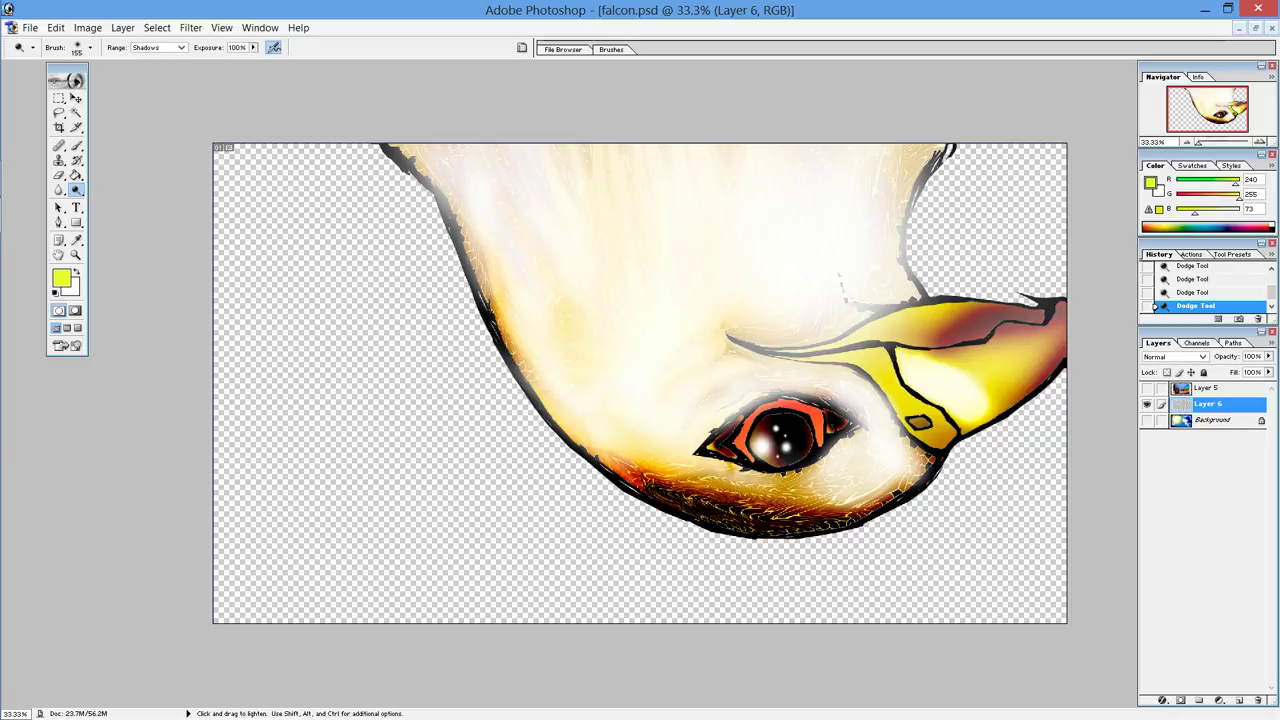
mouse_move(645, 337)
left_mouse_down()
mouse_move(709, 351)
mouse_move(700, 314)
mouse_move(698, 373)
mouse_move(656, 402)
left_mouse_up()
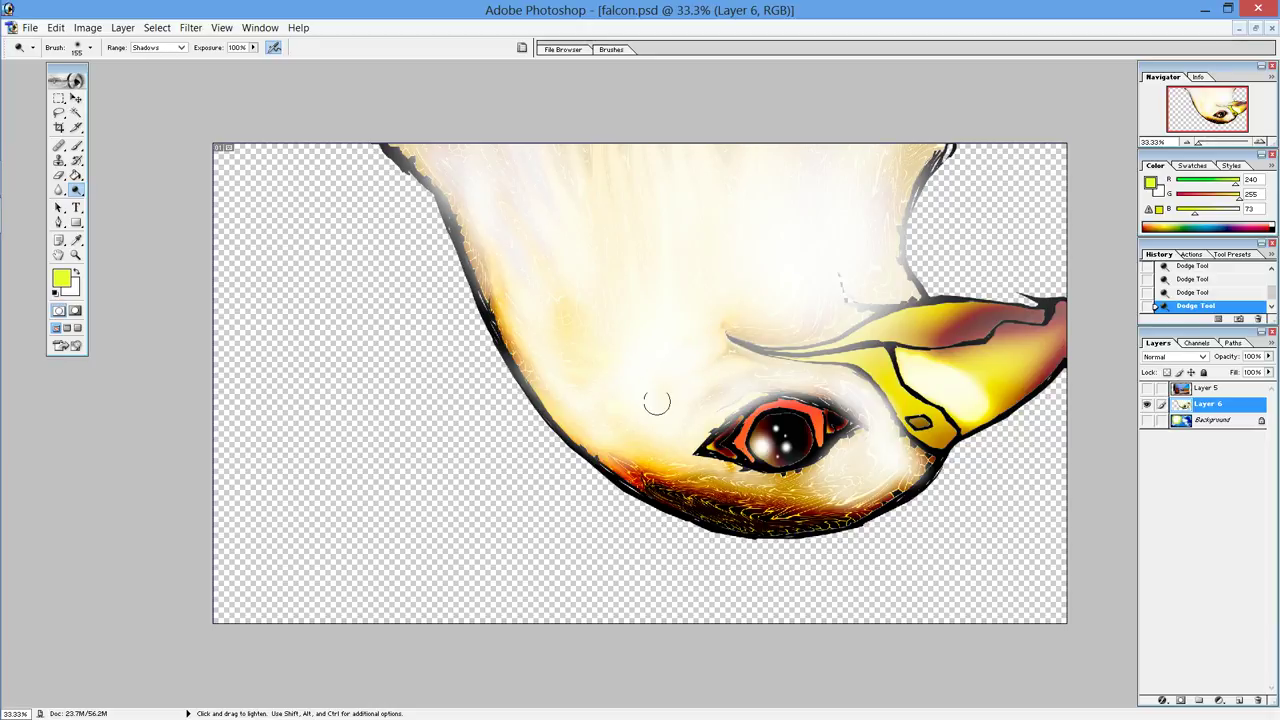
left_click_drag(656, 402, 575, 334)
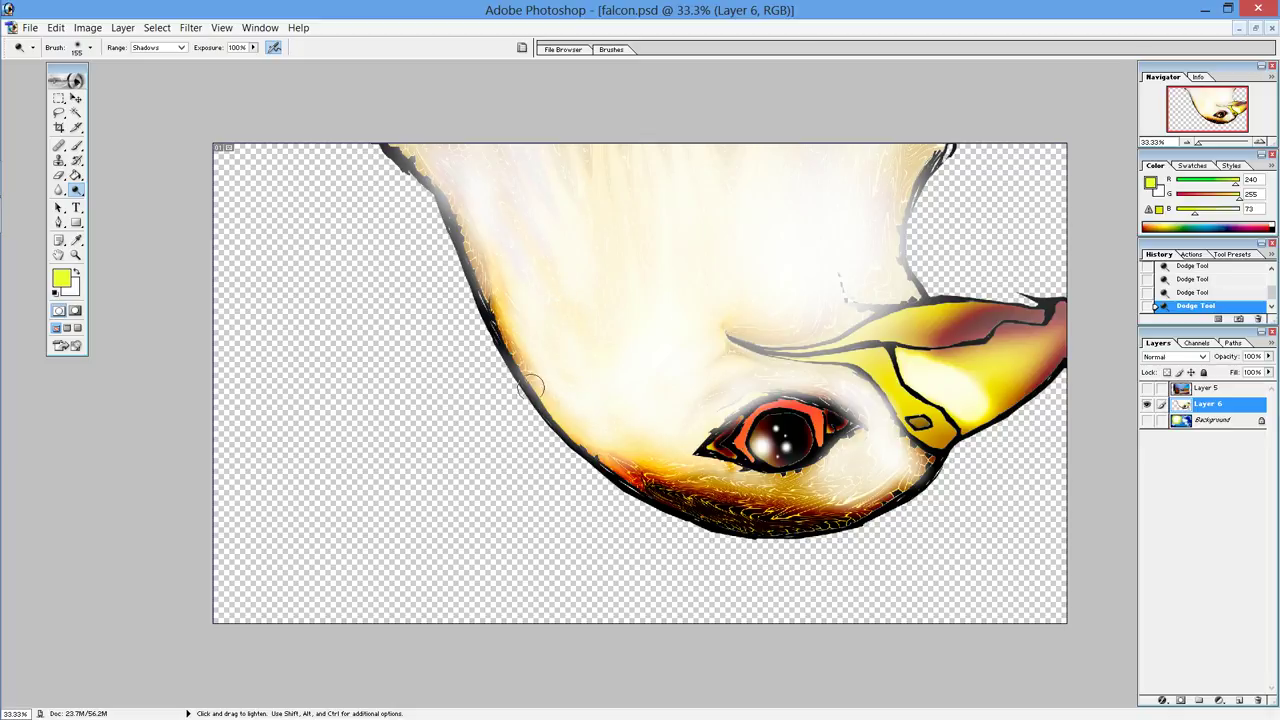
left_click_drag(551, 403, 480, 250)
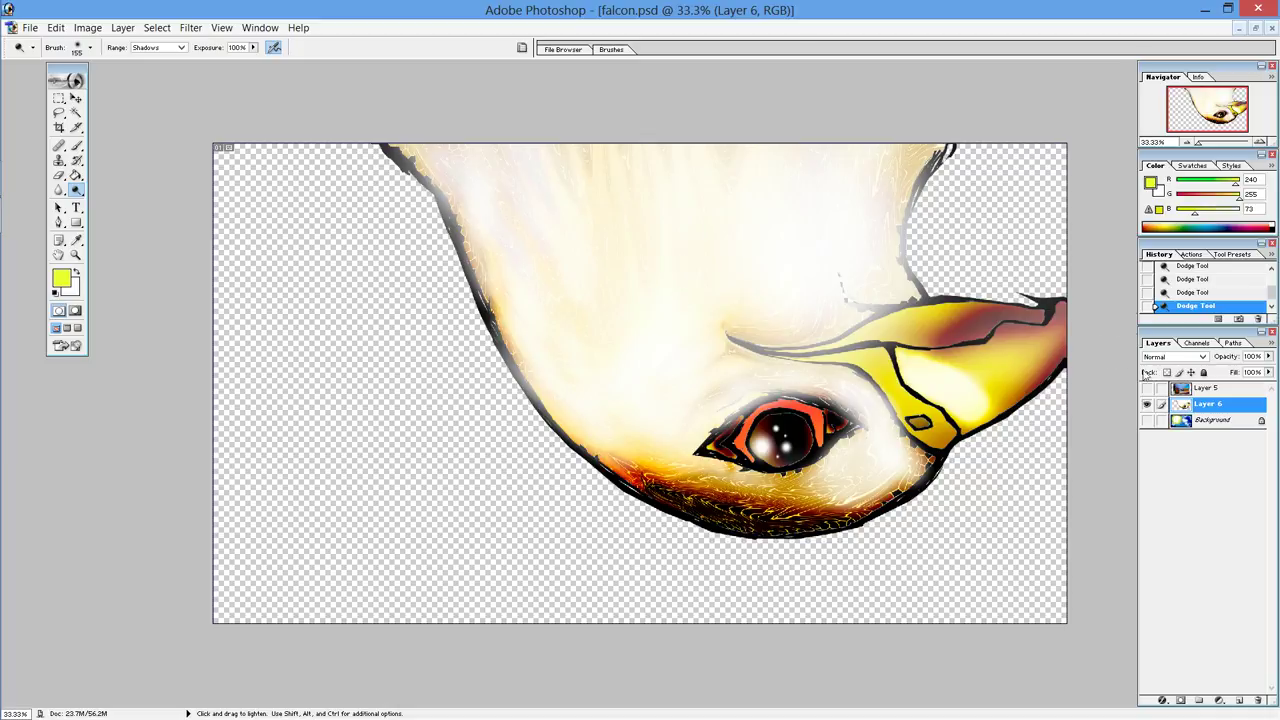
Step: Check the Layer 5 reference, then lighten below the eye and both eye corners
left_click(1147, 389)
left_click_drag(826, 490, 801, 490)
left_click_drag(687, 438, 710, 445)
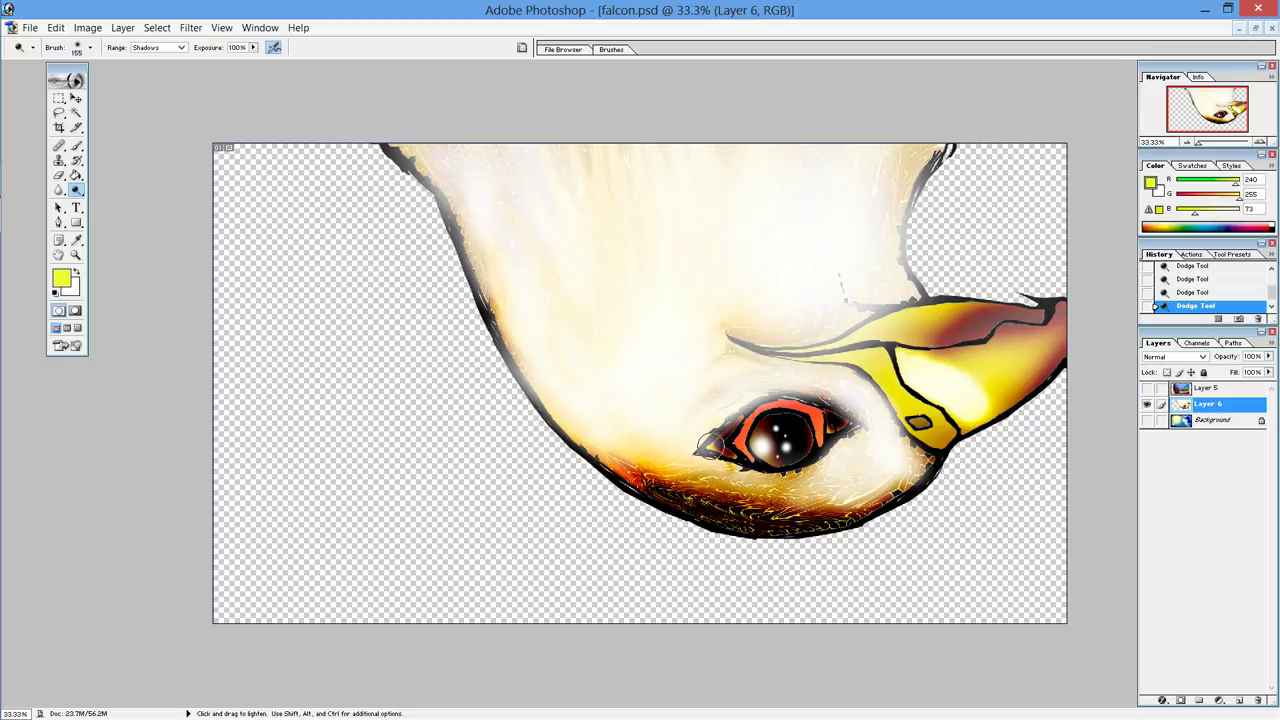
mouse_move(846, 420)
left_mouse_down()
mouse_move(855, 425)
mouse_move(827, 392)
mouse_move(849, 400)
left_mouse_up()
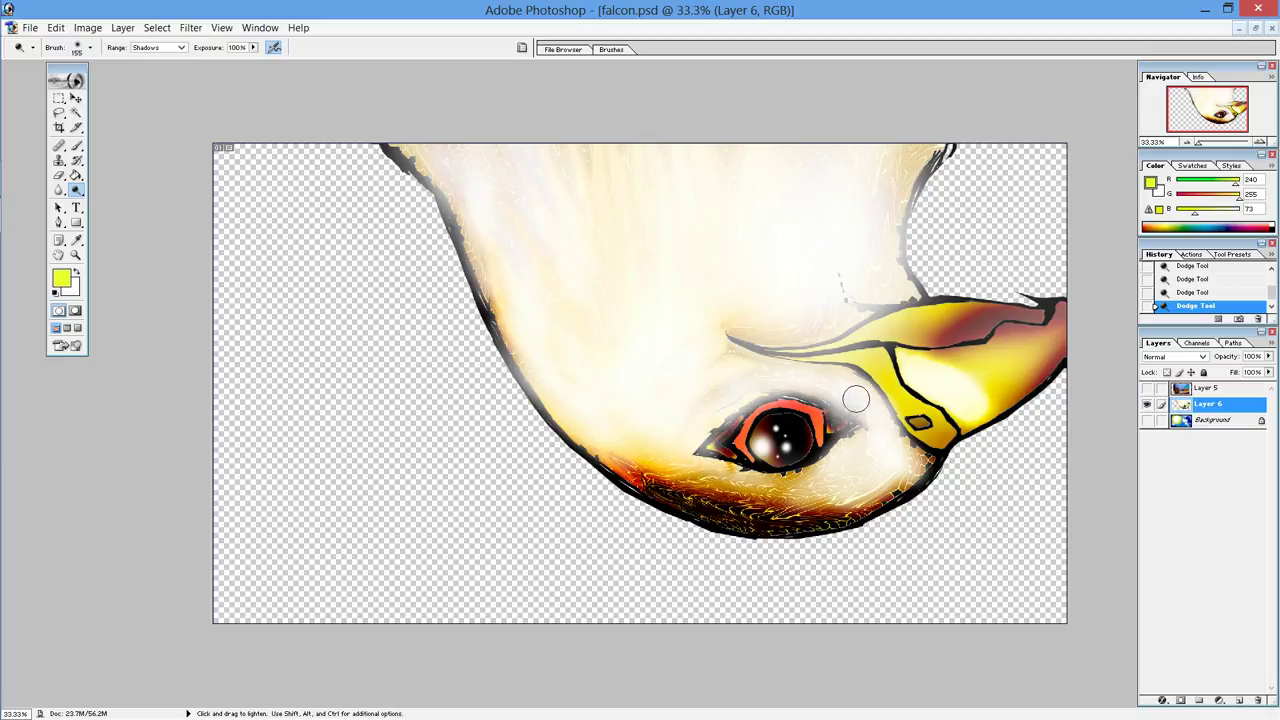
Step: Dodge the orange fur below the eye and along the lower-left jaw to near white
left_click_drag(691, 429, 703, 449)
mouse_move(818, 497)
left_mouse_down()
mouse_move(815, 484)
mouse_move(690, 472)
left_mouse_up()
mouse_move(760, 505)
left_mouse_down()
mouse_move(762, 488)
mouse_move(786, 491)
mouse_move(712, 505)
mouse_move(833, 470)
mouse_move(795, 522)
mouse_move(879, 476)
left_mouse_up()
mouse_move(710, 530)
left_mouse_down()
mouse_move(800, 503)
mouse_move(720, 512)
mouse_move(685, 495)
mouse_move(712, 484)
mouse_move(694, 451)
left_mouse_up()
mouse_move(740, 495)
left_mouse_down()
mouse_move(671, 451)
mouse_move(645, 480)
mouse_move(620, 470)
mouse_move(635, 466)
left_mouse_up()
mouse_move(695, 498)
left_mouse_down()
mouse_move(611, 457)
mouse_move(735, 518)
mouse_move(855, 512)
mouse_move(914, 470)
mouse_move(885, 498)
mouse_move(786, 517)
mouse_move(913, 462)
mouse_move(777, 517)
mouse_move(645, 481)
mouse_move(690, 470)
mouse_move(656, 498)
left_mouse_up()
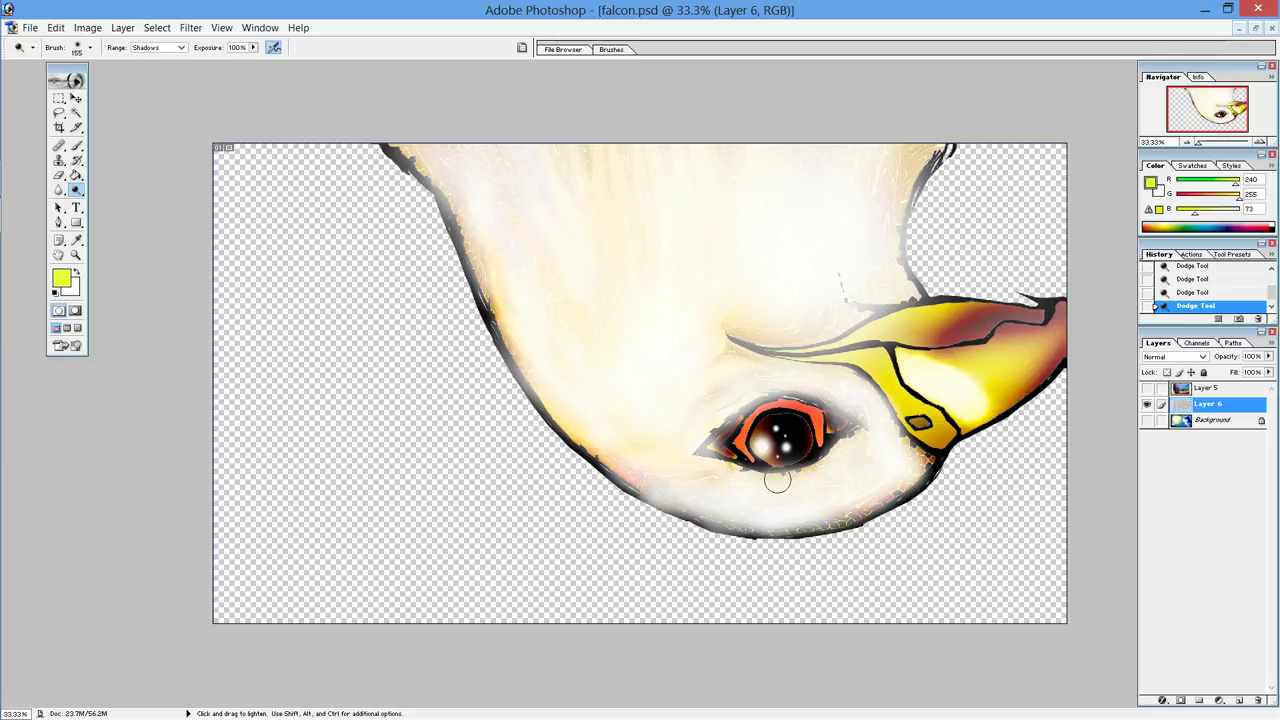
Step: Whiten the lower jaw edge and the fur right of the eye below the beak
left_click_drag(748, 462, 712, 458)
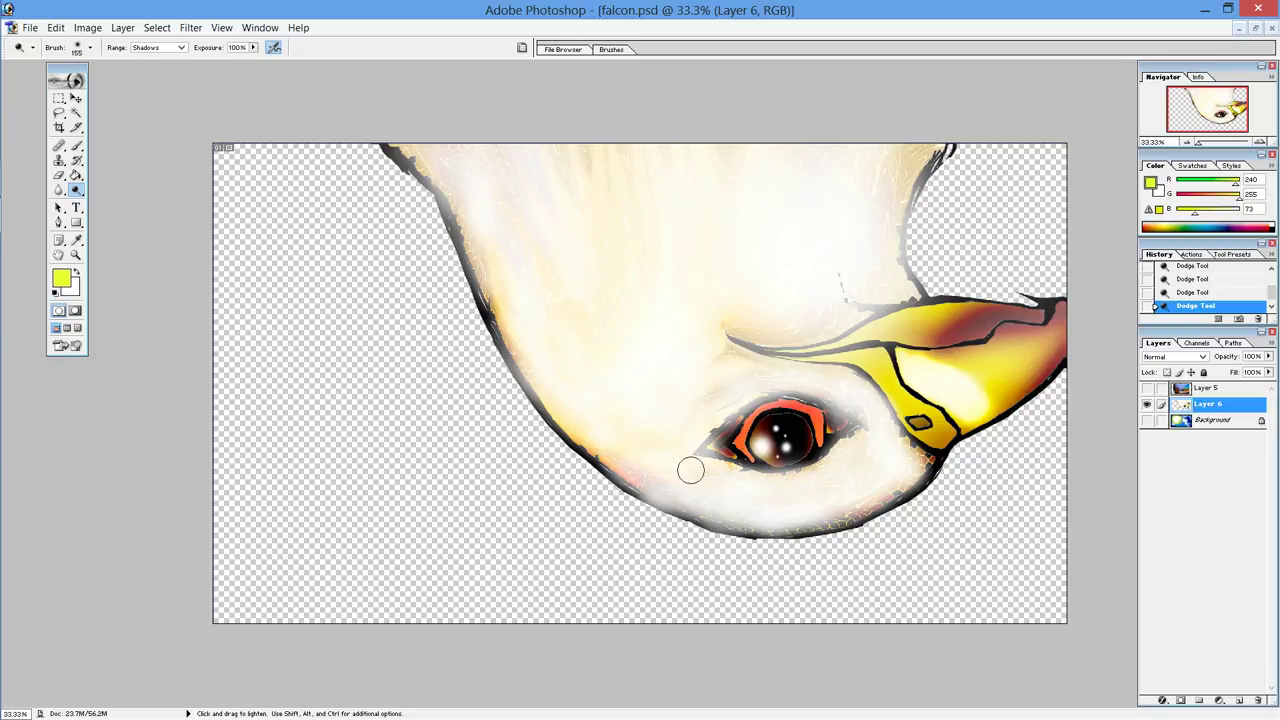
left_click_drag(626, 460, 614, 457)
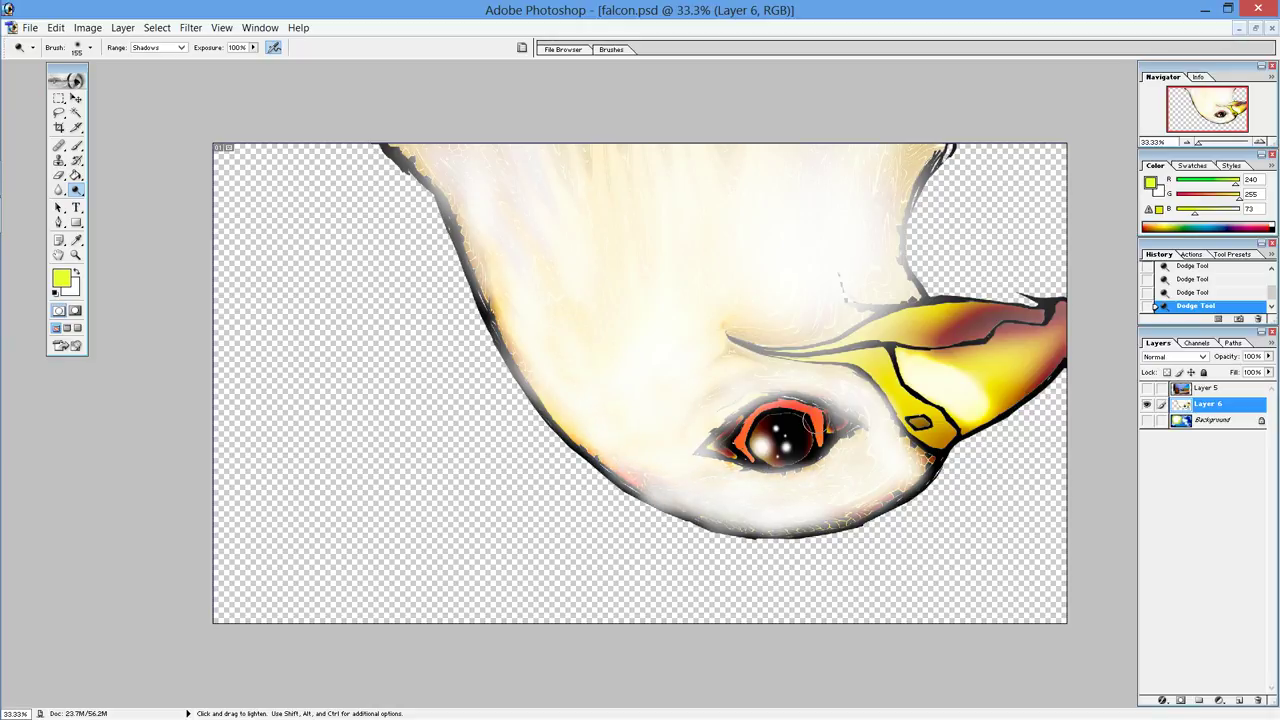
mouse_move(730, 505)
left_mouse_down()
mouse_move(651, 474)
mouse_move(749, 494)
left_mouse_up()
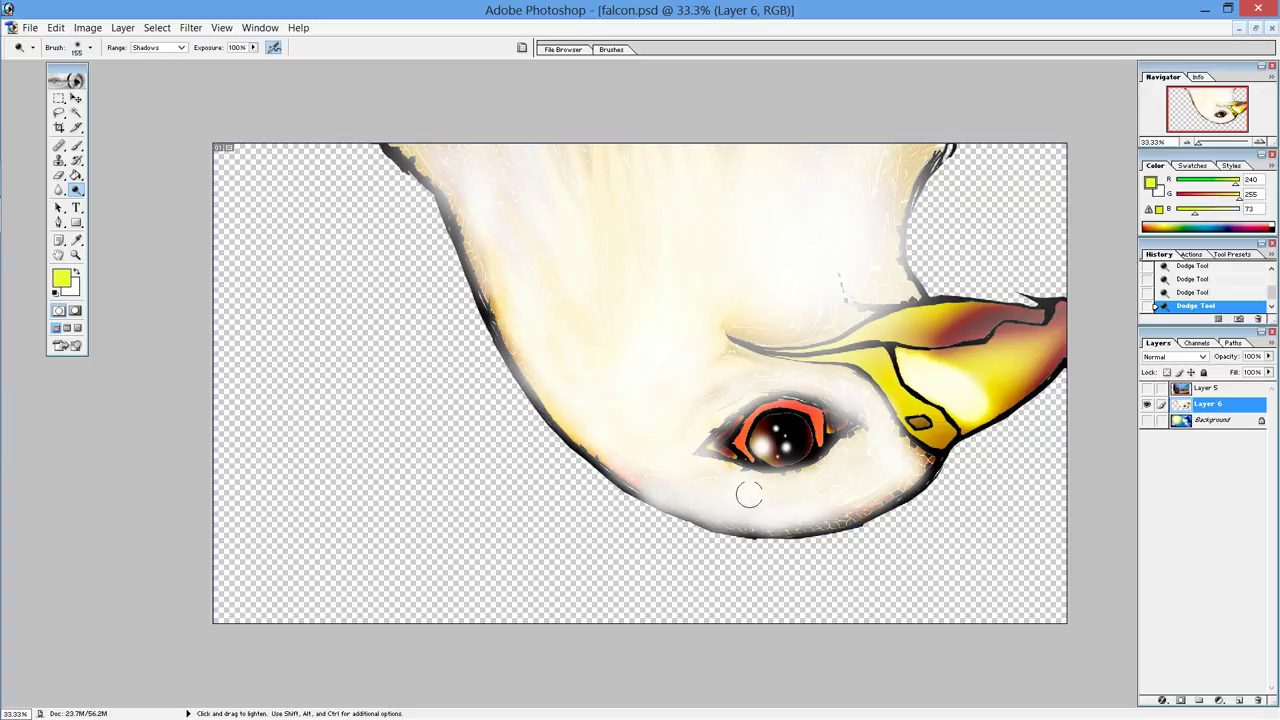
mouse_move(666, 497)
left_mouse_down()
mouse_move(771, 511)
mouse_move(880, 474)
left_mouse_up()
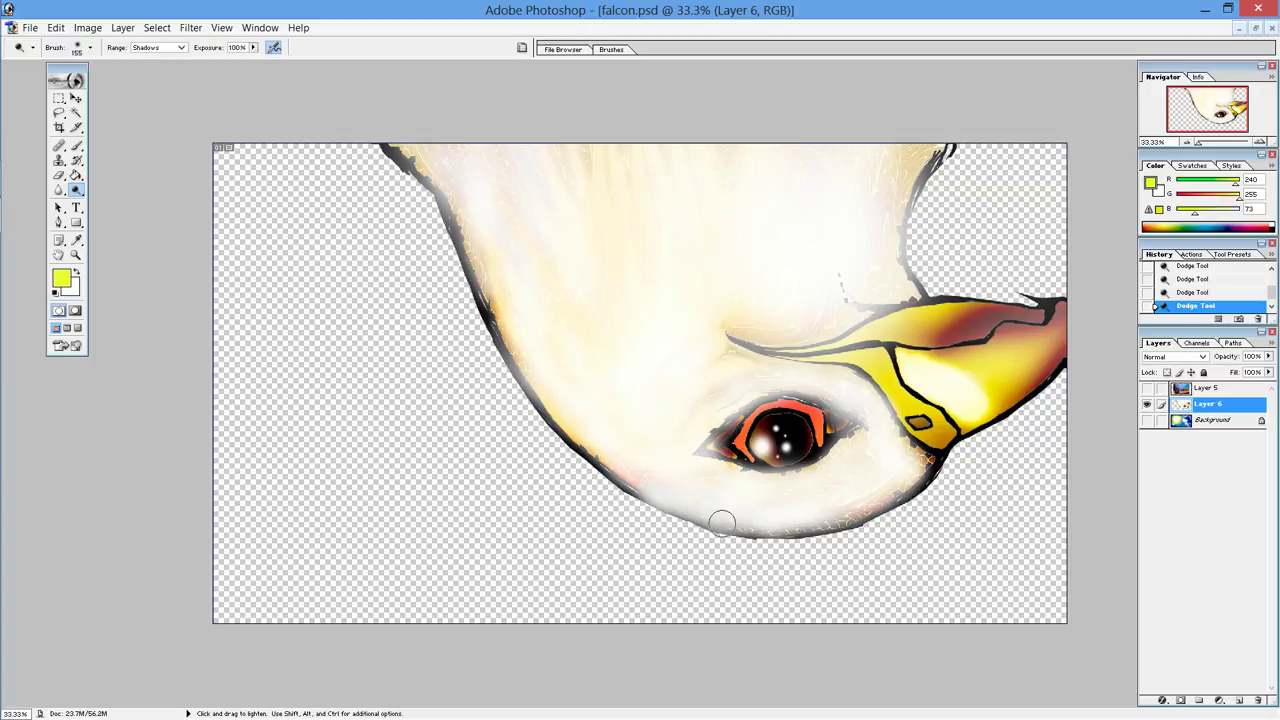
left_click_drag(783, 523, 905, 472)
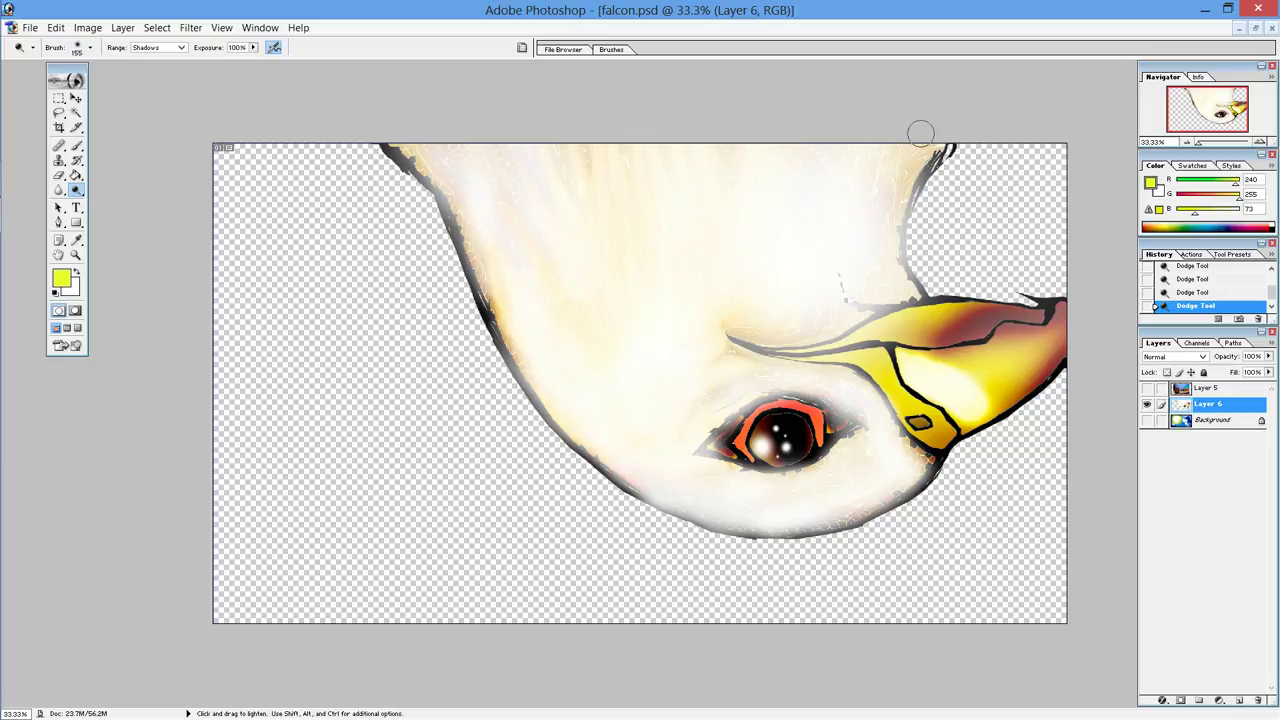
Step: Lighten the upper head feathers and the orange edges along the lower beak rim
left_click_drag(930, 122, 899, 201)
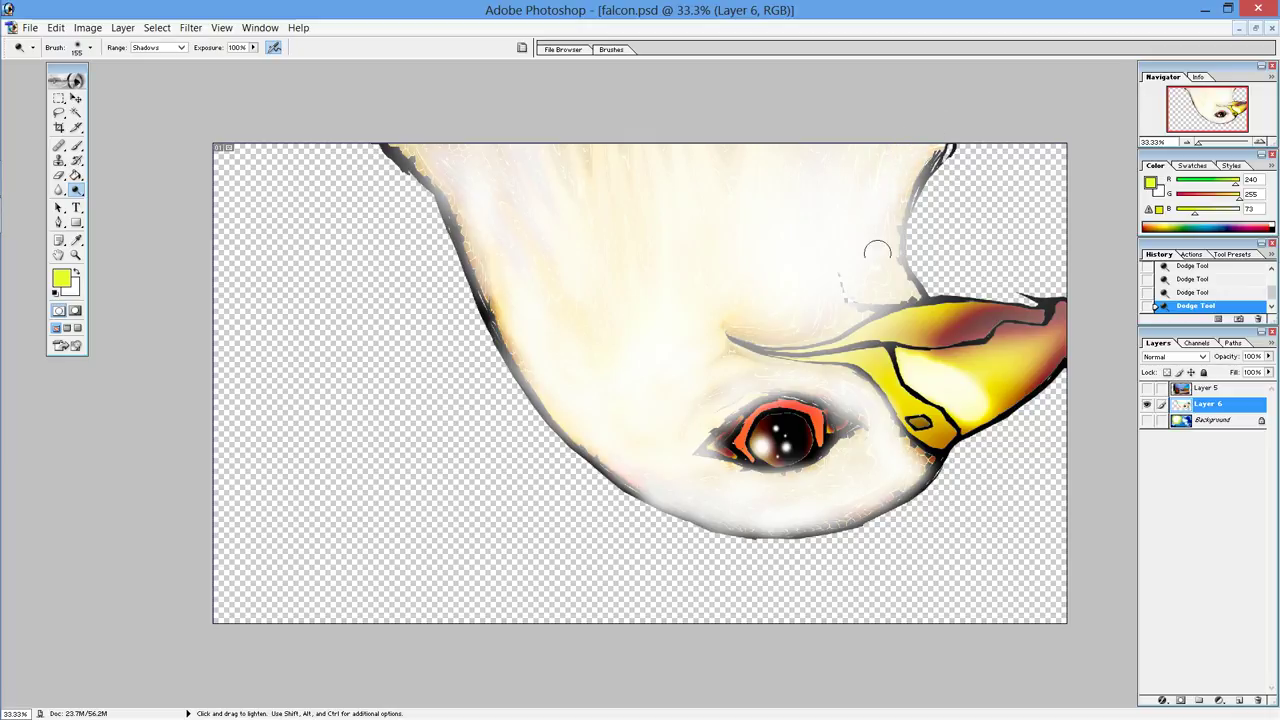
left_click_drag(871, 251, 954, 223)
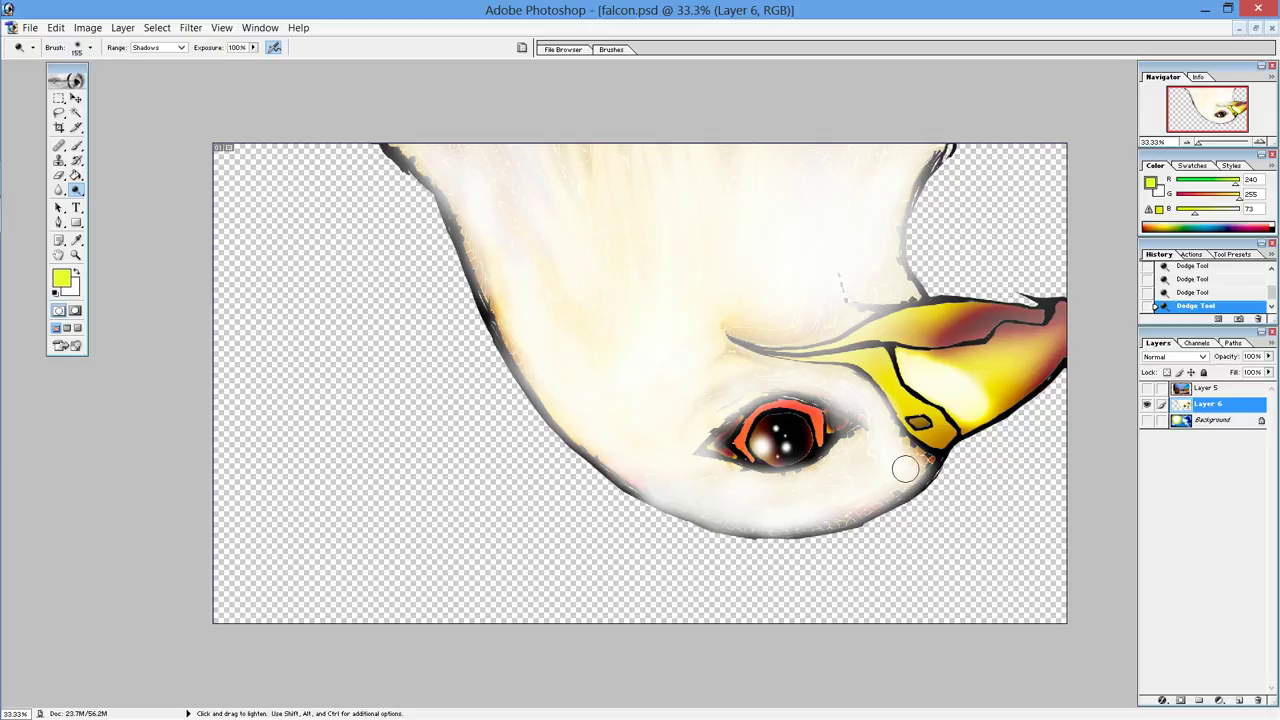
left_click_drag(903, 451, 928, 462)
left_click_drag(924, 459, 950, 458)
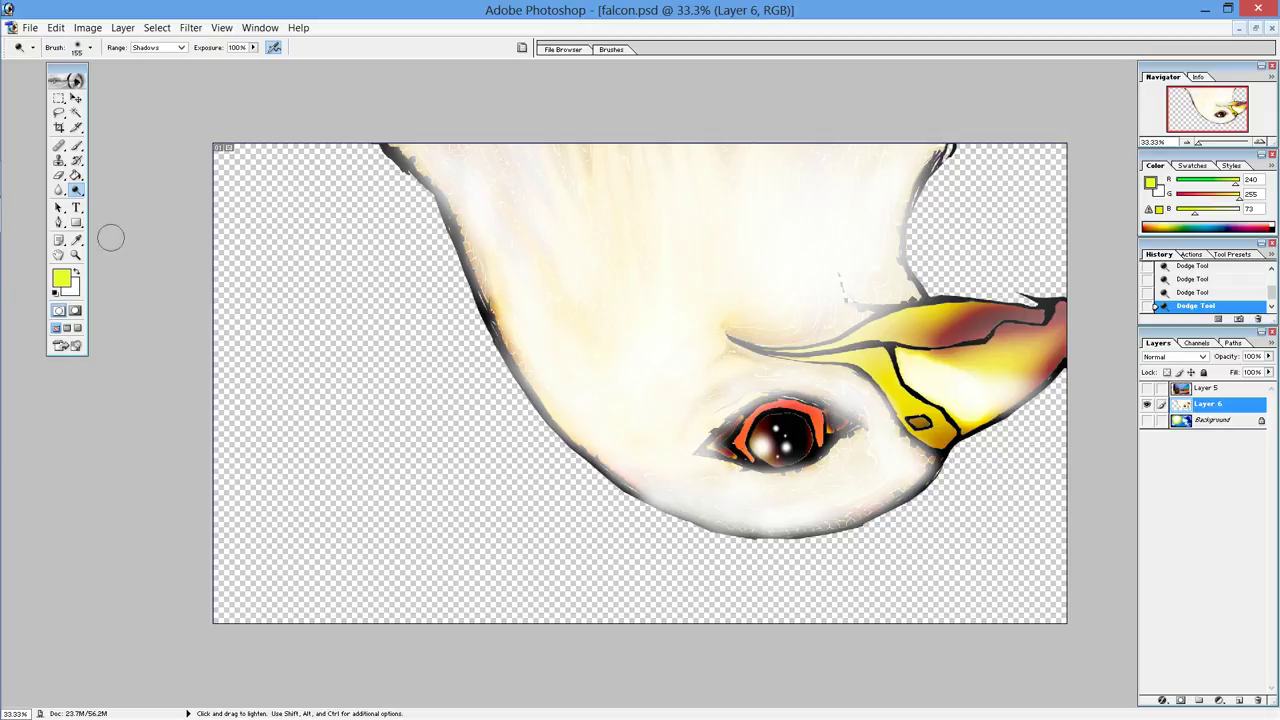
left_click(79, 197)
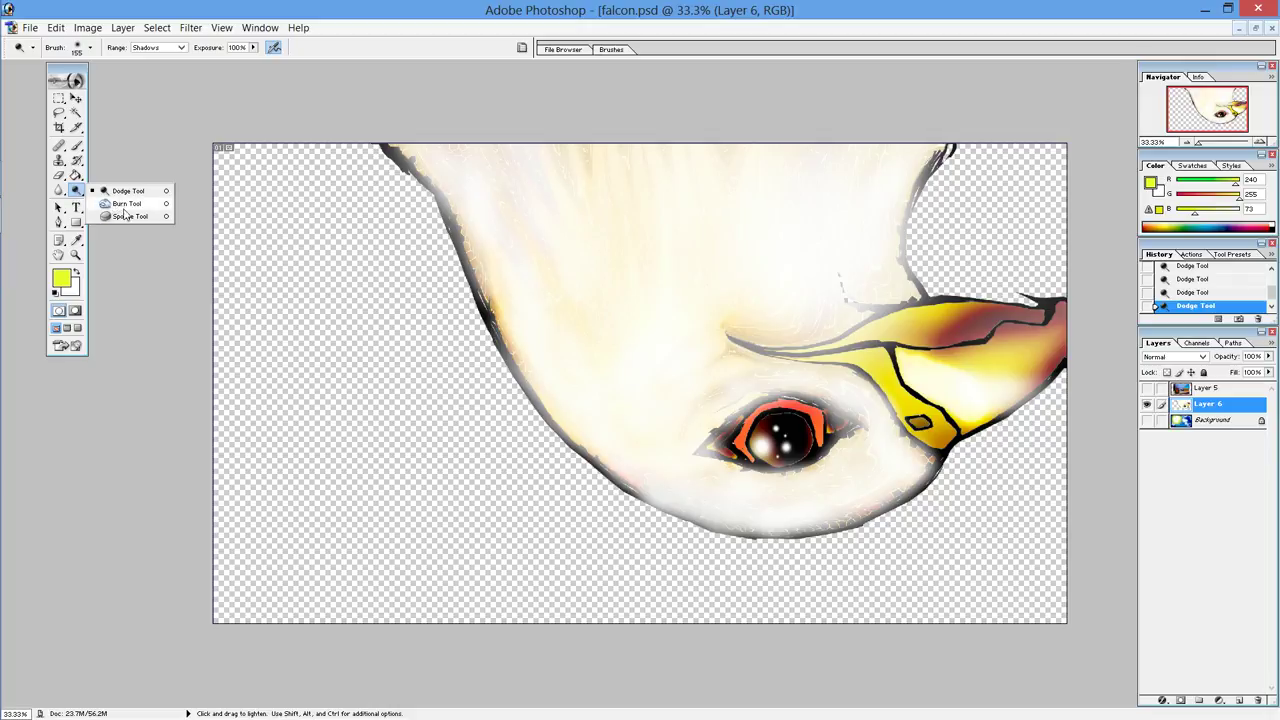
Step: Switch to the Burn Tool, try streaks across the top of the head, then undo them
left_click(126, 205)
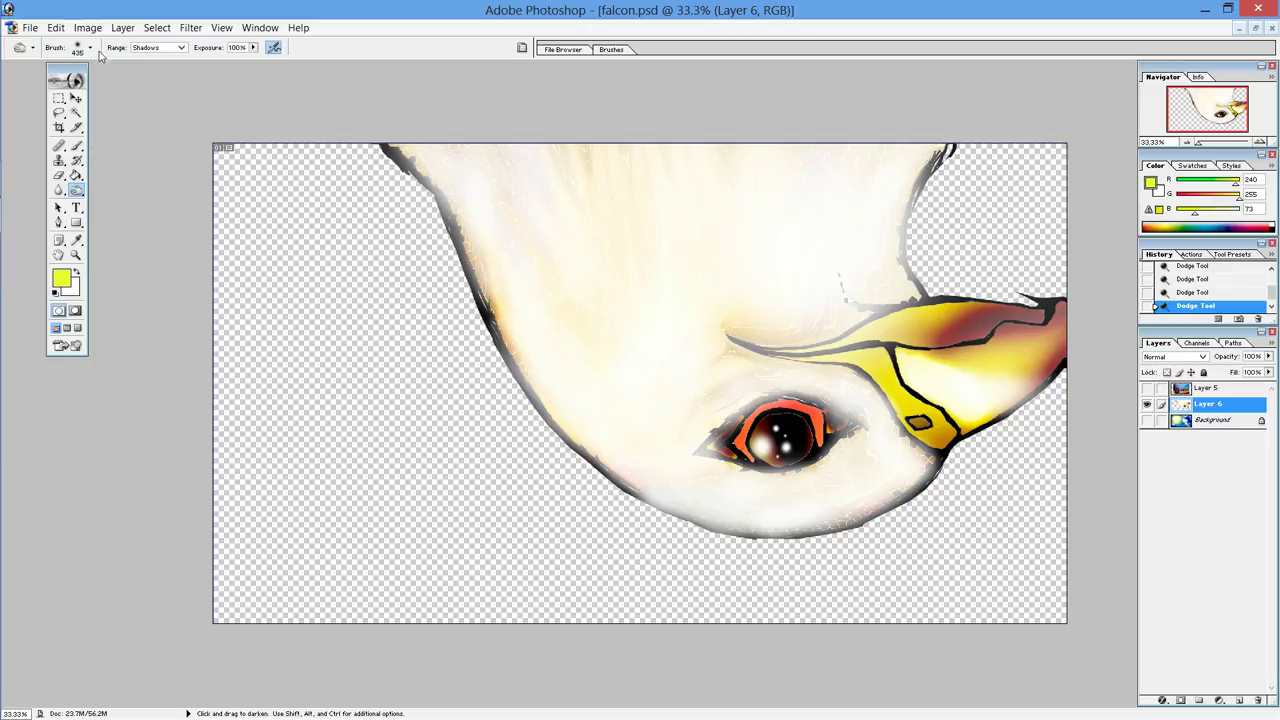
left_click_drag(554, 237, 549, 246)
left_click_drag(528, 186, 557, 277)
mouse_move(639, 130)
left_mouse_down()
mouse_move(597, 163)
mouse_move(601, 181)
left_mouse_up()
key("ctrl+alt+z")
key("ctrl+alt+z")
Step: Enlarge the burn brush to 626 px and darken the upper-left feathers into golden streaks
left_click(90, 47)
left_click_drag(128, 80, 134, 80)
left_click(565, 229)
mouse_move(678, 160)
left_mouse_down()
mouse_move(546, 173)
mouse_move(640, 220)
mouse_move(607, 359)
mouse_move(612, 297)
left_mouse_up()
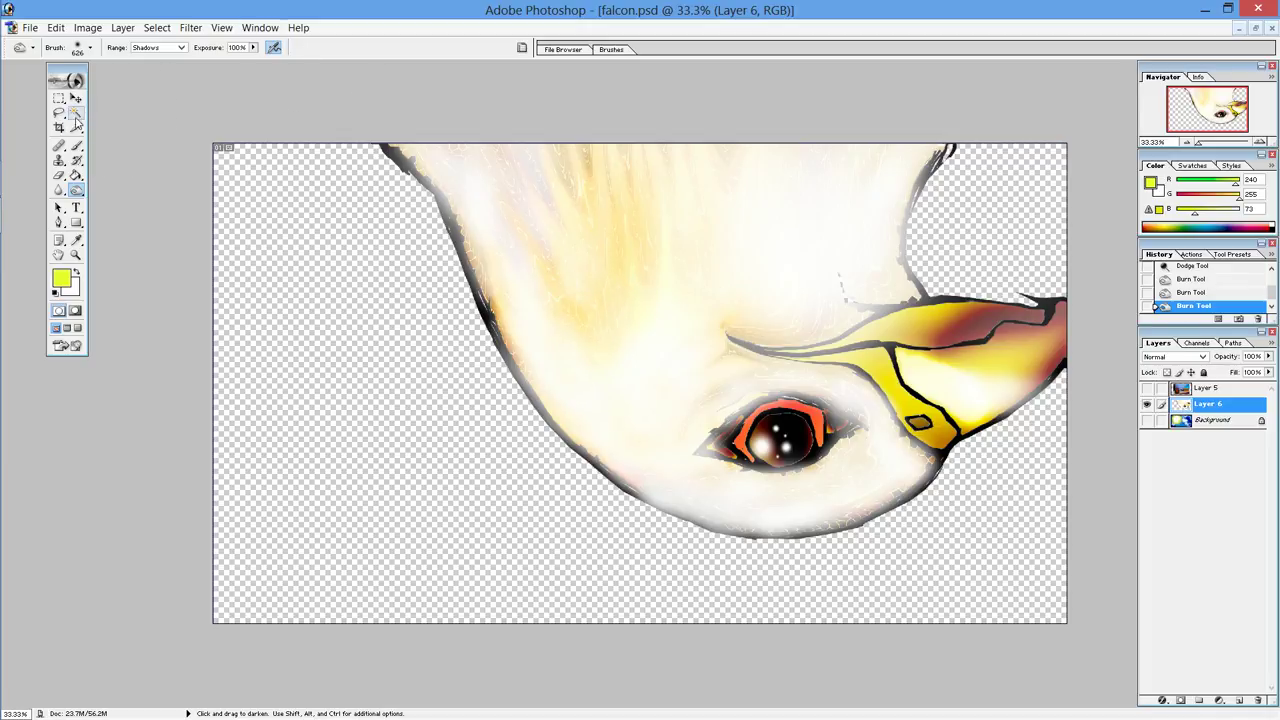
Step: Select the pale head feathers and the beak edge by colour
left_click(77, 113)
left_click(810, 222)
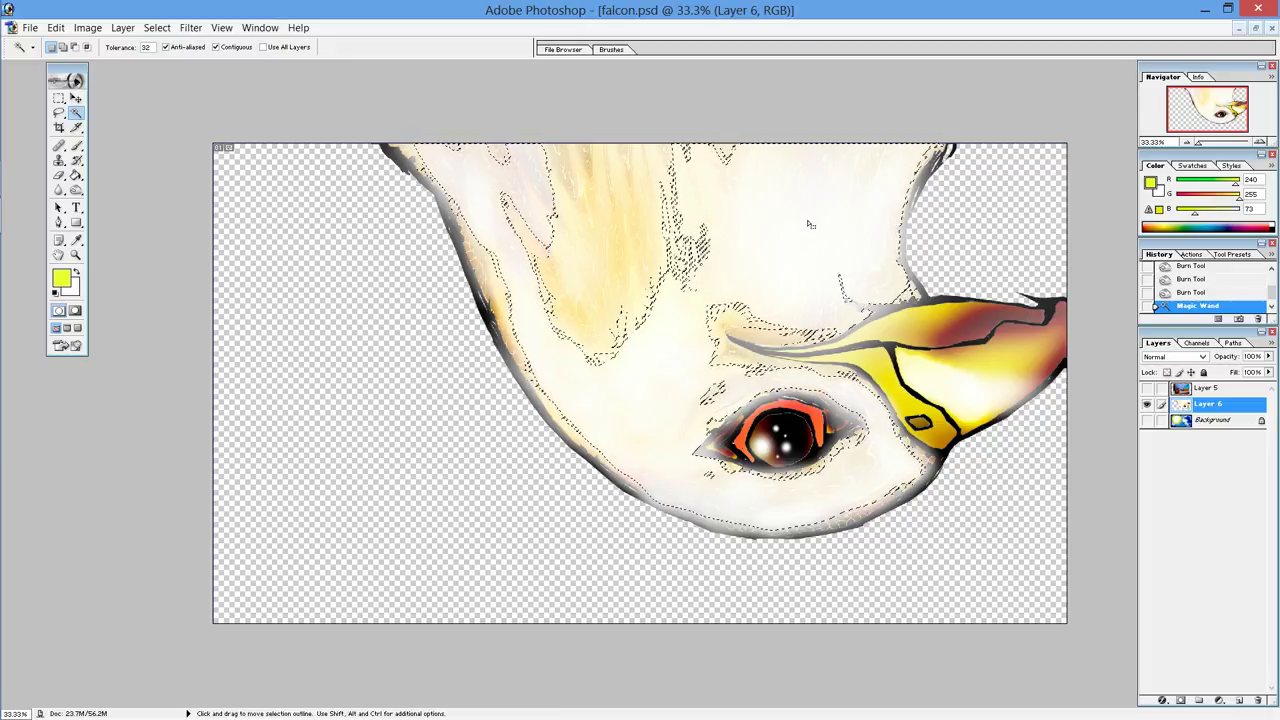
left_click(686, 250)
left_click(625, 235)
left_click(658, 220)
left_click(620, 277)
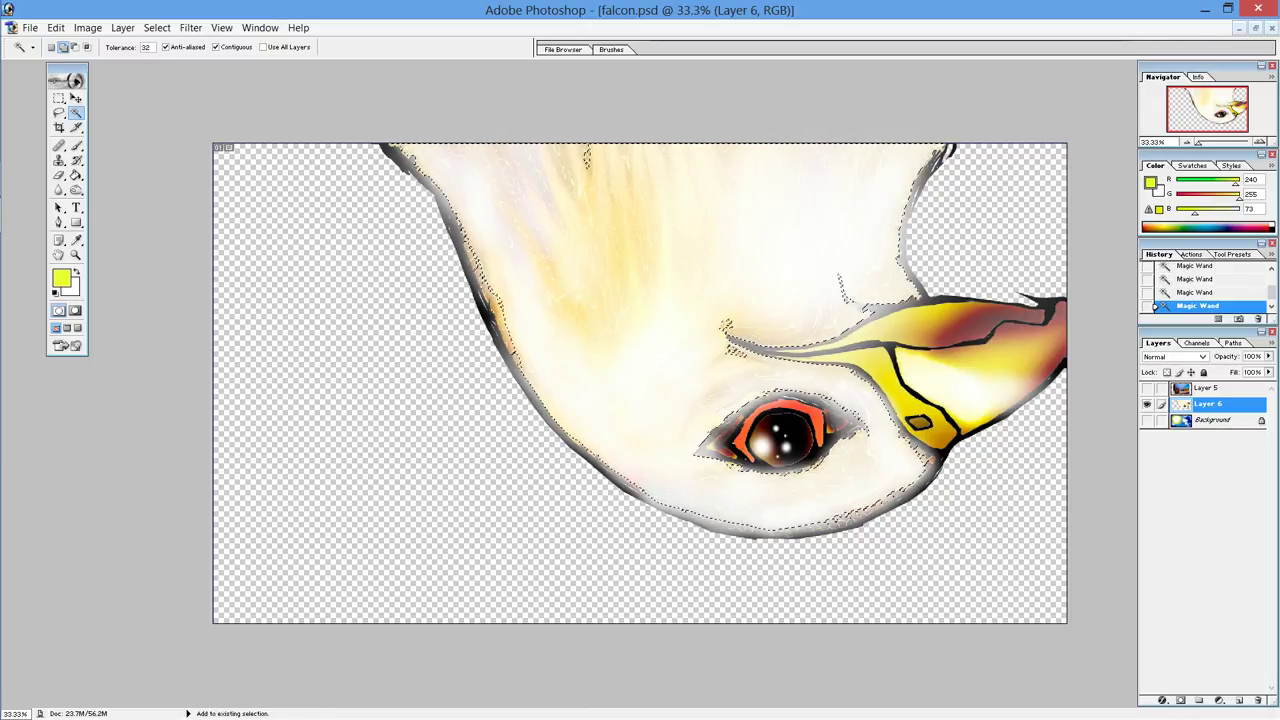
left_click(735, 350)
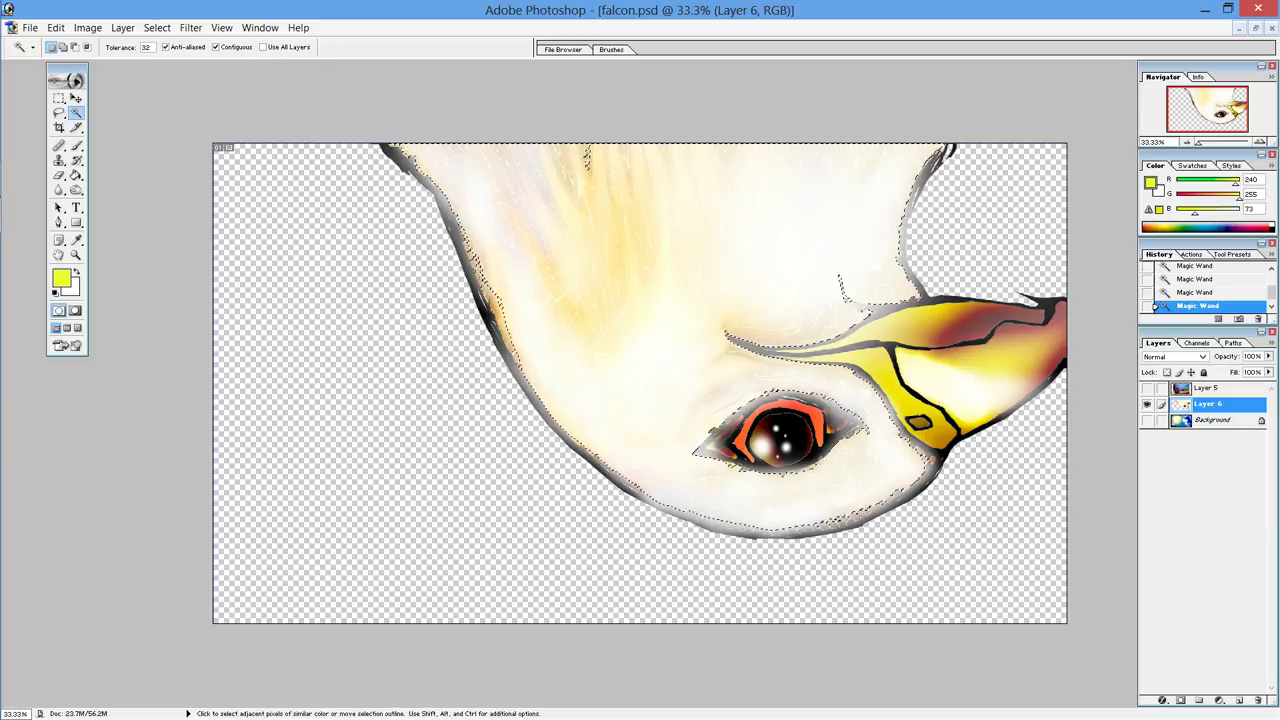
Step: Copy the selected feathers onto a new Layer 7 and align them with the falcon's outline
left_click(53, 30)
left_click(56, 28)
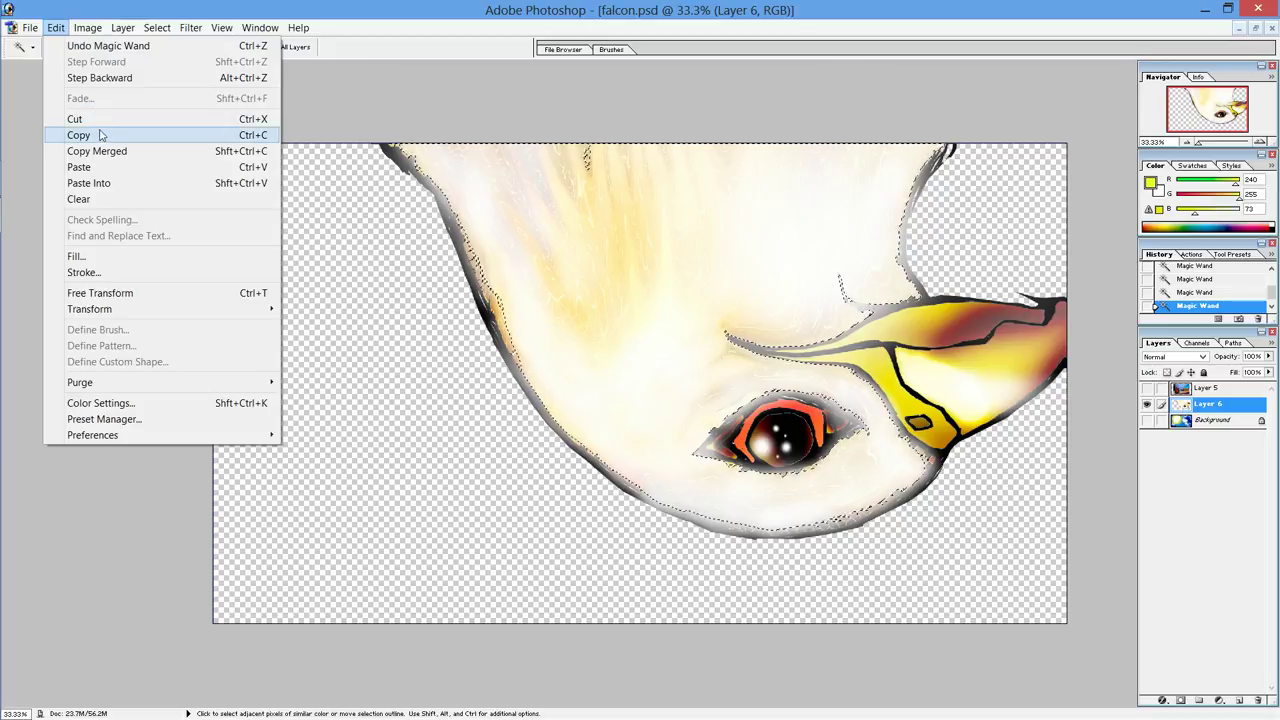
left_click(91, 136)
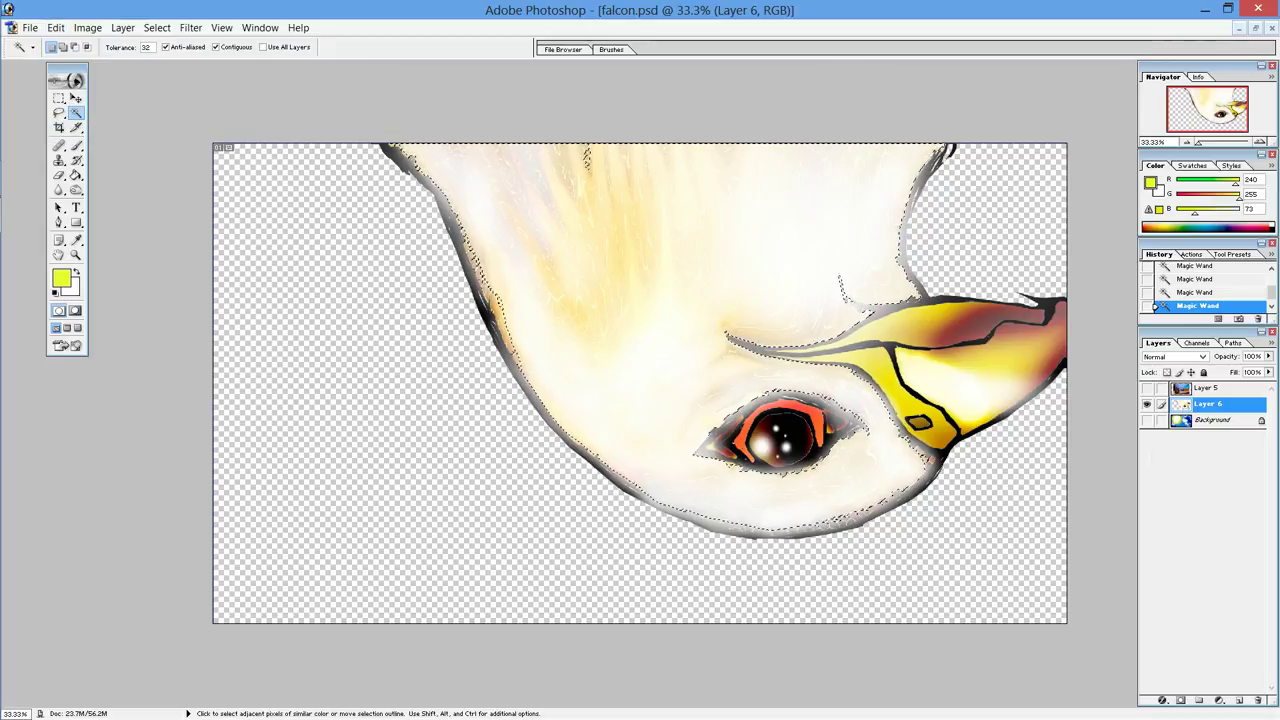
left_click(1236, 701)
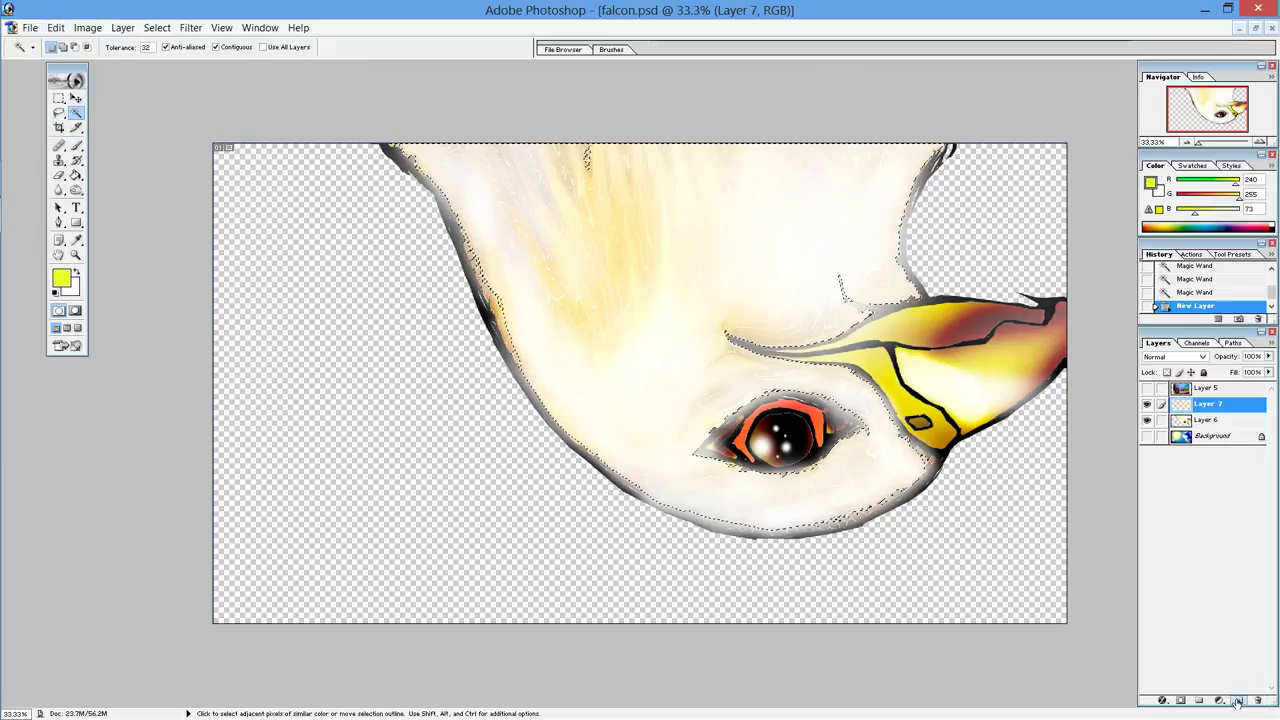
key("ctrl+v")
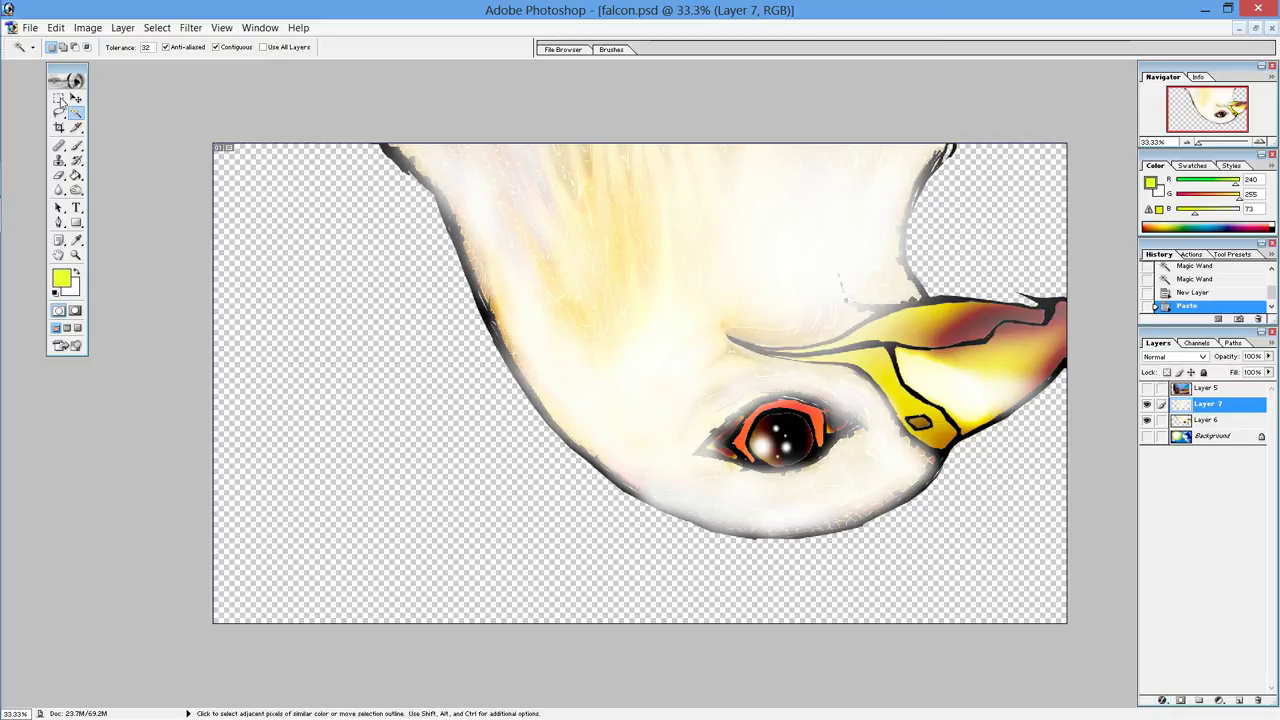
left_click(75, 97)
left_click_drag(625, 256, 677, 267)
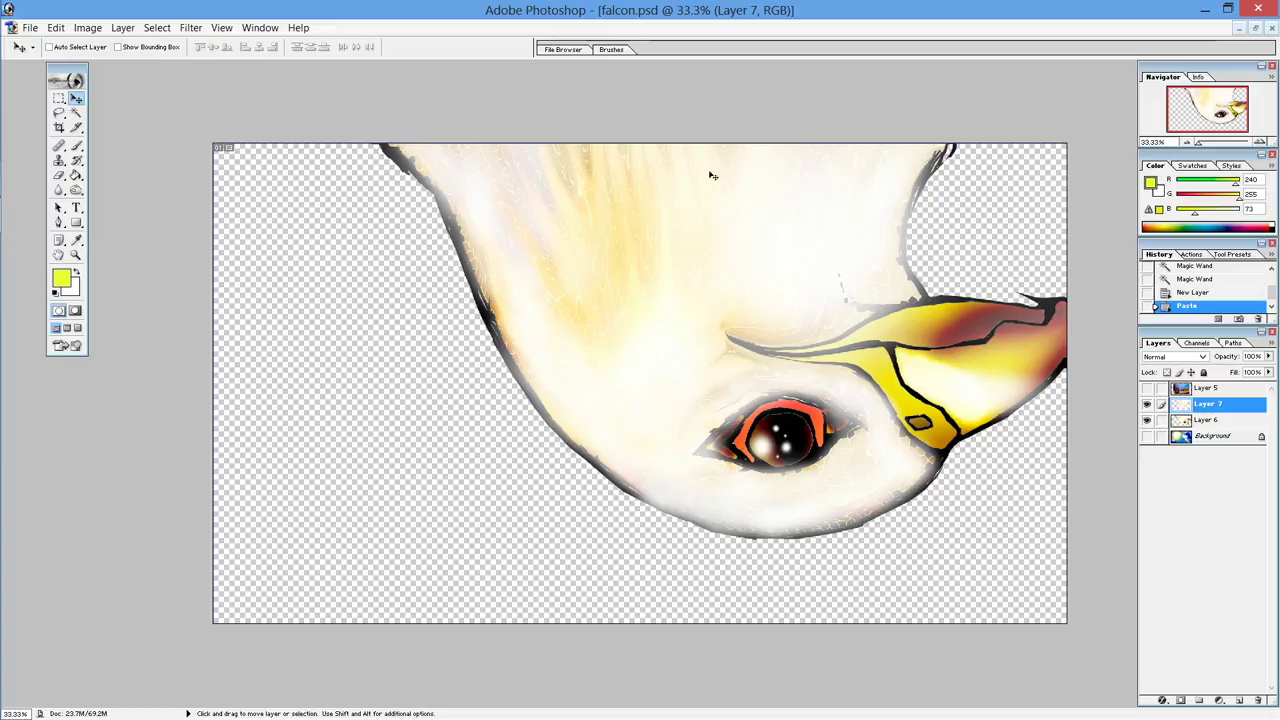
Step: Raise the contrast of Layer 7's copied feathers with Brightness/Contrast
left_click(55, 27)
mouse_move(121, 66)
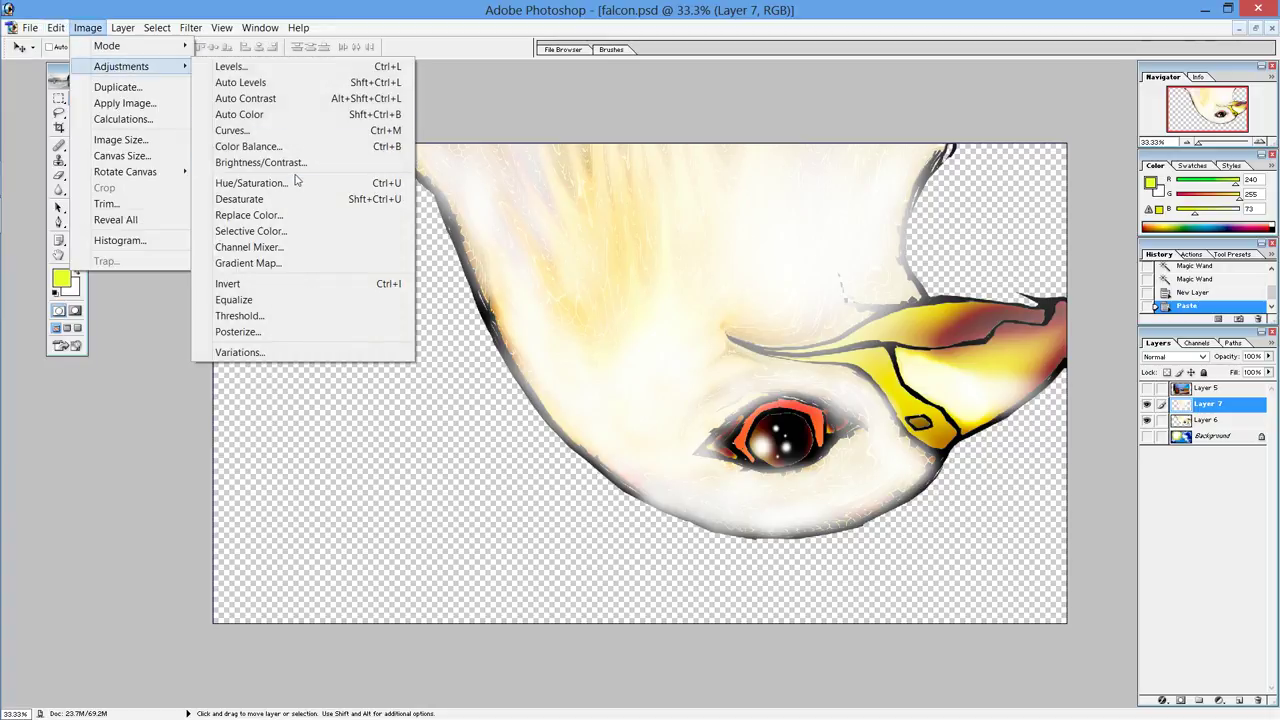
left_click(302, 164)
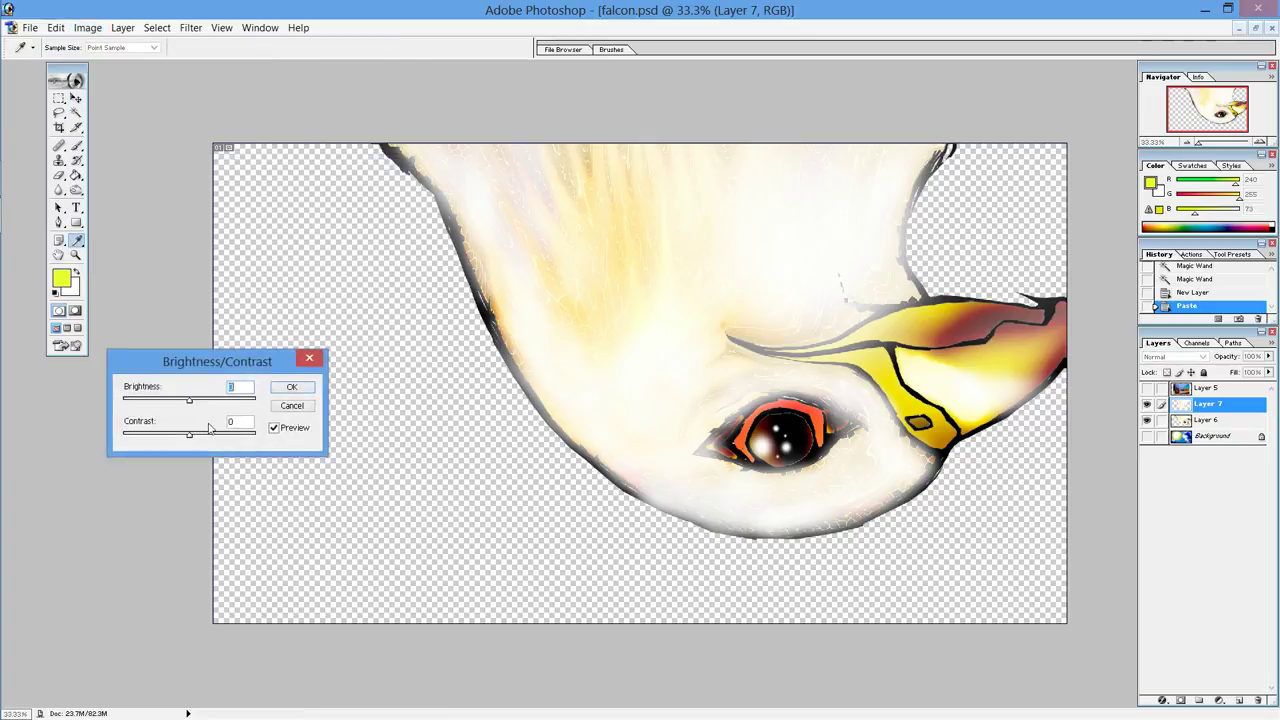
left_click(288, 405)
key("v")
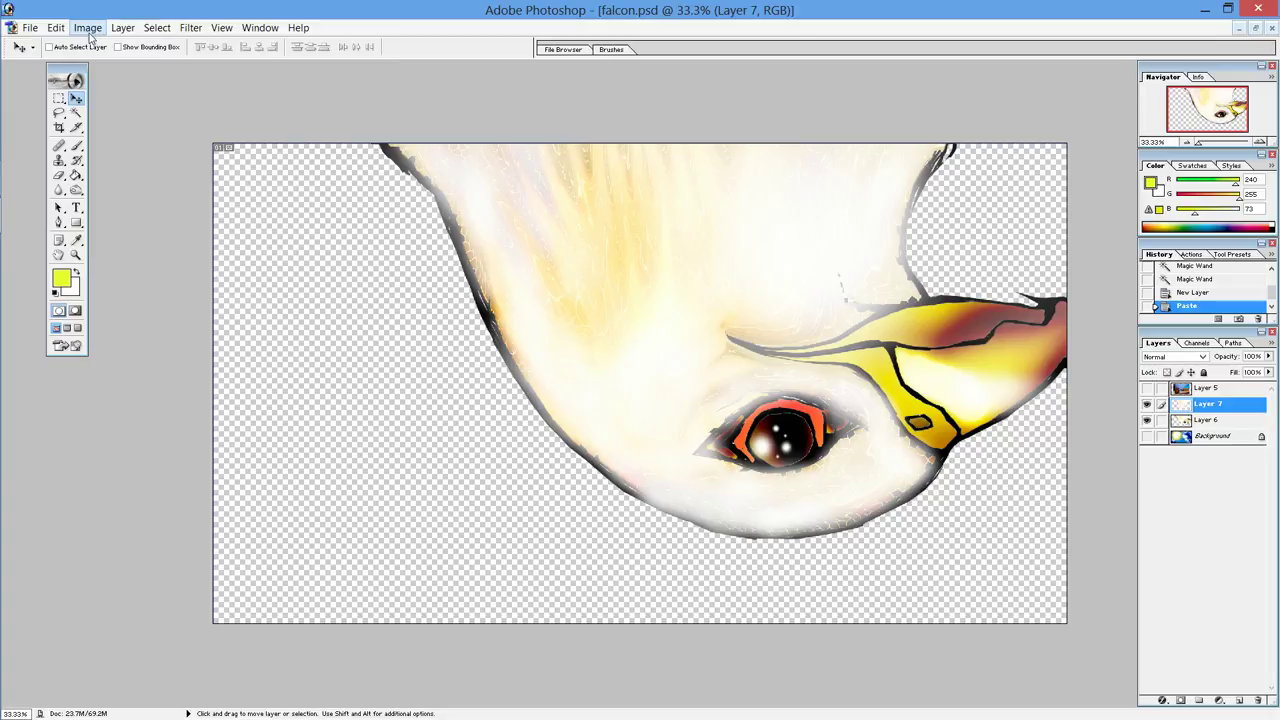
left_click(89, 30)
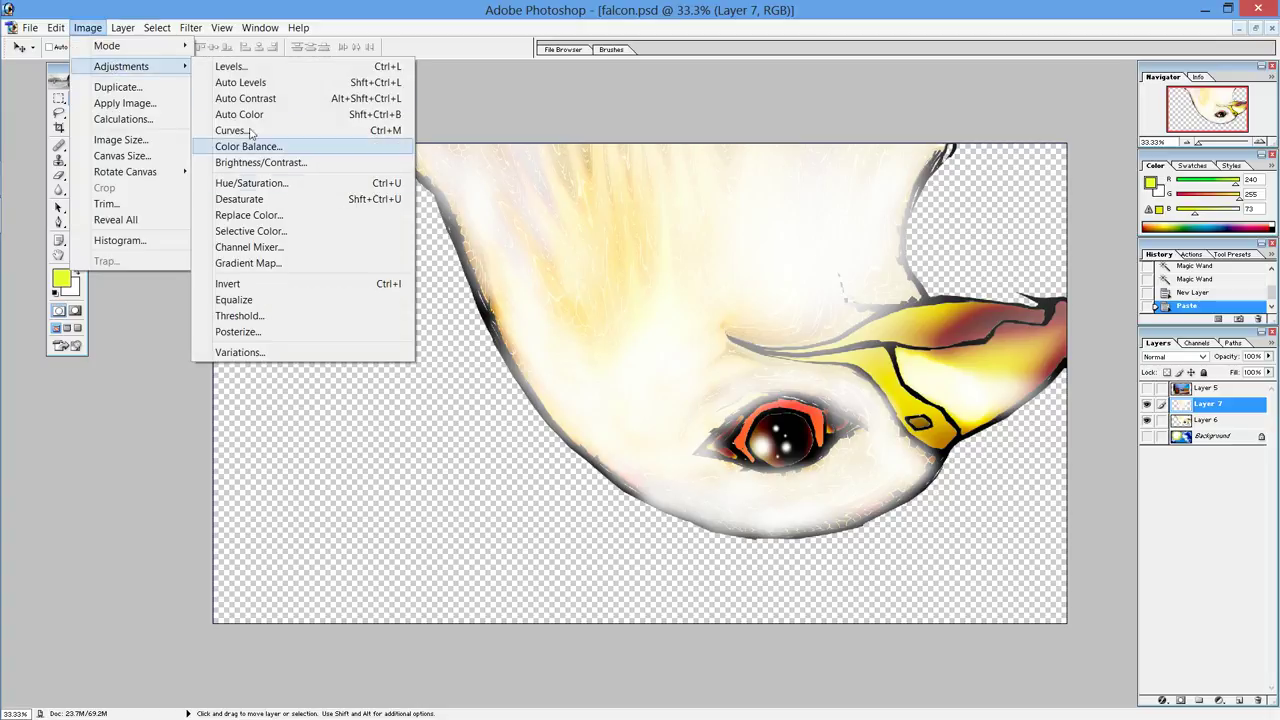
left_click(306, 164)
left_click_drag(205, 436, 208, 436)
left_click(300, 386)
key("v")
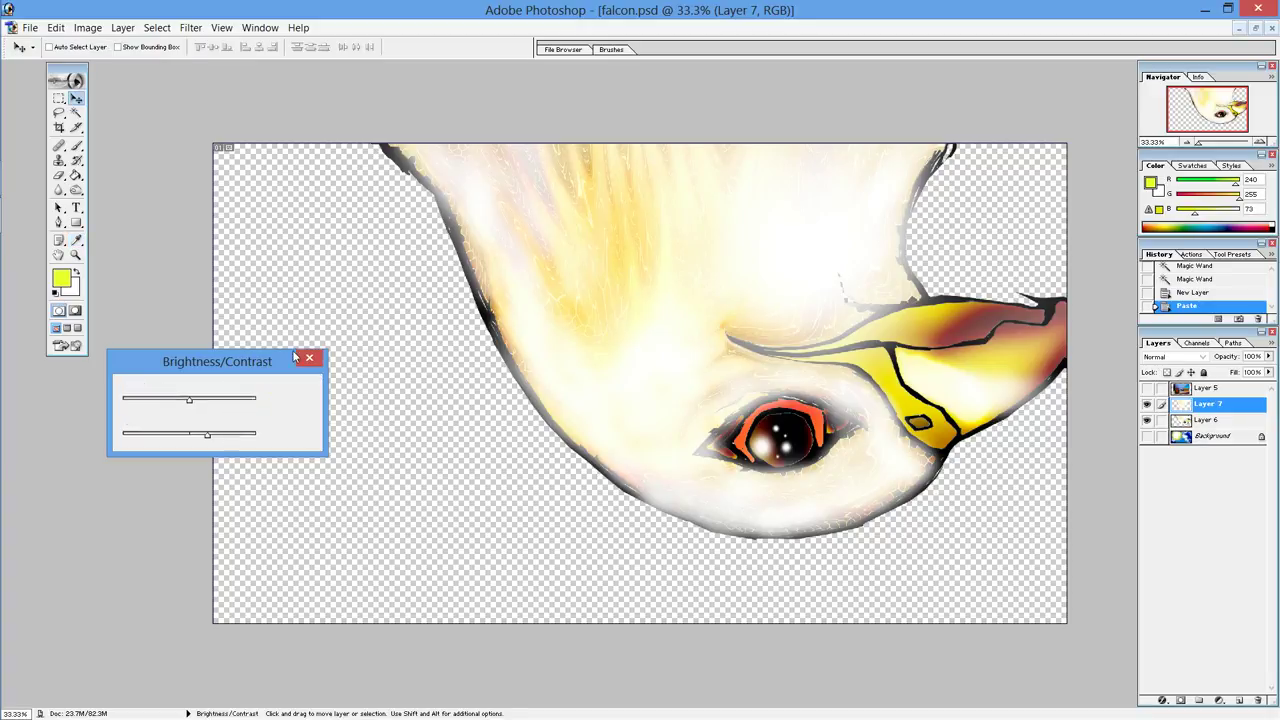
Step: Lower the brightness of the copied feathers with Brightness/Contrast
left_click(56, 28)
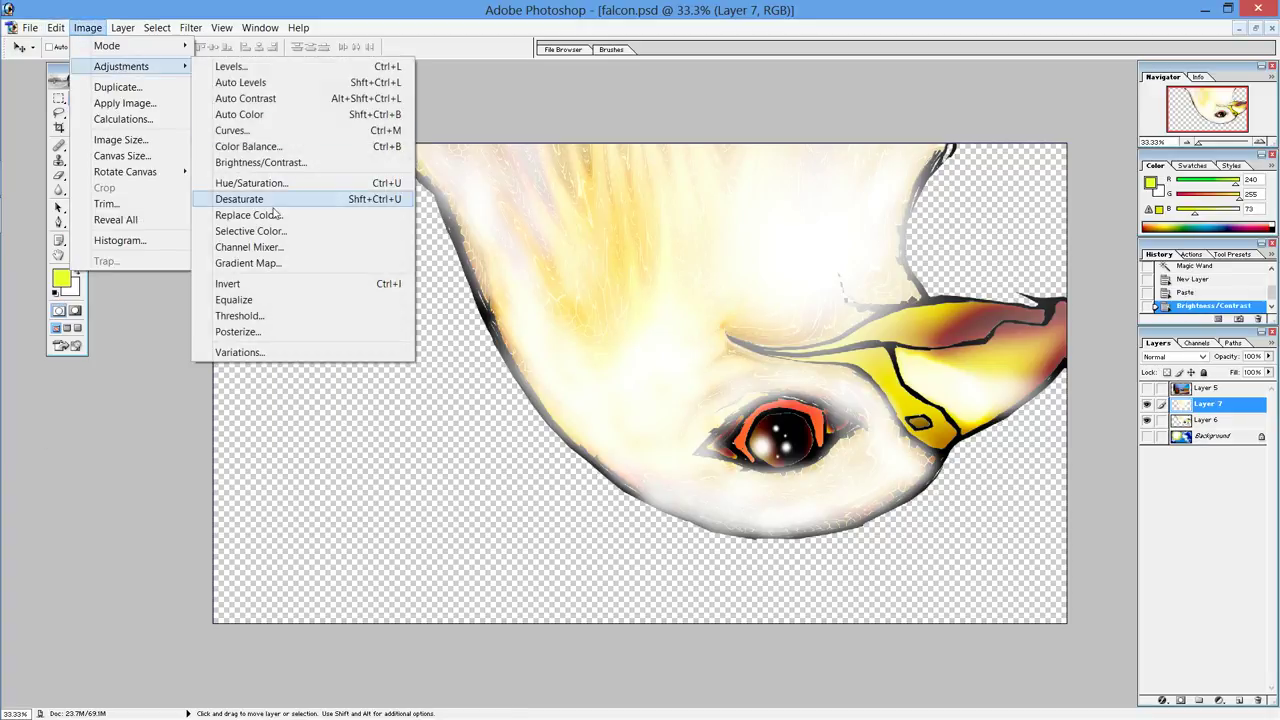
mouse_move(122, 66)
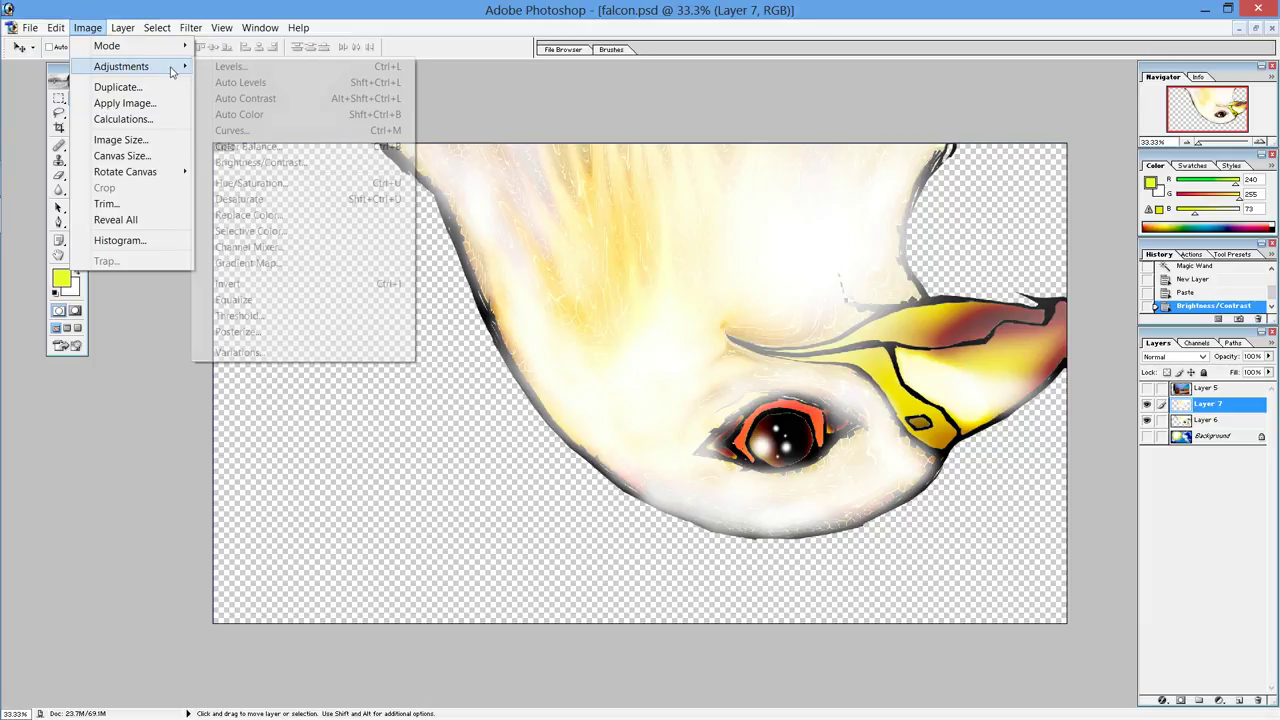
left_click(300, 166)
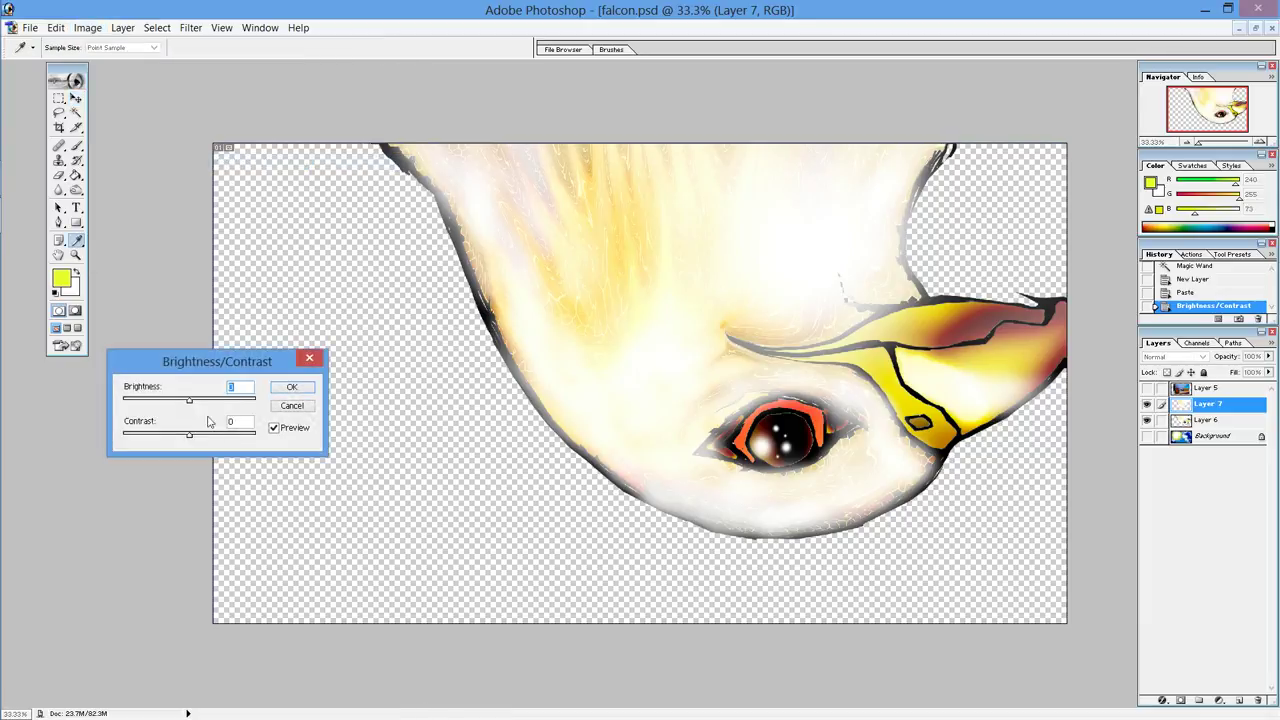
left_click_drag(190, 405, 172, 405)
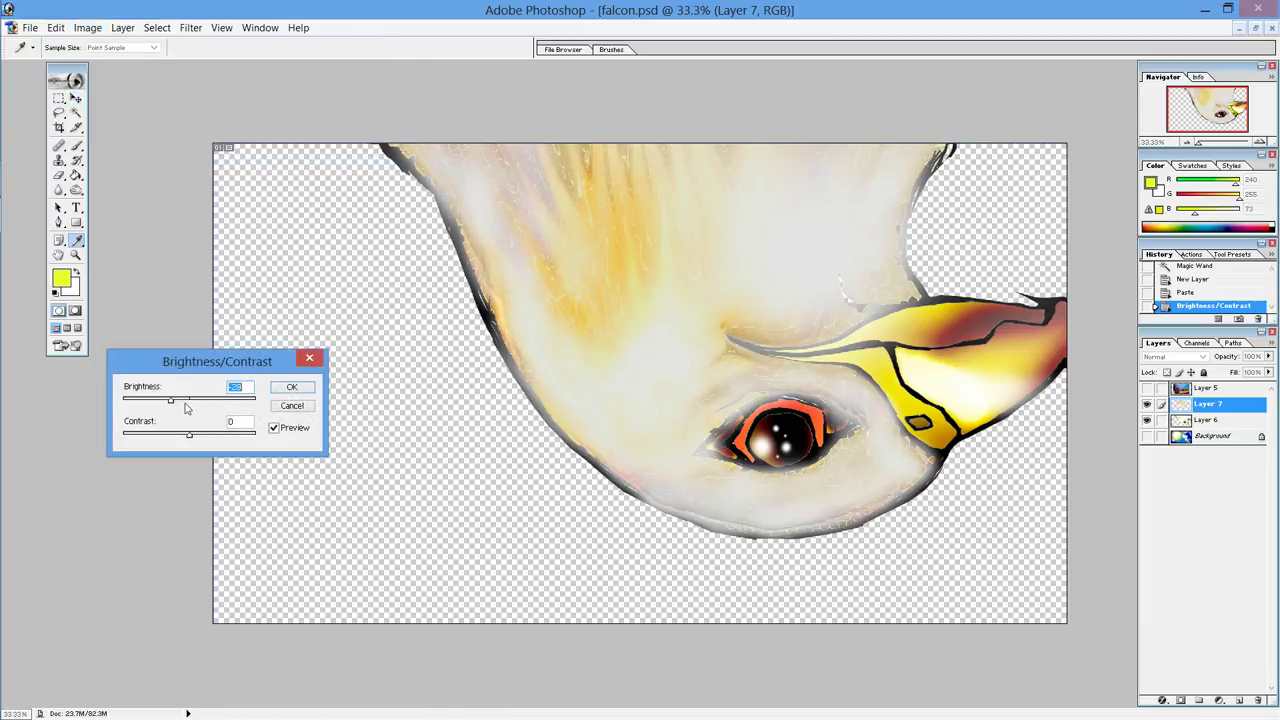
left_click(291, 387)
key("v")
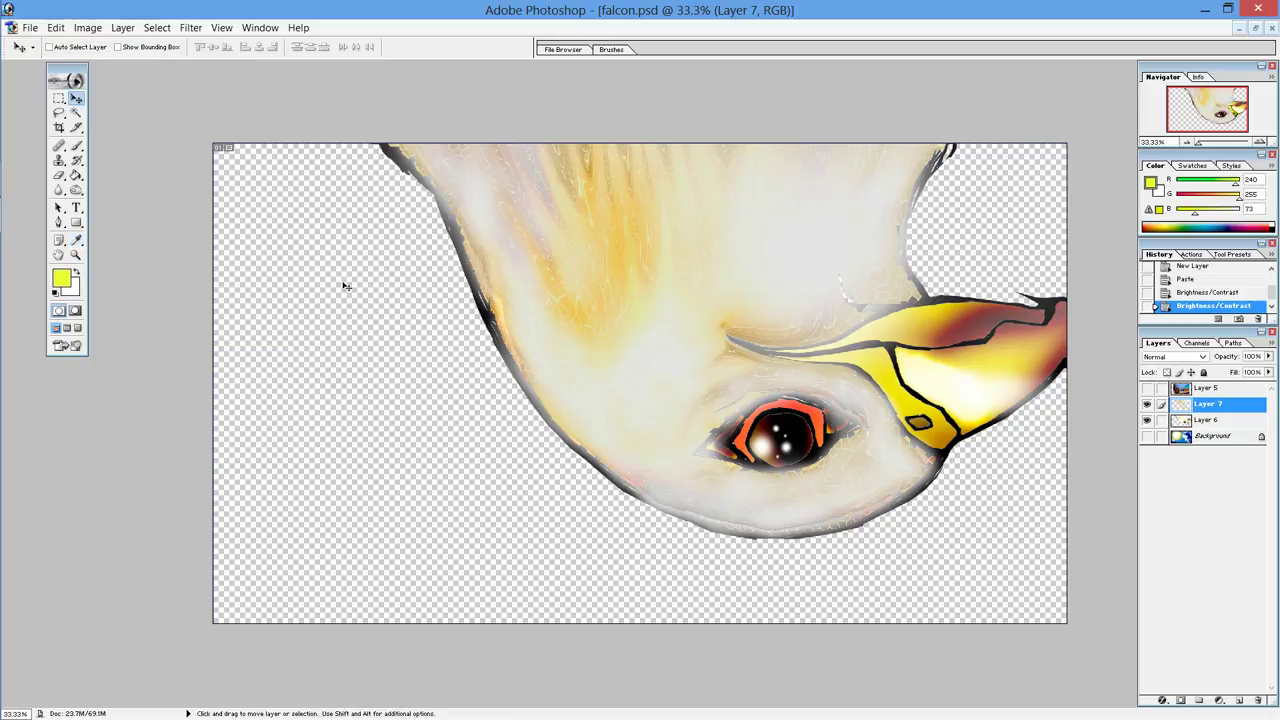
left_click(56, 27)
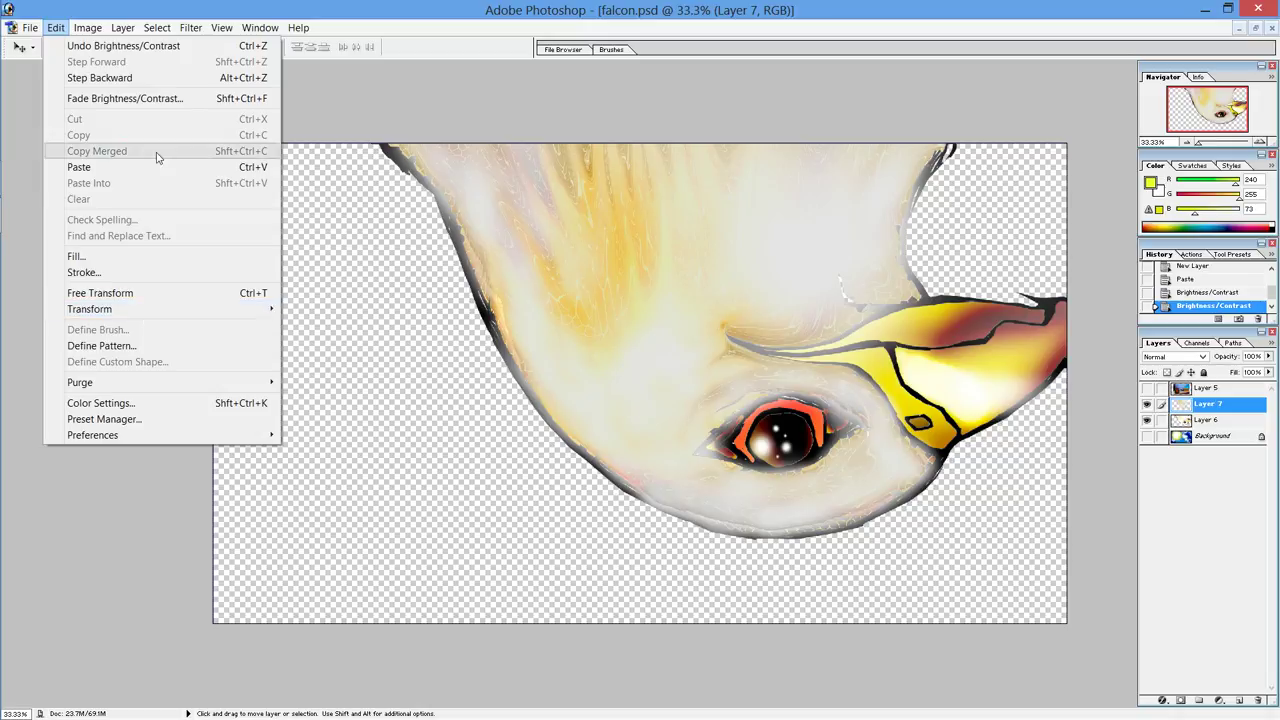
mouse_move(121, 66)
left_click(283, 188)
Step: Desaturate Layer 7's feathers fully grey with Hue/Saturation at -100
left_click_drag(205, 283, 168, 283)
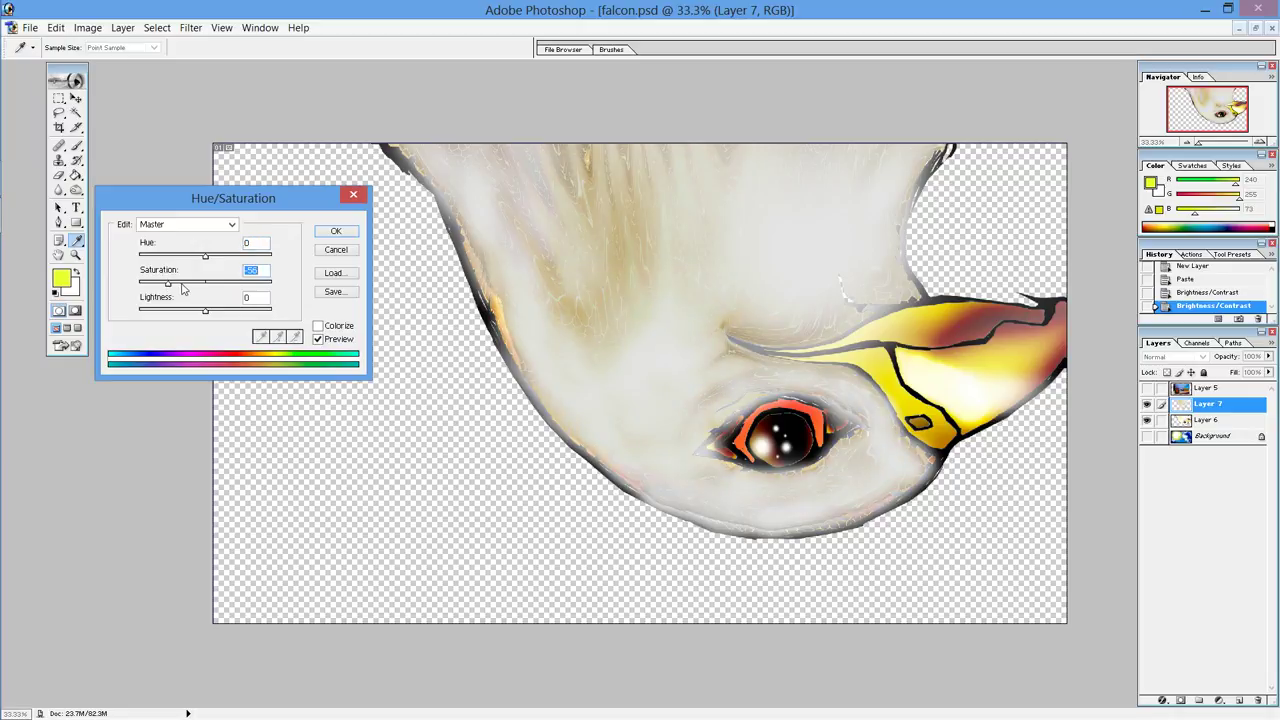
left_click_drag(167, 287, 148, 288)
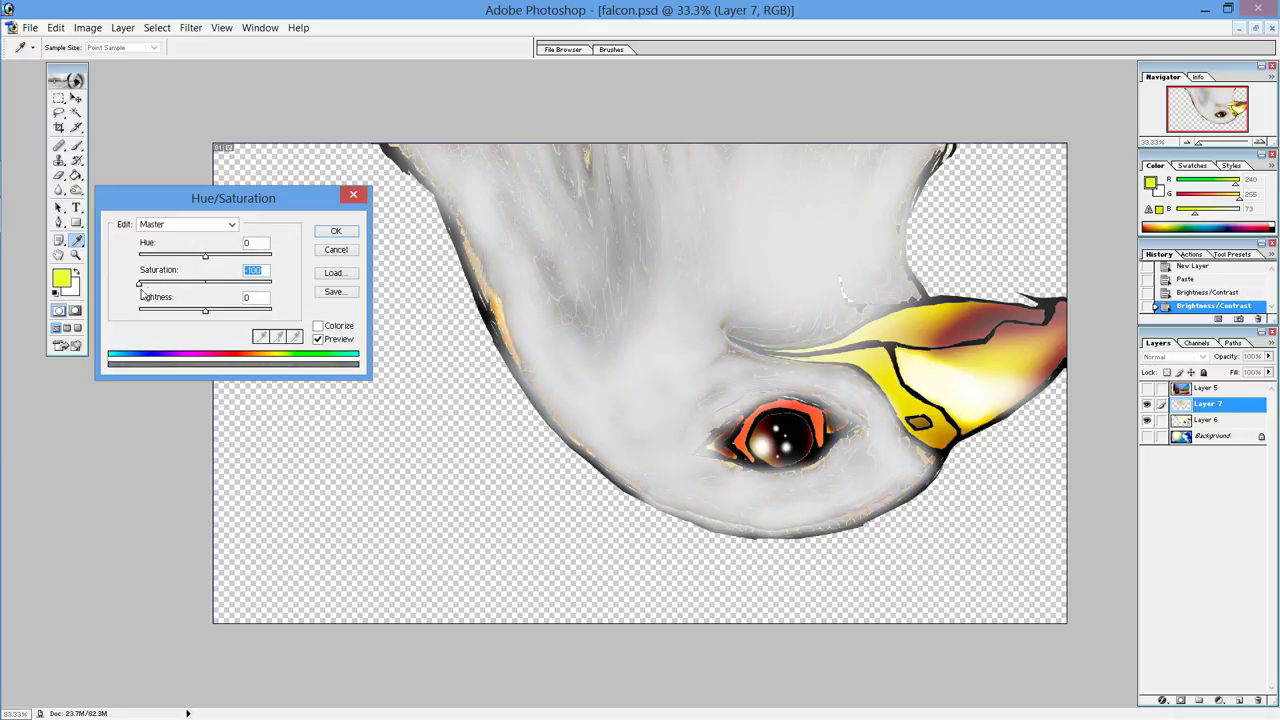
left_click(336, 233)
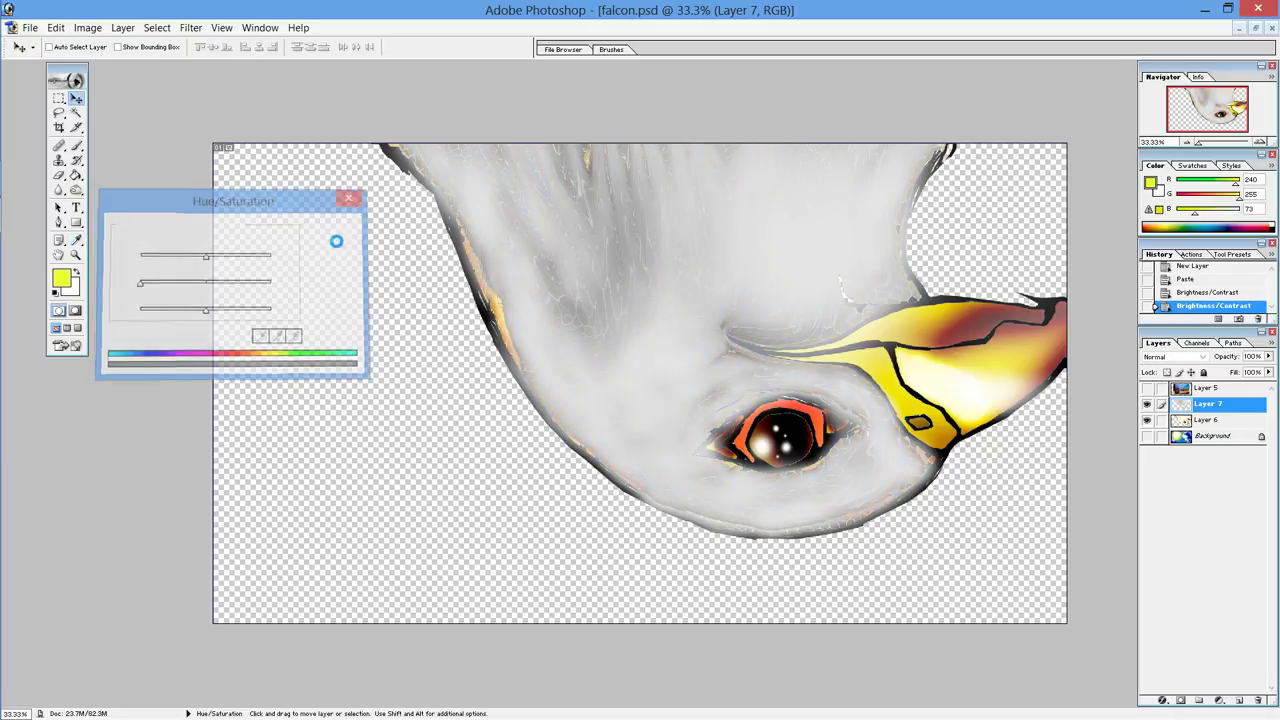
left_click(1268, 357)
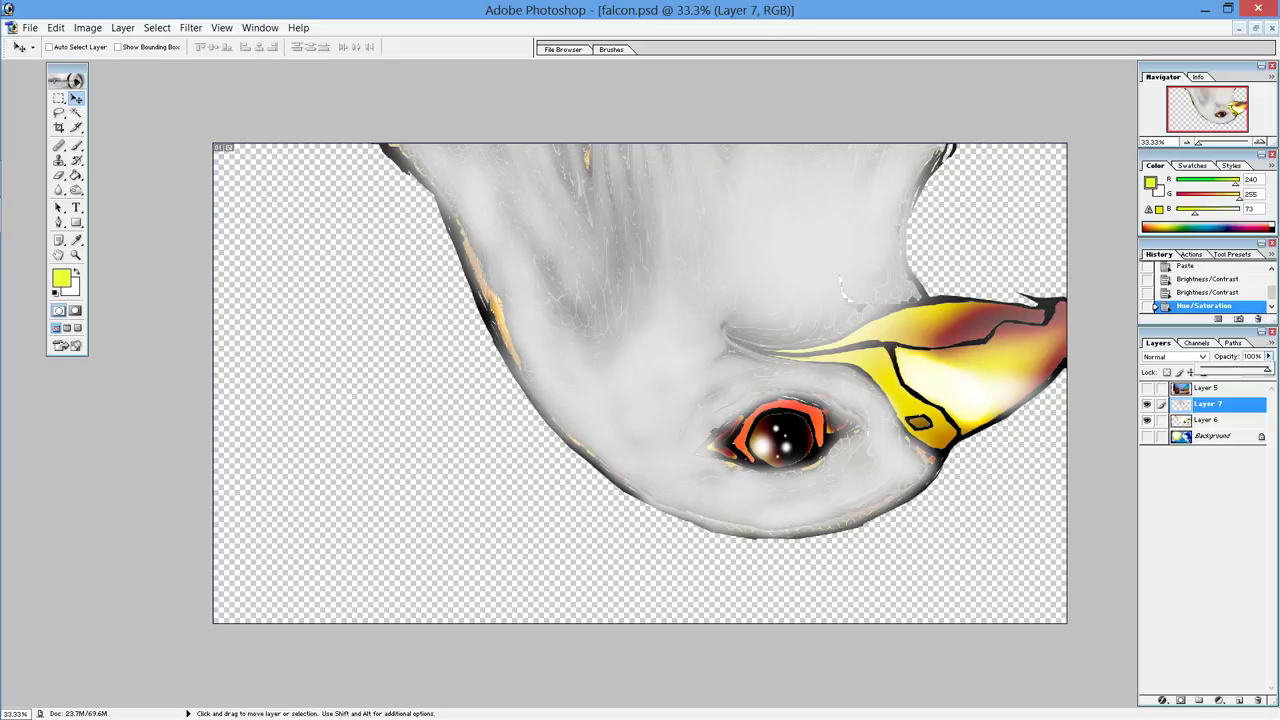
left_click(55, 27)
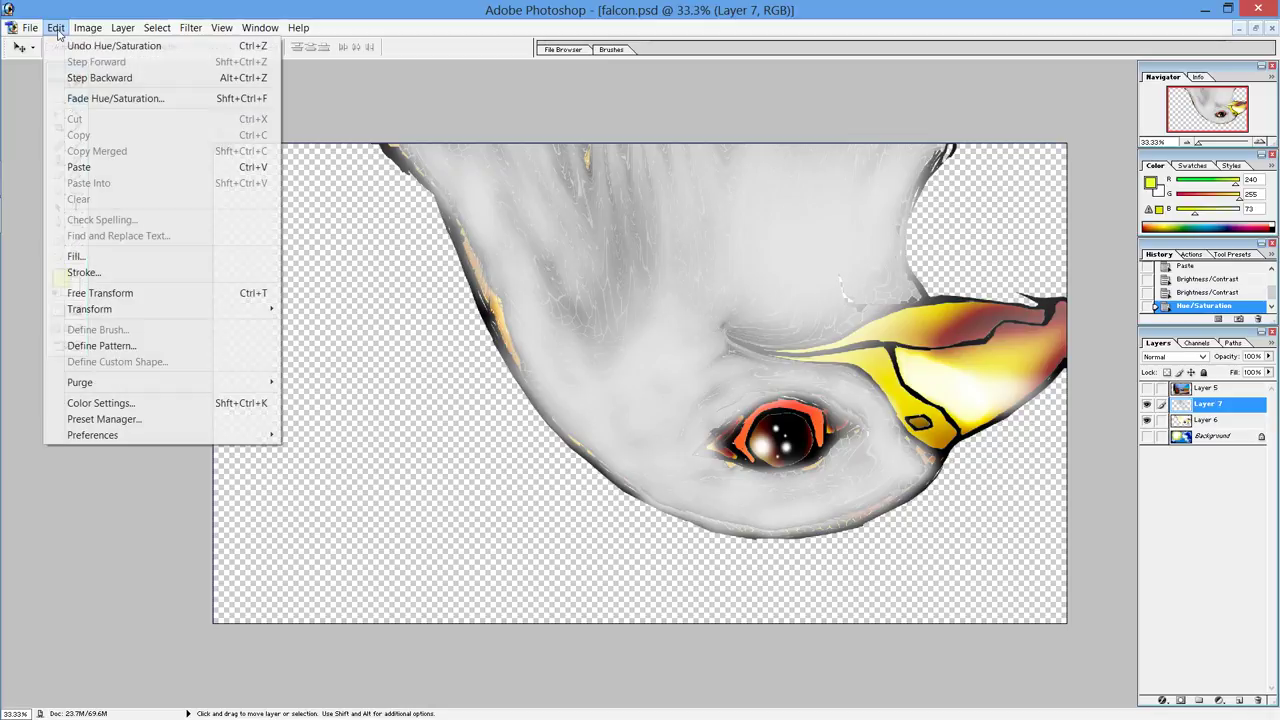
Step: Give the grey feathers Contrast +32 and slightly lower brightness
mouse_move(121, 66)
left_click(260, 162)
left_click_drag(189, 433, 224, 440)
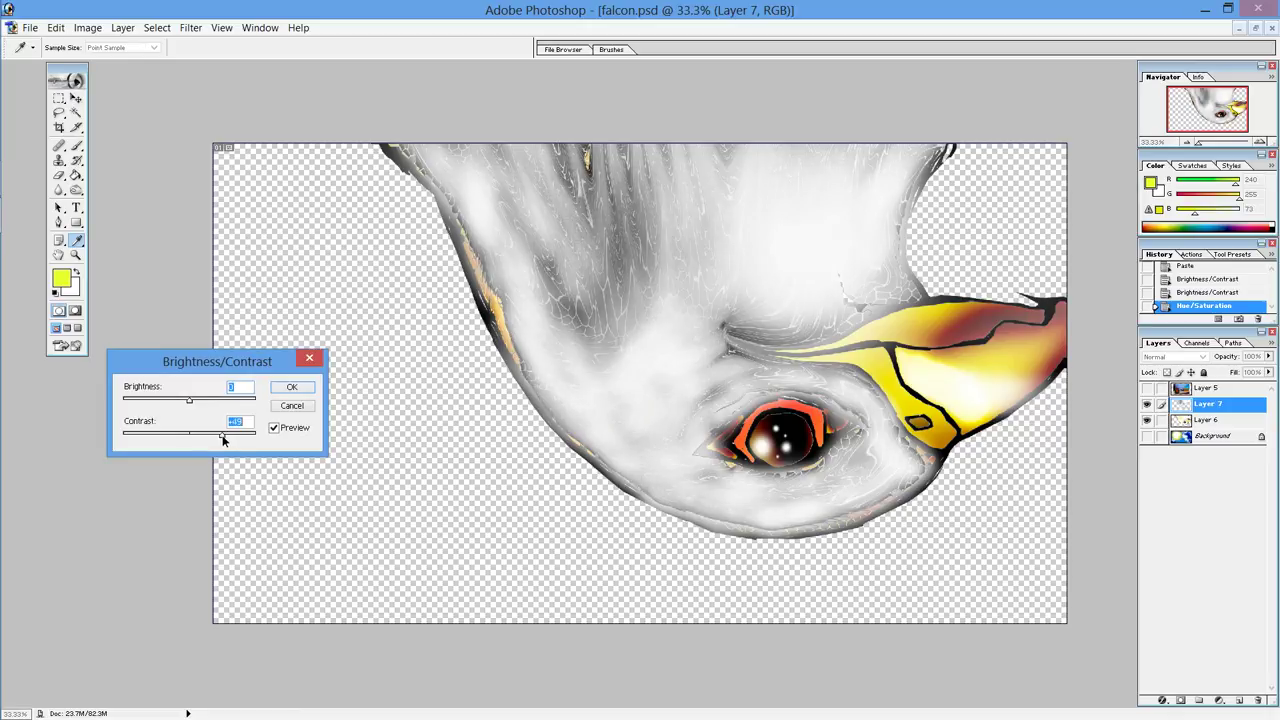
left_click_drag(223, 440, 213, 440)
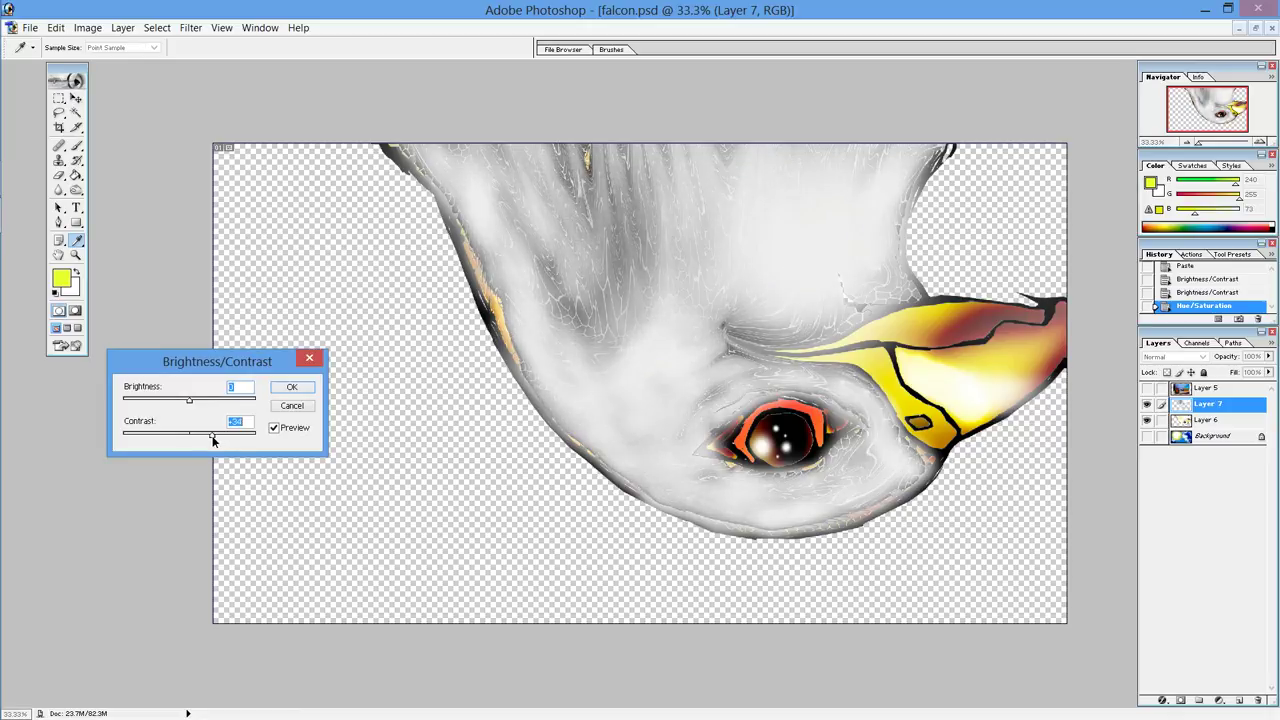
left_click_drag(189, 399, 179, 402)
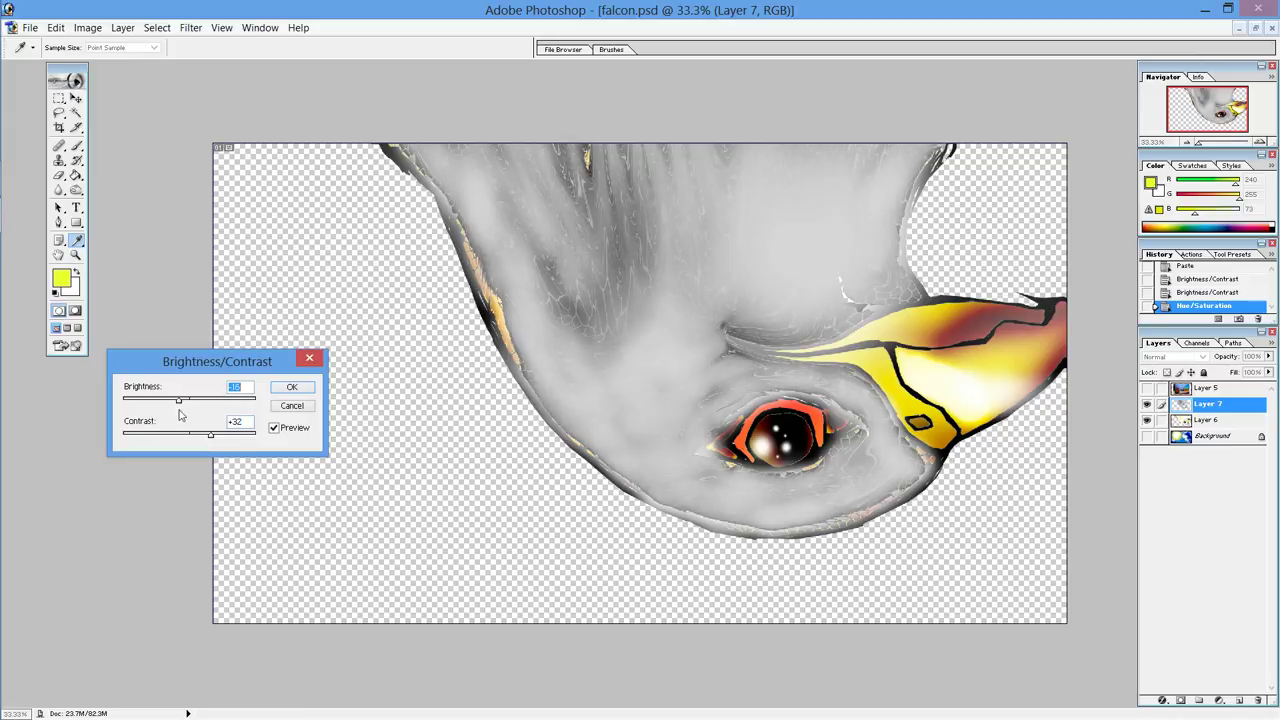
left_click(291, 387)
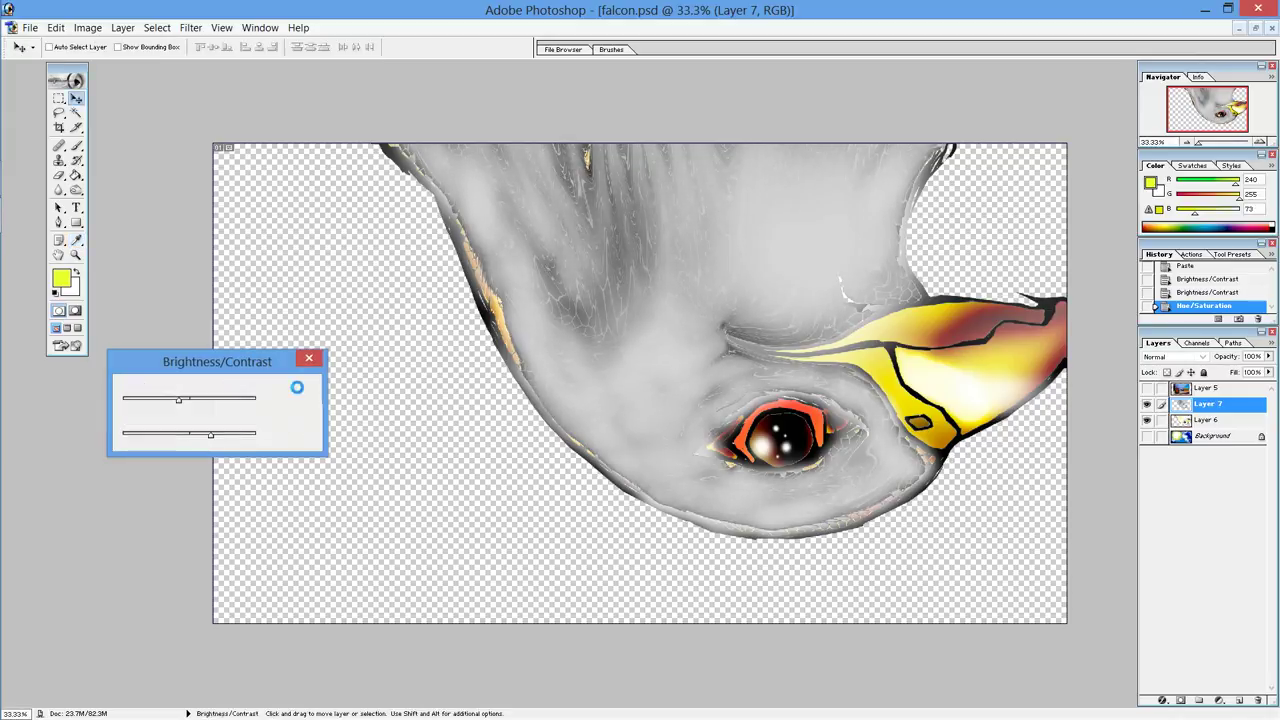
key("v")
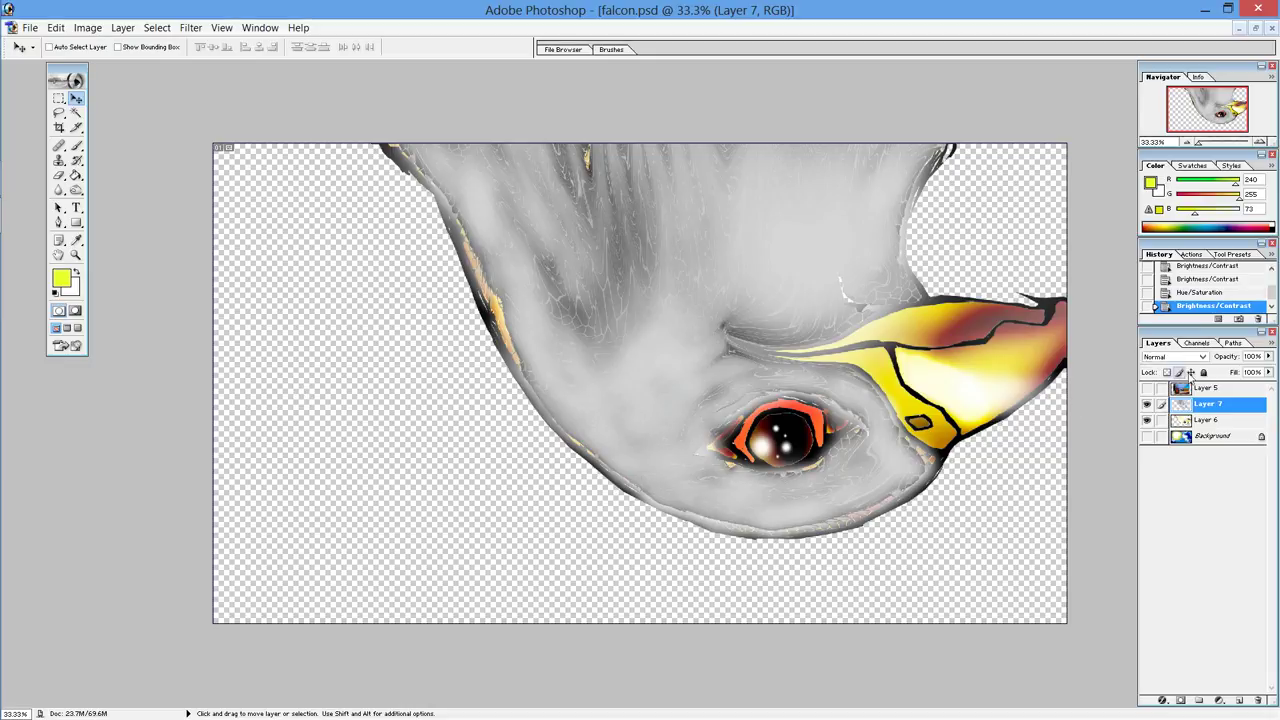
Step: Set Layer 7's opacity to 47% to blend with the colours below
left_click(1267, 357)
mouse_move(1240, 370)
left_mouse_down()
mouse_move(1228, 373)
mouse_move(1239, 371)
left_mouse_up()
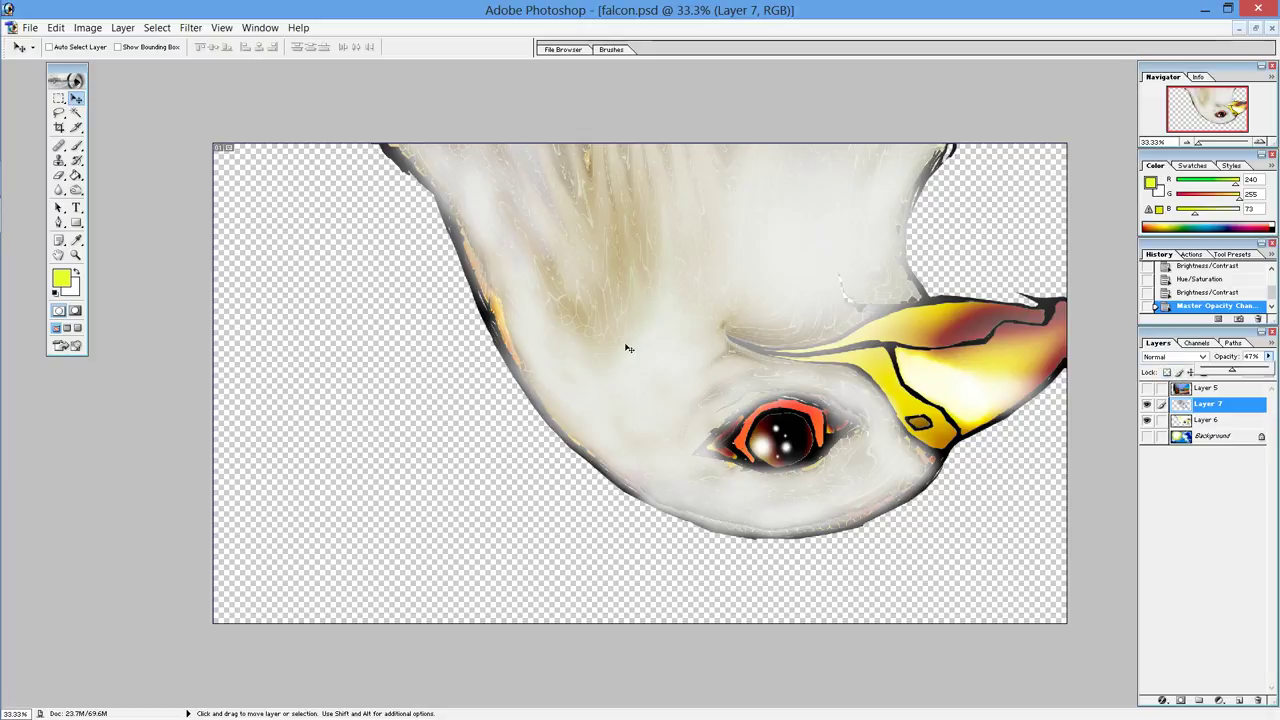
left_click_drag(75, 196, 105, 200)
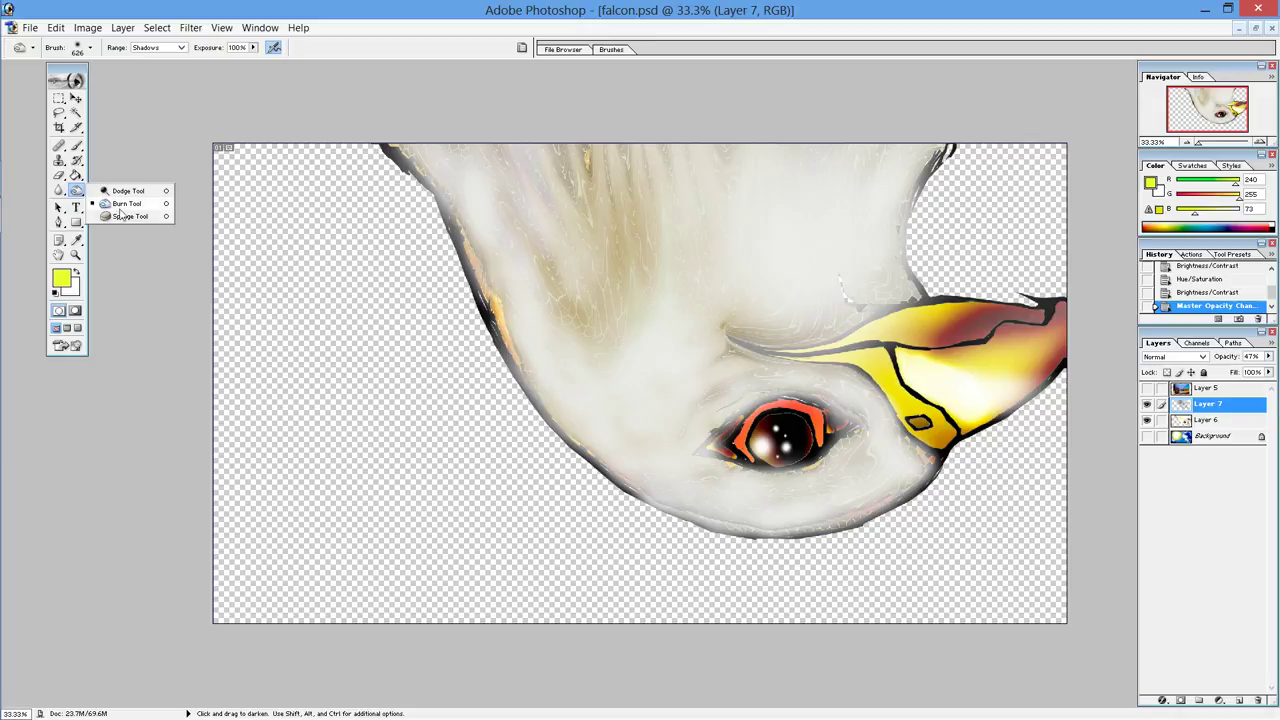
Step: Try burn strokes around the eye, undo some, and check the Layer 5 reference
mouse_move(551, 201)
left_mouse_down()
mouse_move(706, 210)
mouse_move(561, 211)
mouse_move(457, 129)
left_mouse_up()
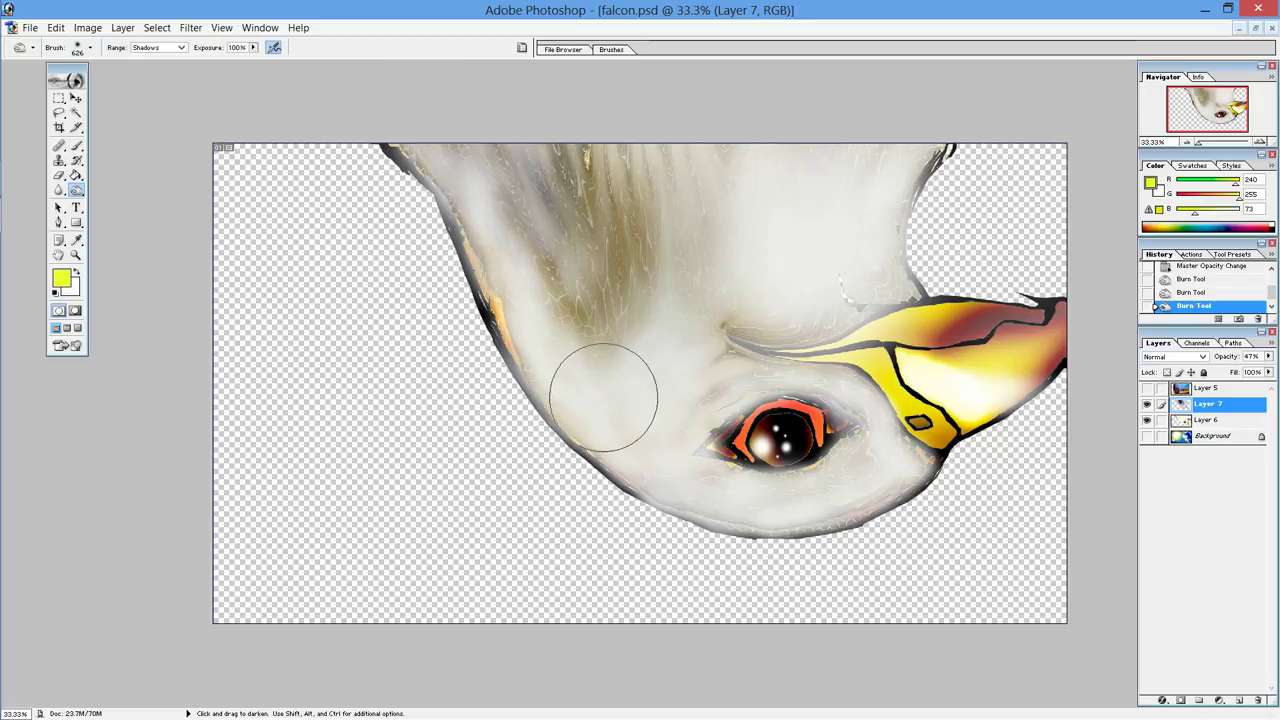
left_click_drag(610, 400, 688, 280)
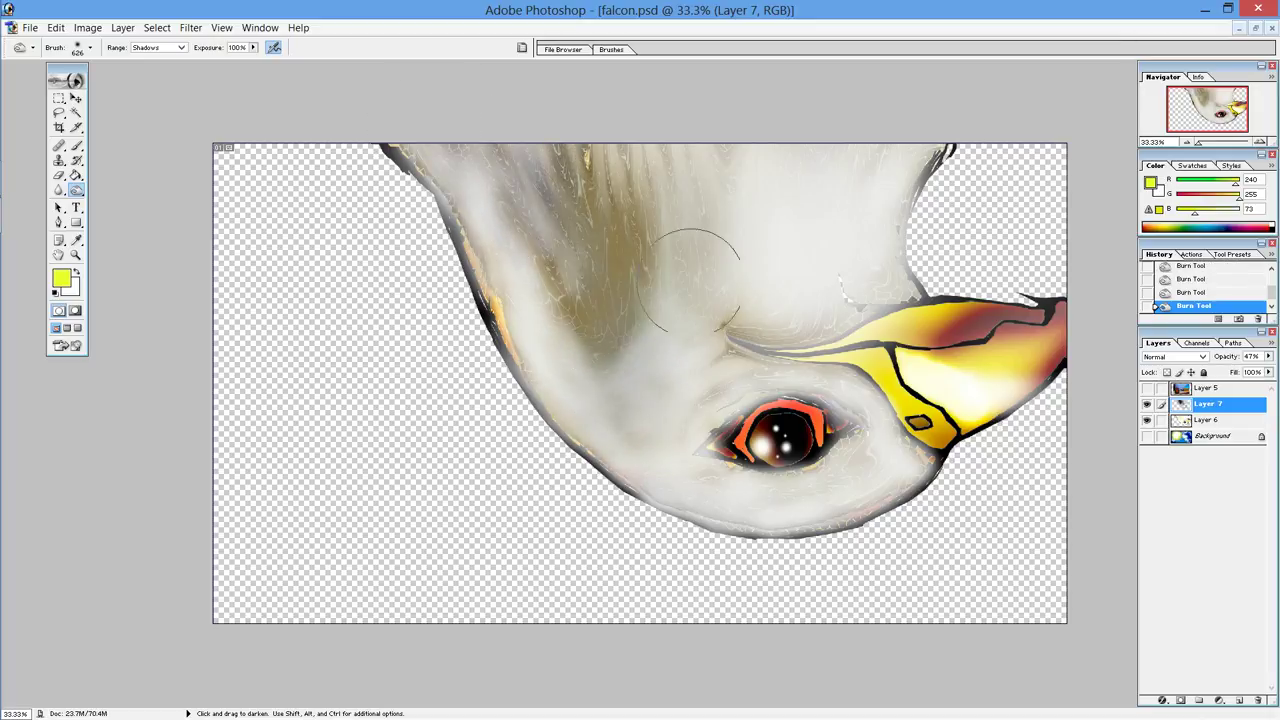
mouse_move(614, 300)
left_mouse_down()
mouse_move(628, 290)
mouse_move(605, 315)
left_mouse_up()
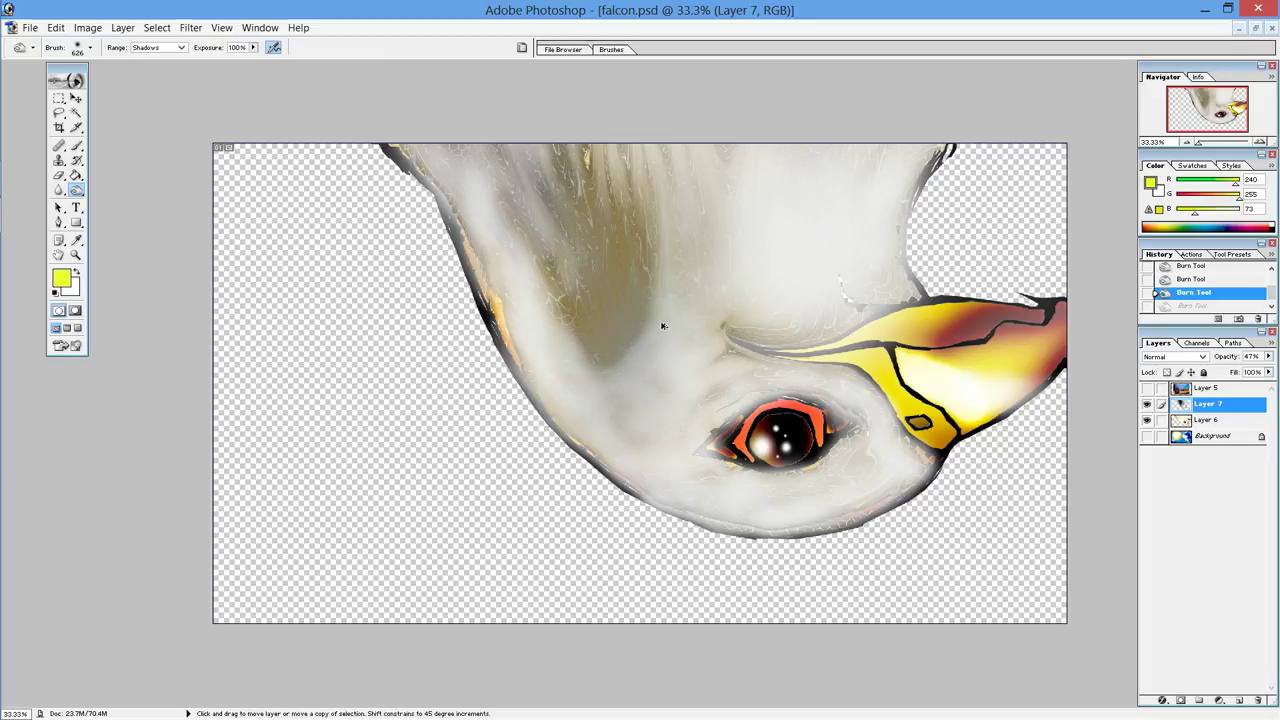
key("ctrl+alt+z")
key("ctrl+alt+z")
key("ctrl+alt+z")
key("ctrl+alt+z")
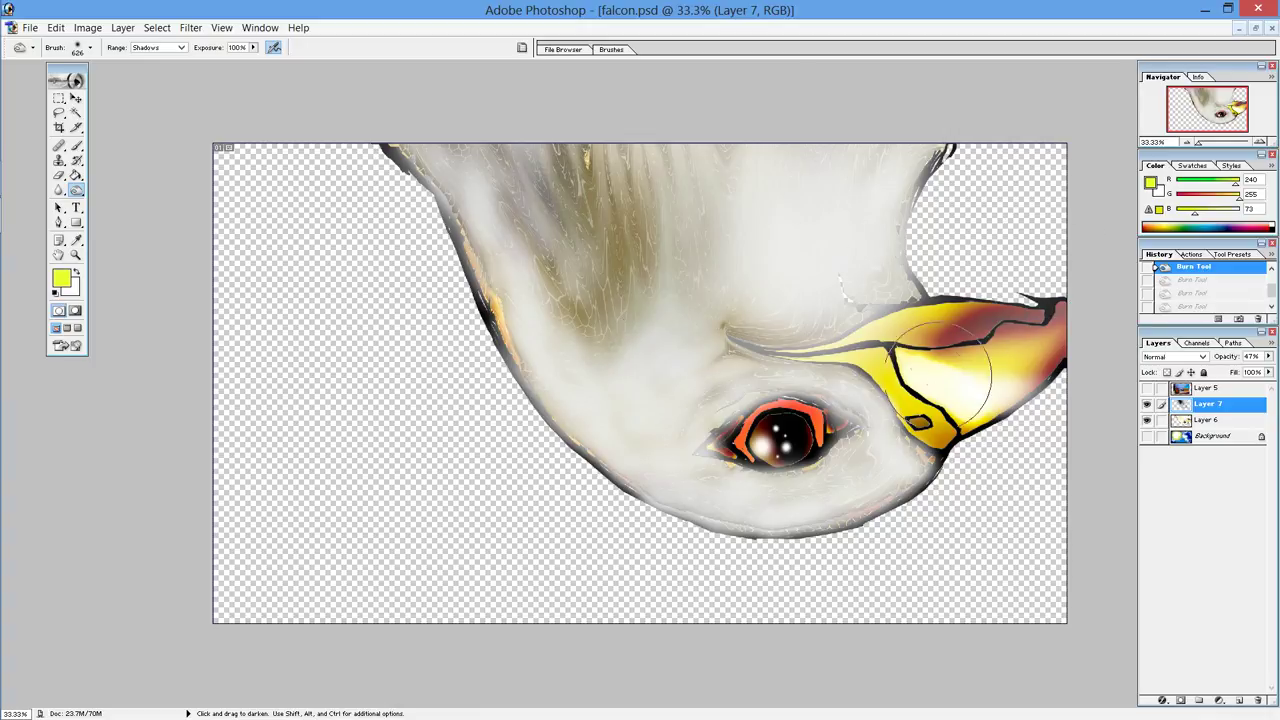
left_click_drag(763, 518, 857, 430)
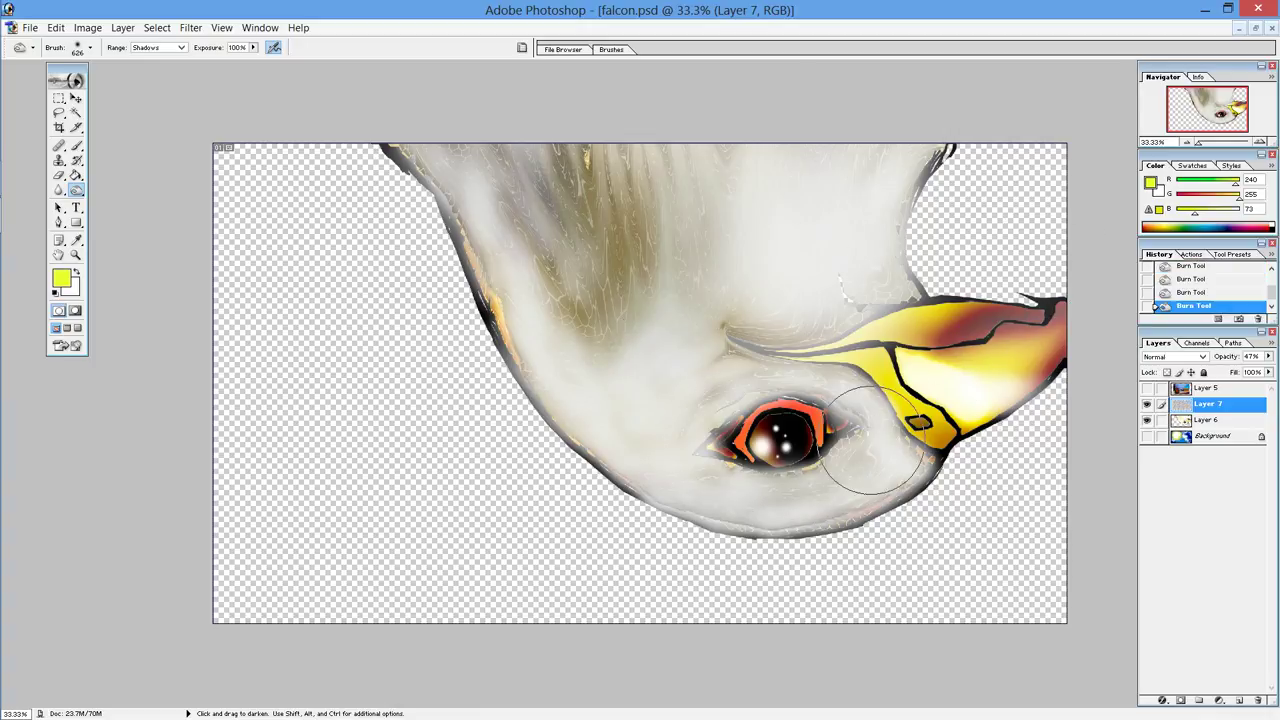
left_click(1147, 388)
left_click(1147, 388)
Step: Darken the grey feathers above the beak, near the eye and across the upper head
mouse_move(918, 275)
left_mouse_down()
mouse_move(871, 243)
mouse_move(948, 227)
left_mouse_up()
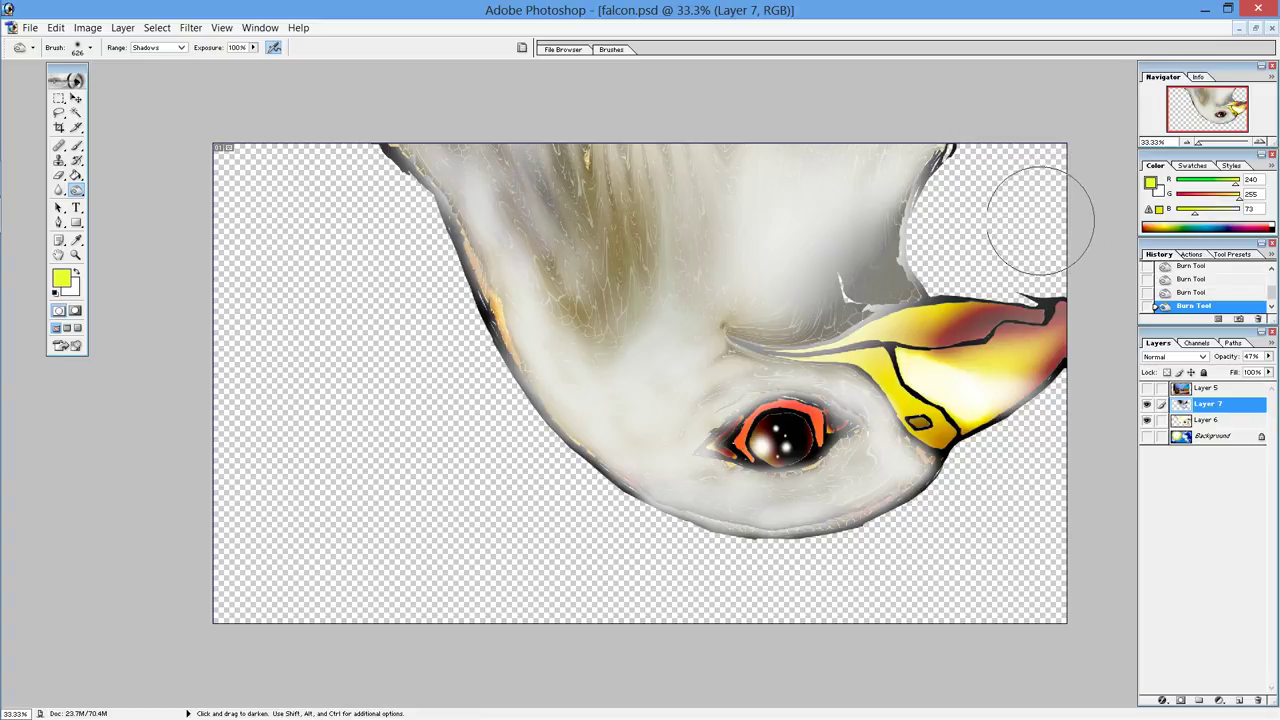
left_click_drag(1035, 255, 968, 355)
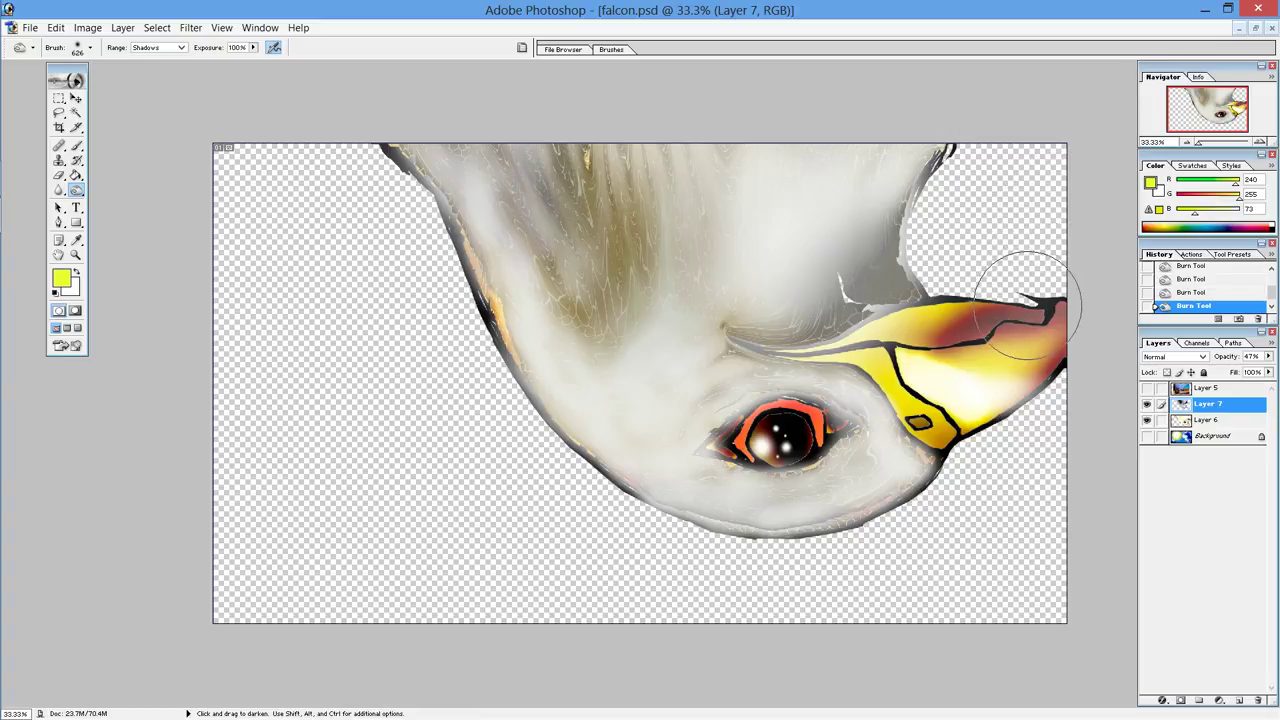
left_click_drag(780, 470, 700, 380)
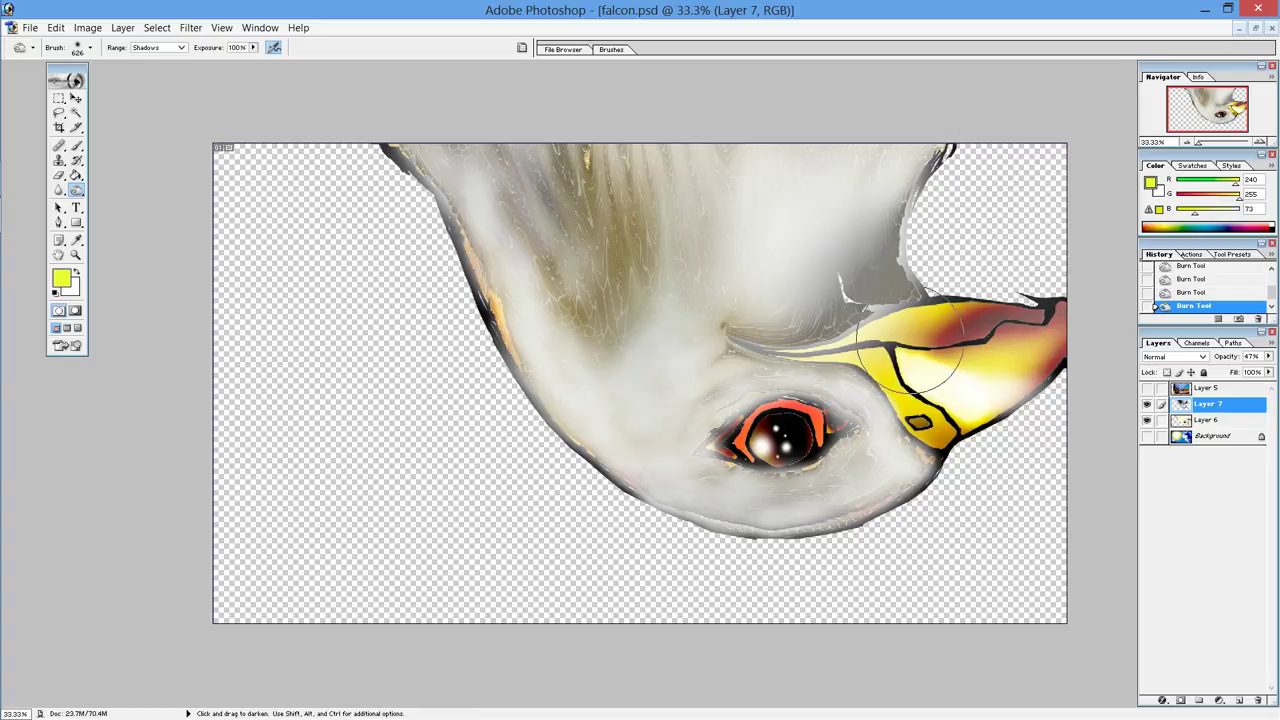
left_click_drag(746, 311, 634, 128)
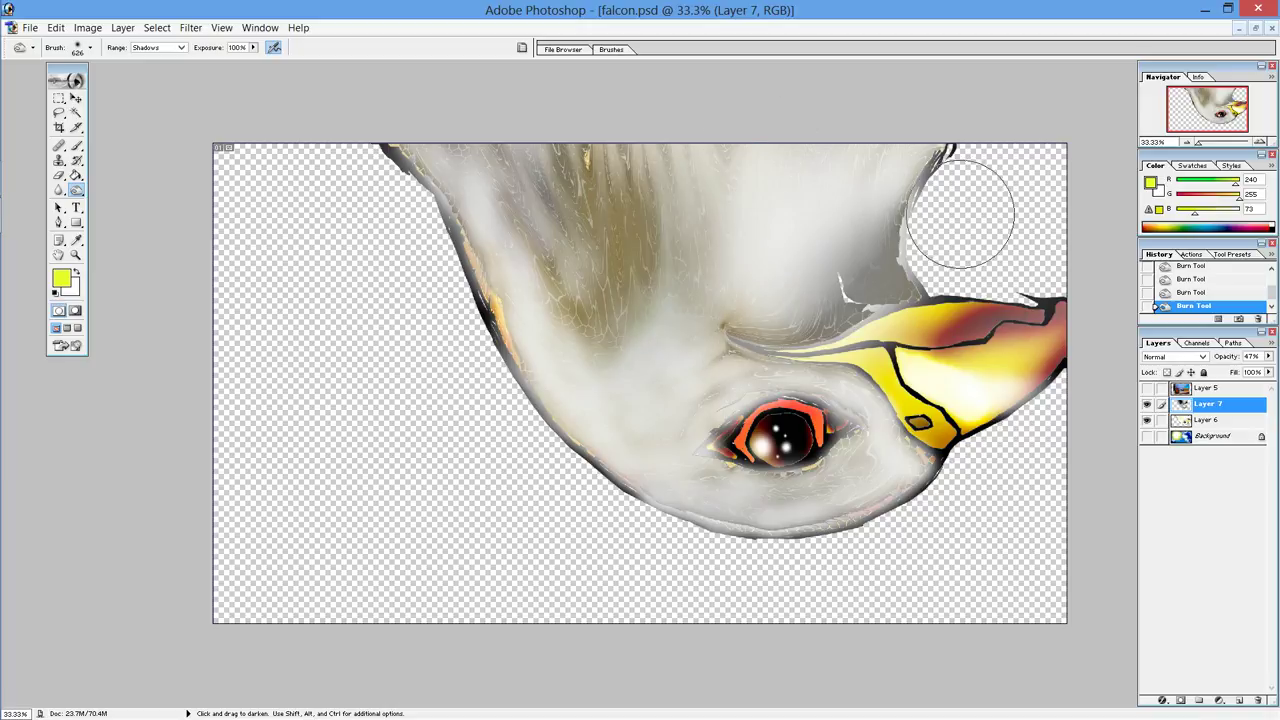
left_click_drag(728, 186, 728, 230)
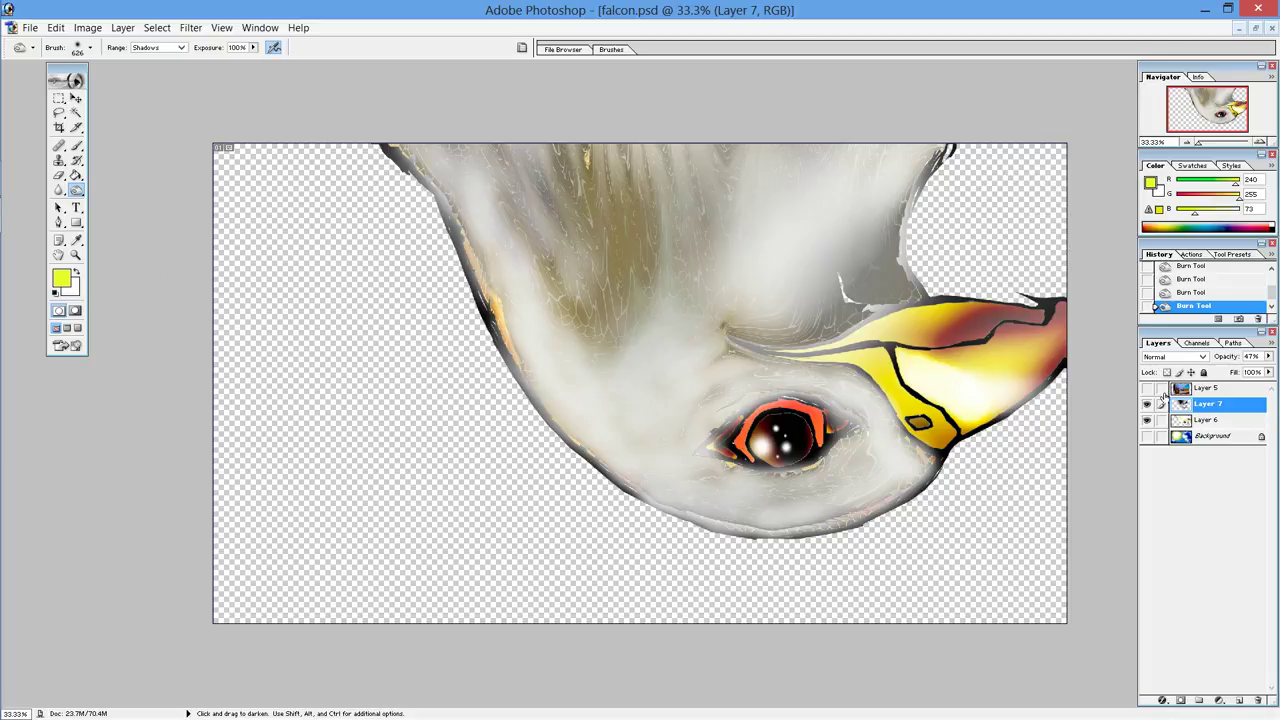
Step: Lower saturation to about -88 in Hue/Saturation
left_click(56, 30)
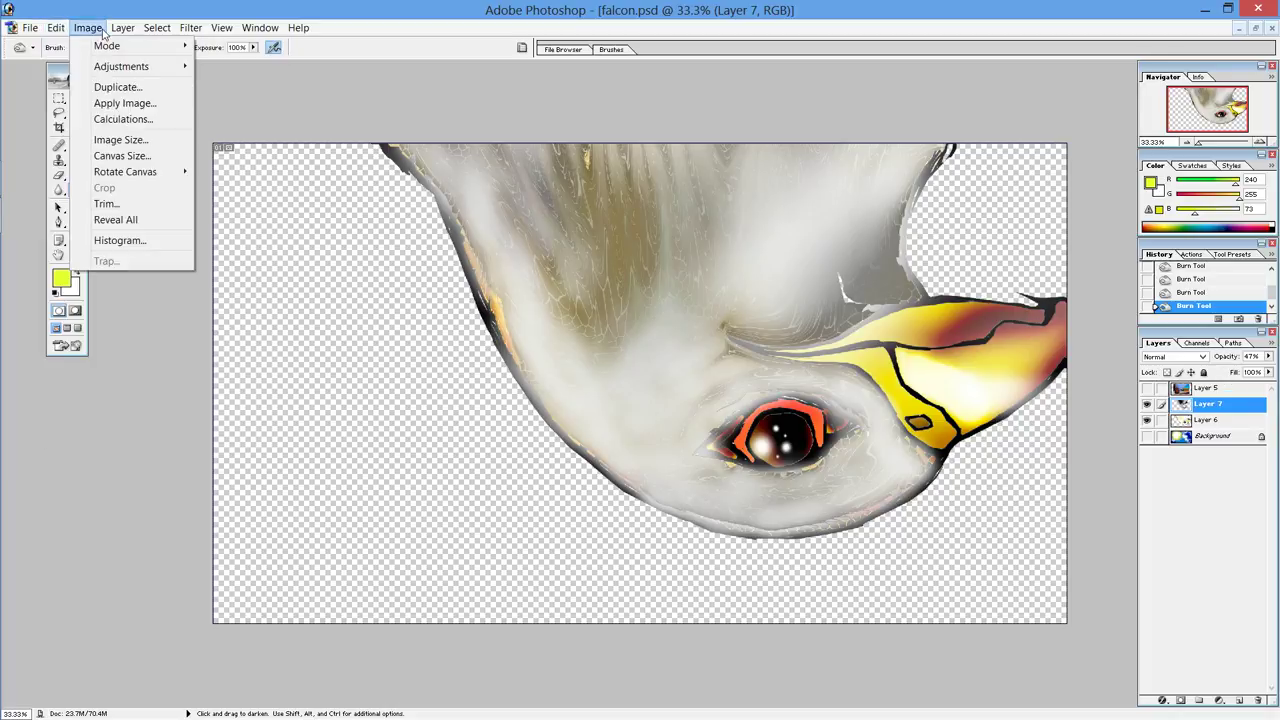
mouse_move(121, 66)
left_click(250, 199)
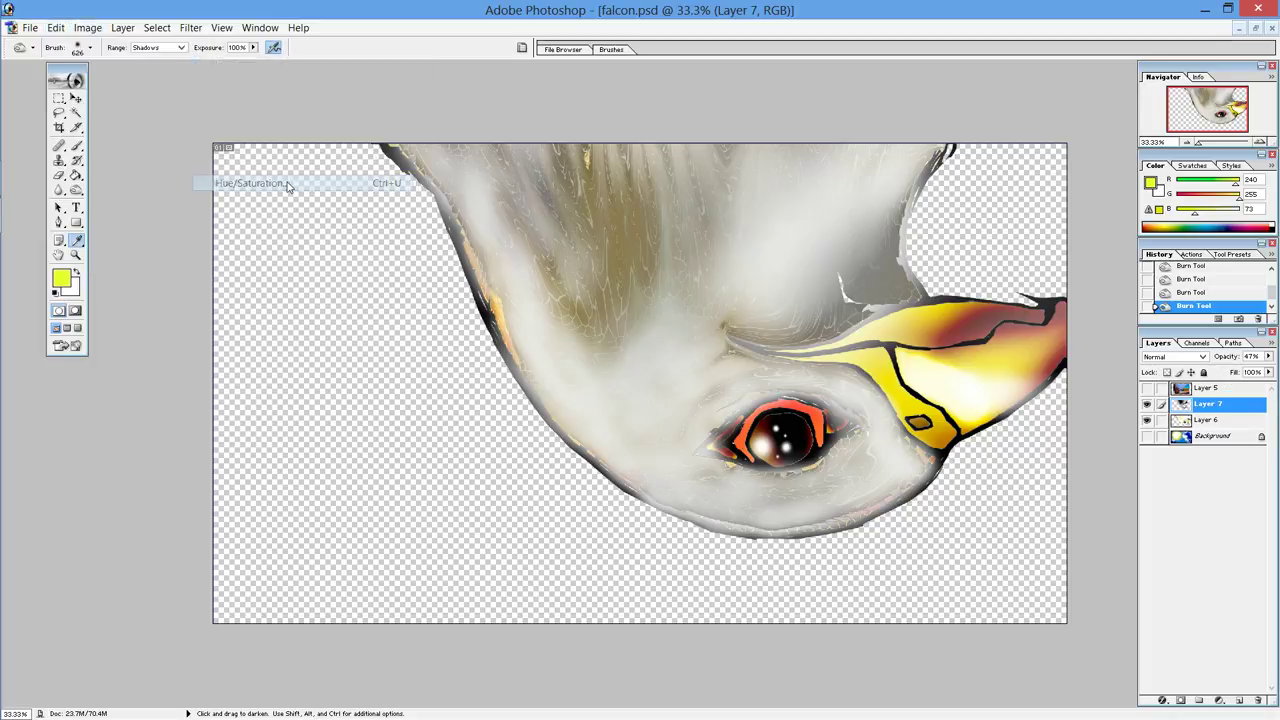
left_click_drag(205, 285, 130, 278)
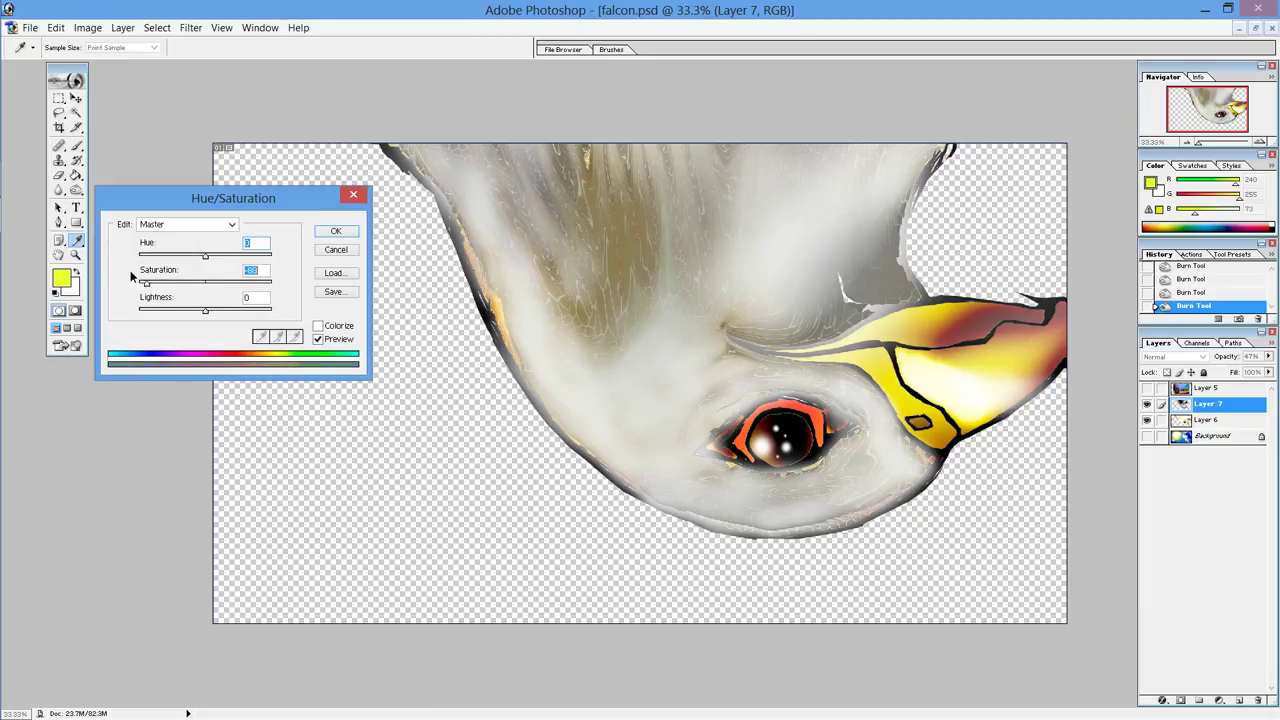
Step: Close Hue/Saturation and burn an orange-brown patch into Layer 6's upper-left head feathers
left_click(338, 250)
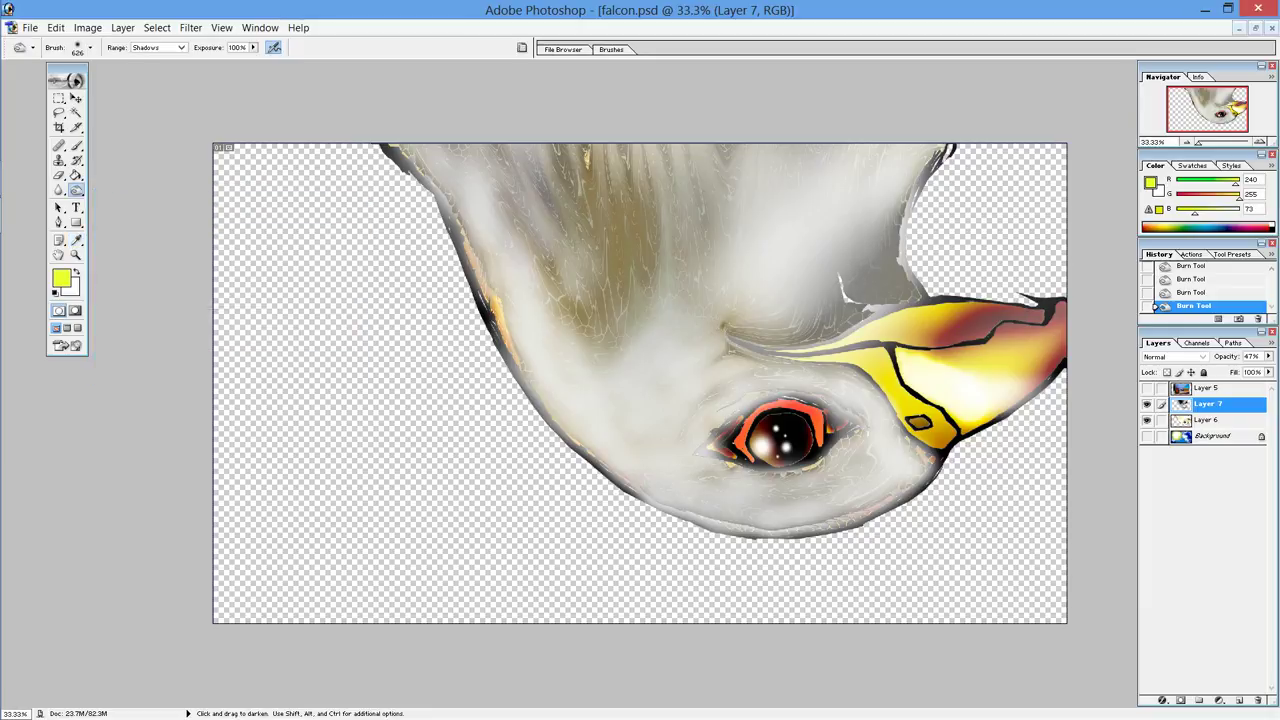
left_click(1180, 422)
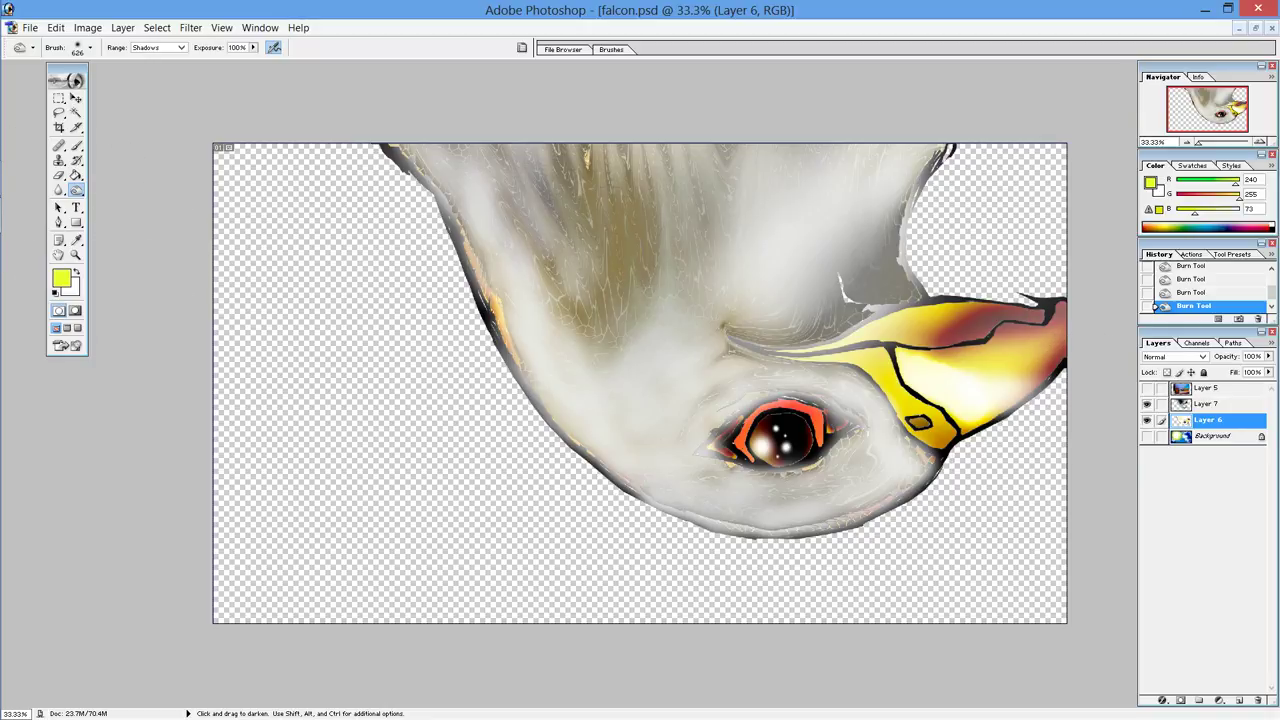
left_click_drag(608, 308, 625, 268)
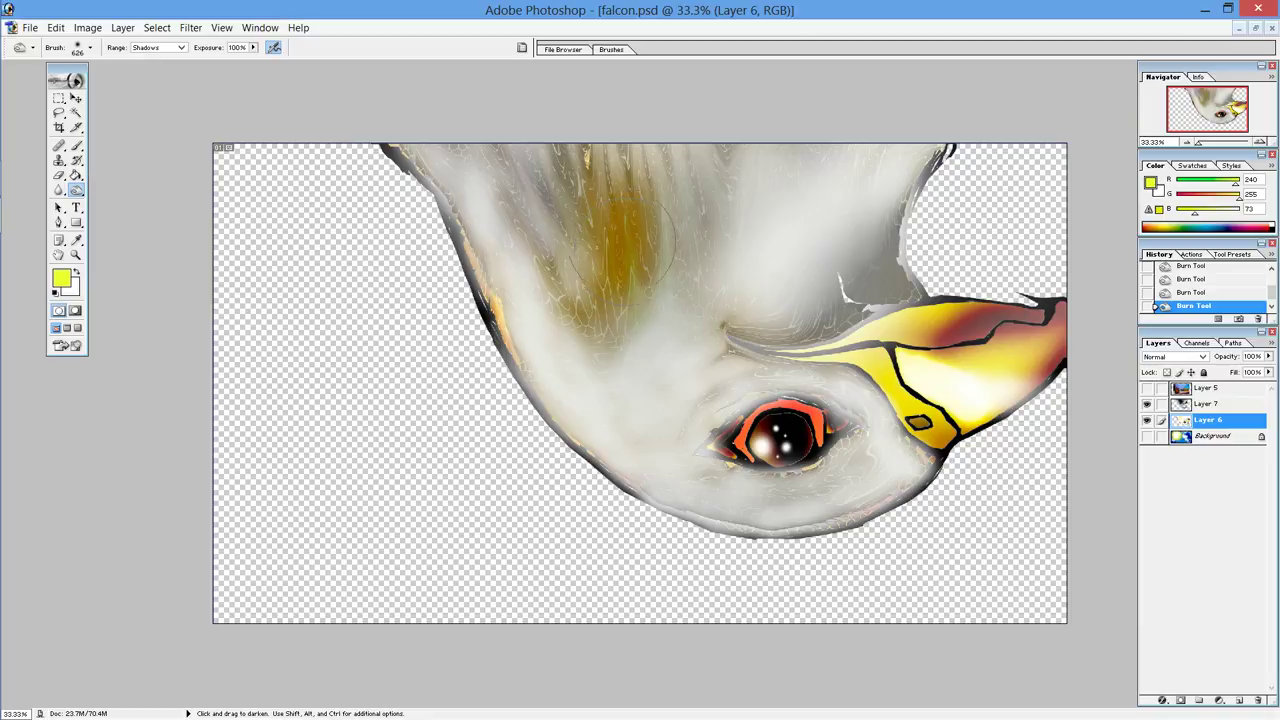
left_click_drag(600, 314, 622, 228)
left_click_drag(607, 342, 623, 178)
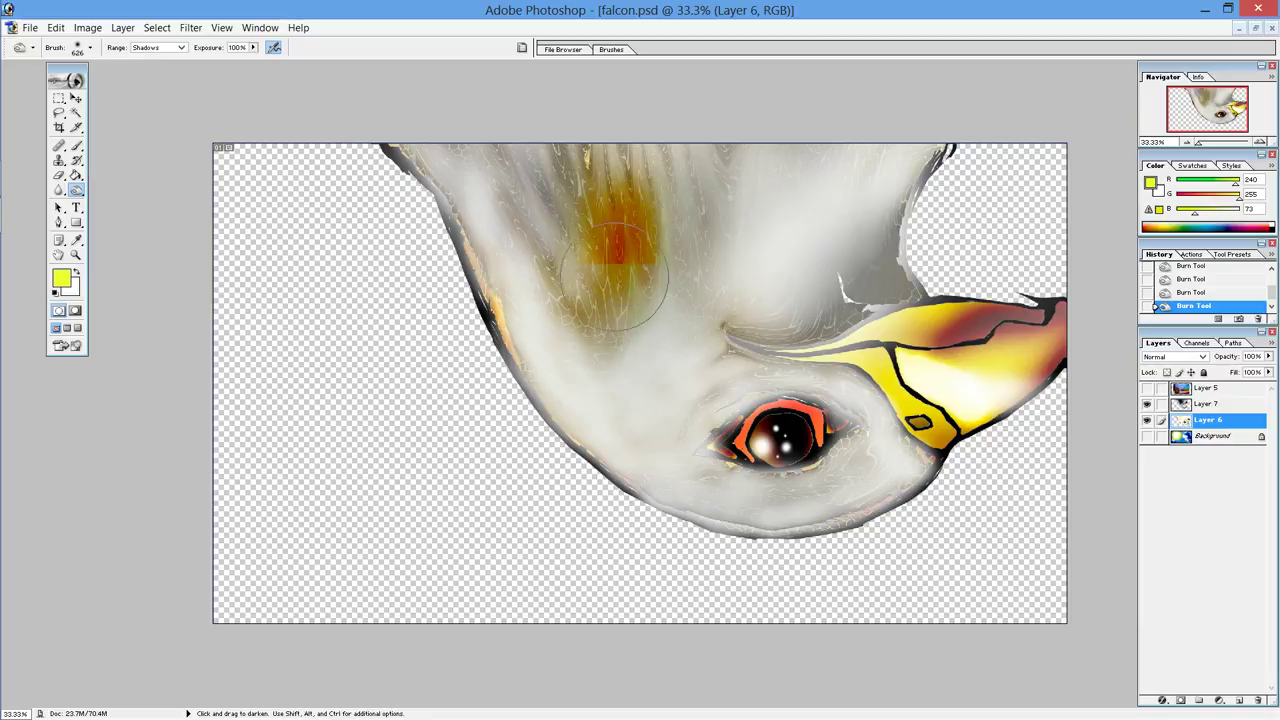
left_click_drag(608, 380, 632, 176)
Step: Step back and forth through the burn history to compare the head patch
key("ctrl+z")
key("ctrl+alt+z")
key("ctrl+alt+z")
key("ctrl+alt+z")
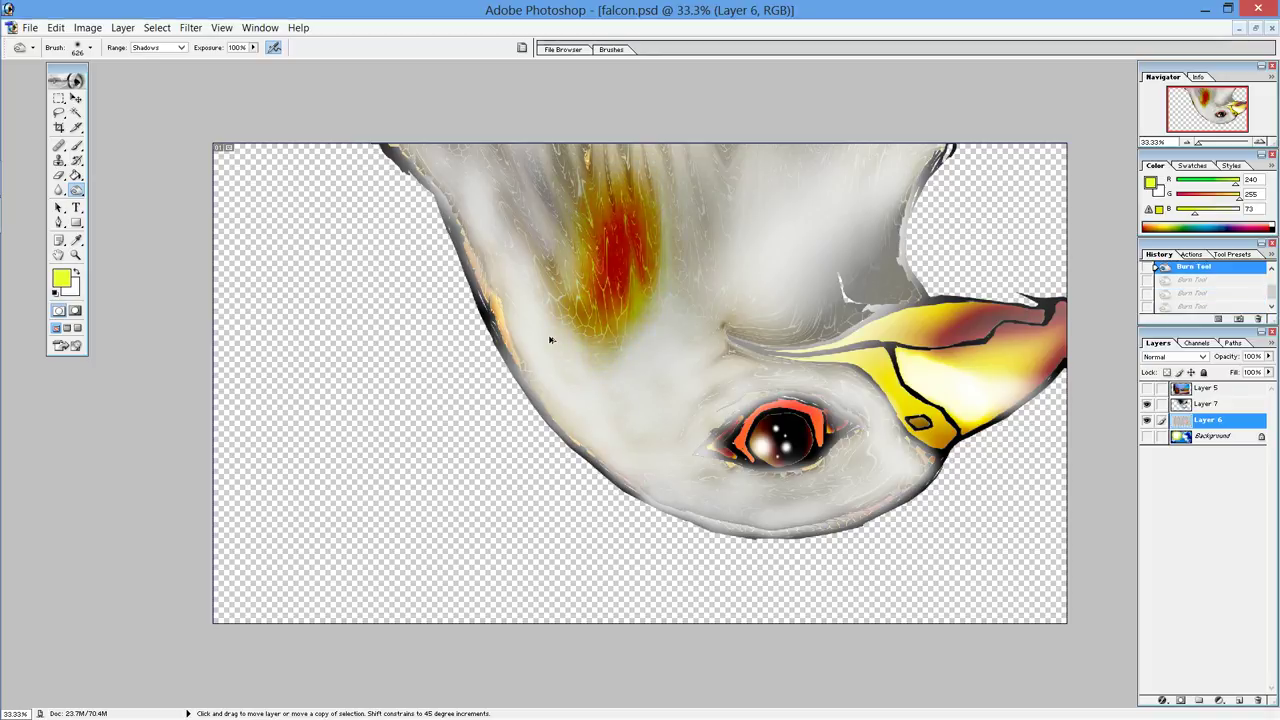
key("ctrl+alt+z")
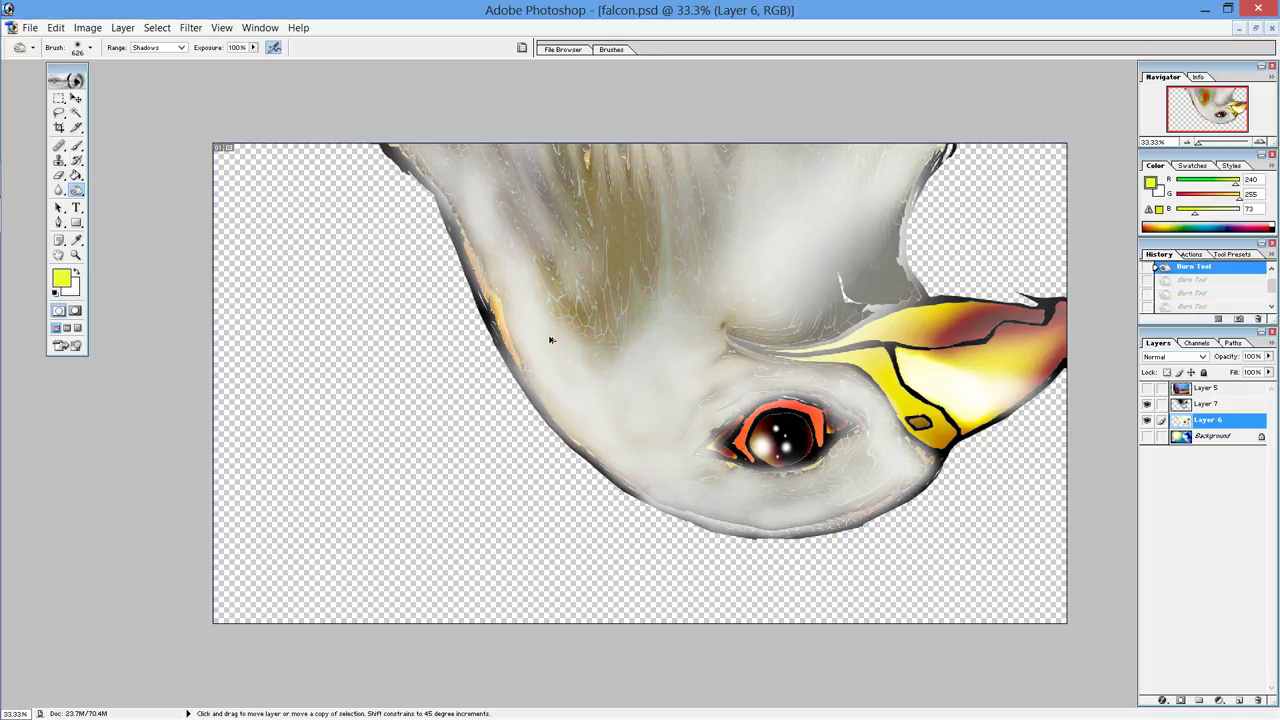
key("ctrl+alt+z")
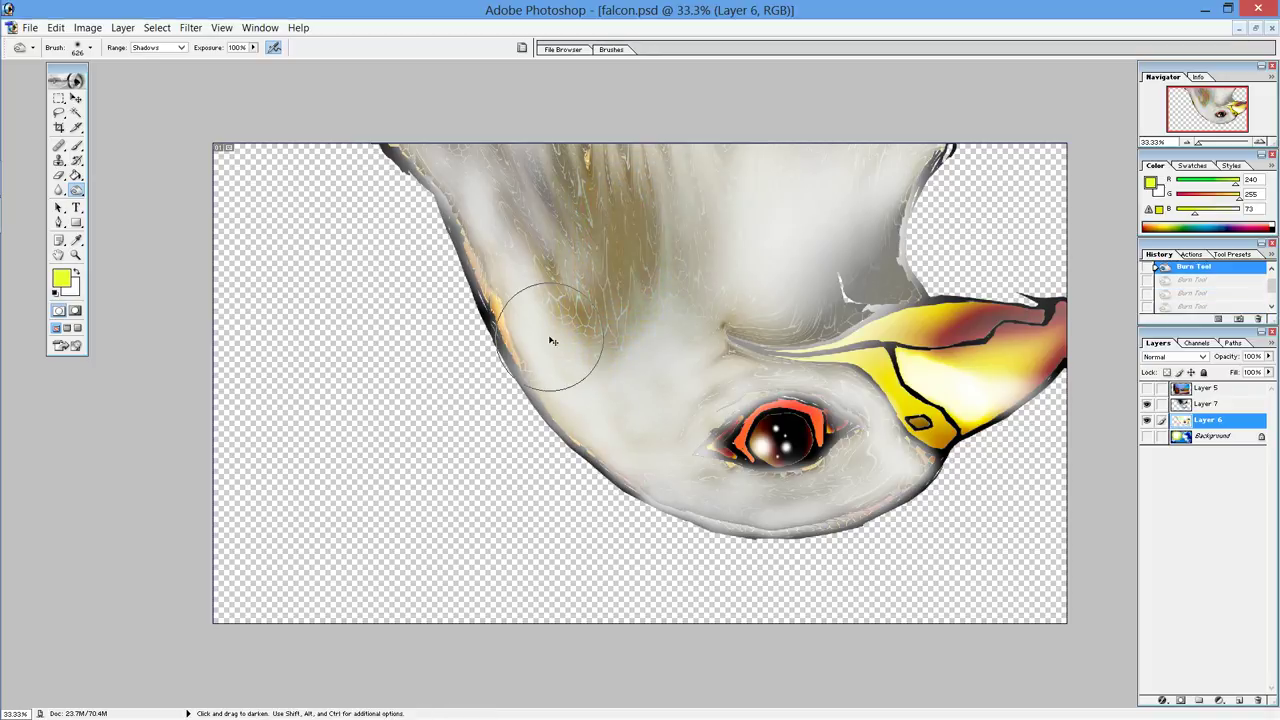
key("ctrl+shift+z")
key("ctrl+shift+z")
key("ctrl+alt+z")
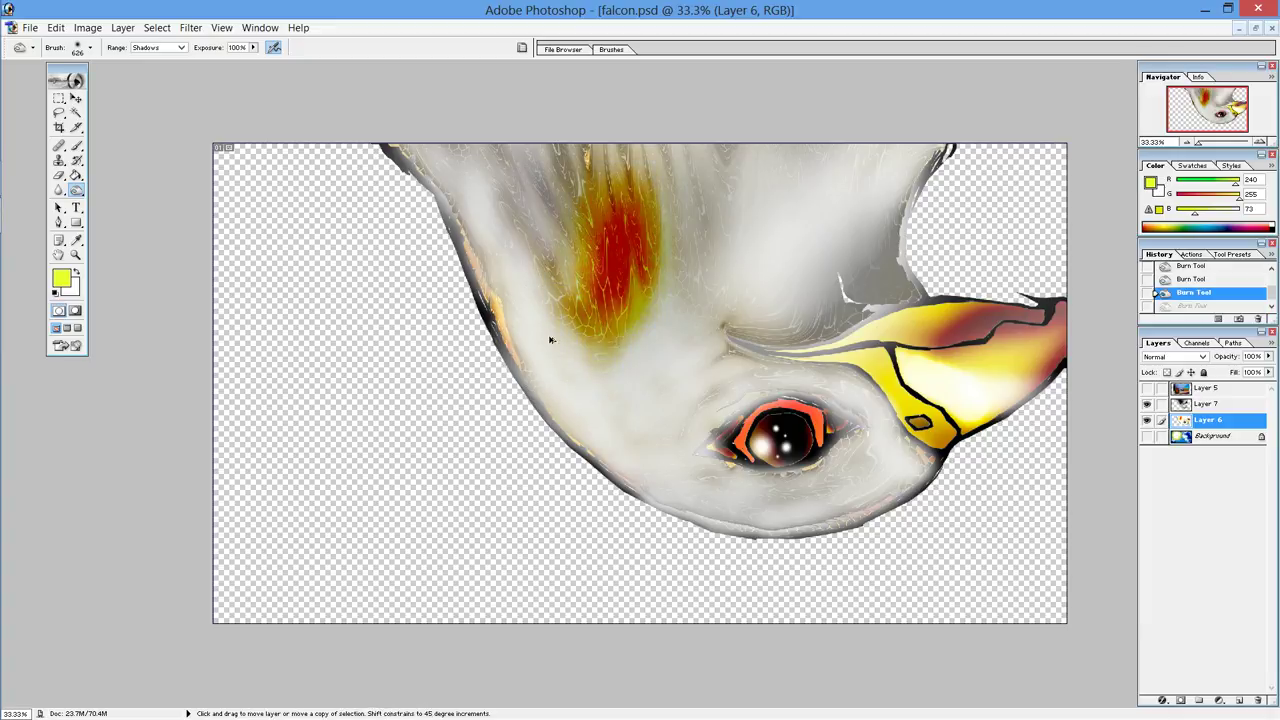
key("ctrl+alt+z")
key("ctrl+alt+z")
key("ctrl+alt+z")
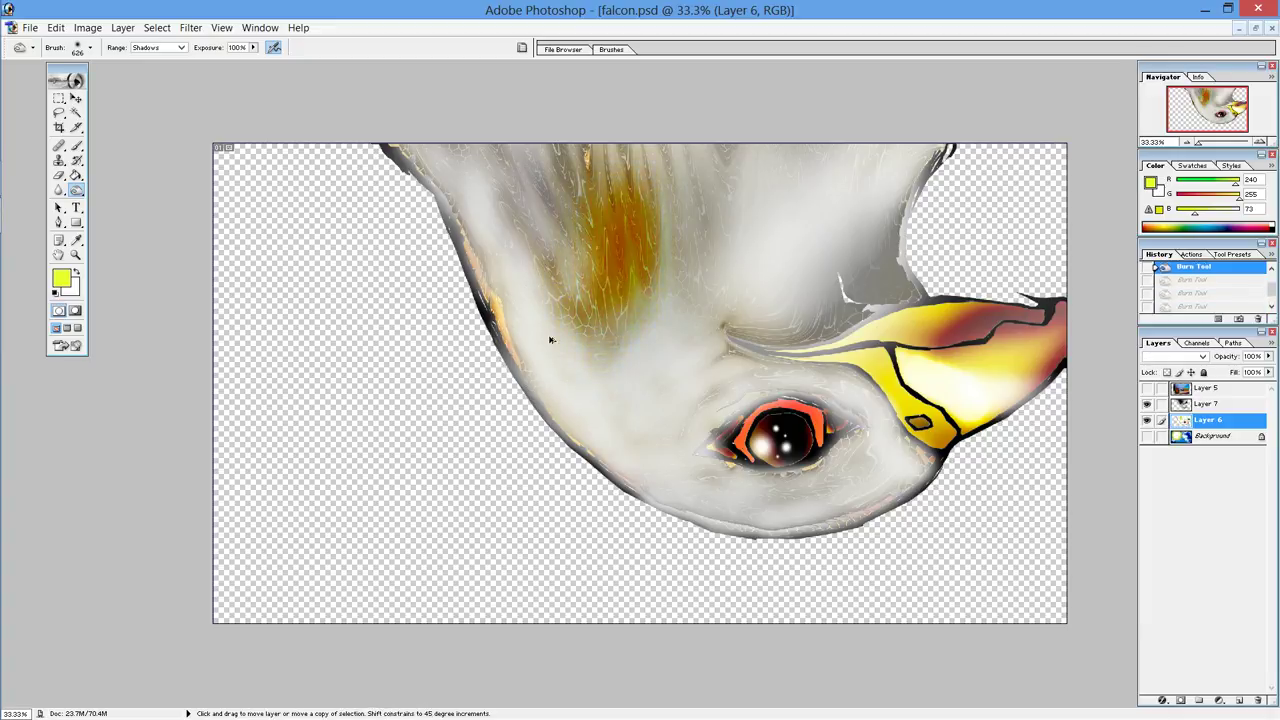
key("ctrl+alt+z")
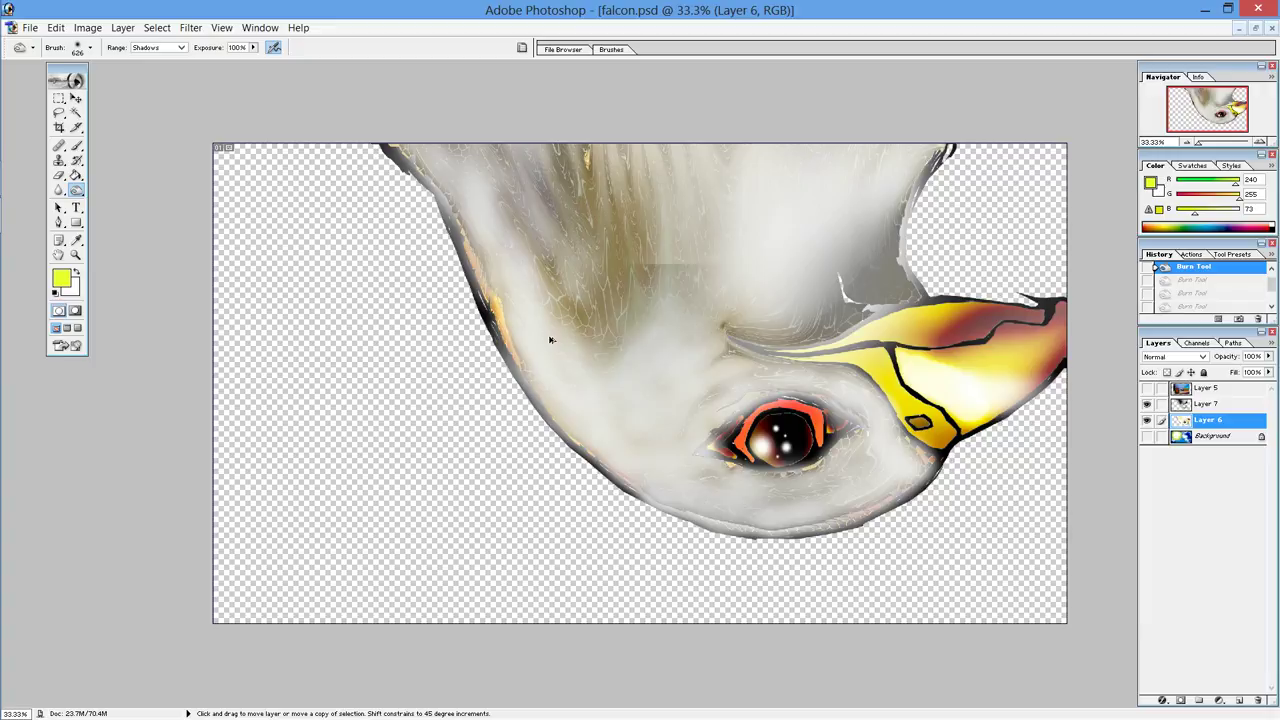
key("ctrl+shift+z")
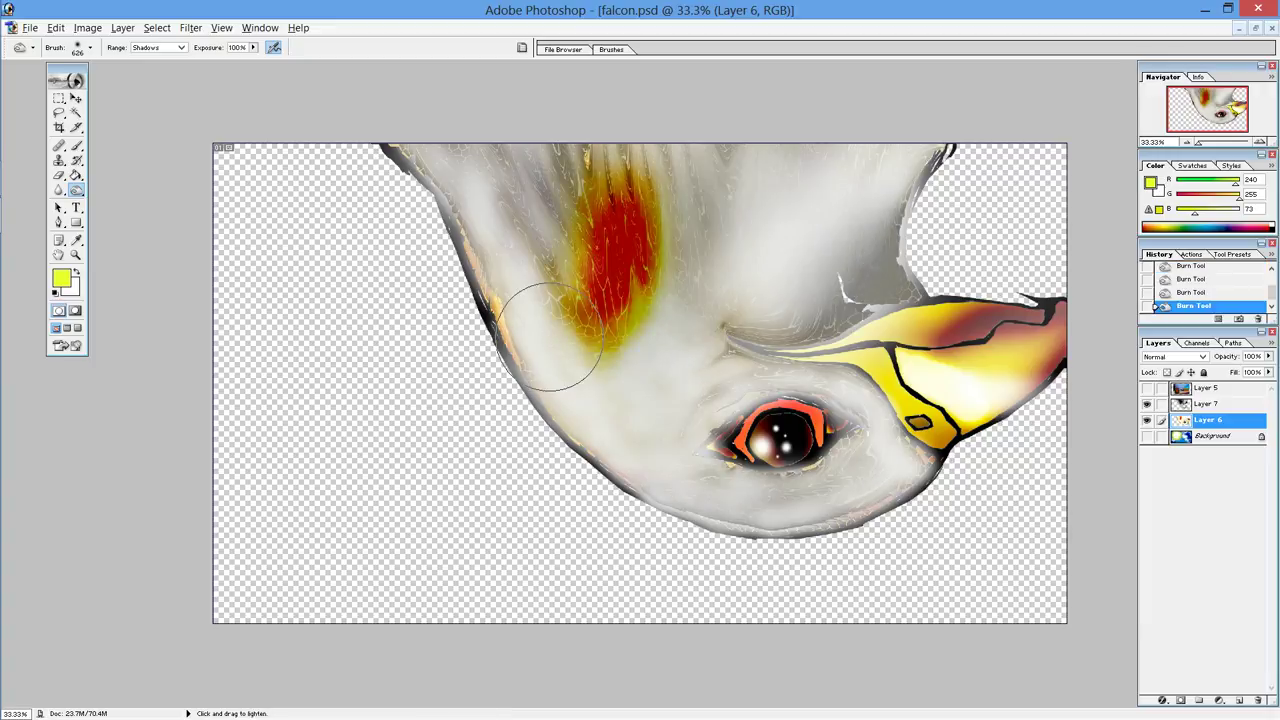
key("ctrl+alt+z")
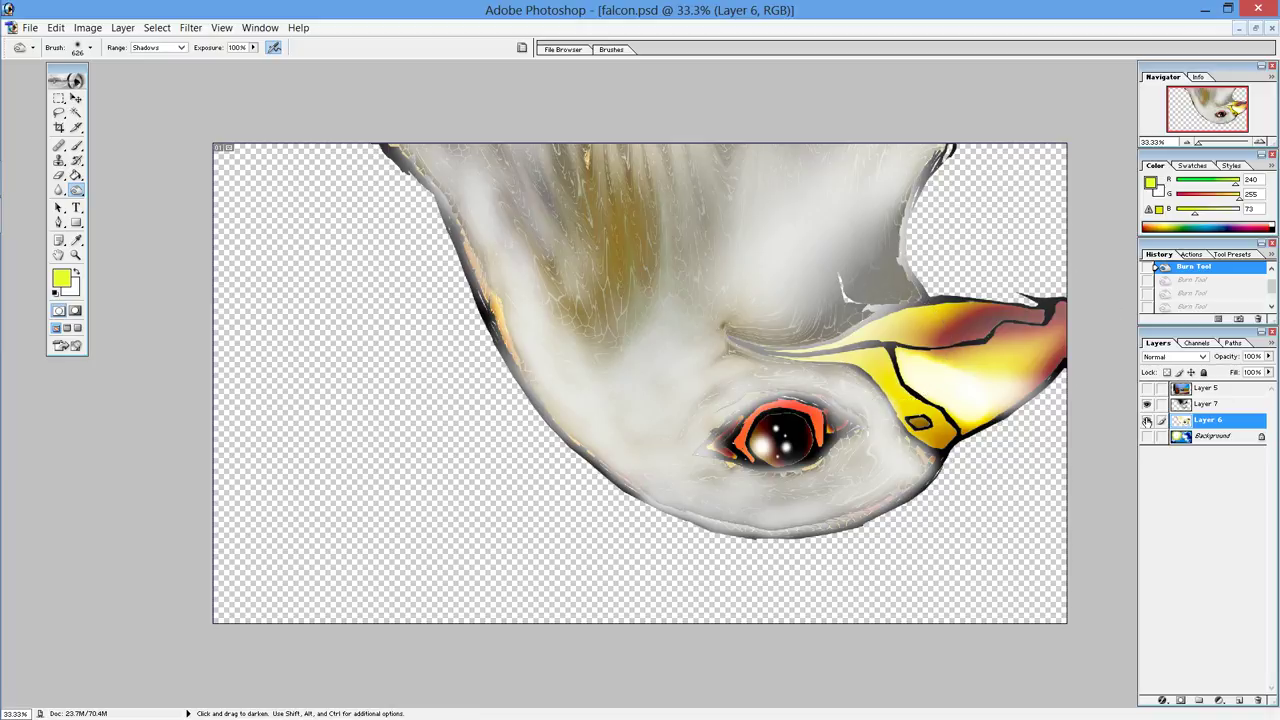
Step: Compare Layers 6 and 7 by toggling visibility, then raise Layer 7's opacity to 69%
left_click(1147, 421)
left_click(1147, 405)
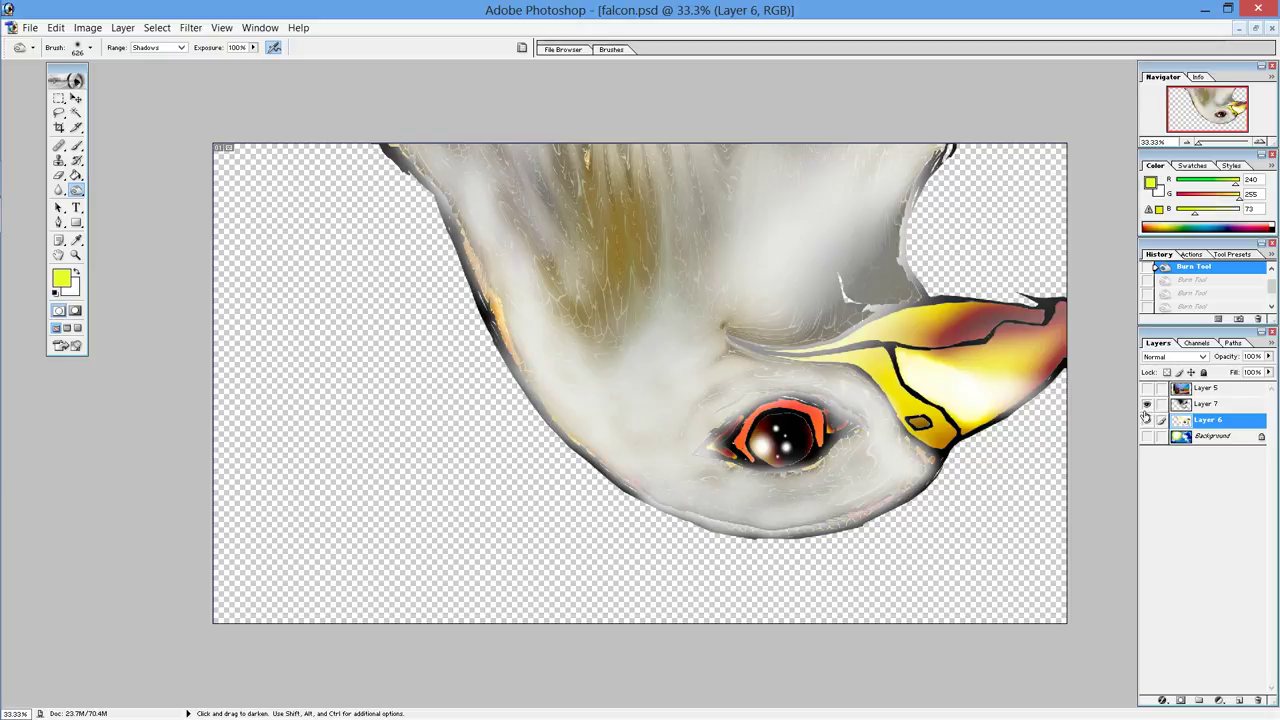
left_click(1147, 421)
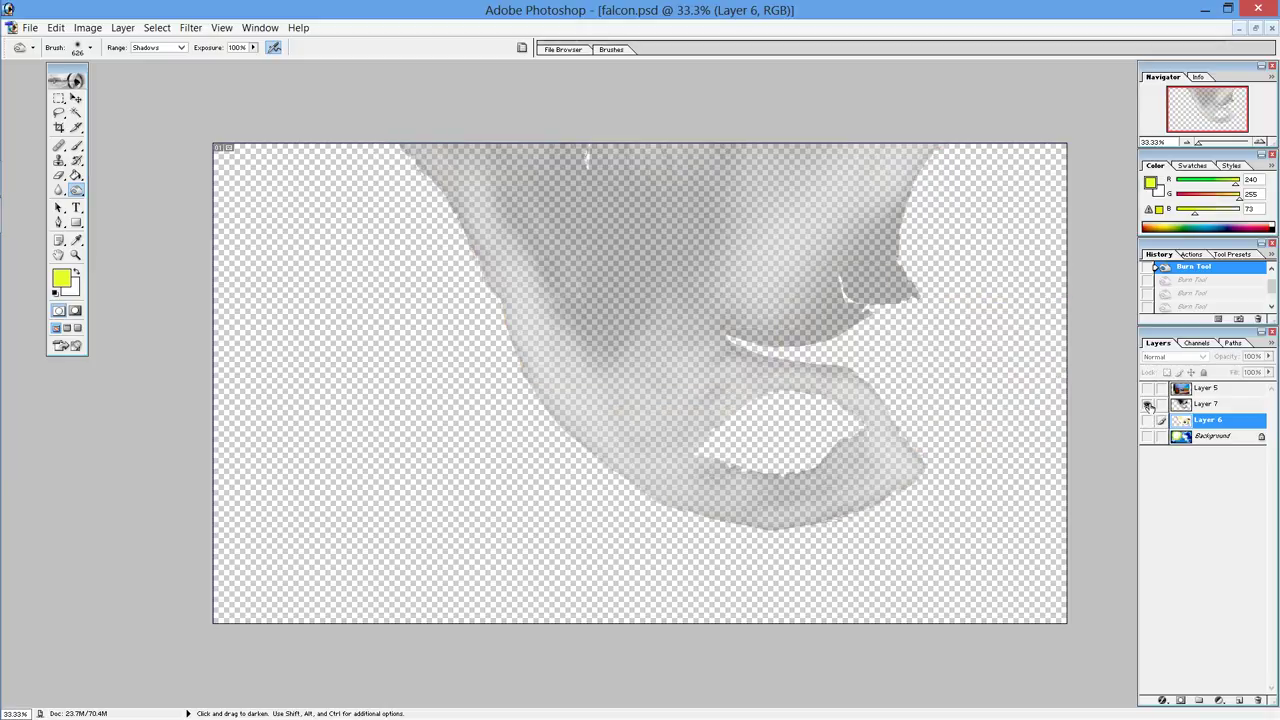
left_click(1147, 405)
left_click(1147, 421)
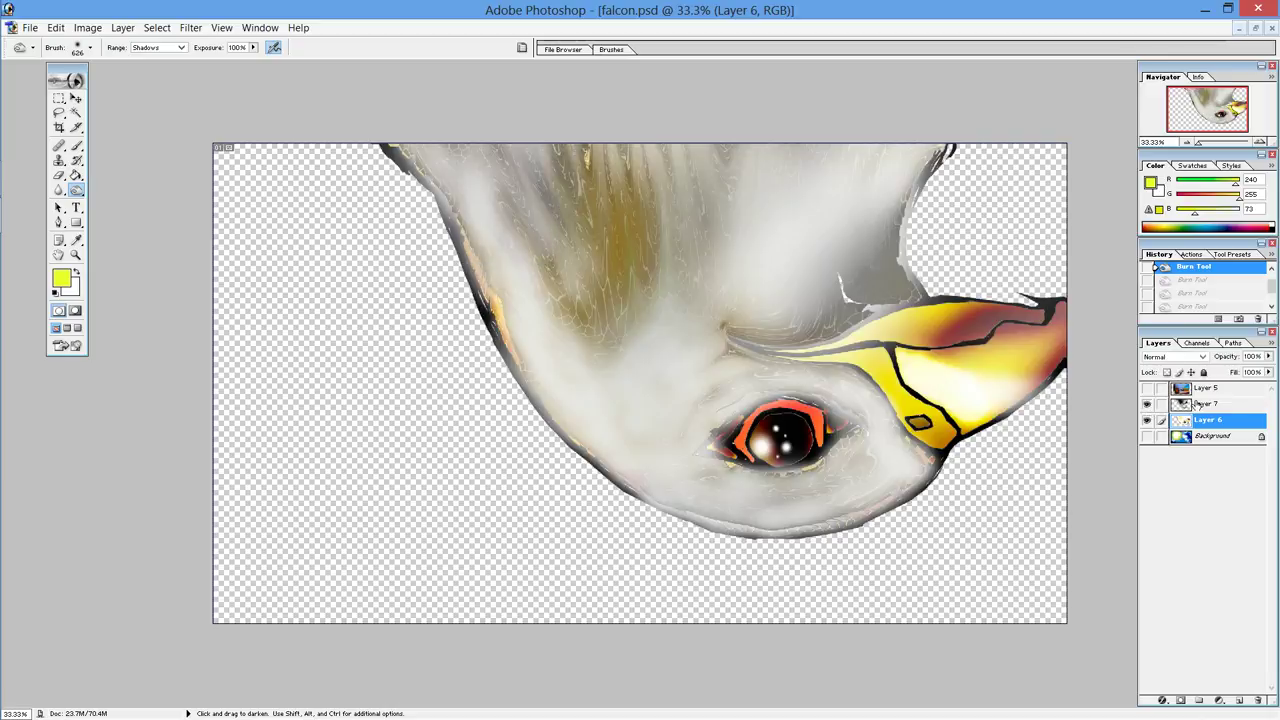
left_click(1200, 404)
left_click_drag(1266, 363, 1247, 372)
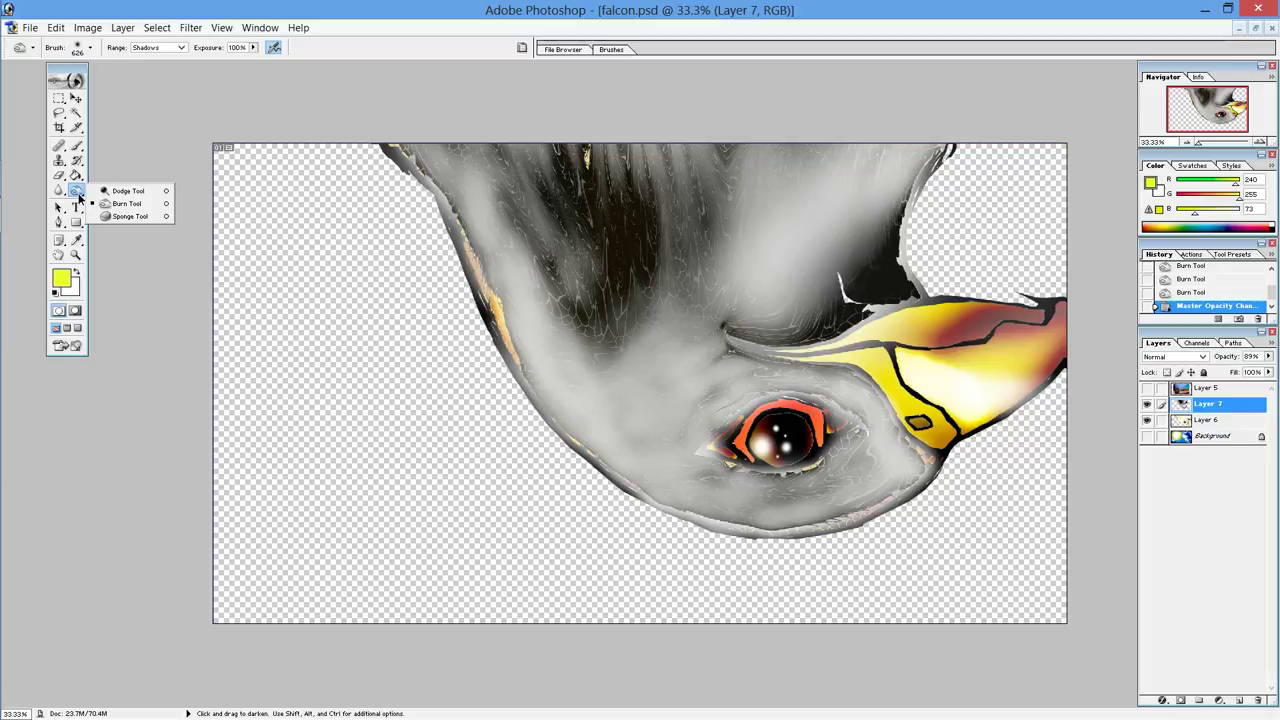
Step: Switch to dodging on Layer 7 and lighten the dark feathers around and above the eye
left_click_drag(78, 195, 111, 201)
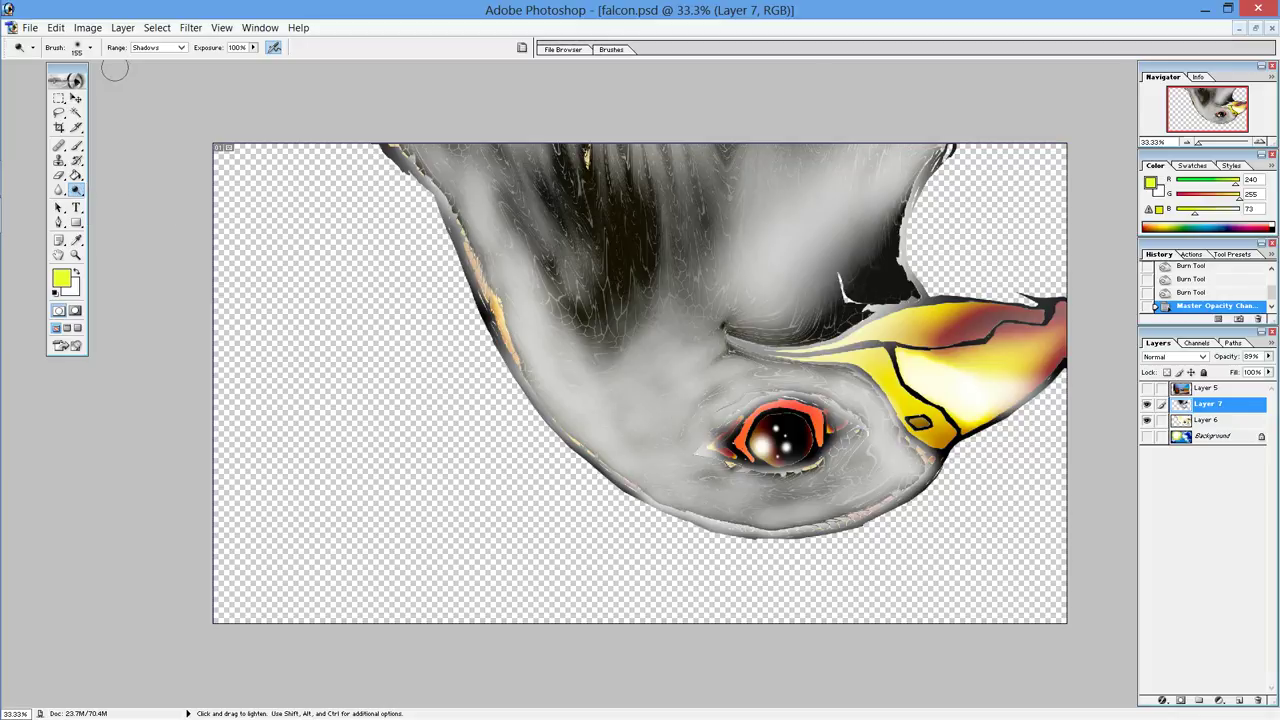
left_click(91, 48)
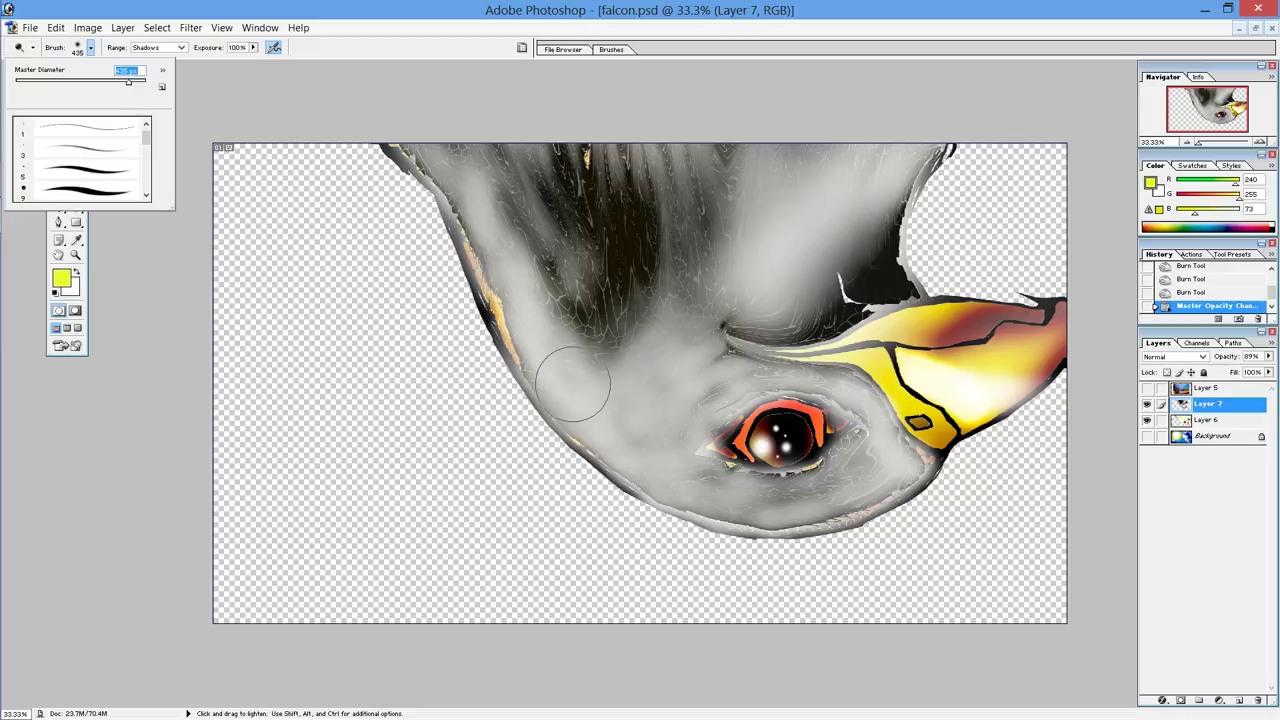
left_click_drag(915, 478, 663, 500)
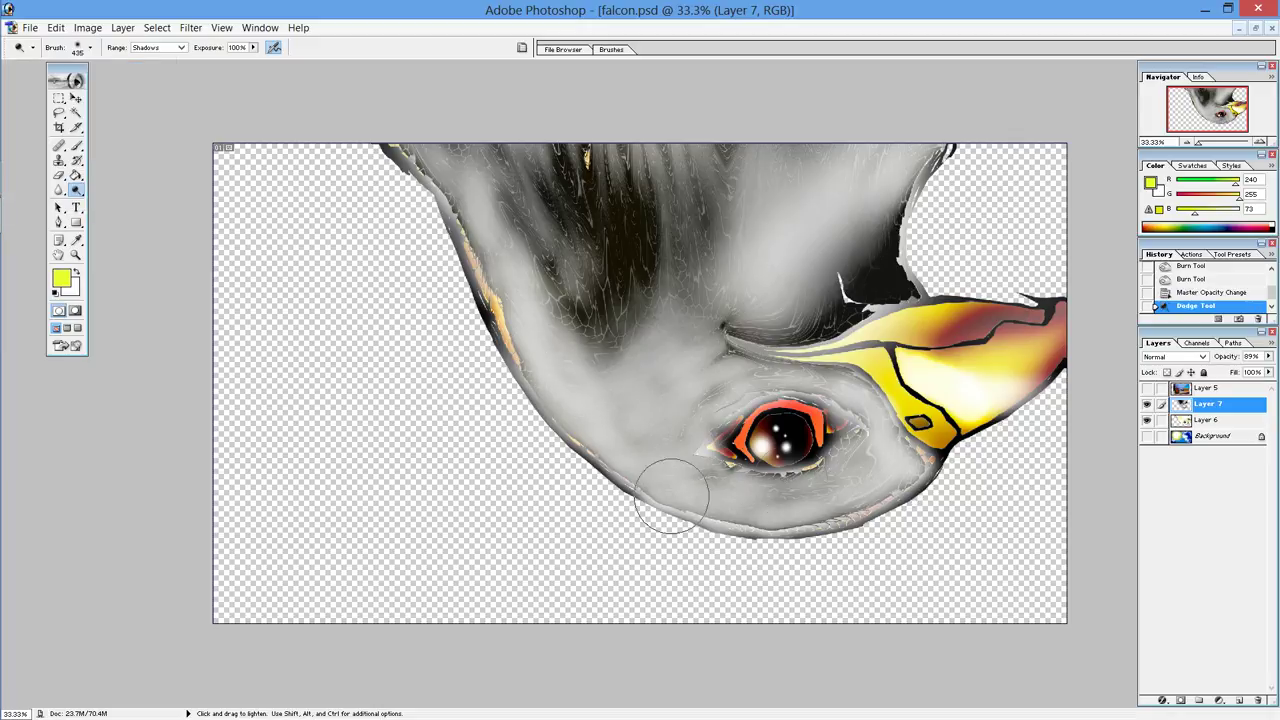
mouse_move(792, 497)
left_mouse_down()
mouse_move(820, 480)
mouse_move(814, 471)
mouse_move(737, 509)
mouse_move(850, 478)
mouse_move(729, 485)
left_mouse_up()
mouse_move(693, 425)
left_mouse_down()
mouse_move(677, 465)
mouse_move(657, 414)
mouse_move(822, 400)
left_mouse_up()
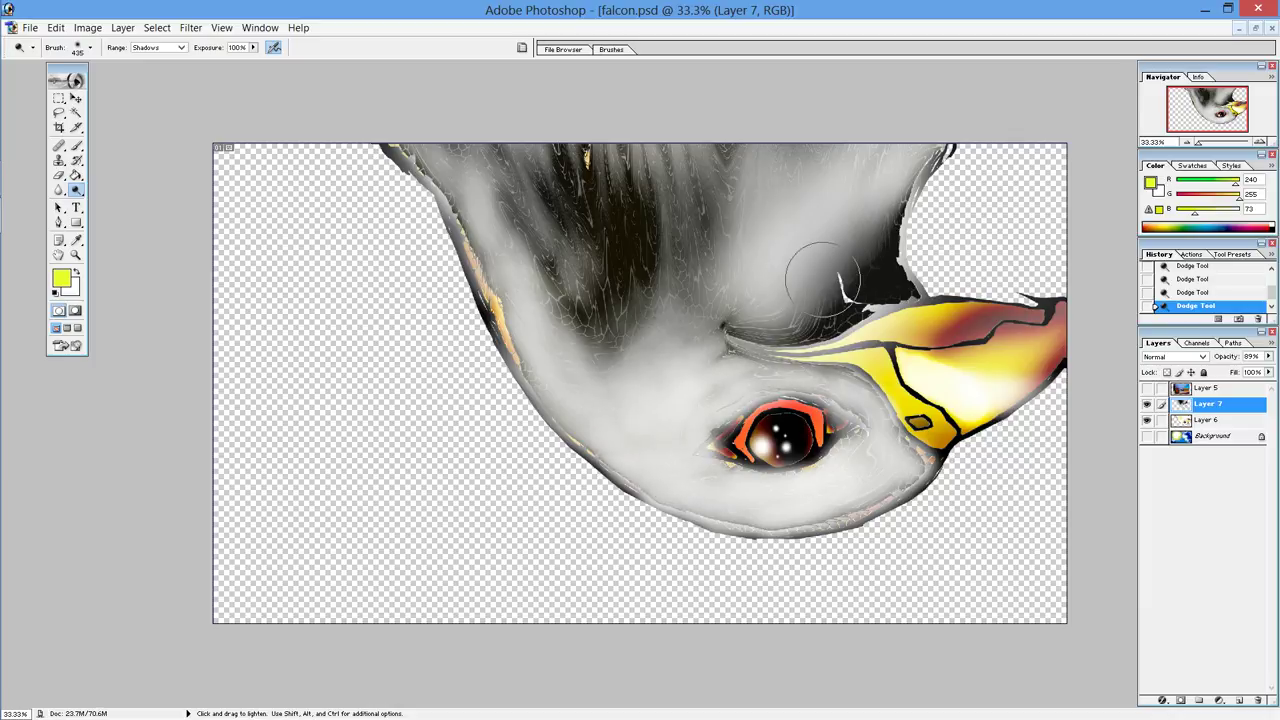
left_click_drag(829, 290, 755, 281)
mouse_move(668, 306)
left_mouse_down()
mouse_move(518, 280)
mouse_move(425, 150)
left_mouse_up()
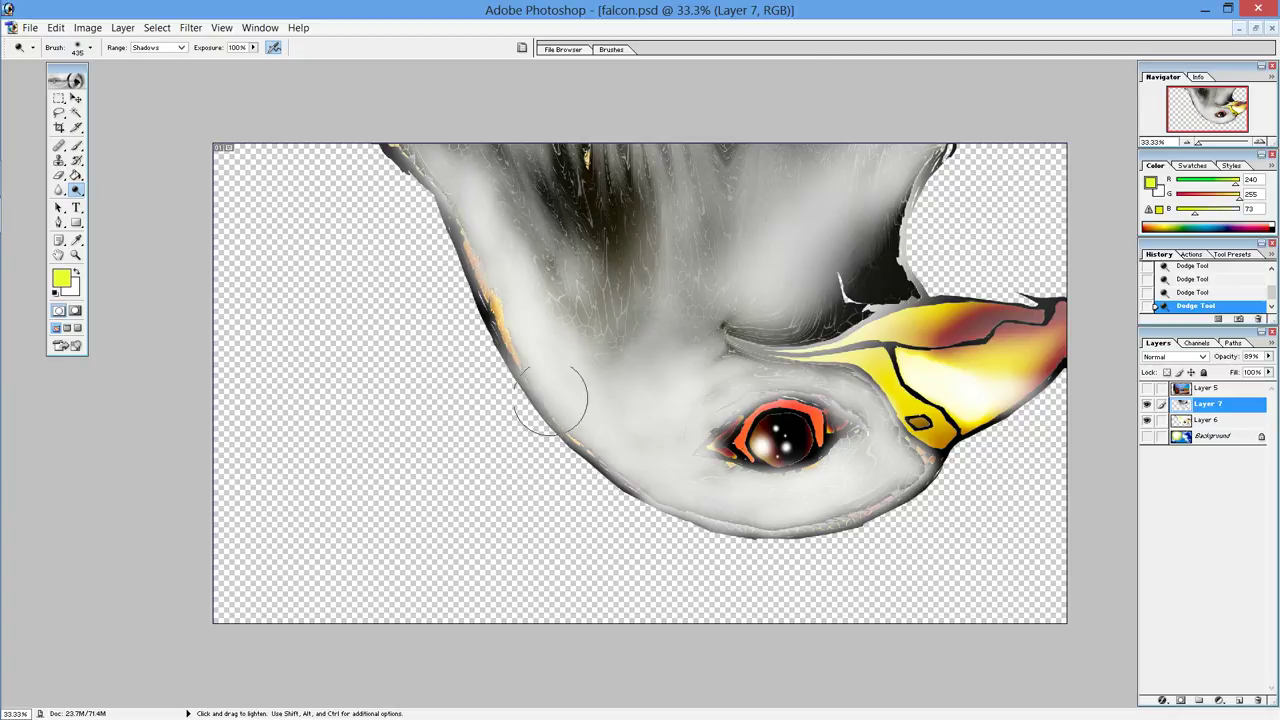
Step: Dodge the grey feathers from the eye up to the top edge of the head
mouse_move(428, 222)
left_mouse_down()
mouse_move(497, 152)
mouse_move(600, 380)
left_mouse_up()
left_click_drag(600, 300, 566, 140)
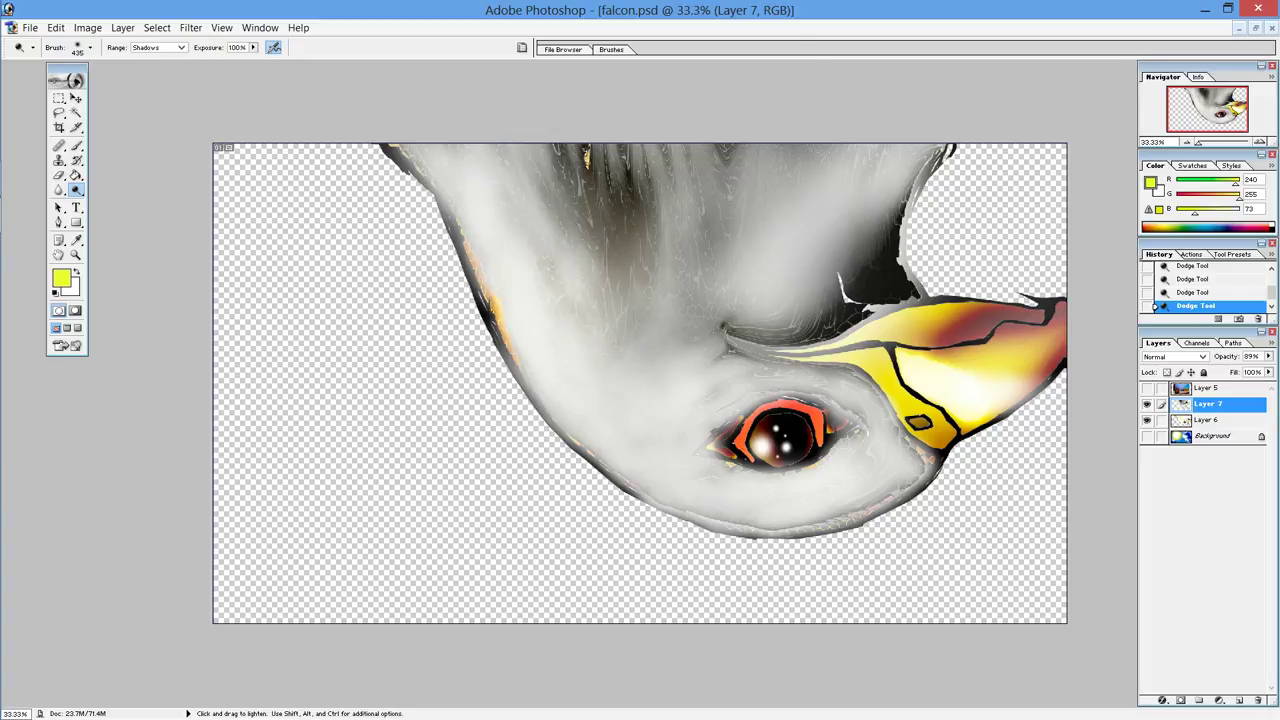
left_click_drag(652, 313, 636, 89)
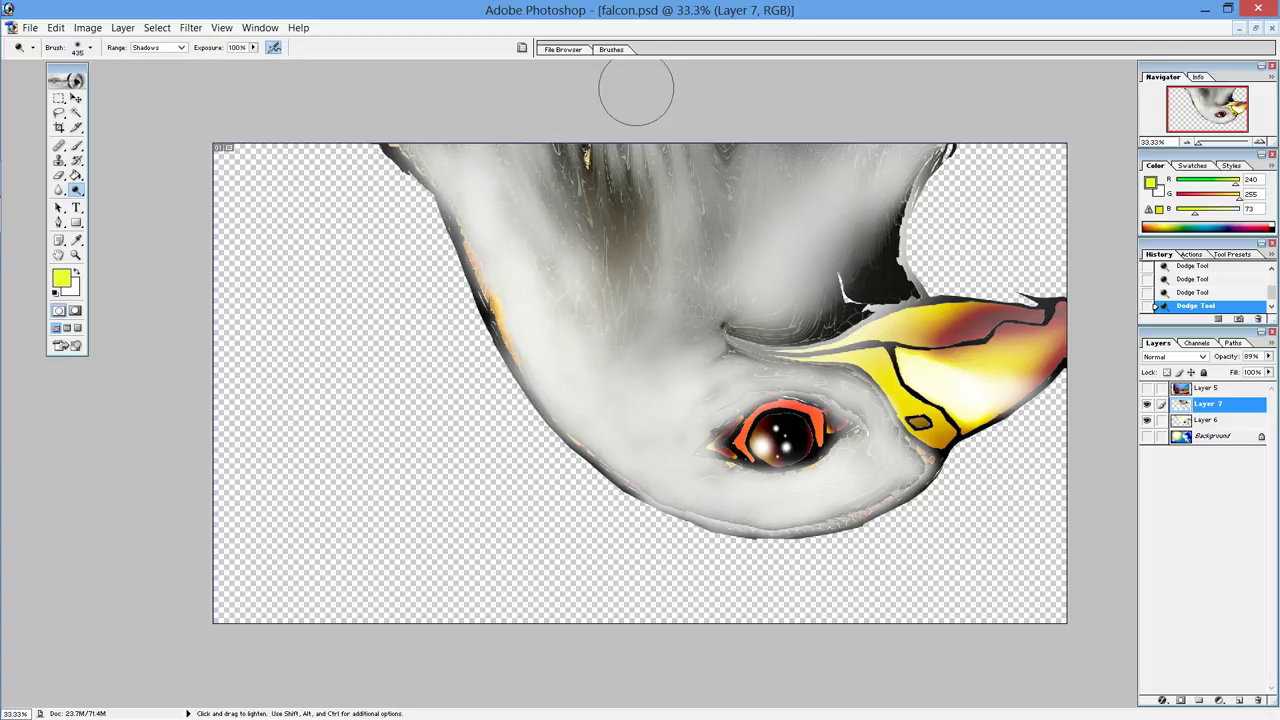
left_click_drag(782, 288, 640, 120)
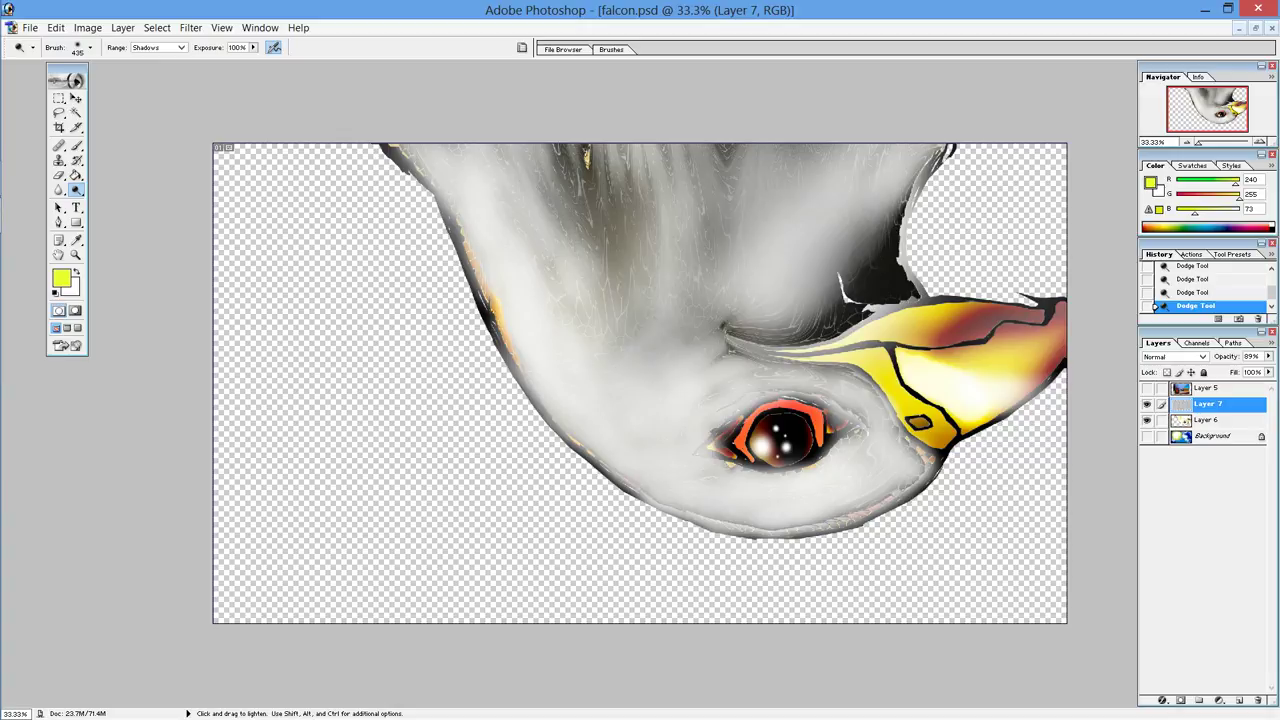
left_click_drag(646, 397, 757, 109)
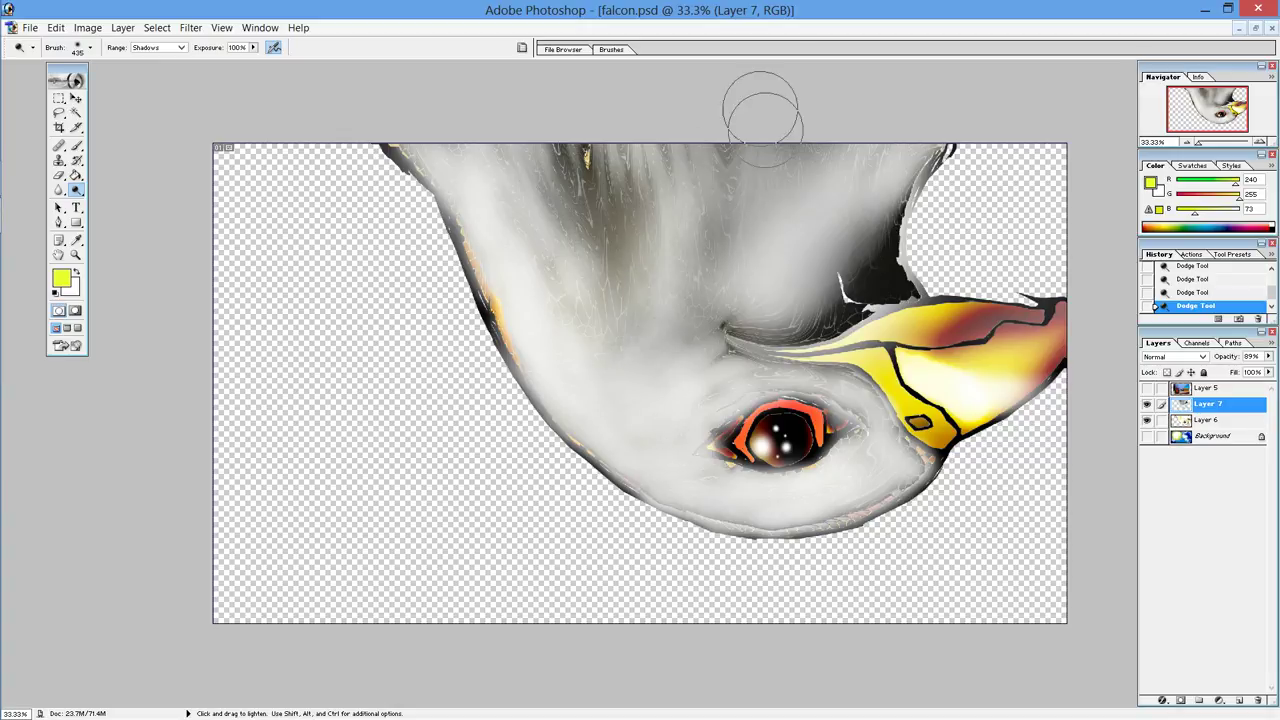
left_click_drag(646, 351, 759, 125)
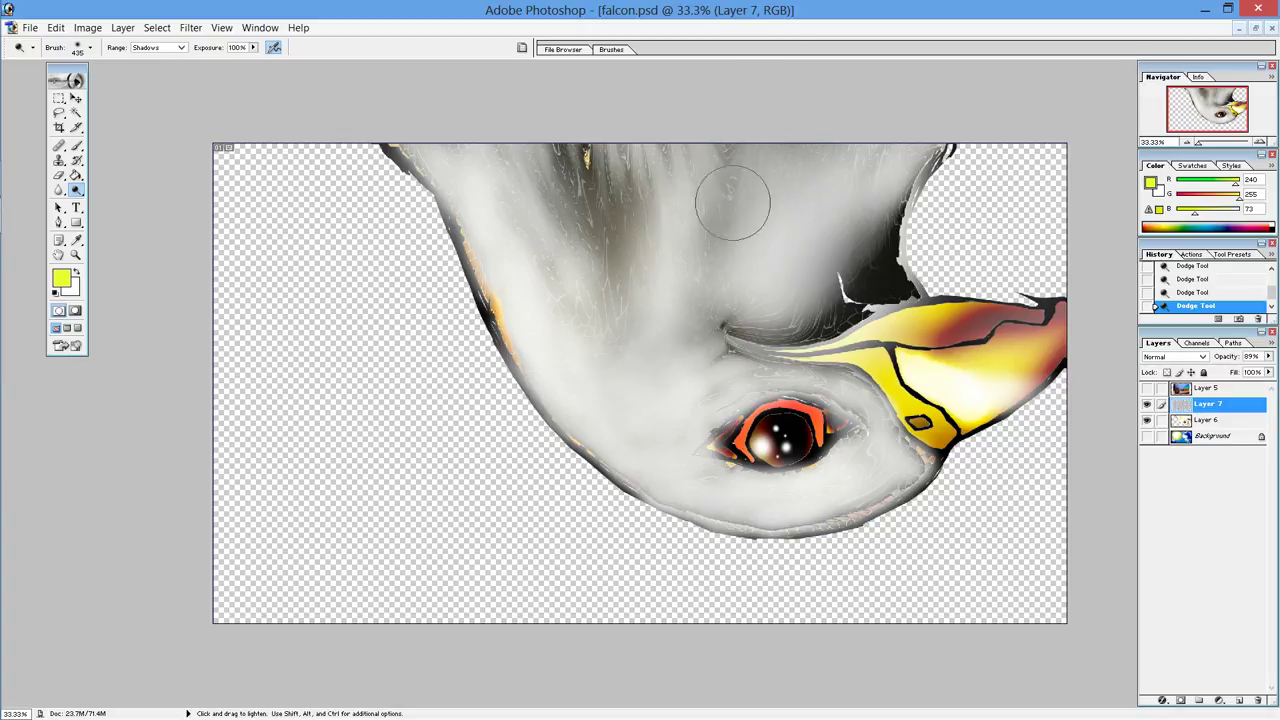
left_click_drag(604, 379, 711, 259)
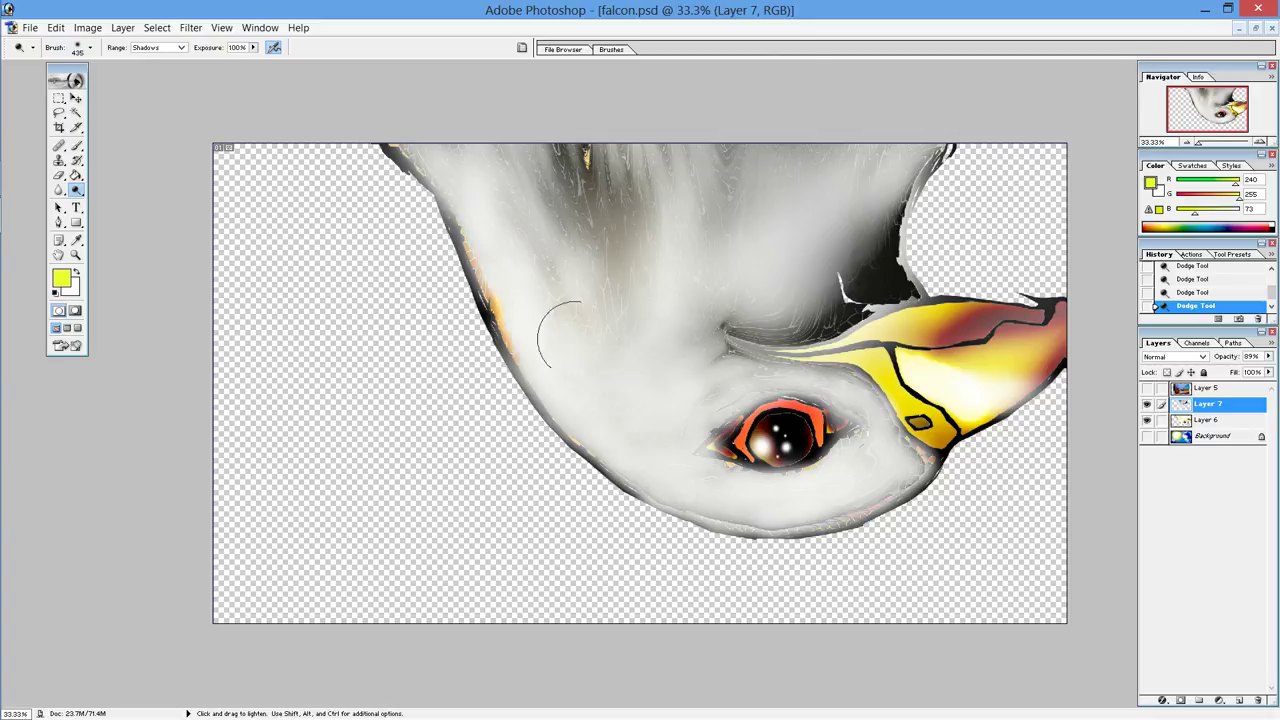
Step: Dodge Layer 6's feather edges around the eye, undo one stroke, and show the sky Background
left_click(1195, 421)
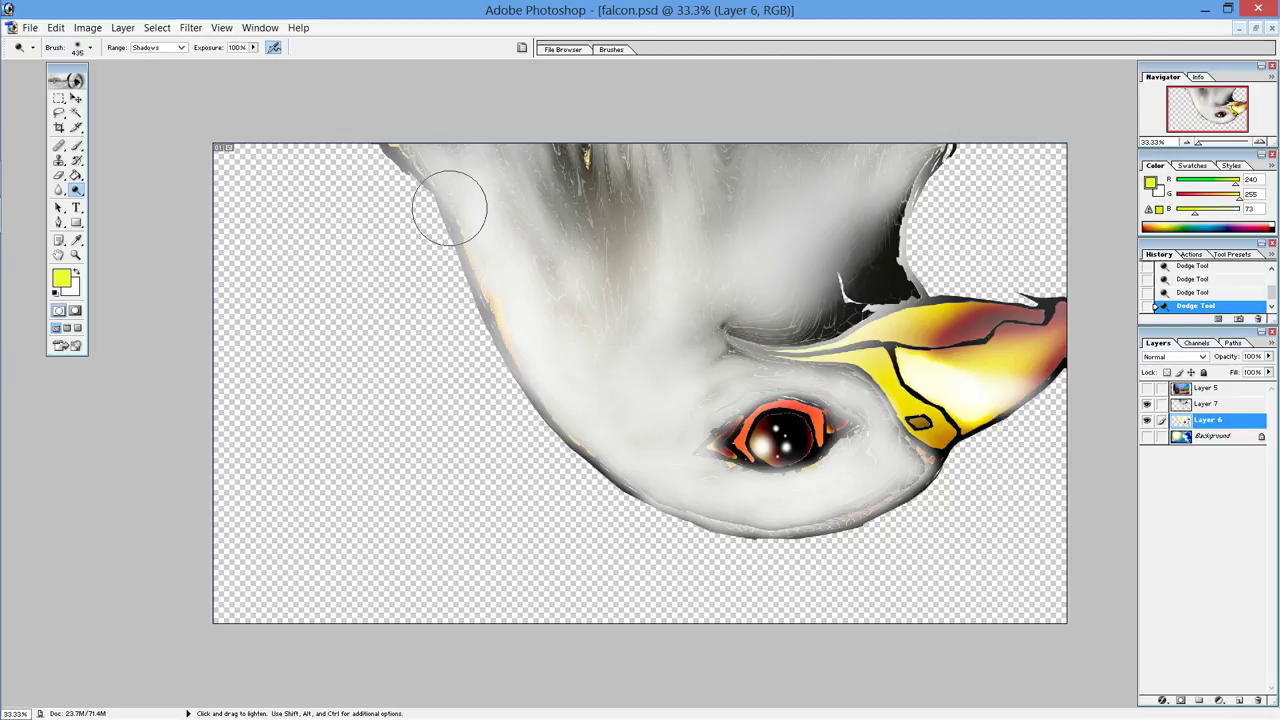
left_click_drag(453, 200, 505, 287)
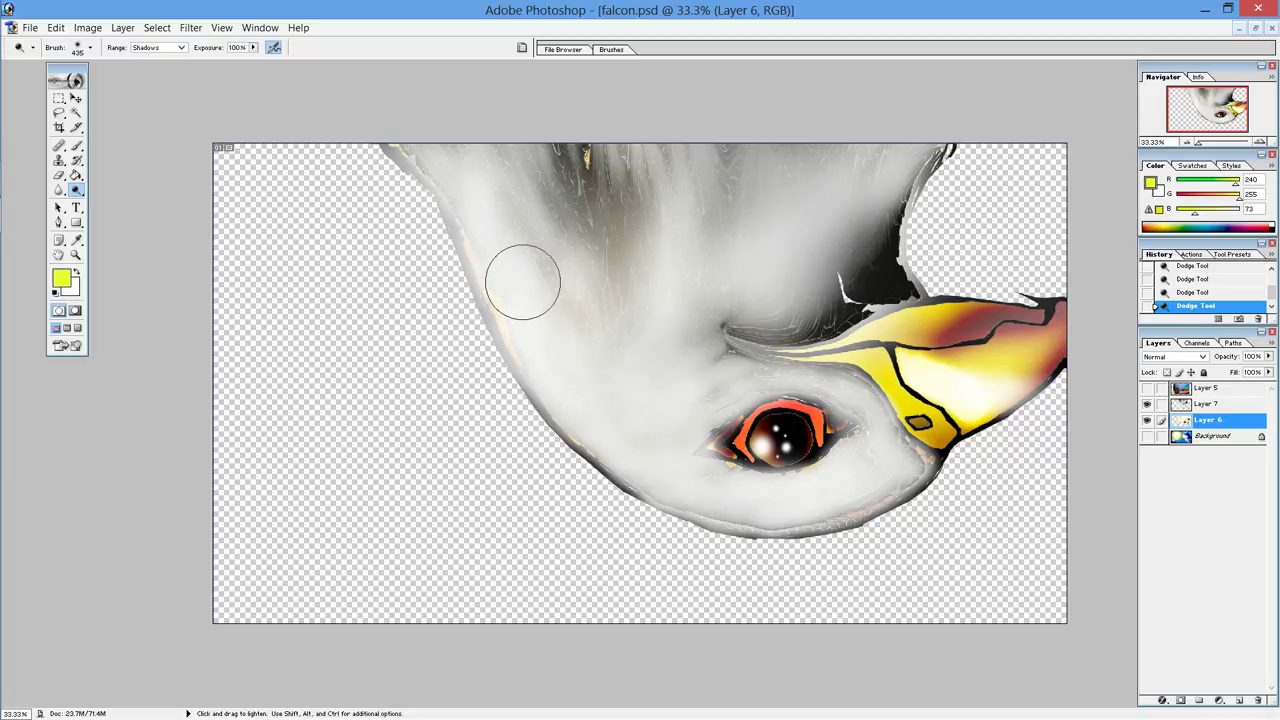
left_click(609, 353)
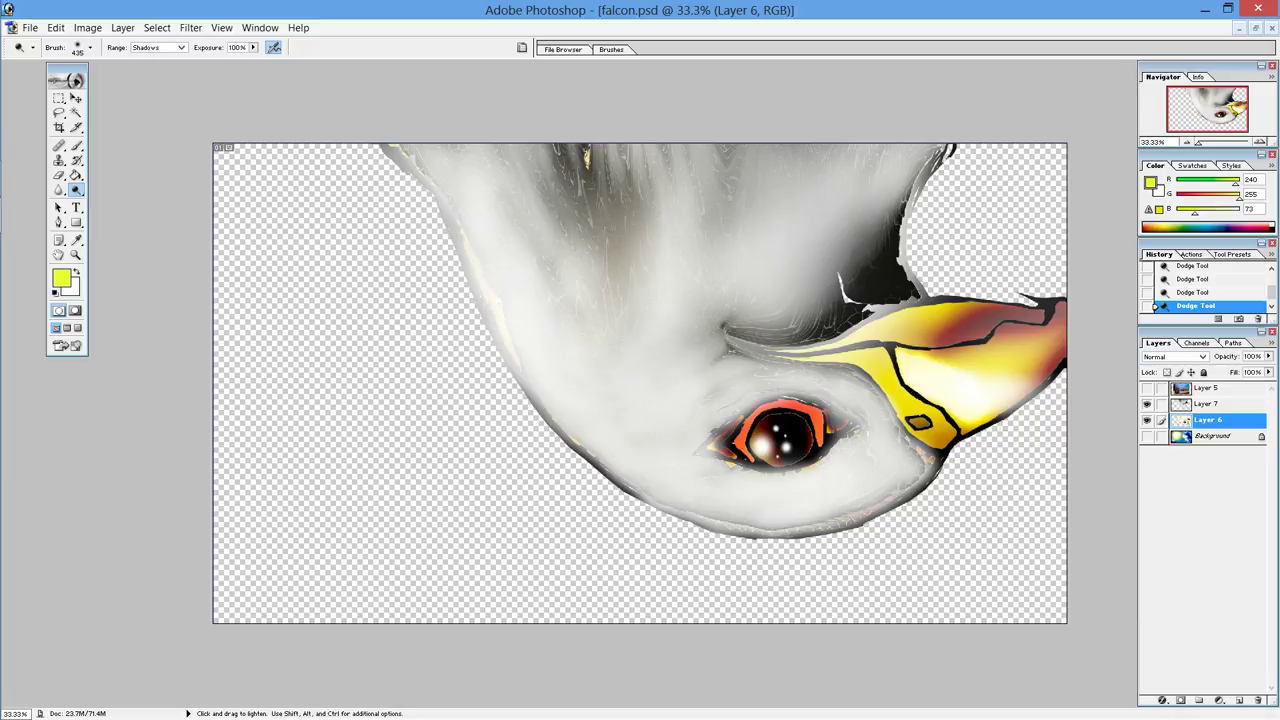
mouse_move(750, 398)
left_mouse_down()
mouse_move(738, 430)
mouse_move(871, 480)
left_mouse_up()
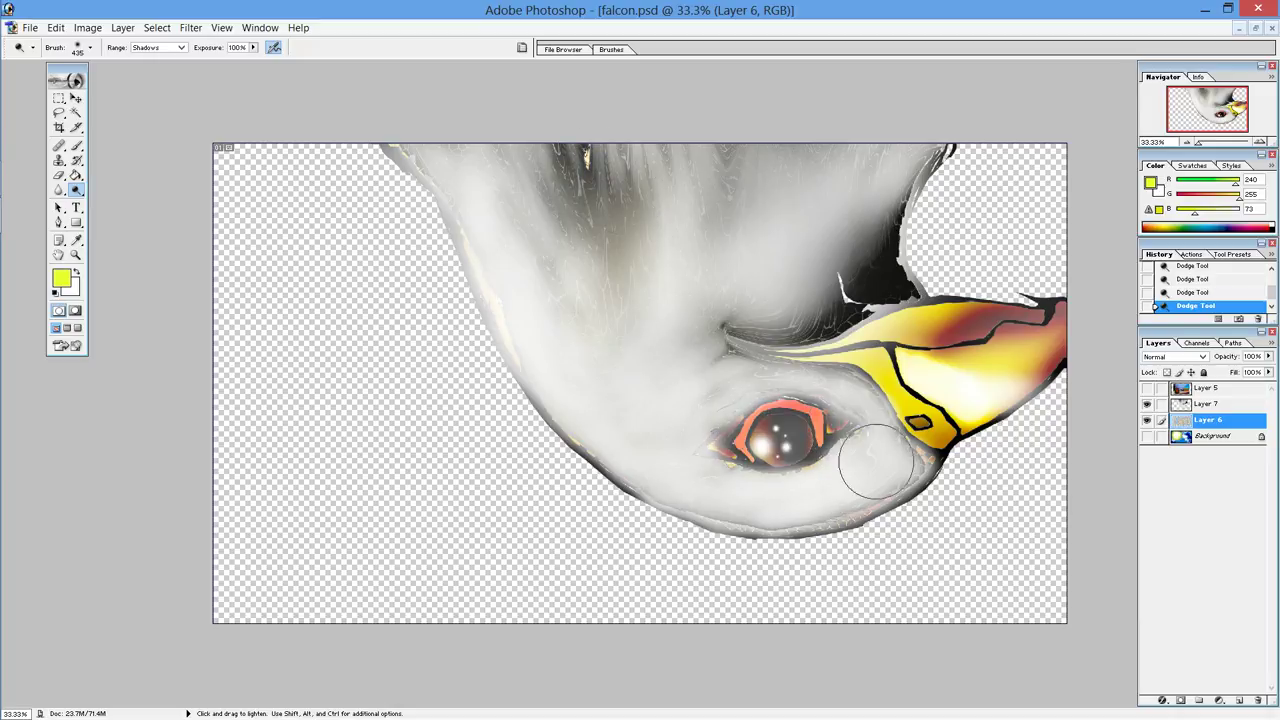
left_click_drag(910, 435, 921, 312)
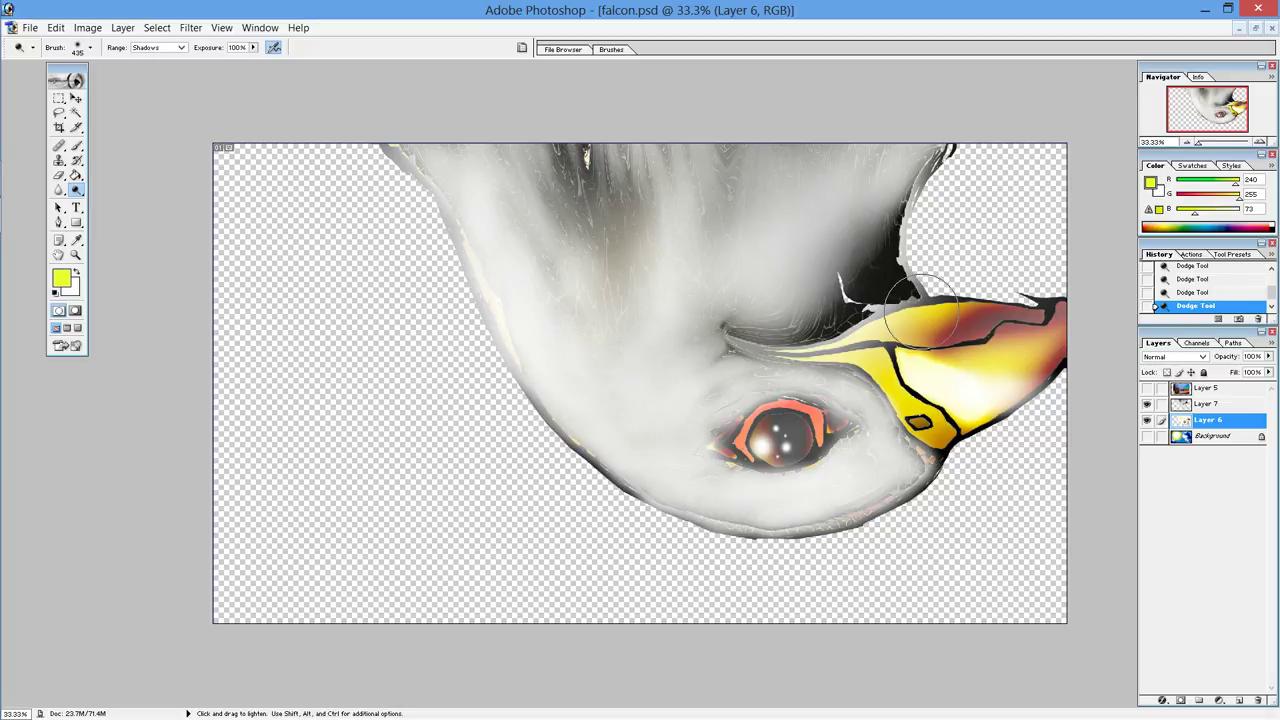
key("ctrl+z")
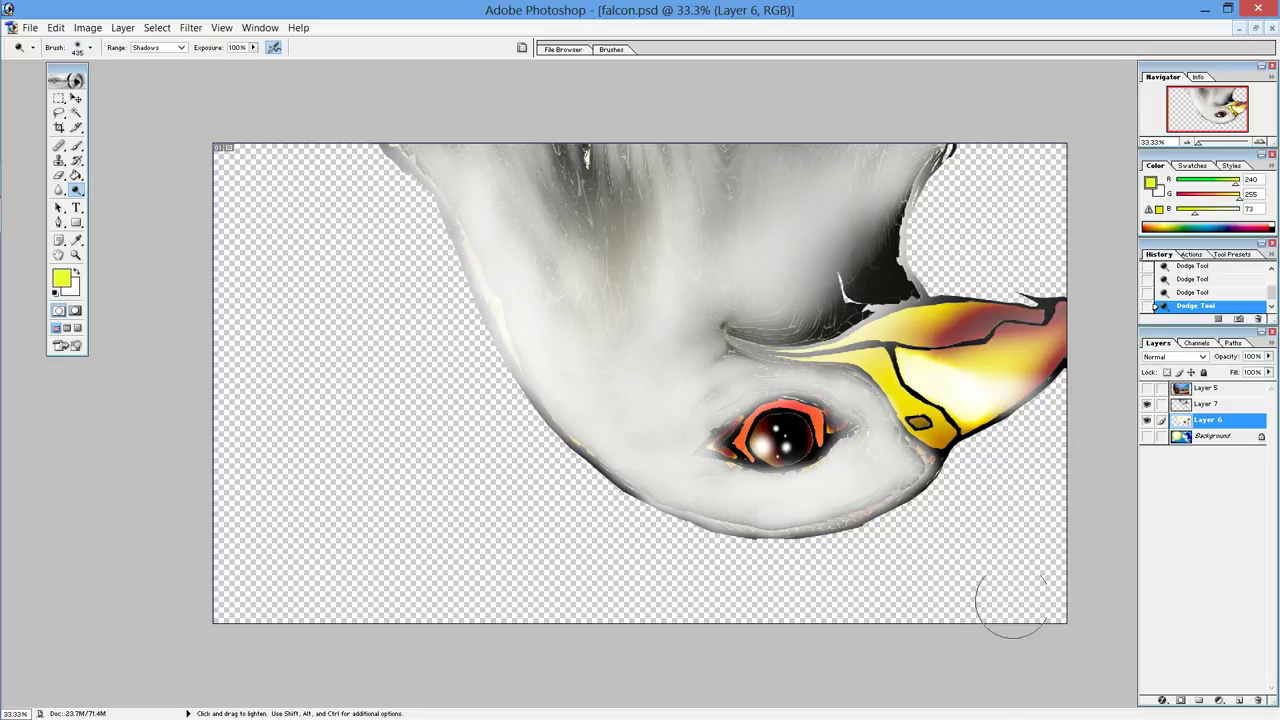
left_click(1147, 437)
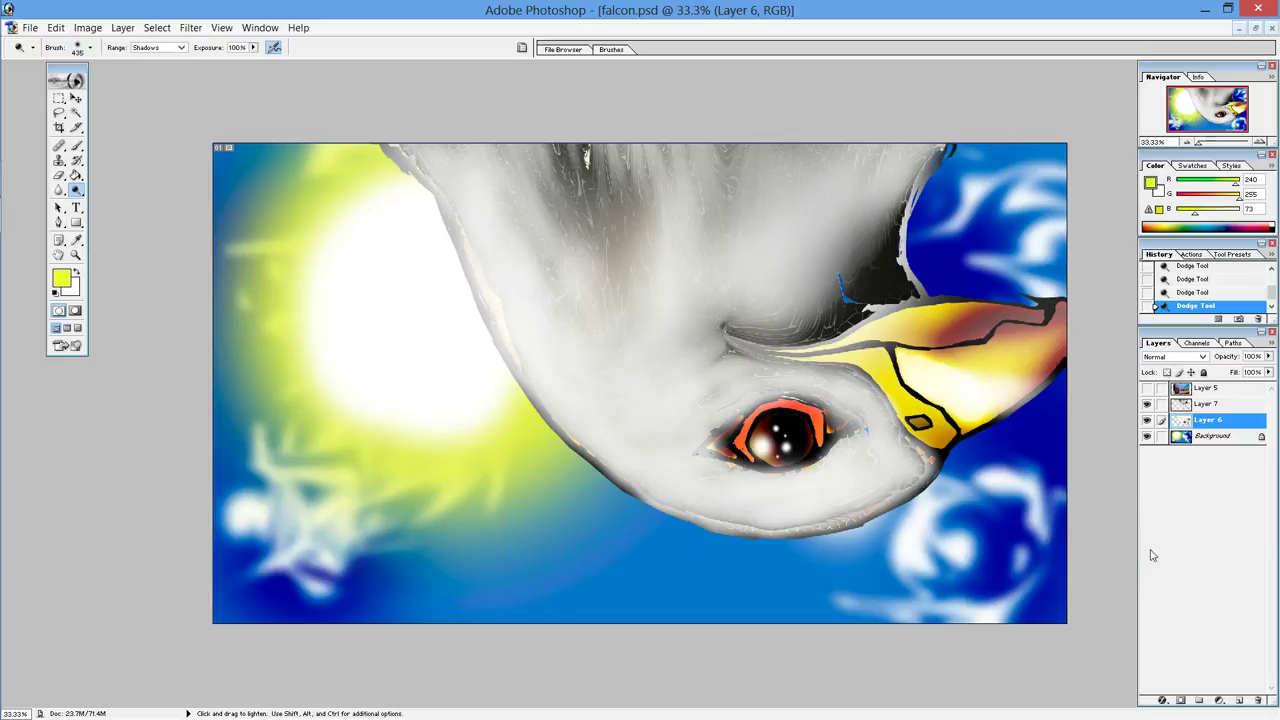
left_click(1147, 389)
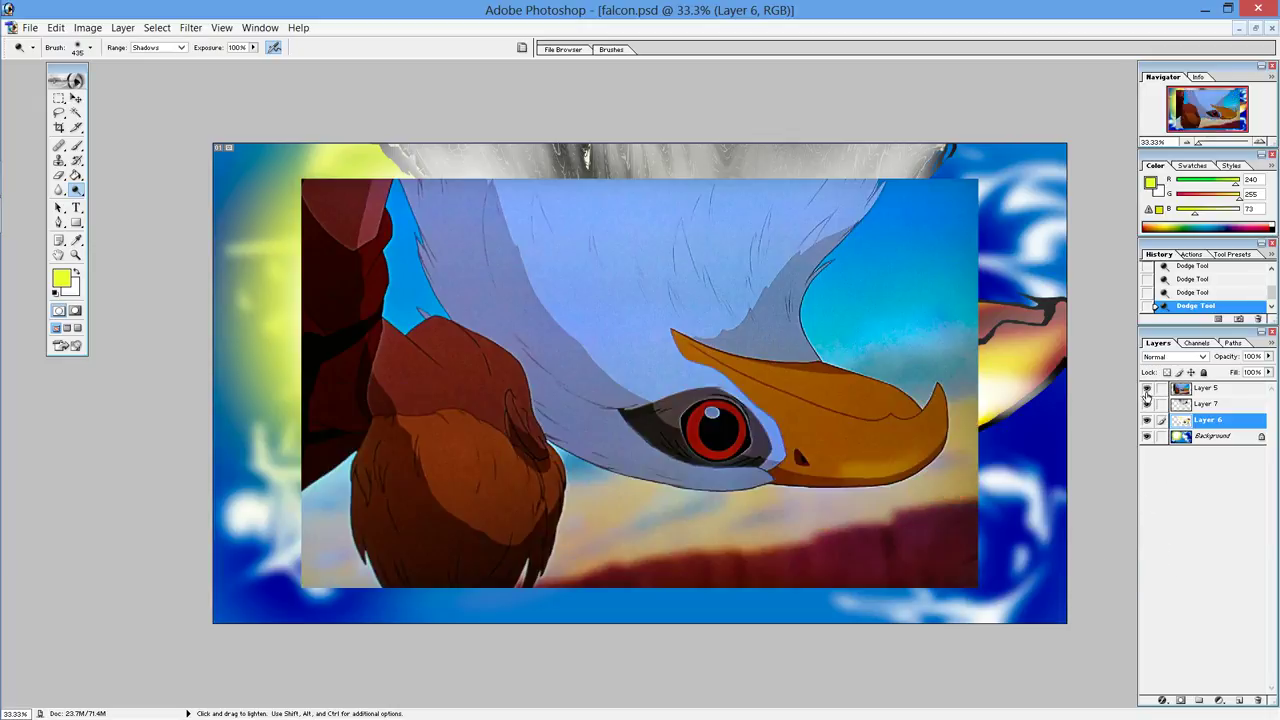
left_click(1147, 392)
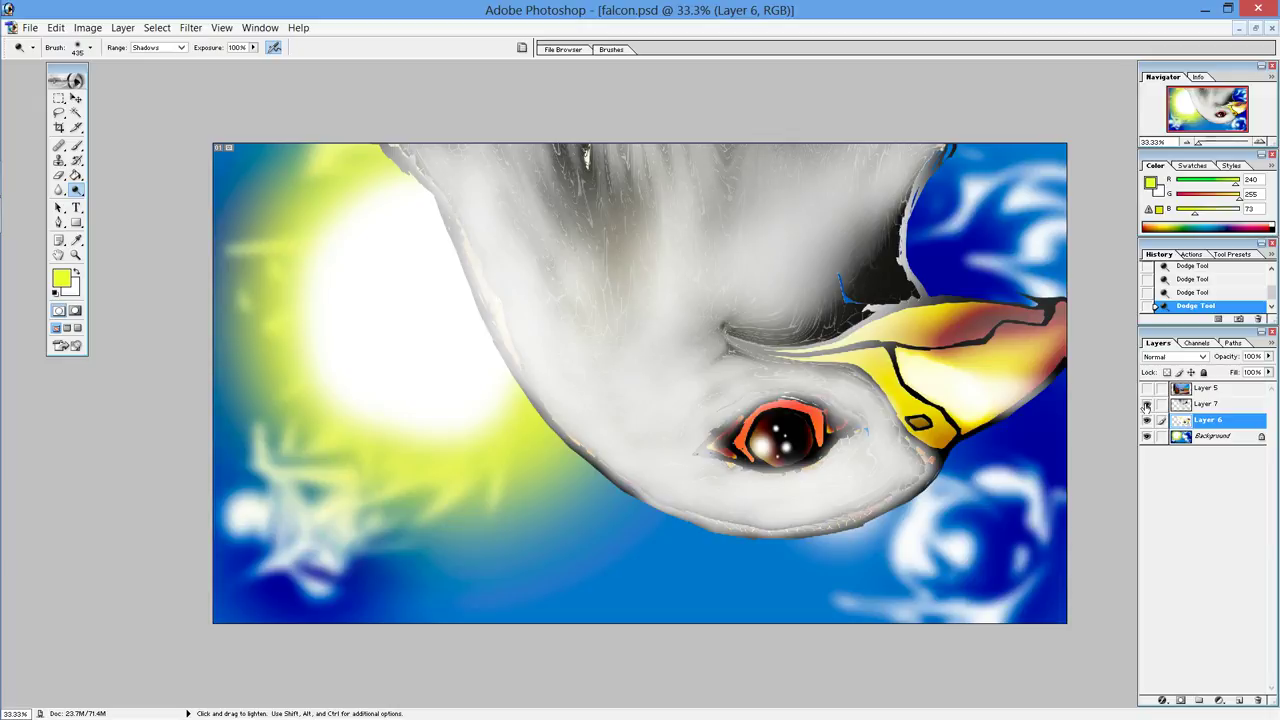
left_click(1147, 392)
Step: Open Liquify on the Background layer and set the brush size to 442
left_click(1185, 439)
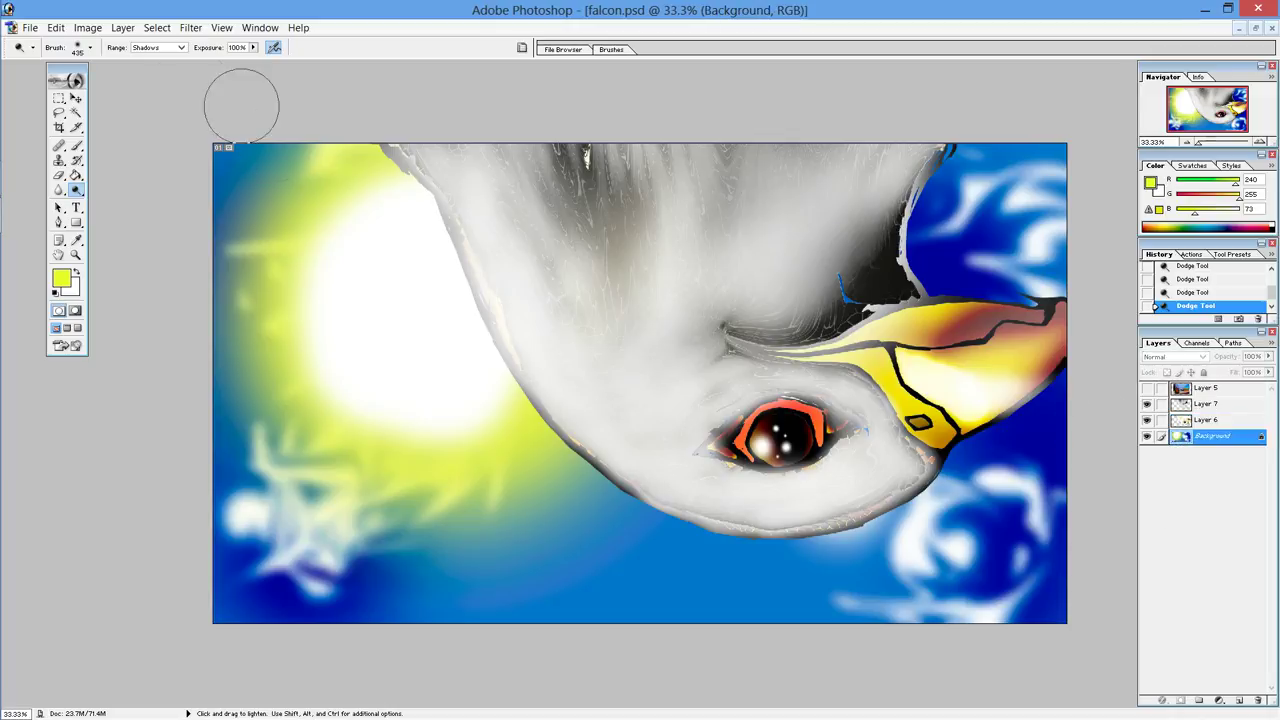
left_click(191, 28)
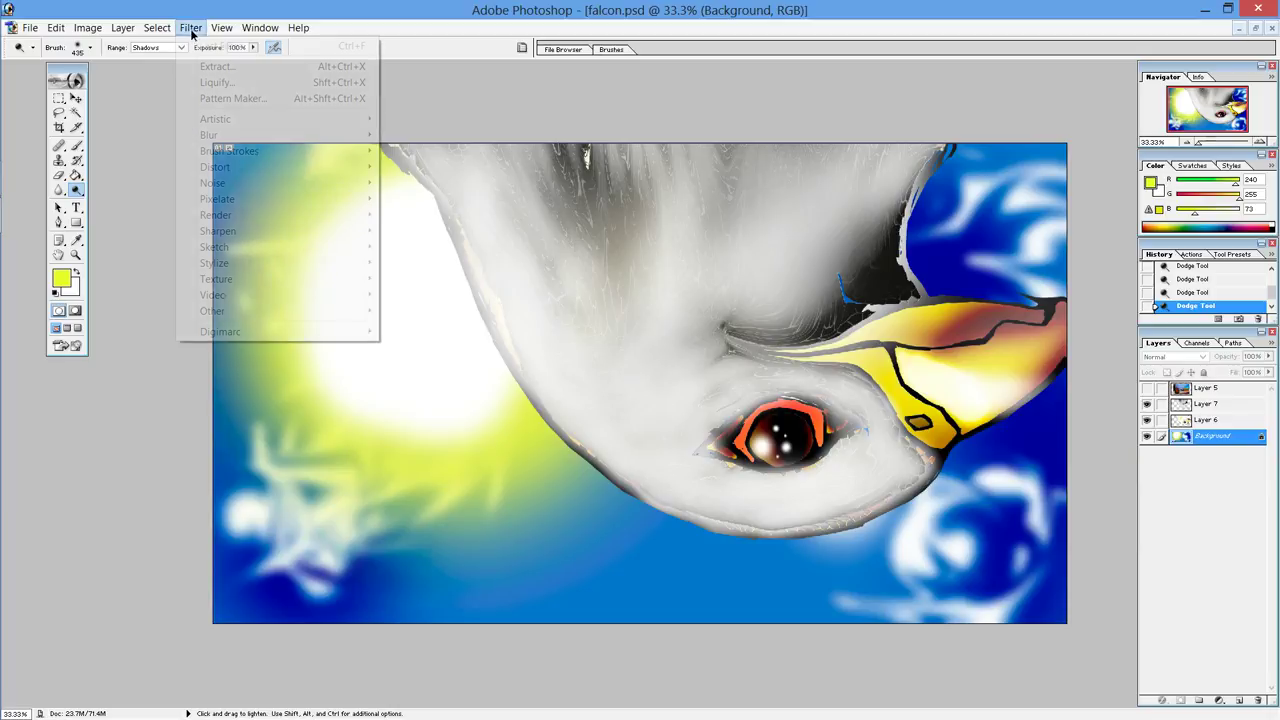
left_click(212, 82)
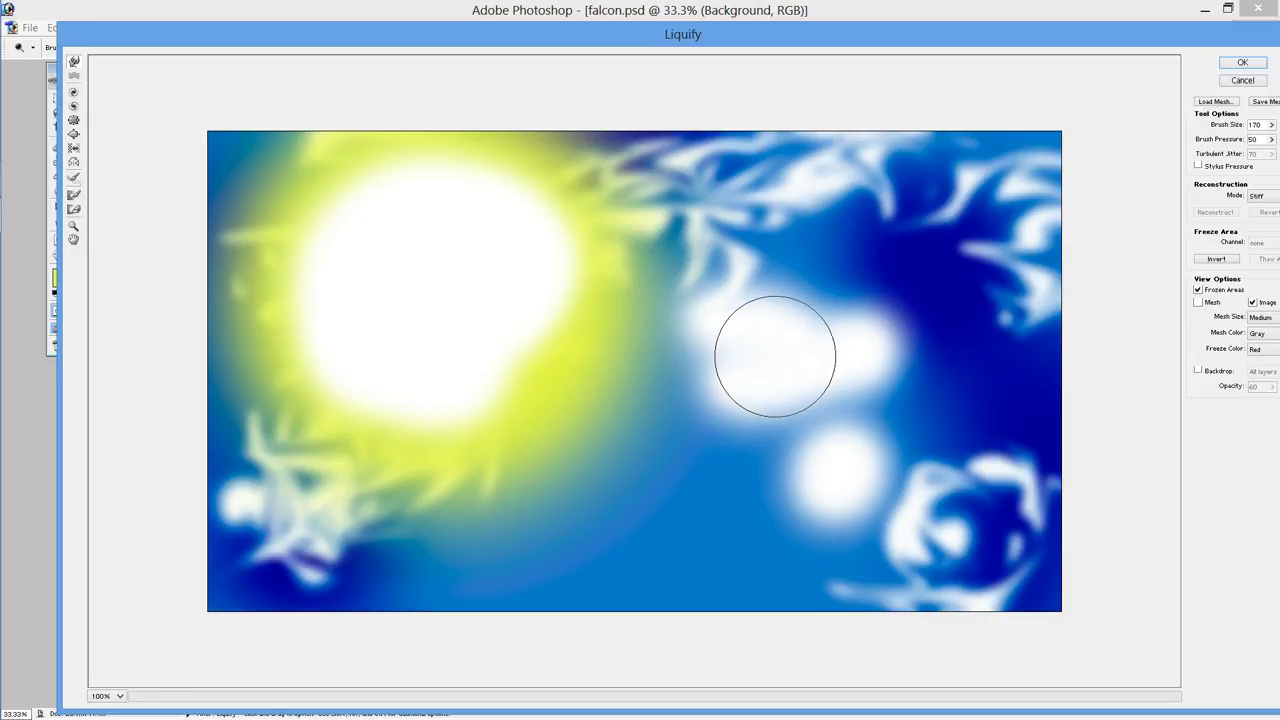
left_click_drag(773, 358, 860, 290)
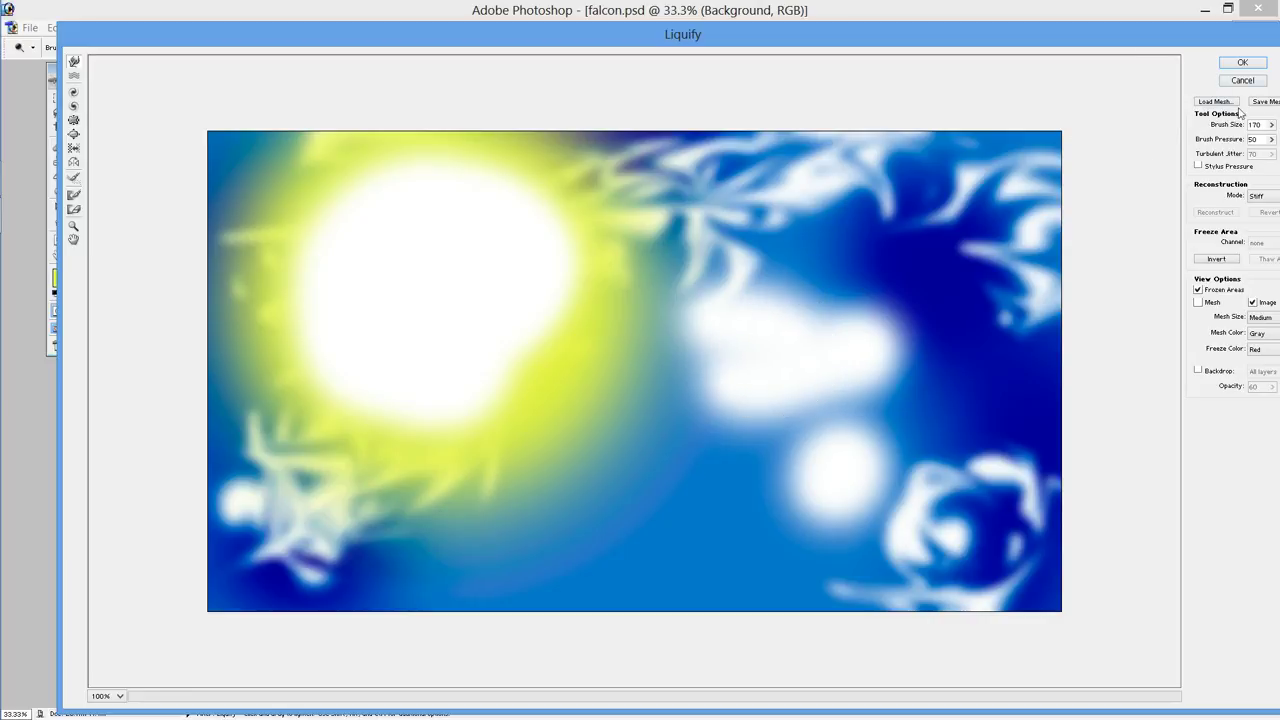
left_click(1273, 127)
left_click_drag(1250, 140, 1262, 140)
Step: Push the sun's yellow glow into rising, rightward streaks reaching the right edge
mouse_move(509, 171)
left_mouse_down()
mouse_move(763, 205)
mouse_move(929, 206)
left_mouse_up()
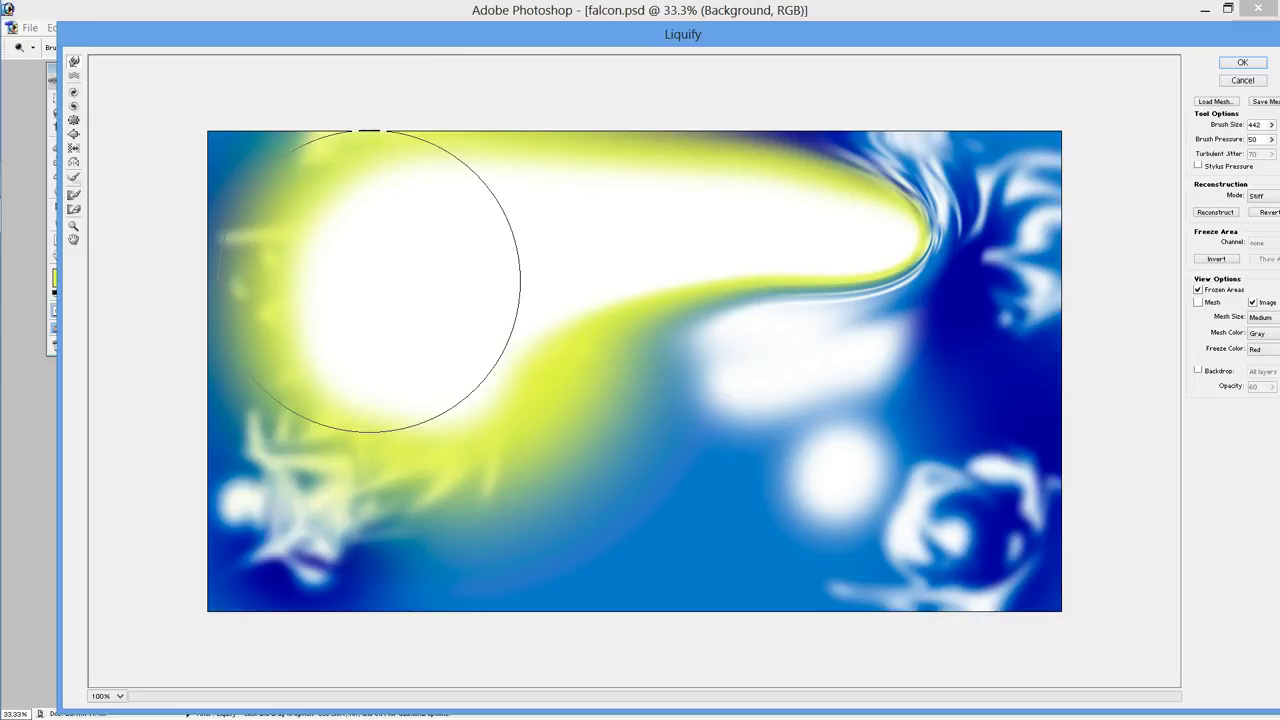
mouse_move(308, 430)
left_mouse_down()
mouse_move(491, 257)
mouse_move(623, 263)
left_mouse_up()
mouse_move(271, 214)
left_mouse_down()
mouse_move(424, 192)
mouse_move(571, 257)
left_mouse_up()
mouse_move(409, 471)
left_mouse_down()
mouse_move(649, 237)
mouse_move(787, 220)
left_mouse_up()
mouse_move(714, 166)
left_mouse_down()
mouse_move(1029, 186)
mouse_move(1057, 114)
mouse_move(1050, 137)
left_mouse_up()
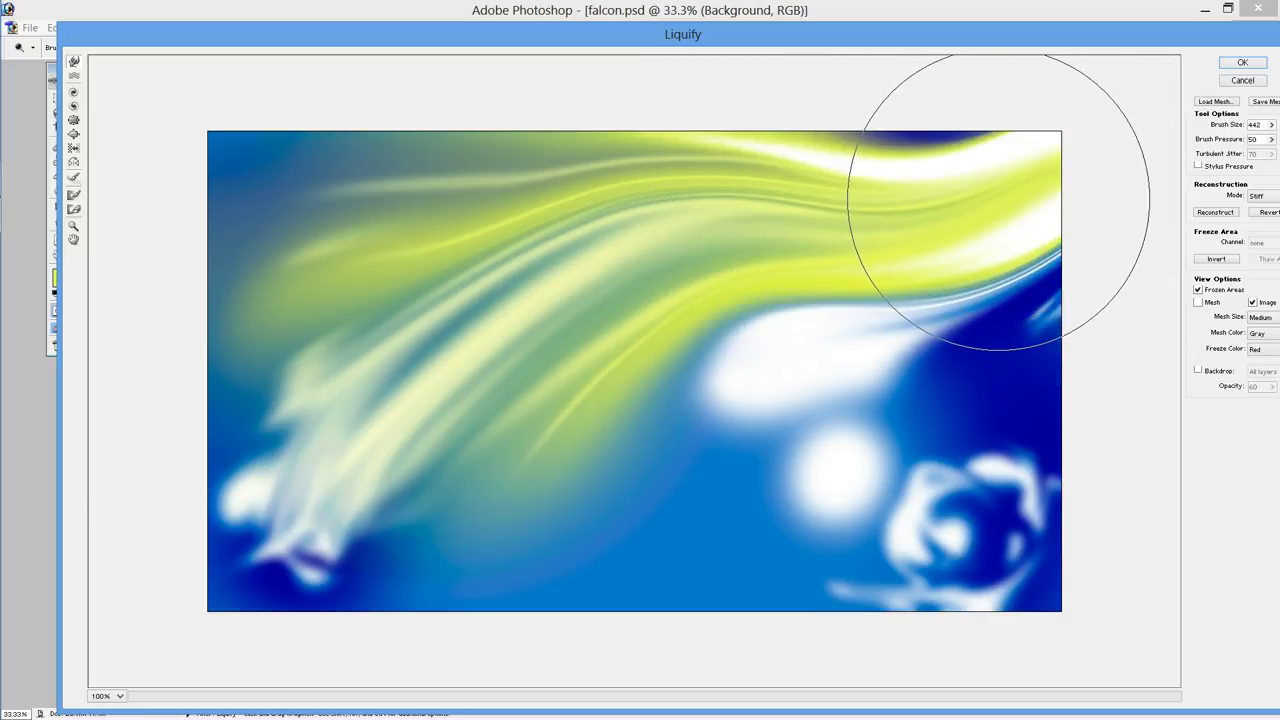
Step: Sweep the lower glow and white clouds into blue-white streaks, then apply the Liquify
left_click_drag(657, 429, 171, 543)
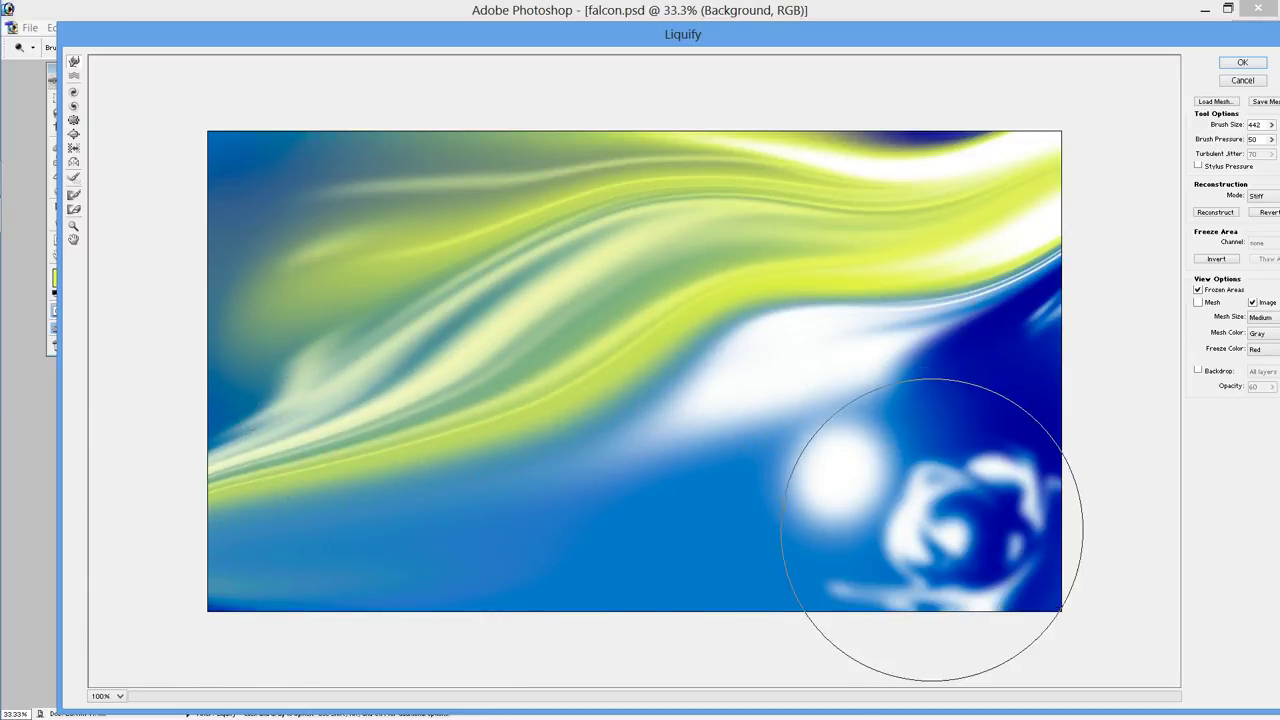
left_click_drag(943, 528, 1143, 357)
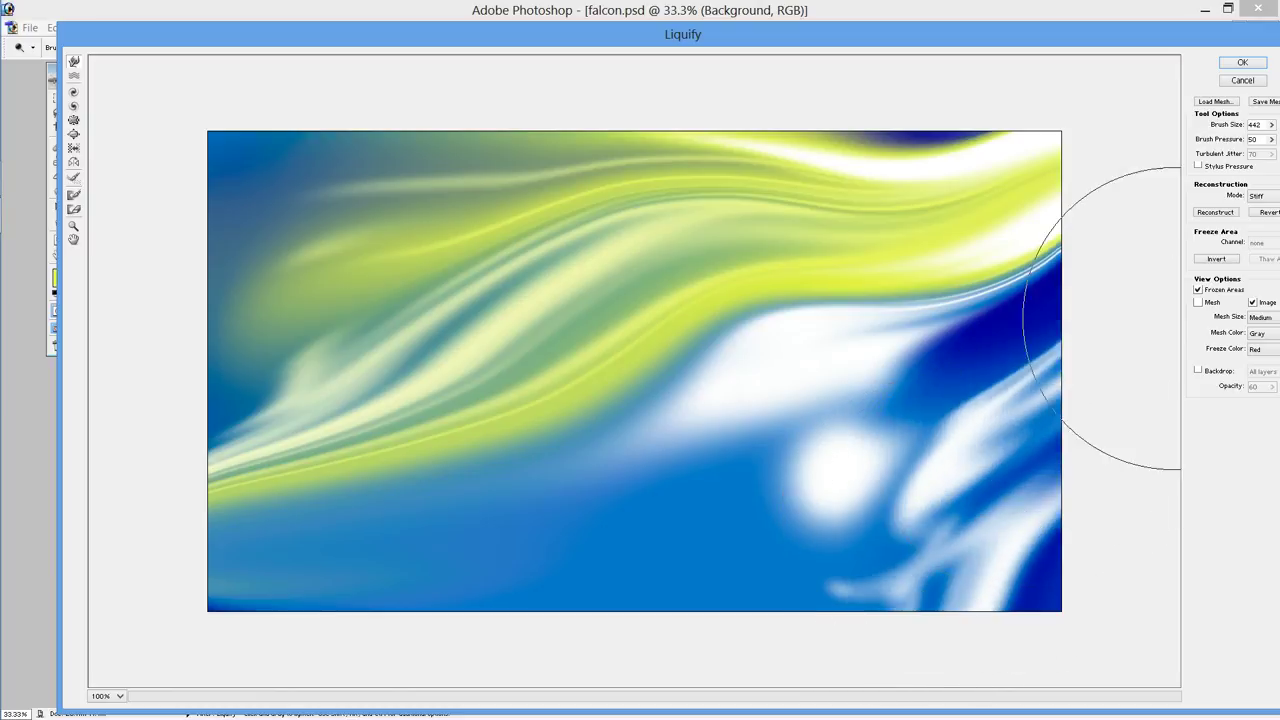
mouse_move(1120, 400)
left_mouse_down()
mouse_move(957, 477)
mouse_move(543, 543)
mouse_move(420, 640)
left_mouse_up()
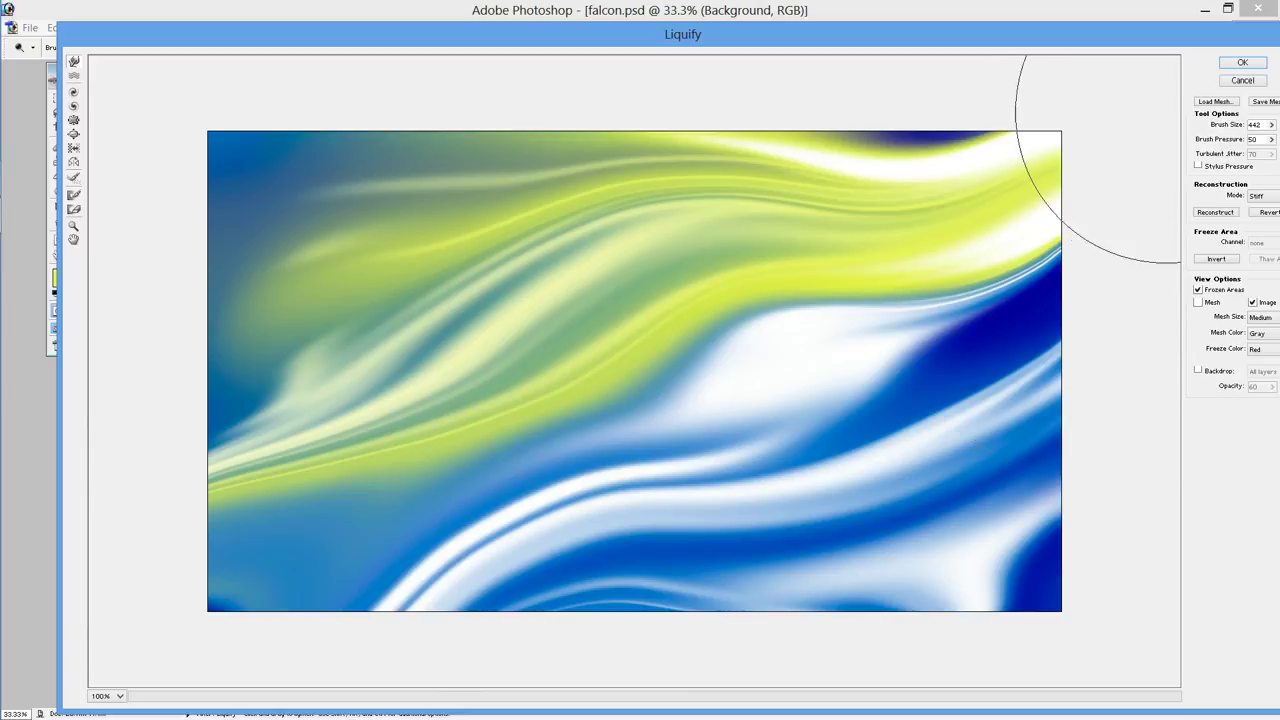
left_click(1241, 63)
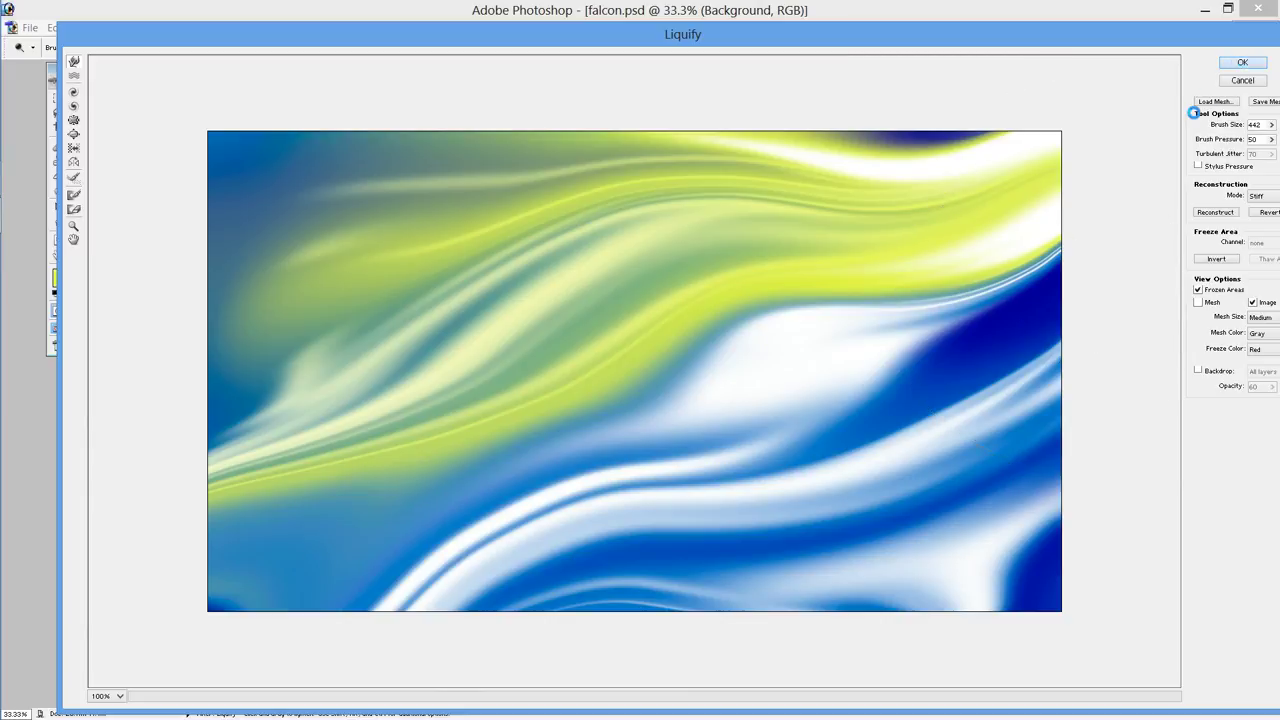
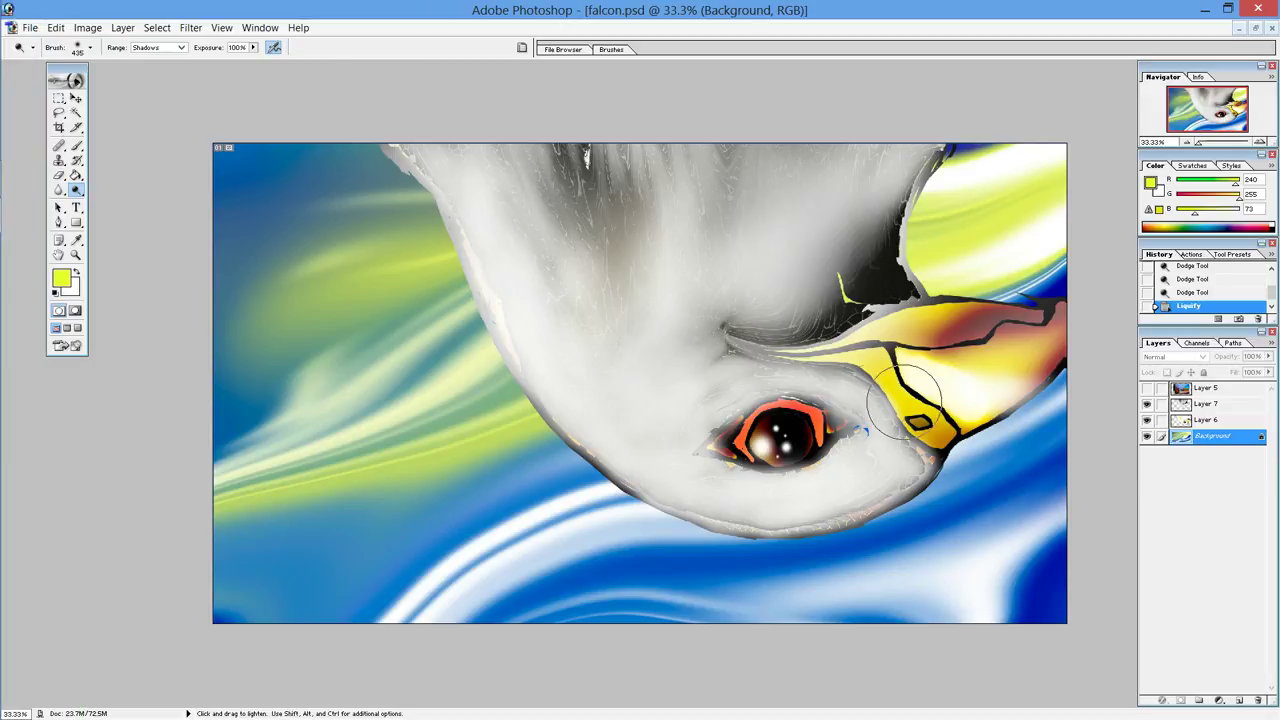
Step: Browse the Edit menu twice without choosing a command
left_click(56, 28)
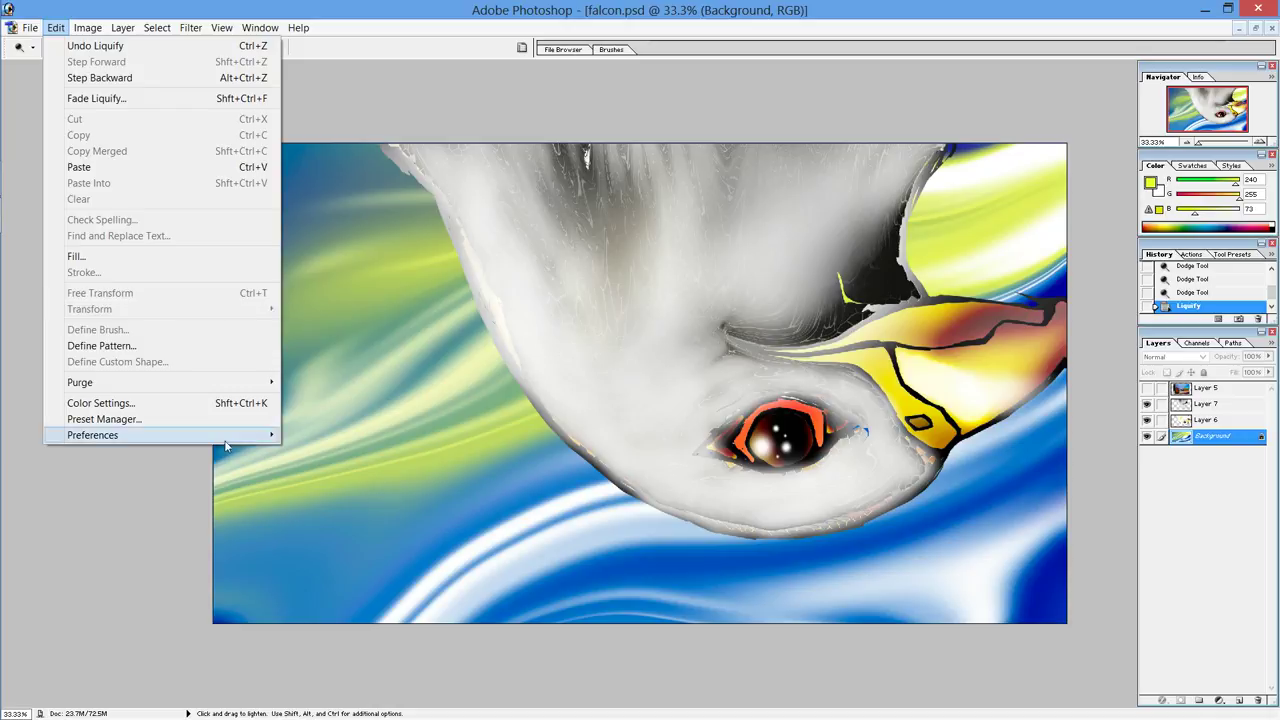
left_click(173, 483)
left_click(56, 27)
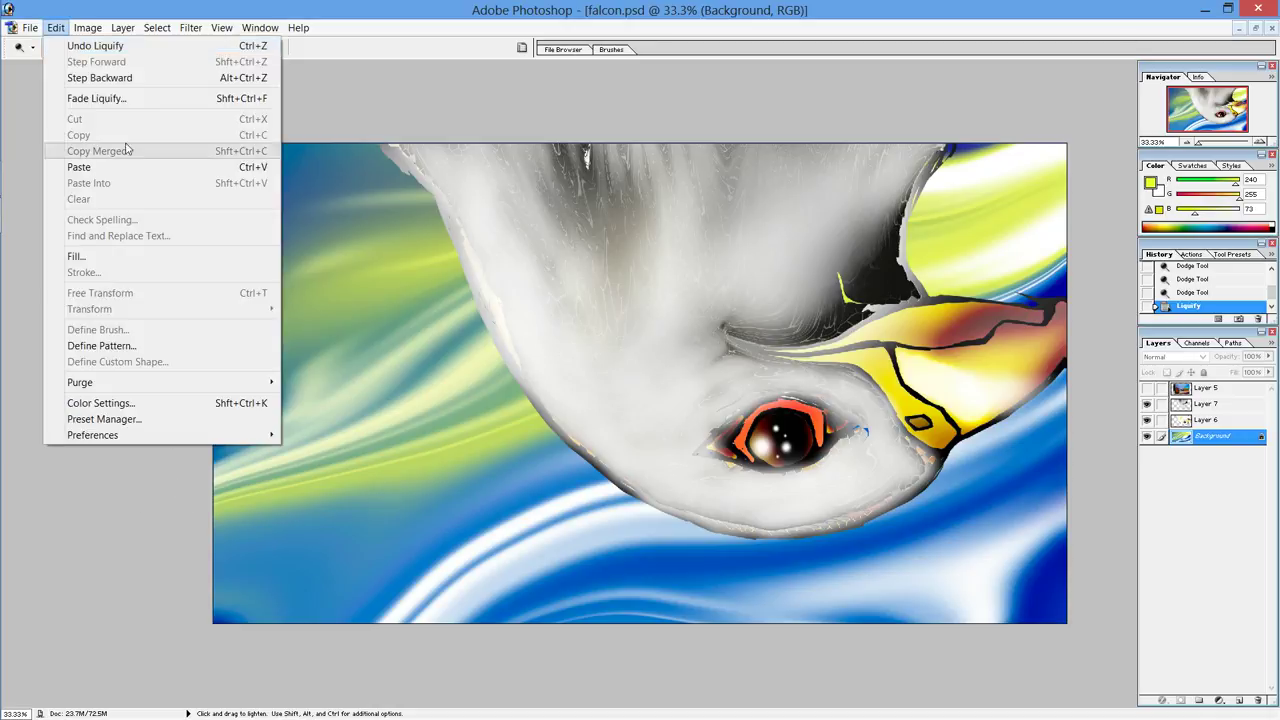
left_click(140, 470)
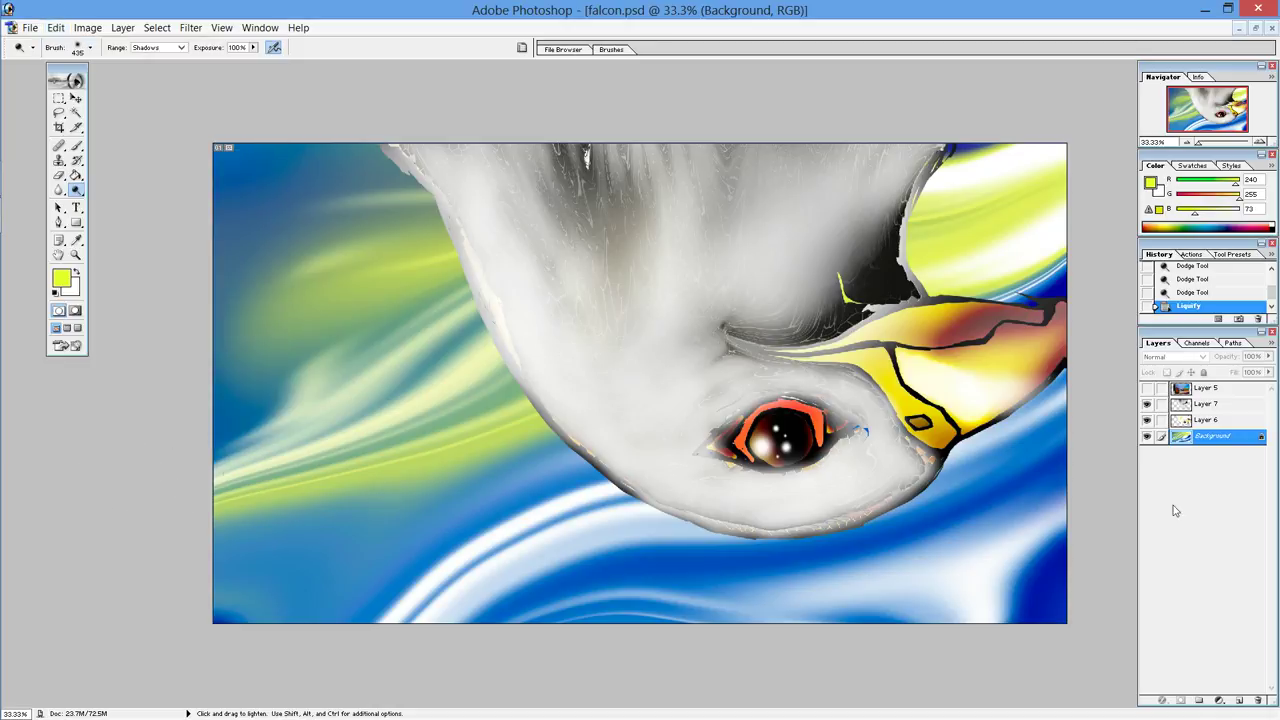
Step: Duplicate the Background layer, delete the original, and begin Free Transform on the copy
left_click_drag(1212, 438, 1239, 700)
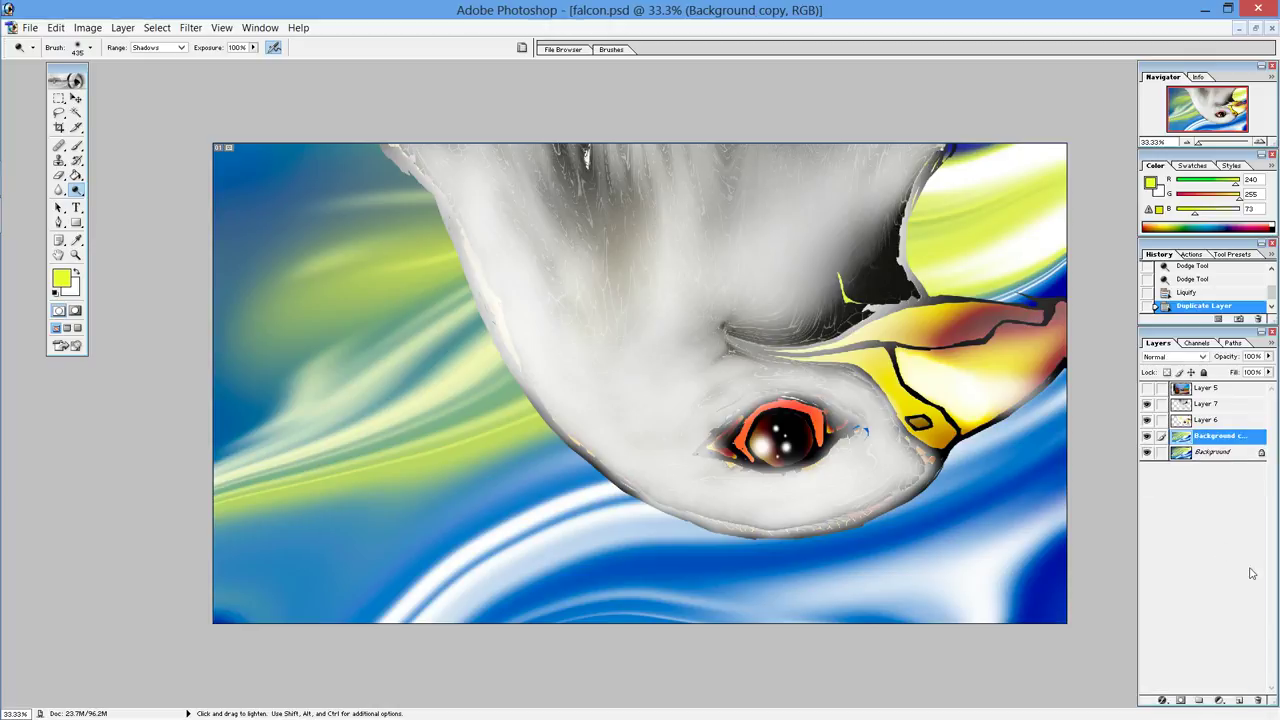
left_click_drag(1212, 456, 1258, 700)
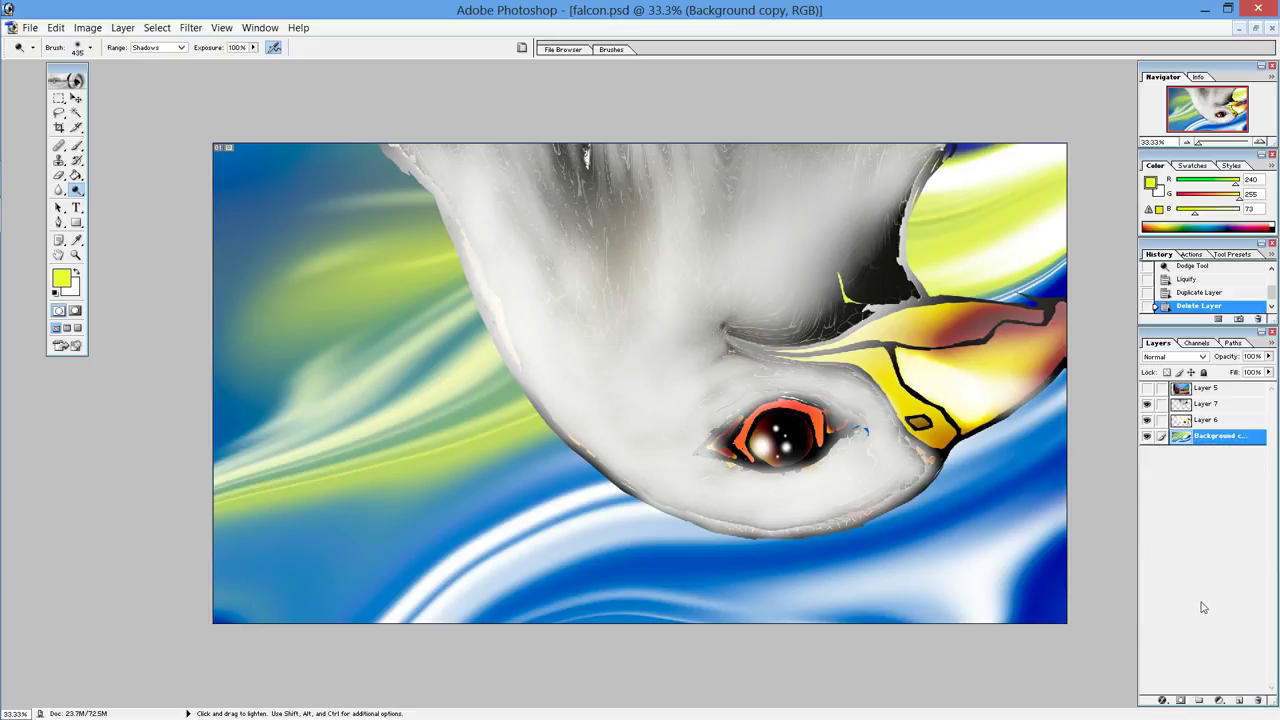
key("ctrl+t")
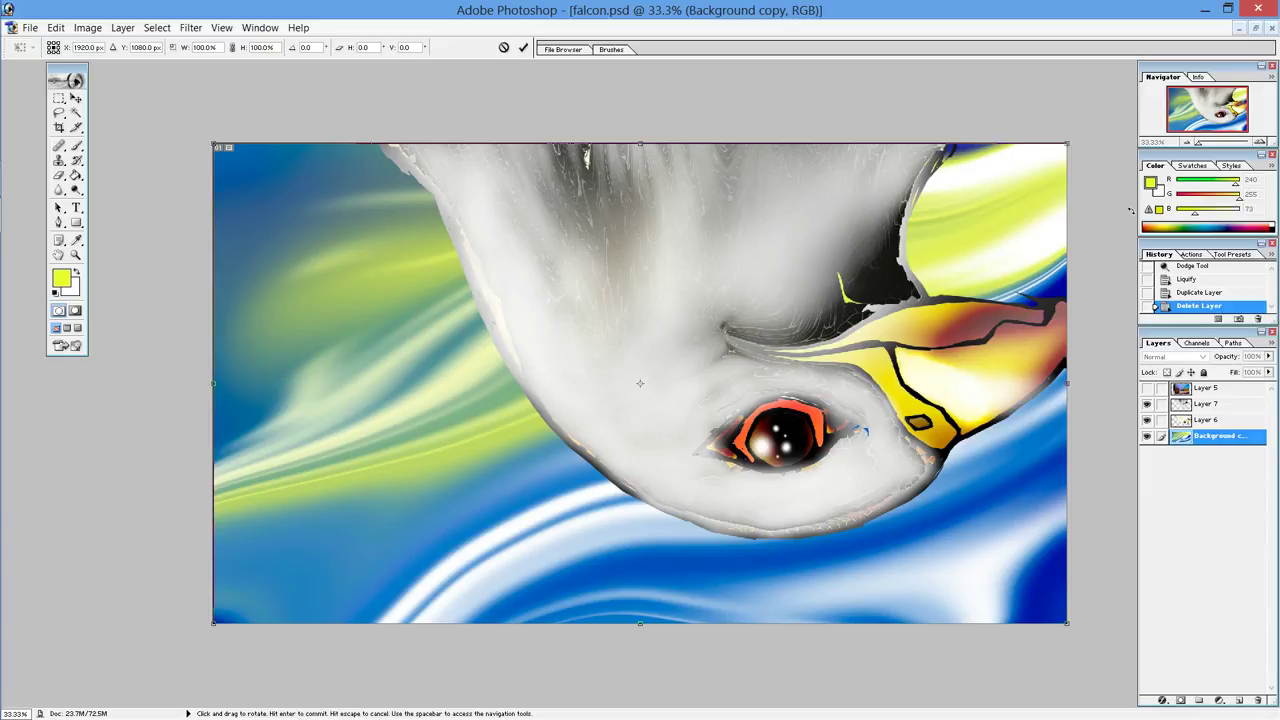
Step: Rotate the Background copy to 180° and apply the transform
mouse_move(1106, 137)
left_mouse_down()
mouse_move(1098, 226)
mouse_move(650, 487)
mouse_move(555, 444)
mouse_move(567, 418)
left_mouse_up()
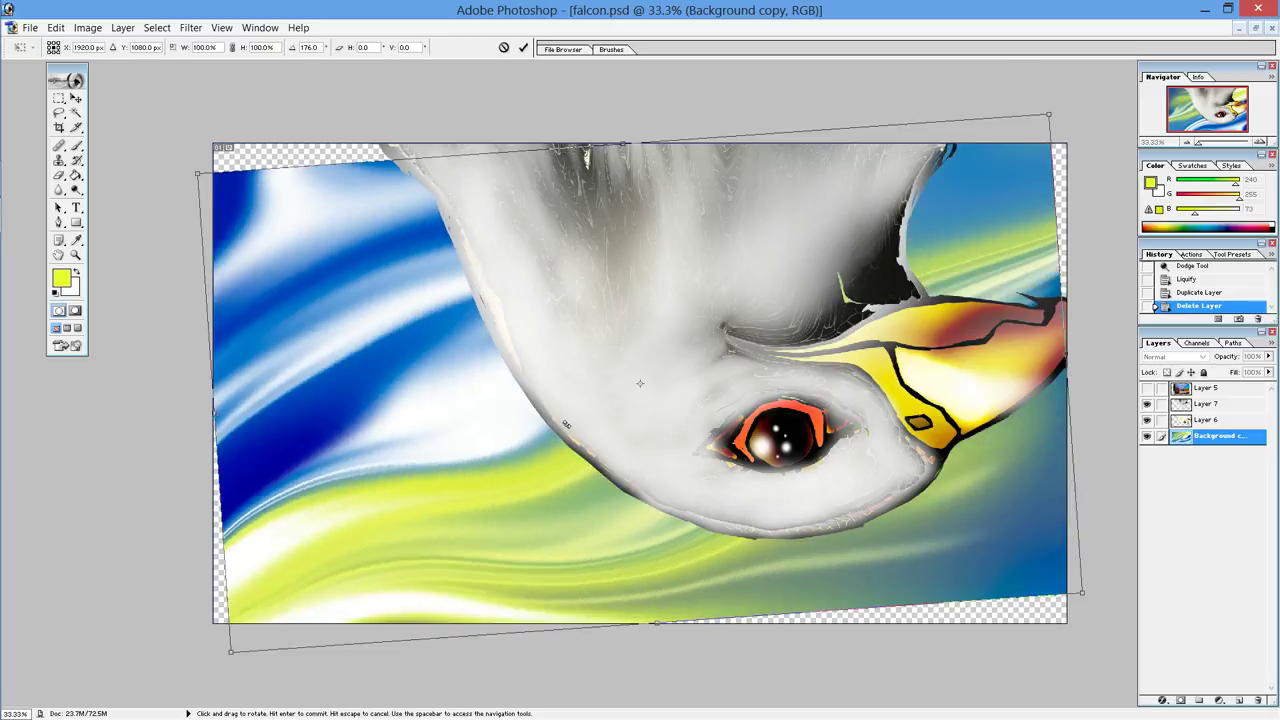
left_click_drag(567, 418, 566, 421)
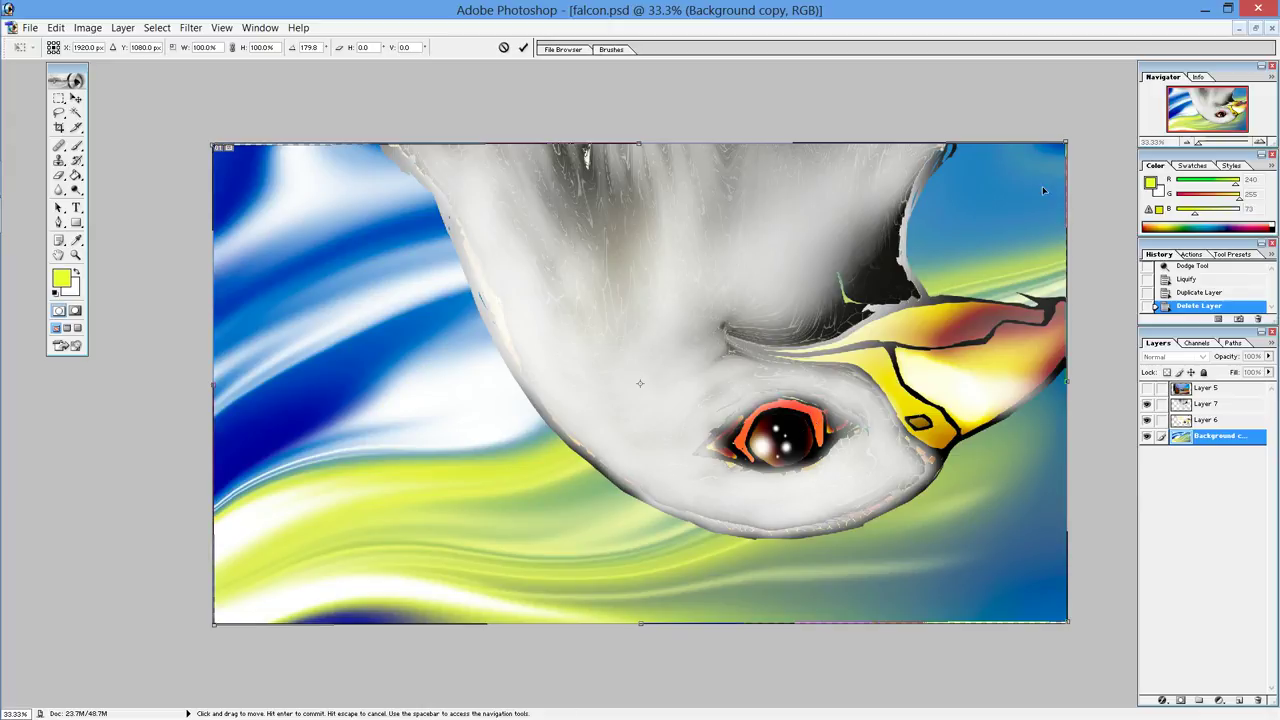
left_click_drag(1103, 103, 1093, 113)
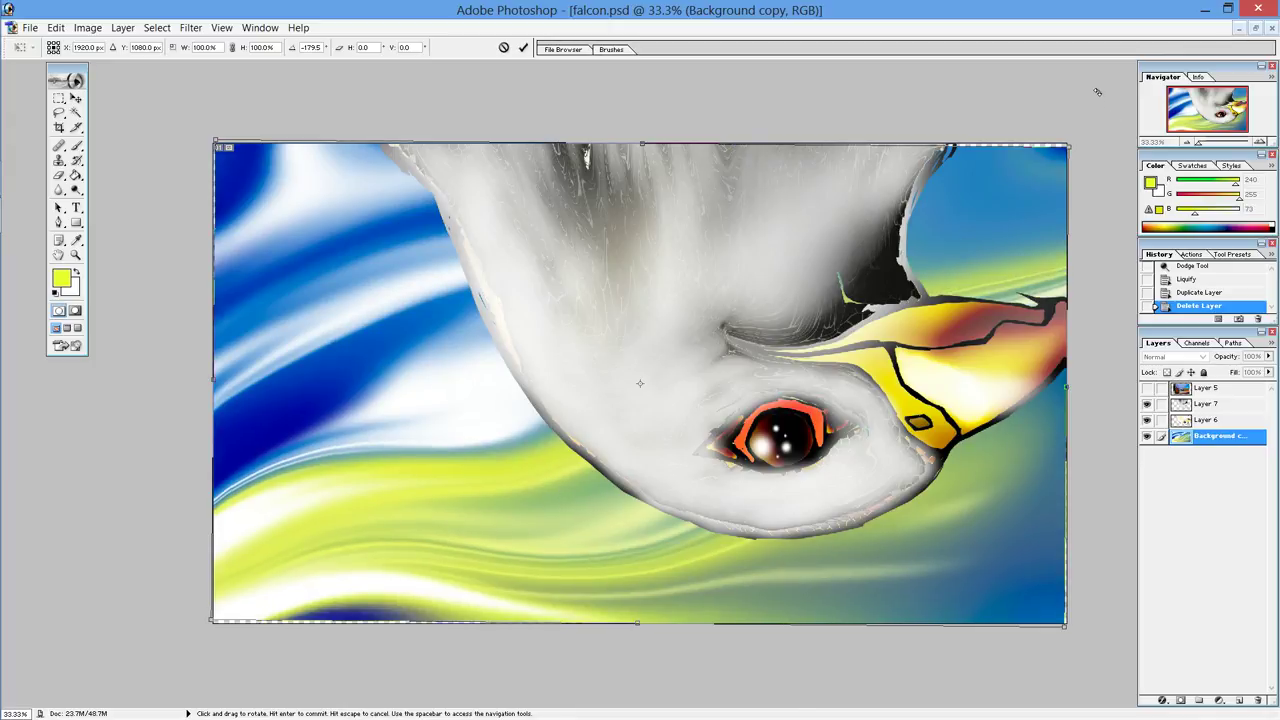
mouse_move(1099, 125)
left_mouse_down()
mouse_move(1103, 106)
mouse_move(1110, 117)
left_mouse_up()
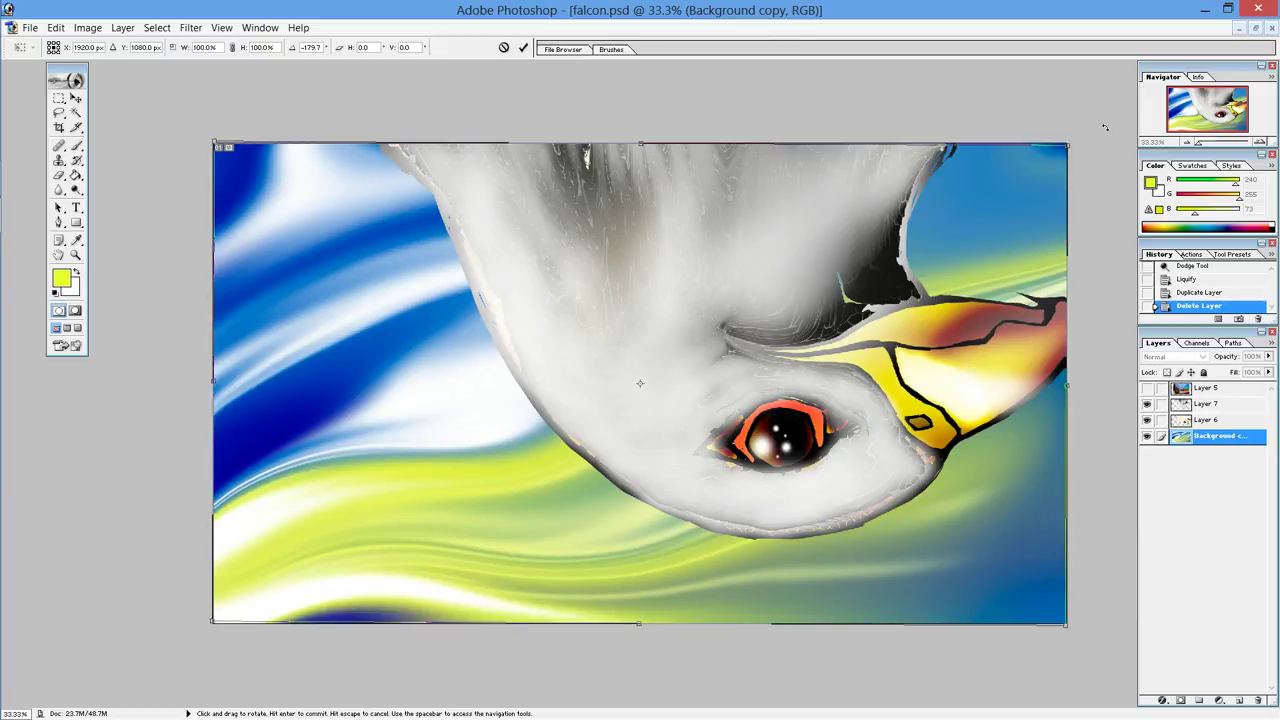
left_click_drag(1101, 121, 1103, 127)
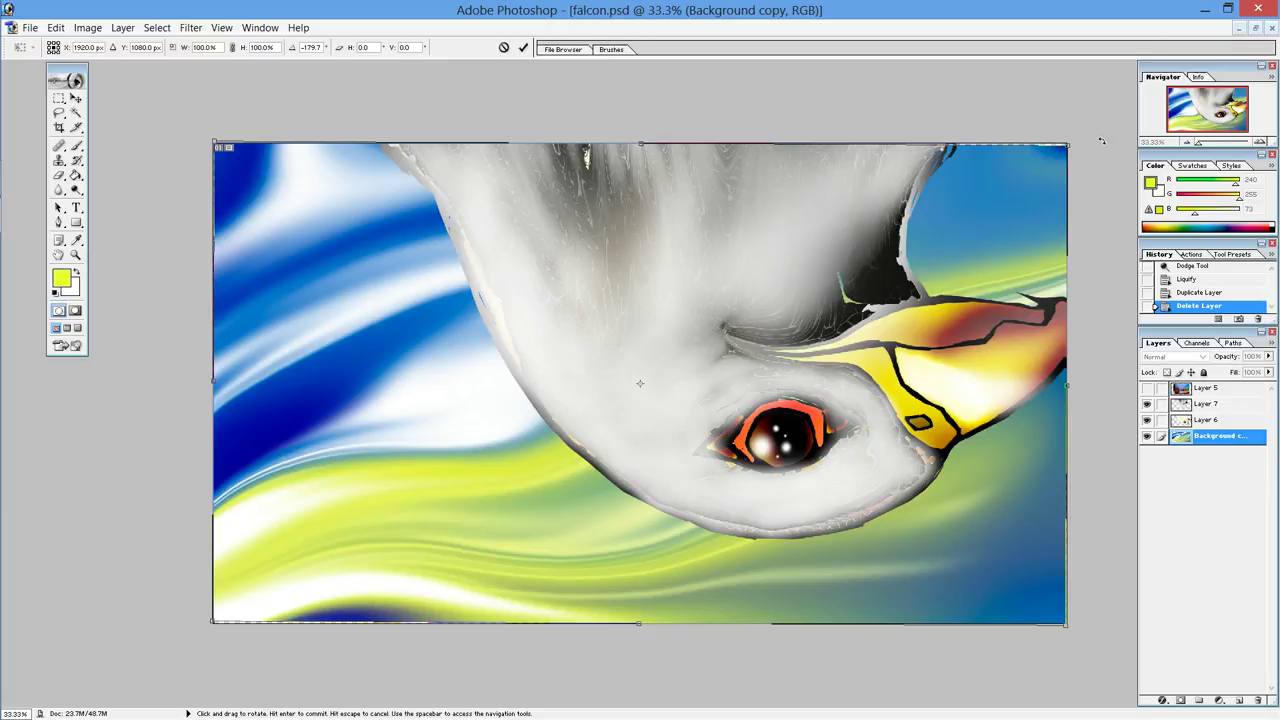
left_click_drag(1103, 130, 1095, 132)
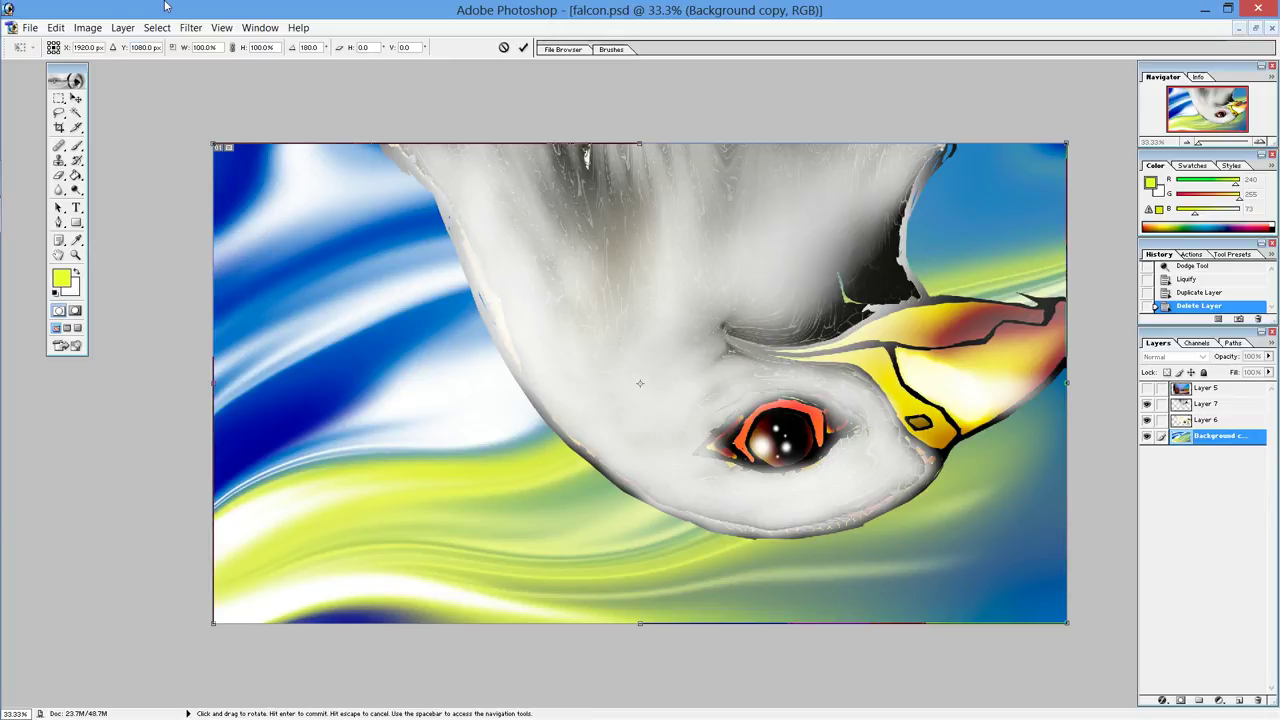
left_click(60, 114)
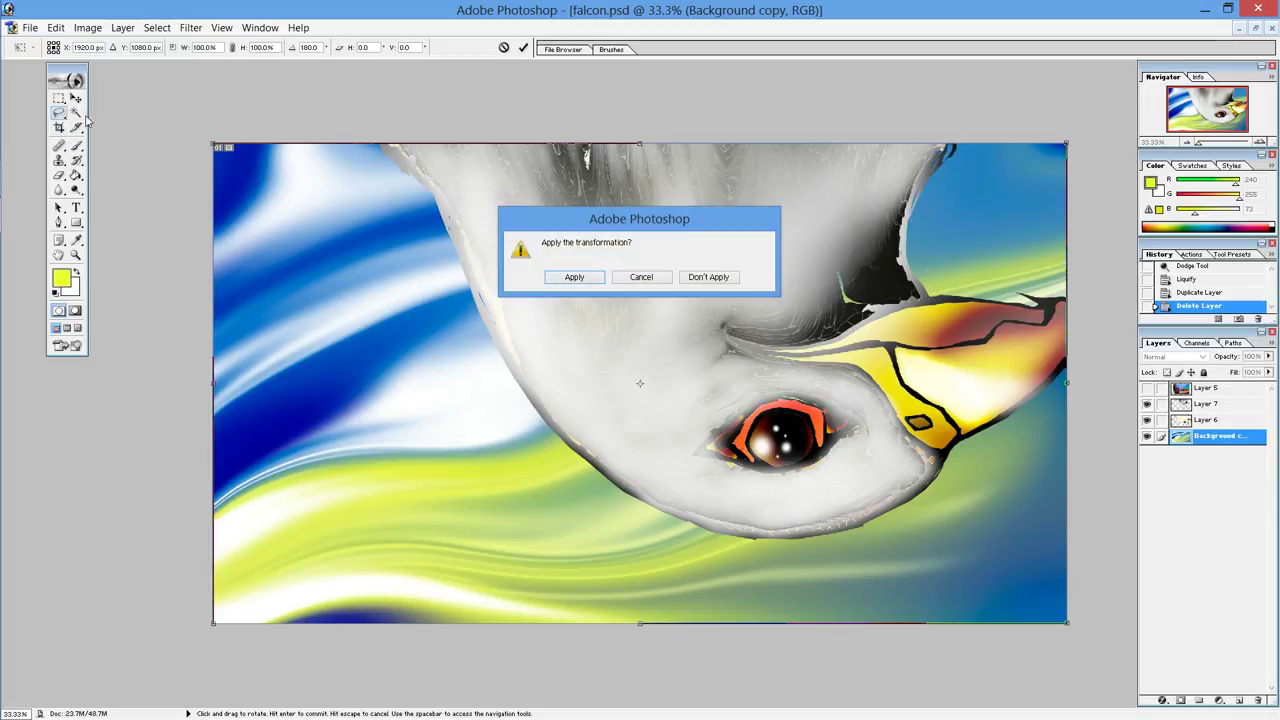
left_click(574, 278)
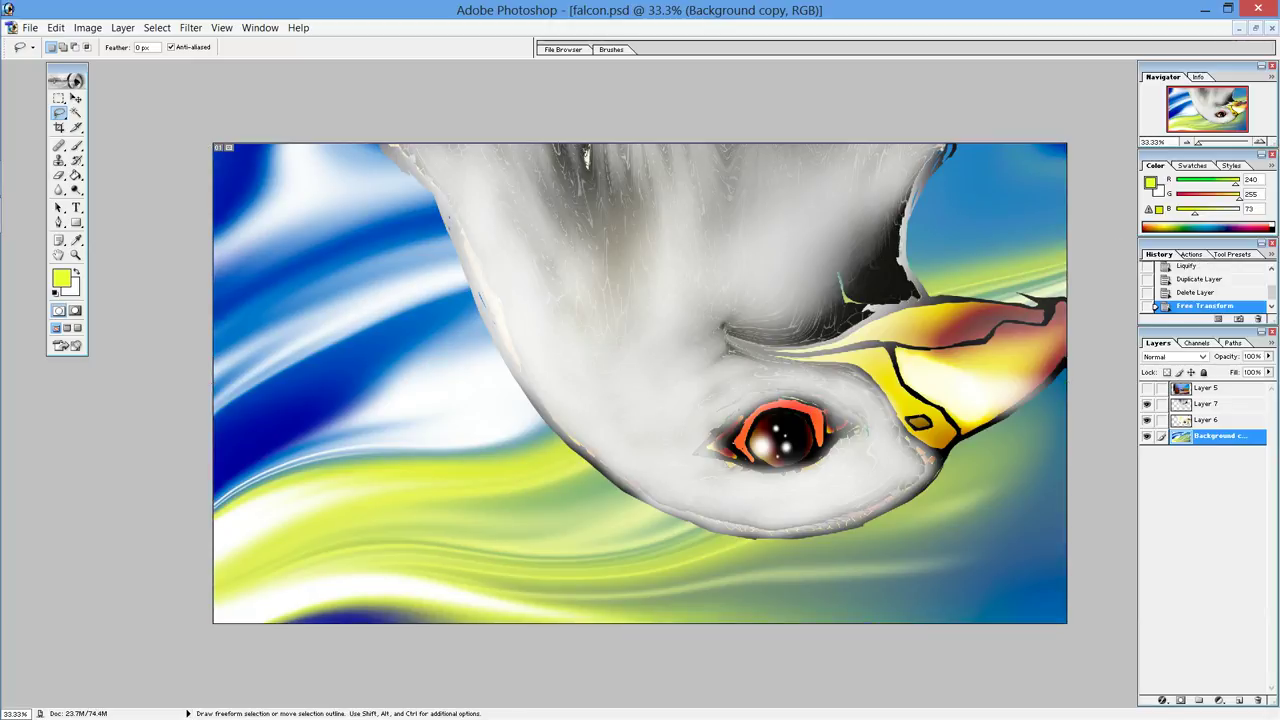
key("f")
key("f")
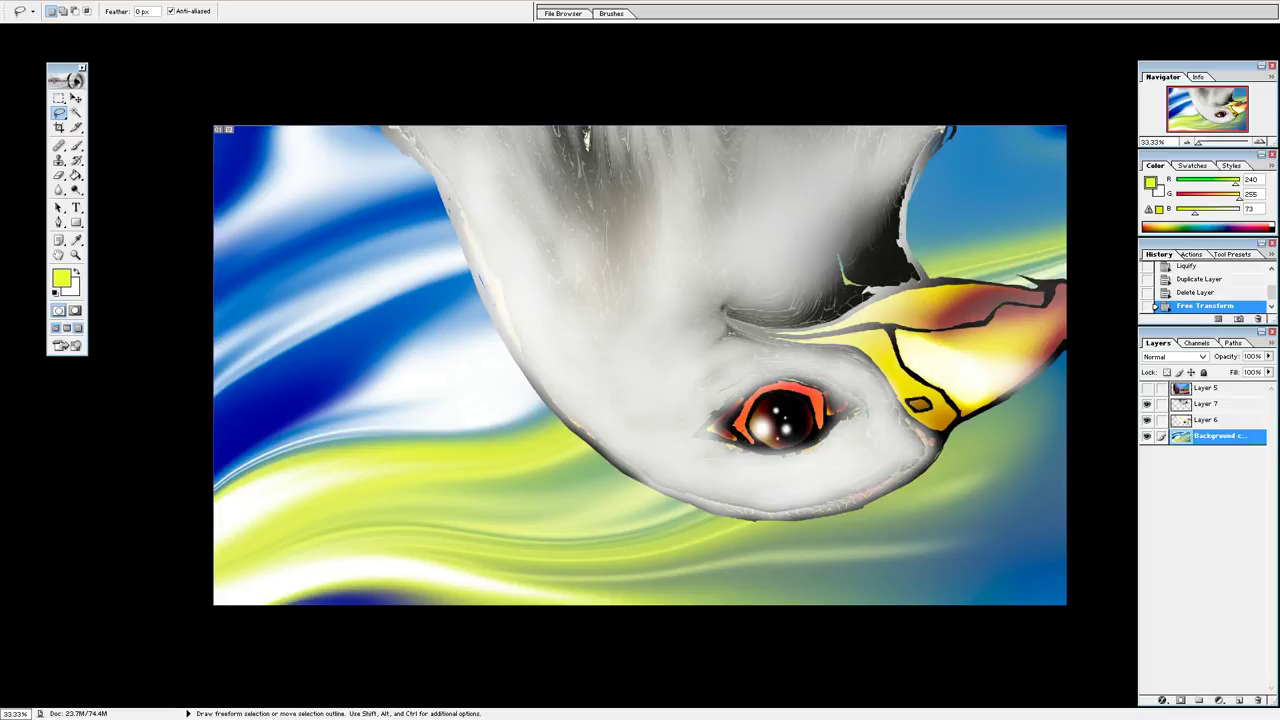
Step: Scale the swirl background to about 101.3% wide by 104.7% high and apply it
key("ctrl+t")
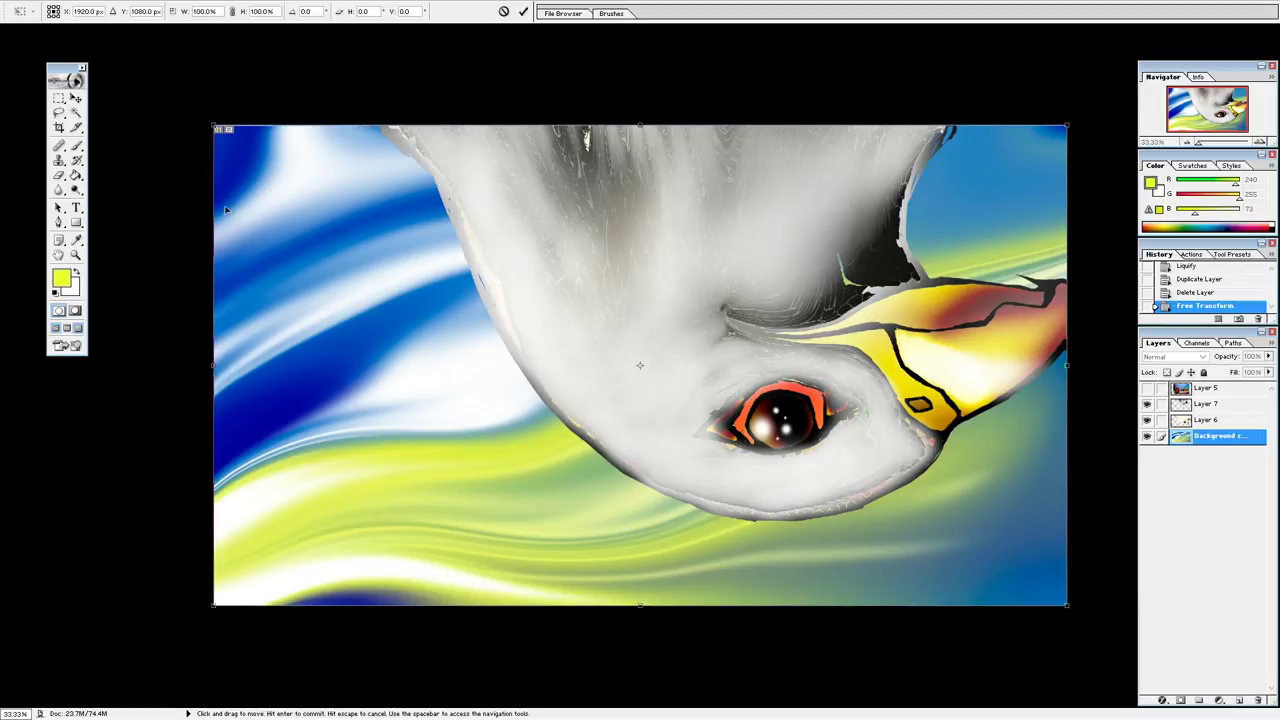
left_click_drag(214, 128, 209, 127)
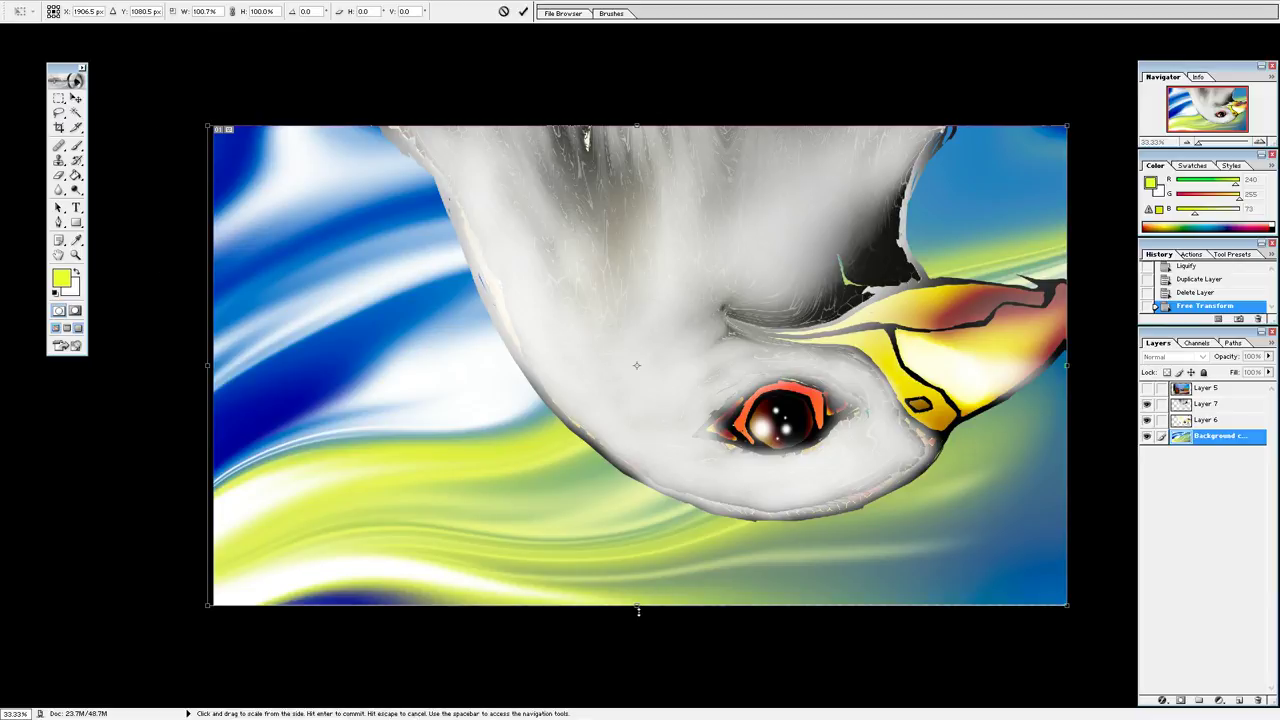
left_click_drag(637, 605, 637, 616)
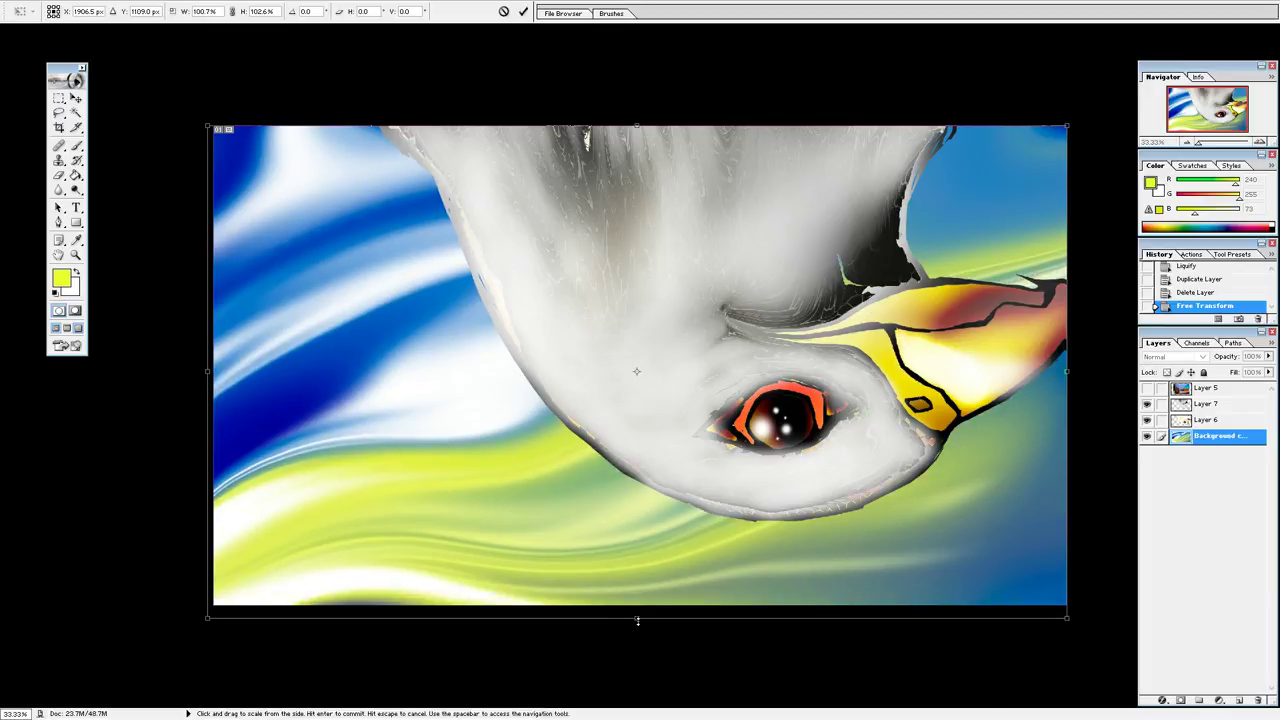
left_click_drag(637, 126, 640, 114)
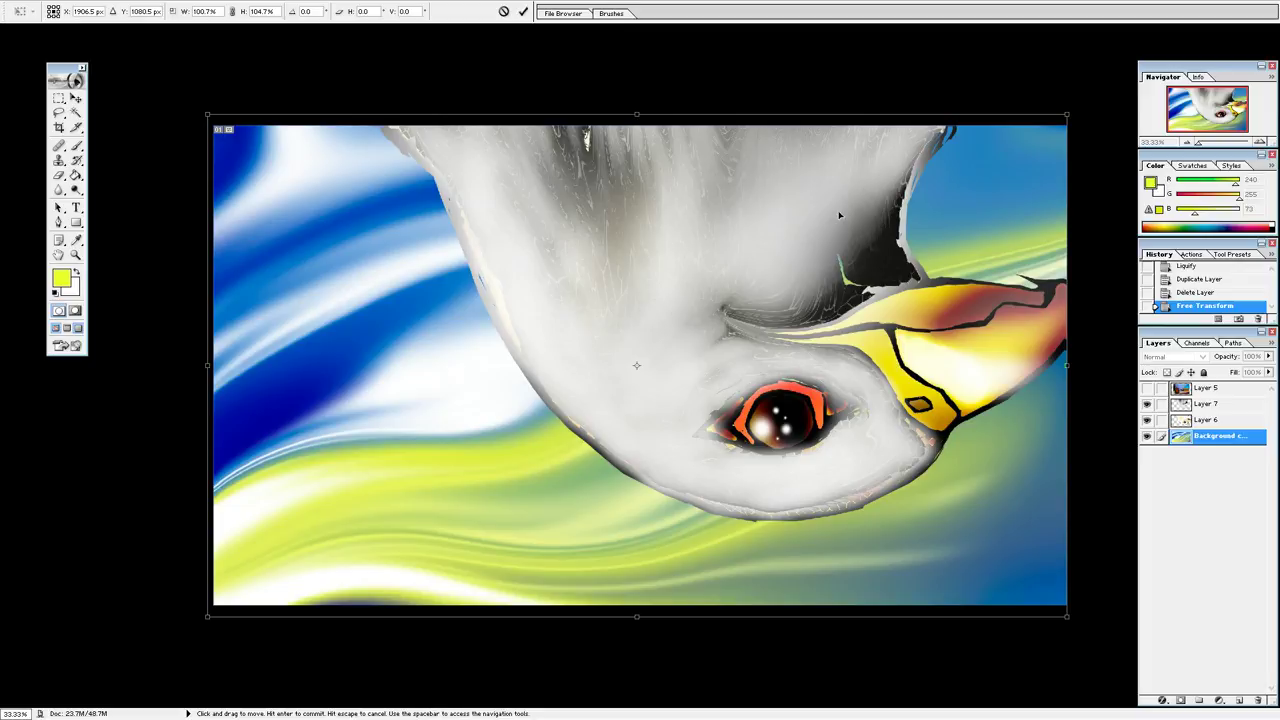
left_click_drag(1071, 358, 1075, 358)
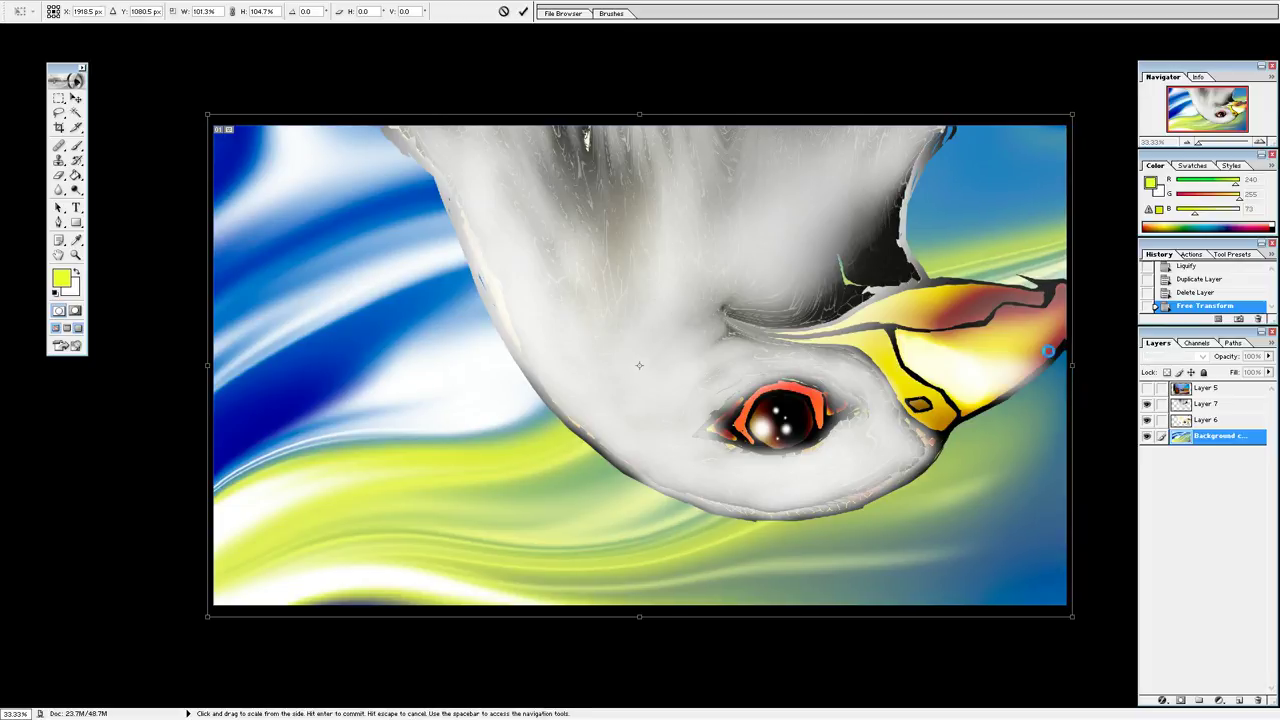
left_click(61, 112)
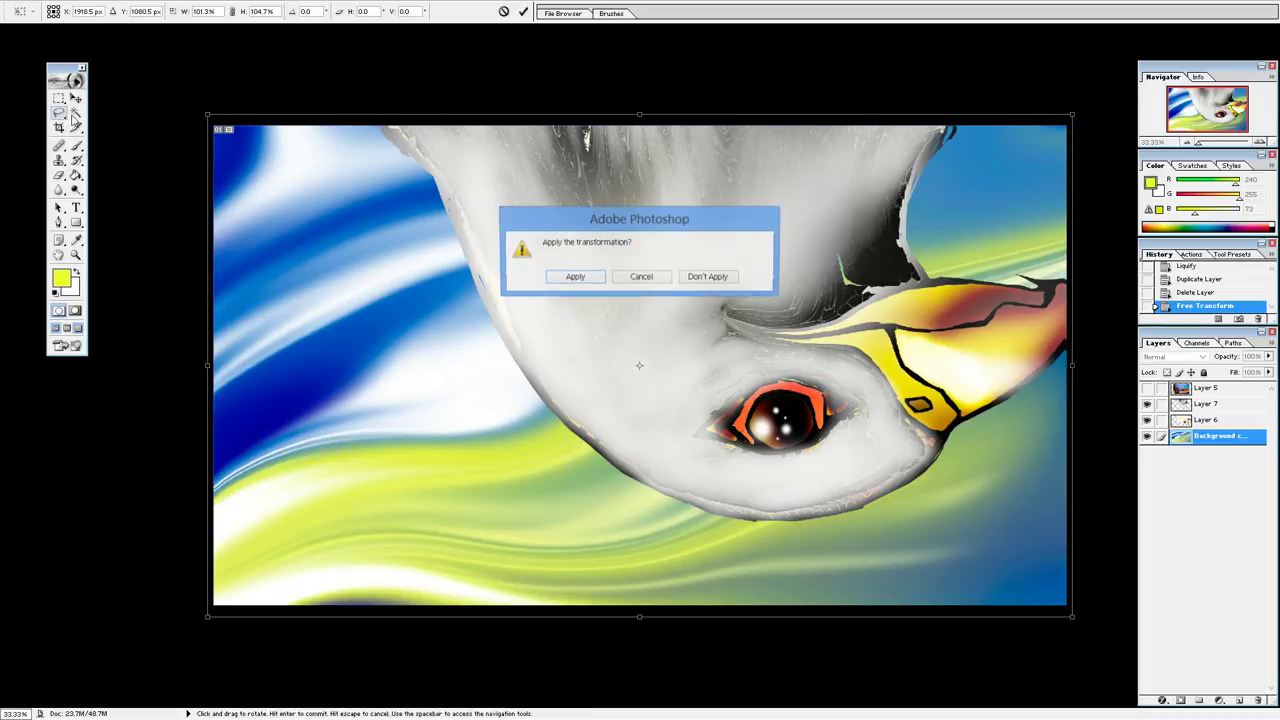
left_click(573, 277)
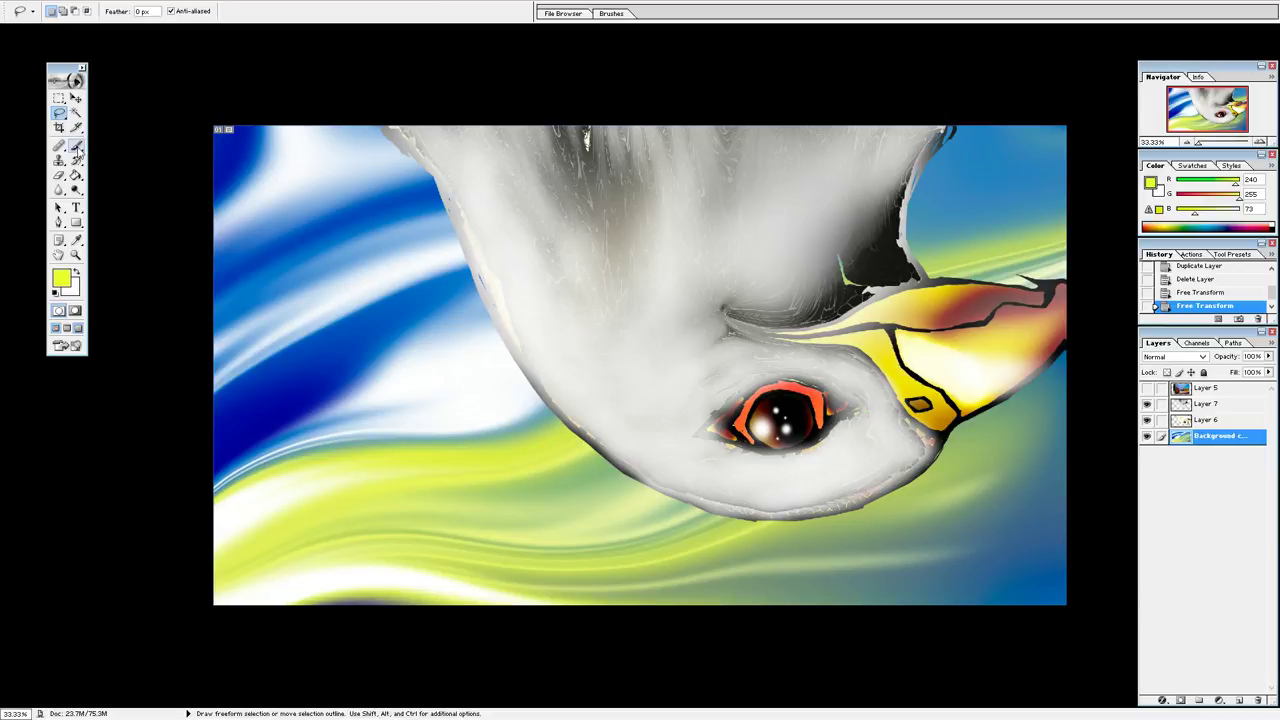
Step: Add a new Layer 8 and pick the 39 px brush preset
left_click(76, 146)
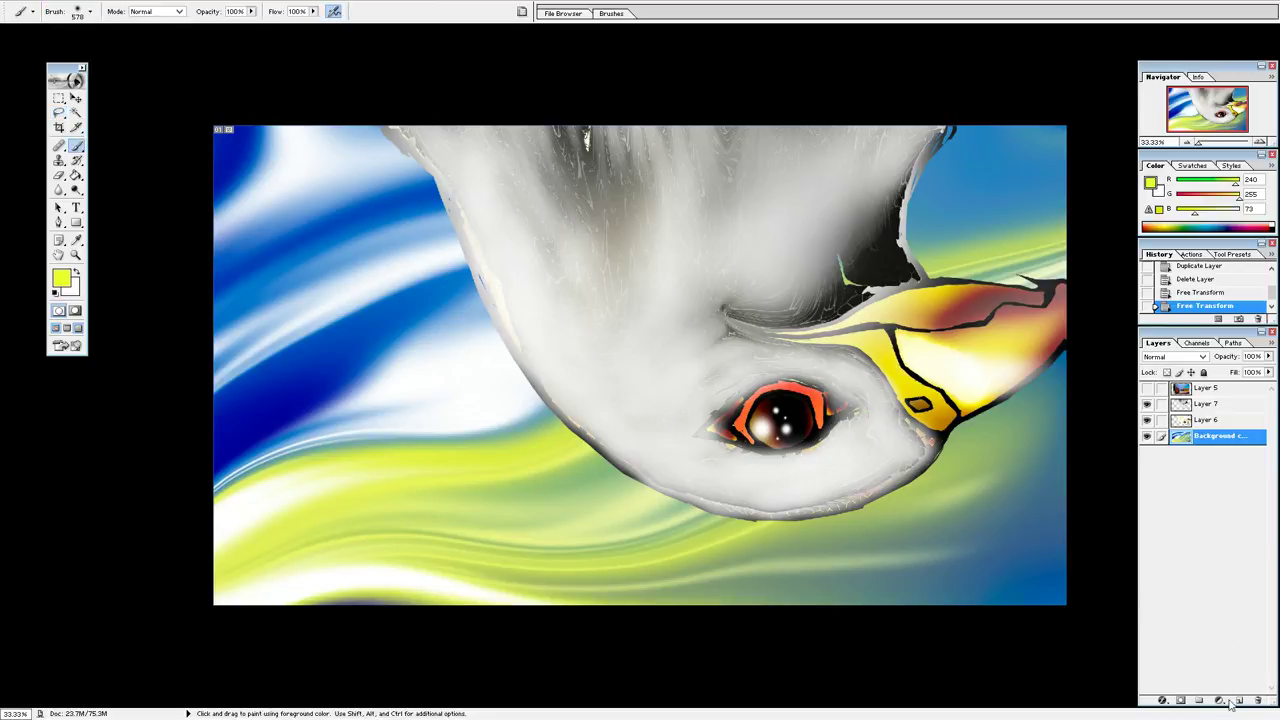
left_click(1239, 702)
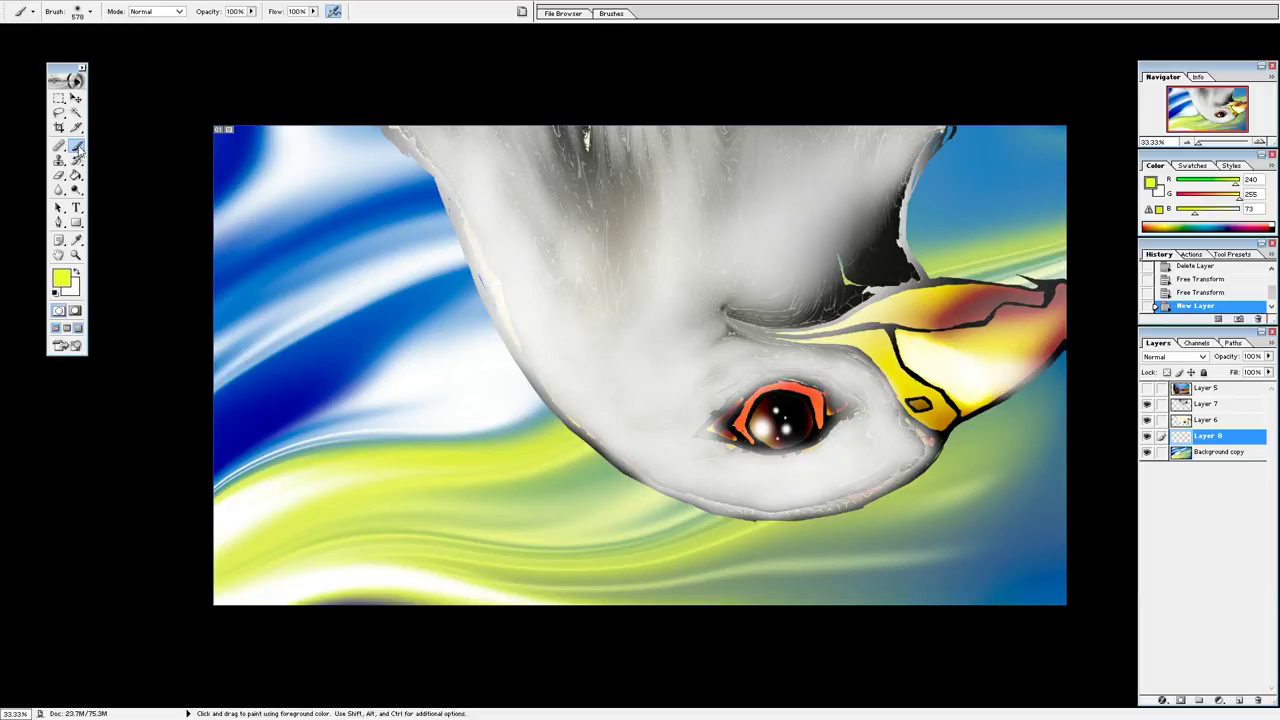
left_click(77, 149)
left_click(80, 150)
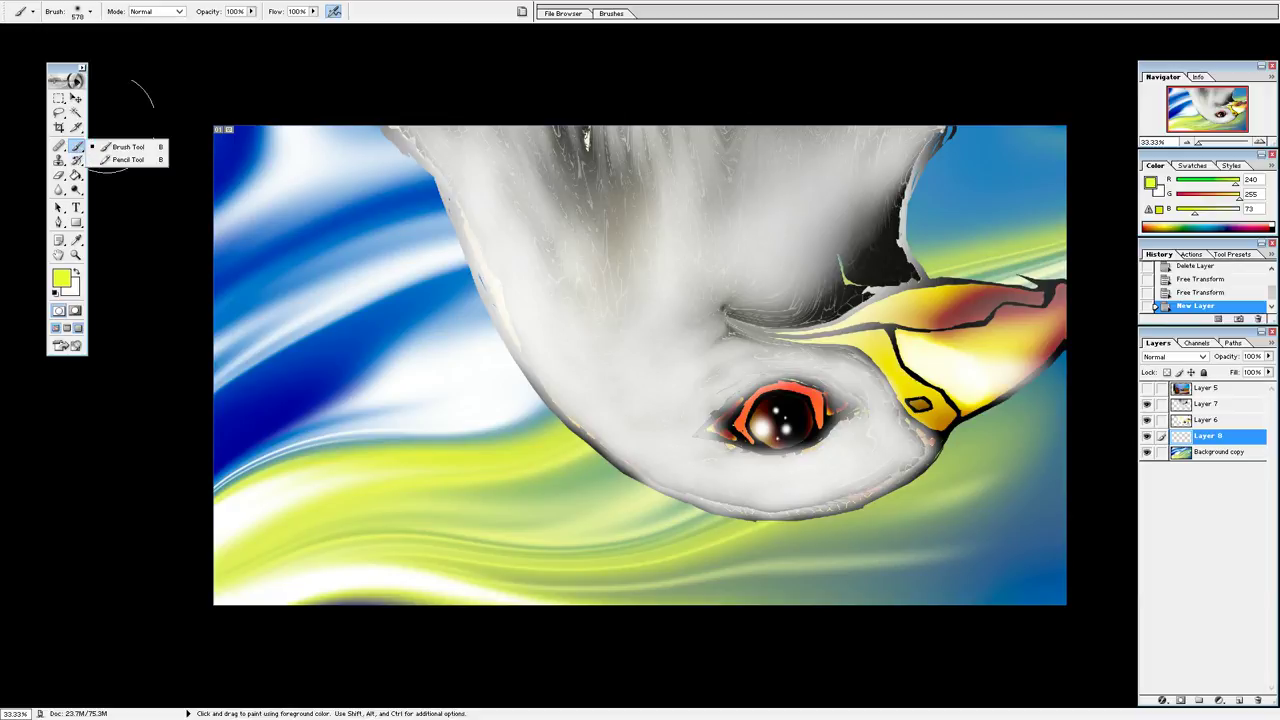
left_click(96, 22)
left_click(92, 16)
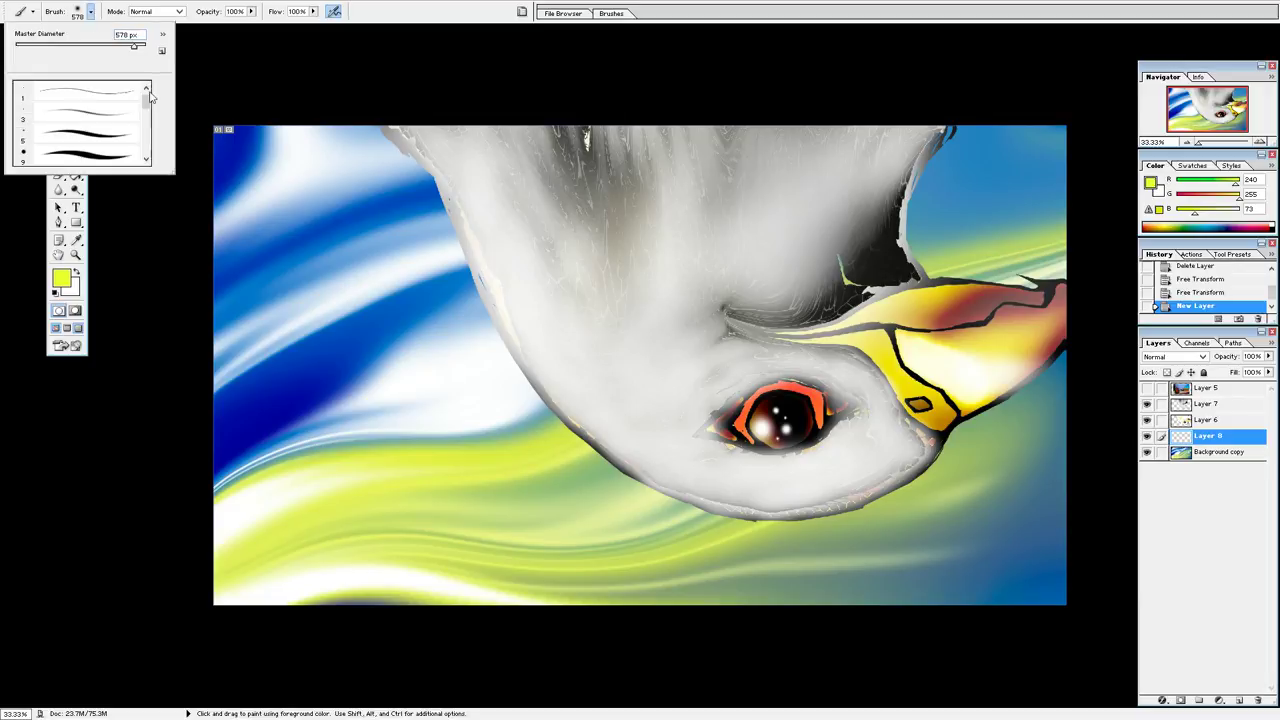
left_click(146, 124)
left_click(119, 130)
Step: Set a muted grey-green foreground colour and enlarge the brush to 161 px
left_click(60, 288)
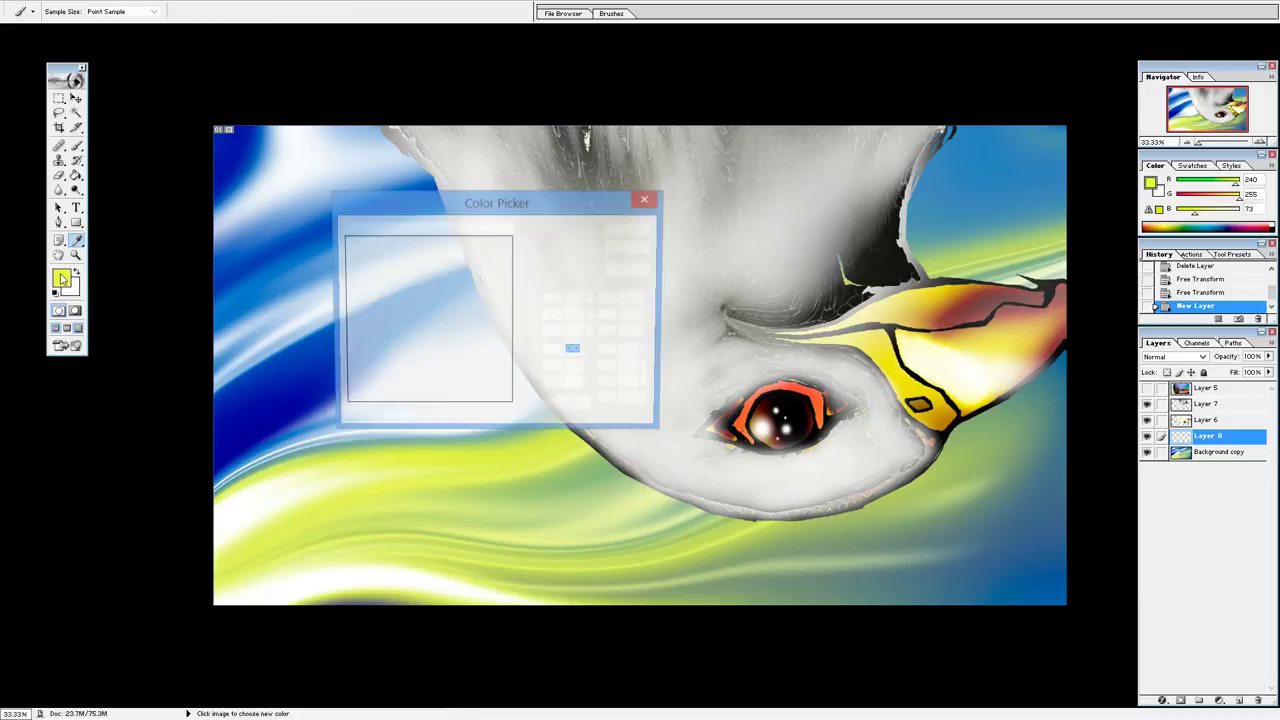
left_click(368, 303)
left_click_drag(368, 303, 374, 314)
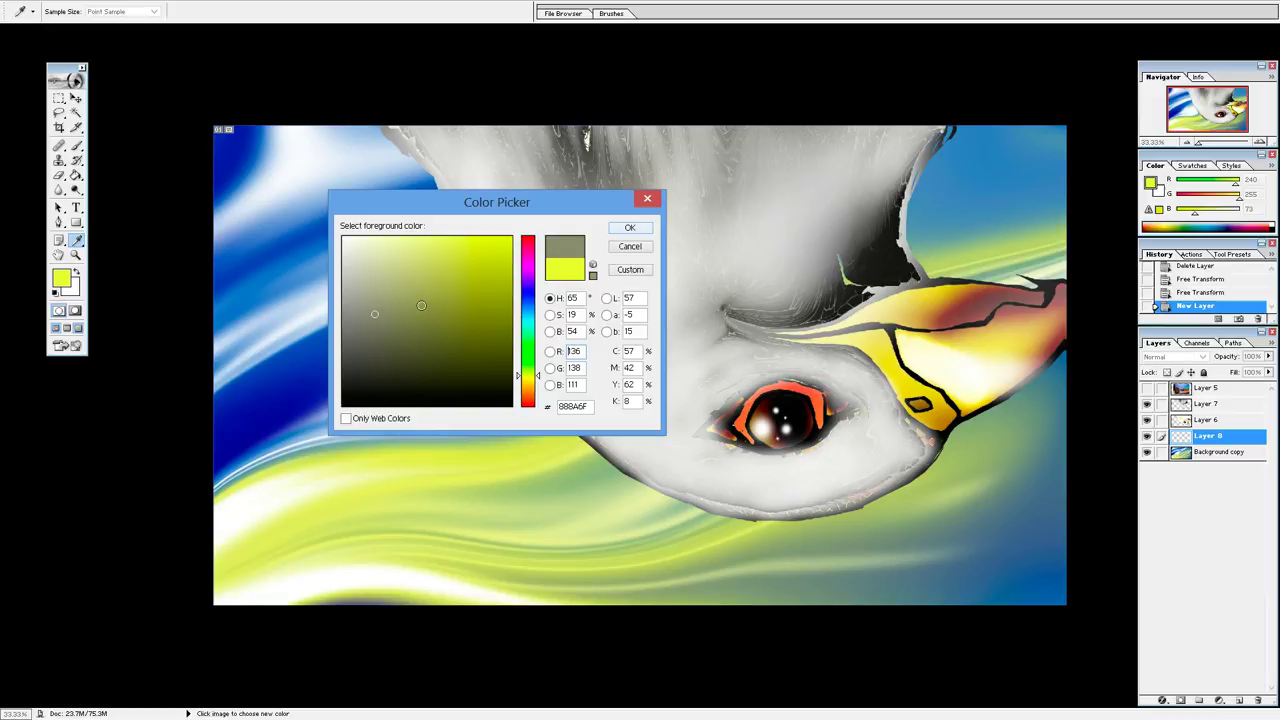
left_click(368, 317)
left_click(631, 228)
key("b")
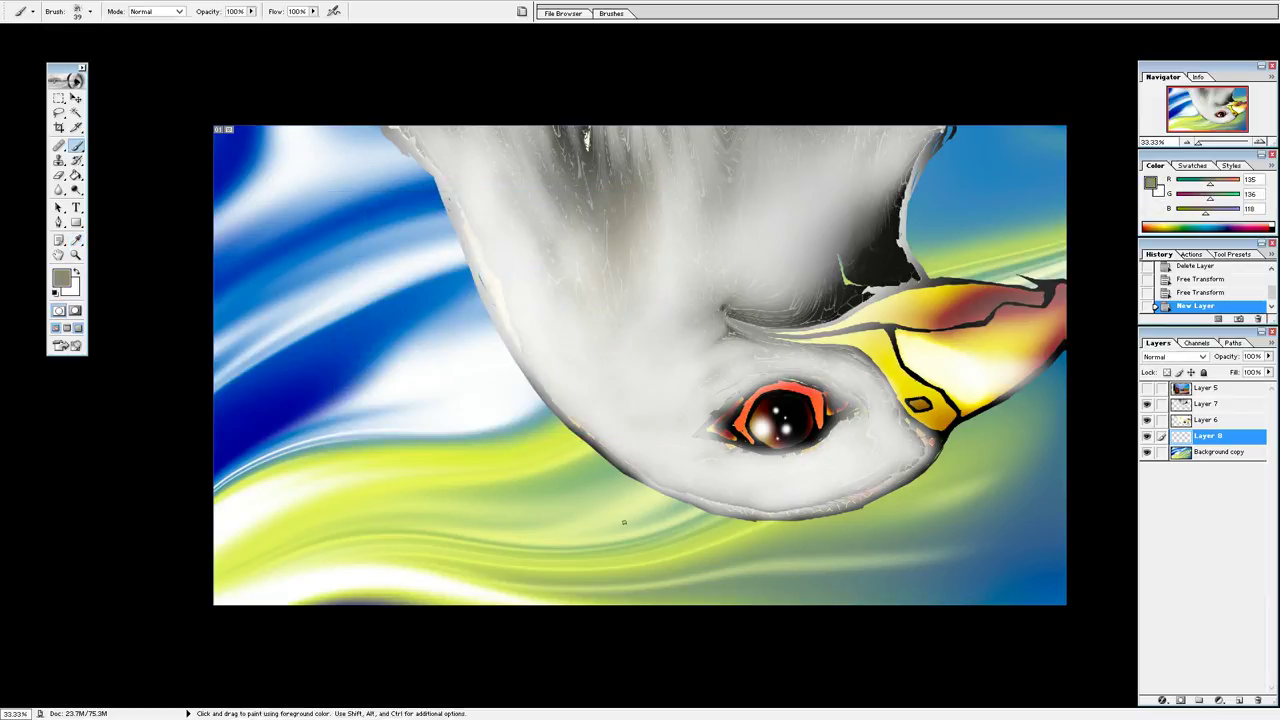
left_click(89, 11)
left_click_drag(92, 47, 101, 47)
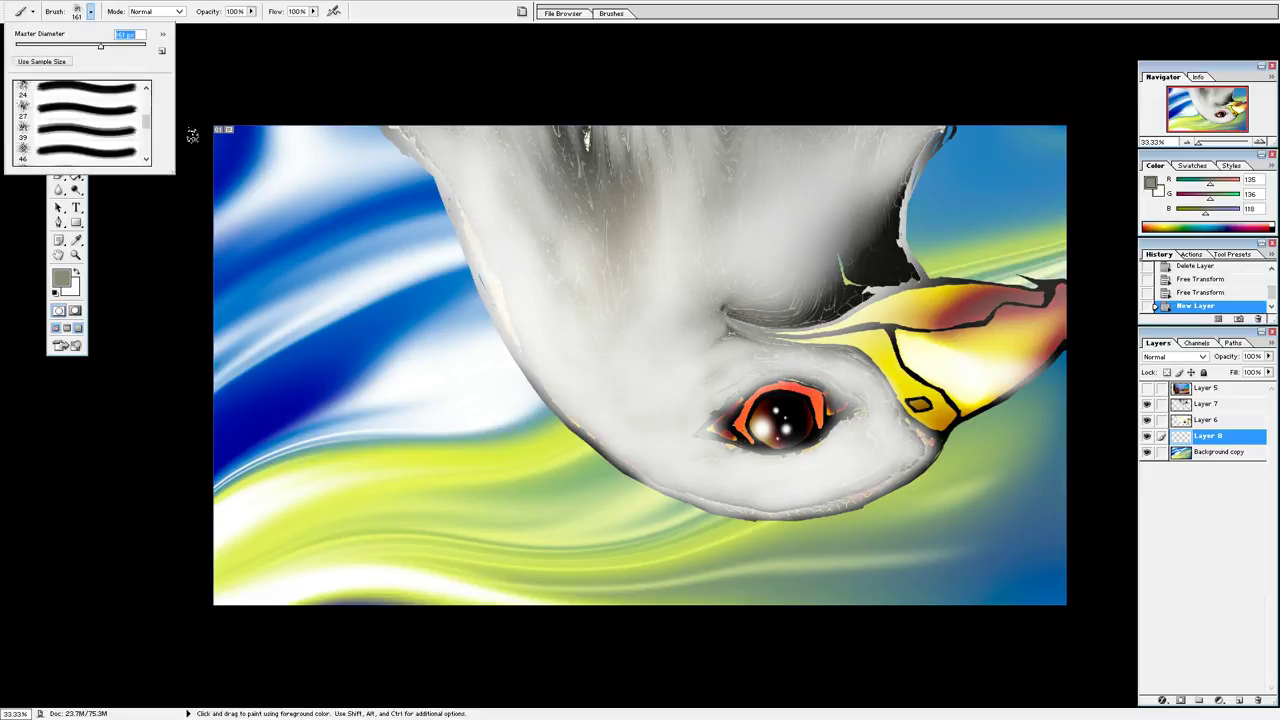
Step: Paint a broad grey patch along the bottom edge of the picture
left_click(590, 576)
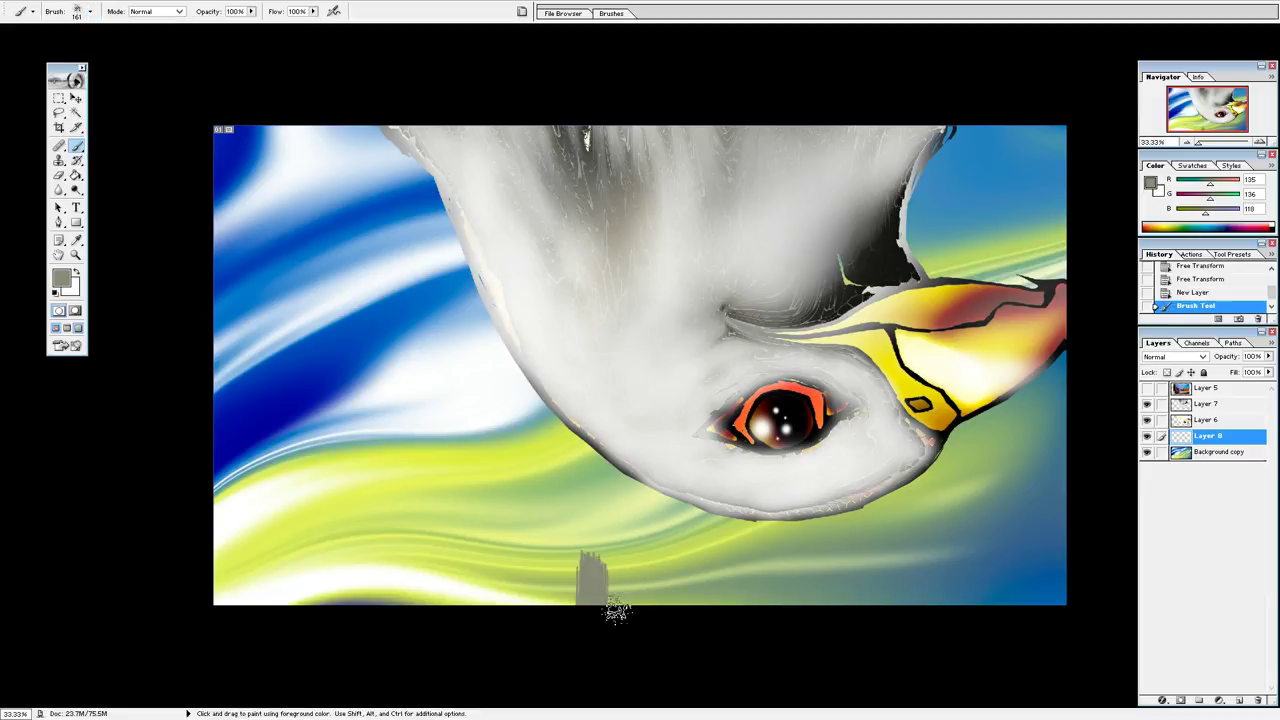
left_click_drag(622, 578, 643, 580)
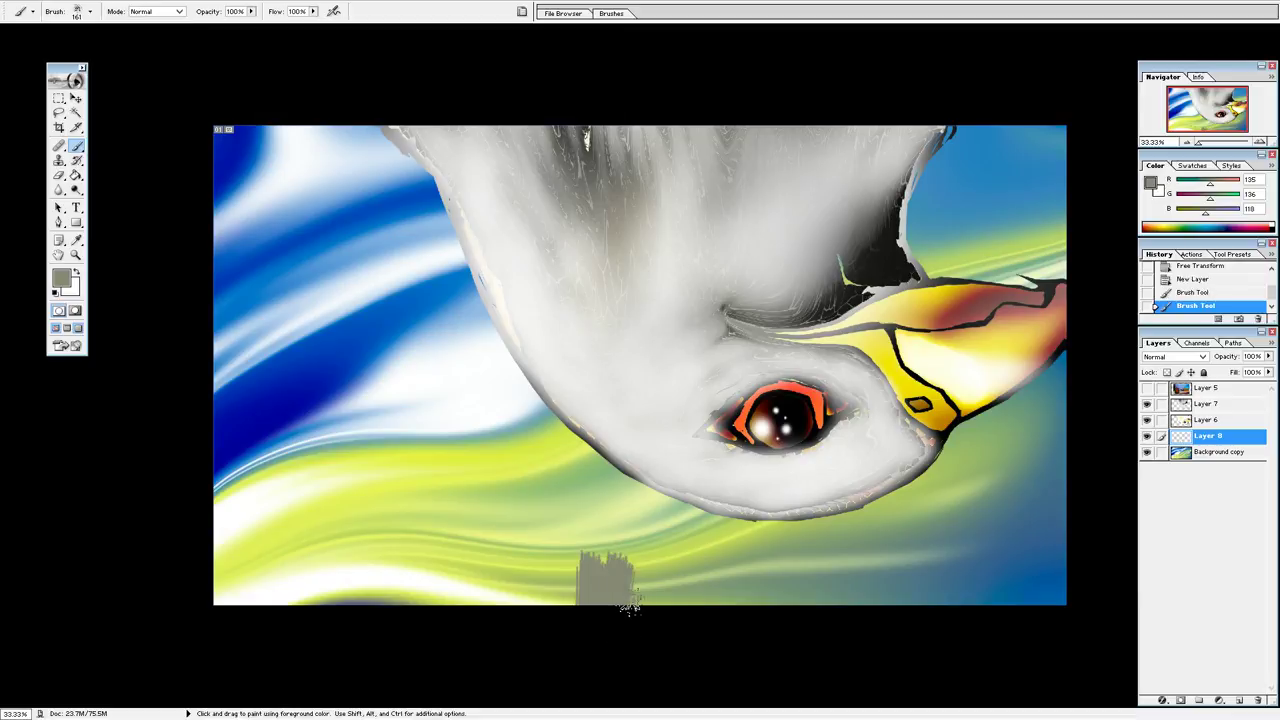
left_click_drag(643, 580, 690, 582)
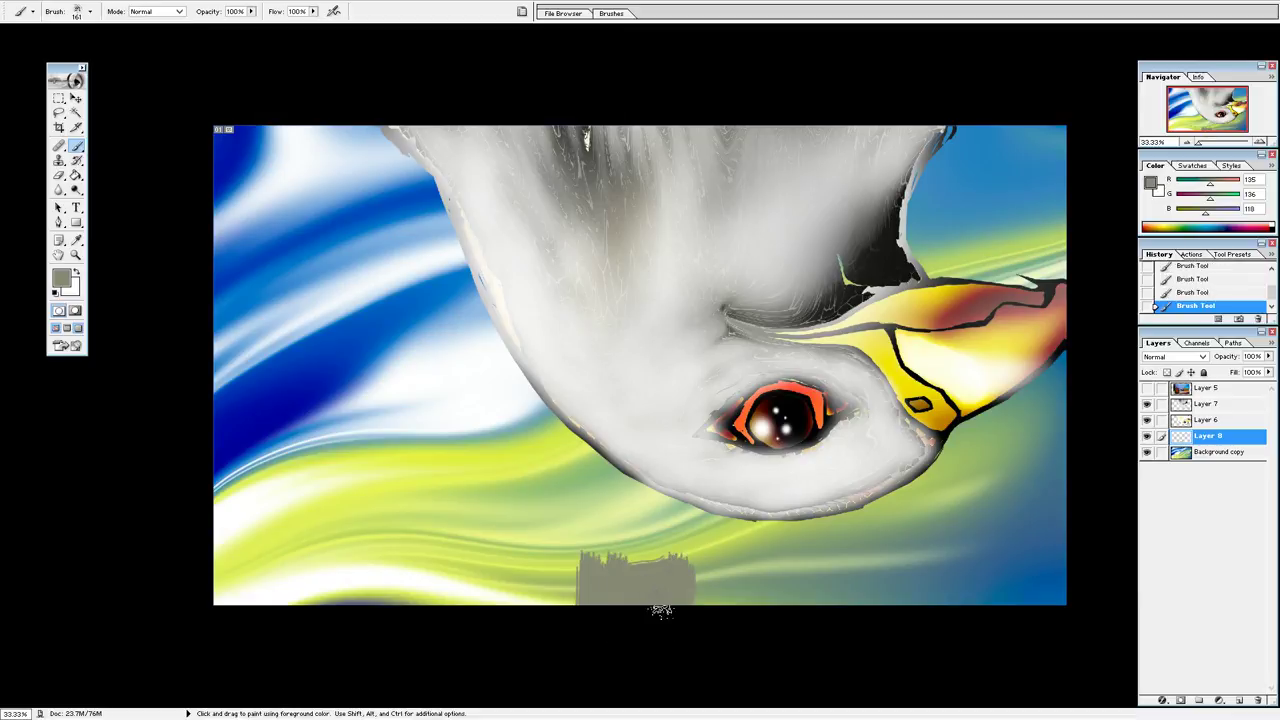
left_click_drag(590, 548, 565, 600)
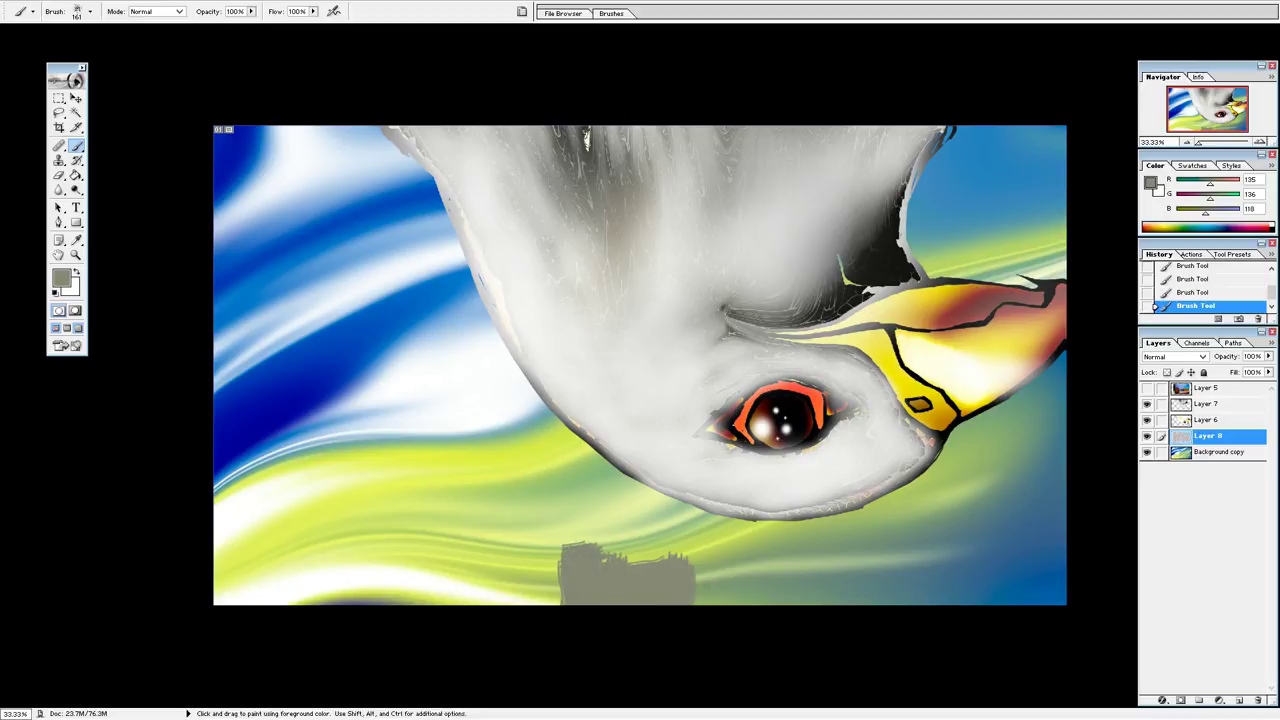
left_click_drag(604, 545, 636, 564)
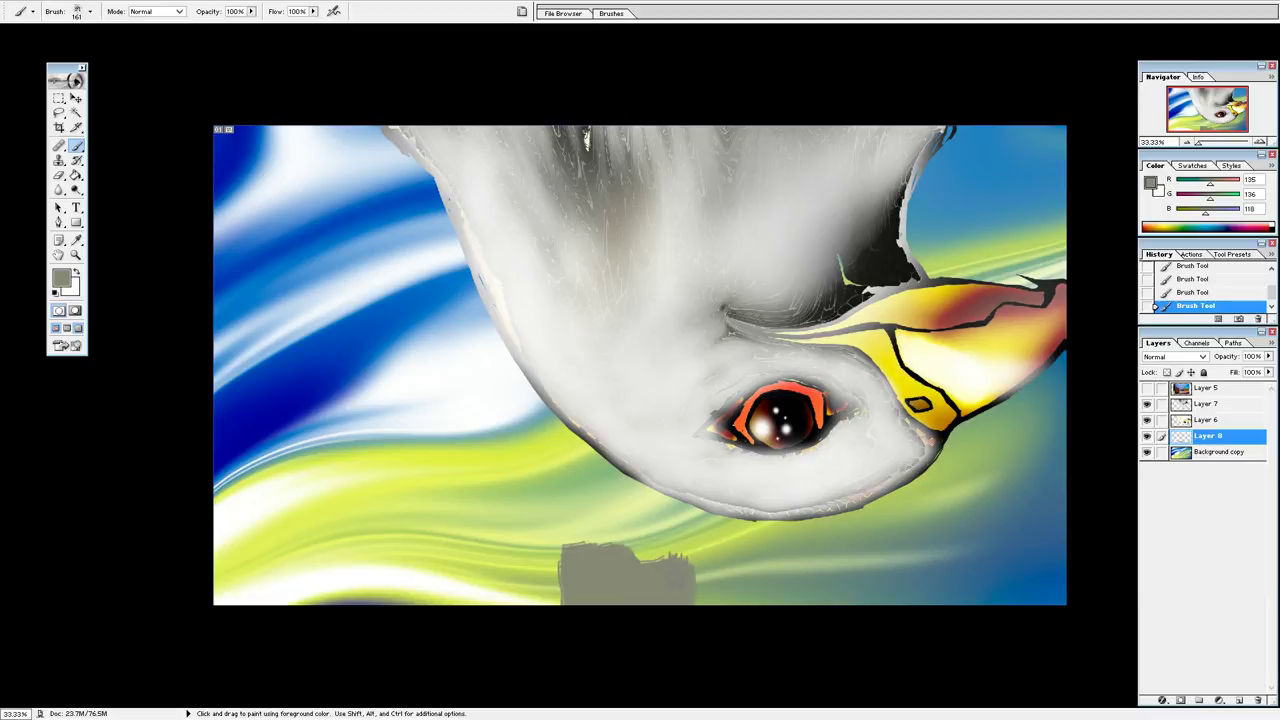
mouse_move(668, 552)
left_mouse_down()
mouse_move(722, 585)
mouse_move(705, 622)
left_mouse_up()
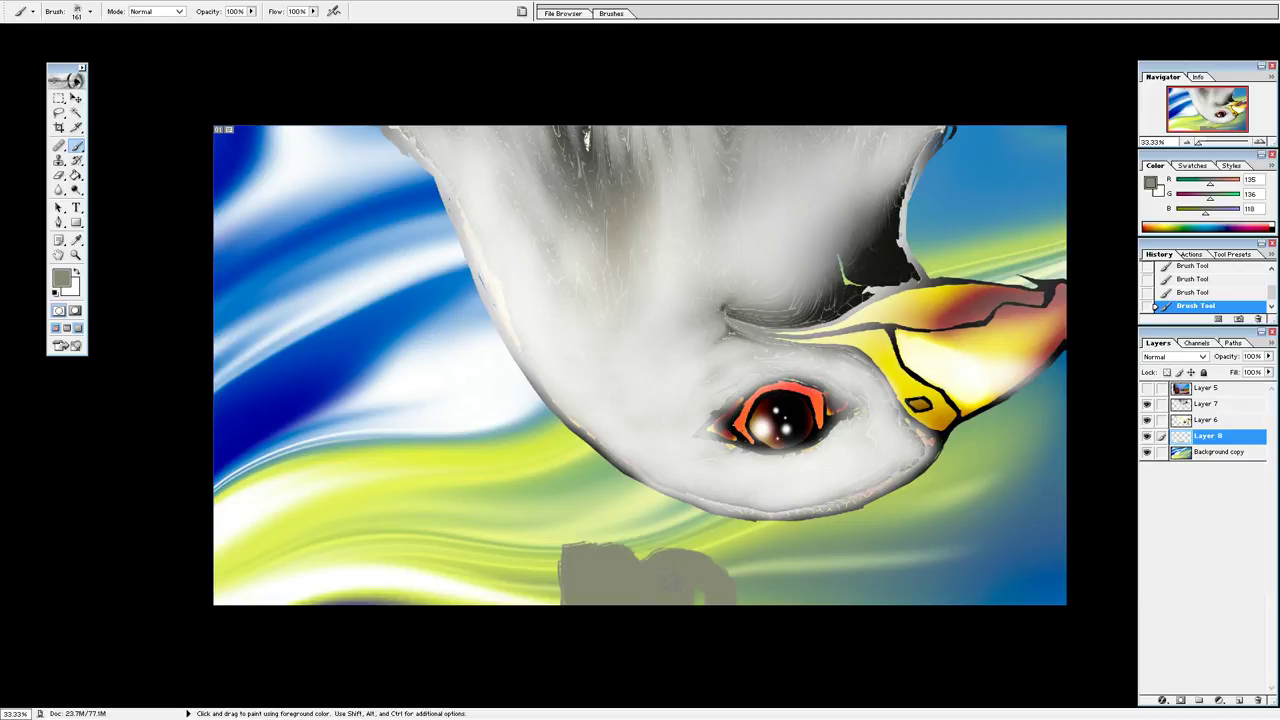
mouse_move(498, 608)
left_mouse_down()
mouse_move(506, 580)
mouse_move(556, 557)
mouse_move(528, 596)
mouse_move(550, 598)
left_mouse_up()
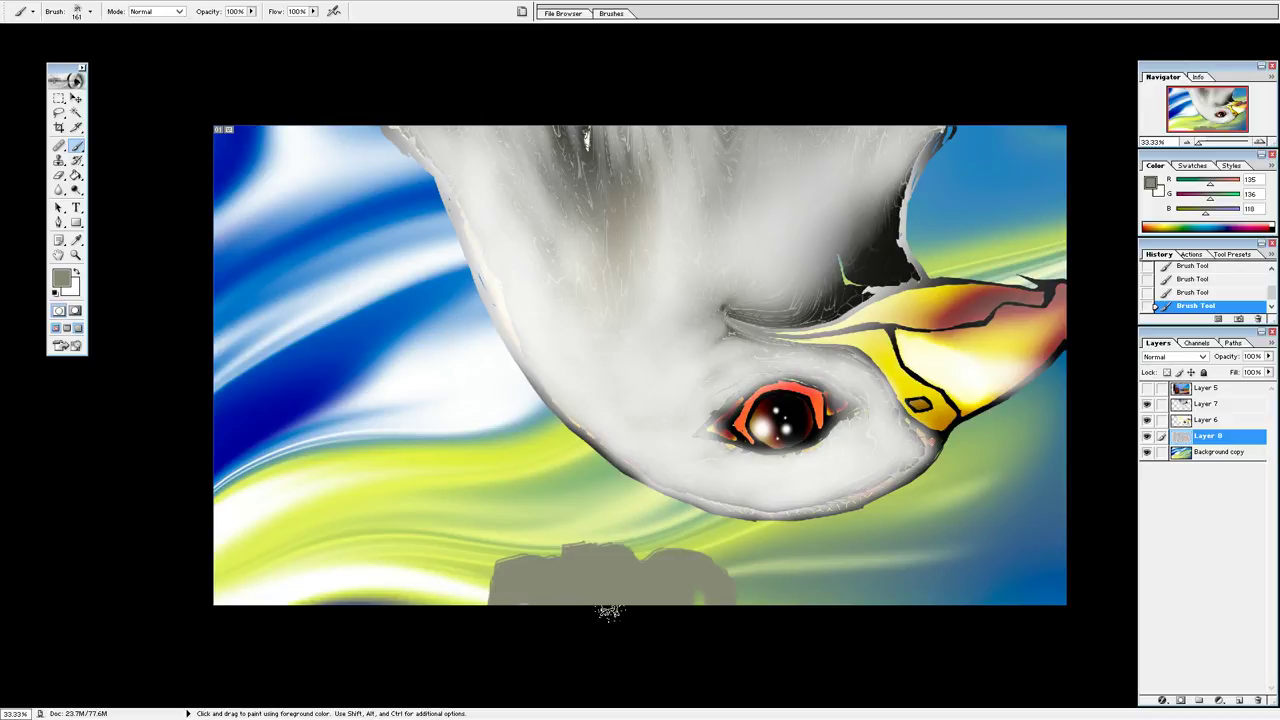
mouse_move(776, 606)
left_mouse_down()
mouse_move(828, 606)
mouse_move(899, 642)
left_mouse_up()
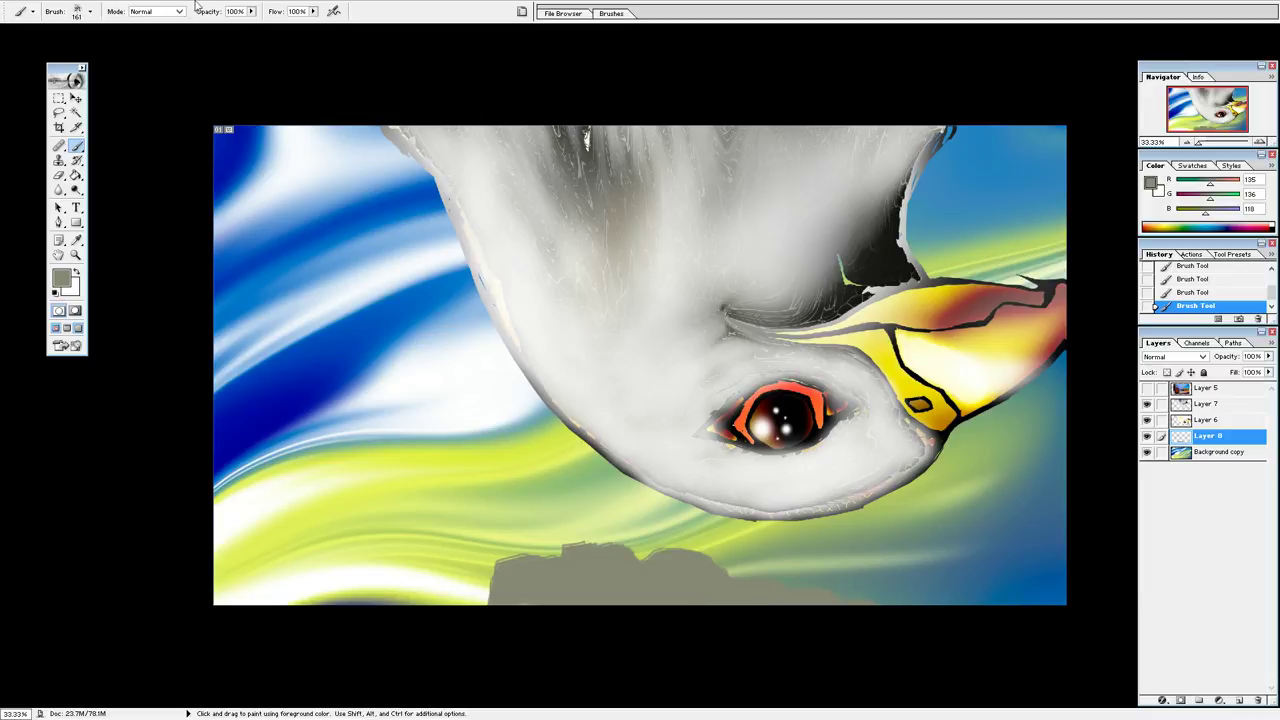
key("f")
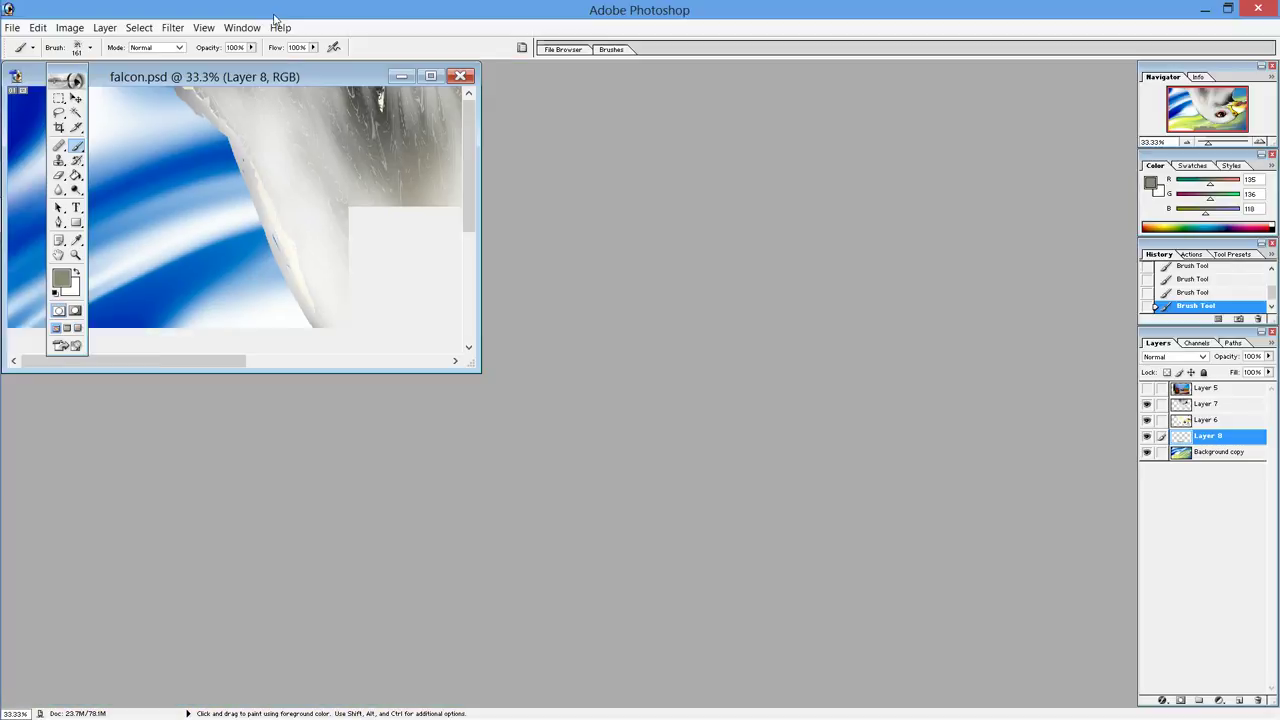
key("f")
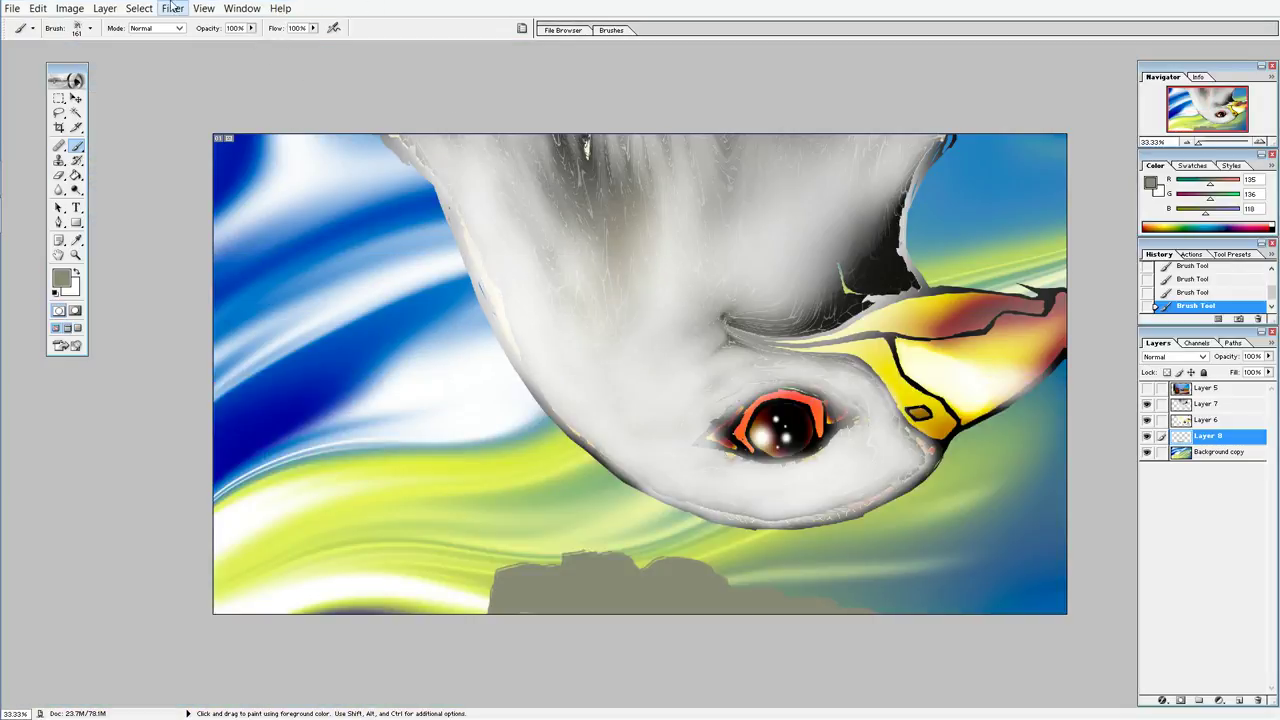
Step: Apply the Film Grain filter to the grey patch with grain set to 0
left_click(172, 8)
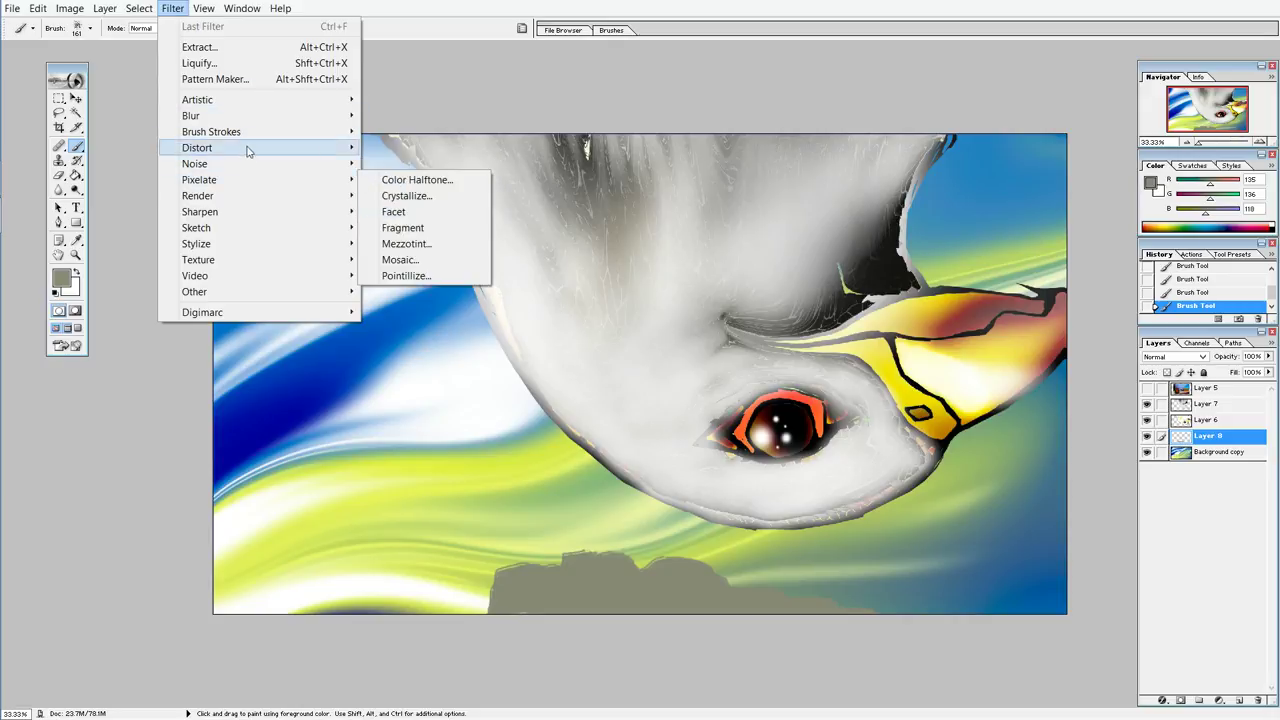
mouse_move(197, 99)
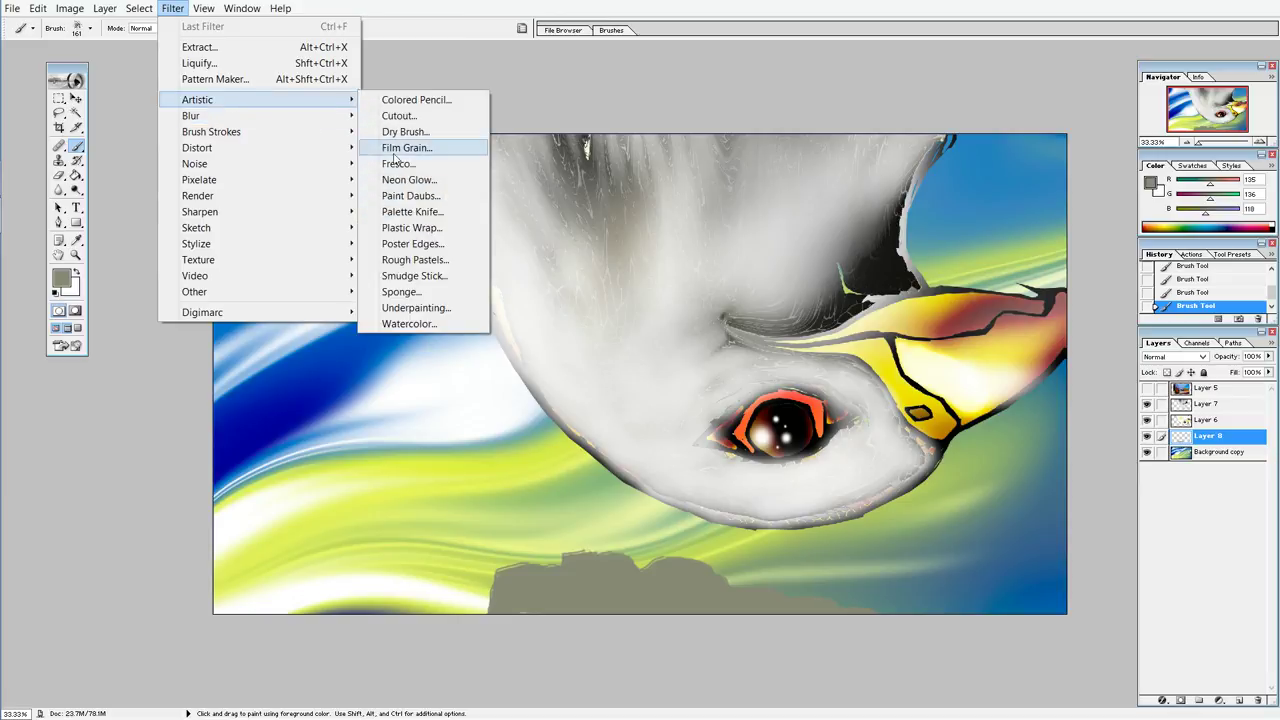
left_click(382, 147)
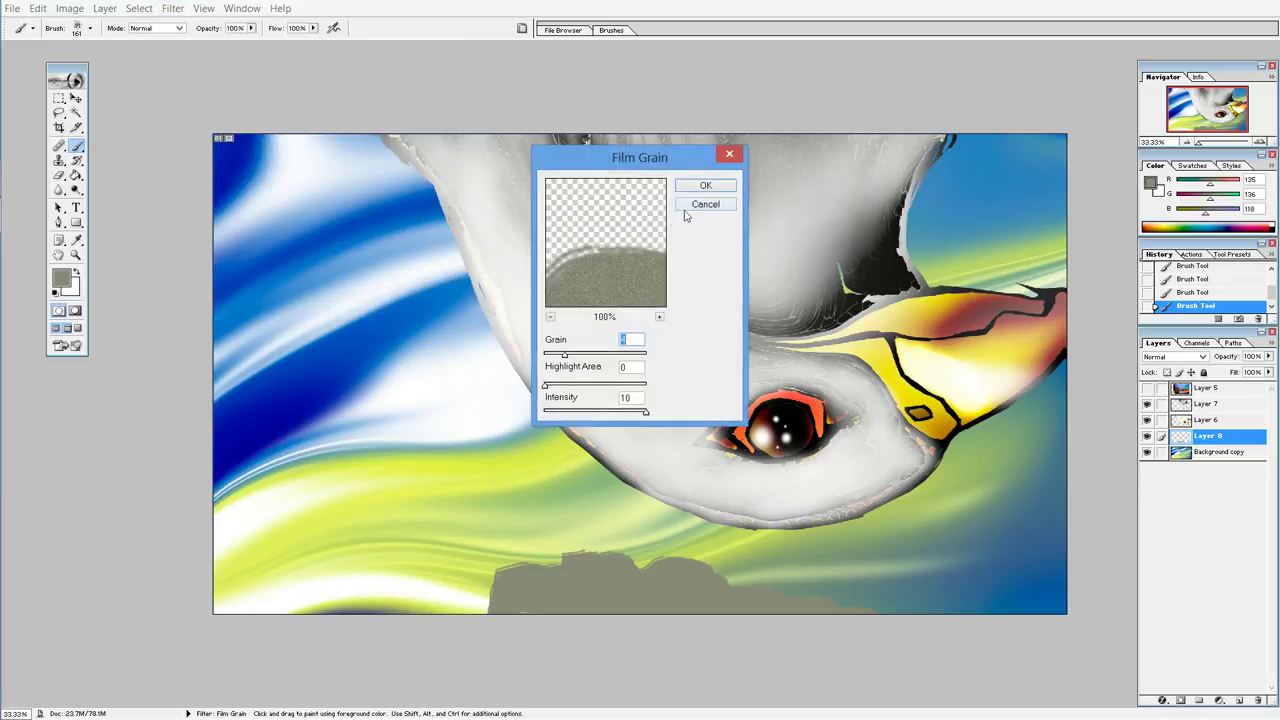
left_click(598, 354)
left_click(551, 355)
left_click(706, 186)
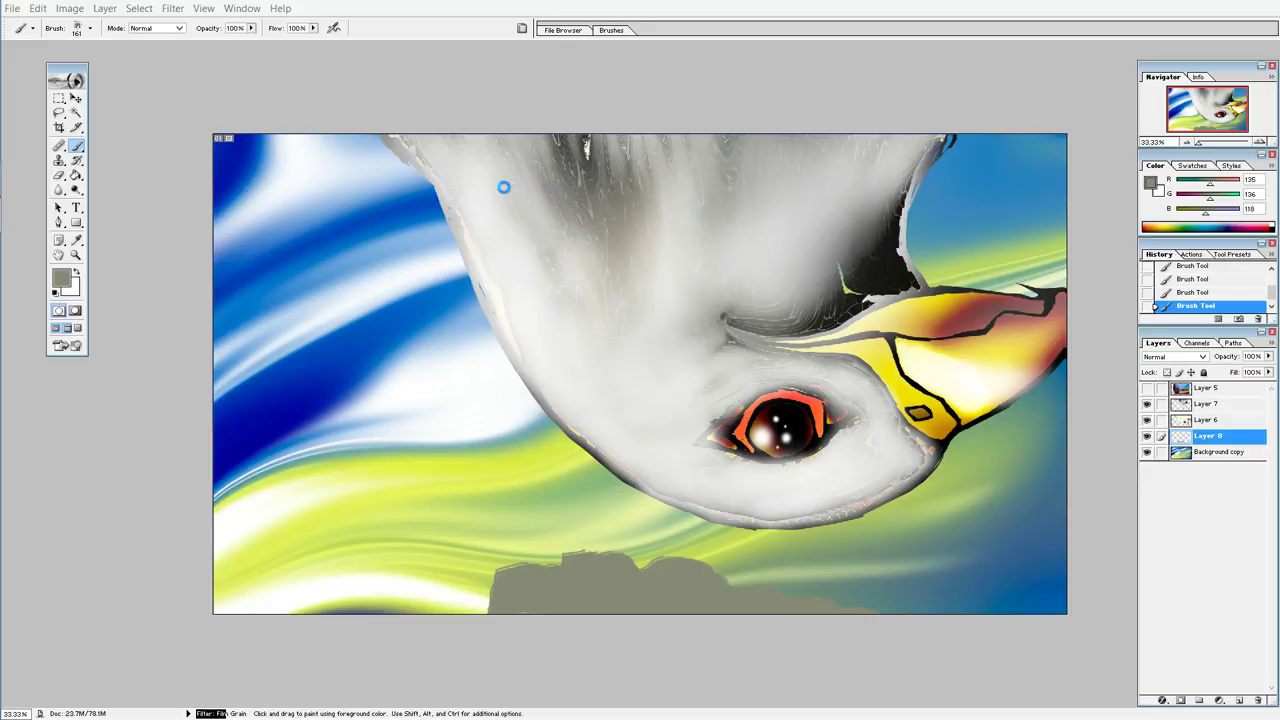
Step: Apply the Craquelure texture with crack spacing raised to about 25
left_click(174, 10)
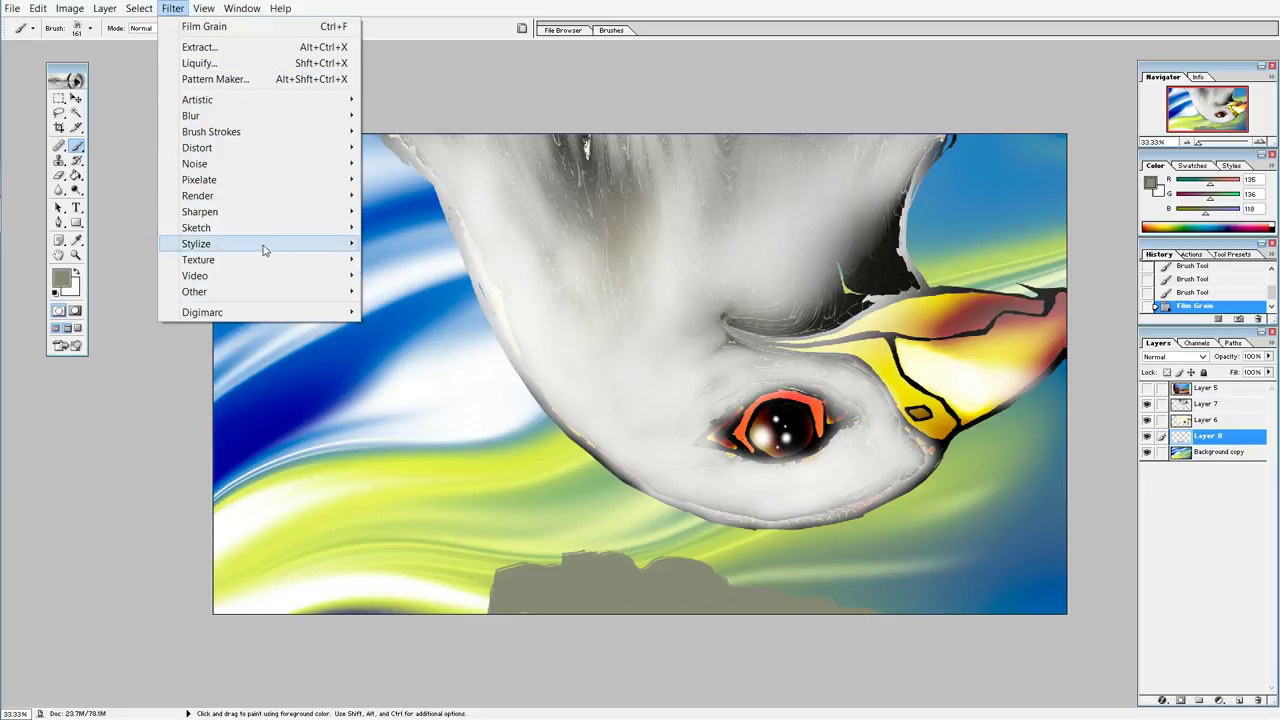
mouse_move(198, 259)
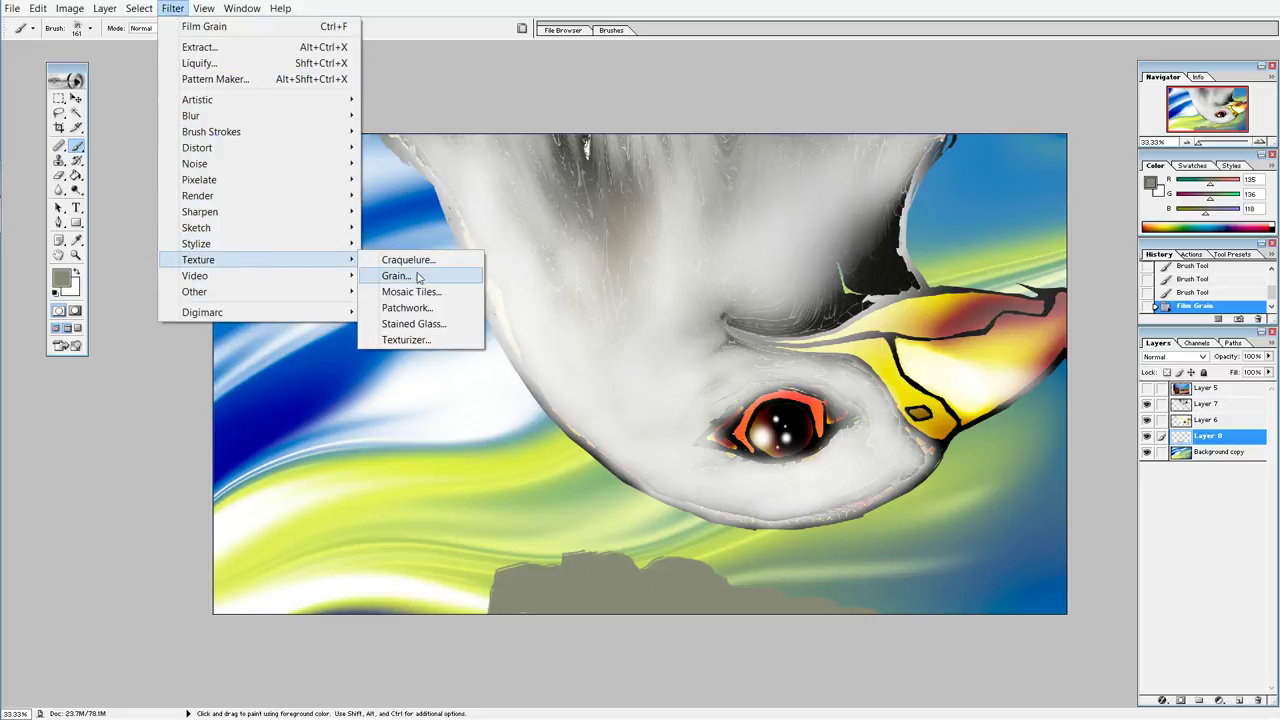
left_click(418, 259)
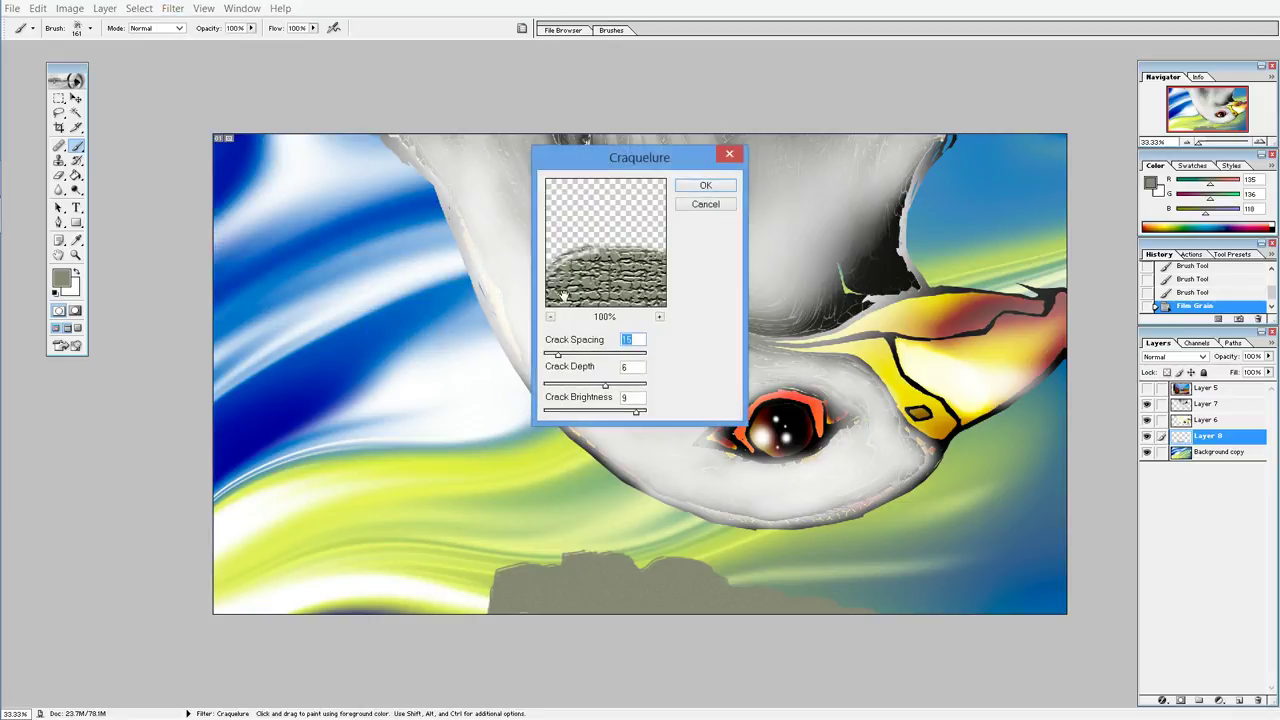
mouse_move(562, 357)
left_mouse_down()
mouse_move(575, 358)
mouse_move(558, 359)
left_mouse_up()
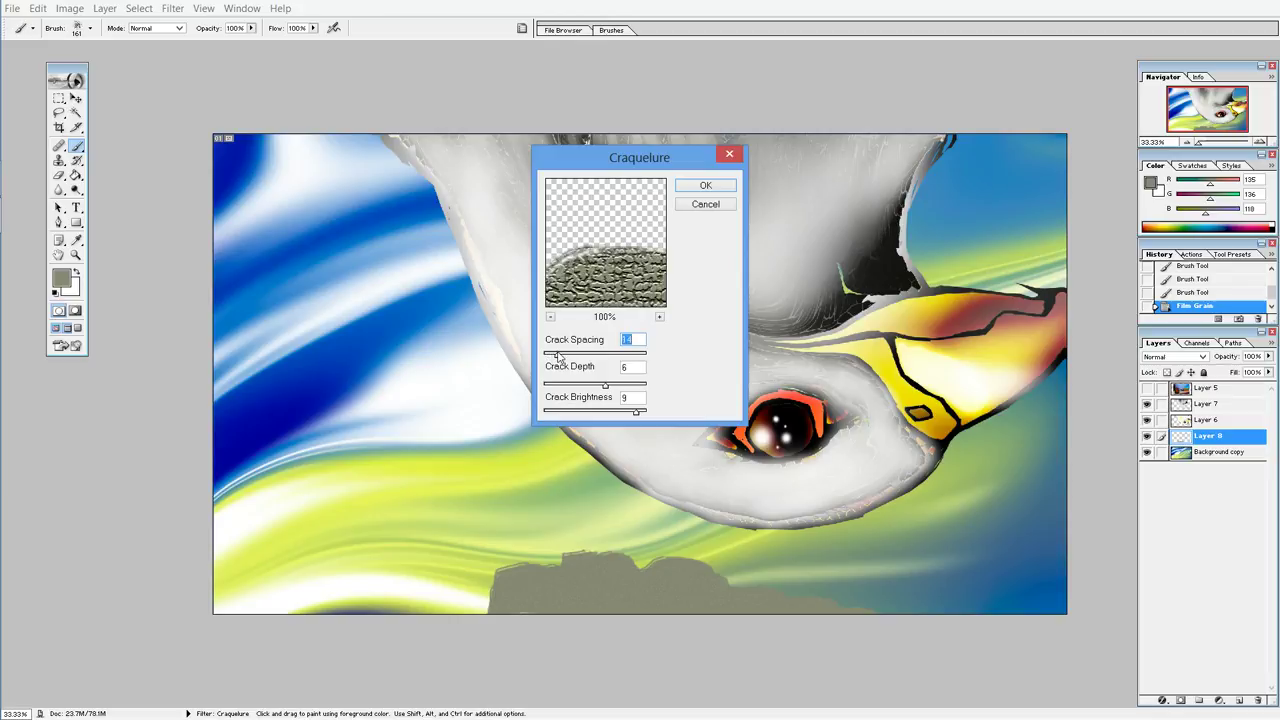
left_click(707, 187)
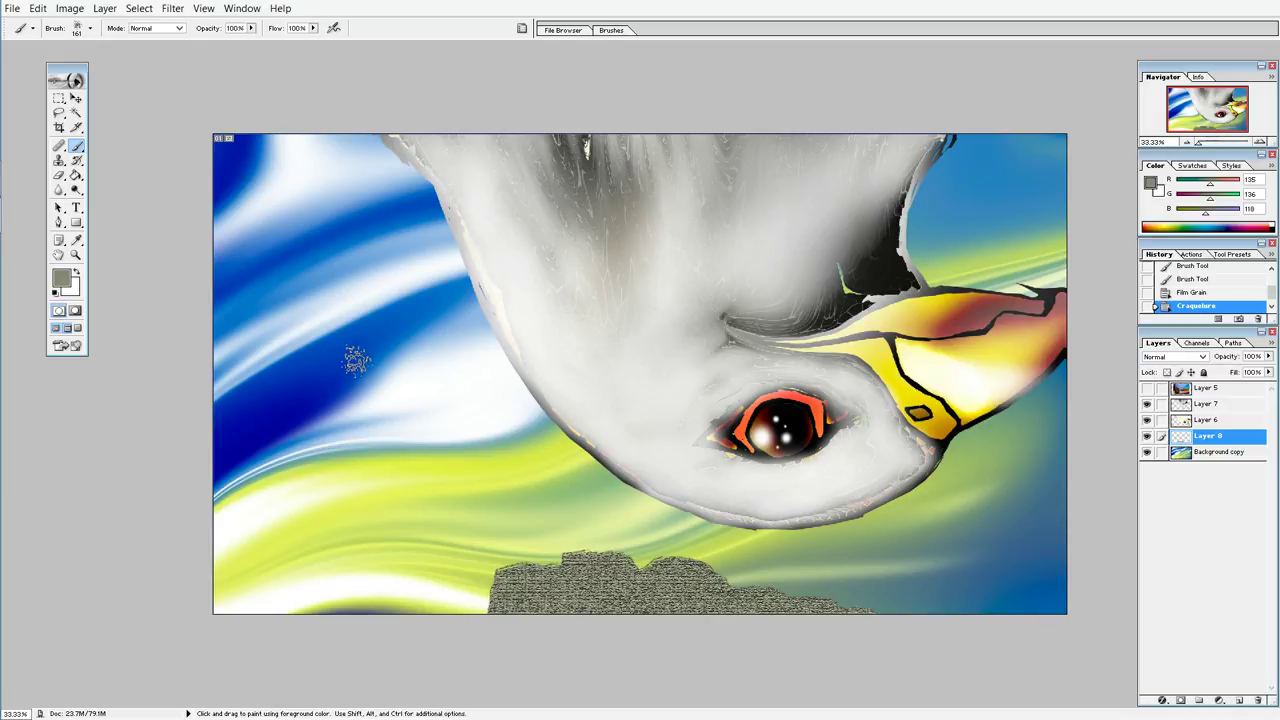
Step: Try a Dodge stroke on the patch, undo it, and set the dodge brush to 75 px
left_click(76, 190)
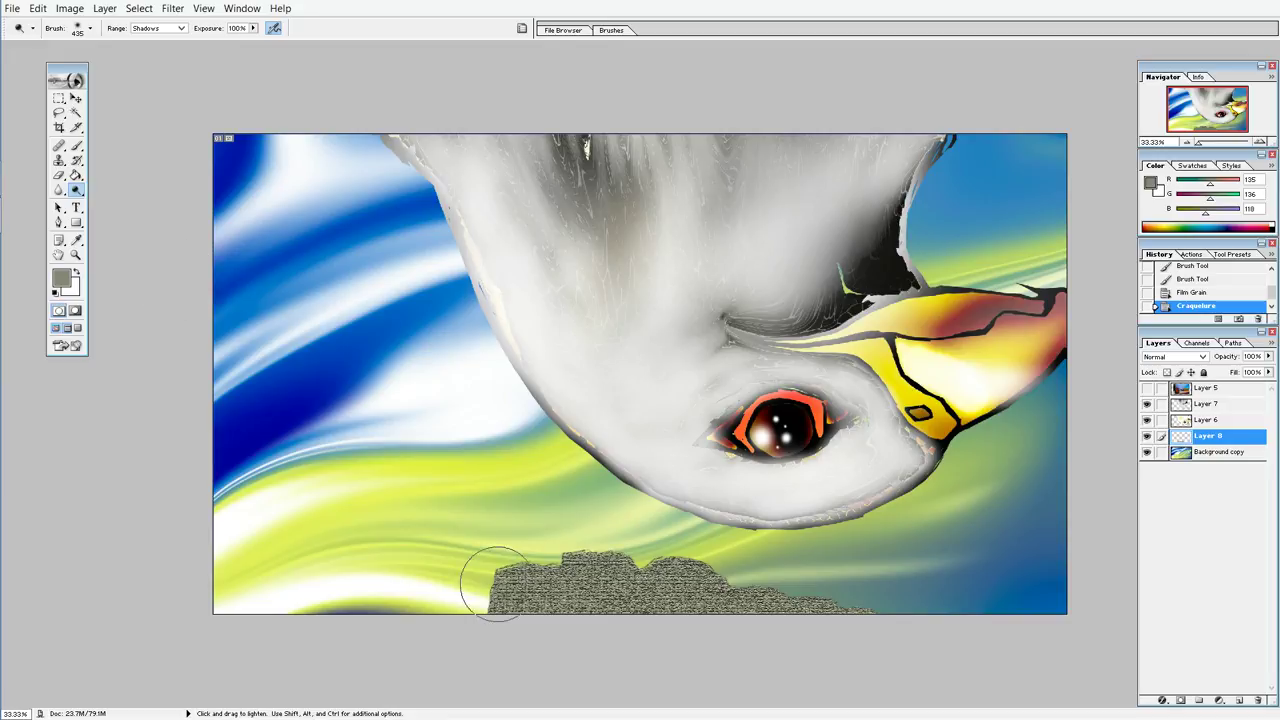
mouse_move(530, 590)
left_mouse_down()
mouse_move(528, 628)
mouse_move(514, 586)
left_mouse_up()
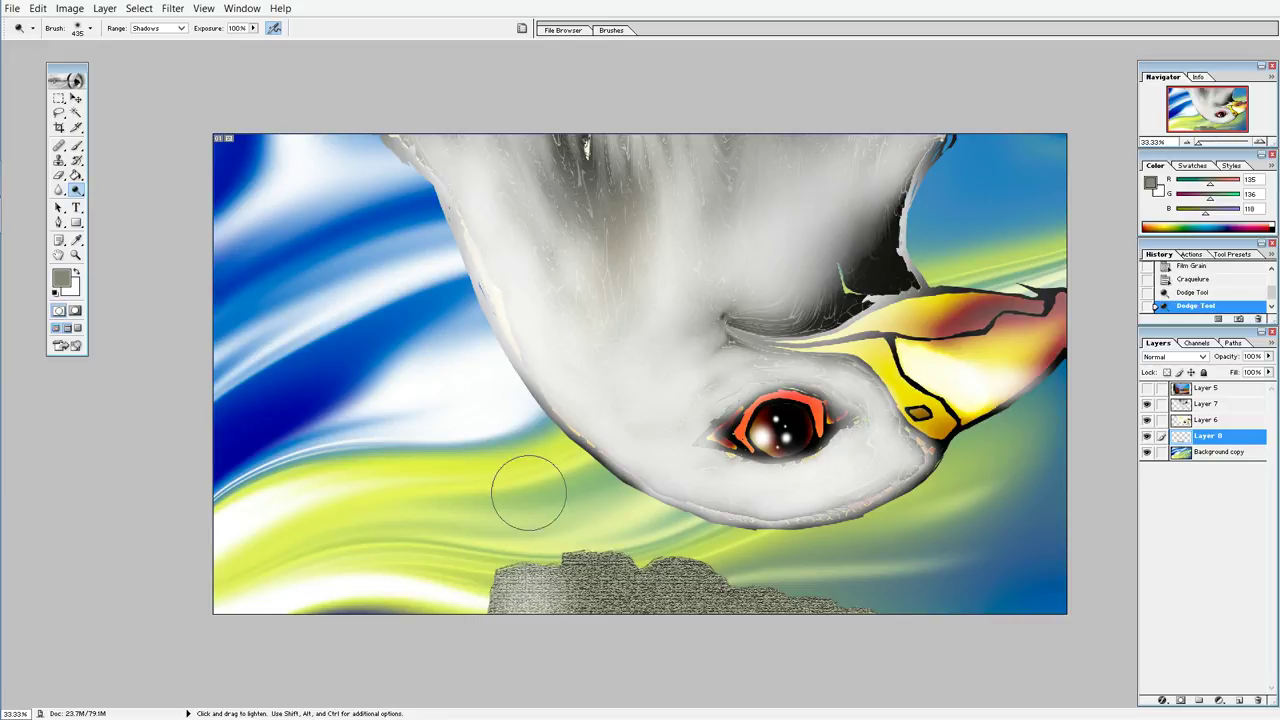
key("ctrl+alt+z")
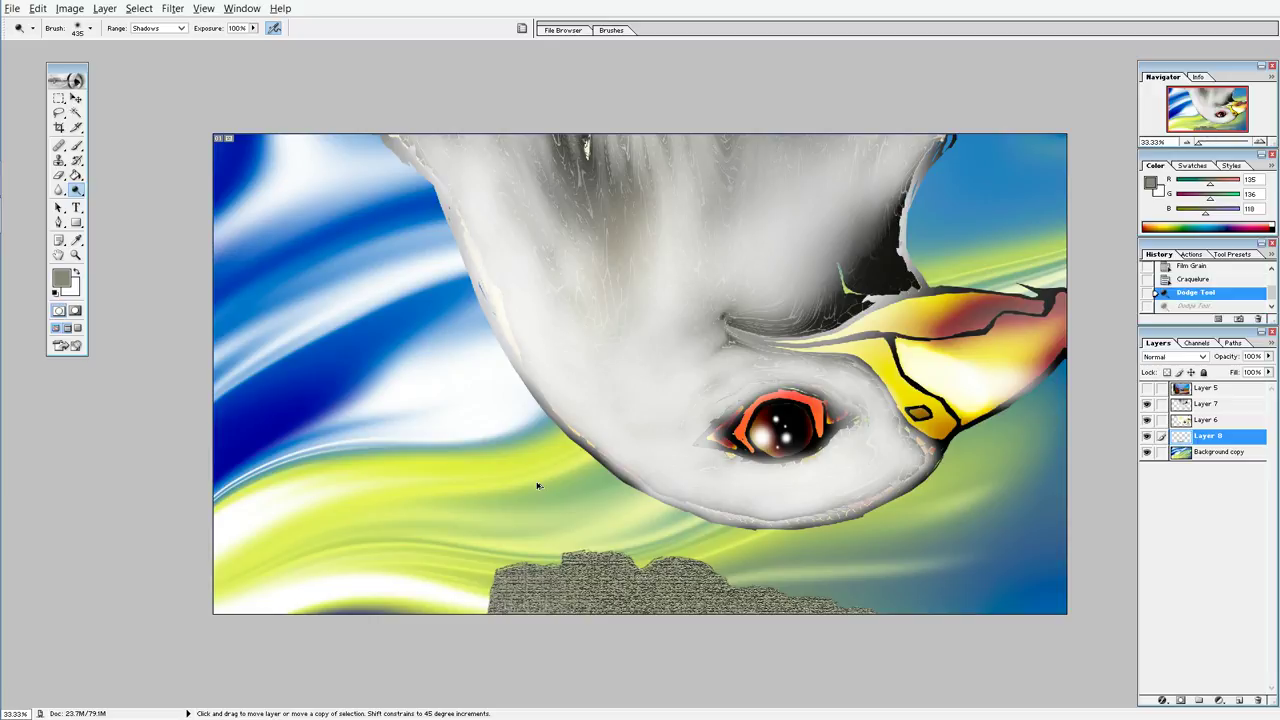
key("ctrl+alt+z")
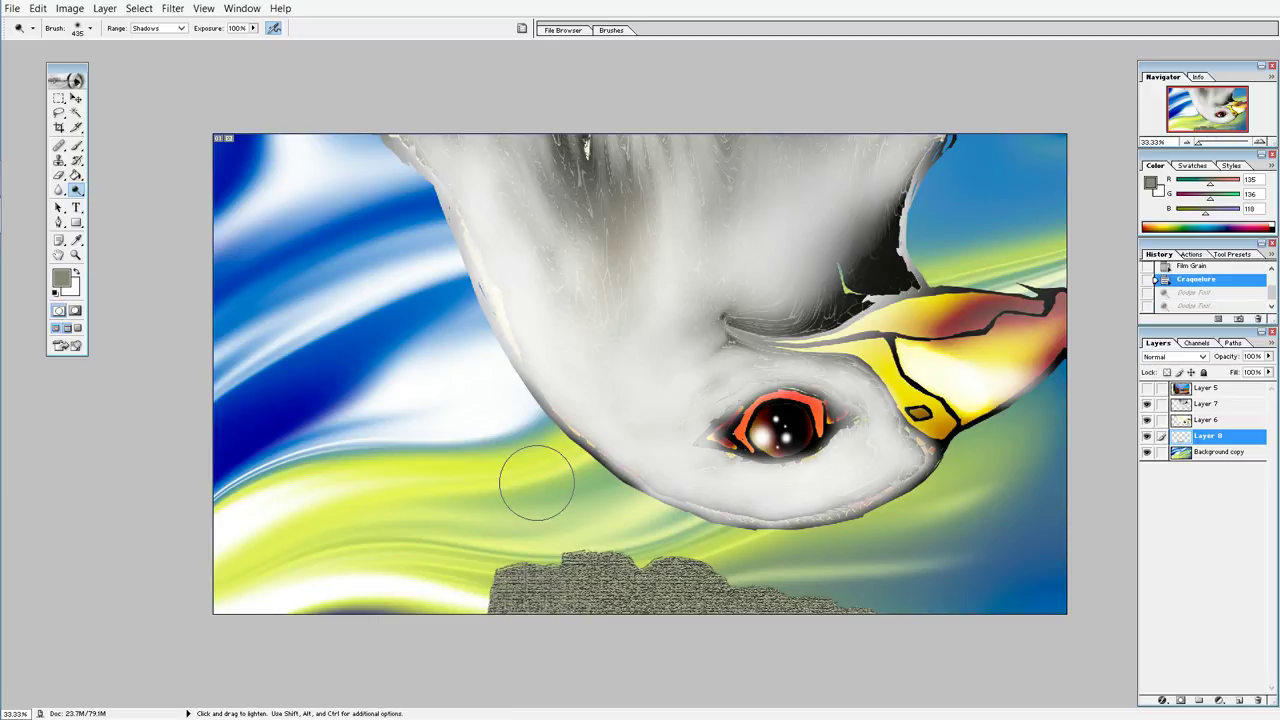
left_click(90, 29)
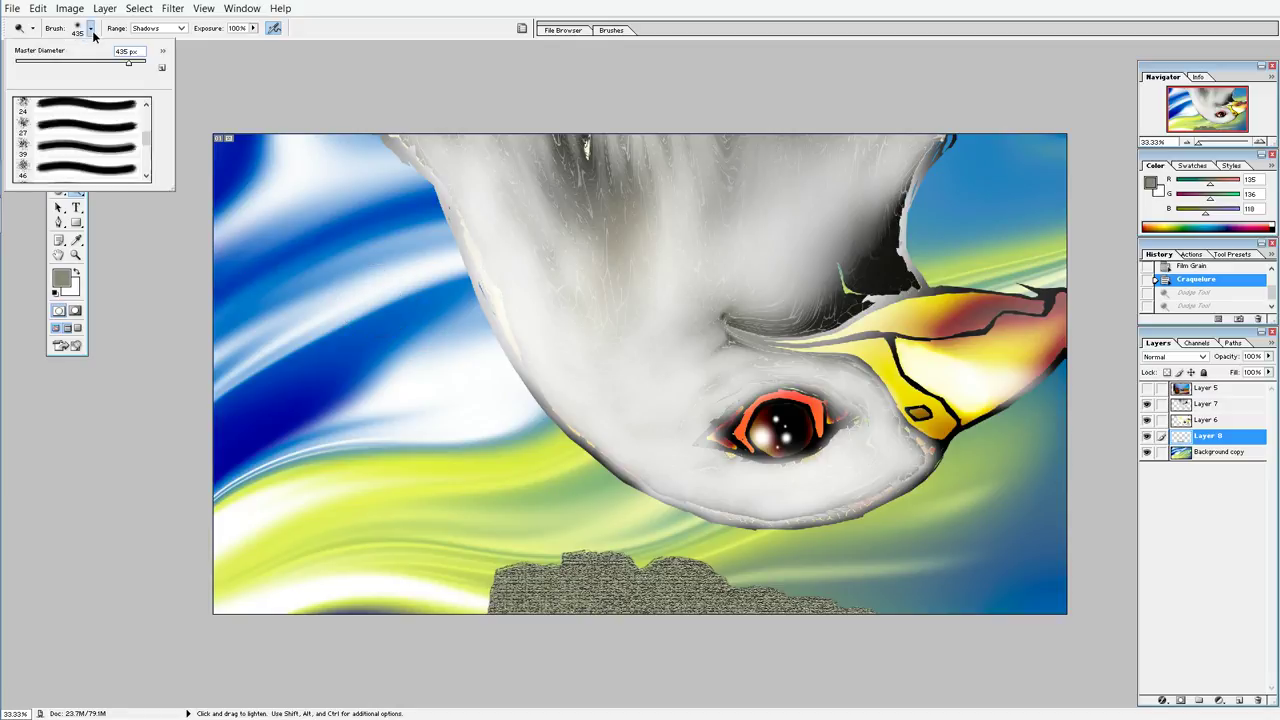
left_click(64, 64)
Step: Lighten the rocky patch's left side, middle, top edge and right end with Dodge strokes
mouse_move(496, 576)
left_mouse_down()
mouse_move(536, 566)
mouse_move(530, 595)
mouse_move(506, 580)
mouse_move(529, 600)
mouse_move(542, 575)
mouse_move(550, 597)
mouse_move(552, 568)
mouse_move(540, 565)
mouse_move(604, 570)
mouse_move(600, 551)
mouse_move(725, 569)
mouse_move(680, 578)
mouse_move(688, 585)
mouse_move(680, 574)
mouse_move(692, 606)
left_mouse_up()
mouse_move(568, 595)
left_mouse_down()
mouse_move(600, 590)
mouse_move(578, 585)
mouse_move(594, 614)
mouse_move(588, 582)
mouse_move(604, 572)
mouse_move(586, 590)
left_mouse_up()
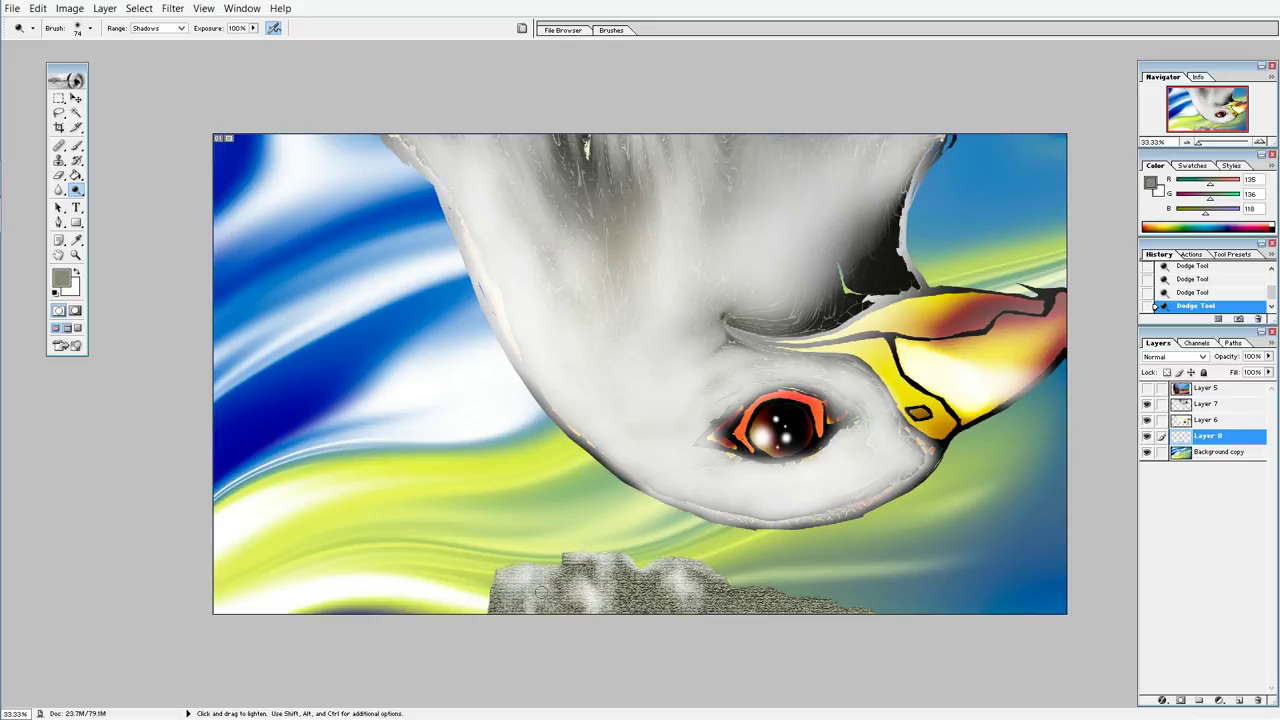
mouse_move(680, 610)
left_mouse_down()
mouse_move(665, 582)
mouse_move(668, 606)
mouse_move(700, 584)
mouse_move(736, 598)
mouse_move(690, 586)
mouse_move(764, 584)
mouse_move(712, 576)
mouse_move(780, 600)
mouse_move(765, 595)
left_mouse_up()
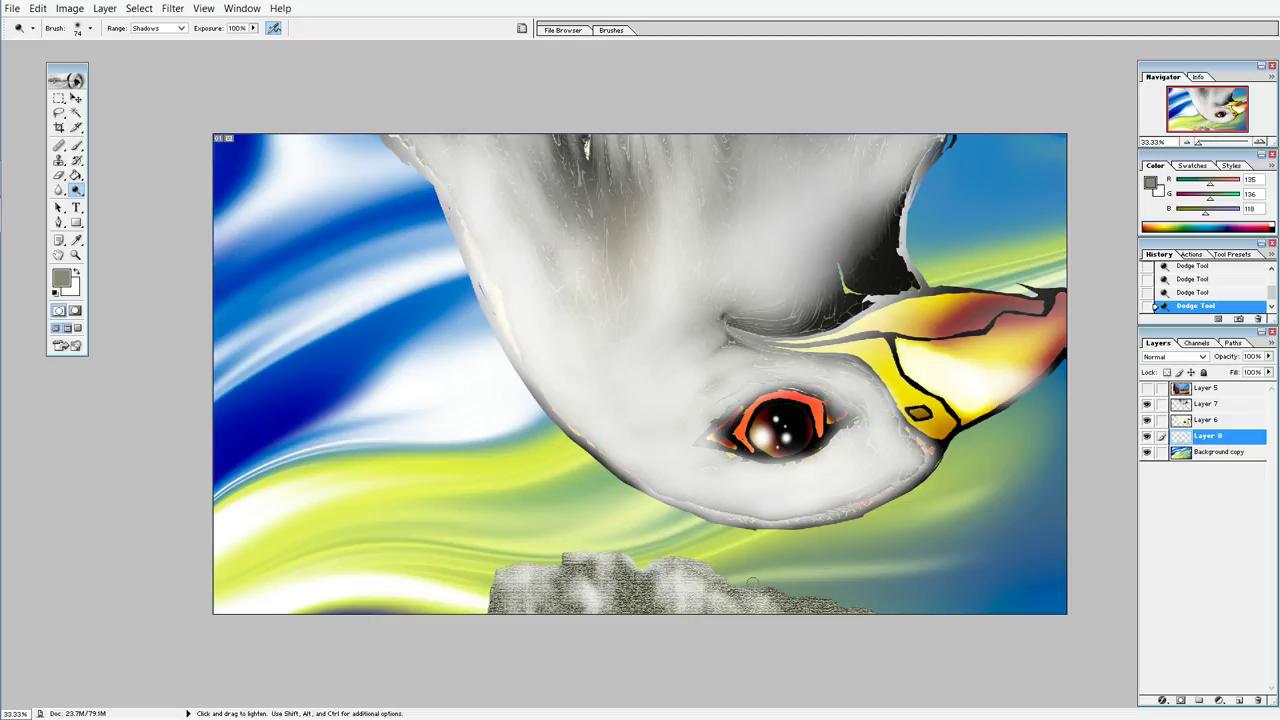
left_click_drag(695, 560, 838, 602)
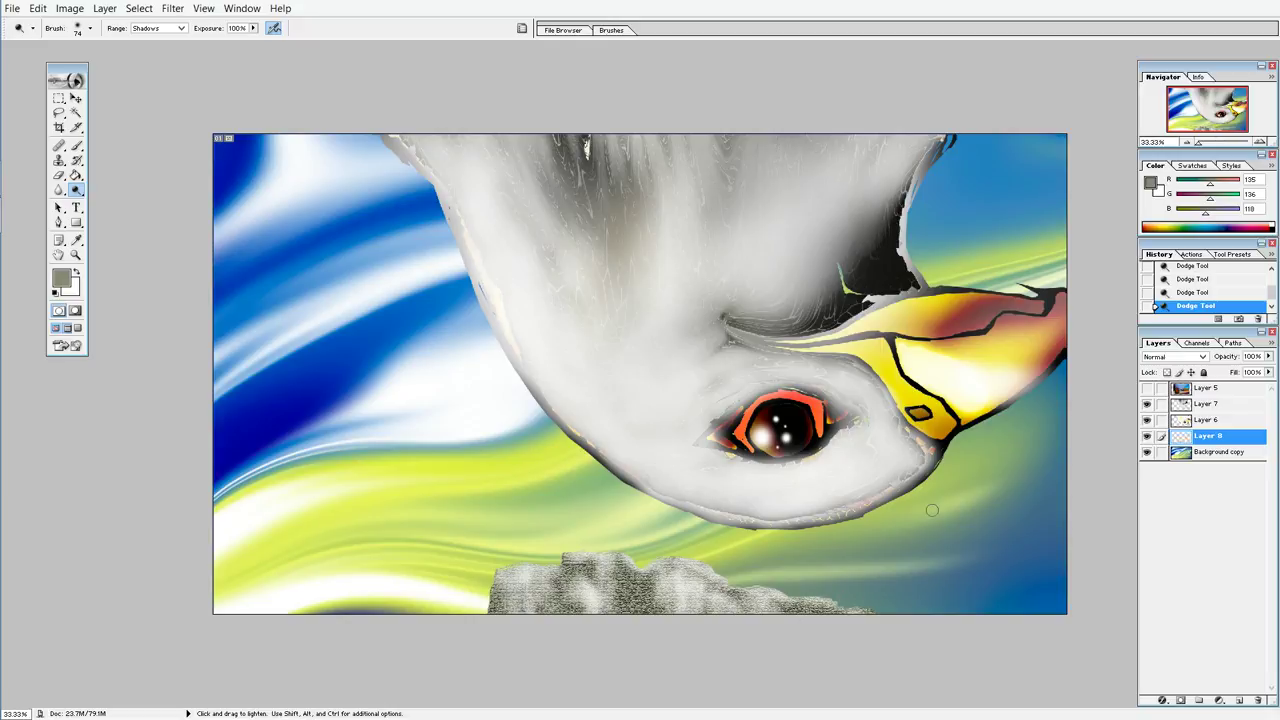
left_click_drag(800, 612, 826, 610)
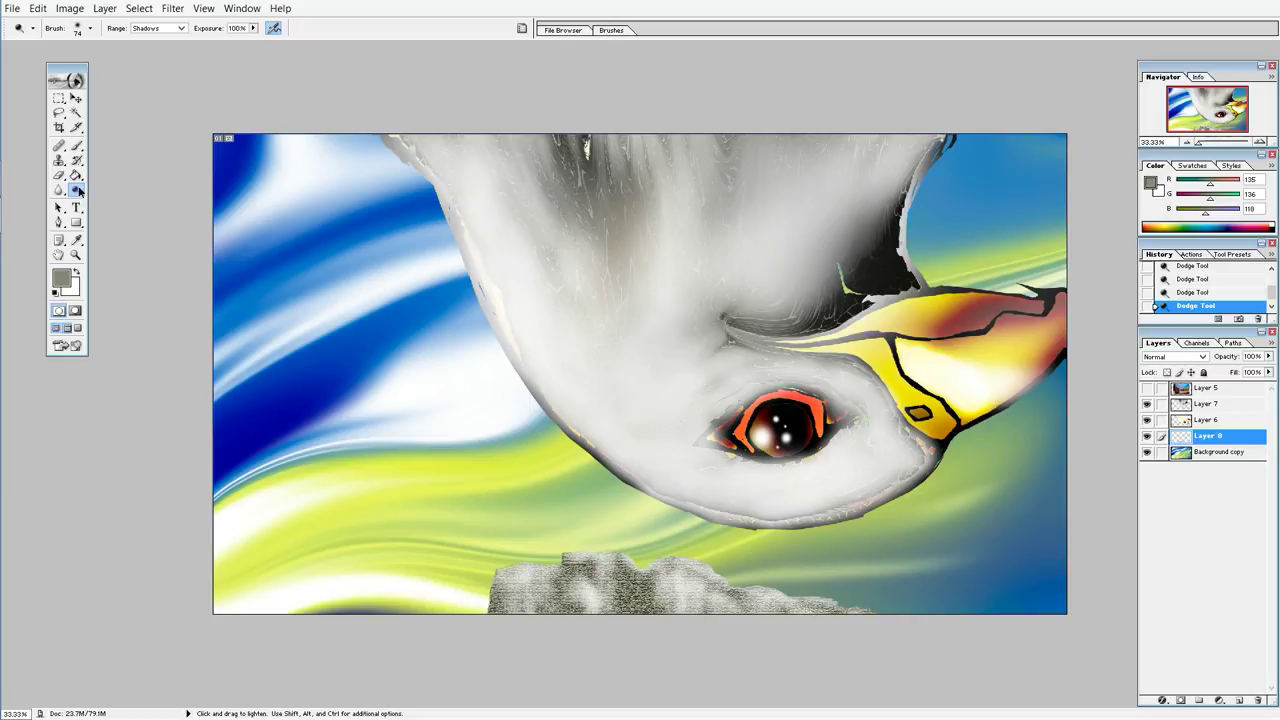
left_click_drag(79, 190, 108, 205)
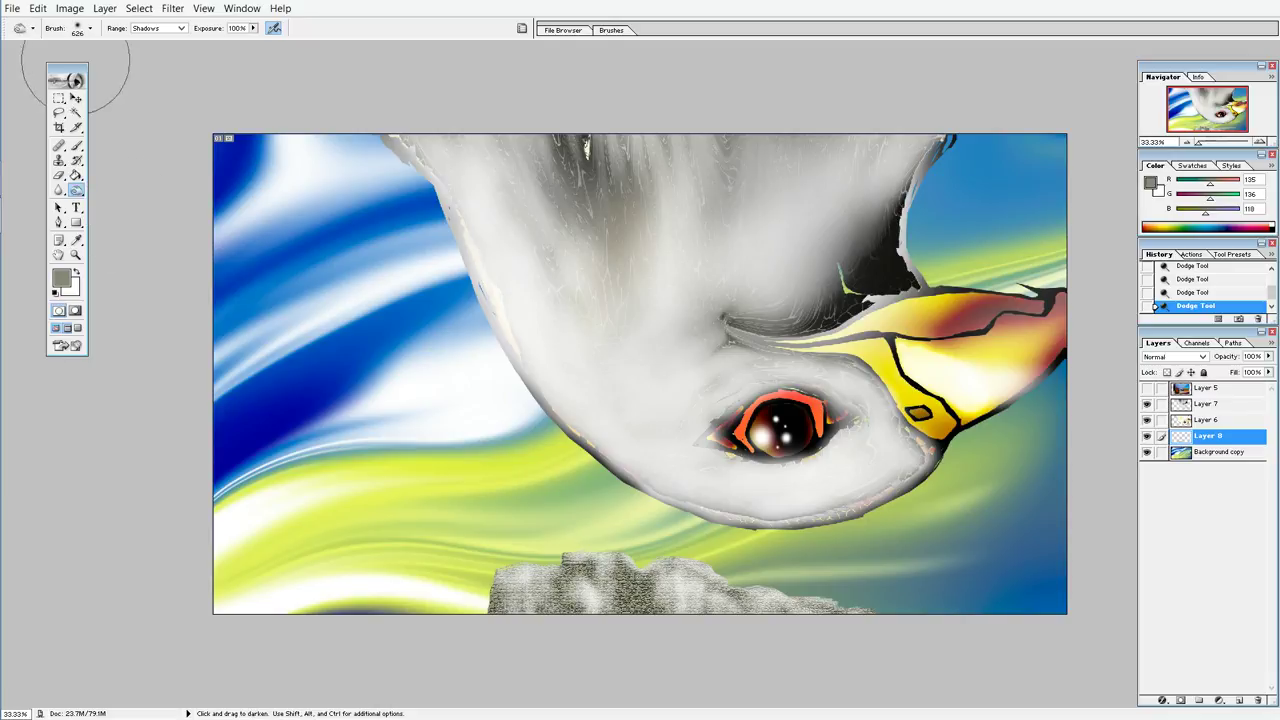
Step: Set a 100 px Burn brush and darken spots across the rock near the bottom edge
left_click(90, 28)
left_click_drag(73, 57, 80, 62)
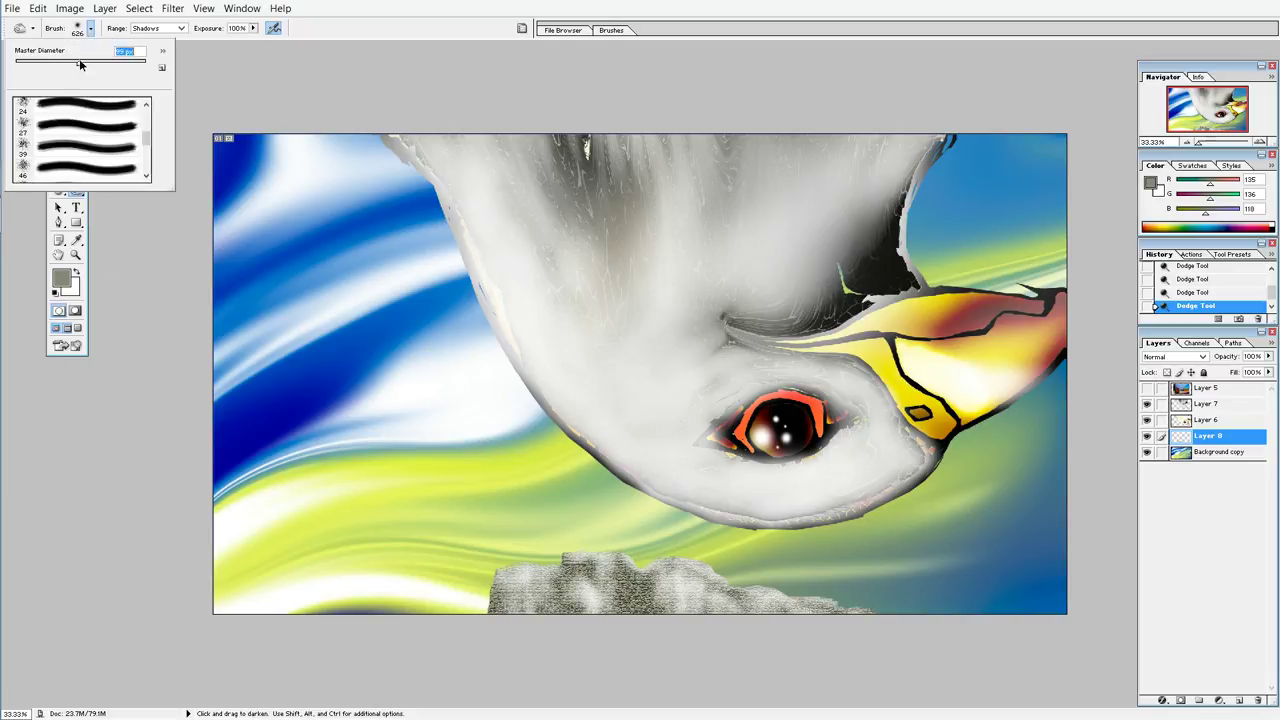
left_click(511, 599)
left_click(492, 608)
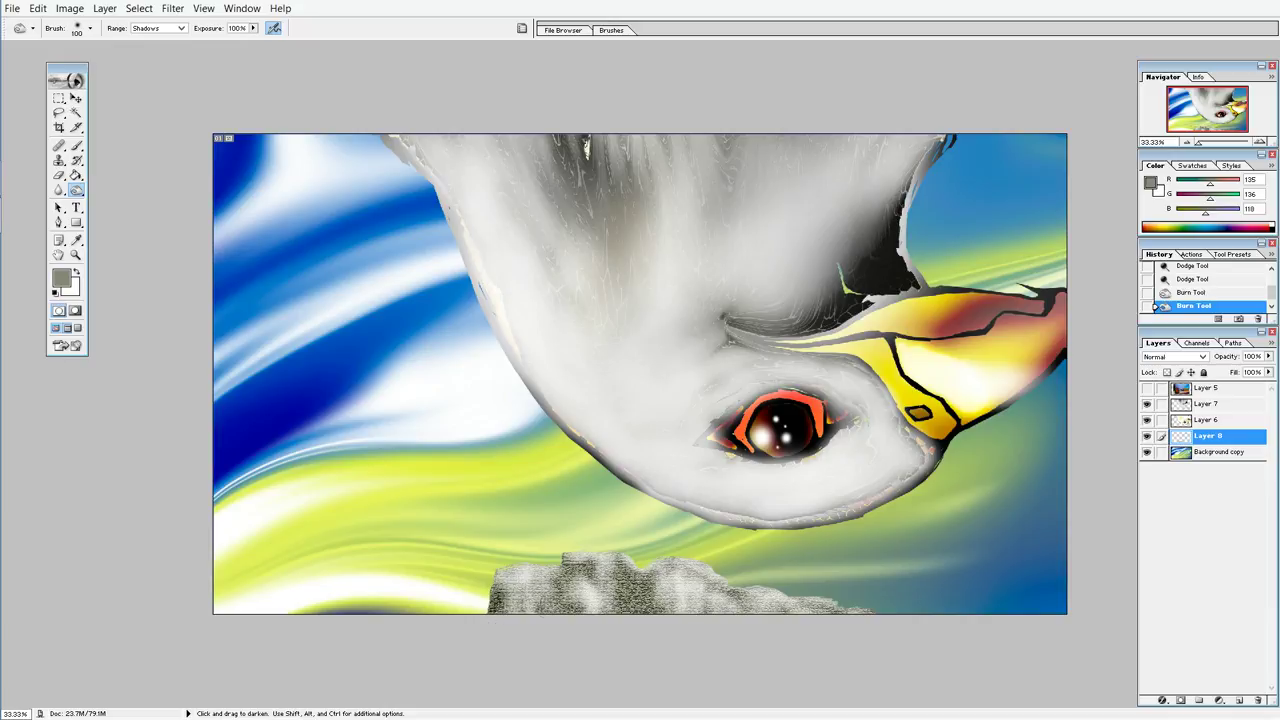
left_click(558, 598)
left_click(557, 595)
left_click_drag(647, 612, 674, 613)
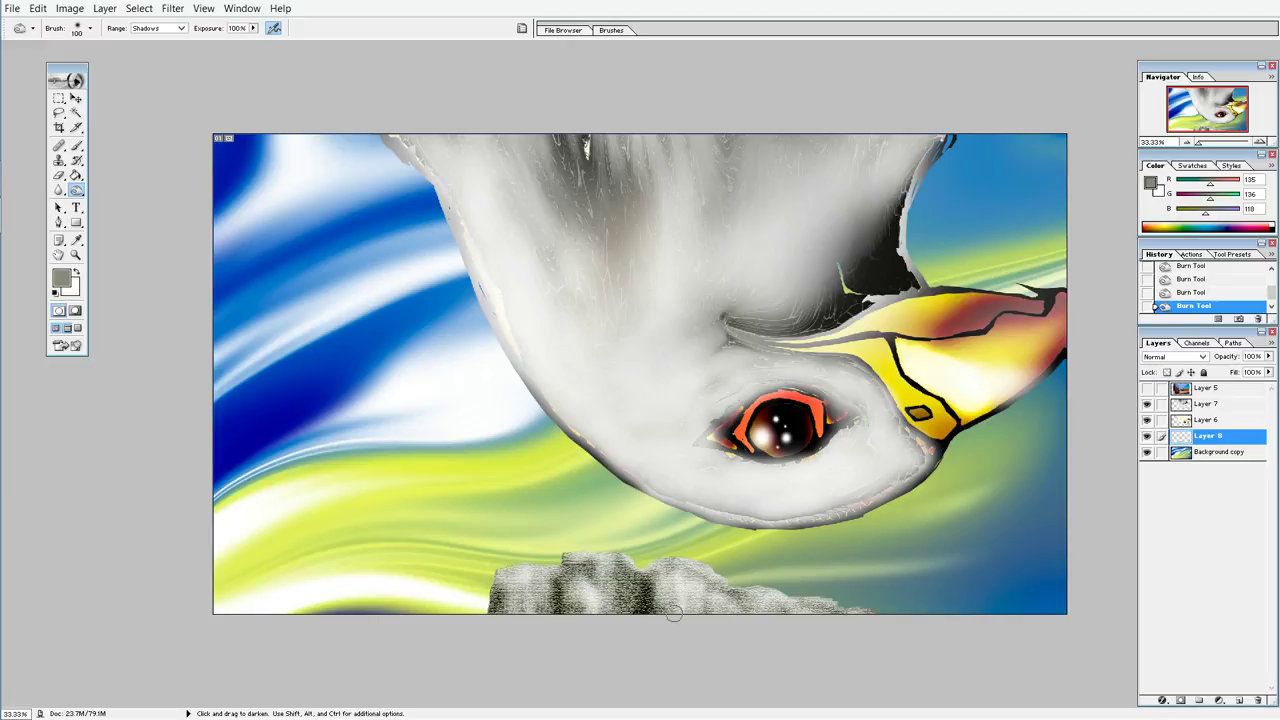
left_click_drag(664, 604, 676, 607)
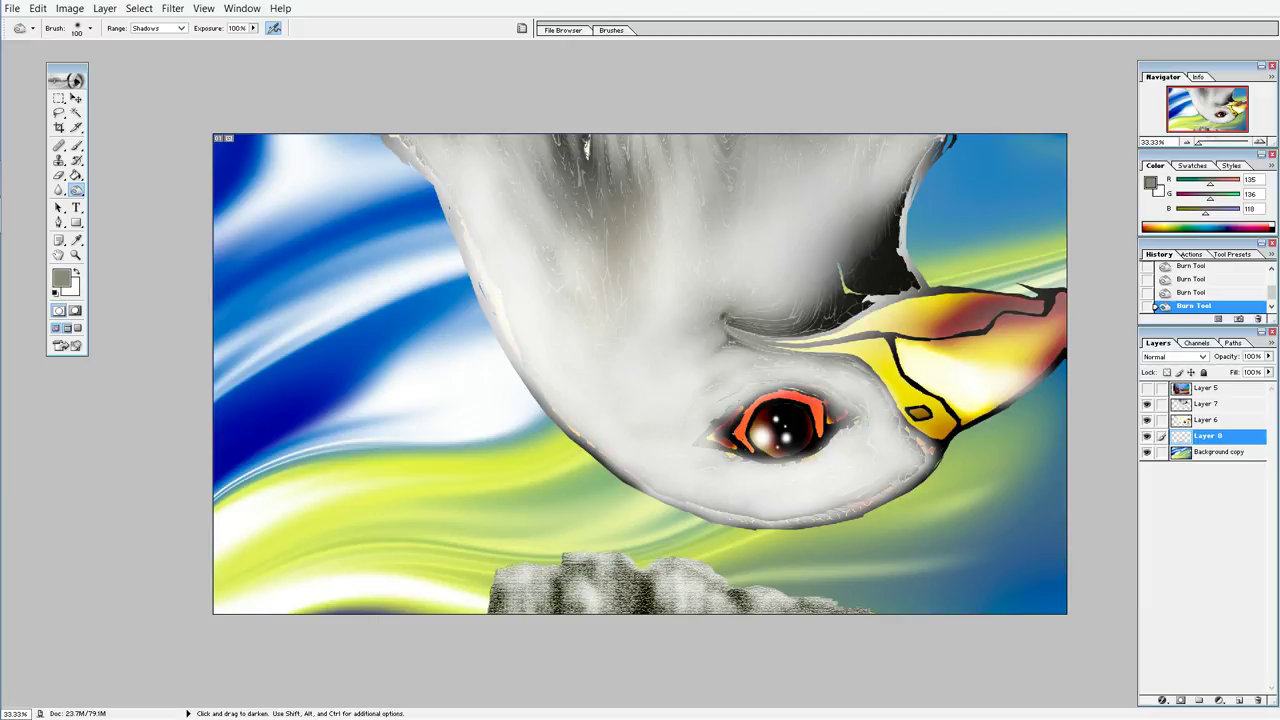
key("ctrl+t")
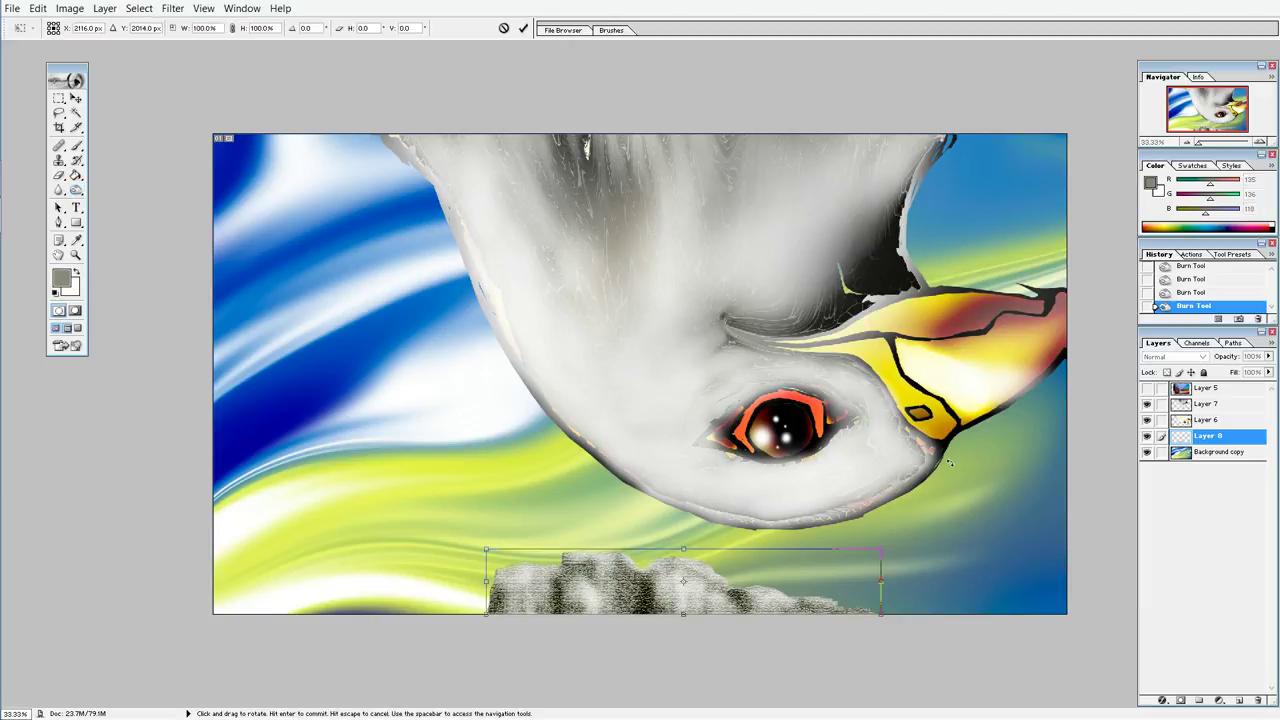
Step: Scale the rock patch larger toward the right and left, then commit the transform
mouse_move(880, 549)
left_mouse_down()
mouse_move(1016, 498)
mouse_move(1045, 521)
left_mouse_up()
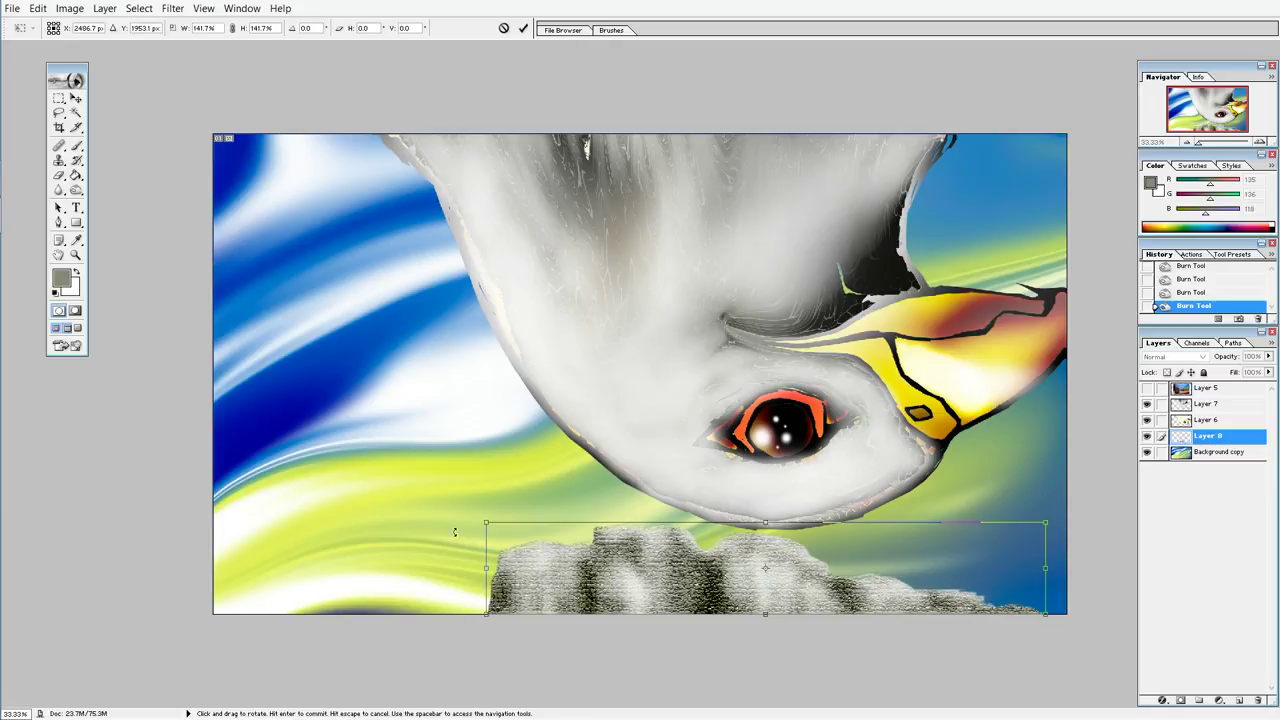
left_click_drag(485, 520, 367, 539)
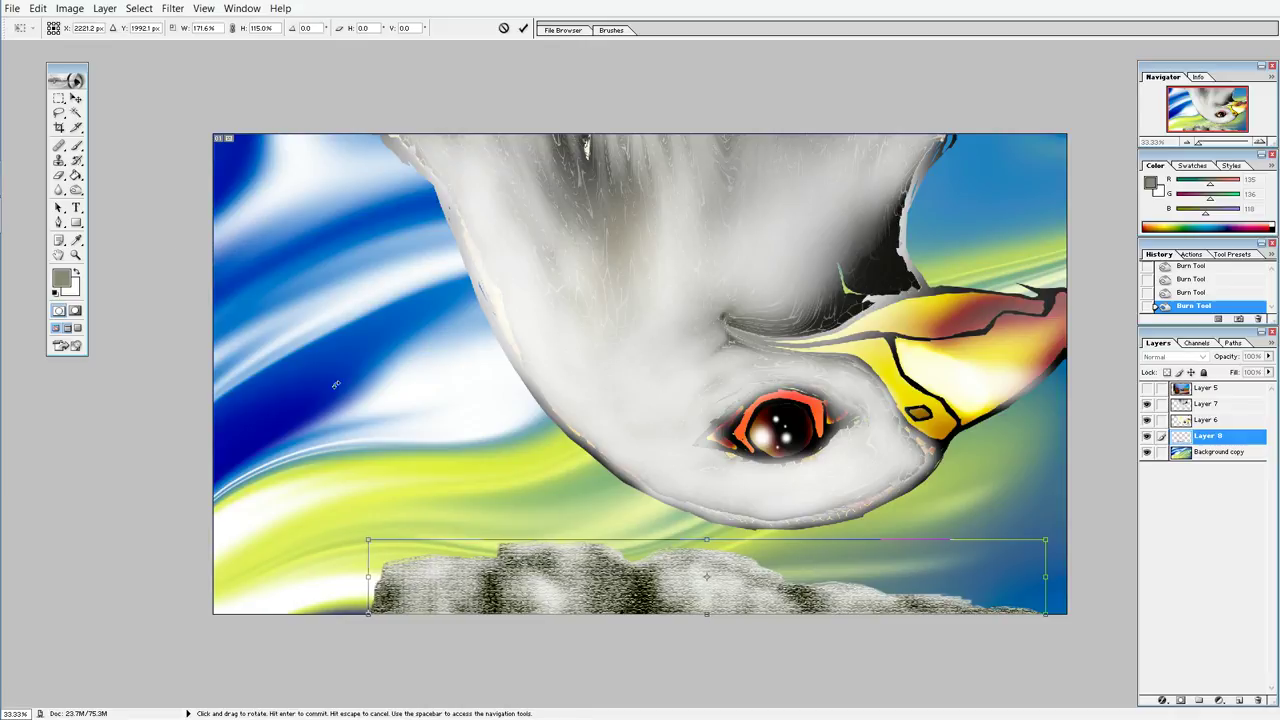
left_click(59, 113)
left_click(575, 278)
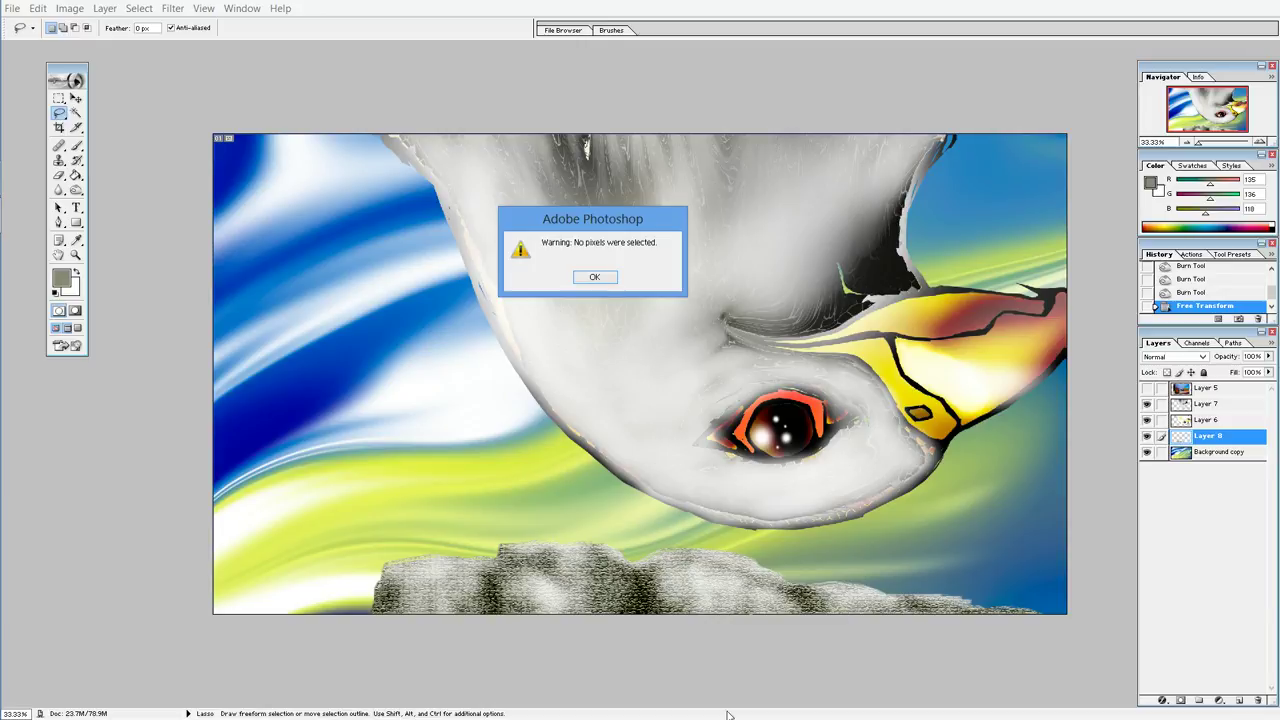
left_click(594, 277)
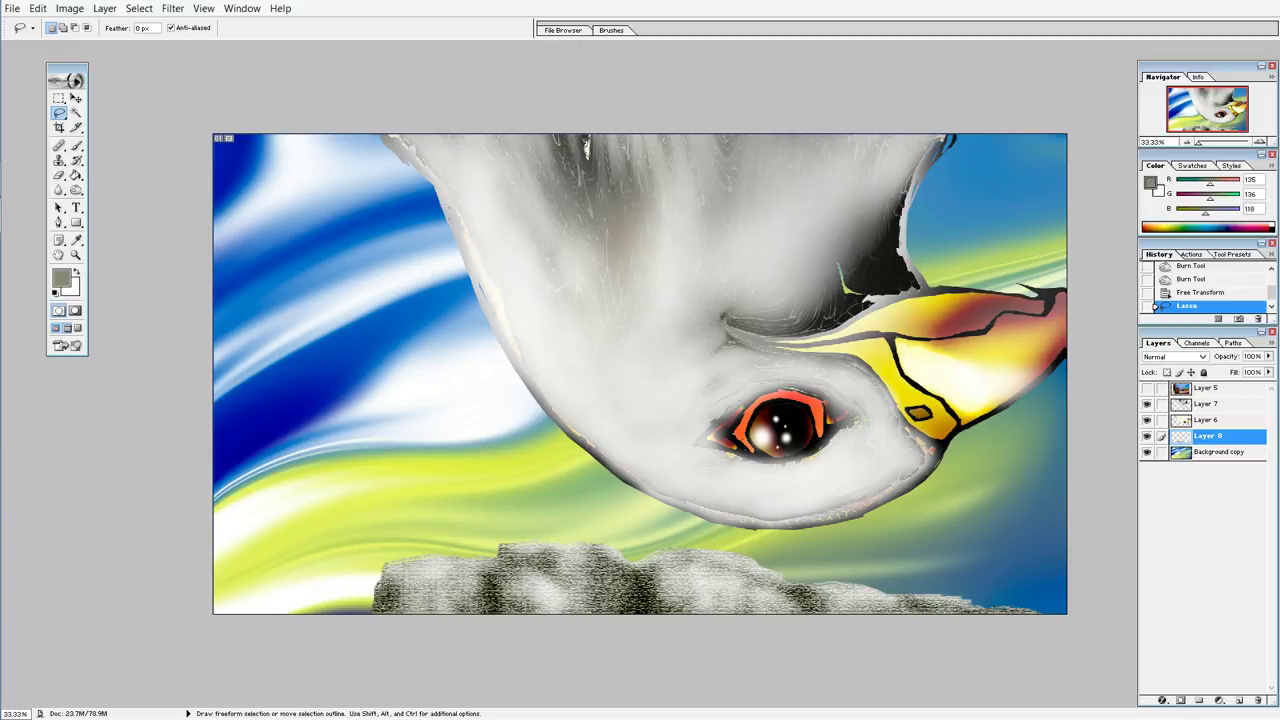
left_click(1214, 453)
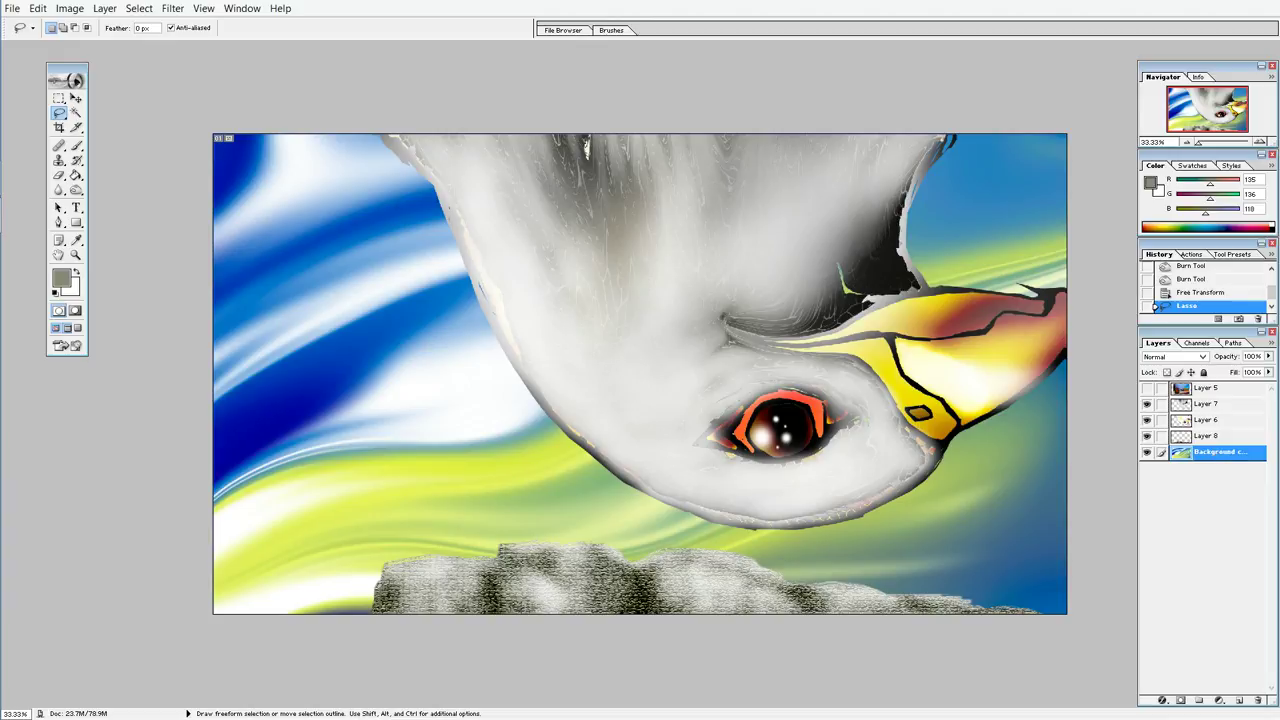
Step: Apply Hue/Saturation to Background copy, saturation +71, shifting hues to cyan and orange-yellow
left_click(69, 8)
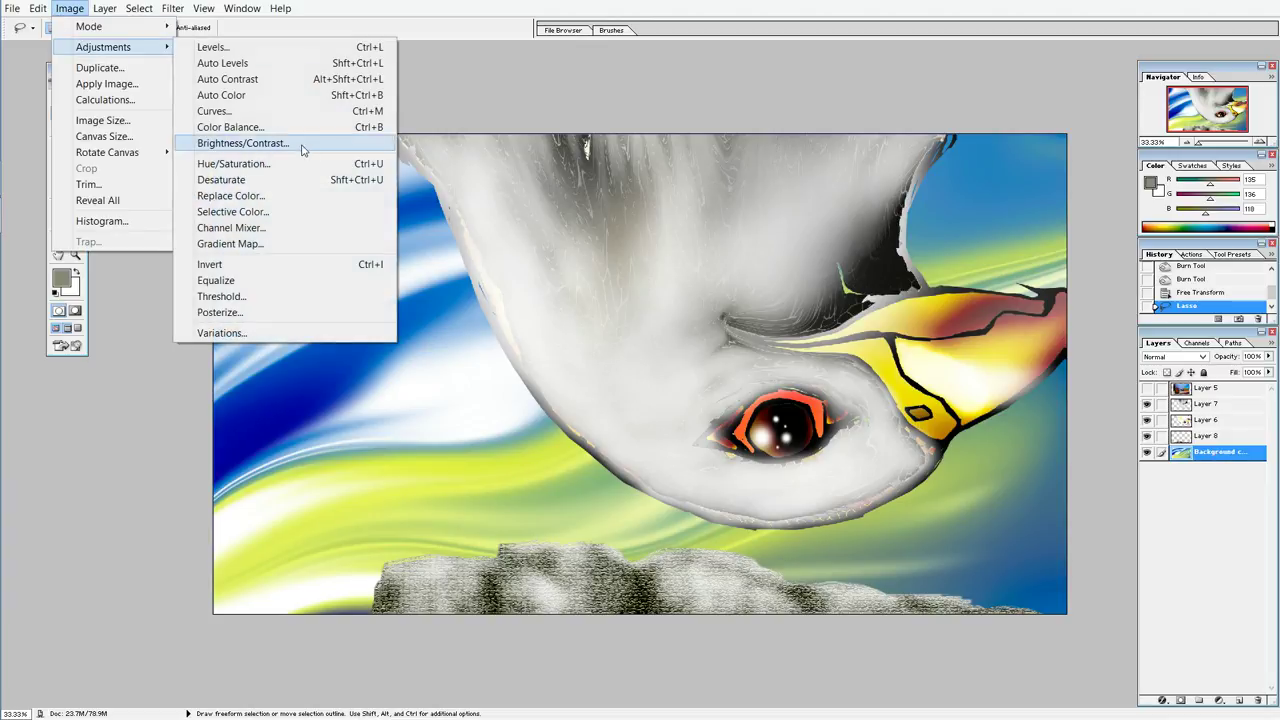
left_click(303, 164)
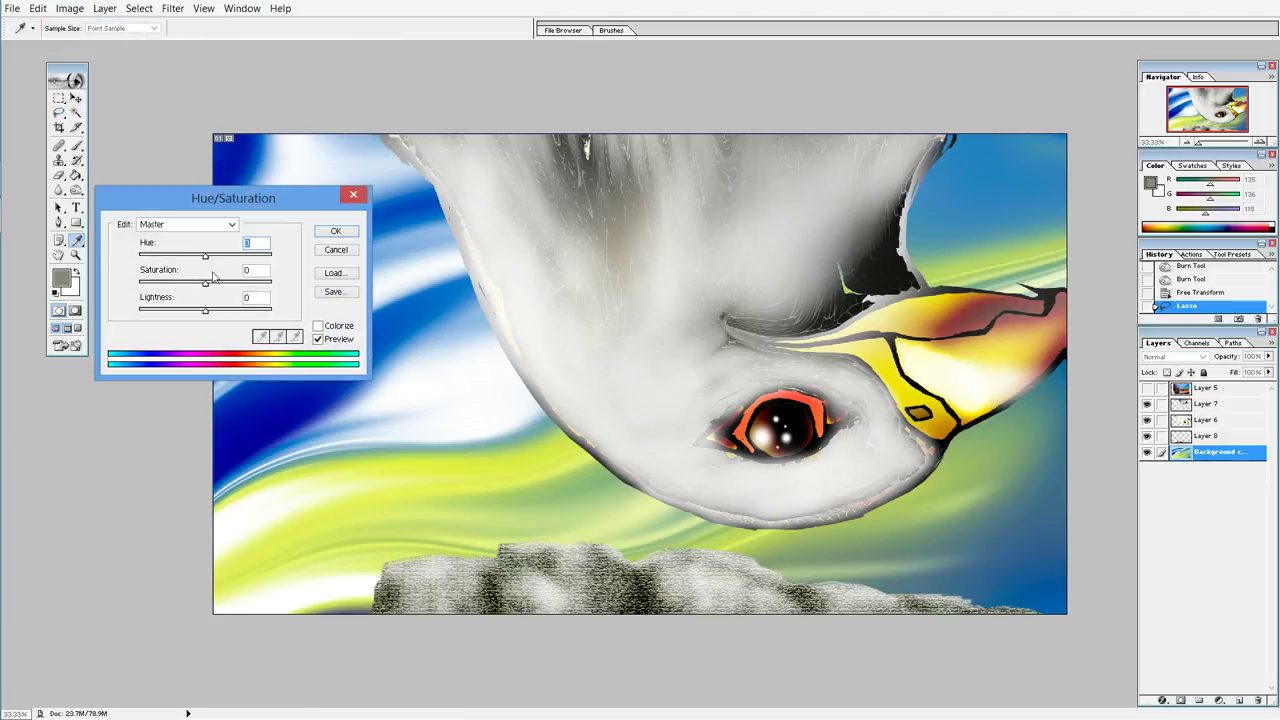
left_click_drag(206, 256, 251, 261)
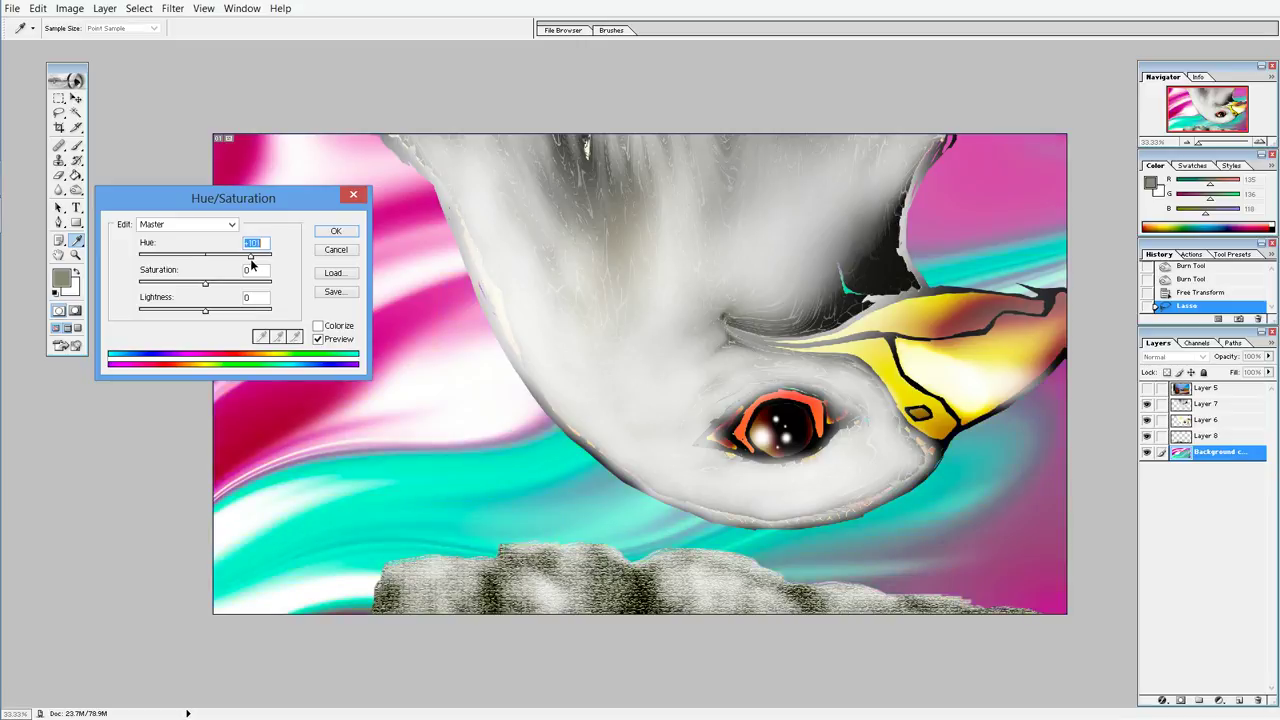
left_click_drag(205, 284, 170, 288)
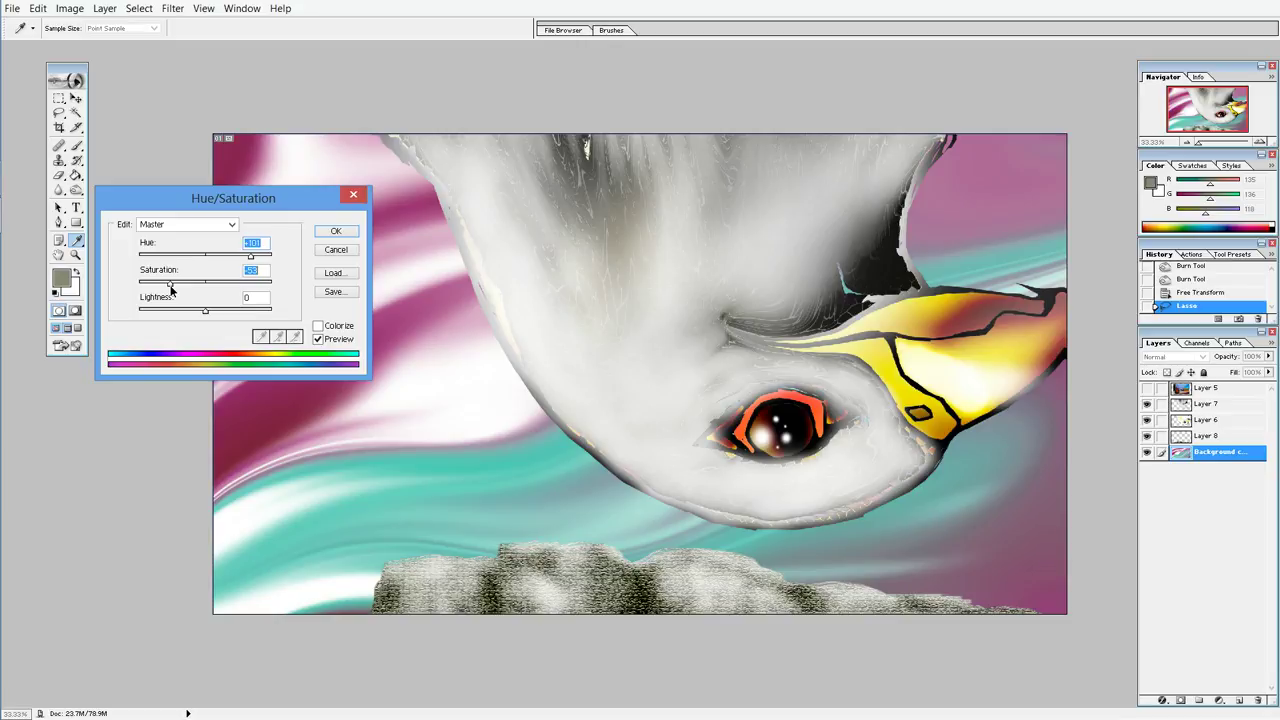
mouse_move(251, 258)
left_mouse_down()
mouse_move(270, 258)
mouse_move(143, 271)
mouse_move(249, 283)
left_mouse_up()
left_click_drag(156, 257, 175, 258)
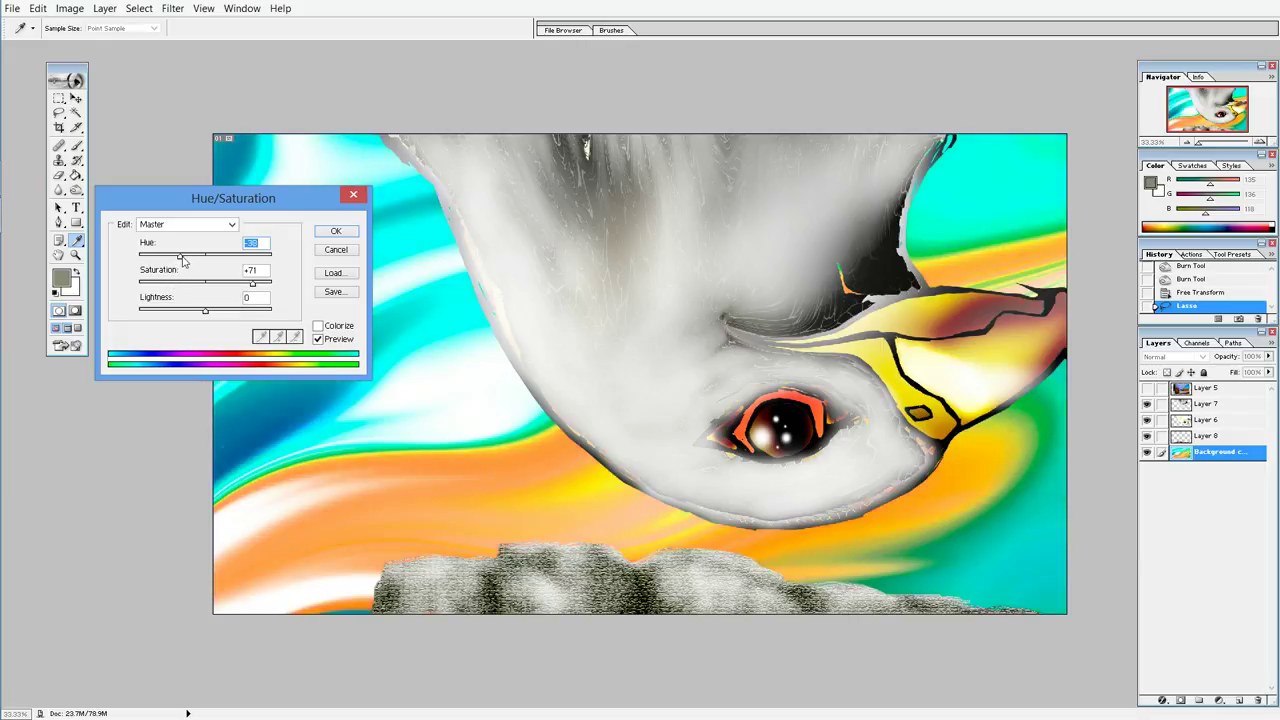
left_click_drag(178, 262, 185, 262)
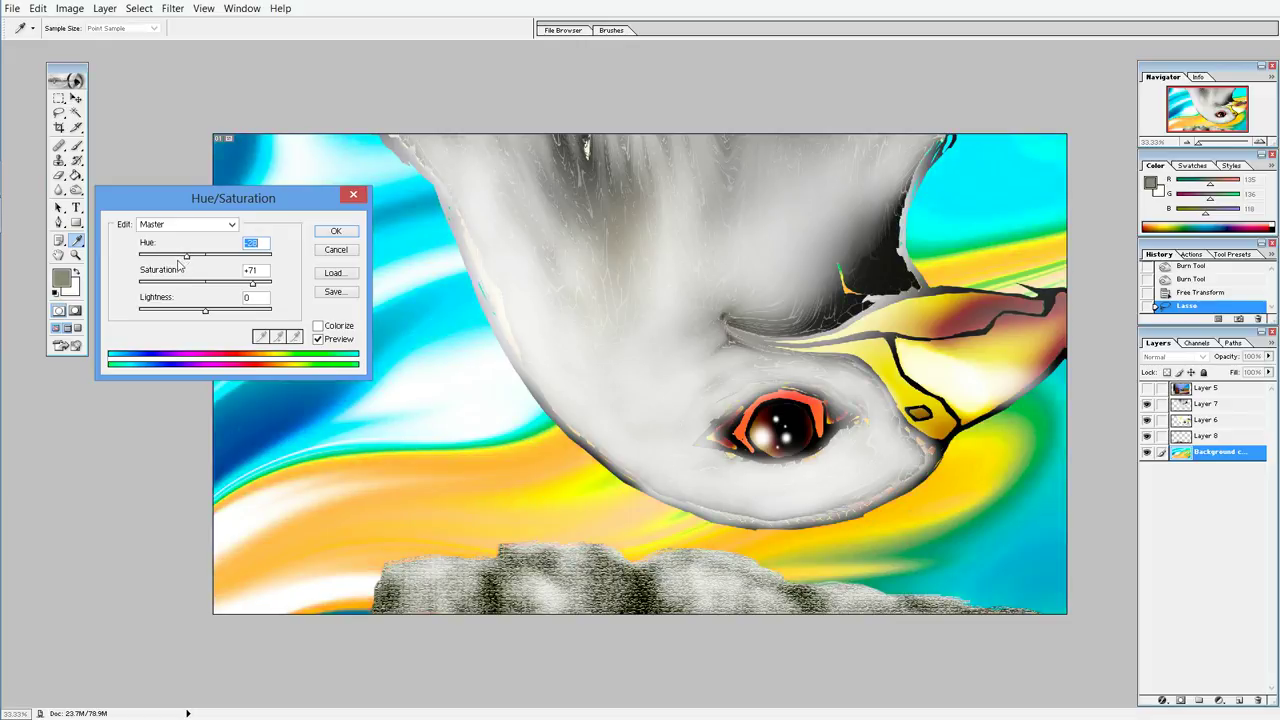
left_click(336, 232)
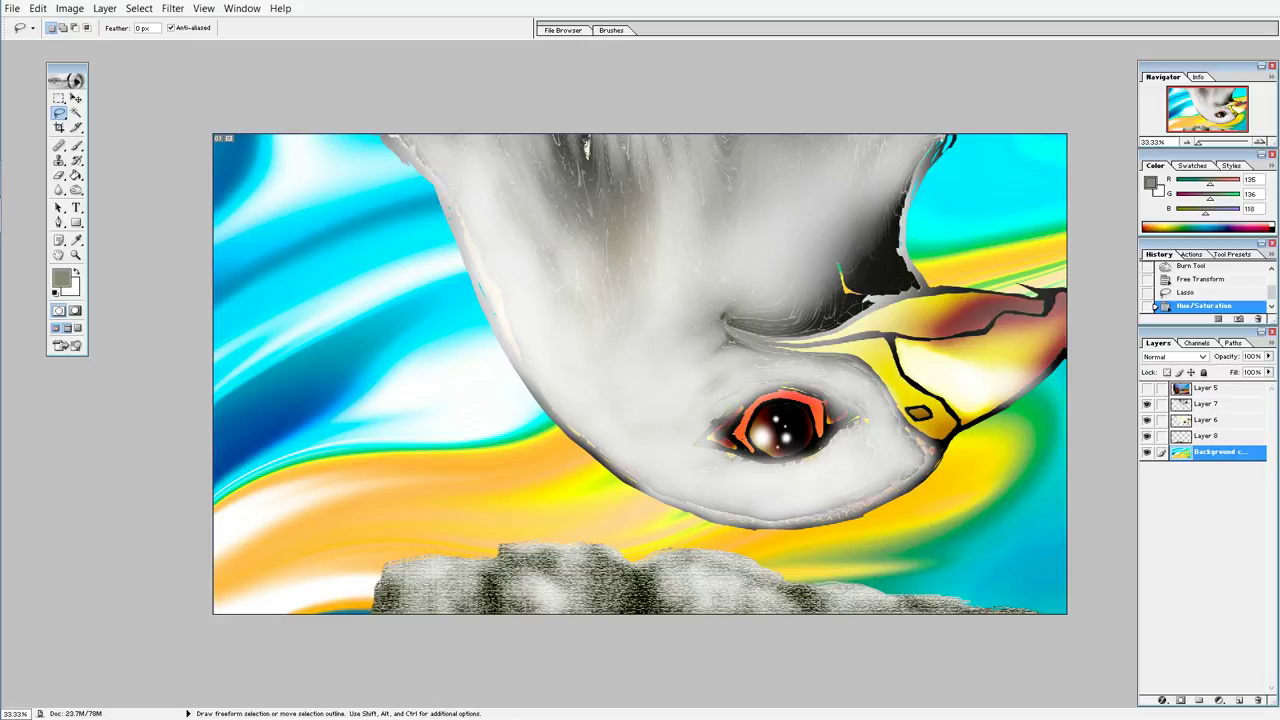
Step: On Layer 8, apply Hue/Saturation with saturation +61 to tint the rock sandy brown
left_click(1197, 437)
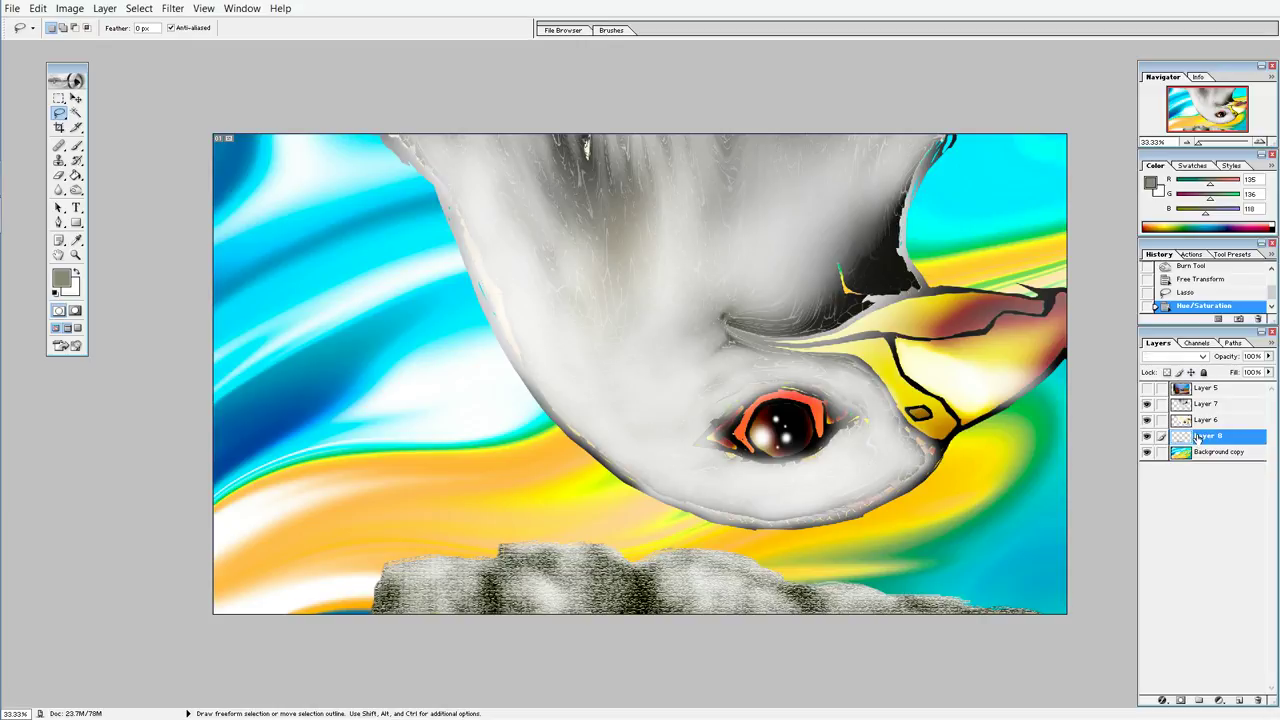
left_click(69, 8)
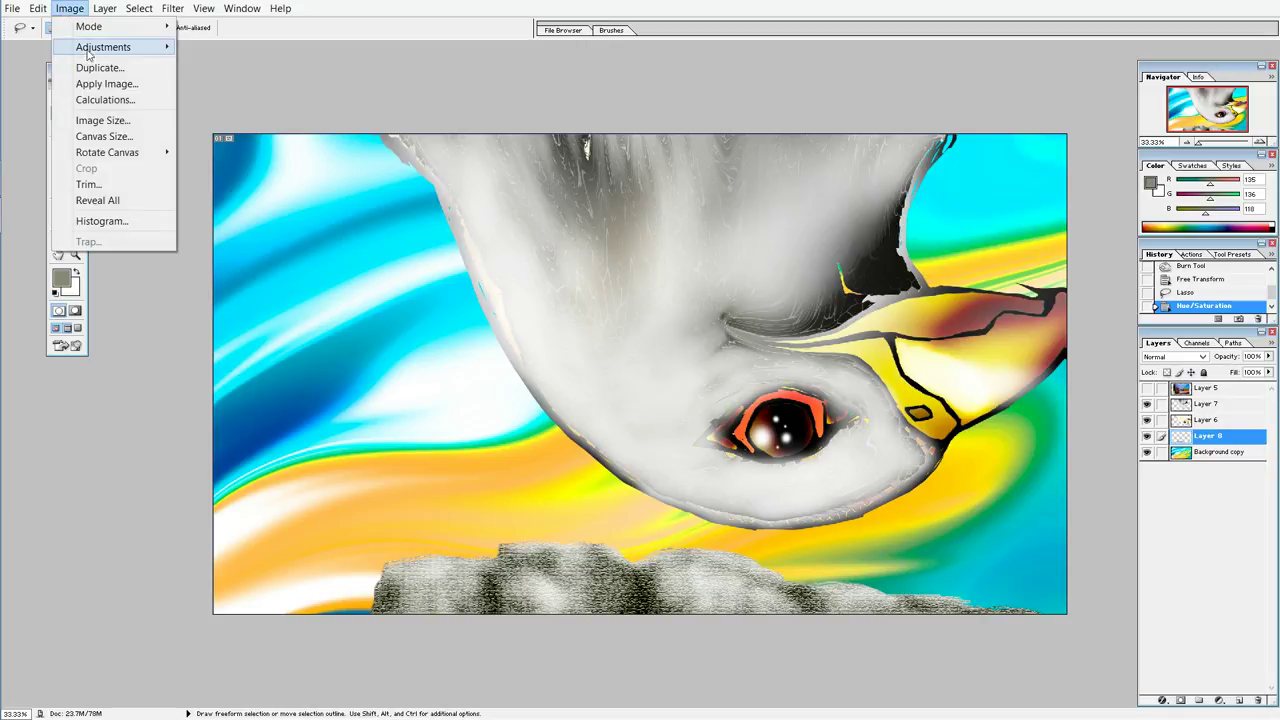
left_click(280, 164)
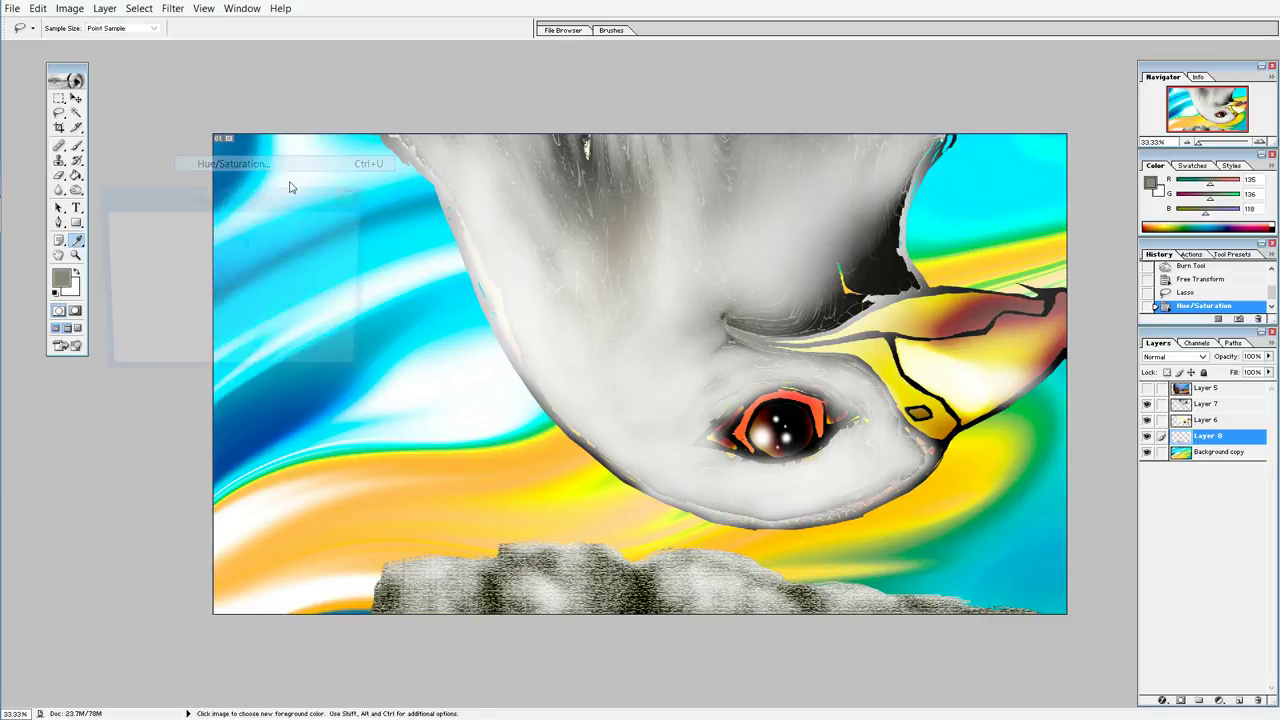
mouse_move(251, 293)
left_mouse_down()
mouse_move(201, 258)
mouse_move(167, 258)
mouse_move(258, 284)
left_mouse_up()
left_click(203, 258)
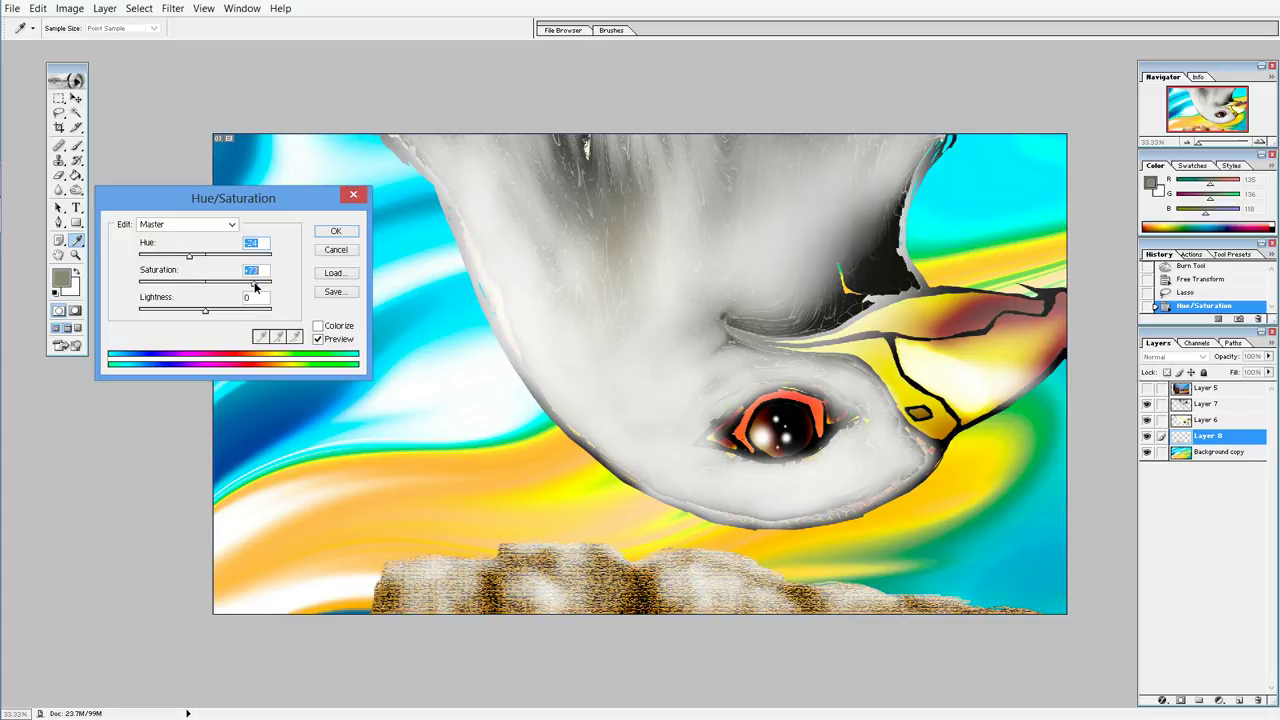
left_click(336, 232)
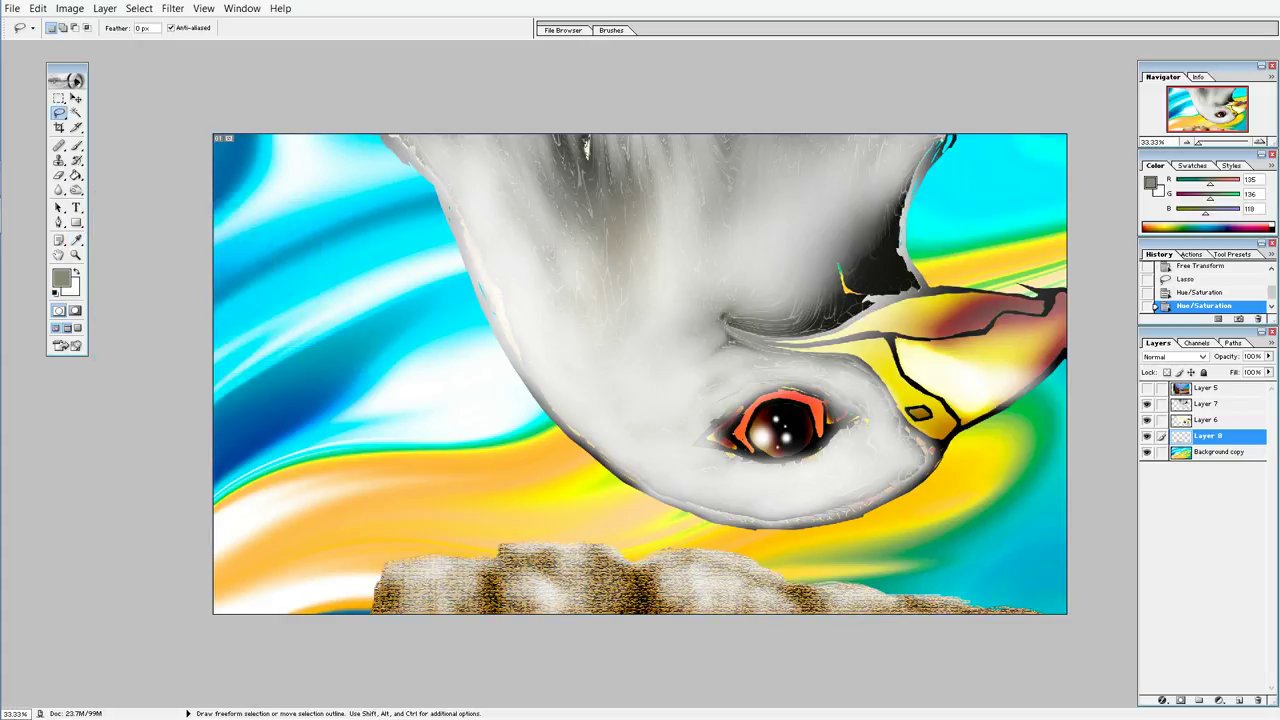
left_click(1187, 456)
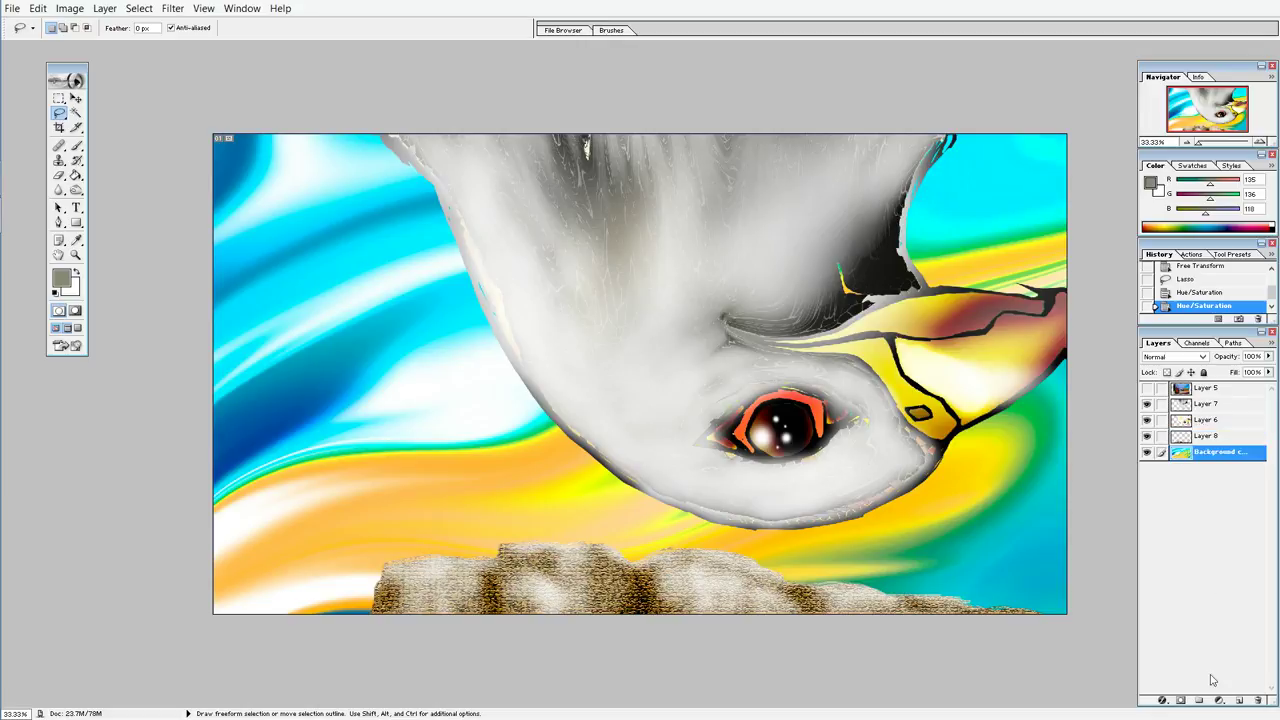
Step: Add a new layer and set the brush foreground colour to white
left_click(1234, 700)
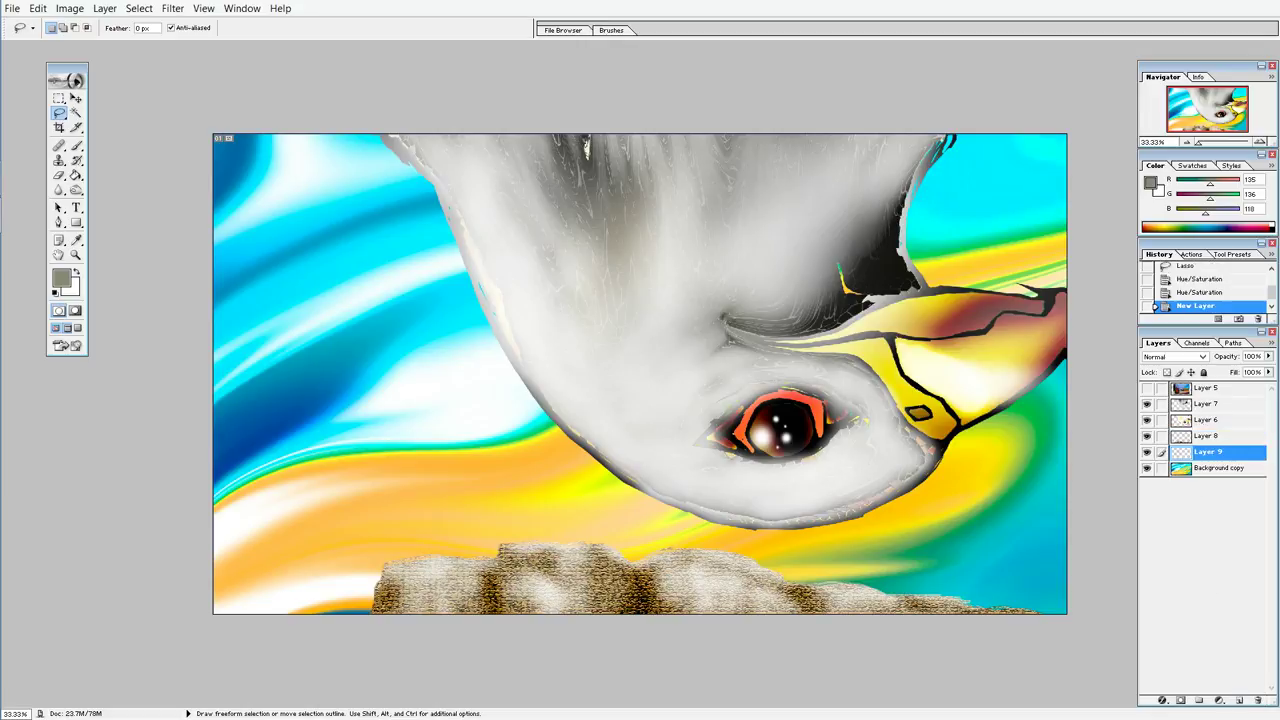
left_click(76, 145)
left_click(61, 278)
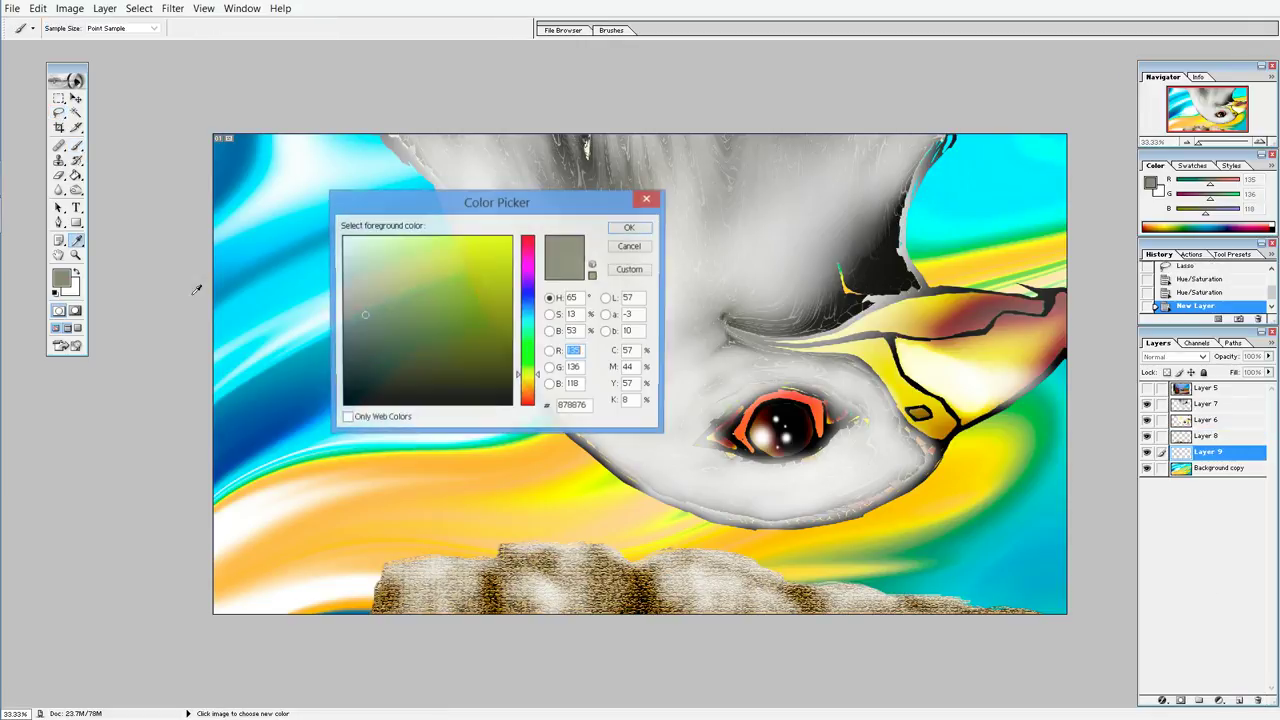
left_click_drag(390, 277, 341, 236)
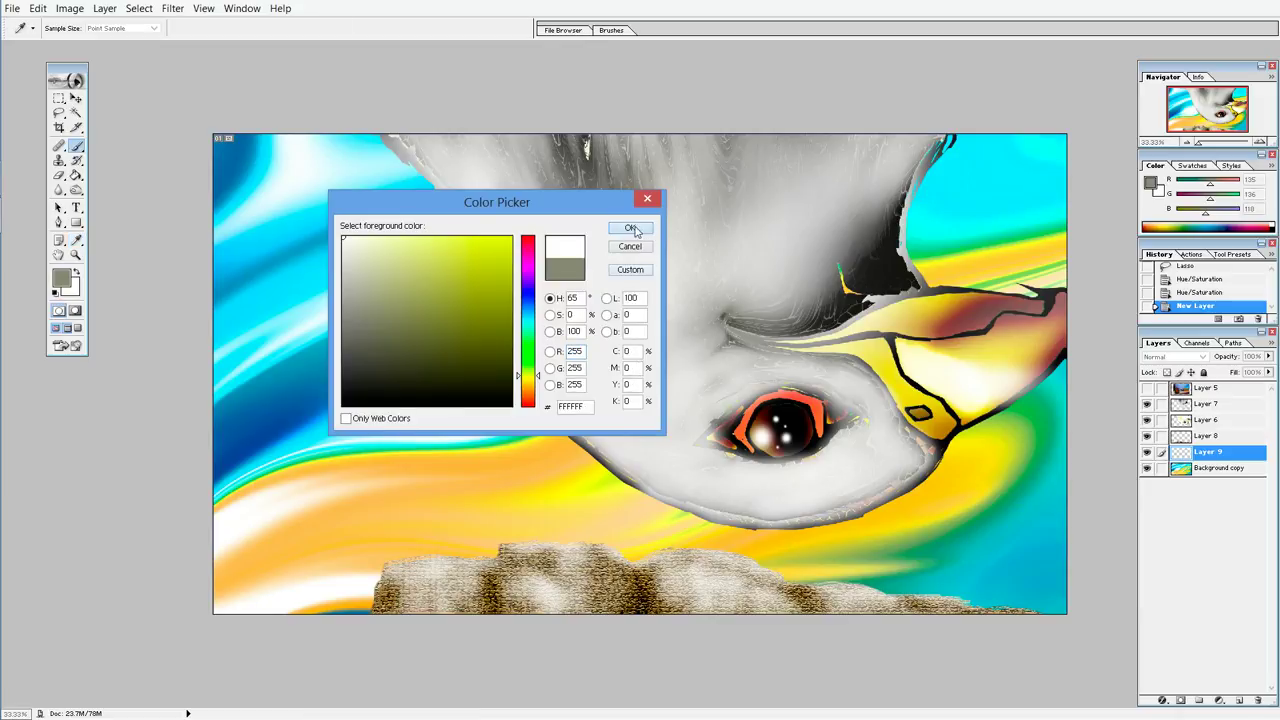
left_click(633, 230)
Step: Paint scattered curved white strokes across the sky, rocks, head area and right edge
left_click_drag(285, 312, 388, 264)
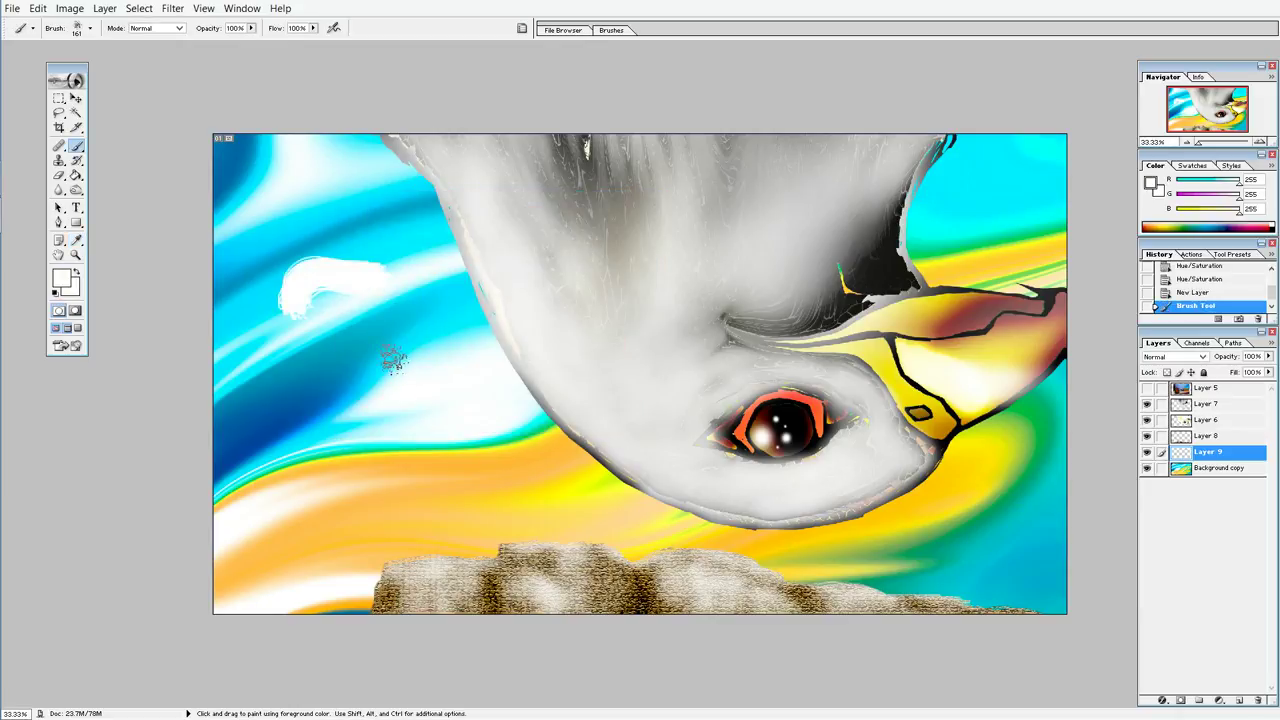
left_click_drag(440, 347, 277, 470)
left_click_drag(352, 492, 555, 520)
left_click_drag(708, 535, 895, 515)
left_click_drag(958, 432, 1035, 492)
left_click_drag(1015, 258, 912, 224)
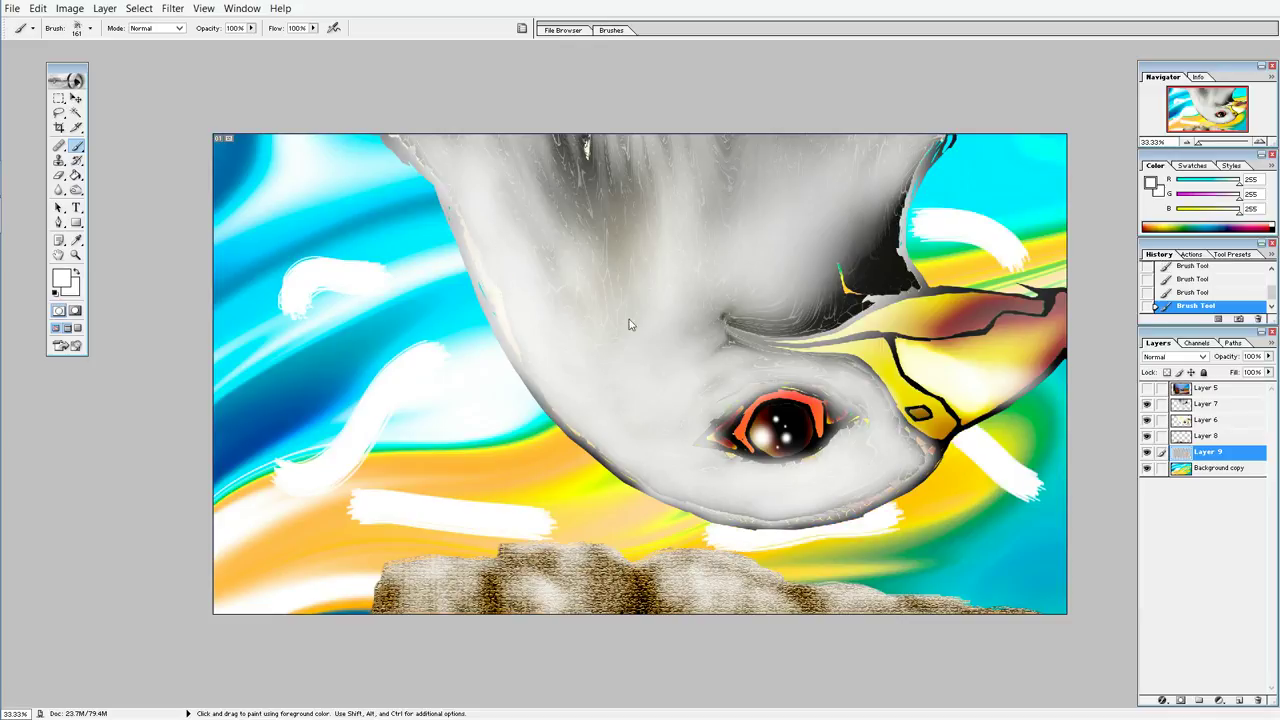
left_click_drag(268, 212, 372, 166)
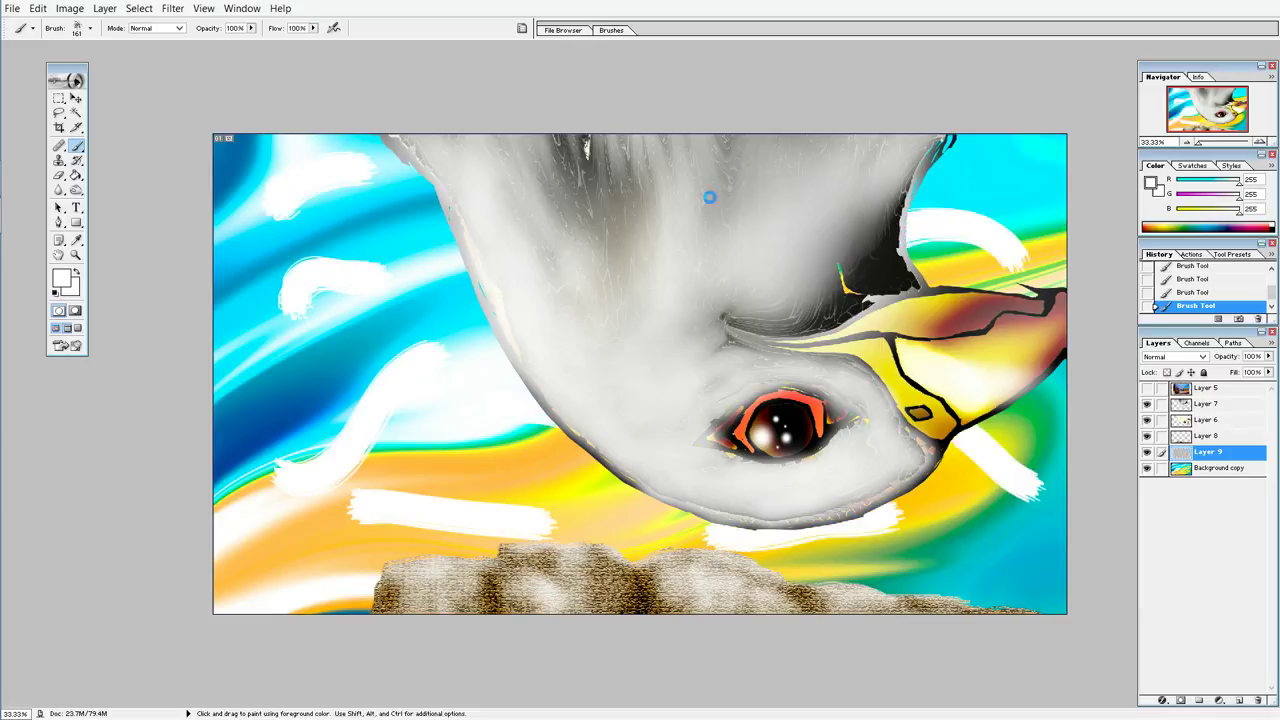
left_click(172, 8)
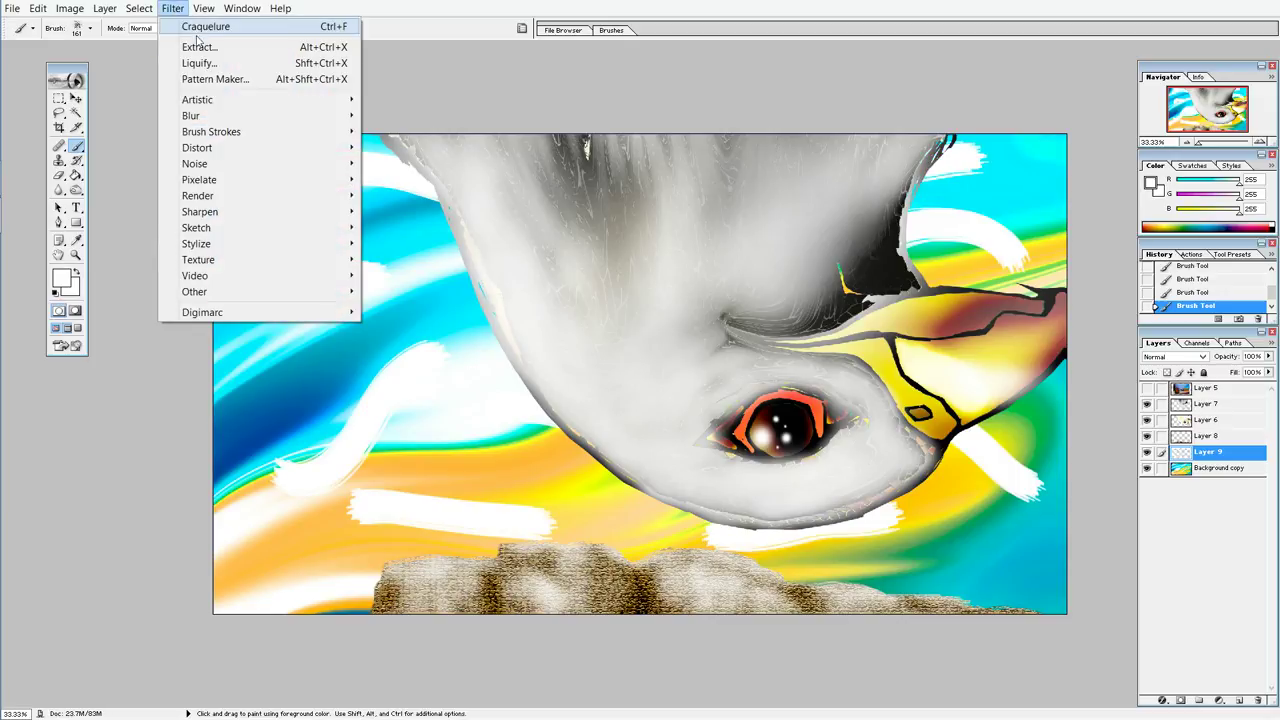
Step: In Liquify at brush size 255, smear the top, middle and lower white strokes into horizontal waves
left_click(215, 63)
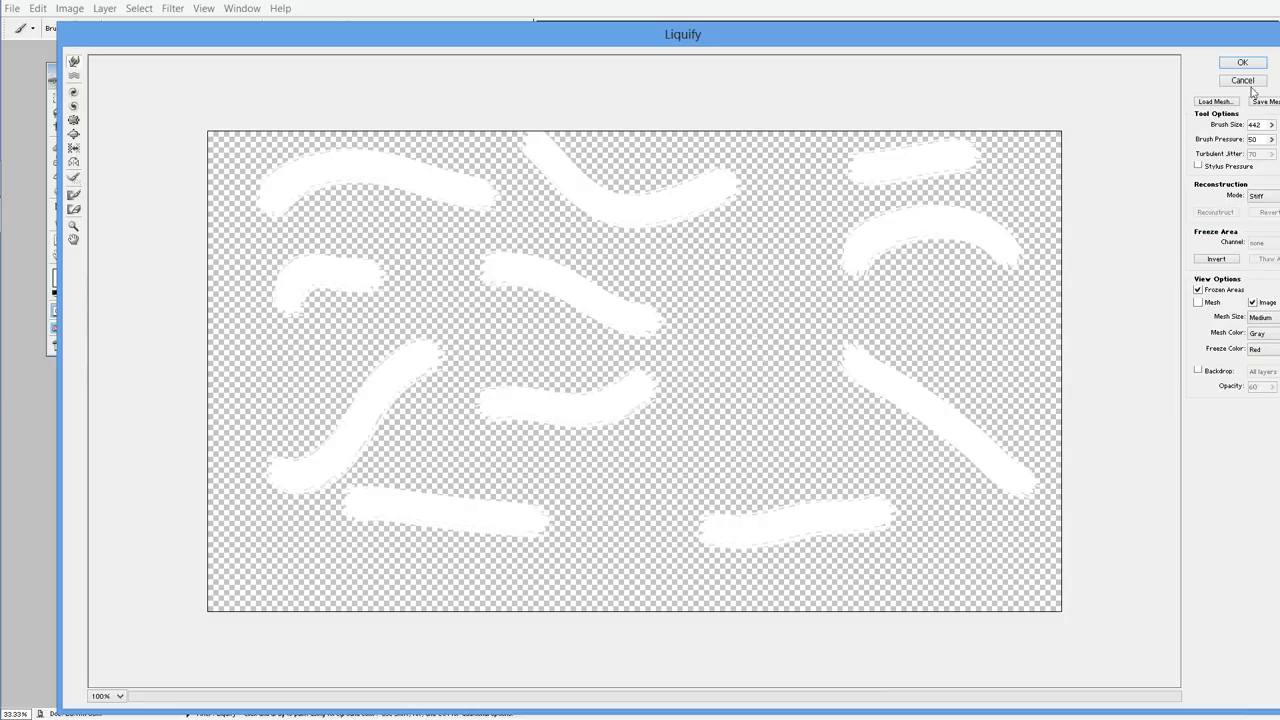
left_click(1270, 125)
mouse_move(951, 406)
left_mouse_down()
mouse_move(835, 360)
mouse_move(1000, 357)
mouse_move(643, 451)
mouse_move(529, 286)
mouse_move(431, 243)
mouse_move(323, 277)
mouse_move(552, 151)
mouse_move(680, 306)
mouse_move(900, 206)
mouse_move(986, 243)
mouse_move(598, 460)
mouse_move(951, 392)
mouse_move(340, 160)
mouse_move(487, 397)
left_mouse_up()
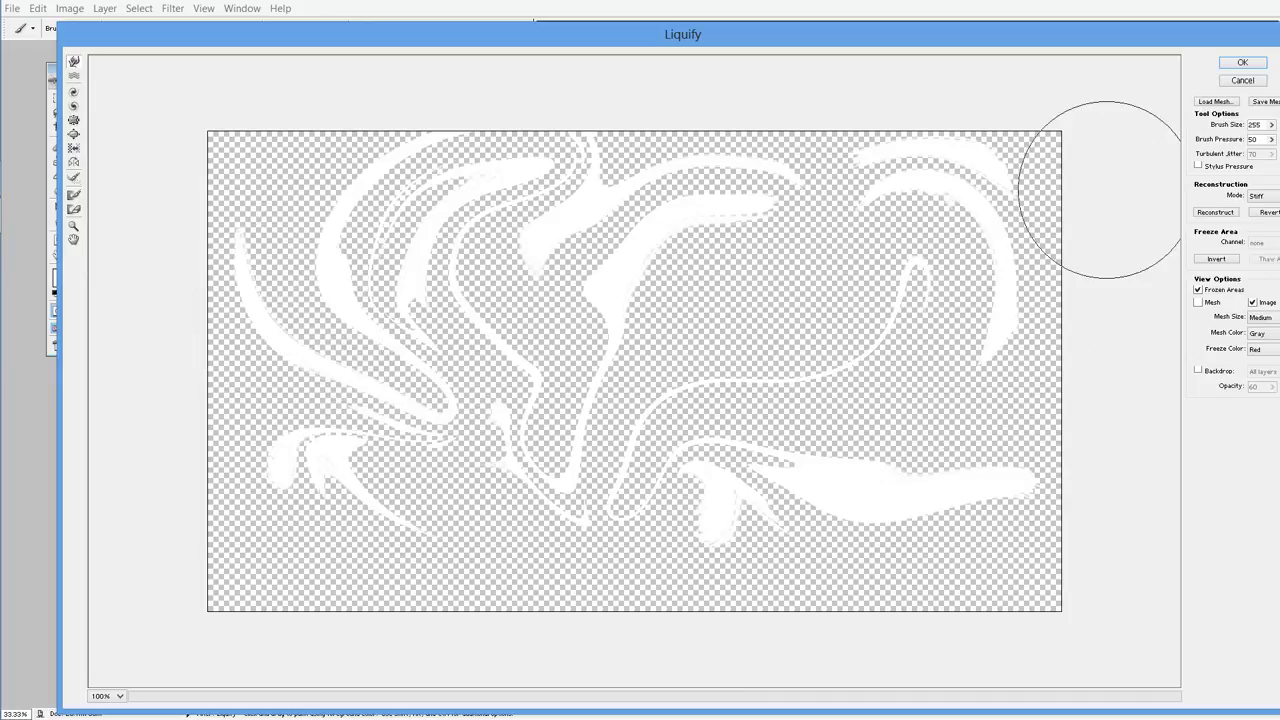
mouse_move(1146, 134)
left_mouse_down()
mouse_move(586, 209)
mouse_move(294, 171)
left_mouse_up()
mouse_move(428, 135)
left_mouse_down()
mouse_move(560, 180)
mouse_move(1014, 137)
left_mouse_up()
left_click_drag(312, 355, 960, 280)
mouse_move(607, 429)
left_mouse_down()
mouse_move(243, 386)
mouse_move(371, 371)
mouse_move(663, 457)
mouse_move(872, 450)
left_mouse_up()
mouse_move(1044, 400)
left_mouse_down()
mouse_move(1014, 429)
mouse_move(814, 529)
mouse_move(271, 557)
mouse_move(1007, 272)
left_mouse_up()
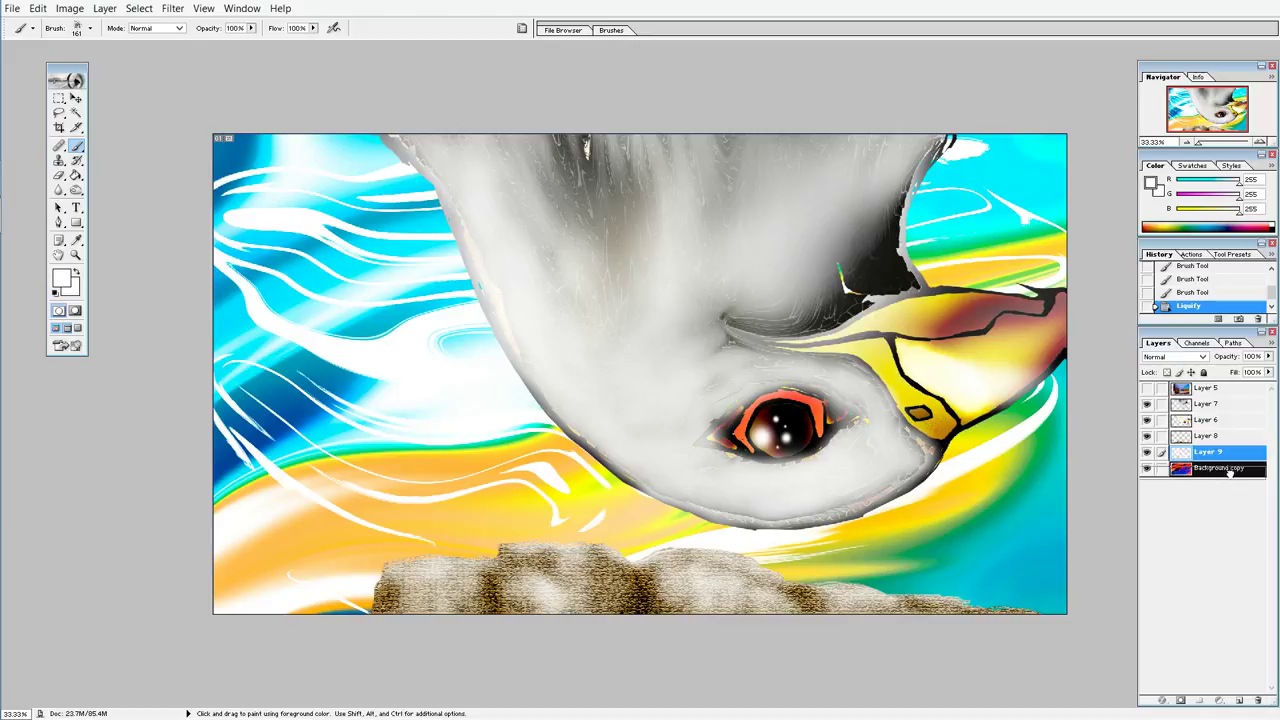
Step: On Background copy, pick the Burn tool with a 1014 px brush
left_click(1234, 472)
left_click(76, 190)
left_click(90, 28)
left_click_drag(121, 62, 125, 62)
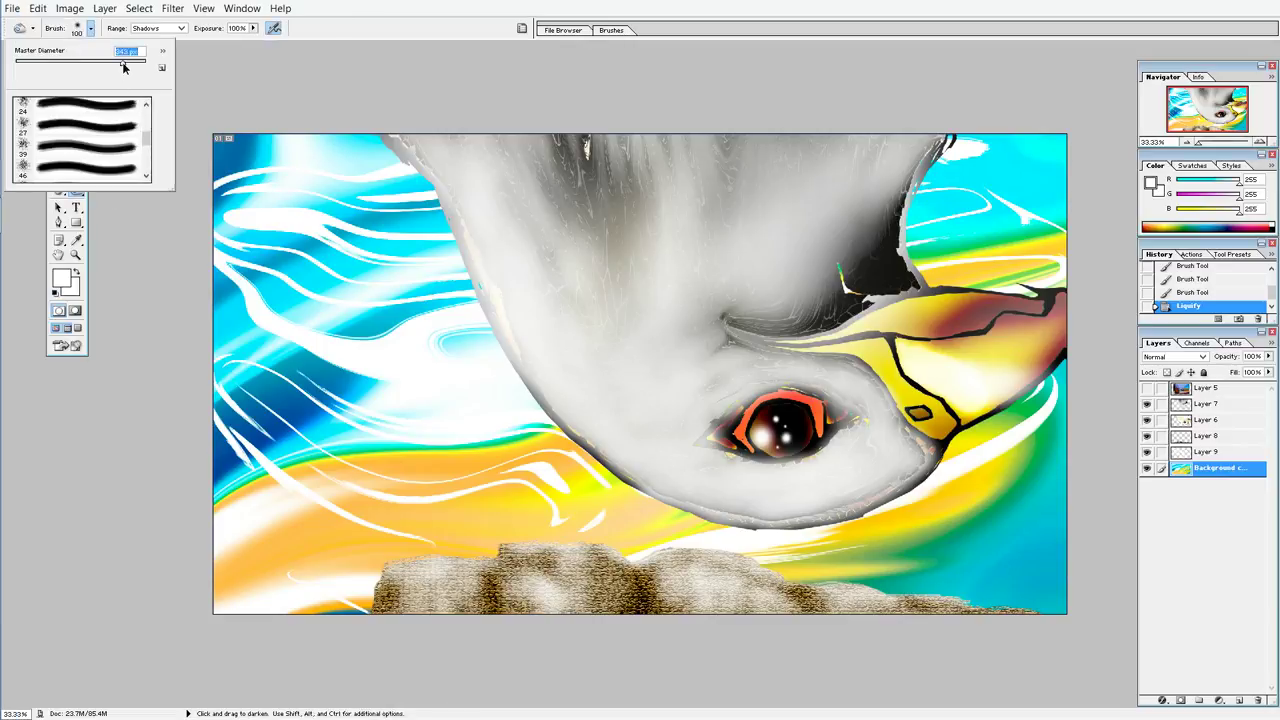
left_click(141, 62)
Step: Burn the left sky, lower-right blue-green and lower-left orange areas, then reselect Layer 9
left_click(296, 393)
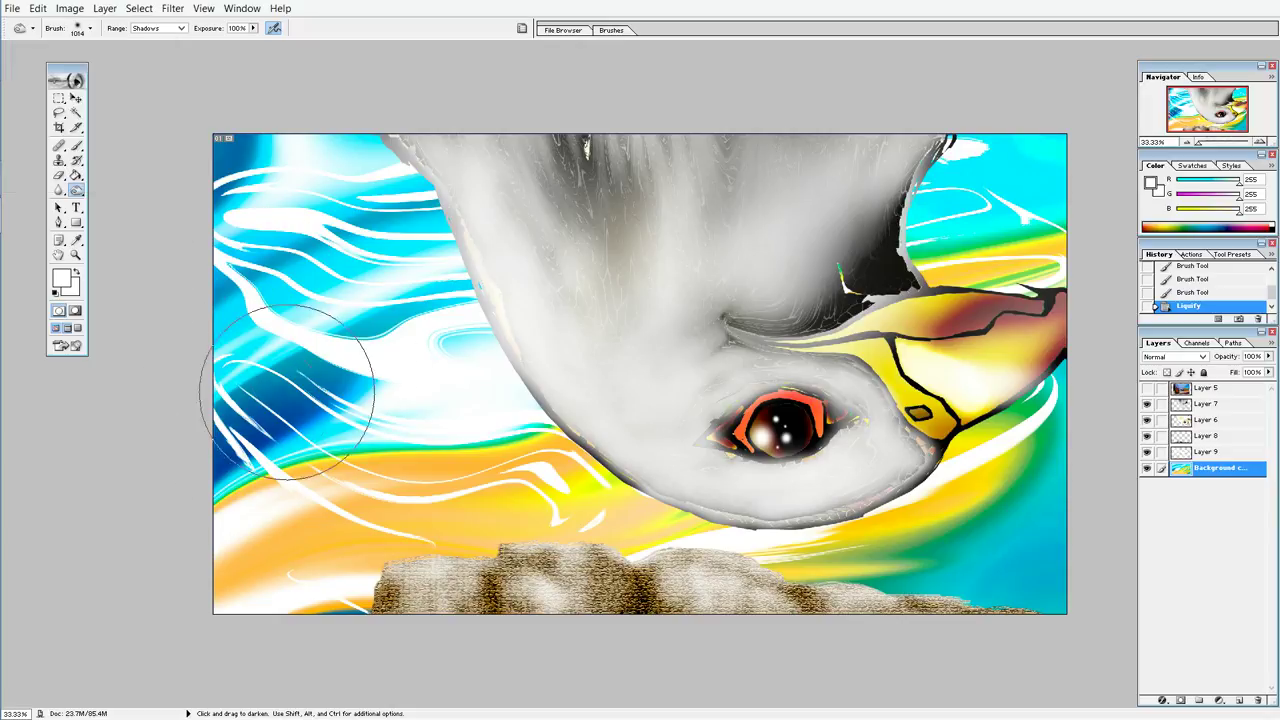
left_click(337, 212)
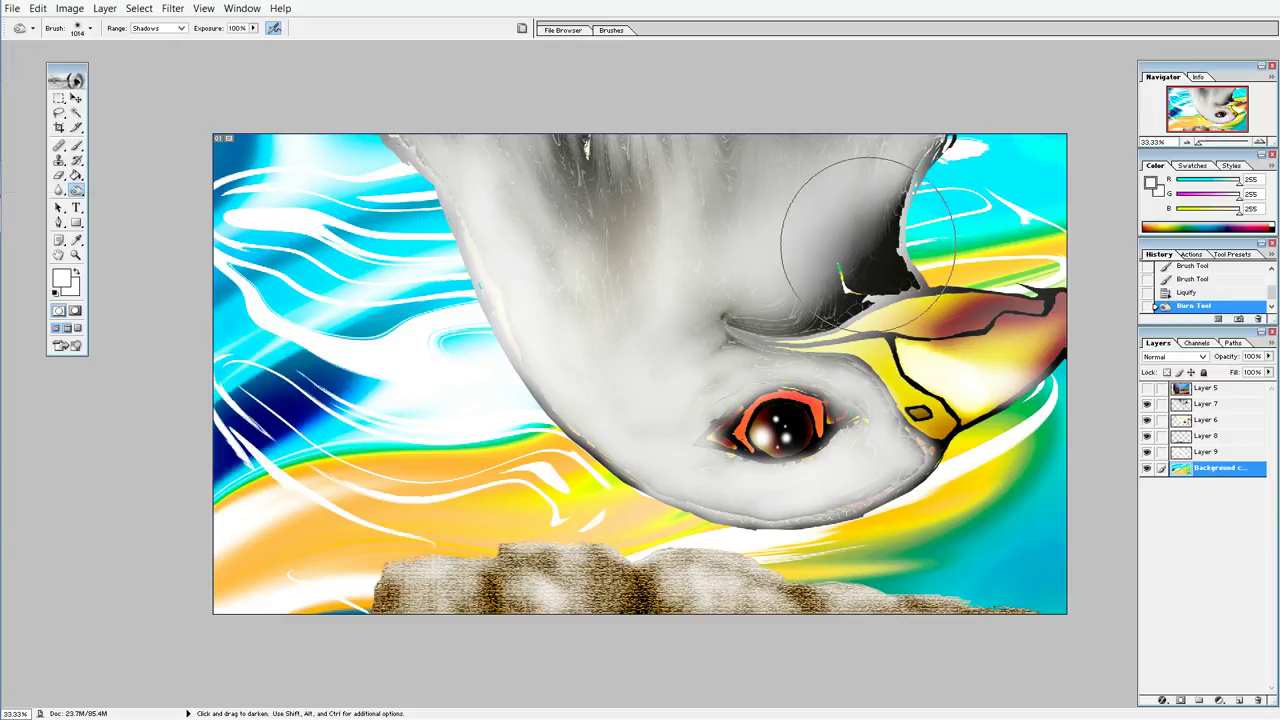
left_click_drag(1057, 557, 1000, 590)
left_click_drag(1128, 471, 1085, 478)
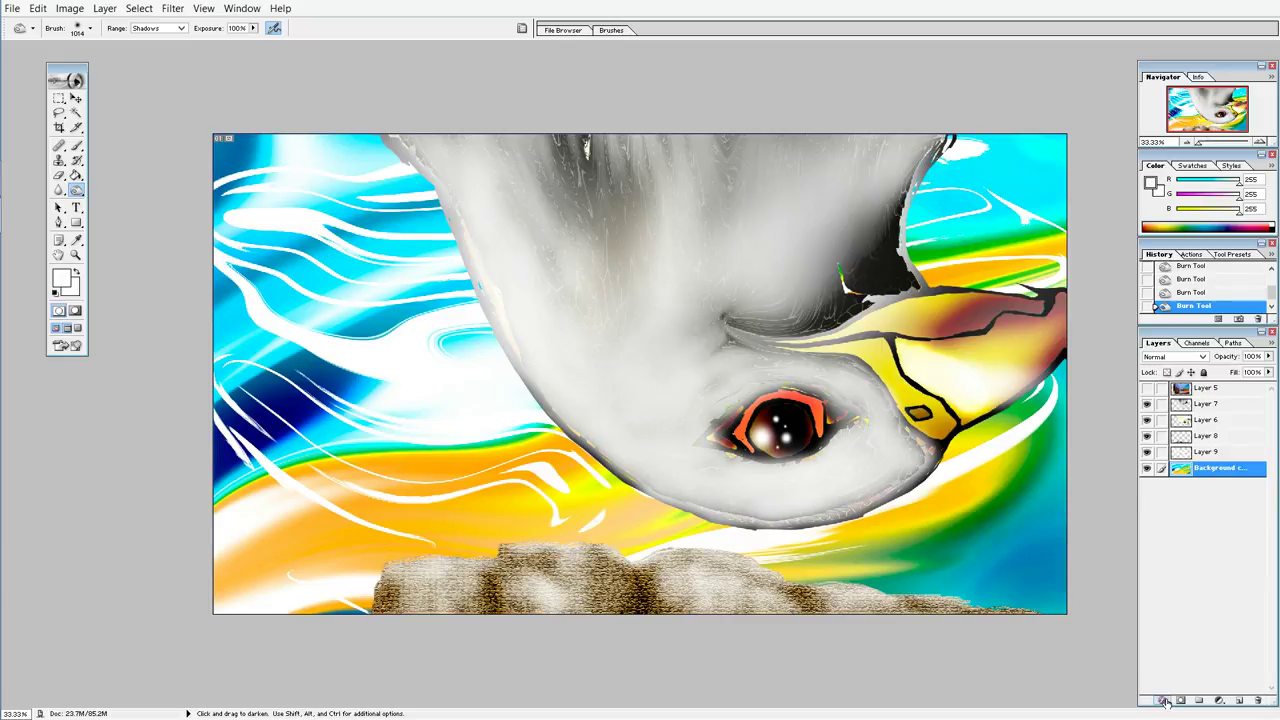
left_click_drag(229, 500, 290, 560)
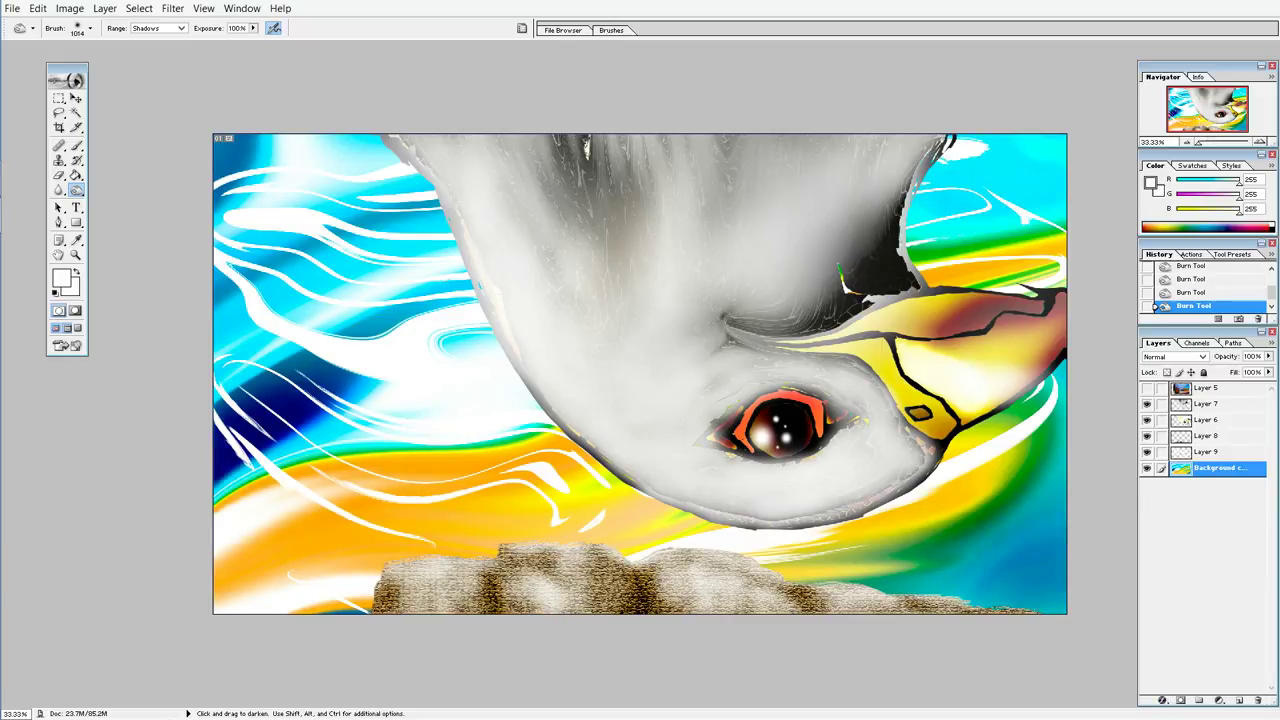
left_click_drag(371, 486, 486, 400)
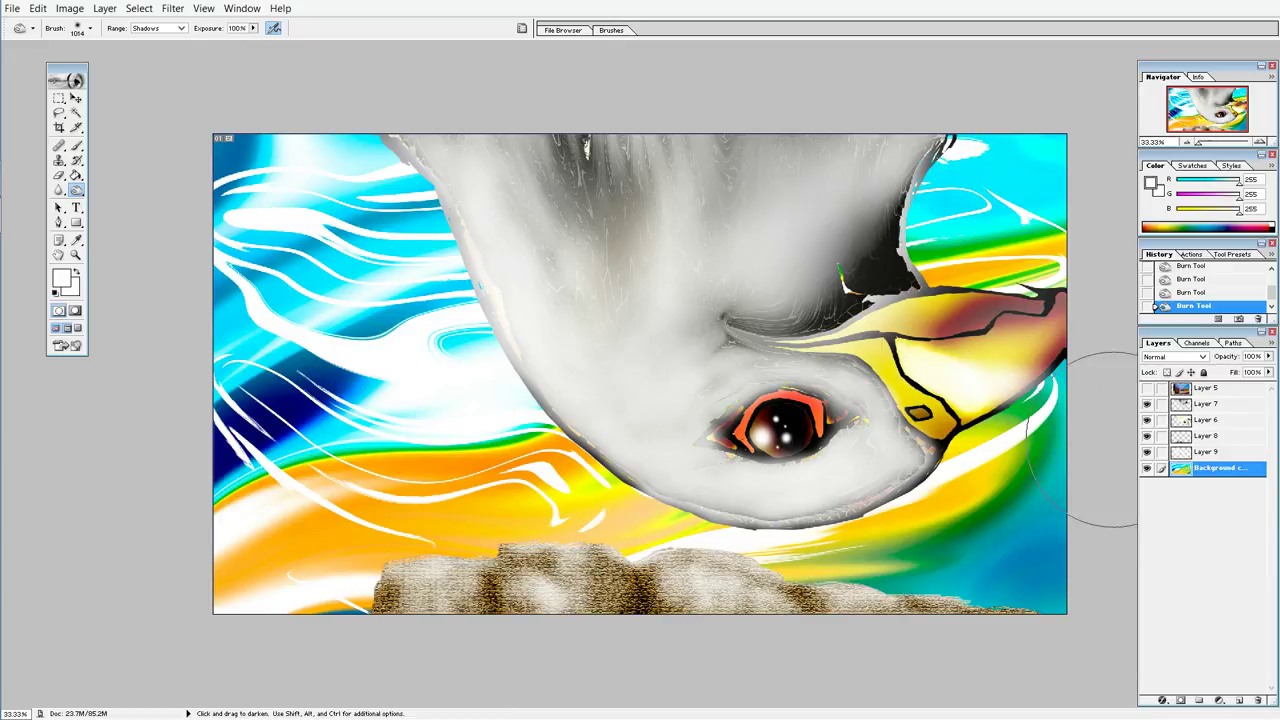
left_click(1201, 454)
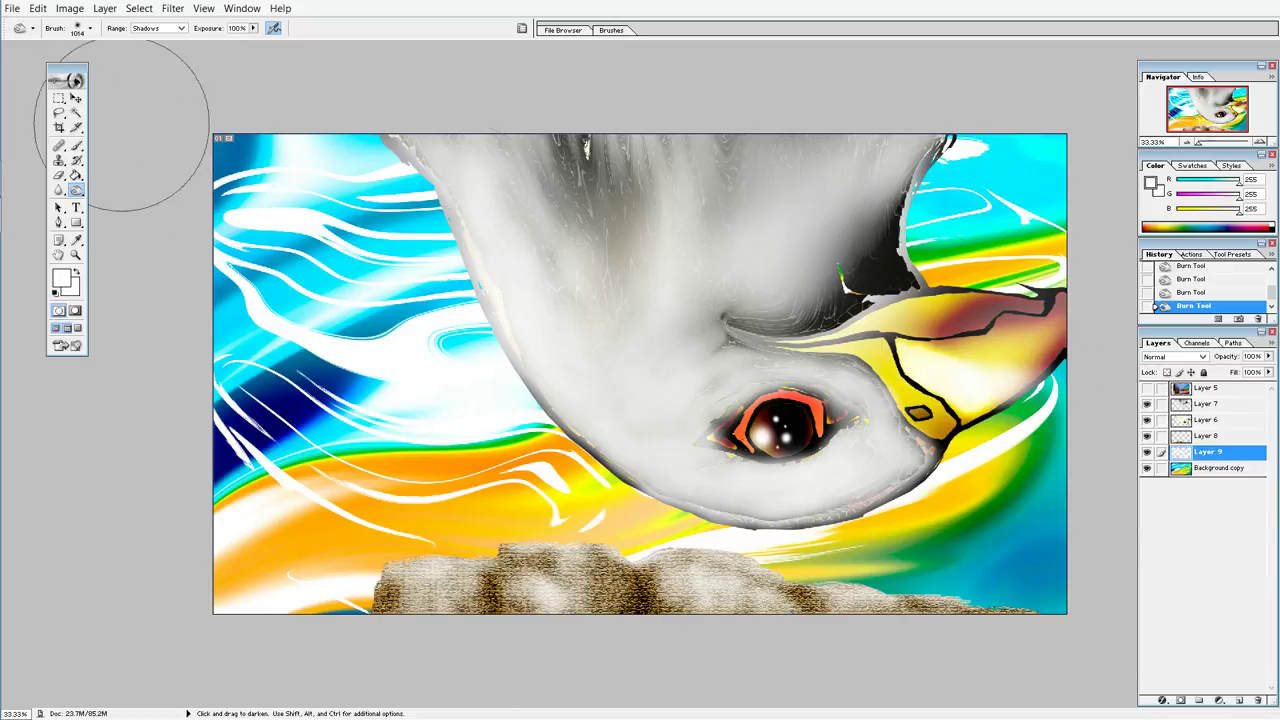
Step: Set the brush to 424 px and apply the Plastic Wrap filter to Layer 9
left_click(90, 28)
left_click(127, 62)
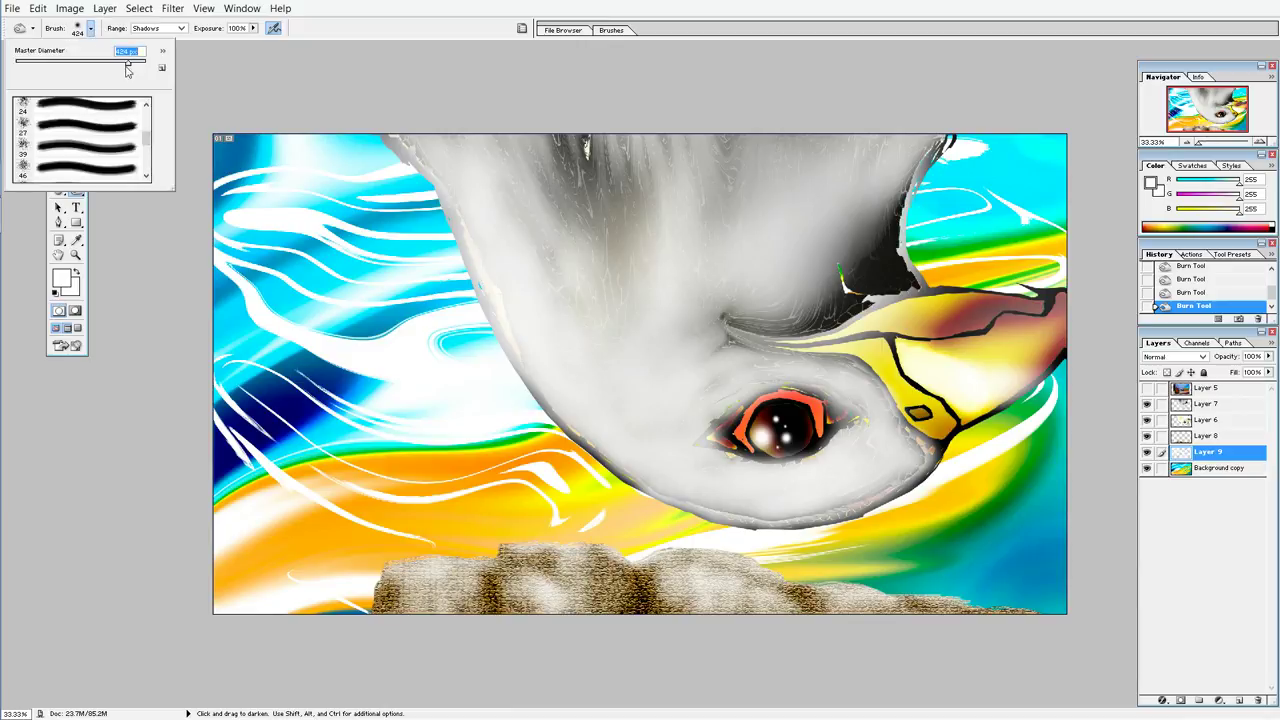
left_click(255, 290)
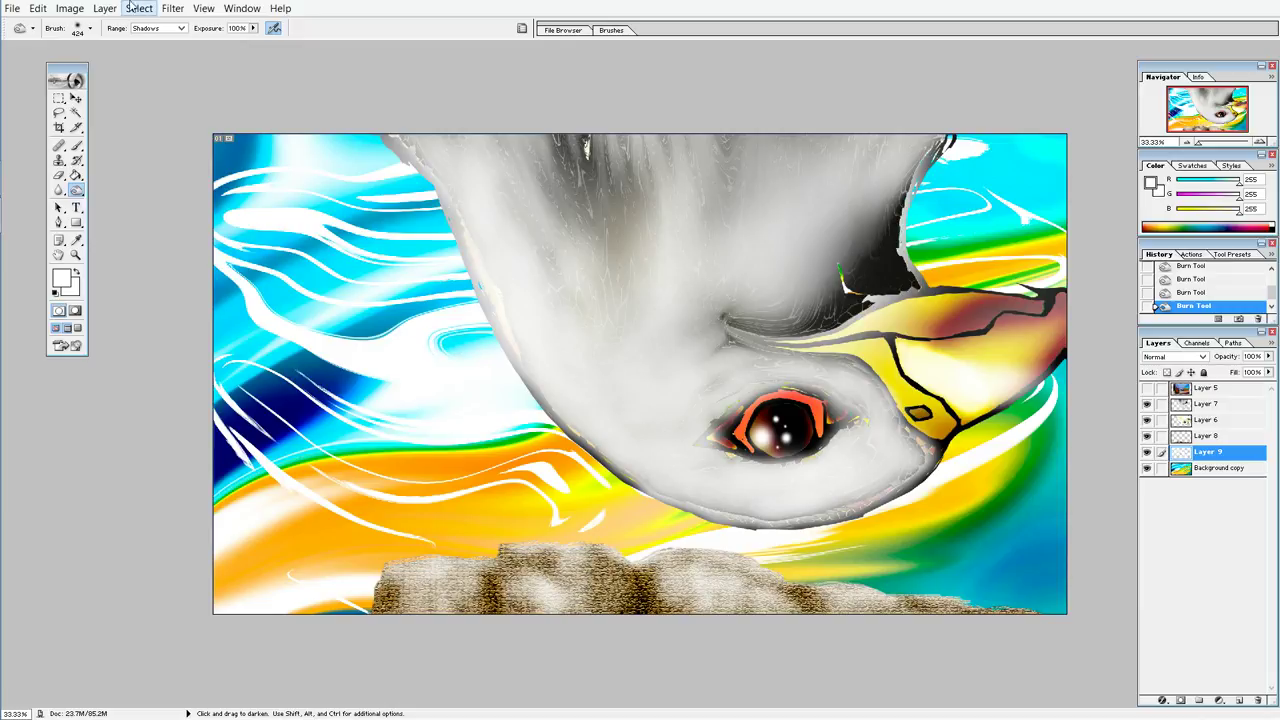
left_click(173, 8)
mouse_move(197, 99)
left_click(445, 234)
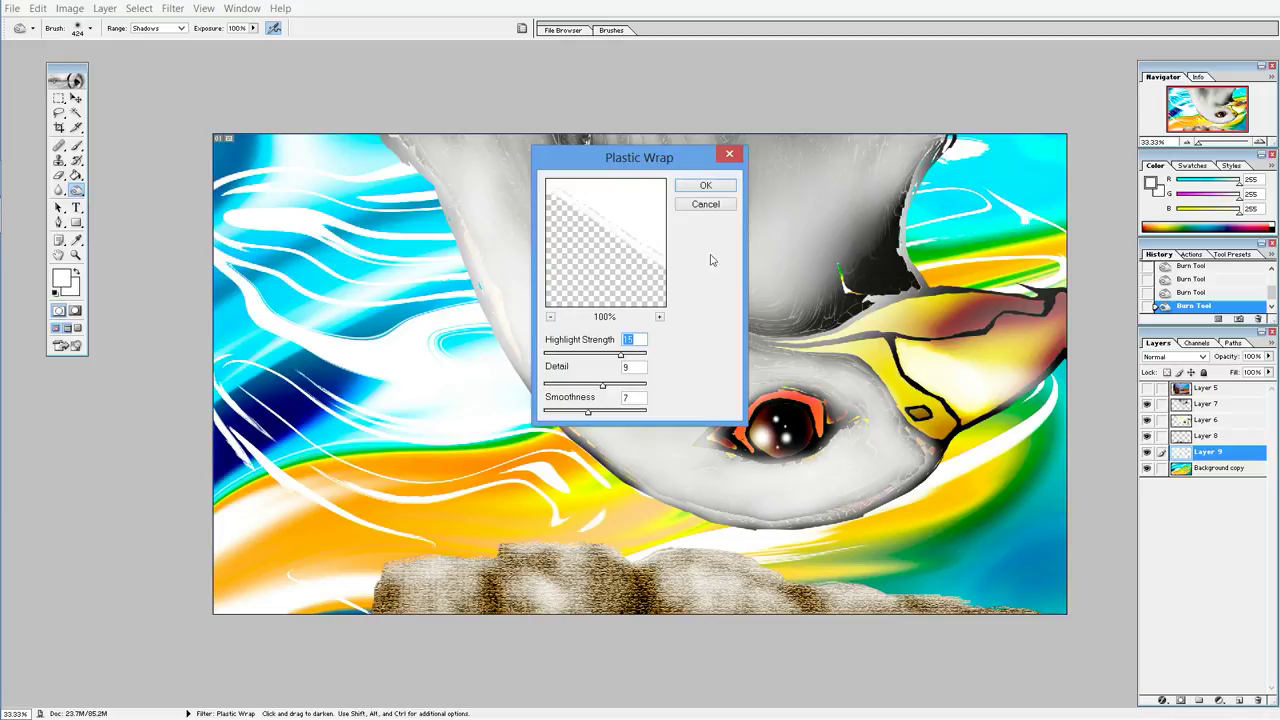
left_click(705, 188)
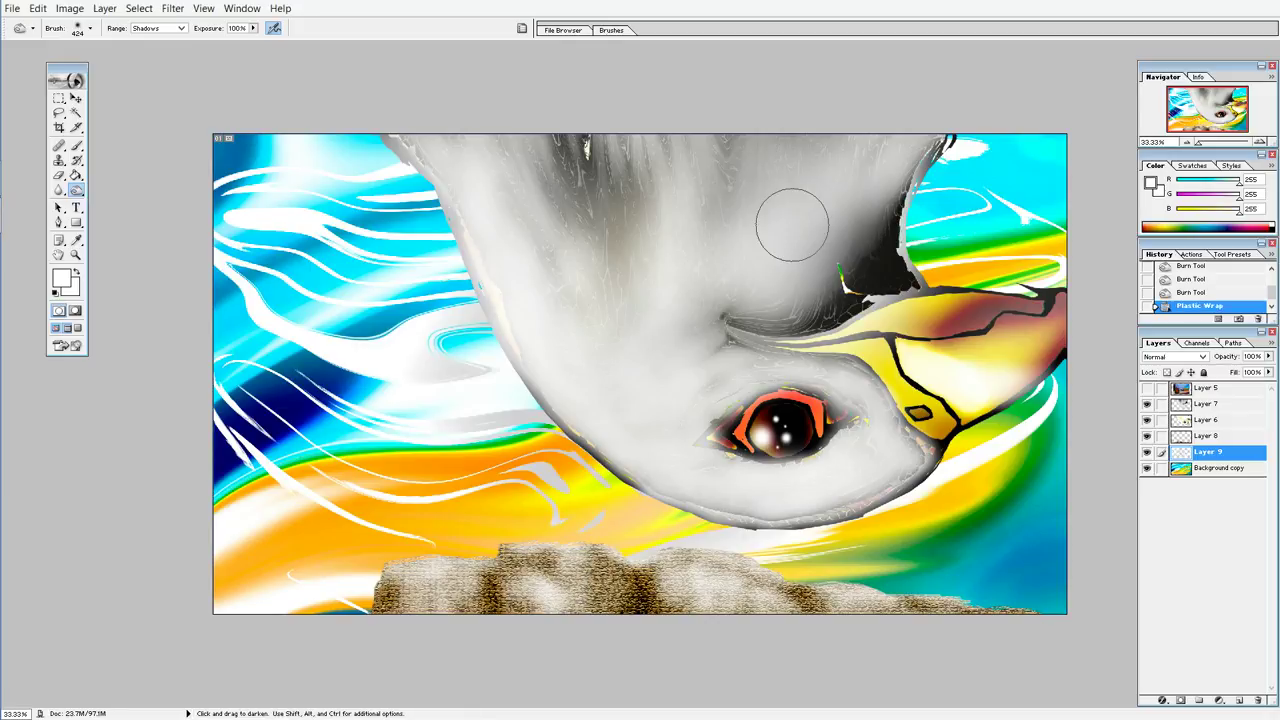
Step: Burn the left areas and the white streaks below the falcon's head
mouse_move(312, 290)
left_mouse_down()
mouse_move(519, 239)
mouse_move(506, 249)
left_mouse_up()
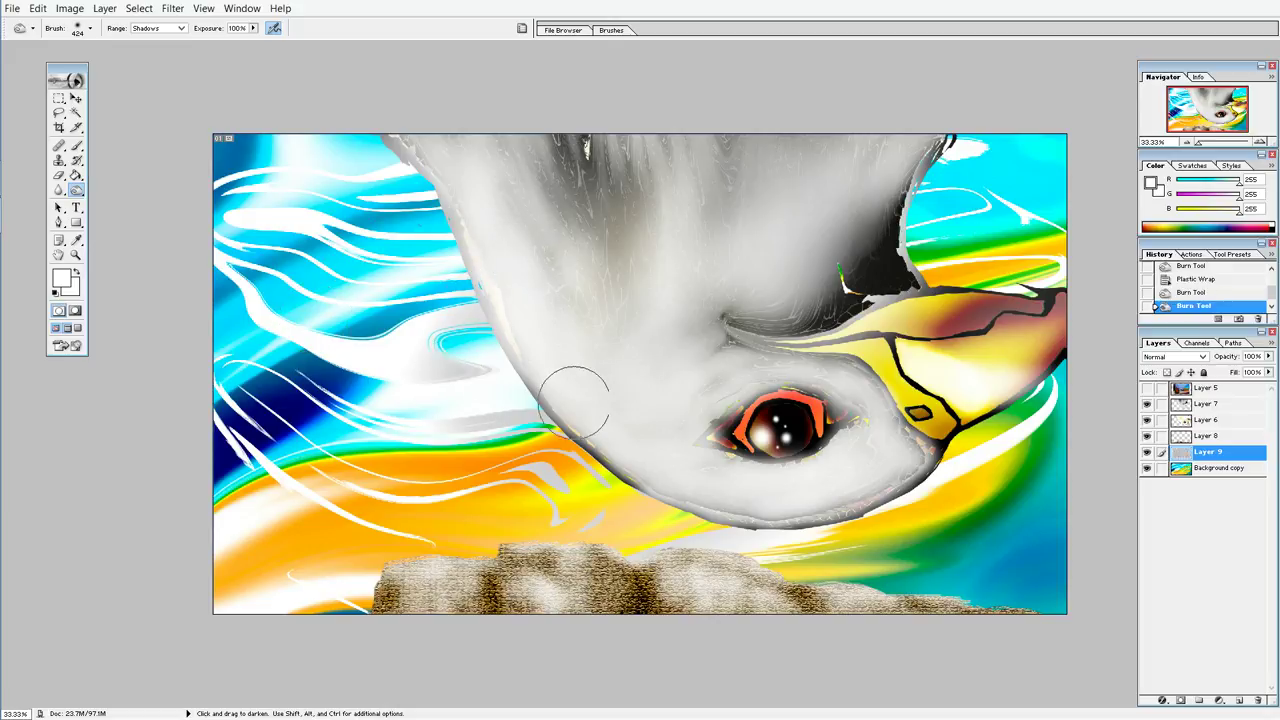
left_click_drag(574, 401, 219, 361)
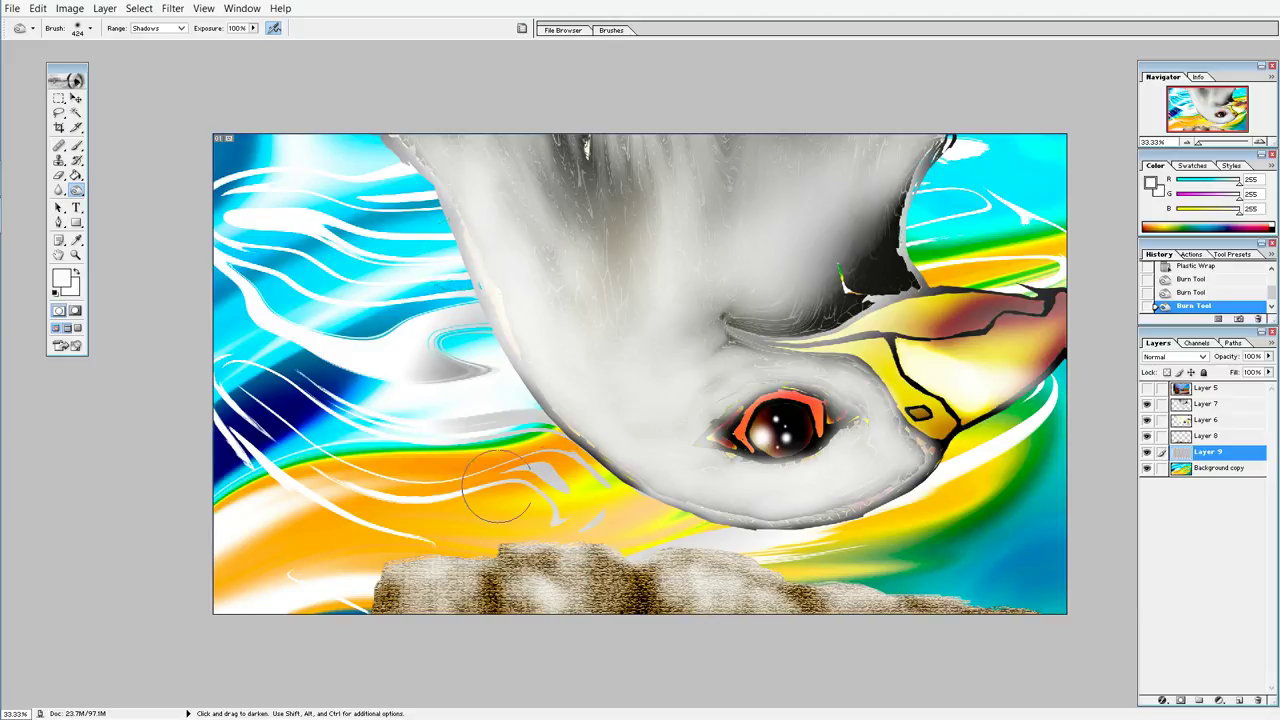
left_click_drag(497, 485, 560, 470)
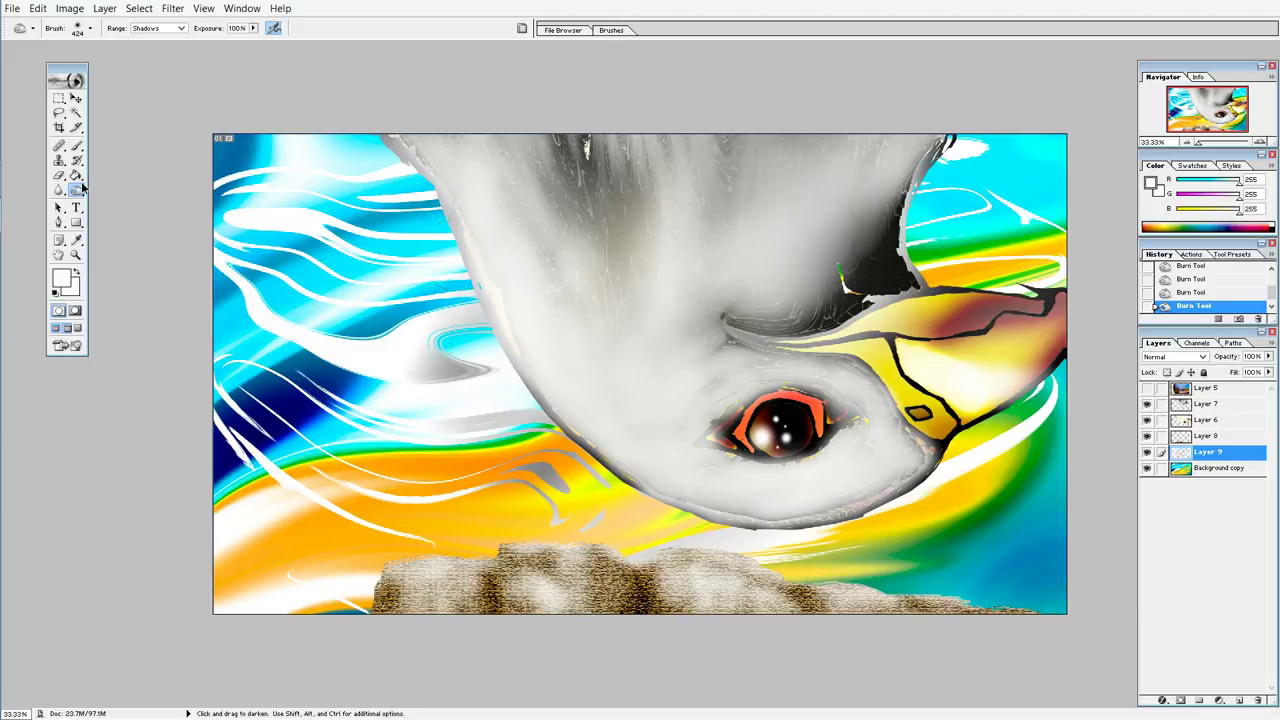
Step: Switch to the Dodge tool with a 424 px brush
left_click_drag(82, 186, 117, 189)
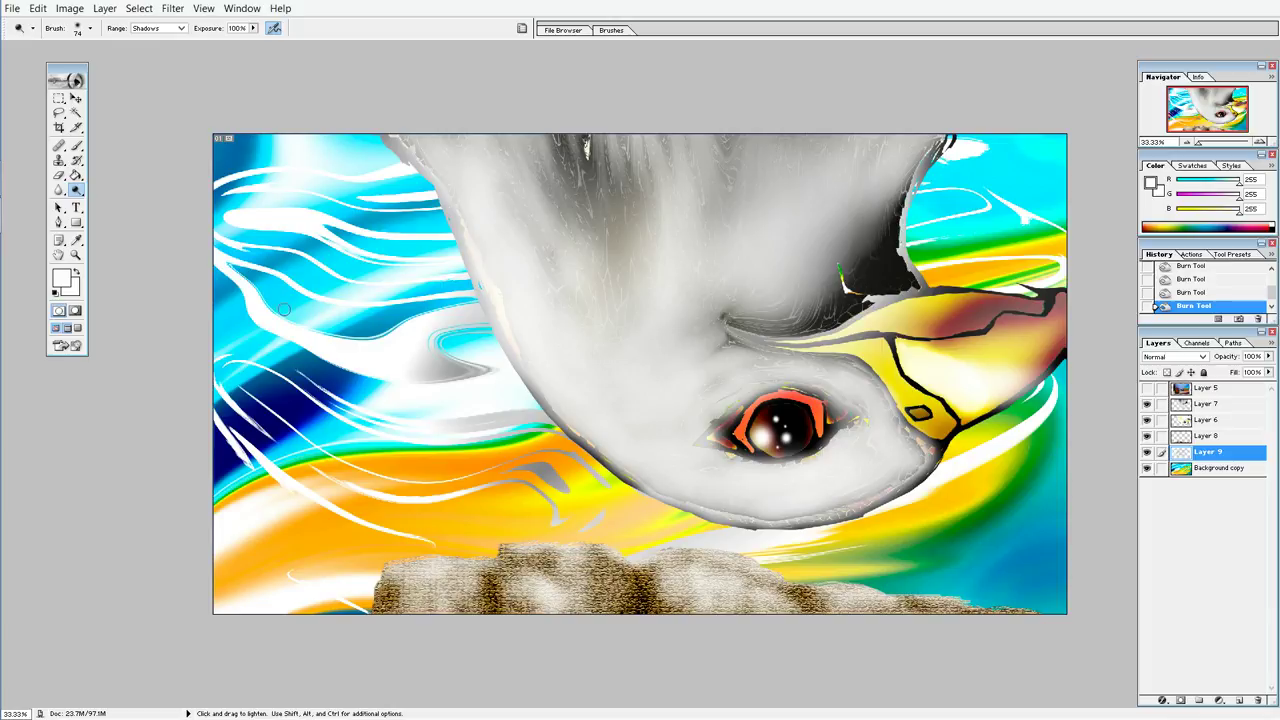
left_click(90, 28)
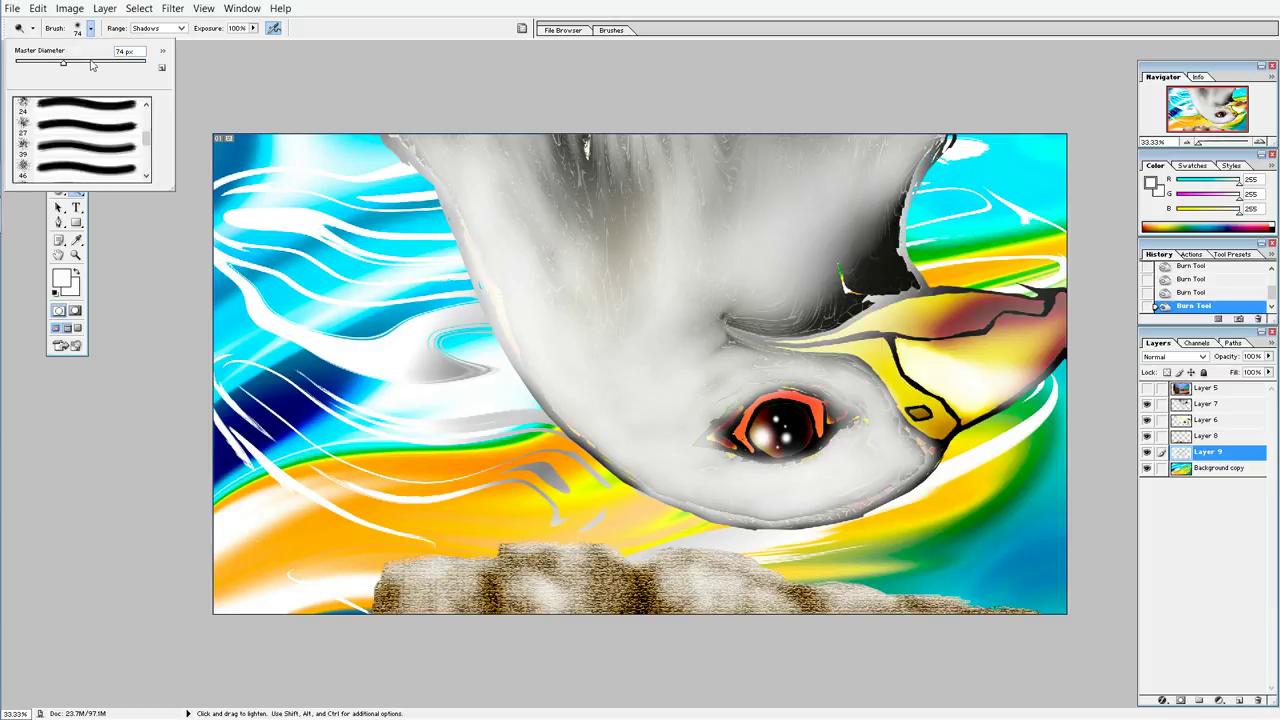
left_click_drag(115, 62, 131, 66)
left_click(200, 232)
Step: Dodge the left blue streak, the area beside the beak, the orange streak near the rocks and the beak
left_click_drag(335, 405, 300, 395)
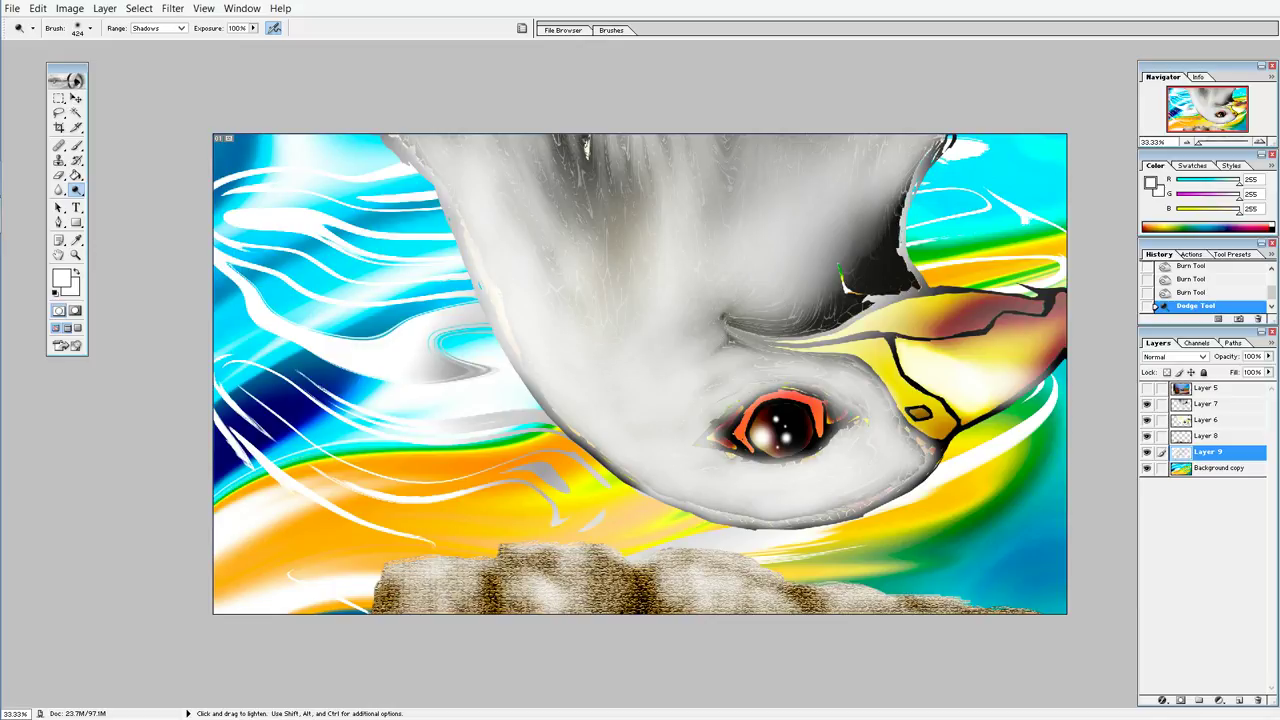
left_click_drag(1010, 186, 936, 123)
left_click_drag(924, 398, 1001, 432)
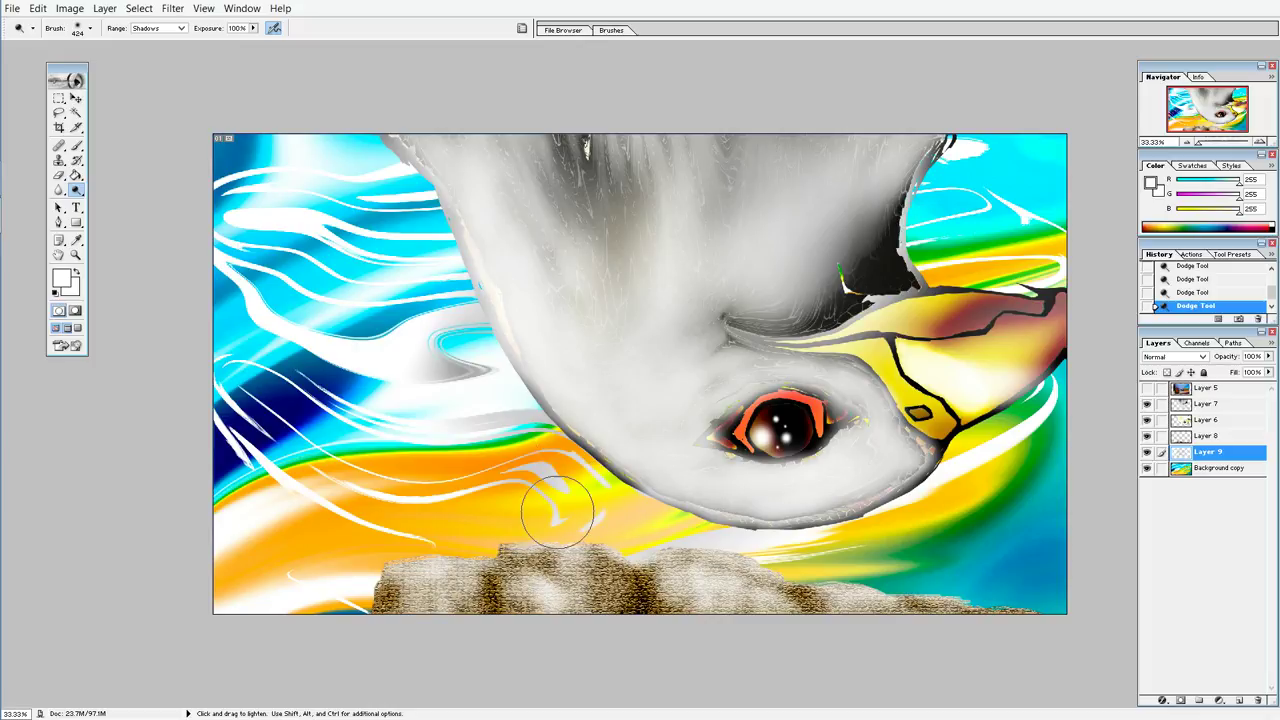
left_click_drag(471, 543, 534, 540)
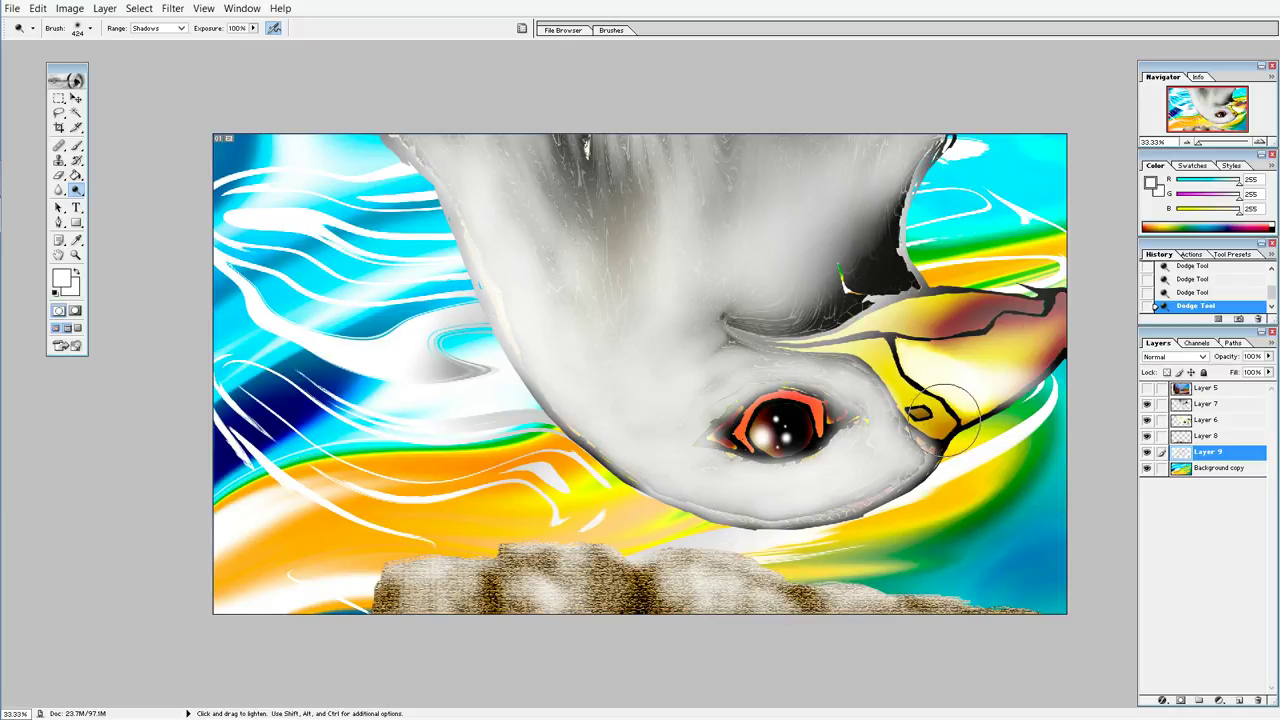
left_click_drag(1065, 342, 1005, 357)
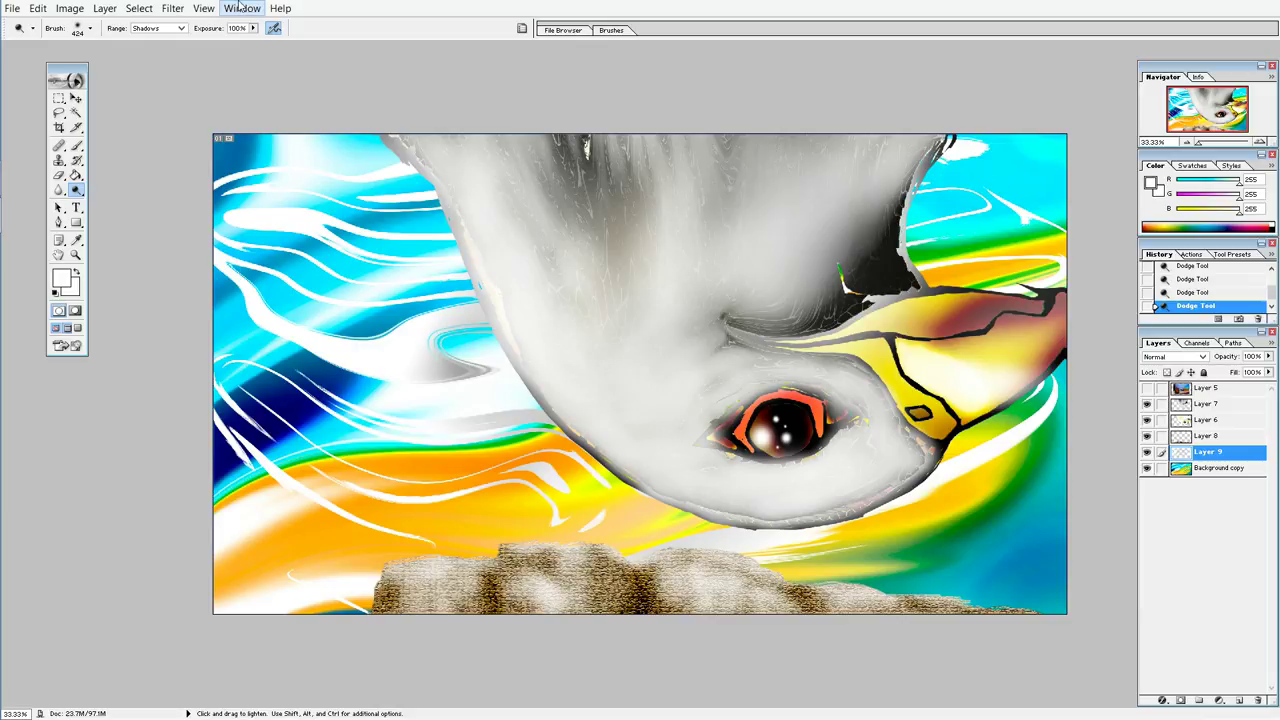
Step: Liquify Background copy, smoothing the green-yellow curl near the right edge
left_click(172, 10)
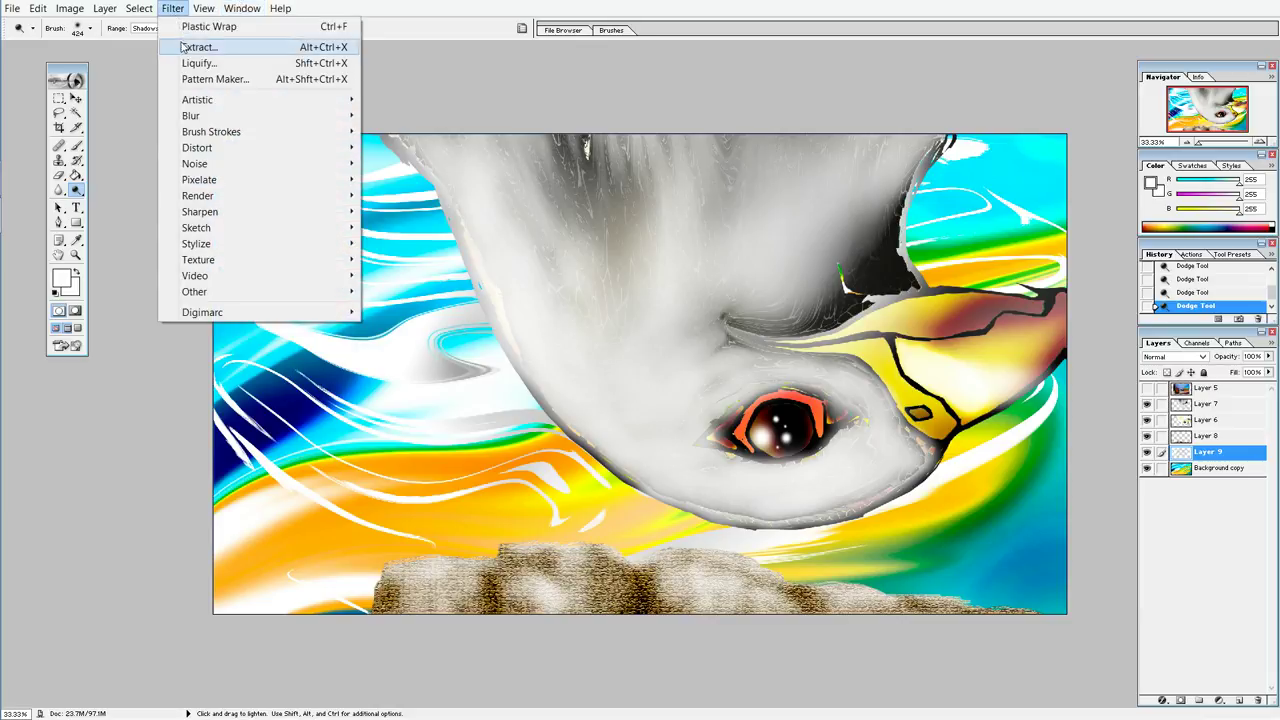
left_click(1185, 469)
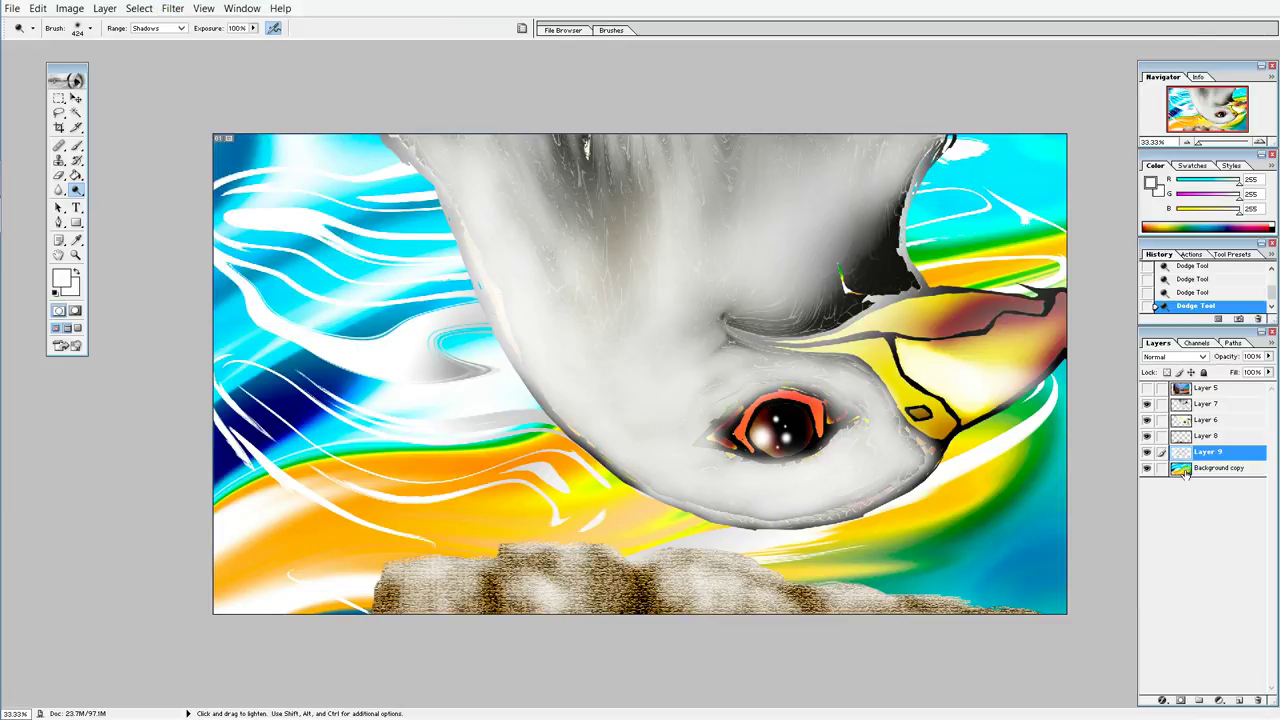
left_click(172, 9)
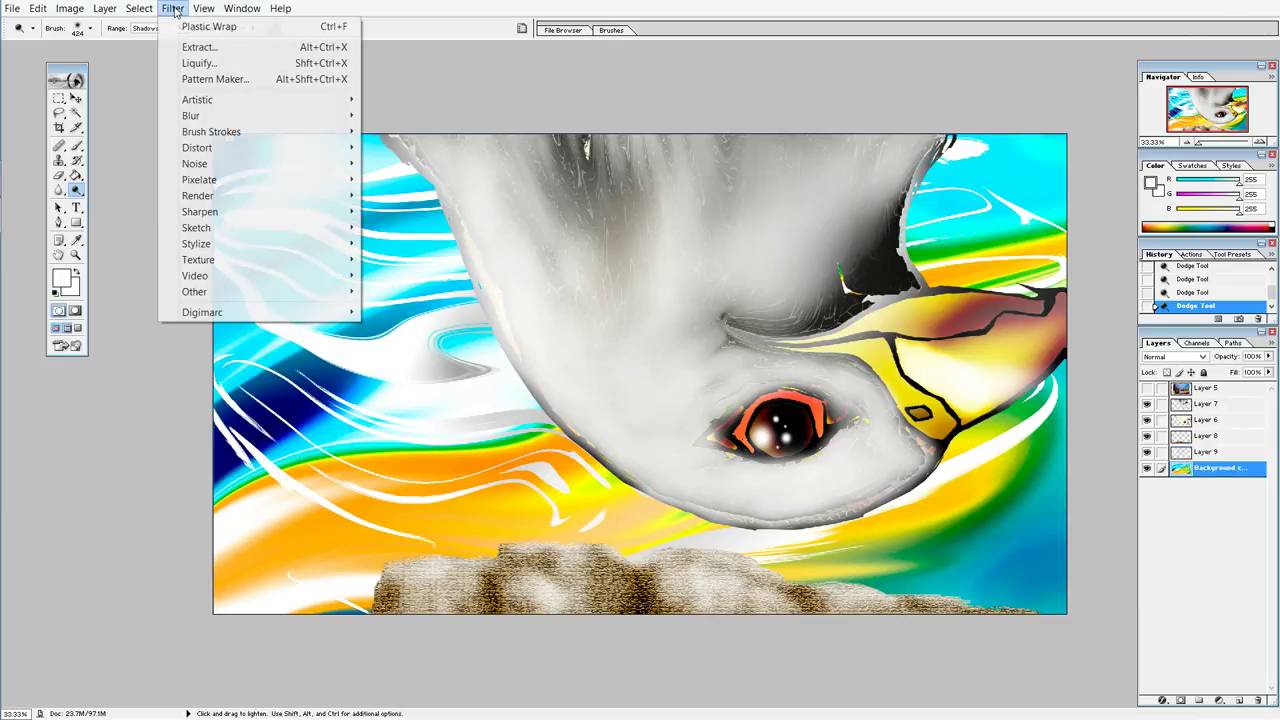
left_click(200, 63)
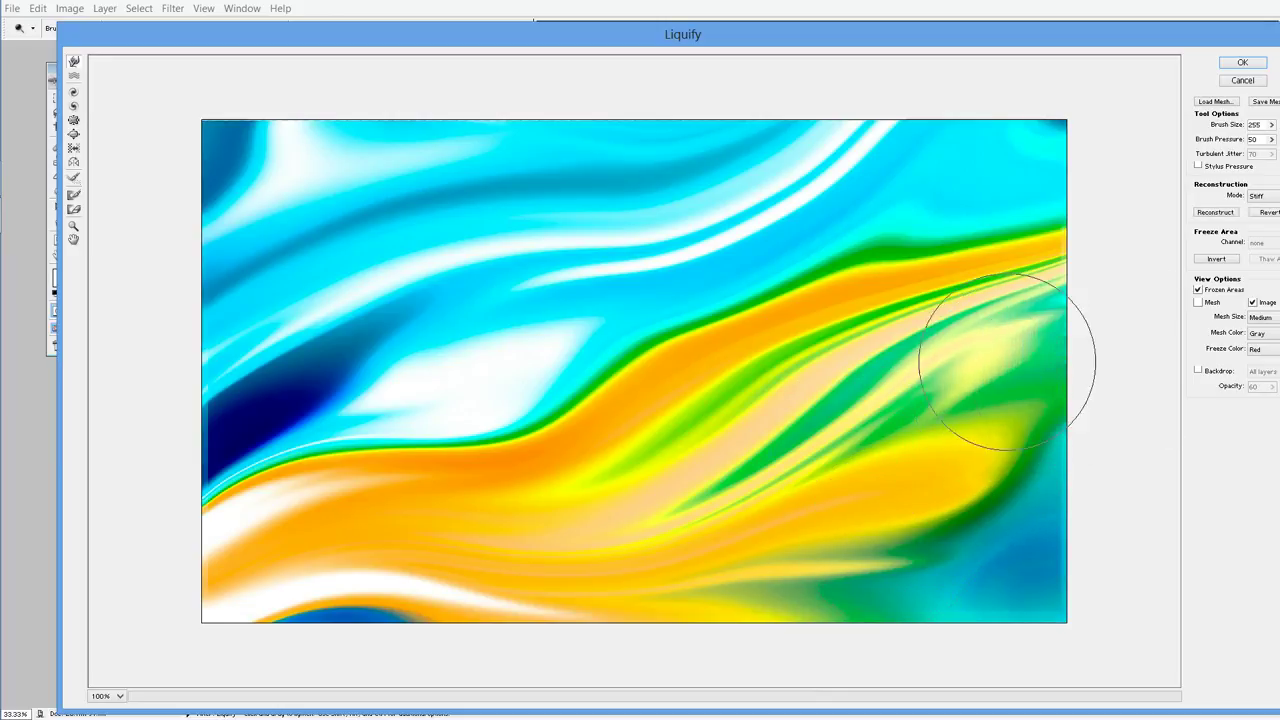
left_click_drag(1006, 363, 1072, 318)
Step: Warp the lower-right swirl and dark-green band, apply Liquify, then reapply Plastic Wrap
left_click_drag(929, 451, 1010, 440)
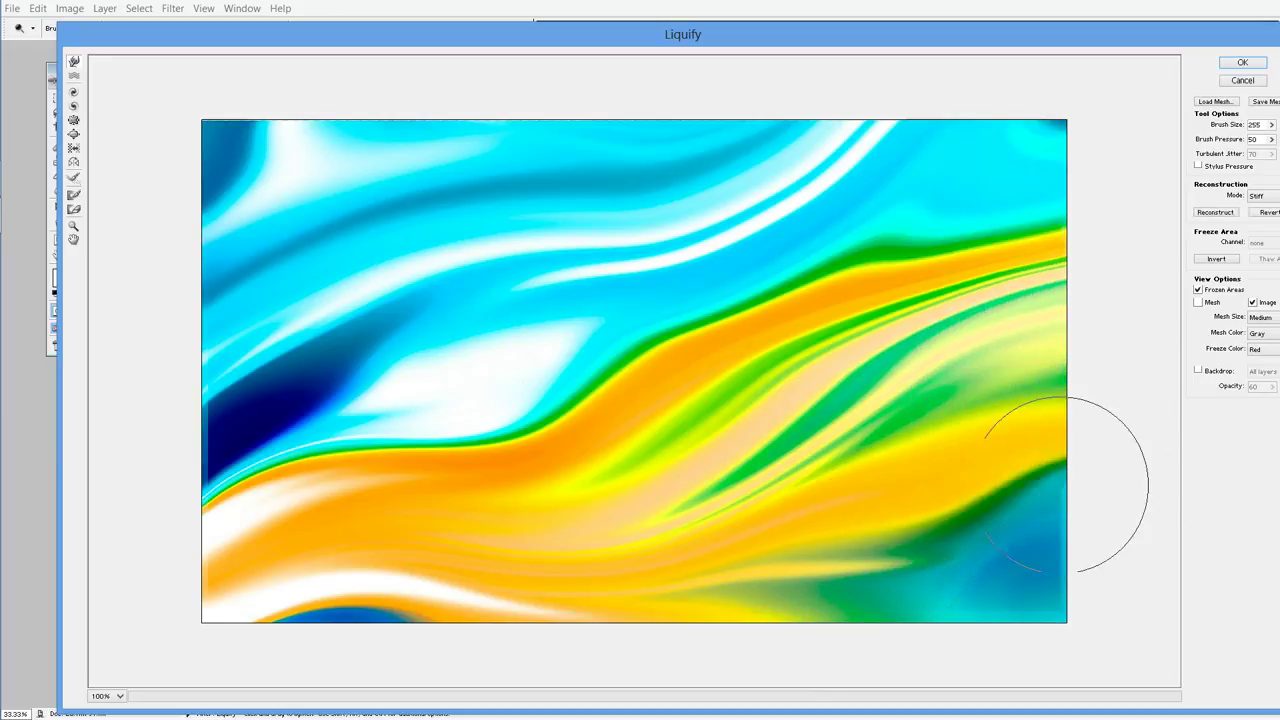
left_click_drag(908, 514, 1086, 628)
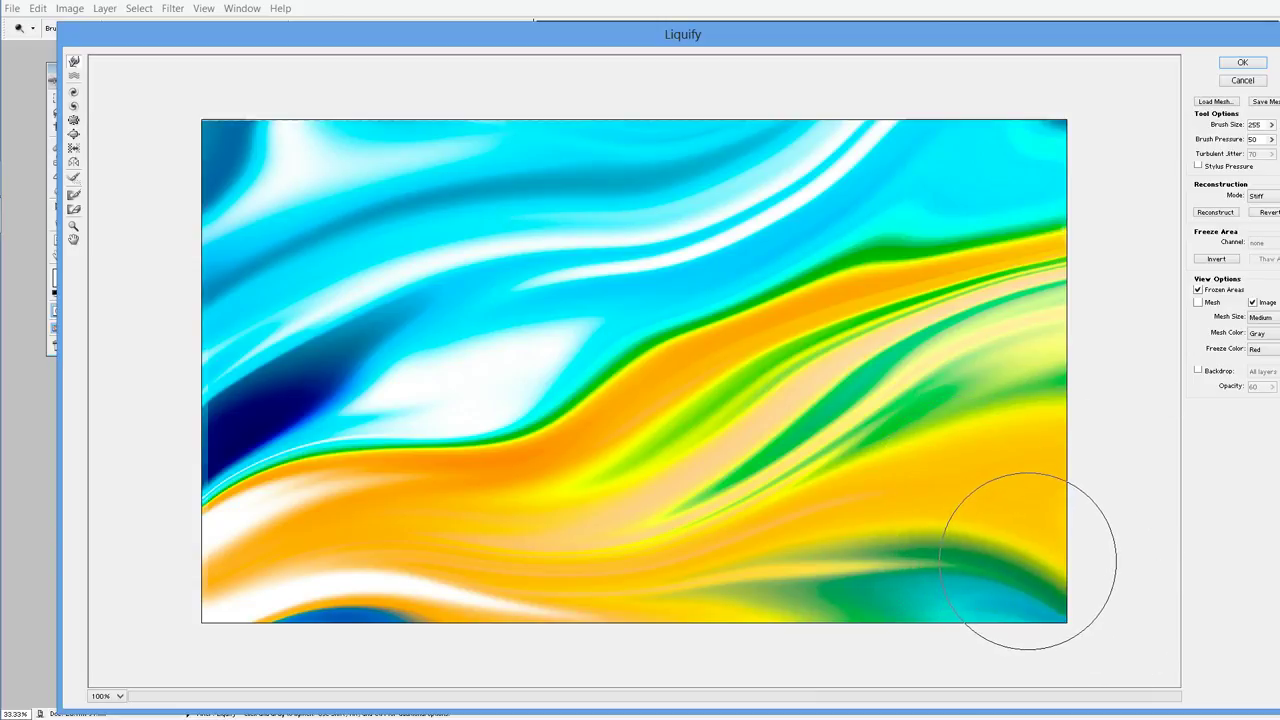
left_click_drag(1026, 578, 1027, 560)
left_click(1258, 63)
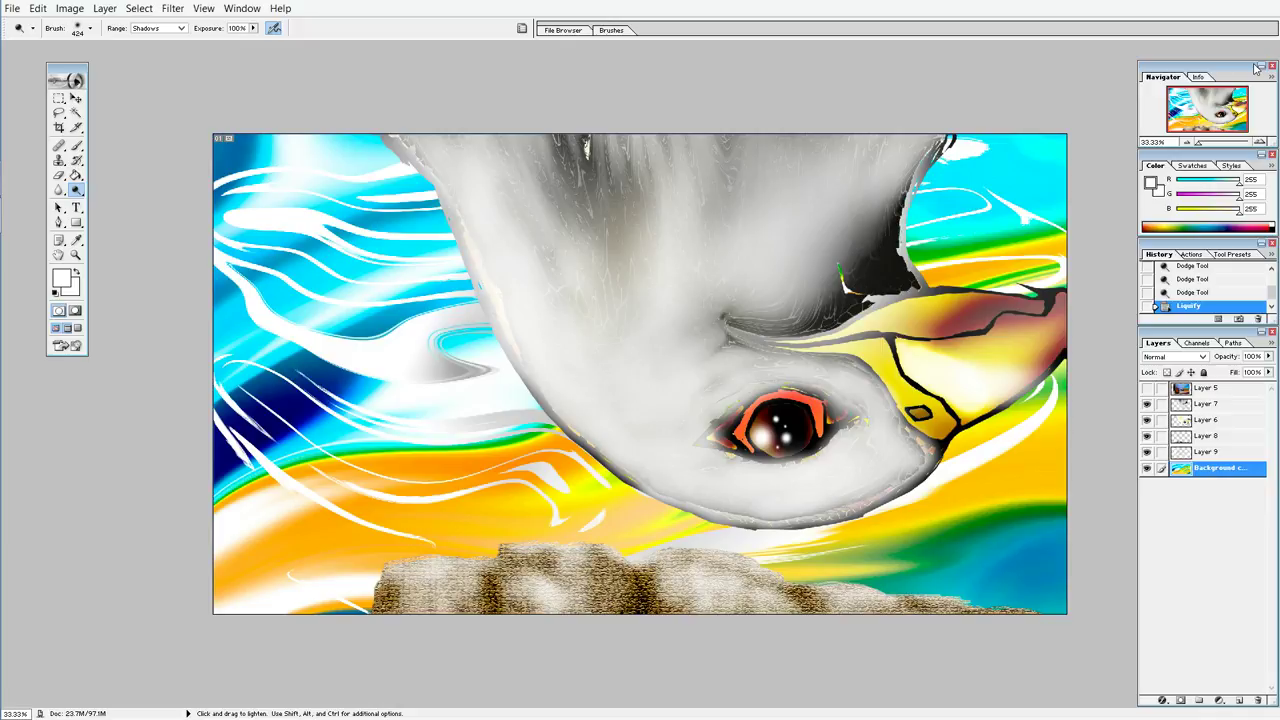
left_click(173, 10)
left_click(196, 30)
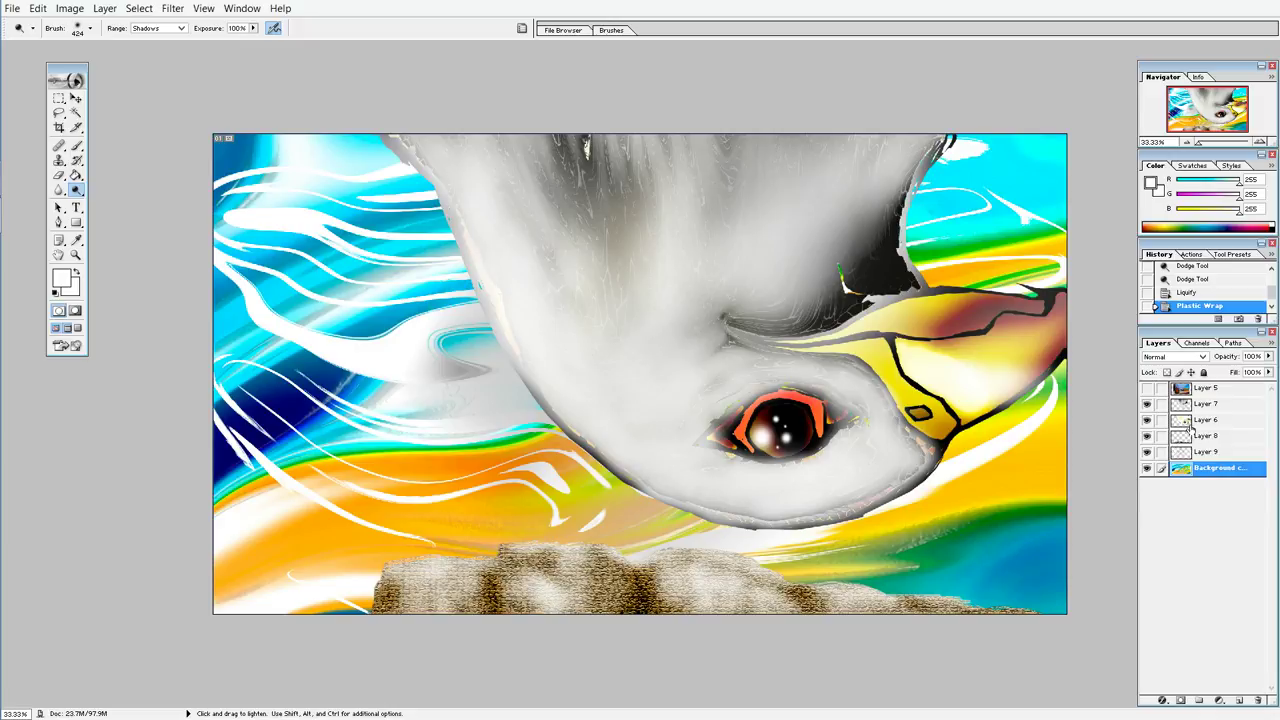
Step: Toggle Layer 7's visibility off and on to compare the head, then select Layer 7
left_click(1147, 404)
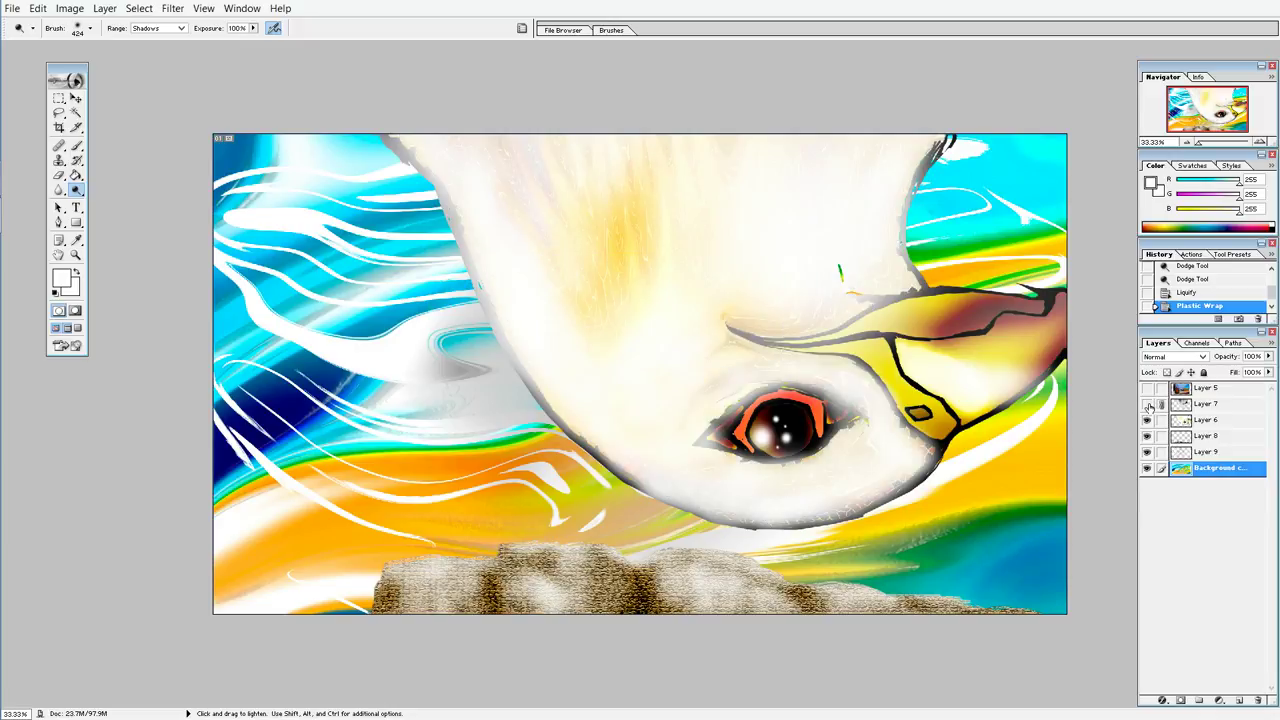
left_click(1148, 405)
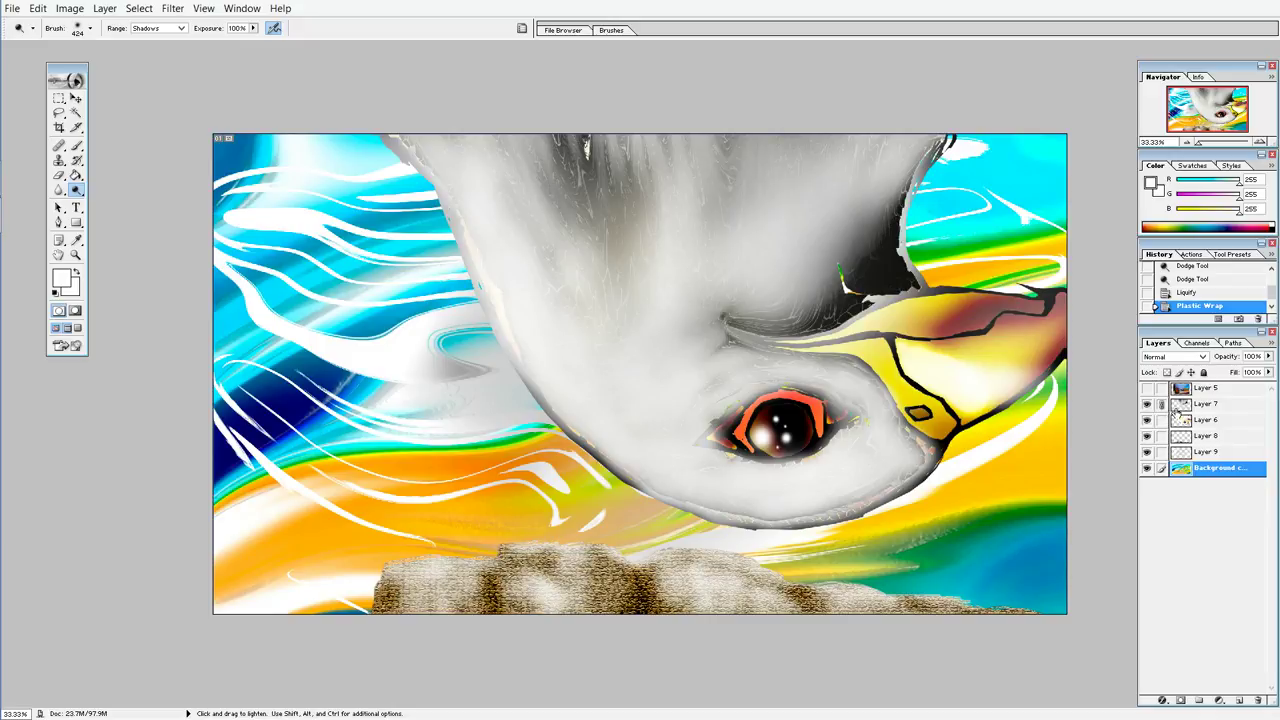
left_click(1174, 410)
Step: Dodge the grey fur under, right of and above the eye, plus the cheek, on Layer 7
mouse_move(882, 452)
left_mouse_down()
mouse_move(757, 480)
mouse_move(810, 490)
mouse_move(646, 440)
mouse_move(745, 477)
mouse_move(700, 386)
mouse_move(785, 385)
mouse_move(875, 443)
left_mouse_up()
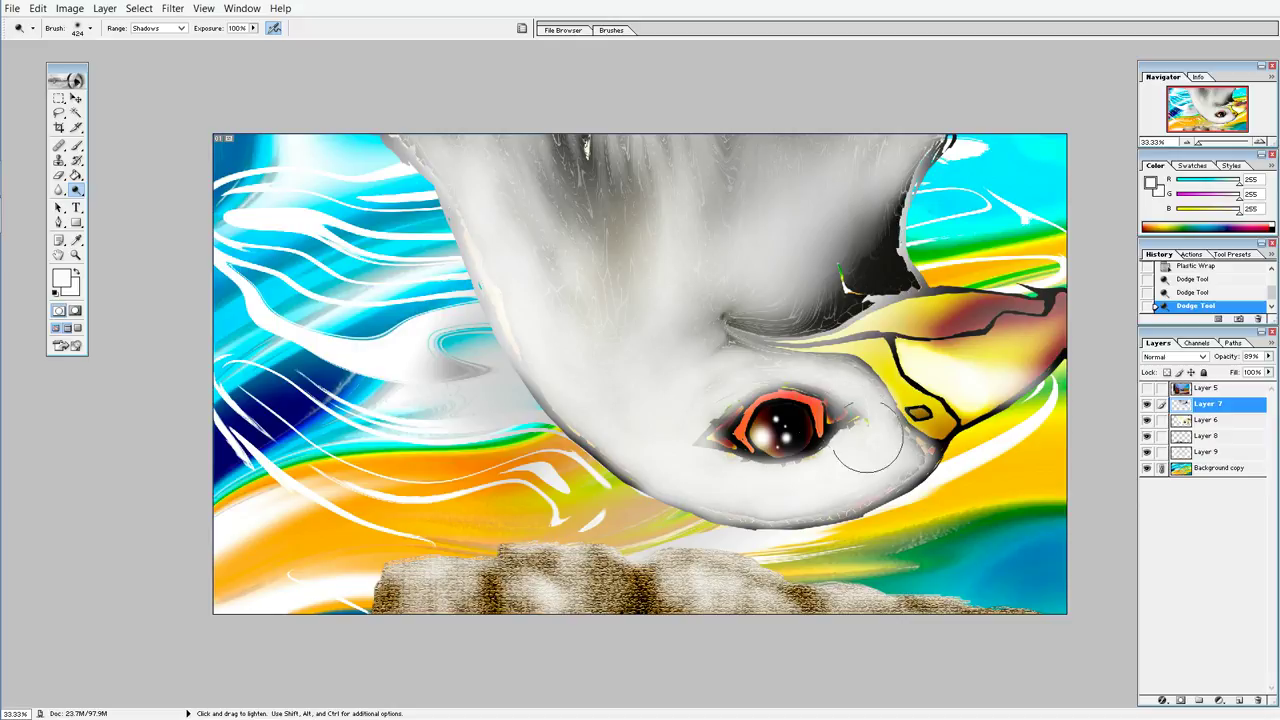
left_click_drag(876, 442, 866, 432)
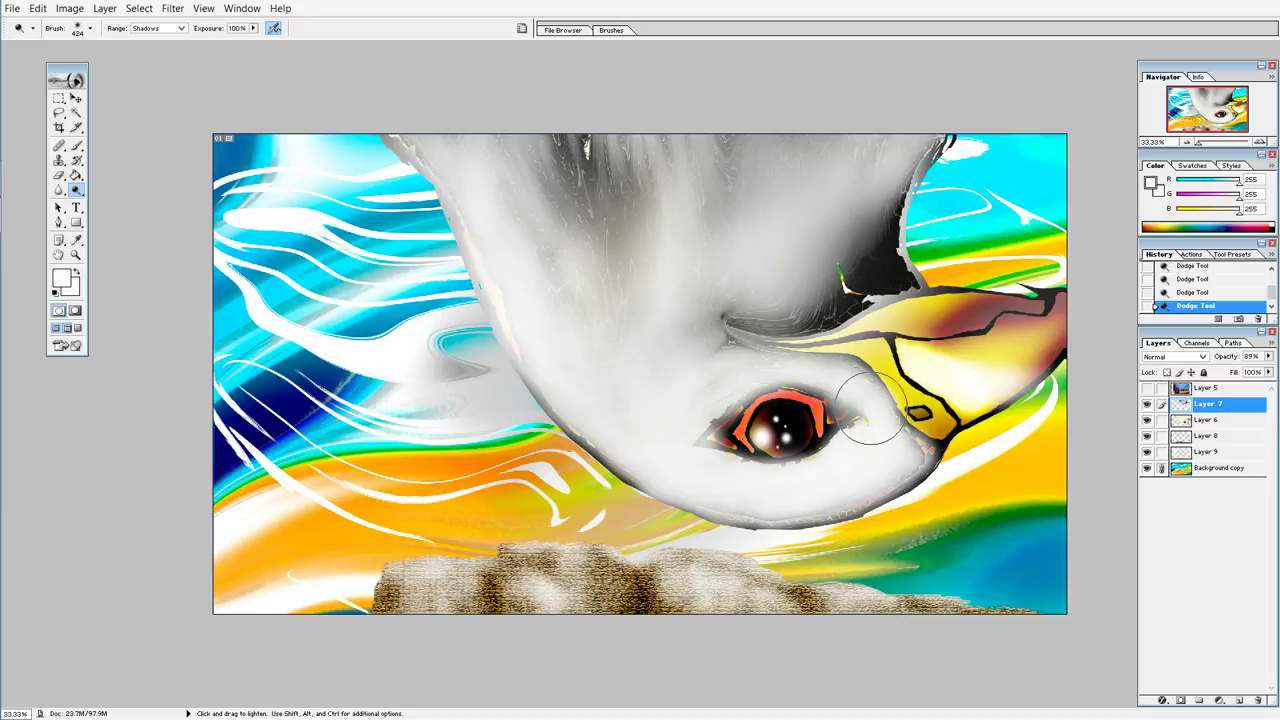
mouse_move(626, 354)
left_mouse_down()
mouse_move(691, 334)
mouse_move(780, 237)
mouse_move(714, 200)
mouse_move(755, 176)
mouse_move(771, 214)
mouse_move(649, 255)
mouse_move(503, 229)
mouse_move(506, 311)
mouse_move(472, 245)
mouse_move(503, 360)
mouse_move(623, 303)
mouse_move(523, 363)
mouse_move(485, 322)
mouse_move(486, 334)
mouse_move(470, 232)
mouse_move(486, 291)
mouse_move(543, 150)
mouse_move(664, 190)
mouse_move(500, 300)
mouse_move(420, 129)
mouse_move(580, 296)
mouse_move(586, 234)
mouse_move(529, 177)
mouse_move(629, 300)
mouse_move(667, 207)
mouse_move(666, 109)
mouse_move(666, 234)
mouse_move(651, 108)
mouse_move(597, 289)
mouse_move(634, 220)
mouse_move(745, 283)
mouse_move(714, 271)
mouse_move(737, 240)
mouse_move(660, 274)
mouse_move(983, 126)
mouse_move(829, 206)
mouse_move(780, 180)
mouse_move(751, 249)
mouse_move(751, 220)
mouse_move(709, 257)
mouse_move(686, 243)
mouse_move(623, 331)
mouse_move(634, 371)
mouse_move(614, 322)
mouse_move(654, 423)
mouse_move(674, 340)
mouse_move(687, 366)
mouse_move(910, 290)
mouse_move(915, 280)
mouse_move(617, 357)
mouse_move(614, 326)
left_mouse_up()
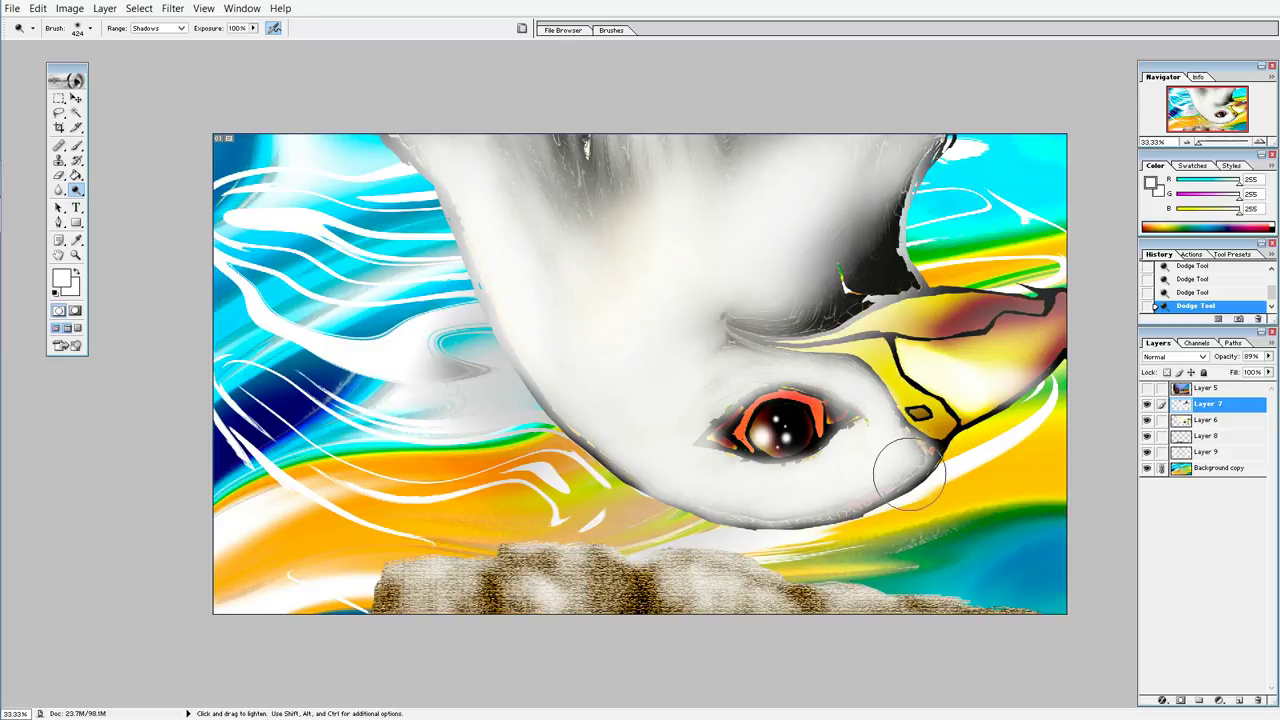
mouse_move(905, 437)
left_mouse_down()
mouse_move(809, 472)
mouse_move(855, 475)
mouse_move(737, 480)
mouse_move(905, 477)
mouse_move(700, 505)
mouse_move(937, 456)
mouse_move(694, 508)
mouse_move(986, 429)
mouse_move(835, 385)
mouse_move(895, 380)
mouse_move(700, 386)
mouse_move(674, 408)
mouse_move(646, 524)
mouse_move(691, 486)
mouse_move(549, 386)
mouse_move(563, 351)
mouse_move(831, 501)
mouse_move(831, 620)
mouse_move(823, 594)
mouse_move(912, 475)
mouse_move(829, 600)
mouse_move(844, 555)
mouse_move(491, 266)
mouse_move(583, 190)
left_mouse_up()
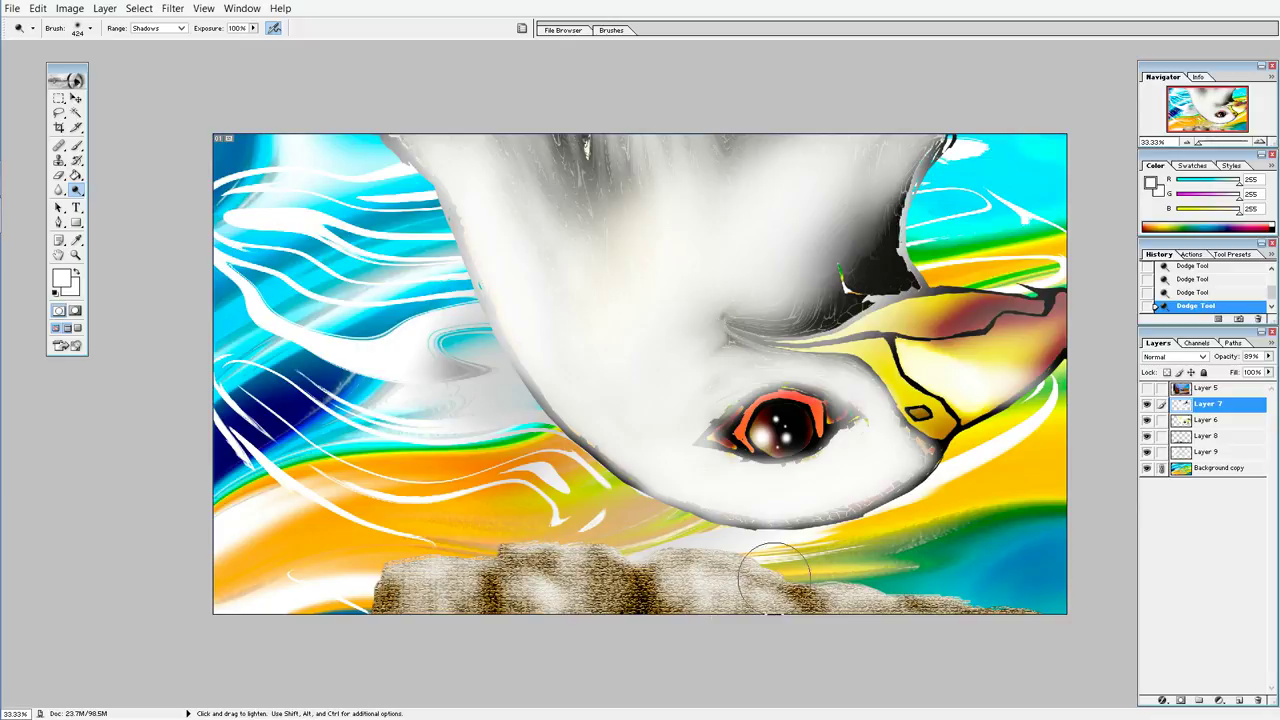
Step: Show Layer 5 and undo an accidental Move-tool shift of Layer 7
left_click(1147, 388)
left_click(76, 97)
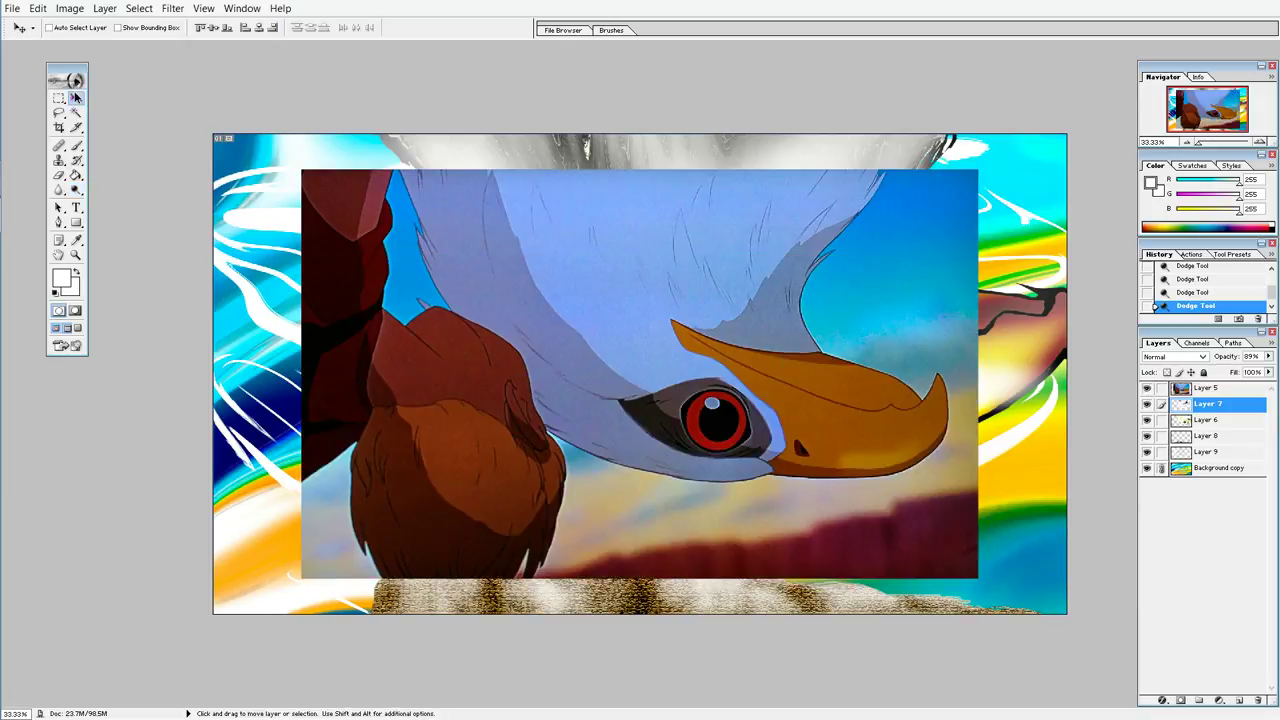
left_click_drag(557, 346, 656, 314)
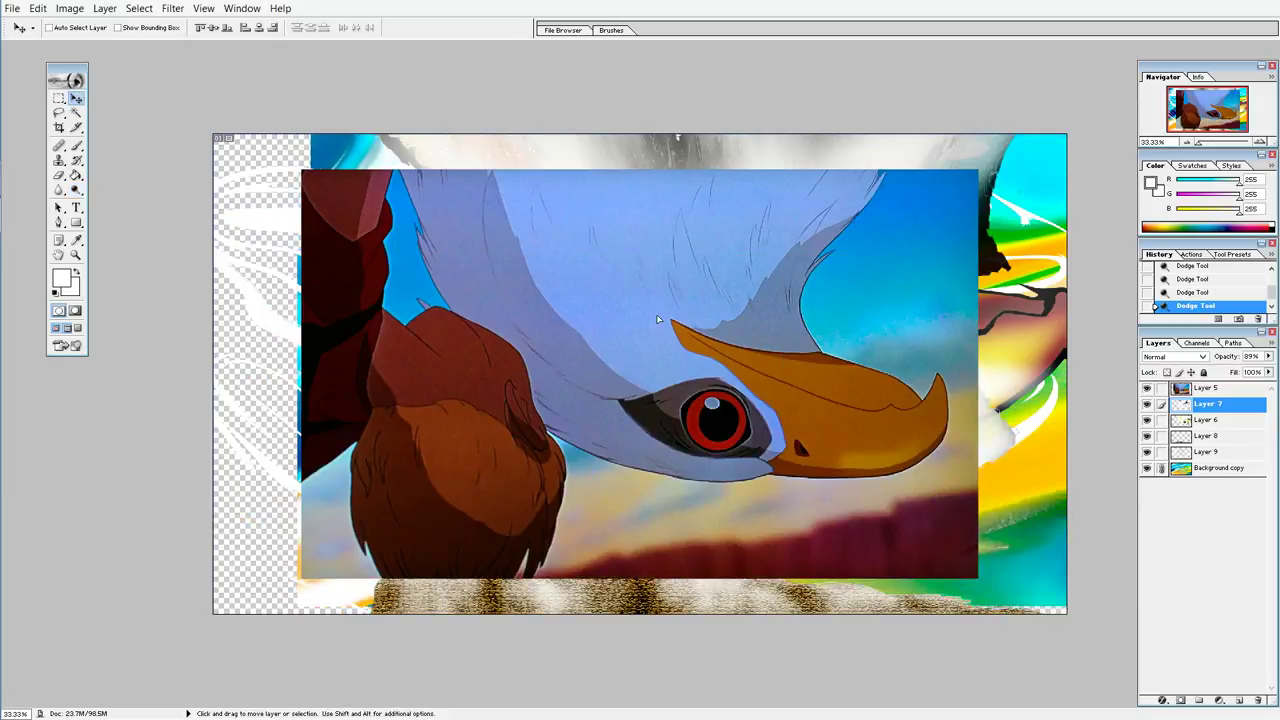
left_click(38, 8)
left_click(56, 59)
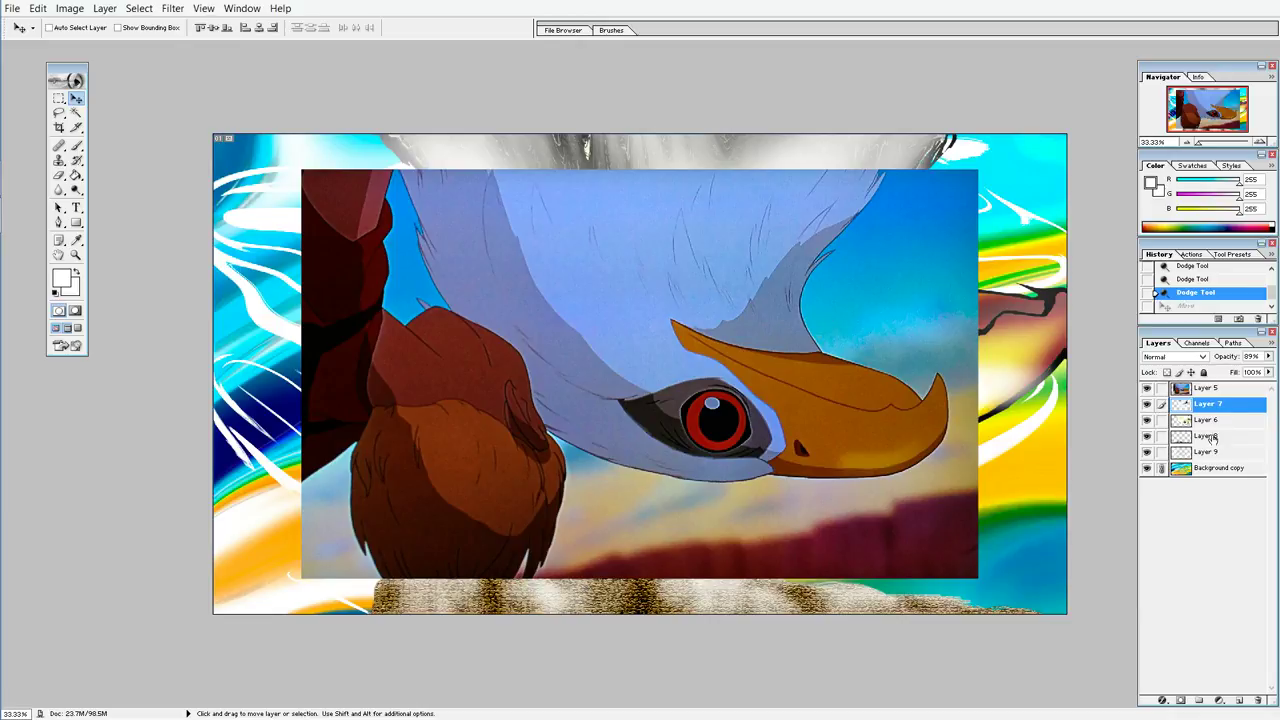
Step: Select Layer 5, drag the eagle image further right, and add a new empty layer
left_click(1228, 389)
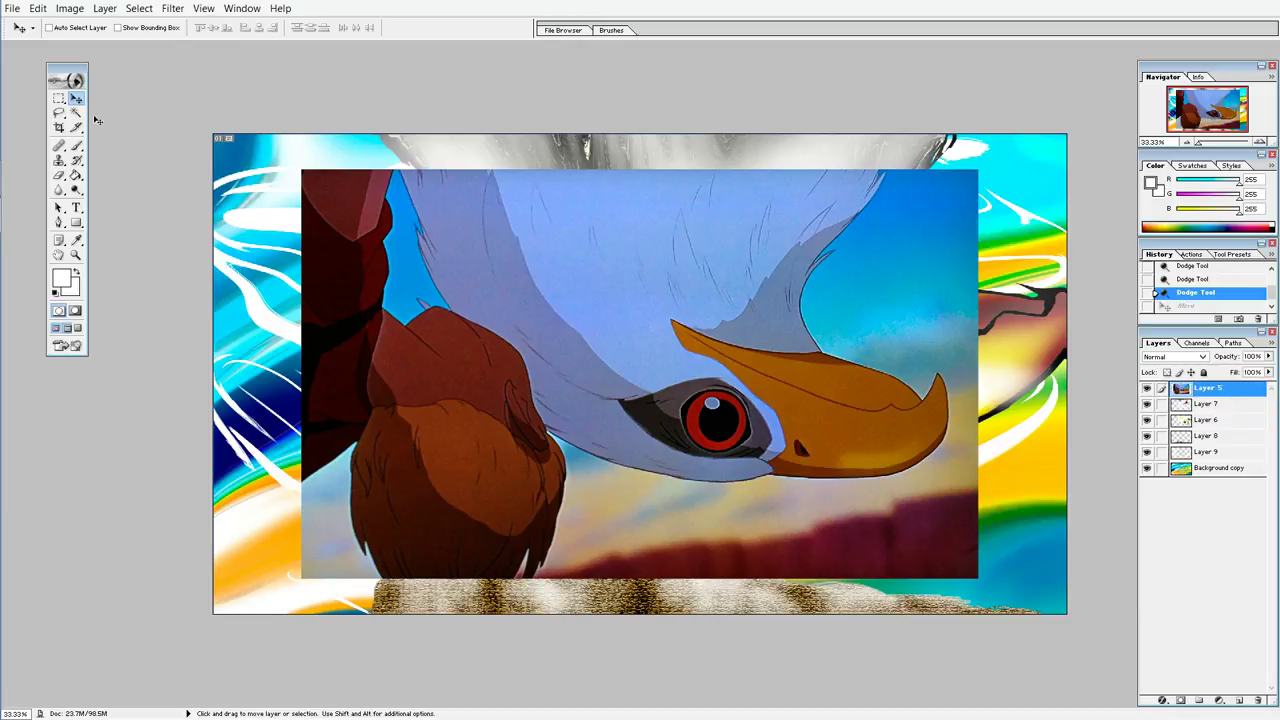
left_click_drag(571, 351, 881, 320)
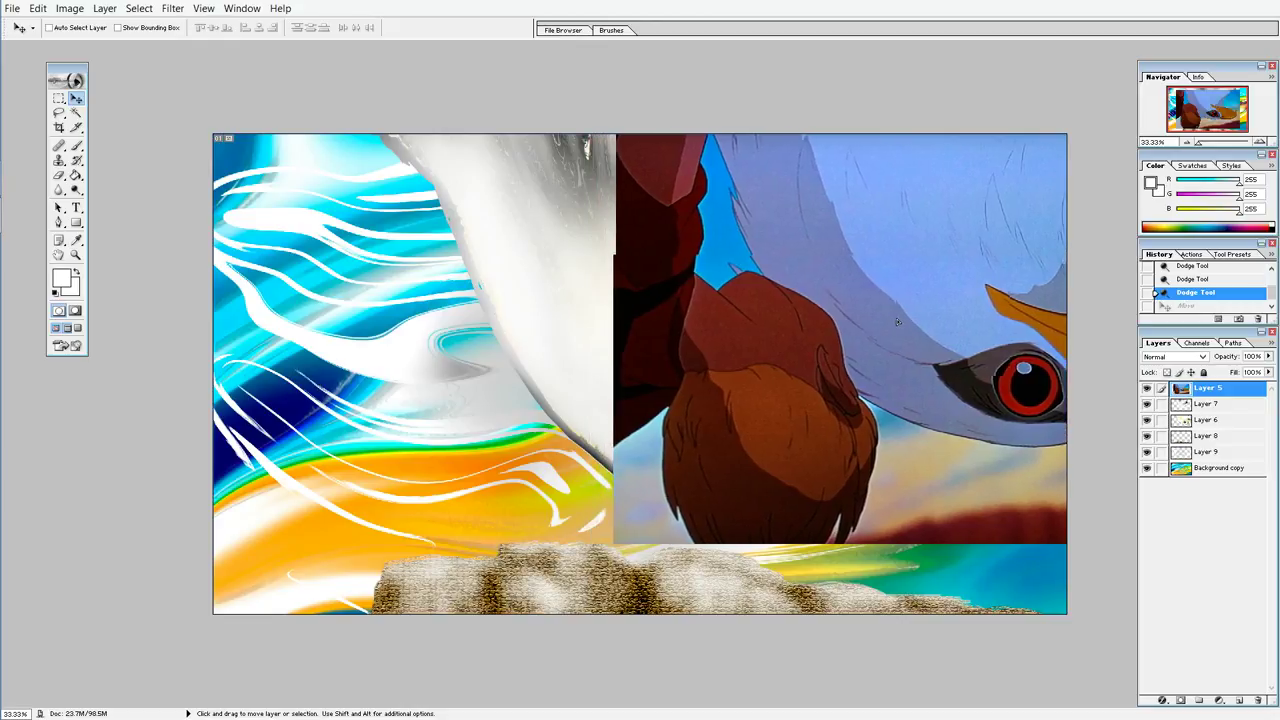
left_click_drag(881, 320, 911, 320)
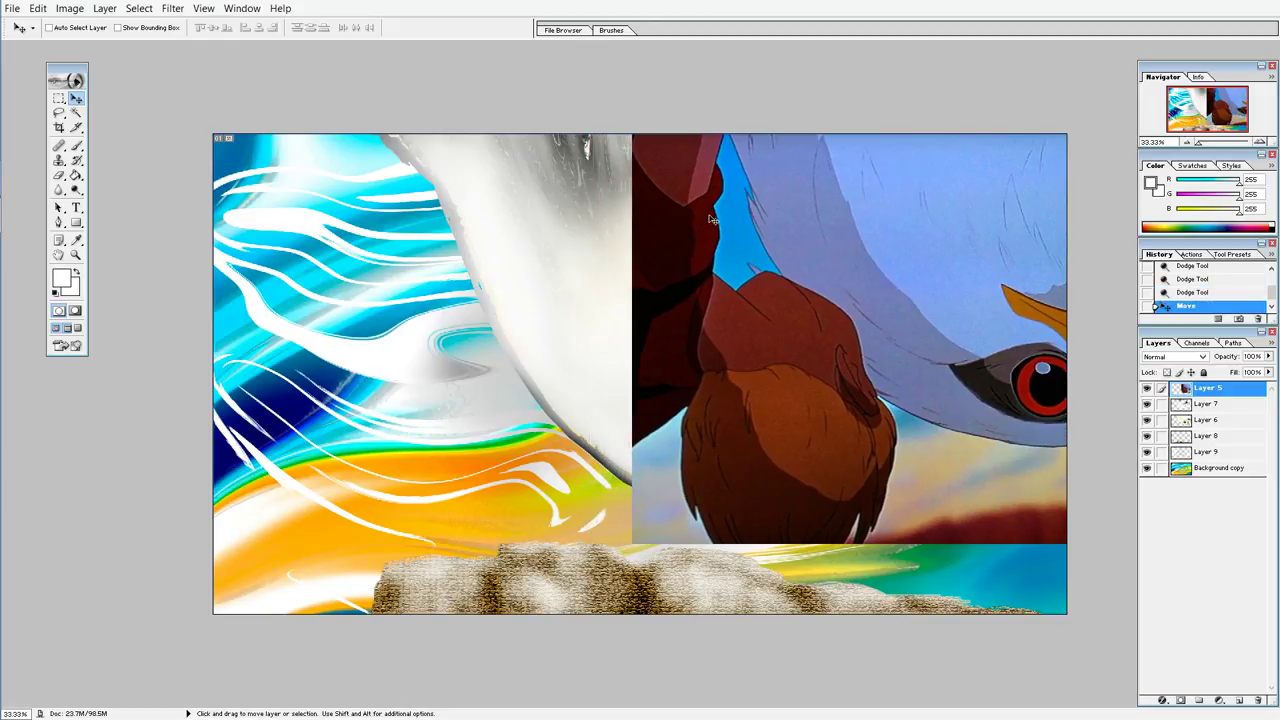
left_click(1240, 700)
Step: Set up the Brush tool with the 13 px preset and a black foreground
left_click(77, 146)
left_click(89, 32)
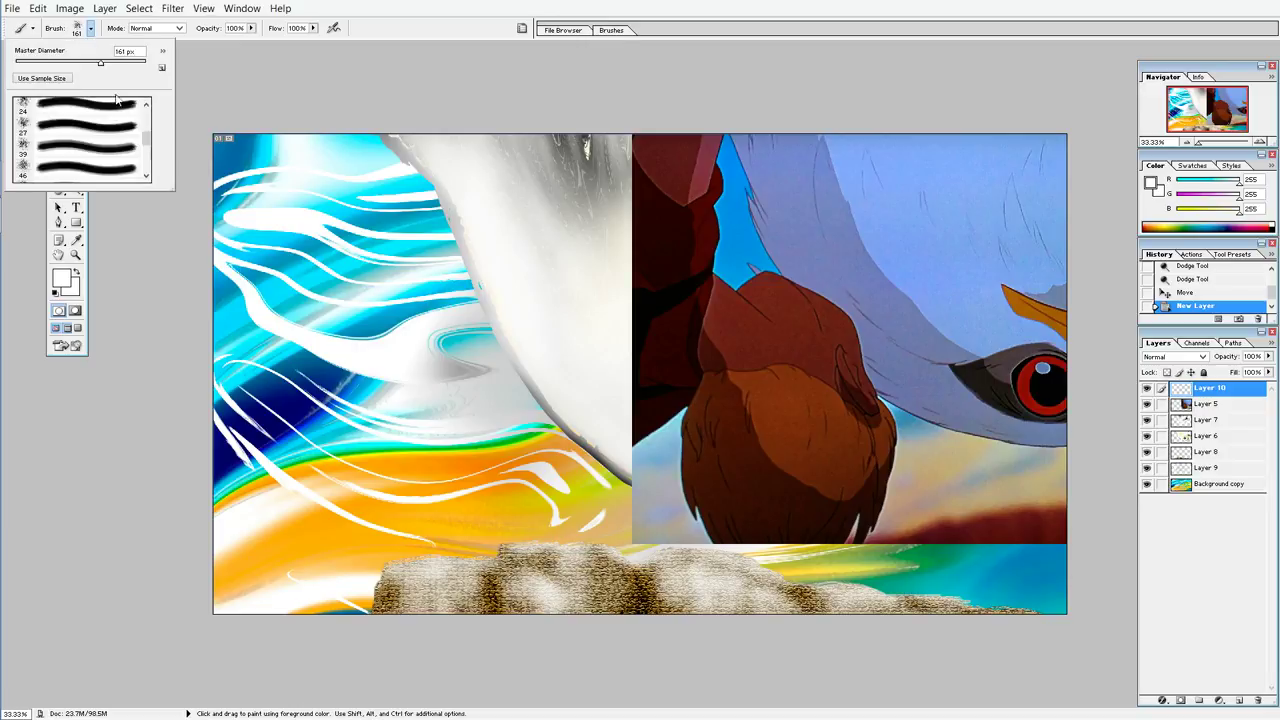
left_click_drag(148, 145, 148, 125)
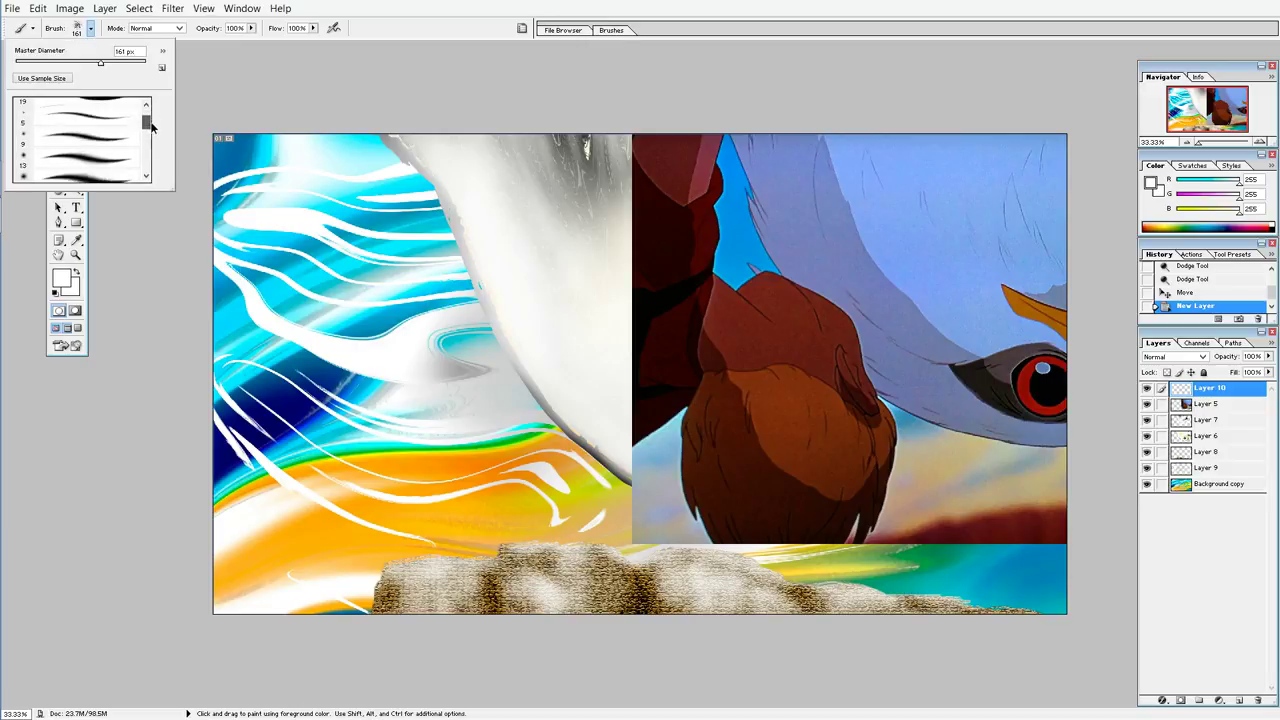
left_click(119, 146)
key("Return")
left_click(55, 294)
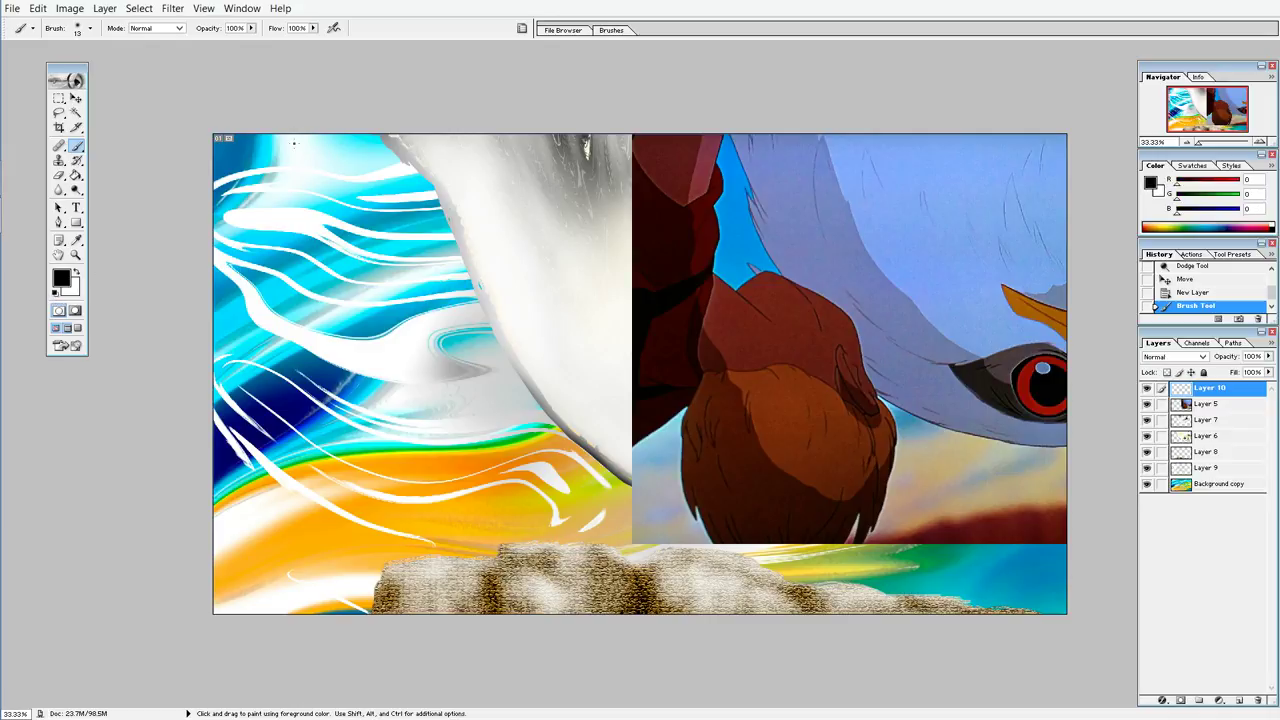
Step: Paint a few short black strokes near the top-left of Layer 10
mouse_move(305, 135)
left_mouse_down()
mouse_move(282, 198)
mouse_move(287, 186)
left_mouse_up()
left_click_drag(306, 135, 281, 199)
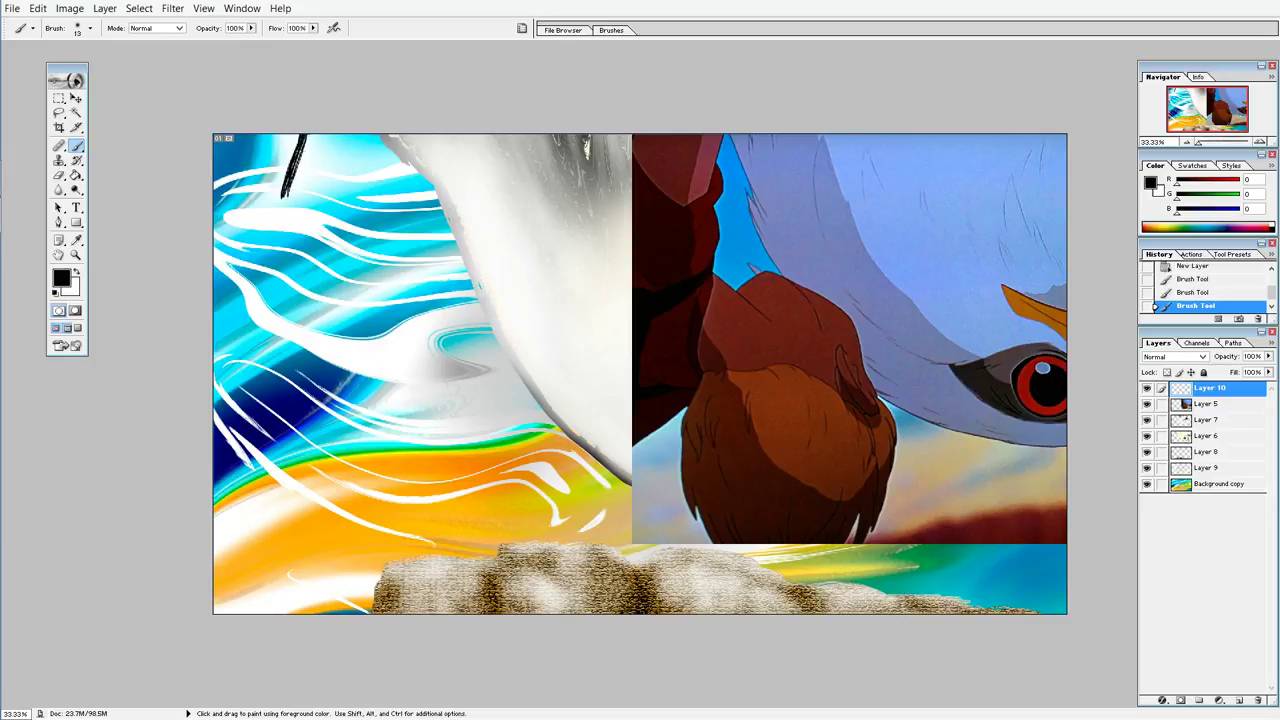
left_click_drag(305, 135, 284, 196)
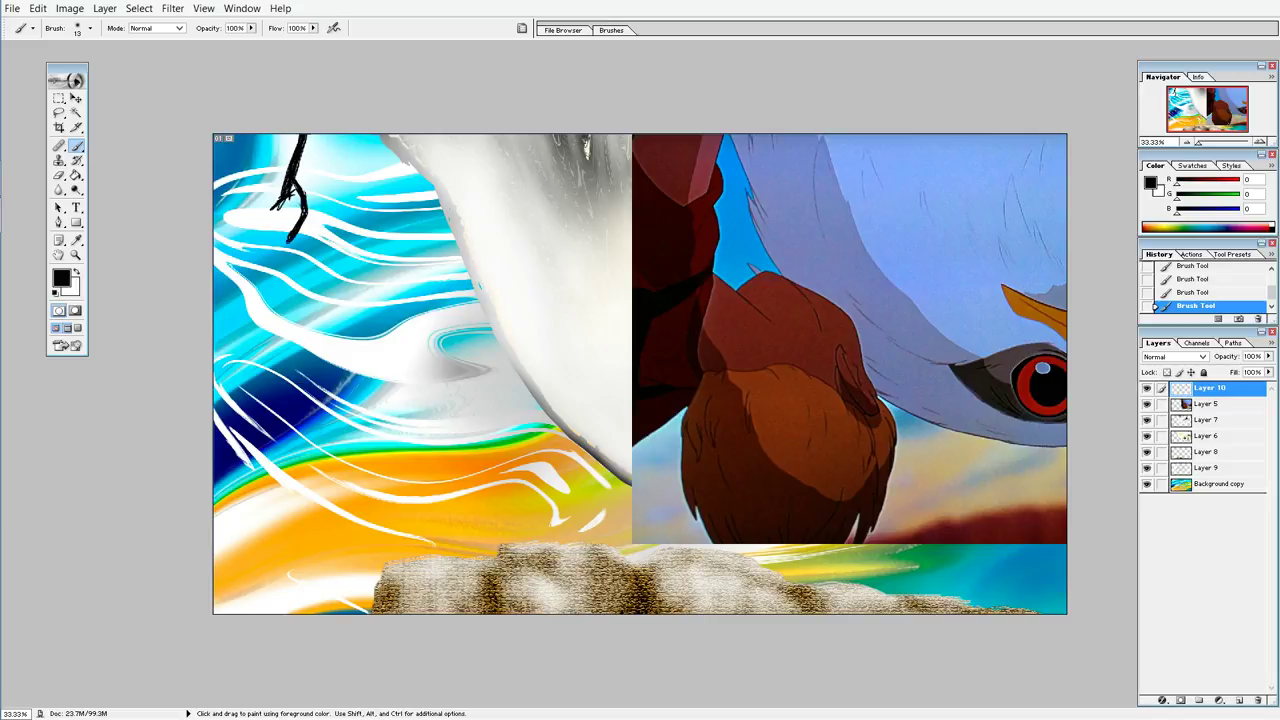
Step: Paint black strokes lengthening the top-left branch sideways and carrying it down across the blue swirls
left_click_drag(286, 194, 265, 209)
mouse_move(272, 208)
left_mouse_down()
mouse_move(246, 212)
mouse_move(214, 190)
left_mouse_up()
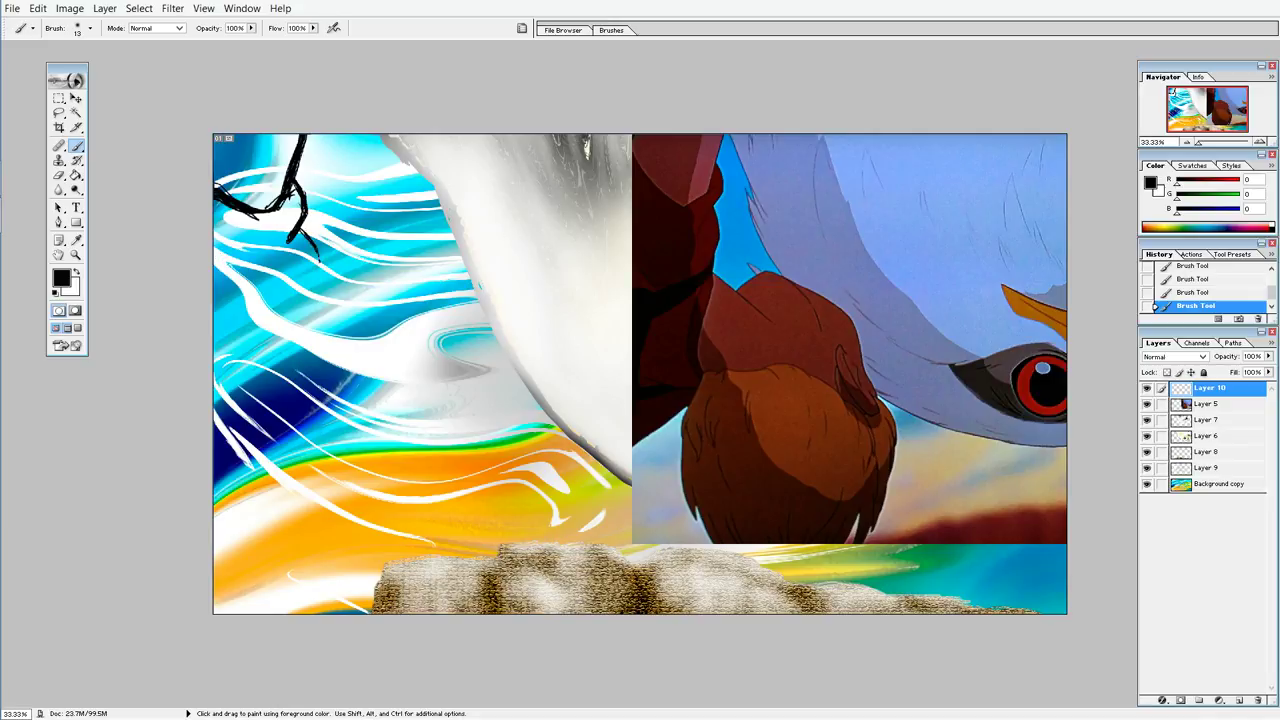
left_click_drag(301, 233, 318, 266)
left_click_drag(310, 286, 301, 334)
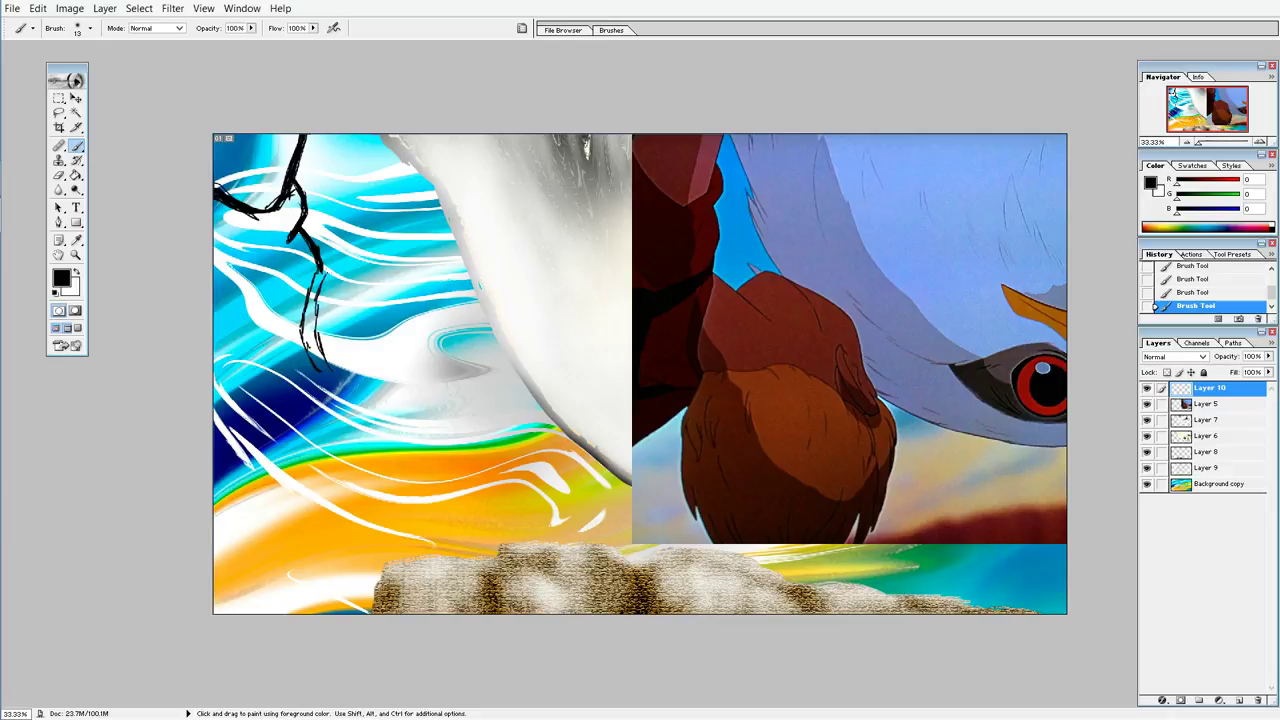
Step: Thicken and retouch the descending black branch line with short strokes and a dab
left_click_drag(322, 268, 322, 362)
mouse_move(320, 292)
left_mouse_down()
mouse_move(319, 322)
mouse_move(324, 312)
left_mouse_up()
mouse_move(322, 326)
left_mouse_down()
mouse_move(322, 352)
mouse_move(306, 342)
left_mouse_up()
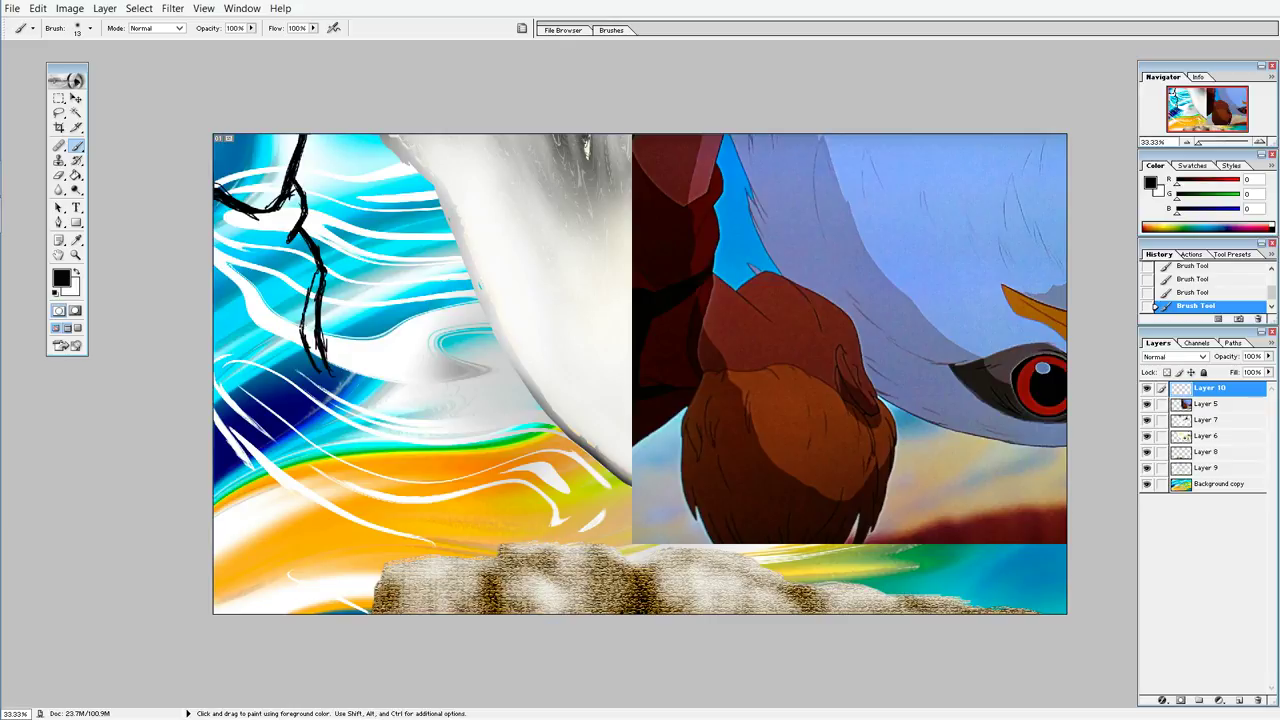
mouse_move(300, 292)
left_mouse_down()
mouse_move(312, 378)
mouse_move(310, 268)
mouse_move(314, 300)
left_mouse_up()
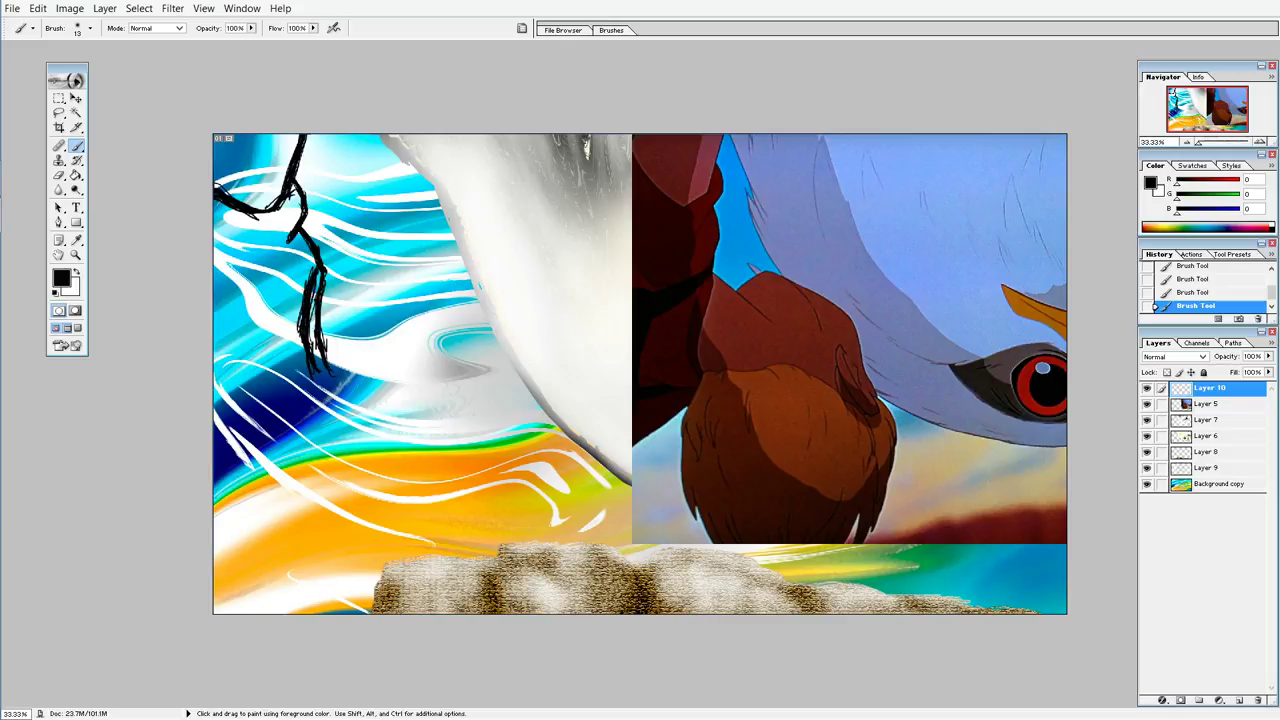
mouse_move(322, 326)
left_mouse_down()
mouse_move(328, 352)
mouse_move(316, 344)
left_mouse_up()
left_click_drag(314, 312, 316, 320)
left_click_drag(324, 270, 324, 284)
left_click(328, 275)
Step: Enlarge the brush's Master Diameter to 19 px
left_click(90, 28)
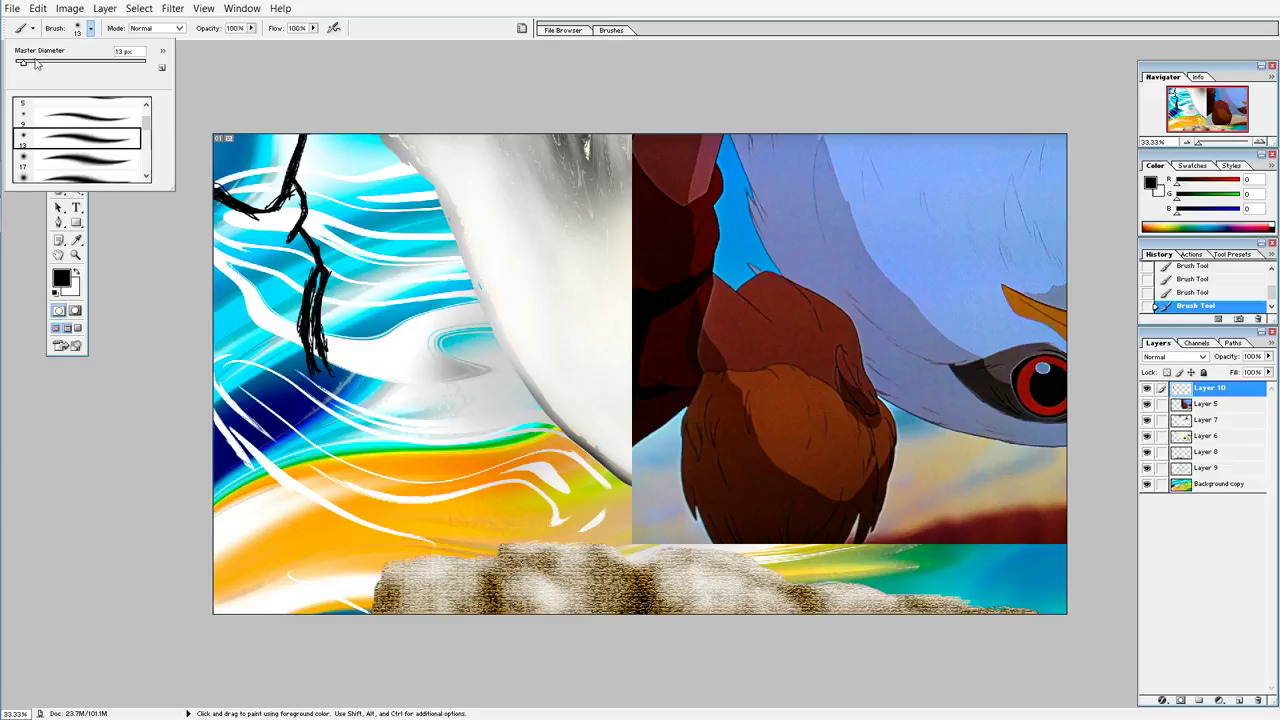
left_click_drag(22, 62, 29, 63)
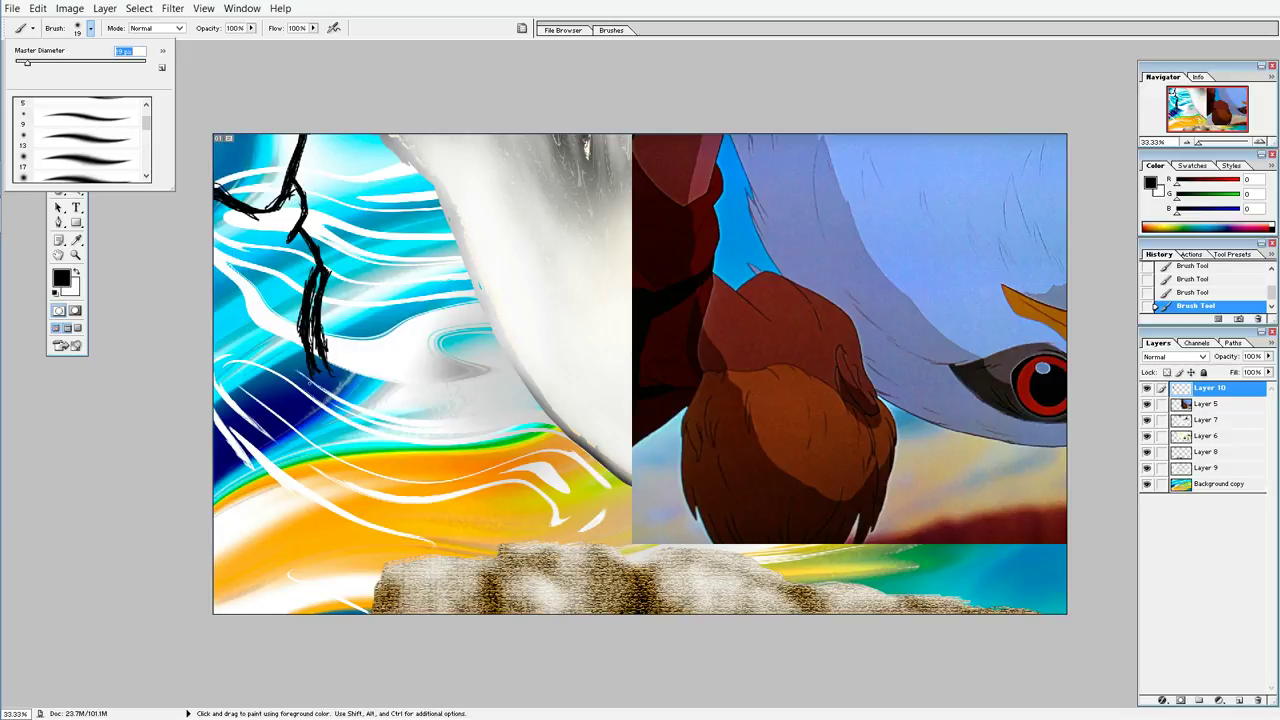
left_click(313, 371)
Step: Carry the black line down across the blue-orange band to the rock's left edge
left_click_drag(316, 358, 332, 372)
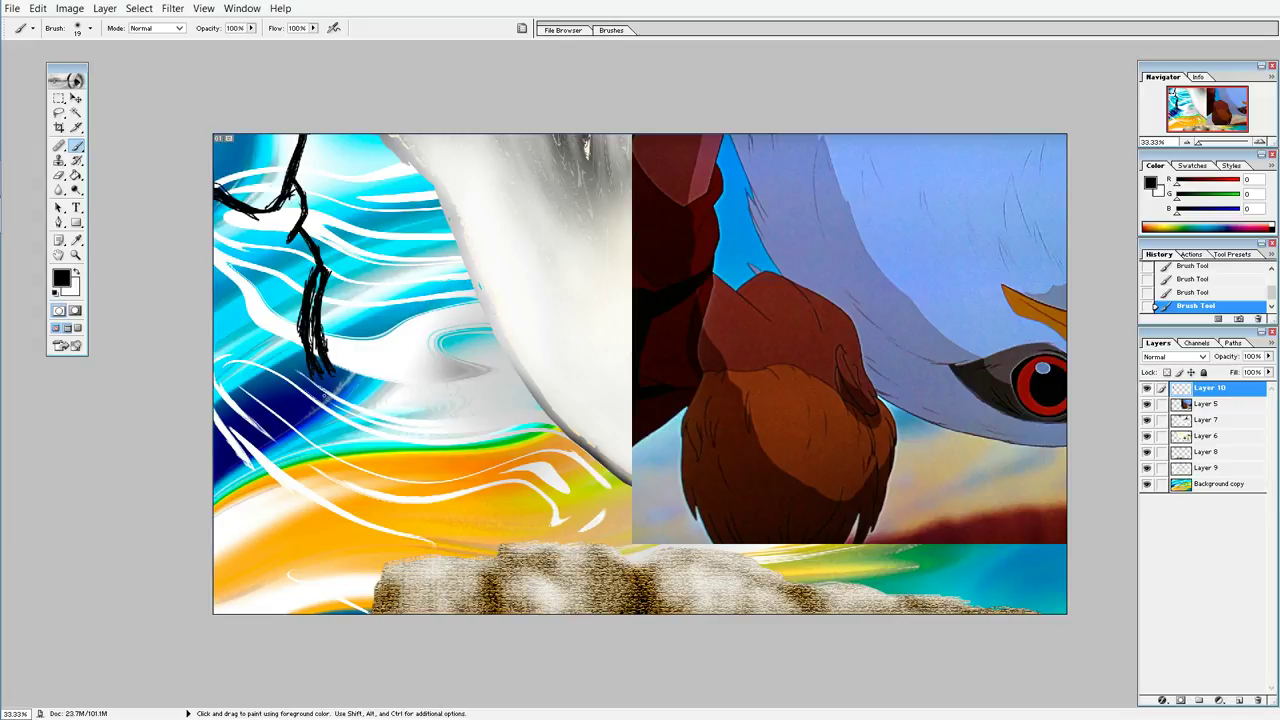
left_click_drag(338, 370, 328, 396)
left_click_drag(373, 604, 337, 505)
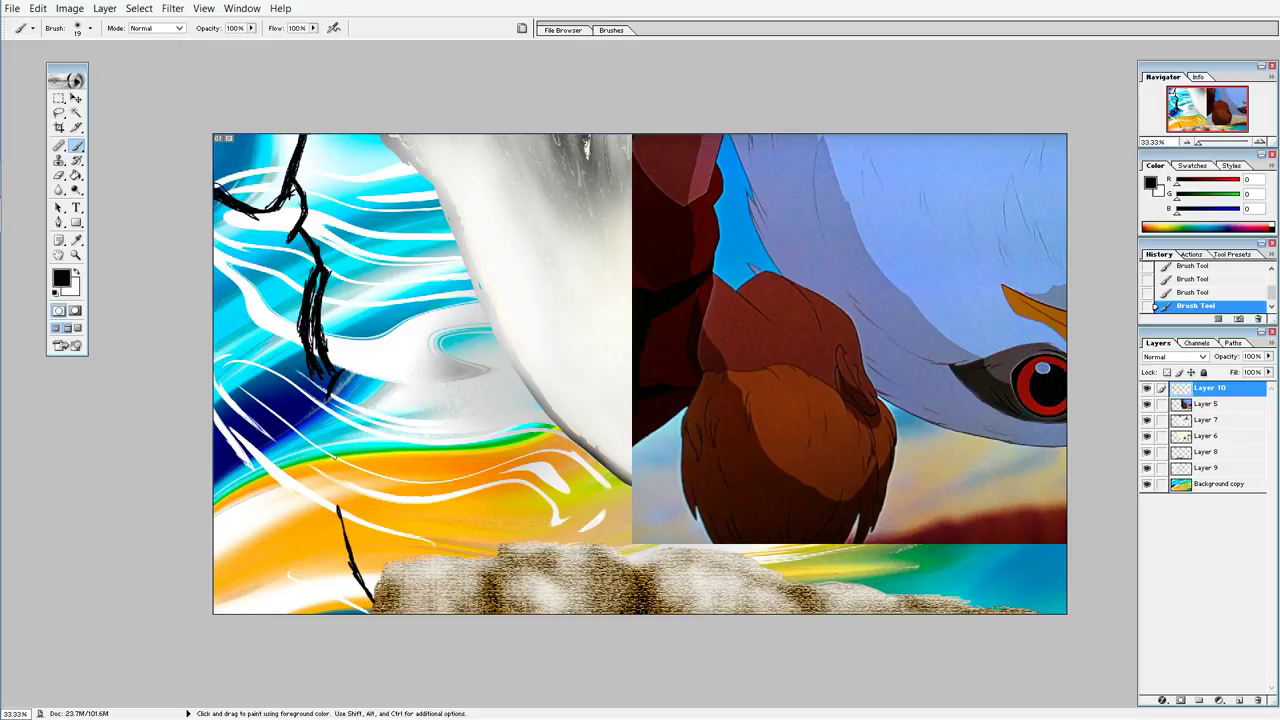
mouse_move(337, 505)
left_mouse_down()
mouse_move(330, 384)
mouse_move(326, 424)
left_mouse_up()
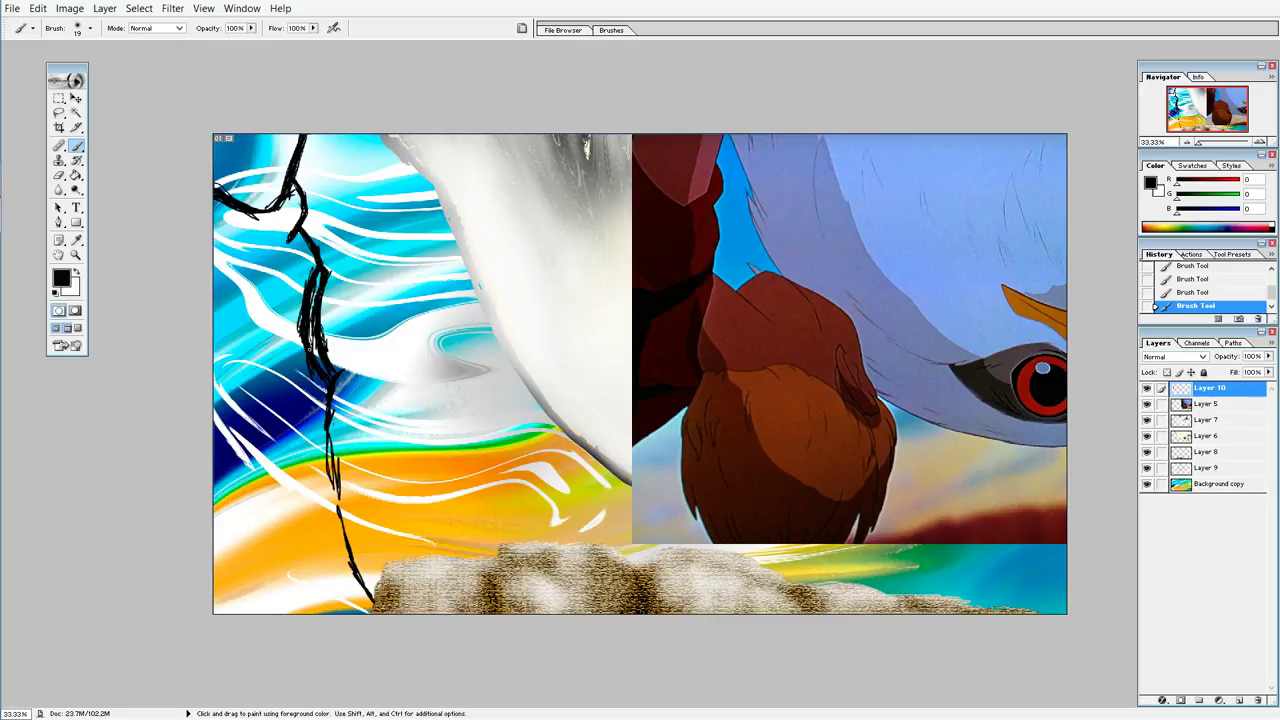
mouse_move(312, 350)
left_mouse_down()
mouse_move(322, 372)
mouse_move(312, 308)
left_mouse_up()
left_click_drag(328, 440, 342, 540)
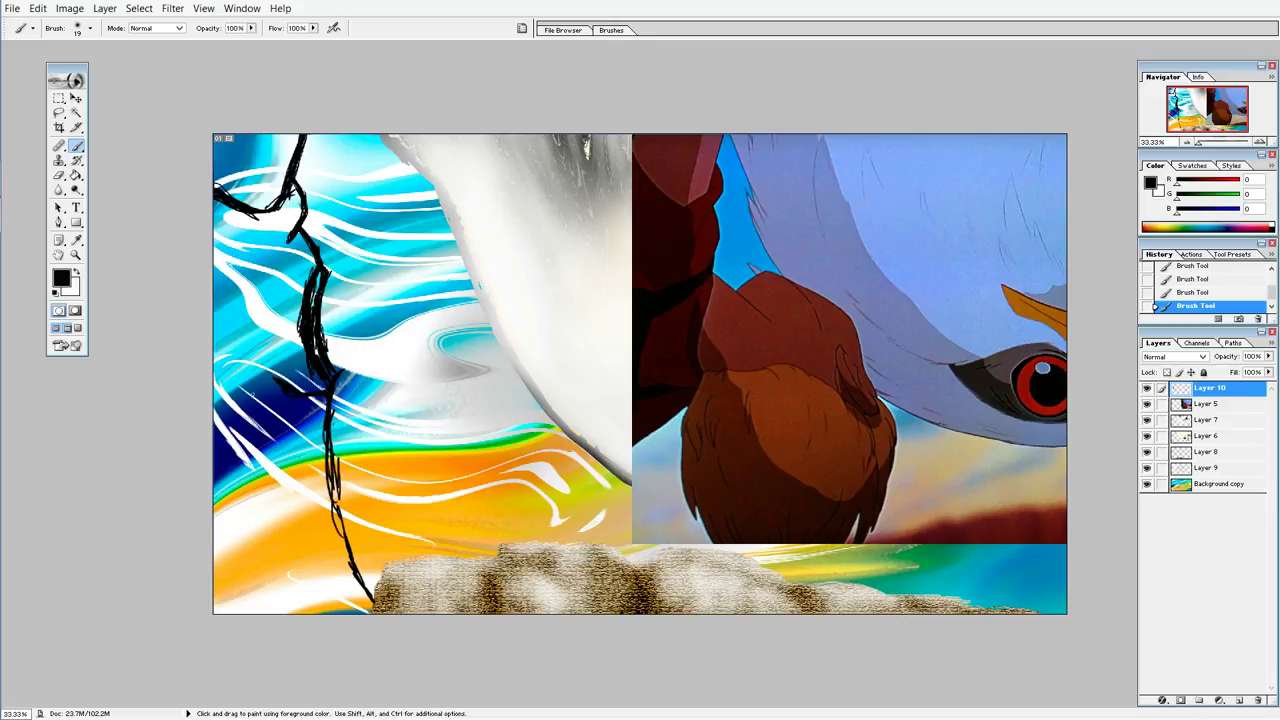
Step: Paint a thick diagonal black stroke across the orange band to the lower-left edge
mouse_move(292, 428)
left_mouse_down()
mouse_move(313, 409)
mouse_move(252, 458)
left_mouse_up()
mouse_move(252, 454)
left_mouse_down()
mouse_move(224, 478)
mouse_move(238, 462)
left_mouse_up()
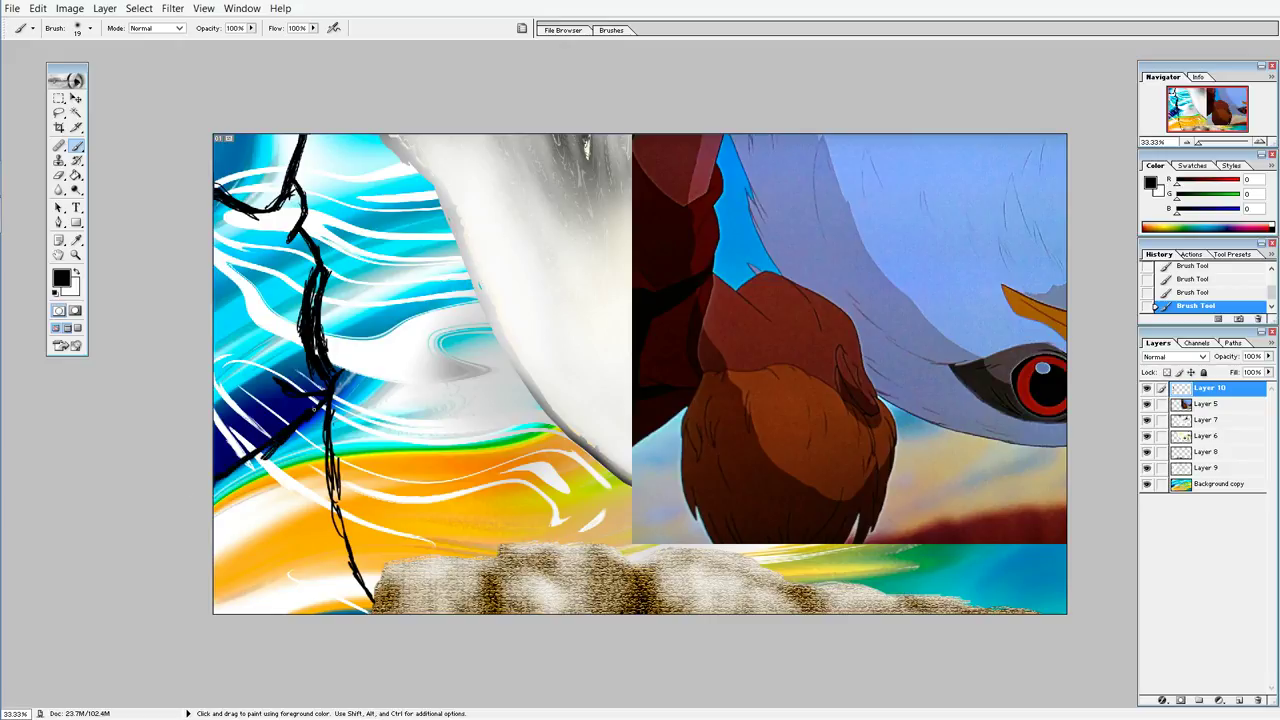
left_click_drag(296, 430, 214, 490)
left_click_drag(258, 462, 214, 494)
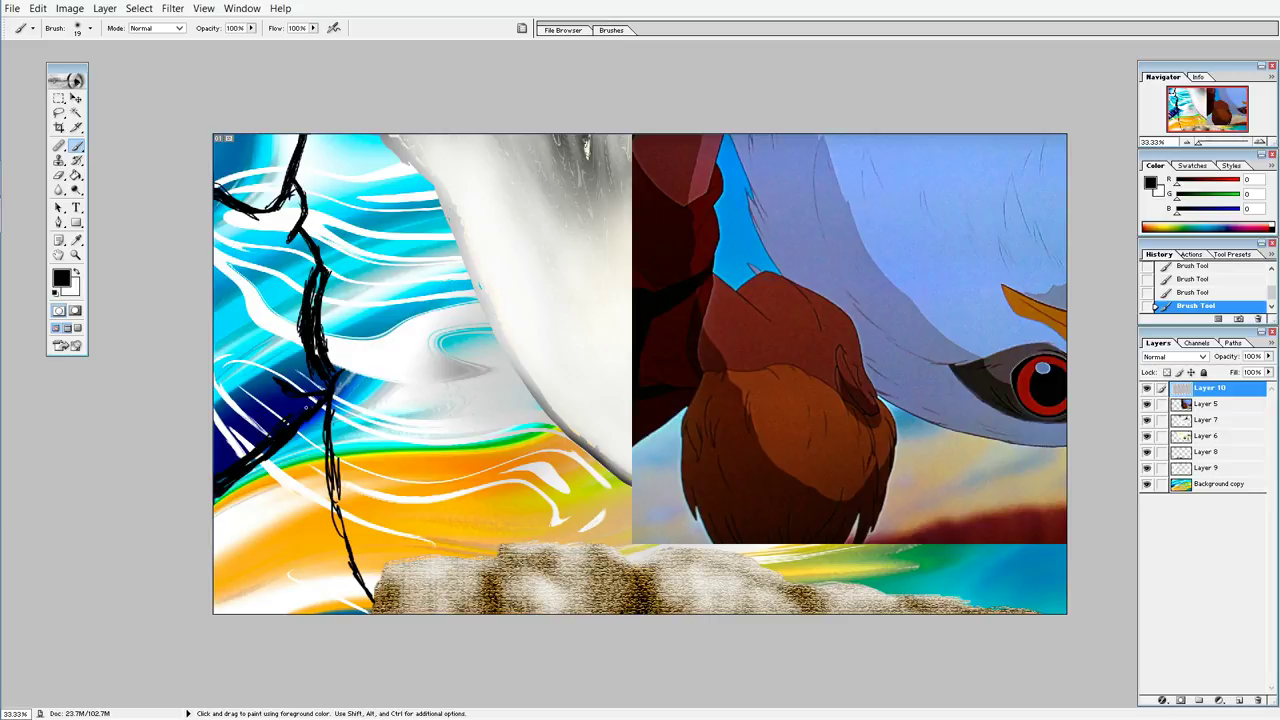
Step: Paint a thin black branch reaching right from the main line, its end curling downward
left_click_drag(306, 424, 290, 440)
mouse_move(400, 312)
left_mouse_down()
mouse_move(330, 273)
mouse_move(386, 293)
mouse_move(364, 288)
mouse_move(410, 320)
mouse_move(398, 308)
mouse_move(412, 308)
left_mouse_up()
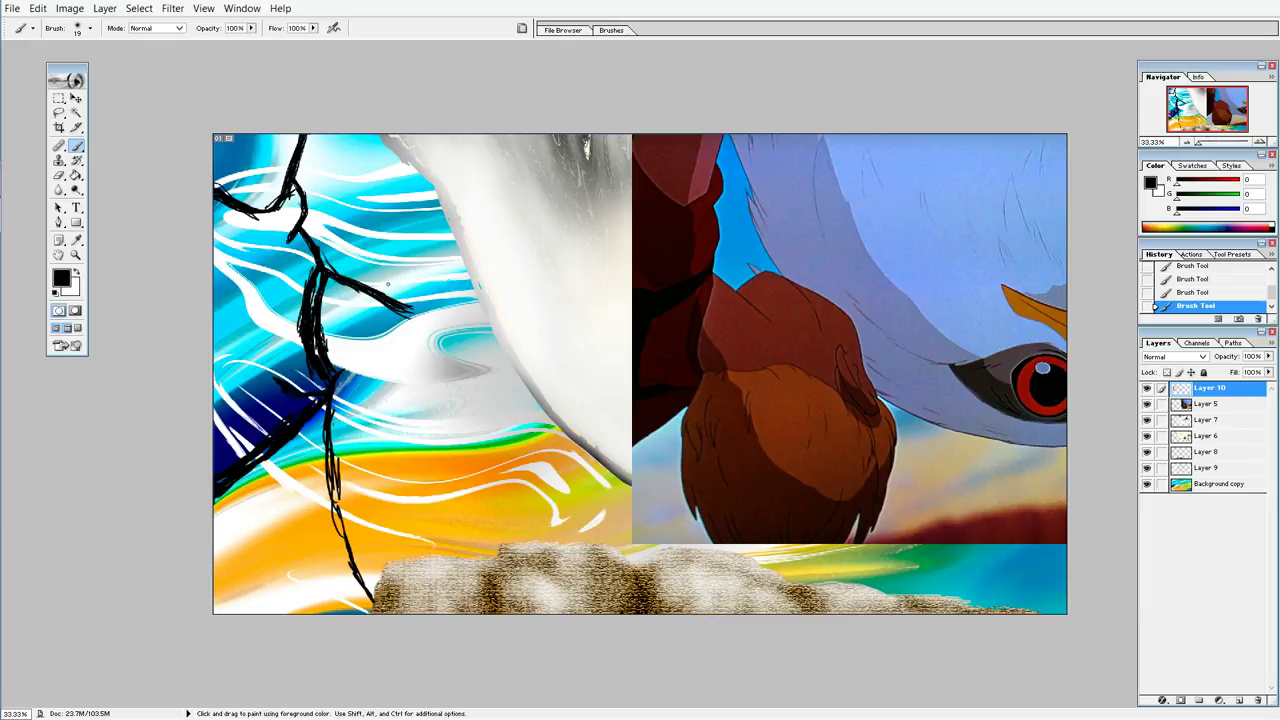
mouse_move(376, 289)
left_mouse_down()
mouse_move(413, 264)
mouse_move(398, 273)
mouse_move(440, 266)
mouse_move(455, 290)
mouse_move(400, 276)
mouse_move(440, 258)
mouse_move(478, 346)
left_mouse_up()
mouse_move(458, 288)
left_mouse_down()
mouse_move(476, 330)
mouse_move(450, 272)
left_mouse_up()
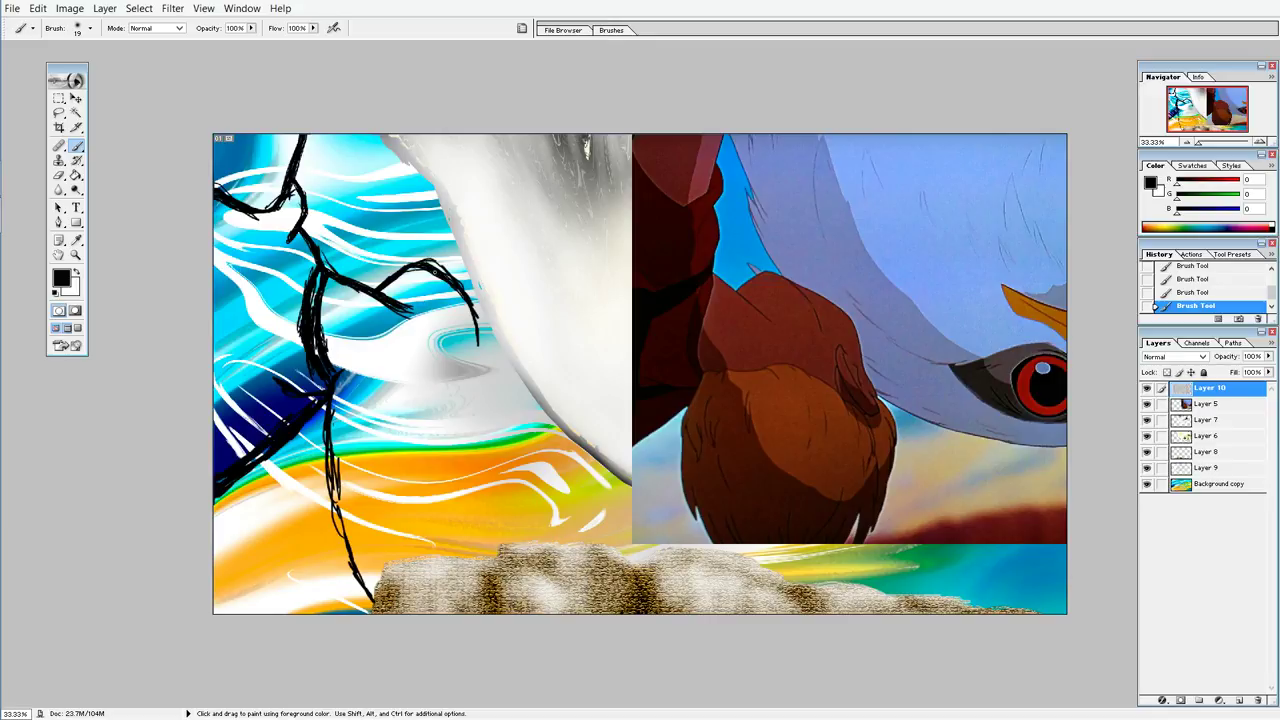
Step: Lengthen the curling branch down-right and add thin strands at its tip
left_click_drag(474, 306, 490, 338)
left_click_drag(458, 290, 490, 354)
mouse_move(456, 276)
left_mouse_down()
mouse_move(494, 298)
mouse_move(480, 274)
mouse_move(500, 290)
mouse_move(472, 284)
mouse_move(516, 296)
mouse_move(512, 306)
mouse_move(478, 284)
mouse_move(524, 312)
left_mouse_up()
left_click_drag(478, 282, 524, 308)
left_click_drag(462, 282, 486, 294)
left_click_drag(448, 264, 530, 322)
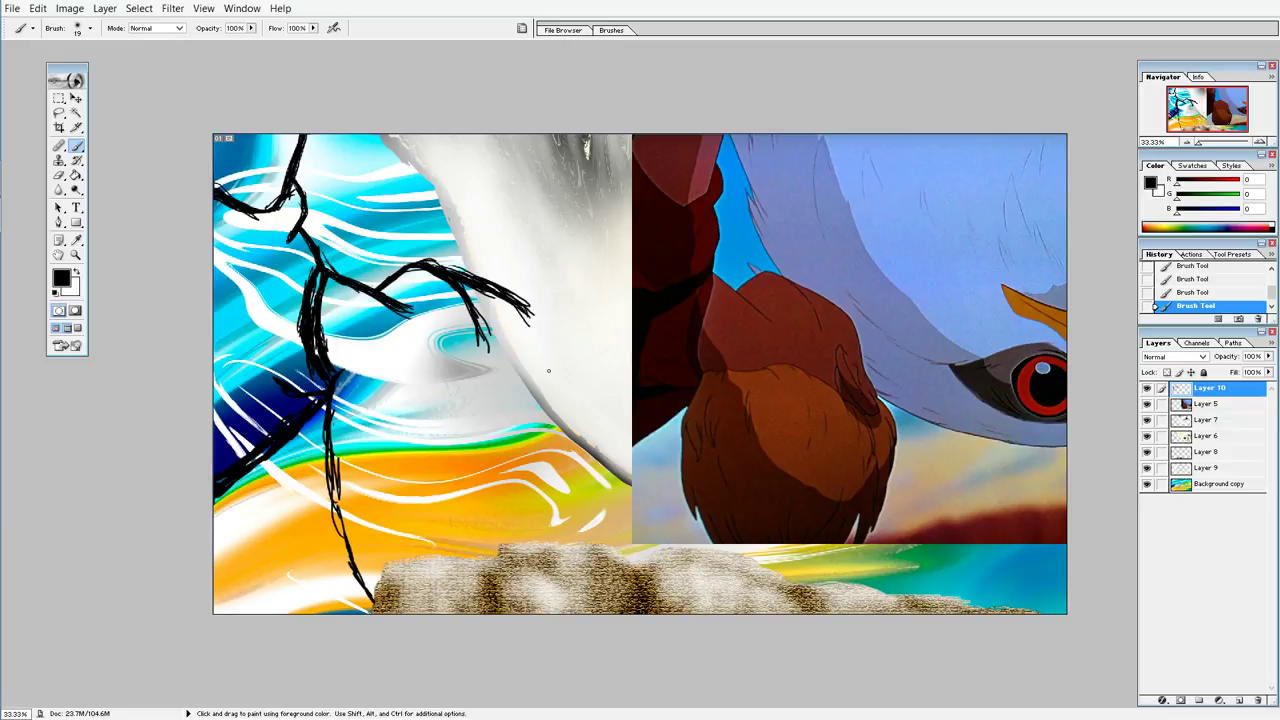
Step: Draw the branch tip into a long curve down to the orange band, closing gaps and thickening the hook
mouse_move(567, 418)
left_mouse_down()
mouse_move(524, 301)
mouse_move(554, 354)
left_mouse_up()
left_click_drag(518, 298, 532, 311)
left_click_drag(540, 326, 552, 362)
left_click_drag(530, 304, 554, 390)
left_click_drag(555, 382, 570, 426)
left_click_drag(553, 362, 568, 416)
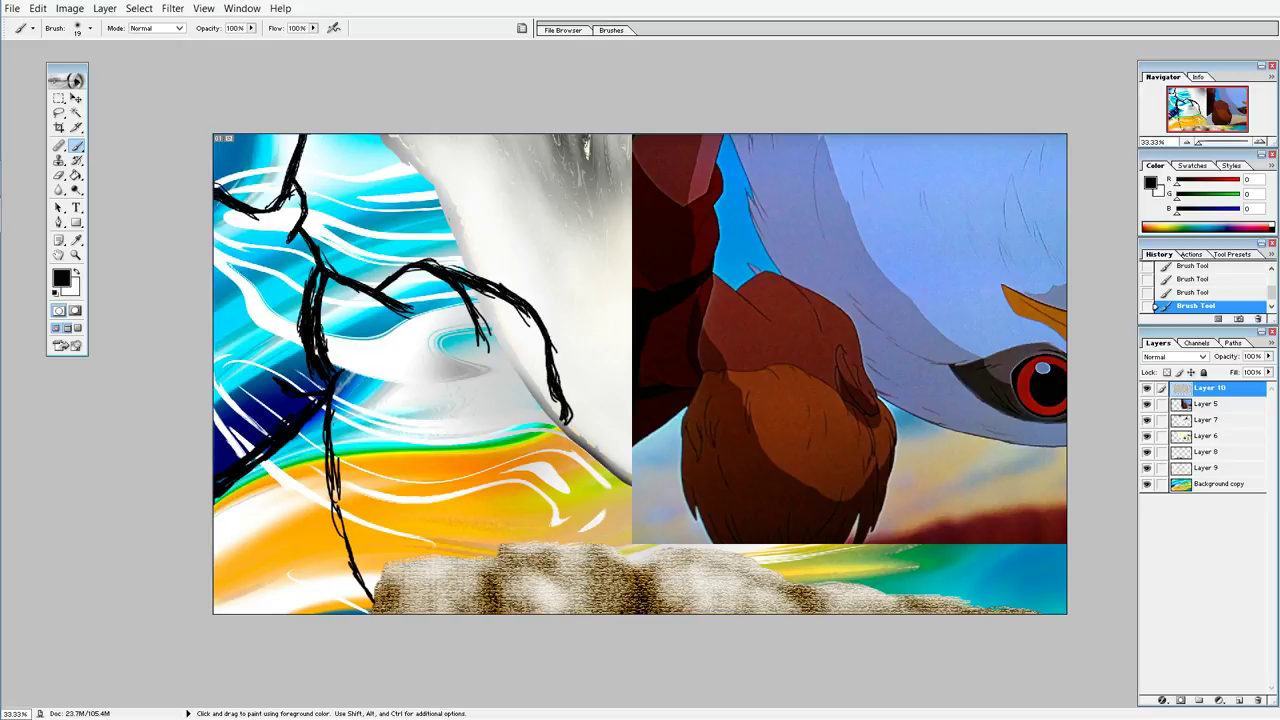
left_click_drag(550, 373, 560, 428)
mouse_move(552, 418)
left_mouse_down()
mouse_move(558, 432)
mouse_move(555, 410)
mouse_move(506, 388)
mouse_move(558, 438)
left_mouse_up()
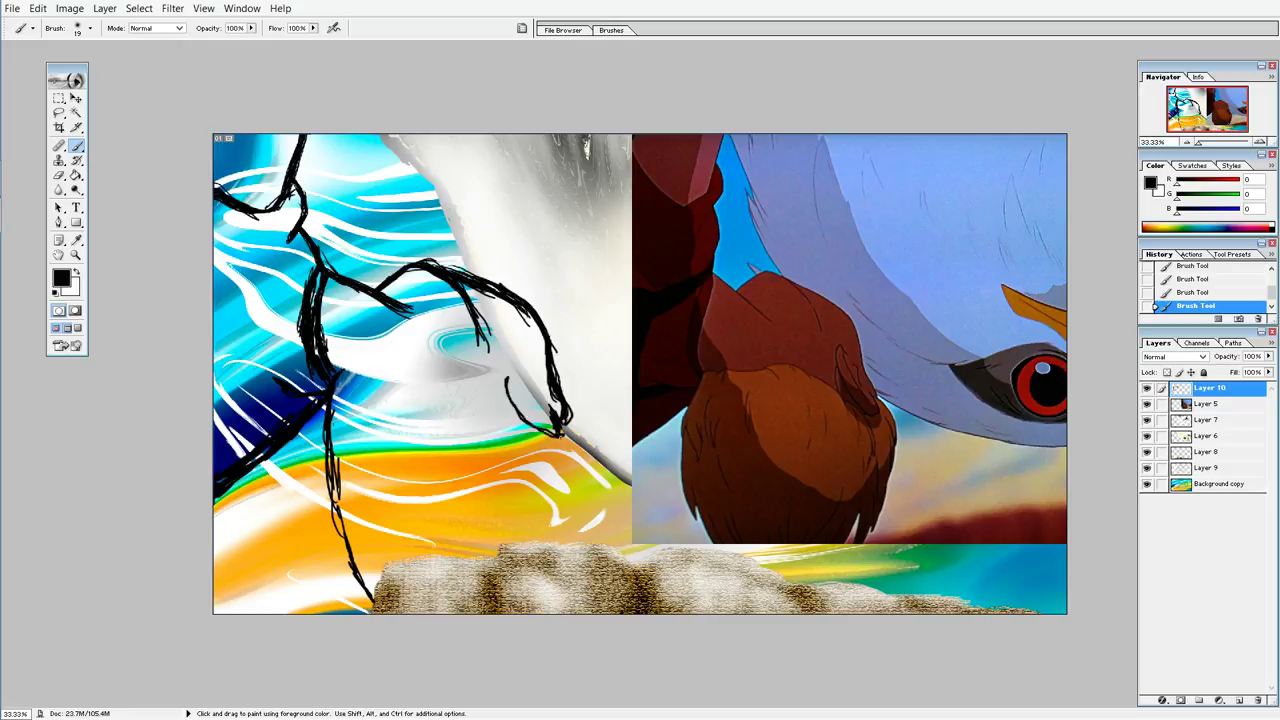
mouse_move(548, 434)
left_mouse_down()
mouse_move(506, 378)
mouse_move(540, 430)
mouse_move(516, 402)
left_mouse_up()
Step: Add an ear outline, grass-like zigzags over the rock, and a horizontal black stroke
mouse_move(516, 386)
left_mouse_down()
mouse_move(508, 374)
mouse_move(528, 382)
mouse_move(506, 386)
mouse_move(528, 382)
left_mouse_up()
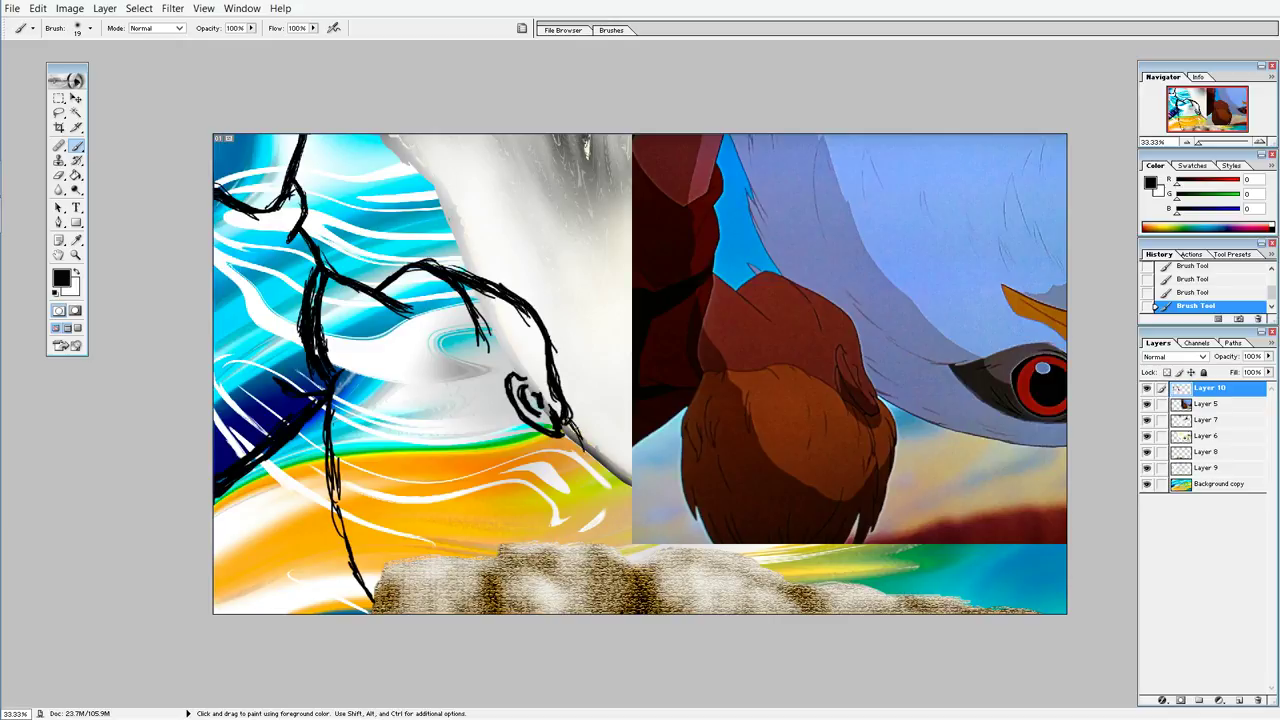
left_click_drag(574, 431, 586, 452)
left_click_drag(586, 442, 563, 516)
mouse_move(562, 465)
left_mouse_down()
mouse_move(518, 600)
mouse_move(500, 503)
mouse_move(466, 612)
mouse_move(520, 552)
left_mouse_up()
left_click_drag(508, 612, 554, 530)
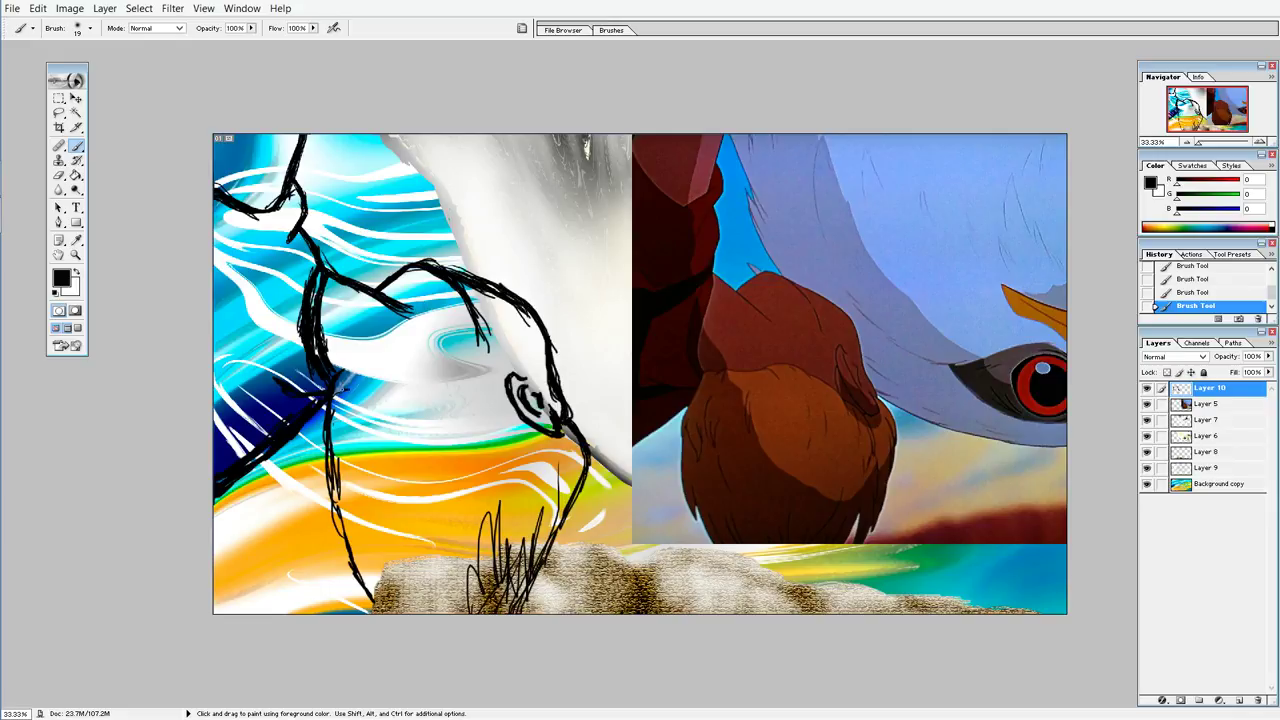
left_click_drag(342, 390, 415, 384)
mouse_move(415, 384)
left_mouse_down()
mouse_move(456, 387)
mouse_move(388, 390)
mouse_move(461, 385)
mouse_move(388, 390)
mouse_move(466, 391)
mouse_move(526, 428)
mouse_move(459, 395)
mouse_move(520, 420)
mouse_move(505, 415)
left_mouse_up()
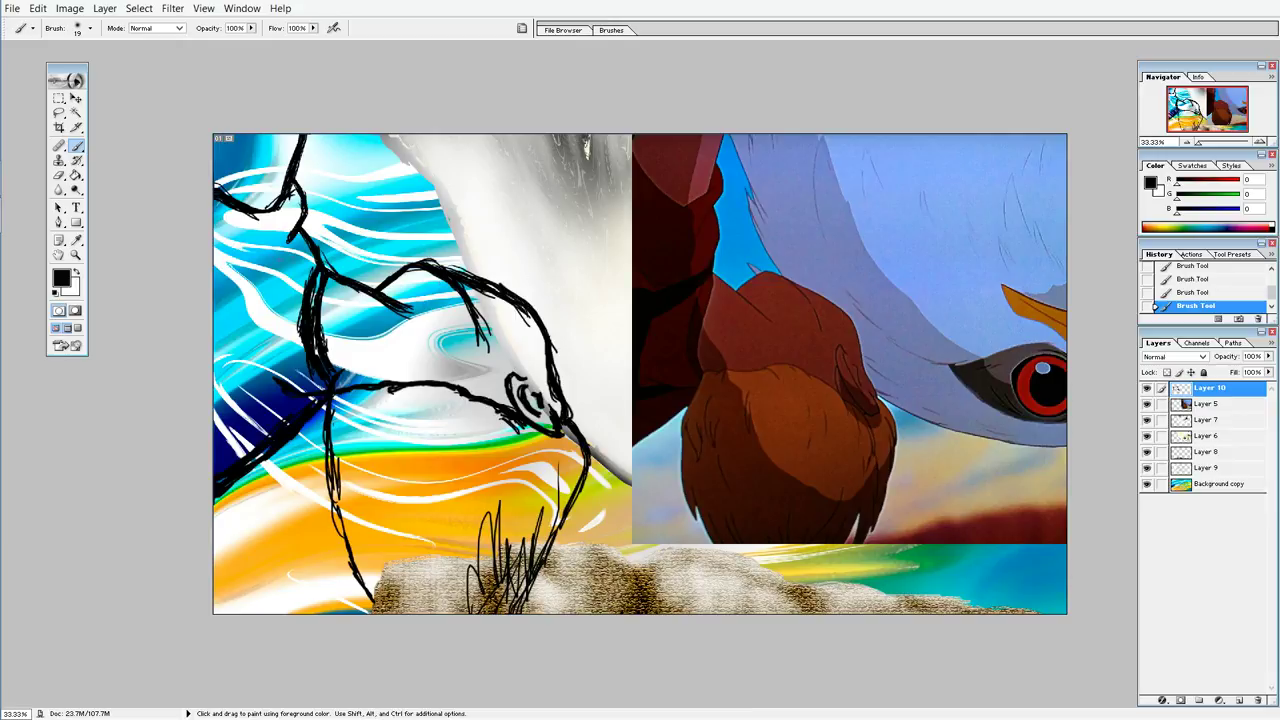
Step: Sketch vertical lines along the left edge and diagonal lines across the upper left
left_click_drag(231, 320, 226, 384)
left_click_drag(232, 318, 226, 372)
left_click_drag(226, 340, 224, 360)
mouse_move(226, 310)
left_mouse_down()
mouse_move(318, 260)
mouse_move(246, 298)
mouse_move(258, 290)
left_mouse_up()
left_click_drag(230, 288, 308, 243)
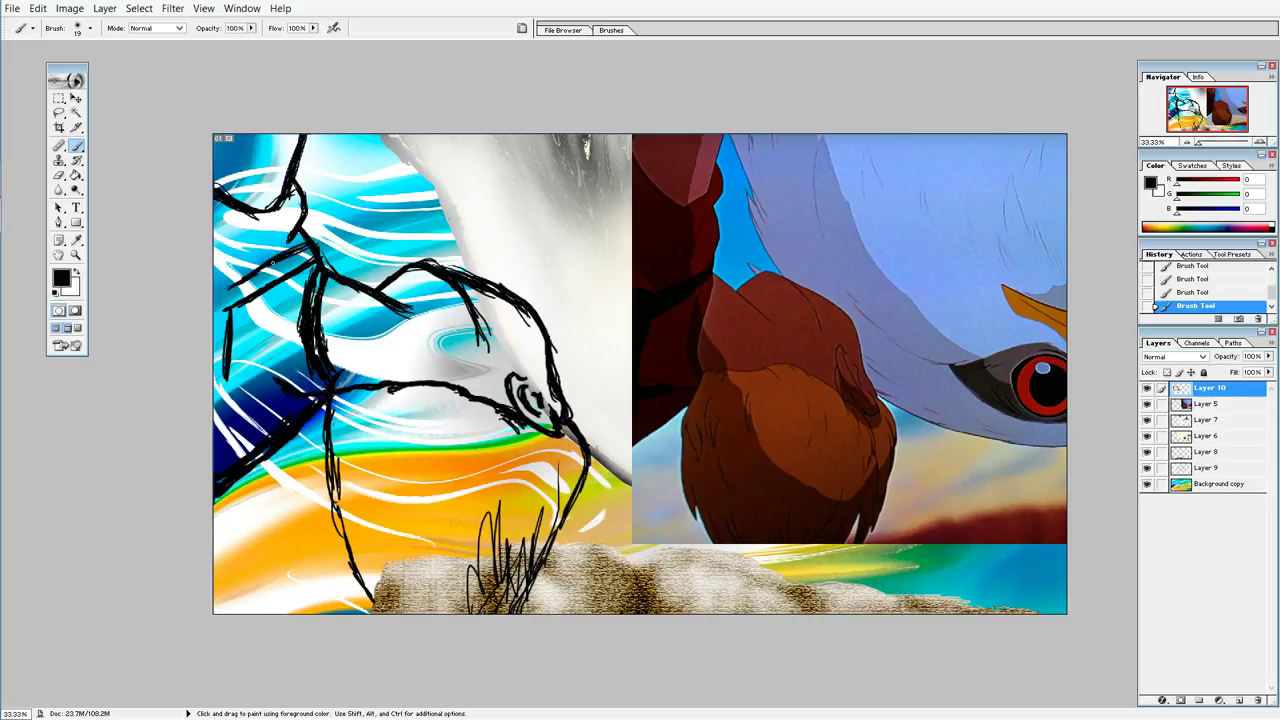
left_click_drag(268, 266, 246, 280)
left_click_drag(228, 398, 225, 316)
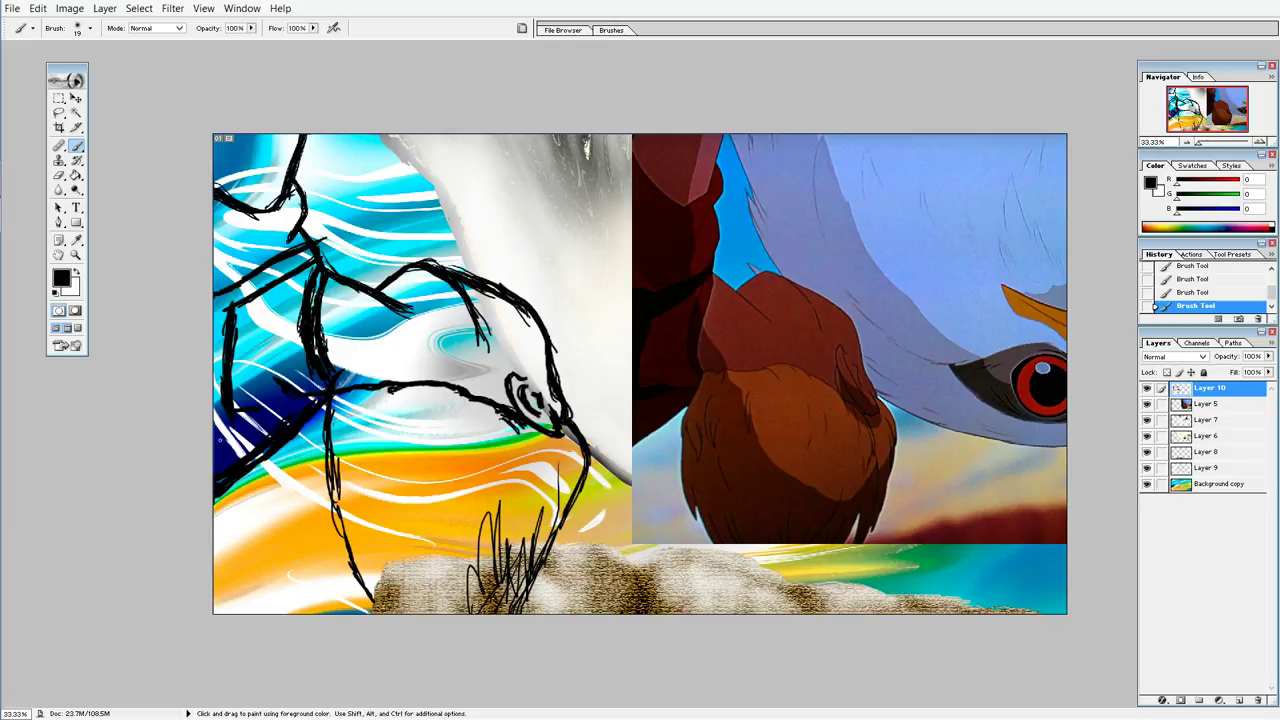
left_click_drag(235, 405, 257, 406)
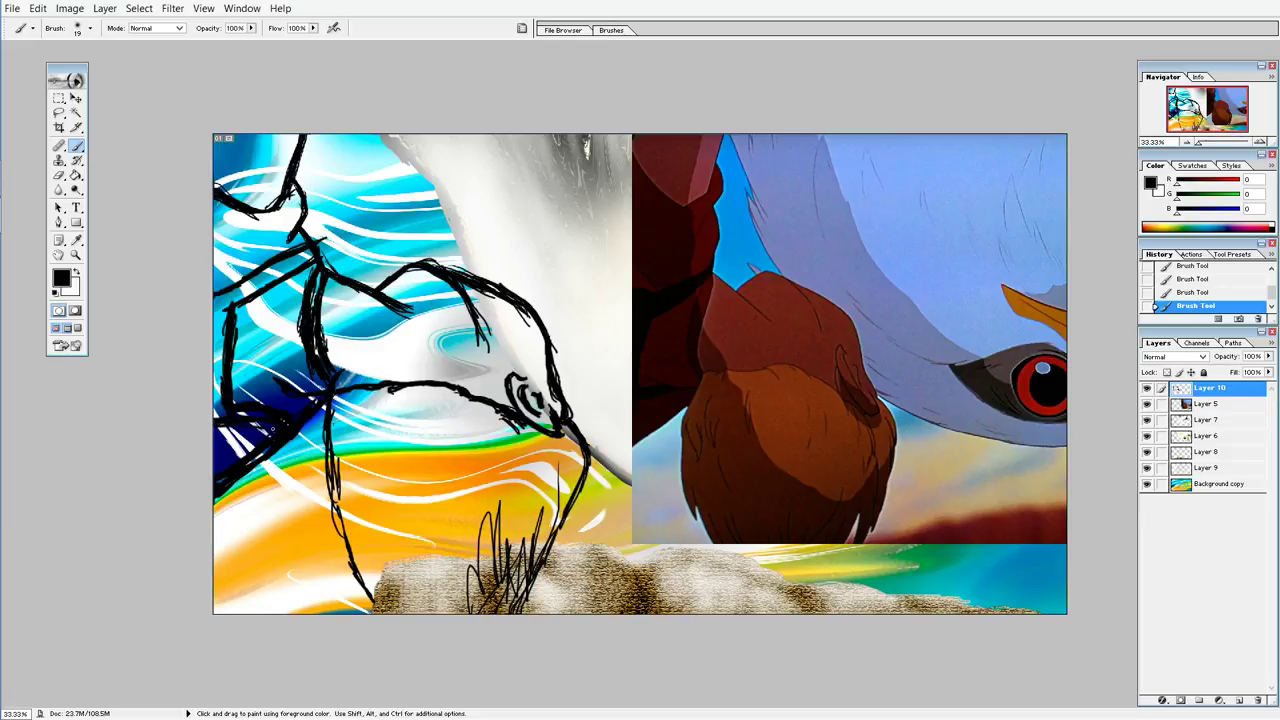
left_click_drag(240, 421, 274, 438)
Step: Toggle Background copy to check the line art, then view the upper-left lines at 100%
left_click(1146, 484)
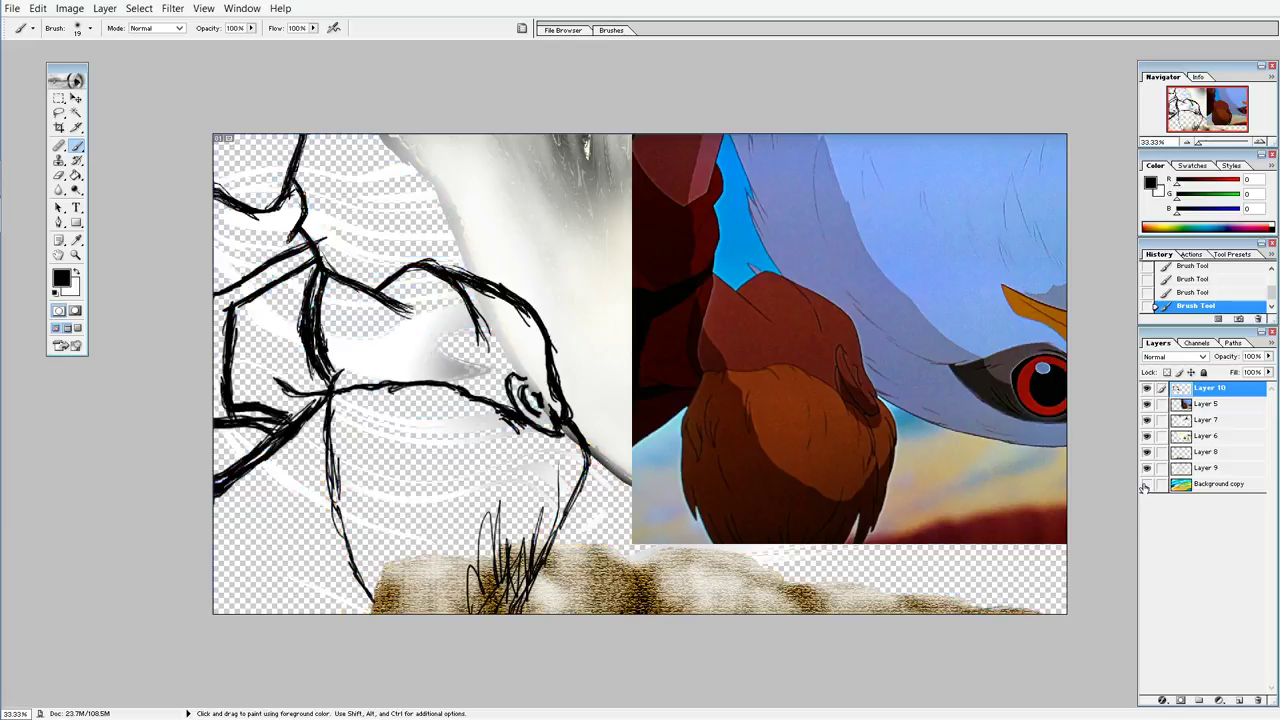
left_click(1147, 484)
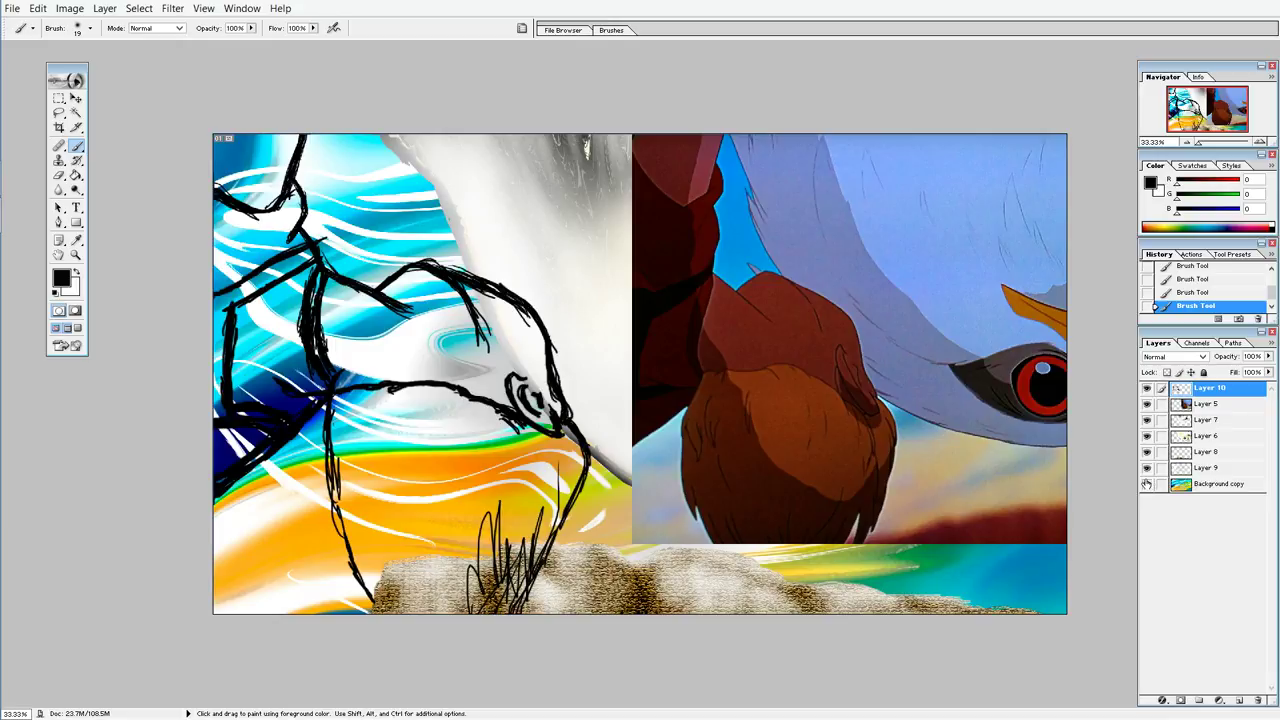
key("ctrl+plus")
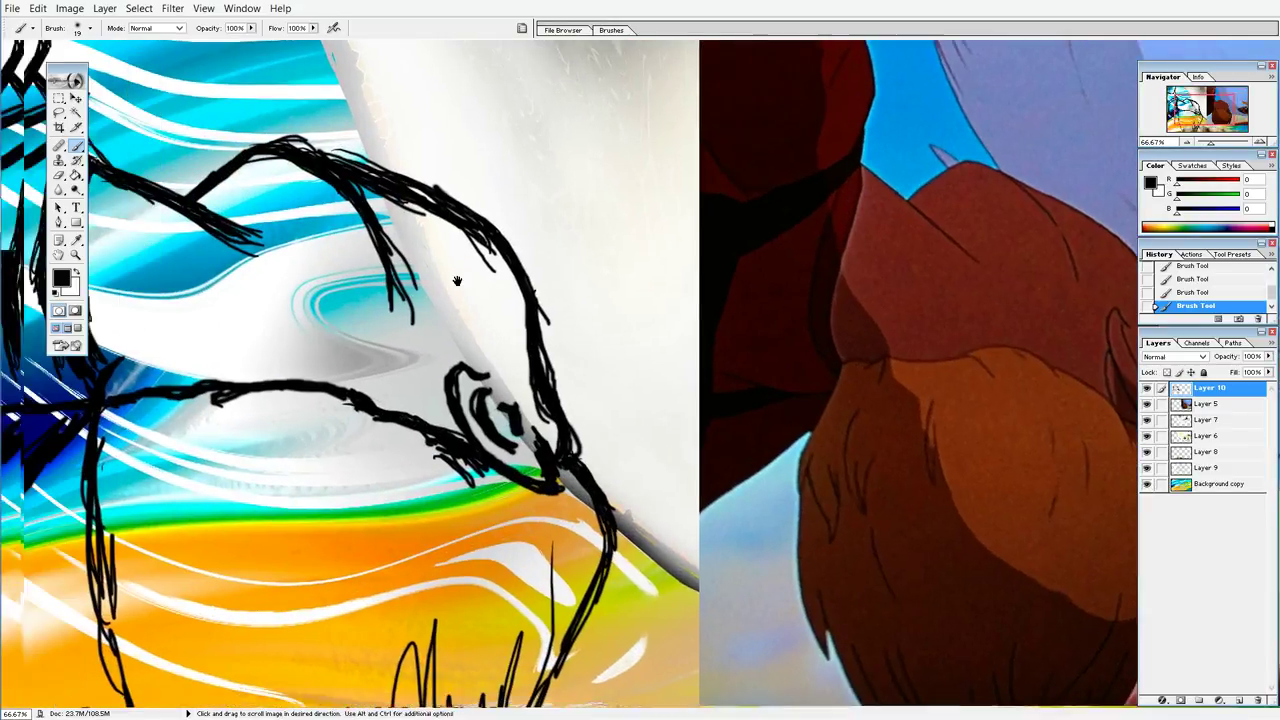
left_click_drag(456, 281, 599, 358)
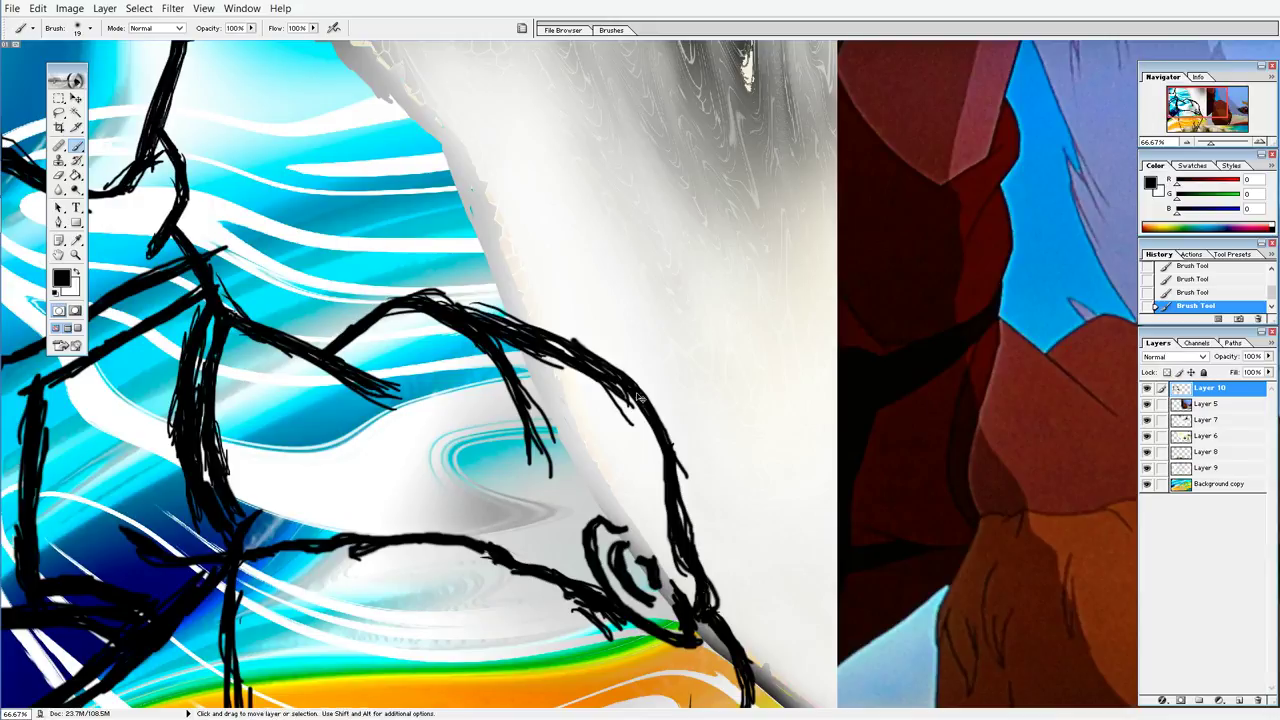
key("ctrl+alt+0")
left_click_drag(471, 217, 1051, 466)
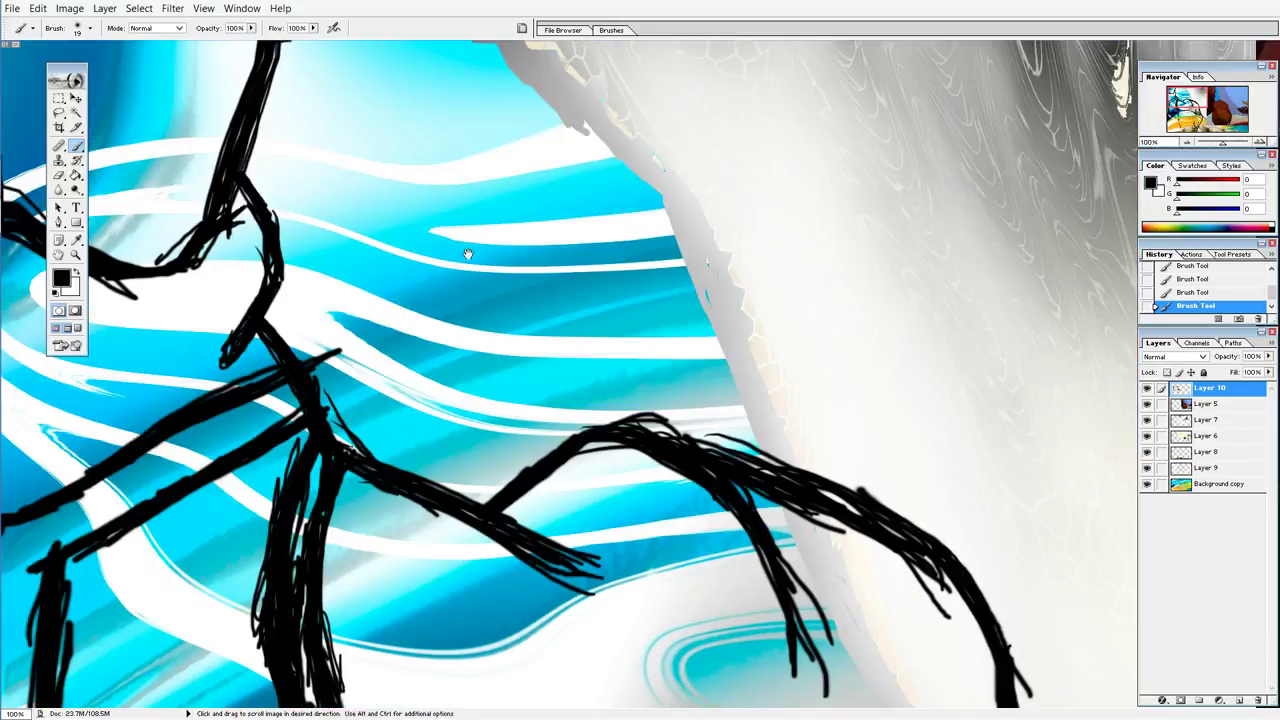
left_click(59, 175)
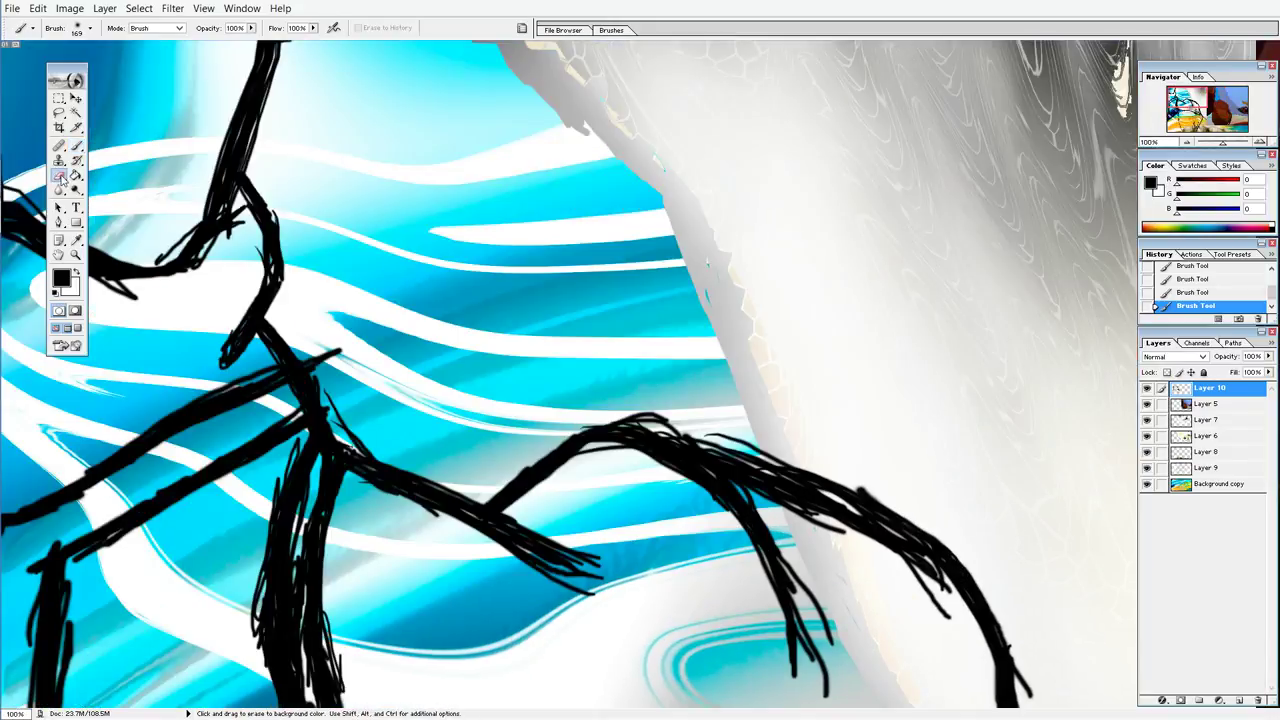
Step: Move the Toolbox aside and set the eraser to the 19 px brush, enlarged to about 29 px
left_click_drag(66, 79, 731, 84)
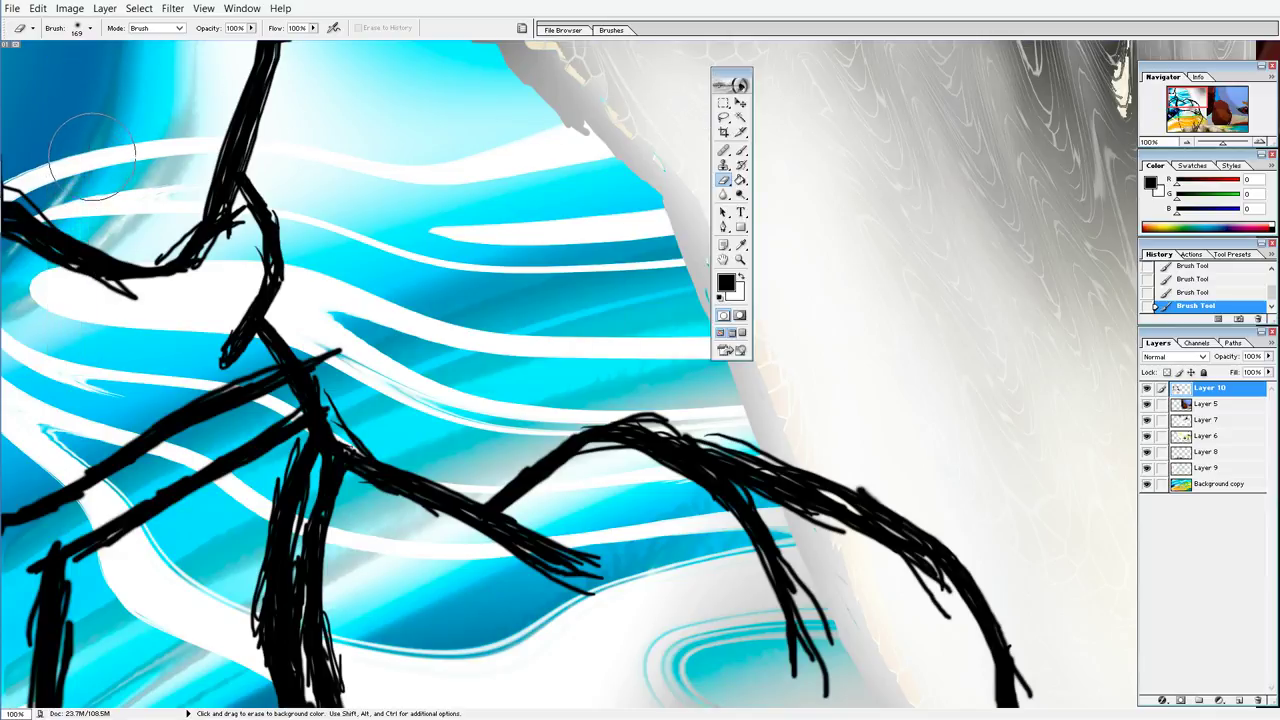
left_click(91, 30)
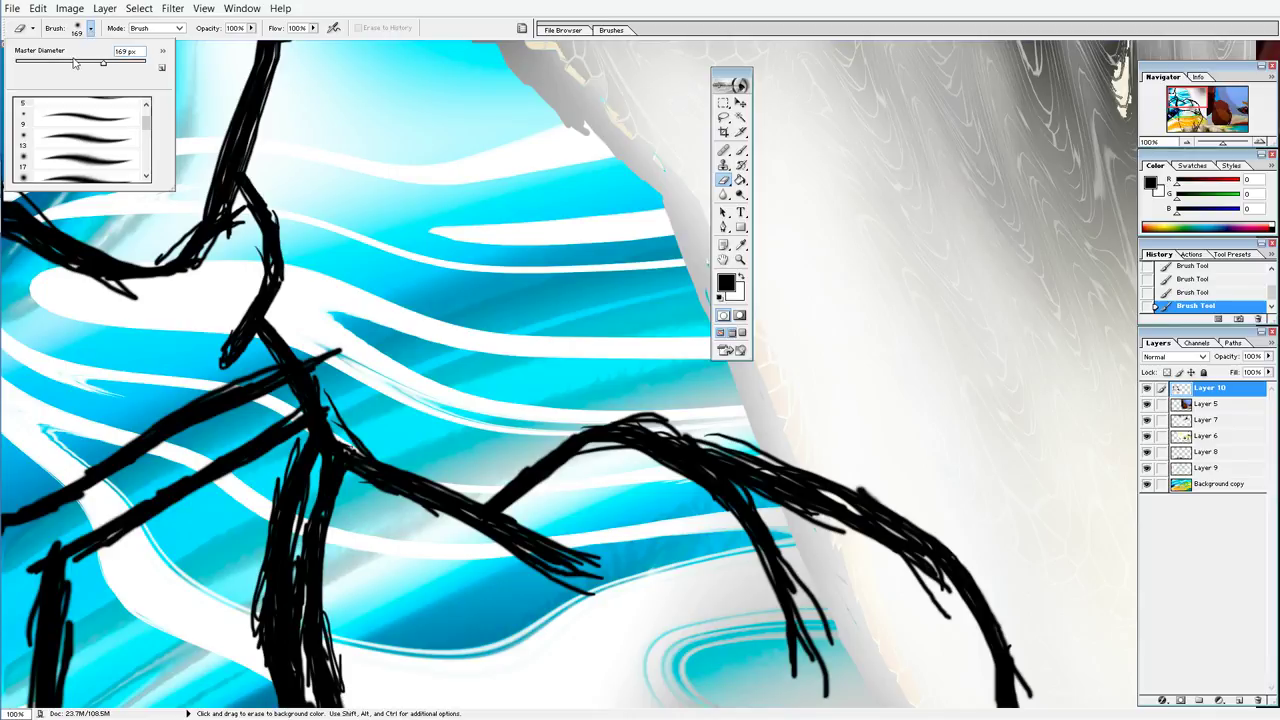
left_click(84, 162)
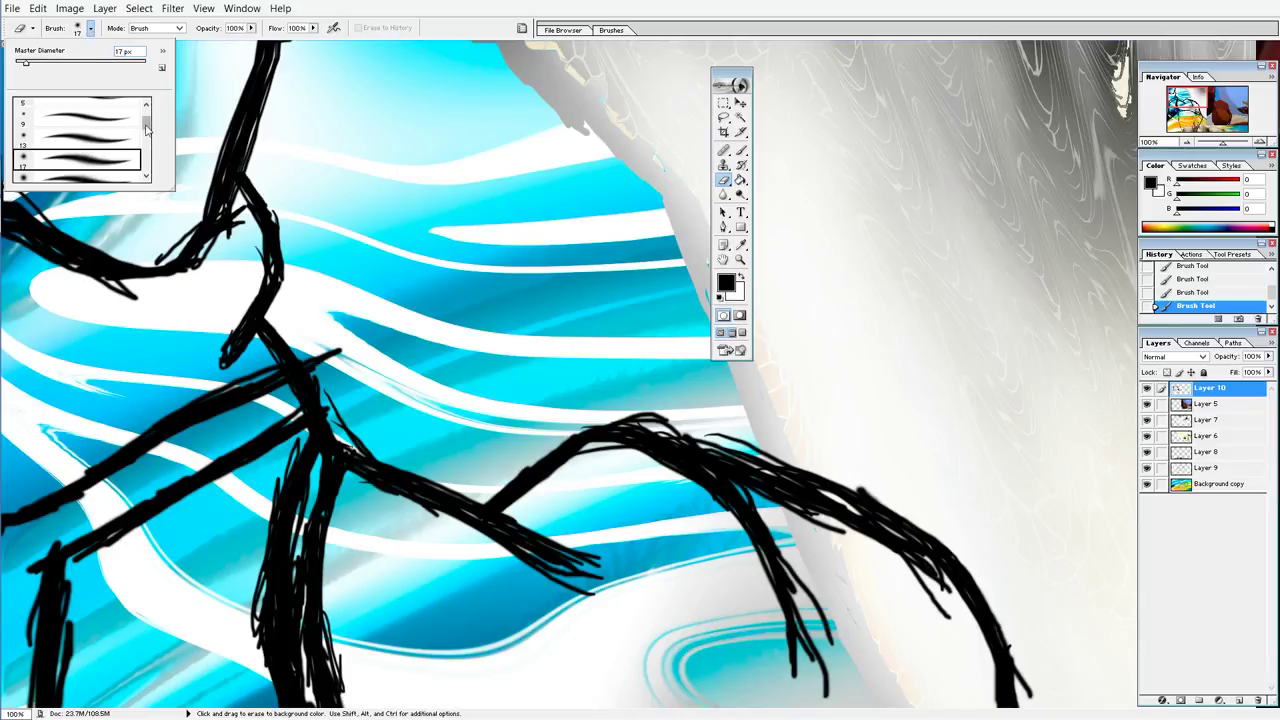
left_click_drag(146, 127, 146, 119)
scroll(146, 120, "down", 1)
scroll(137, 132, "down", 1)
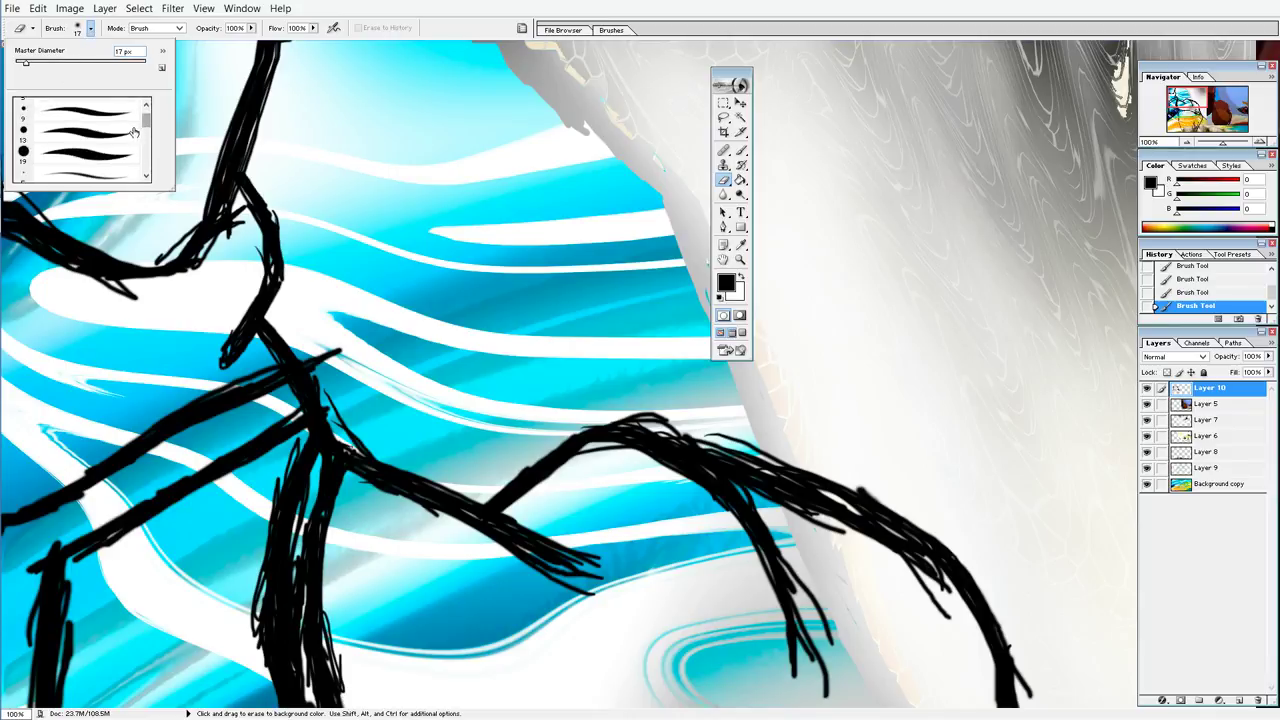
left_click(101, 156)
left_click(34, 63)
left_click(323, 69)
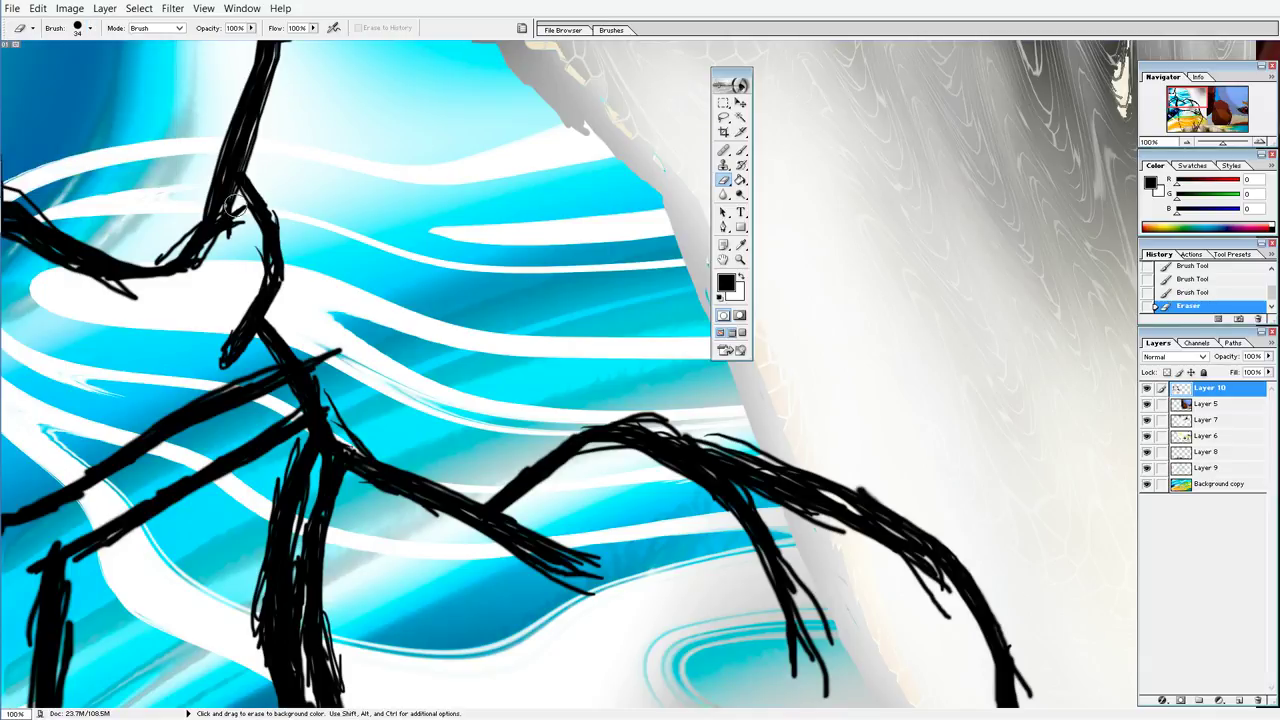
Step: Erase stray pixels along the edges of the upper-left black strokes
mouse_move(235, 202)
left_mouse_down()
mouse_move(225, 255)
mouse_move(190, 275)
left_mouse_up()
mouse_move(172, 229)
left_mouse_down()
mouse_move(155, 258)
mouse_move(183, 232)
left_mouse_up()
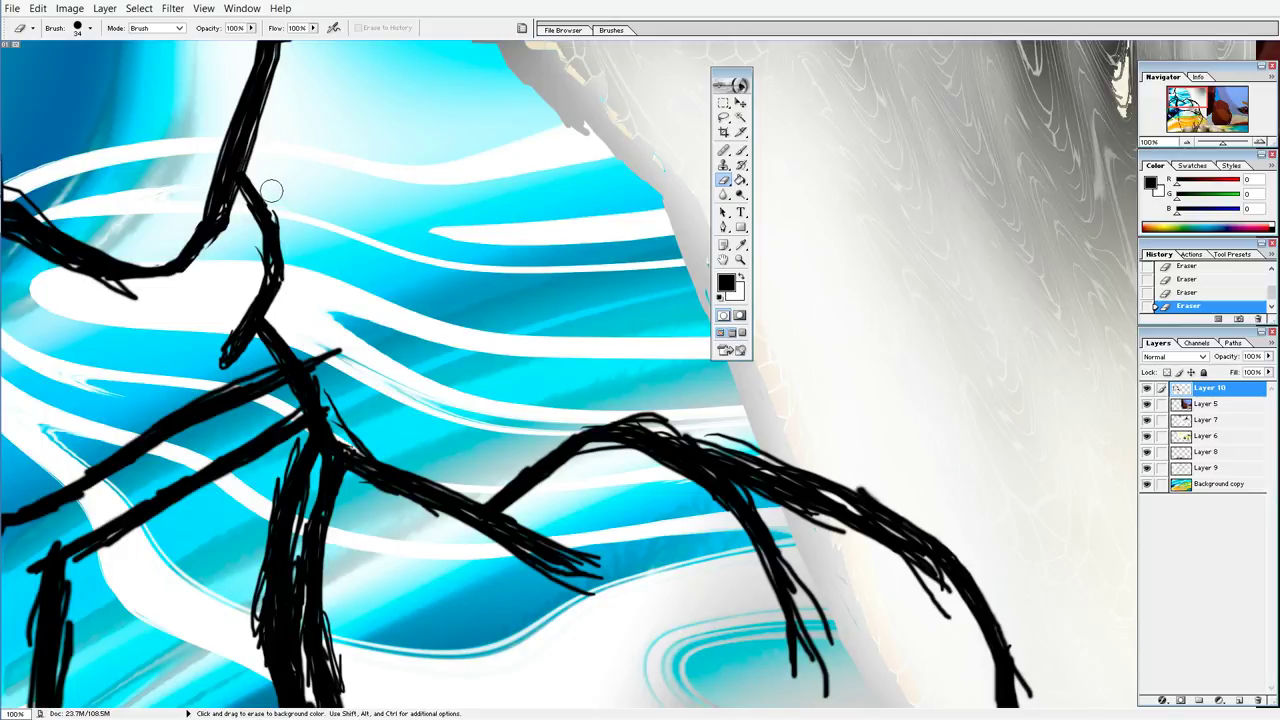
left_click_drag(265, 189, 274, 275)
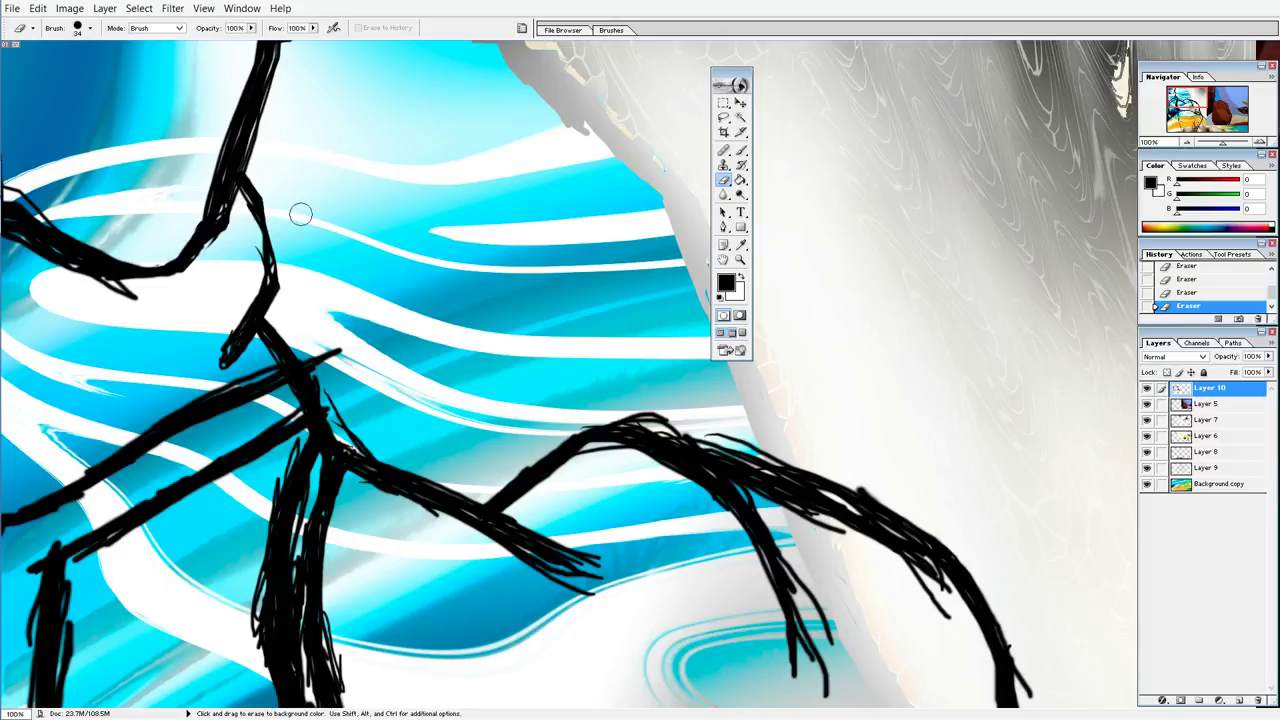
left_click_drag(204, 186, 258, 50)
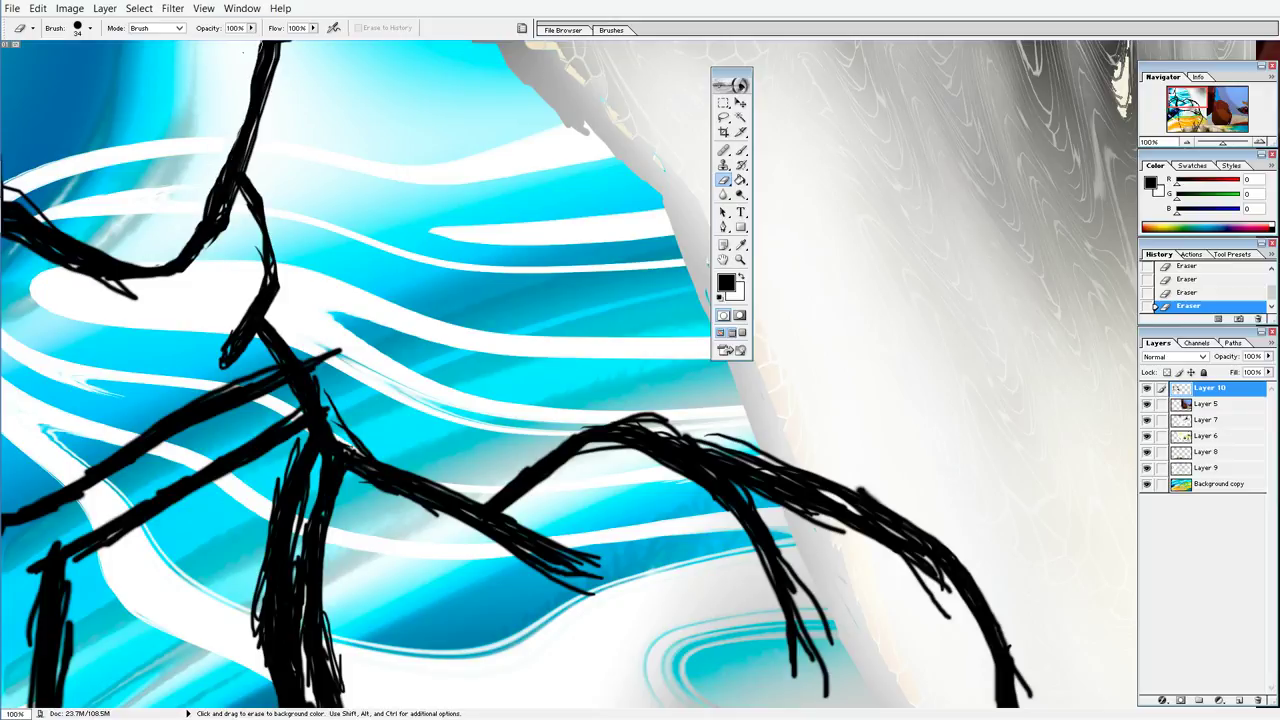
left_click_drag(254, 46, 188, 234)
left_click_drag(188, 234, 5, 195)
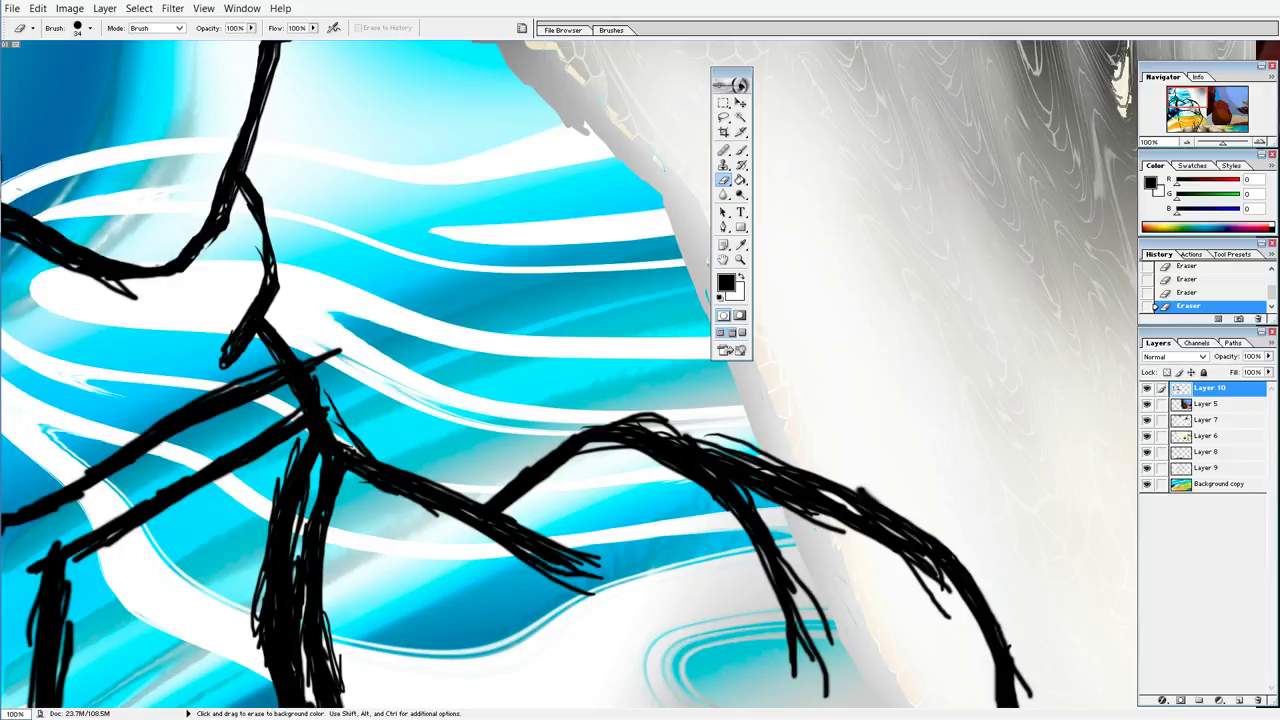
Step: Trim the lower edges of the upper-left stroke and thin the descending stroke near the junction
left_click_drag(143, 294, 40, 254)
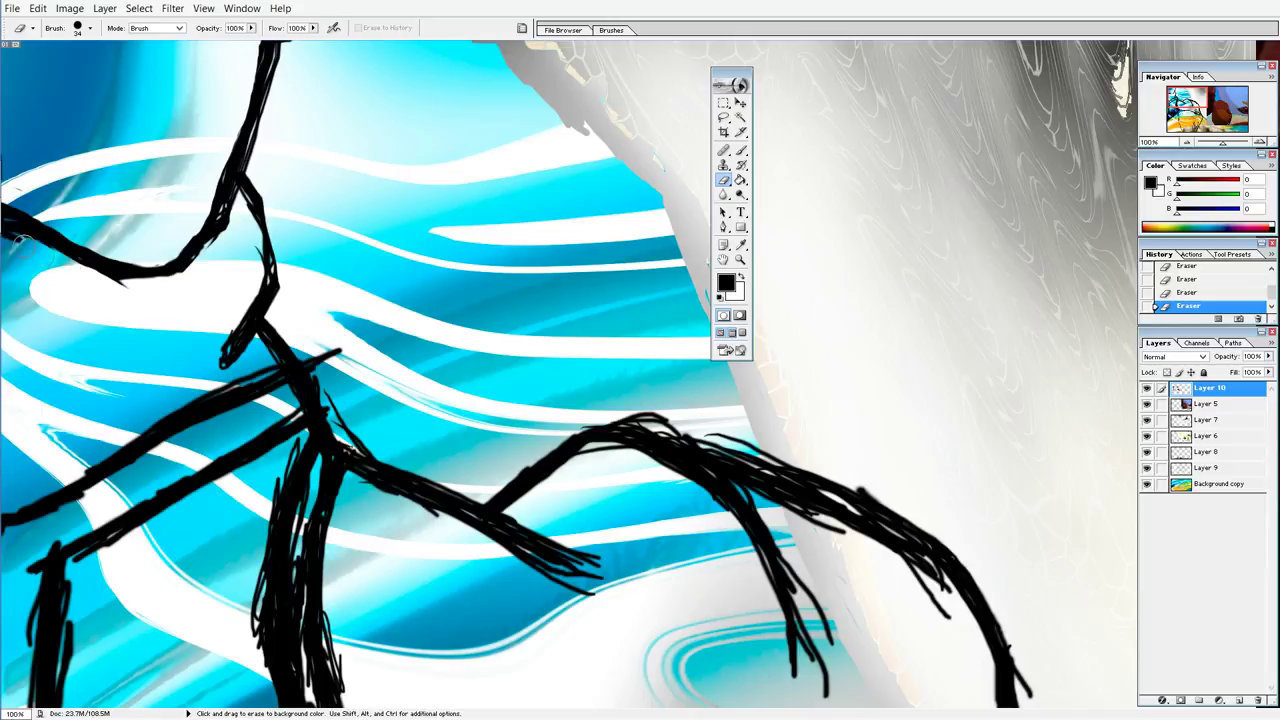
left_click_drag(140, 297, 26, 242)
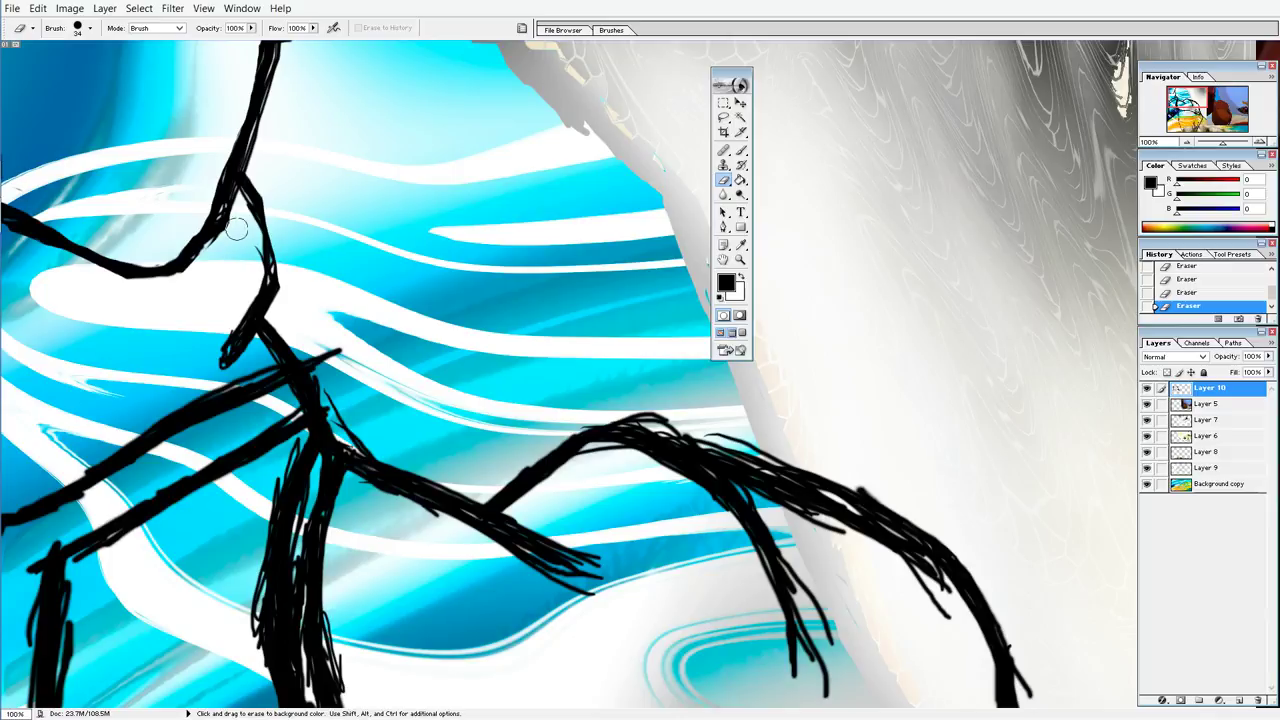
left_click_drag(183, 287, 228, 242)
mouse_move(251, 281)
left_mouse_down()
mouse_move(201, 363)
mouse_move(240, 318)
mouse_move(258, 252)
mouse_move(262, 272)
mouse_move(223, 345)
left_mouse_up()
left_click_drag(252, 243, 257, 264)
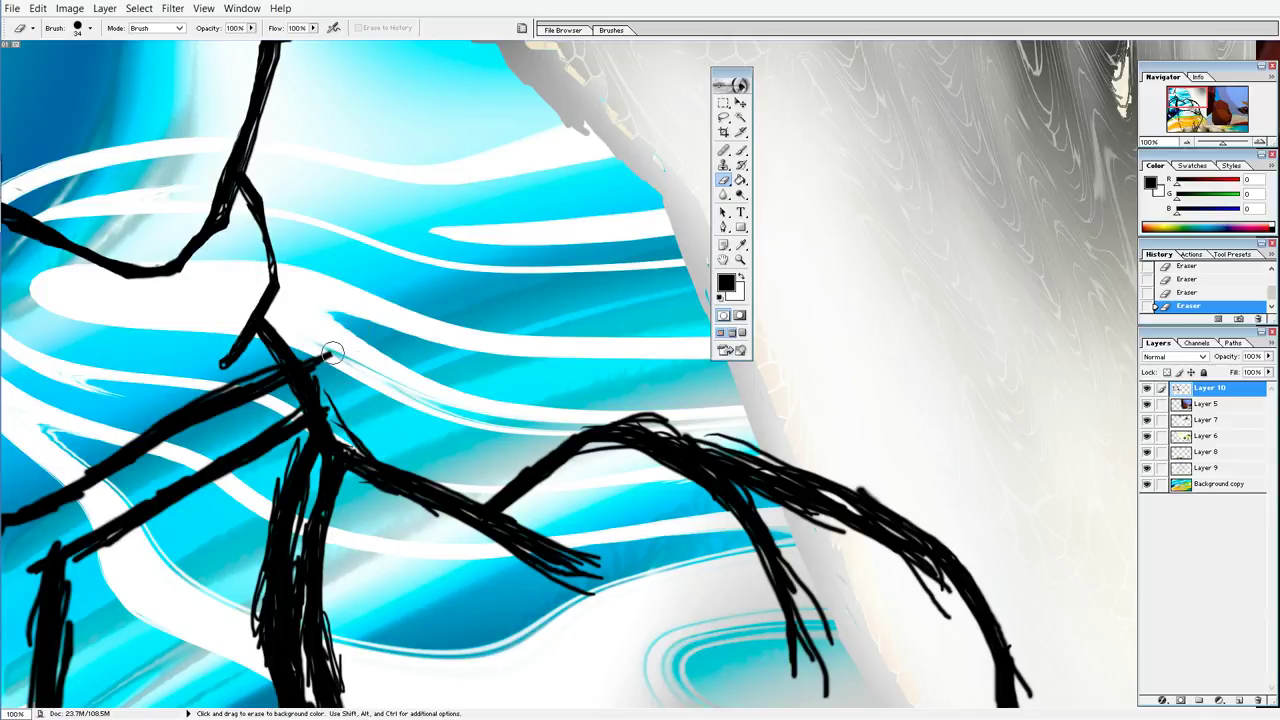
left_click_drag(335, 413, 322, 388)
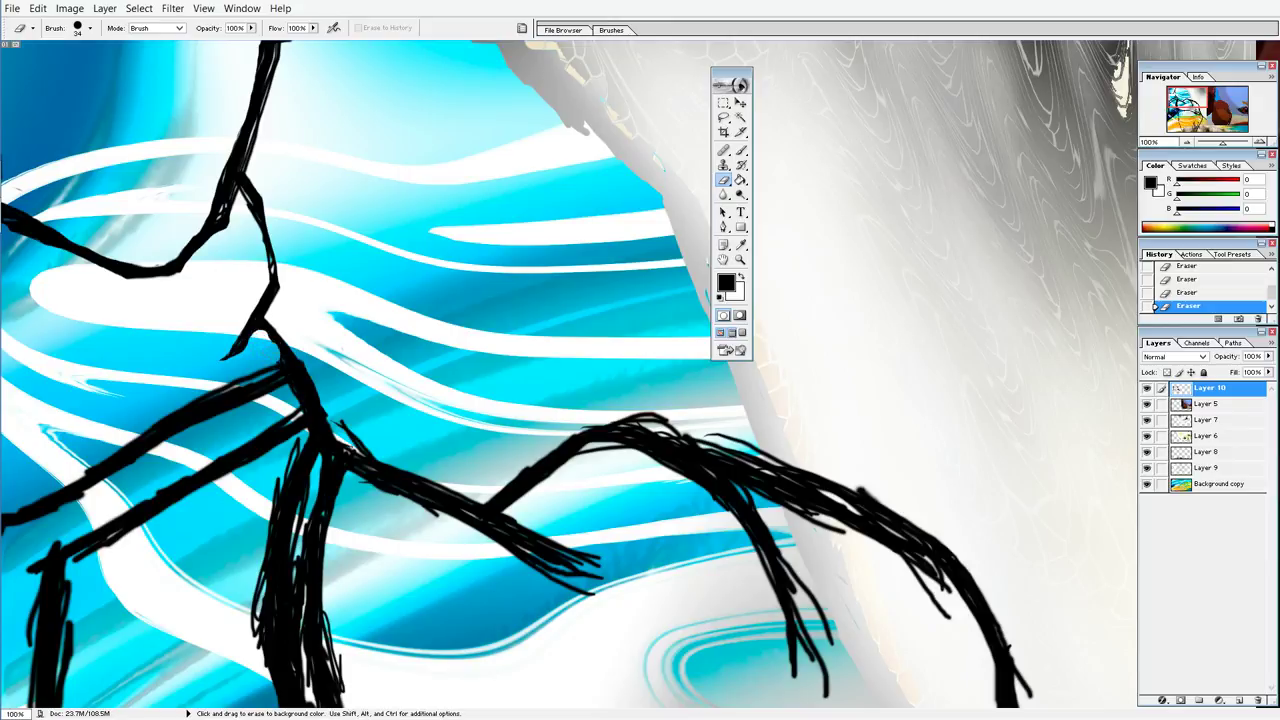
mouse_move(262, 333)
left_mouse_down()
mouse_move(276, 375)
mouse_move(258, 360)
left_mouse_up()
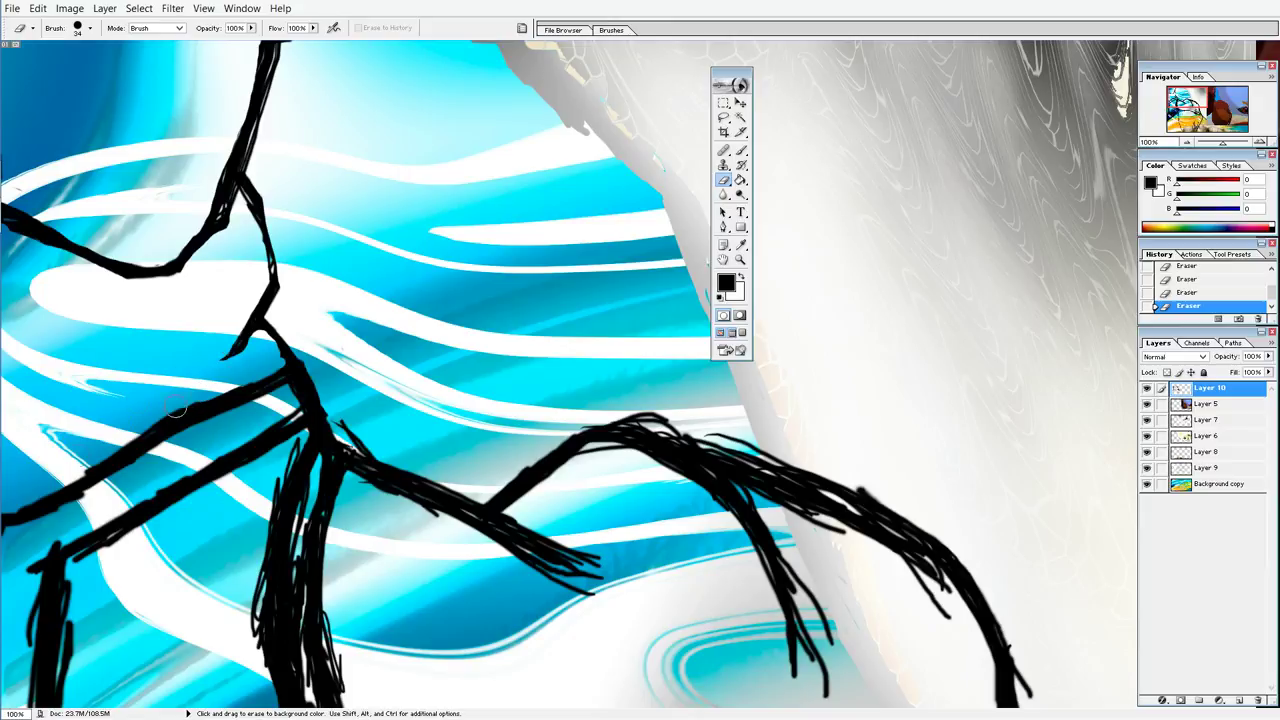
left_click_drag(228, 392, 163, 423)
Step: Thin the long diagonal stroke and tidy the stroke edges around the central junction
left_click_drag(62, 477, 118, 442)
mouse_move(105, 455)
left_mouse_down()
mouse_move(10, 500)
mouse_move(8, 528)
left_mouse_up()
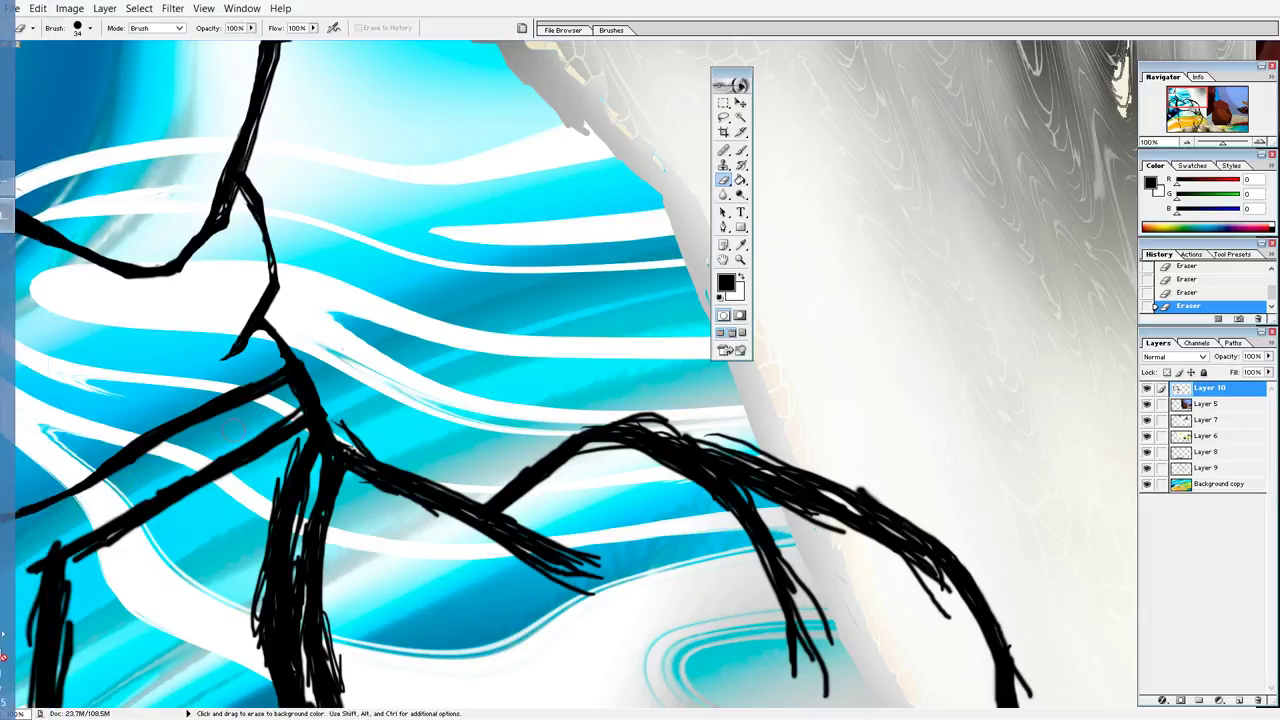
left_click_drag(282, 410, 258, 433)
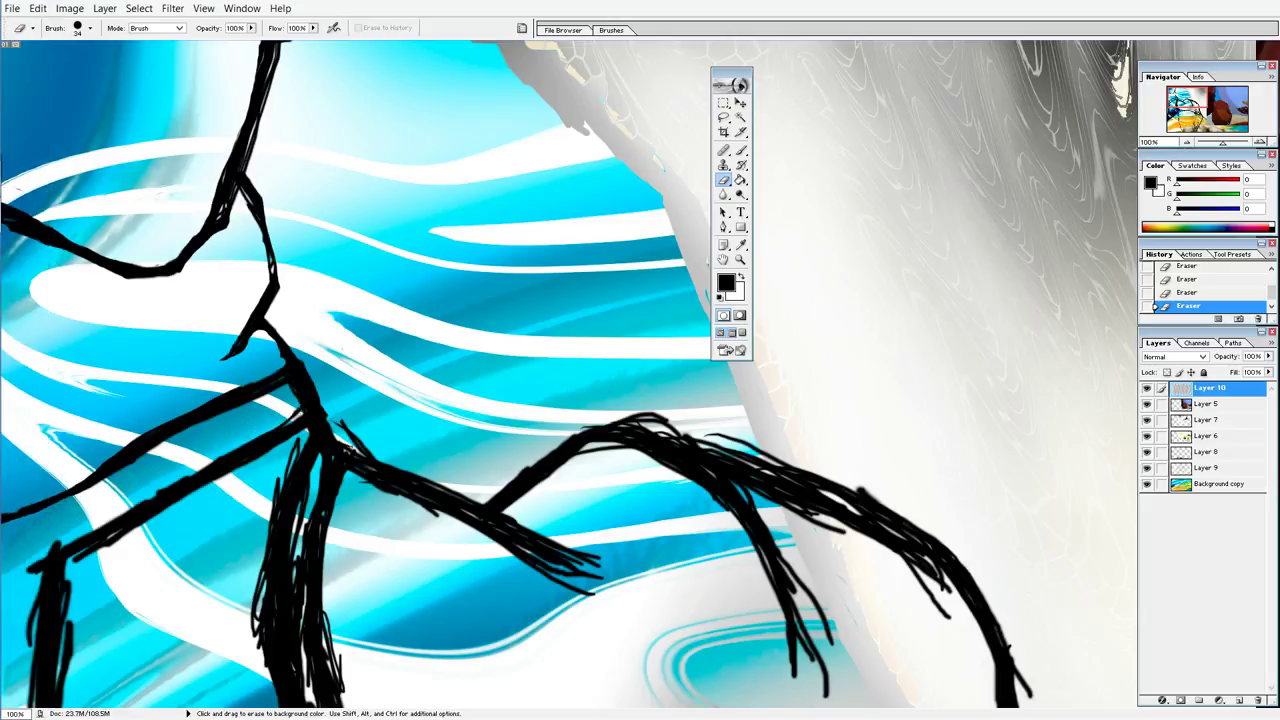
left_click_drag(301, 413, 280, 426)
left_click_drag(88, 492, 173, 437)
mouse_move(247, 402)
left_mouse_down()
mouse_move(288, 381)
mouse_move(295, 393)
left_mouse_up()
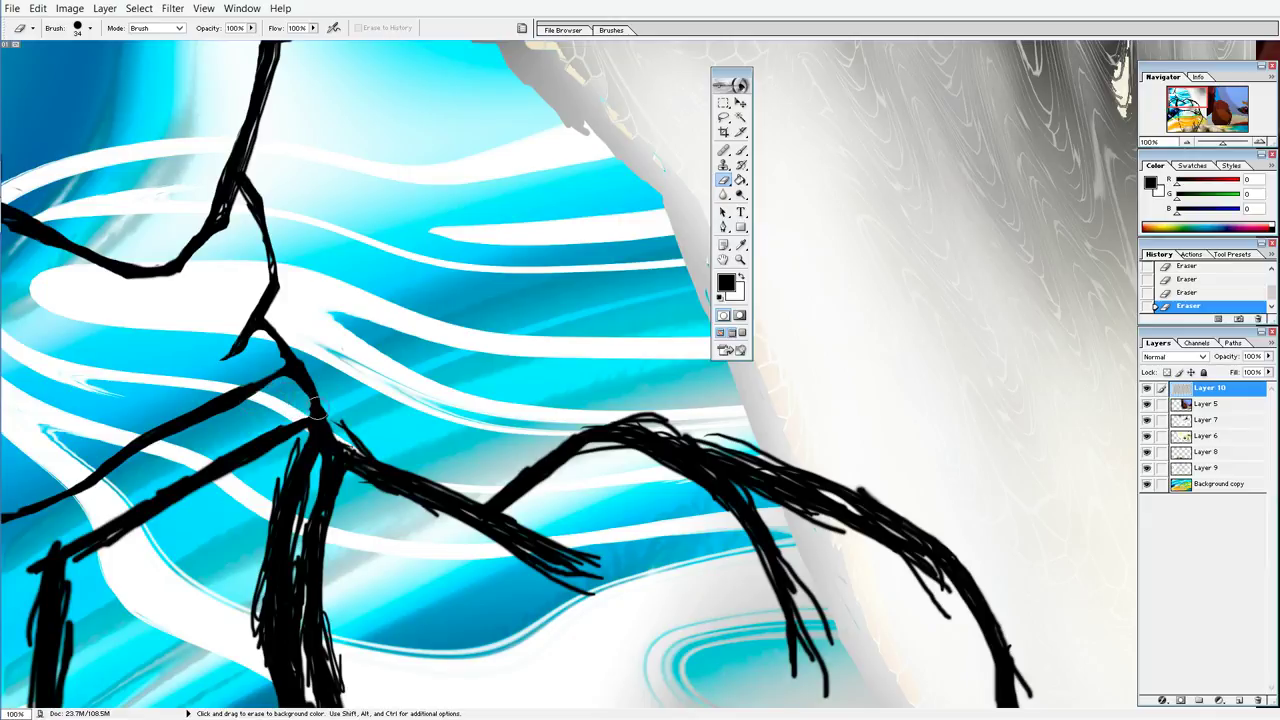
left_click_drag(345, 415, 364, 436)
Step: Thin the left stroke below the junction and erase a gap between the two lower strokes
left_click_drag(340, 393, 237, 570)
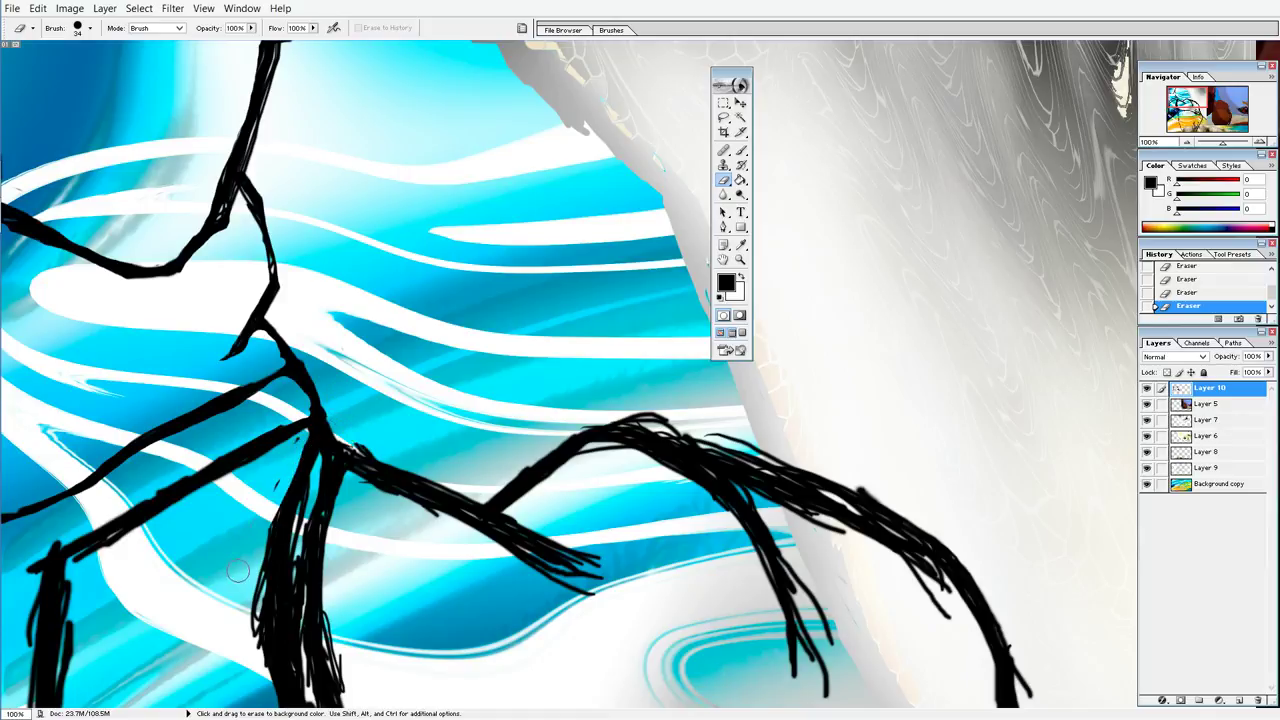
left_click_drag(262, 505, 250, 595)
left_click_drag(285, 490, 248, 635)
left_click_drag(325, 463, 312, 515)
left_click_drag(320, 469, 306, 545)
left_click_drag(305, 490, 300, 540)
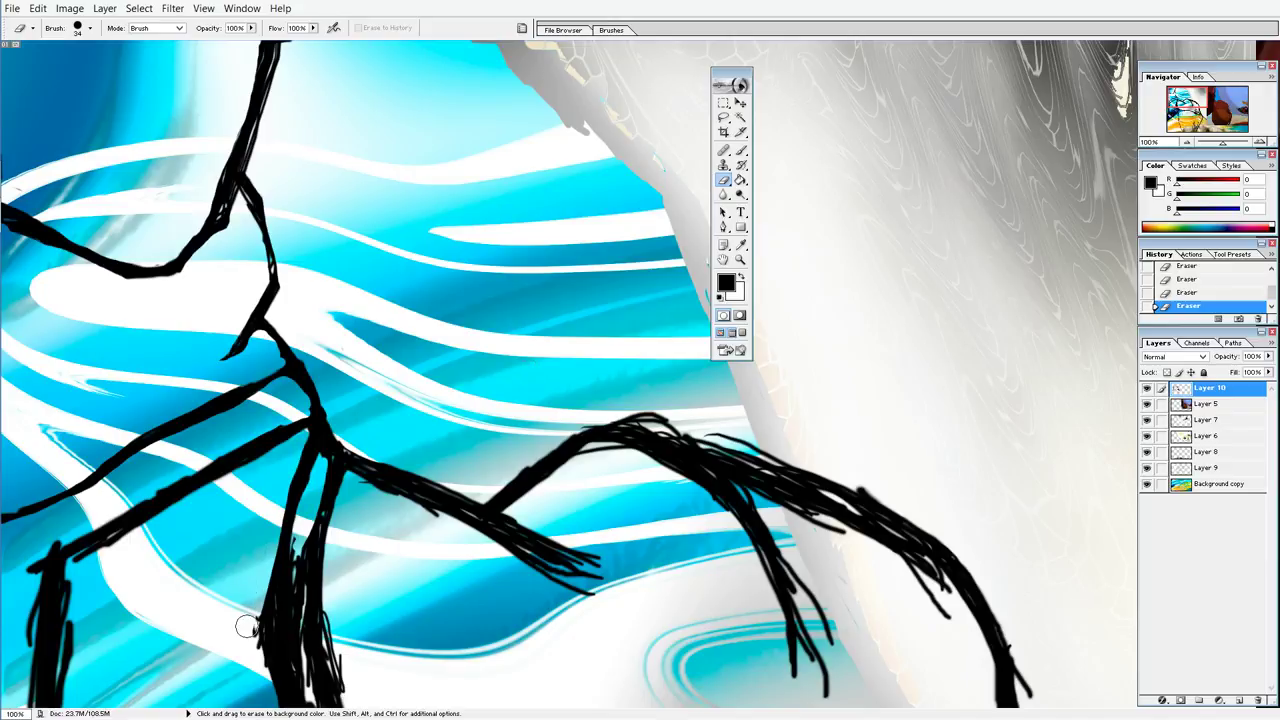
key("space")
mouse_move(366, 470)
left_mouse_down()
mouse_move(396, 310)
mouse_move(380, 337)
left_mouse_up()
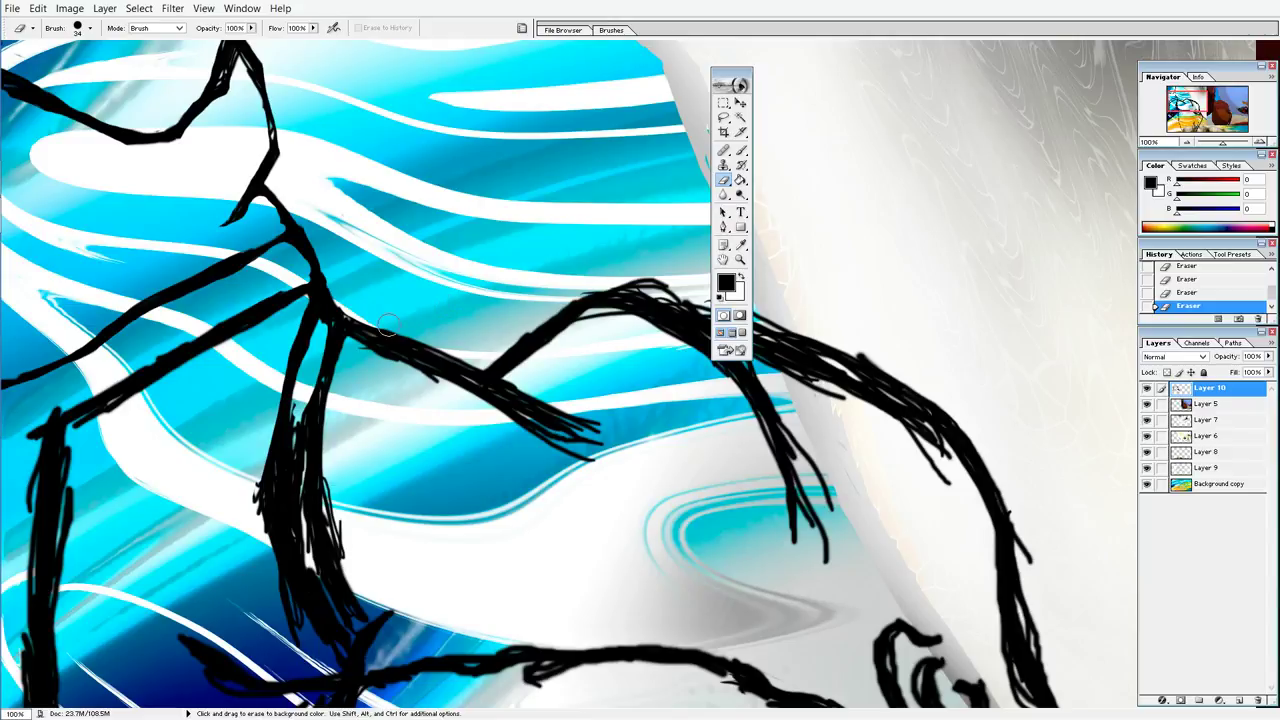
Step: Erase stray hairline strokes below the diagonal and trim the arching and branching strokes
left_click_drag(571, 471, 573, 440)
left_click_drag(362, 344, 586, 471)
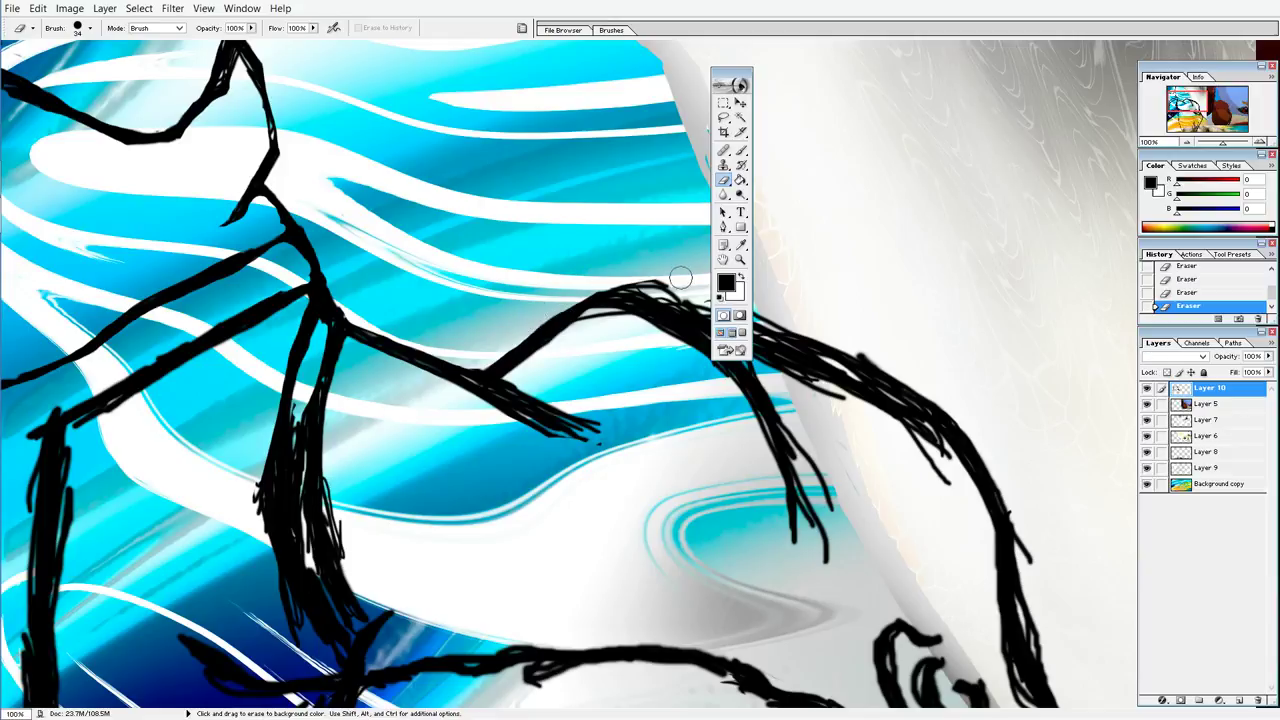
left_click_drag(580, 292, 666, 284)
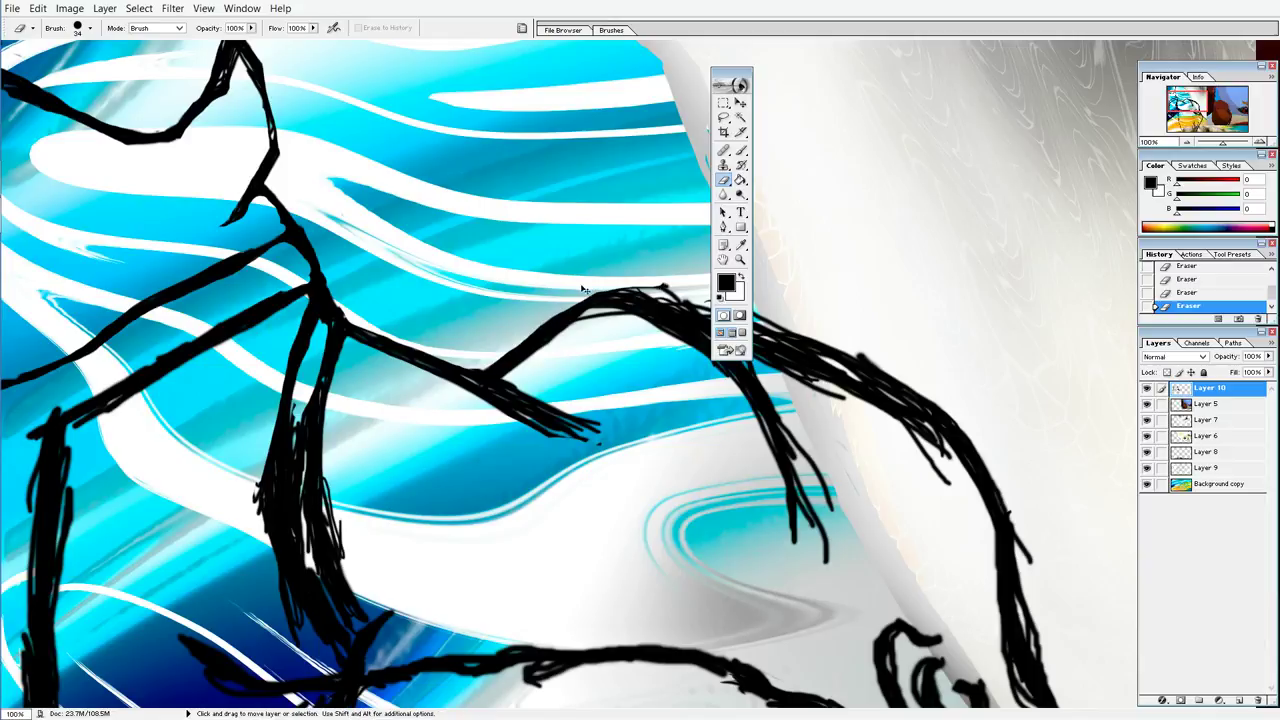
left_click_drag(572, 292, 672, 292)
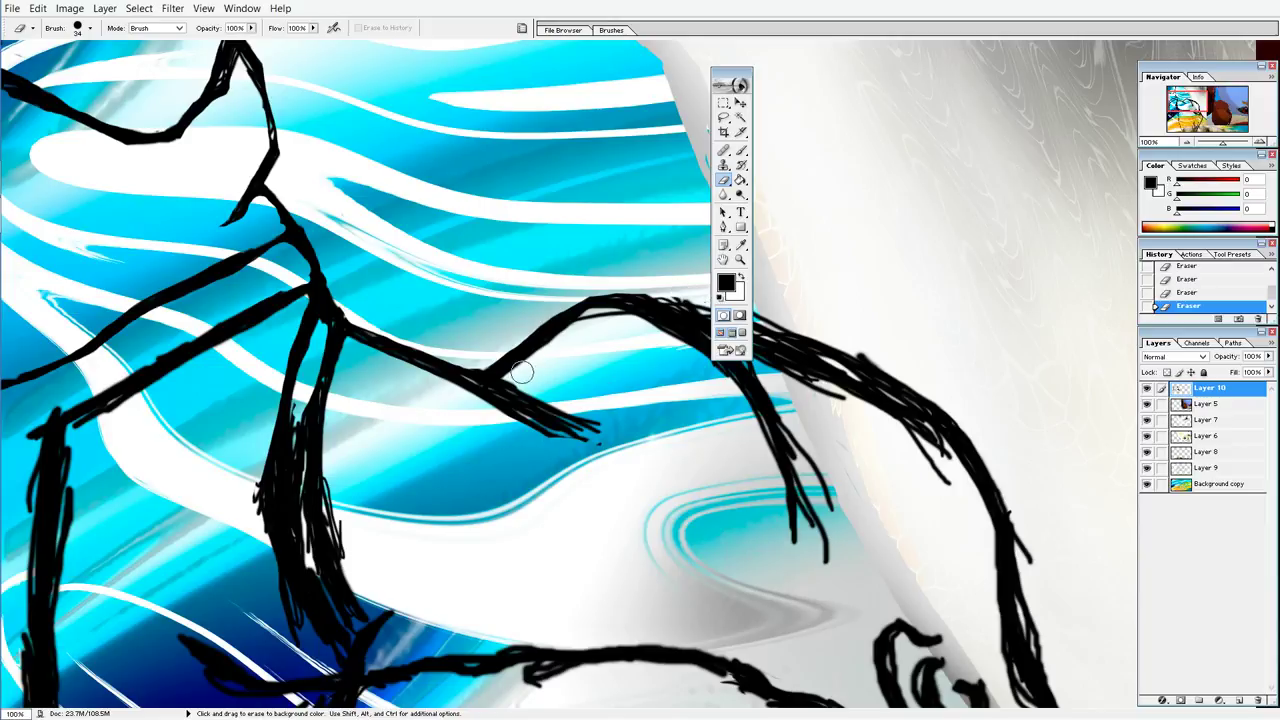
mouse_move(503, 387)
left_mouse_down()
mouse_move(588, 432)
mouse_move(547, 388)
left_mouse_up()
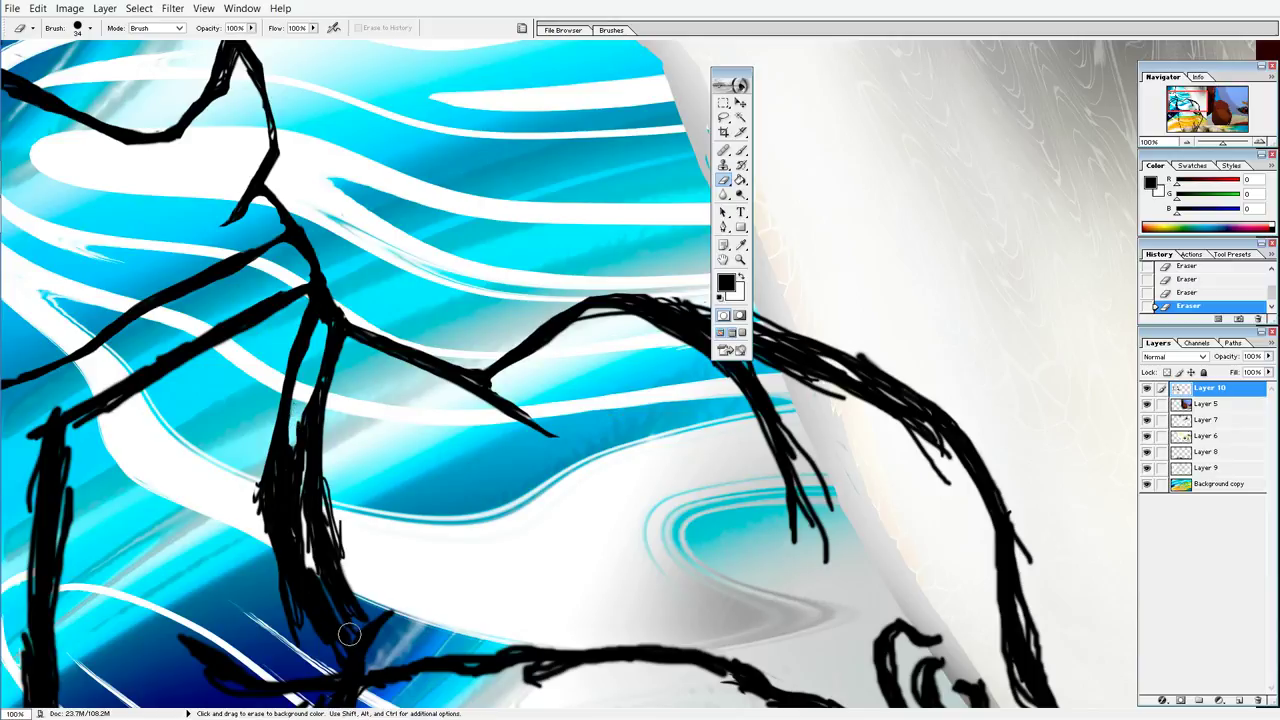
Step: Erase stray scribbles along the lower-left branch strokes and the right branch's left edge
mouse_move(350, 627)
left_mouse_down()
mouse_move(300, 586)
mouse_move(318, 586)
left_mouse_up()
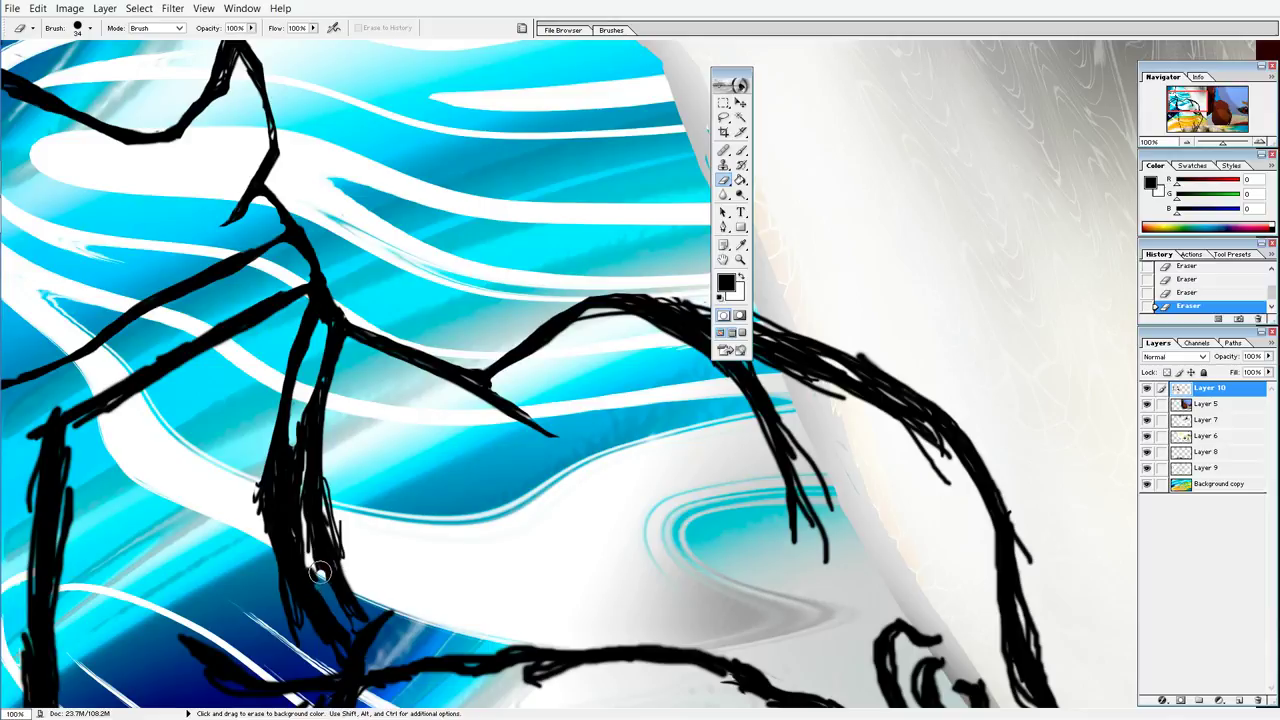
left_click_drag(320, 585, 318, 572)
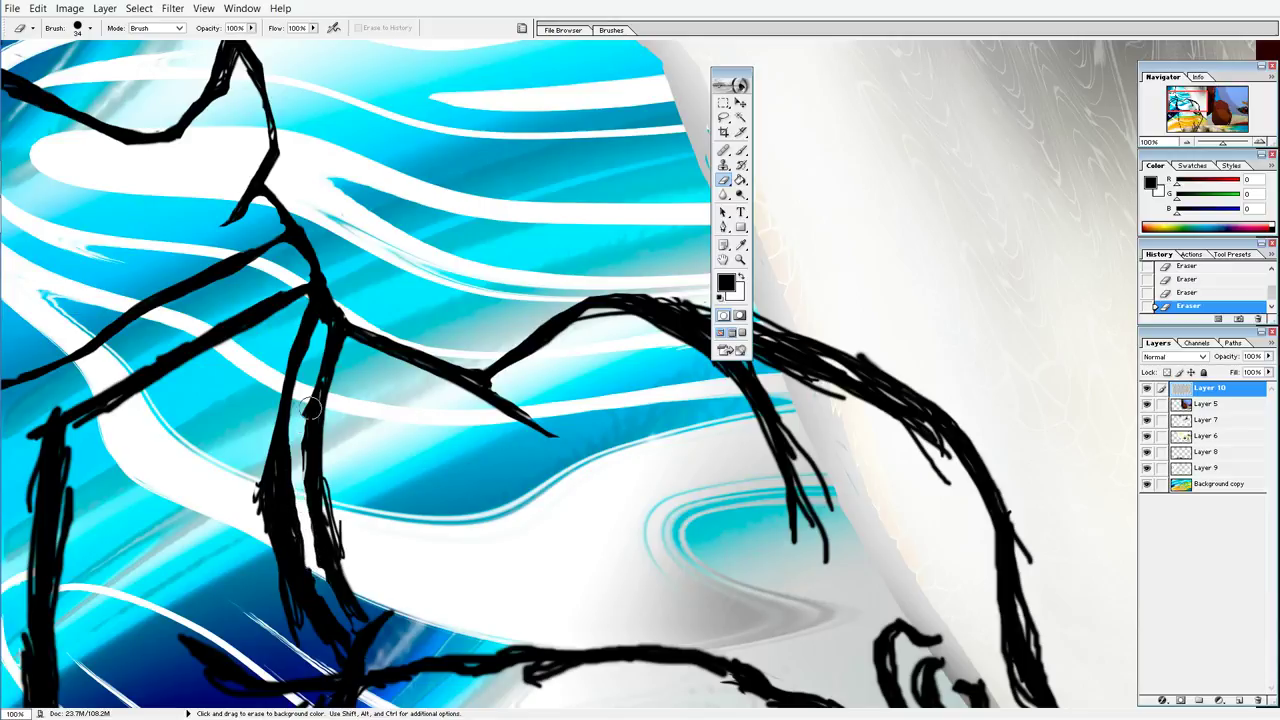
mouse_move(300, 413)
left_mouse_down()
mouse_move(290, 470)
mouse_move(332, 620)
left_mouse_up()
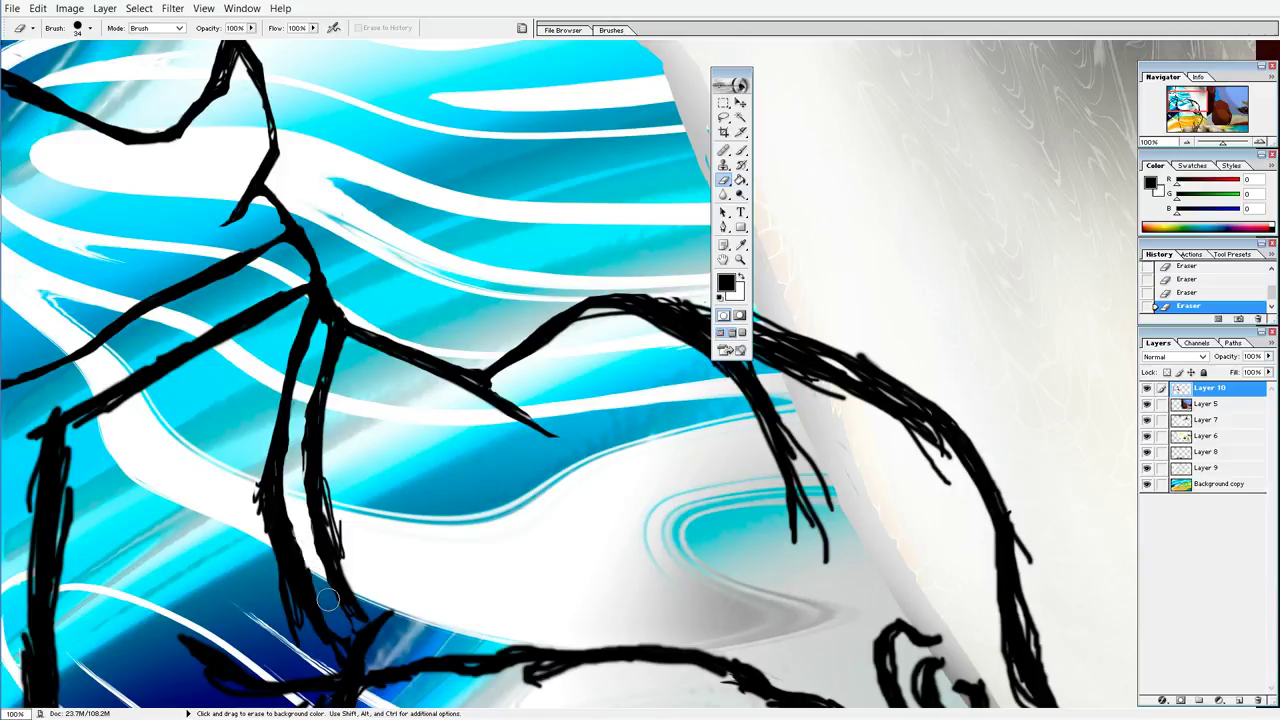
left_click_drag(307, 535, 304, 392)
mouse_move(295, 442)
left_mouse_down()
mouse_move(288, 505)
mouse_move(317, 640)
left_mouse_up()
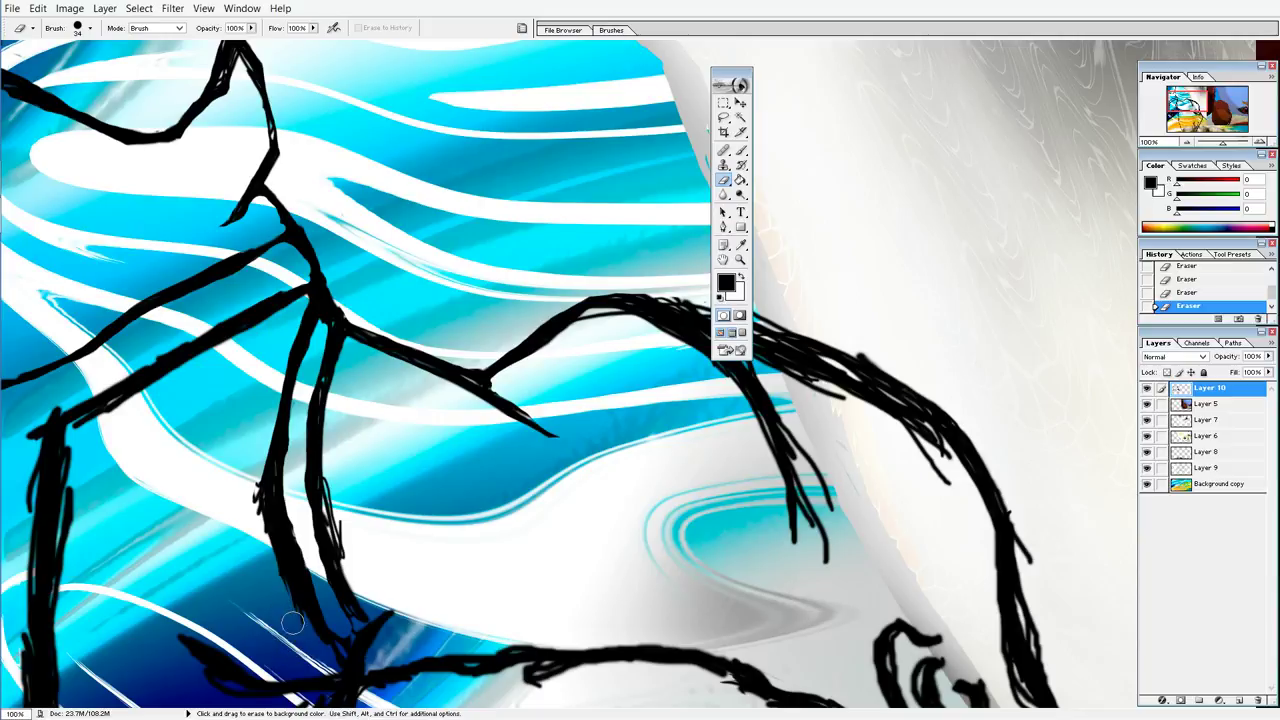
left_click_drag(288, 588, 252, 474)
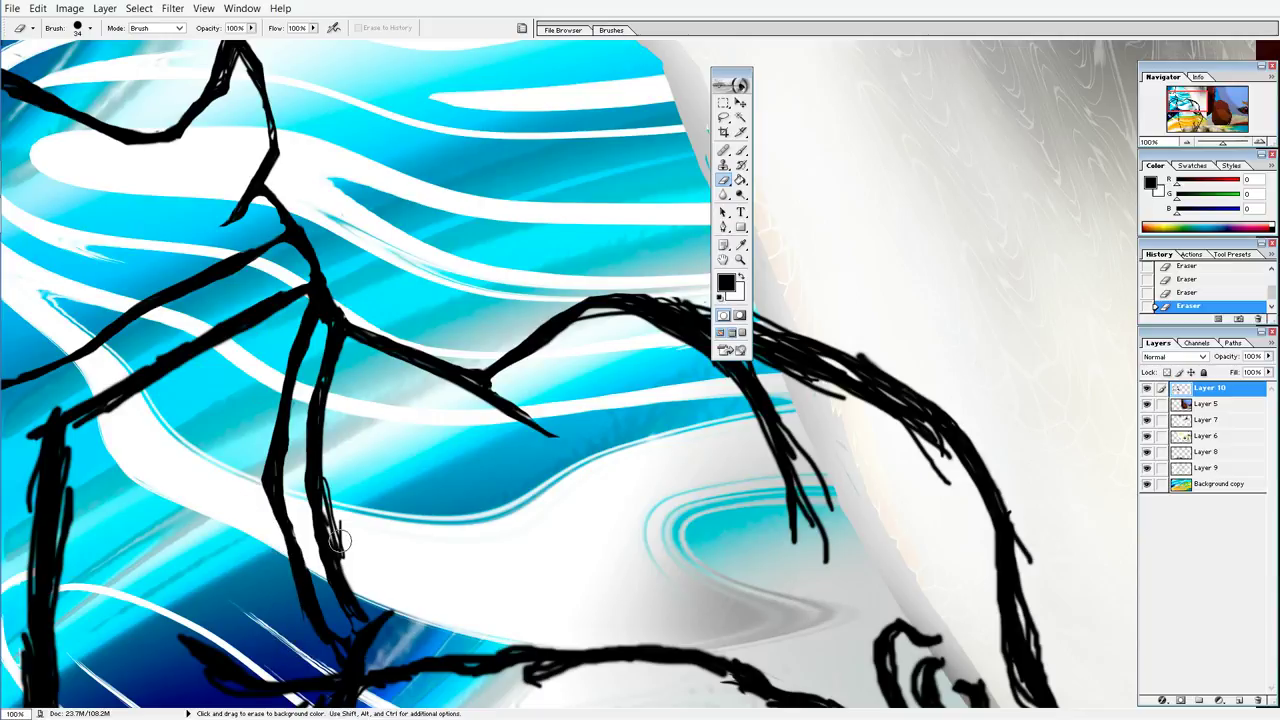
mouse_move(353, 565)
left_mouse_down()
mouse_move(329, 479)
mouse_move(363, 591)
left_mouse_up()
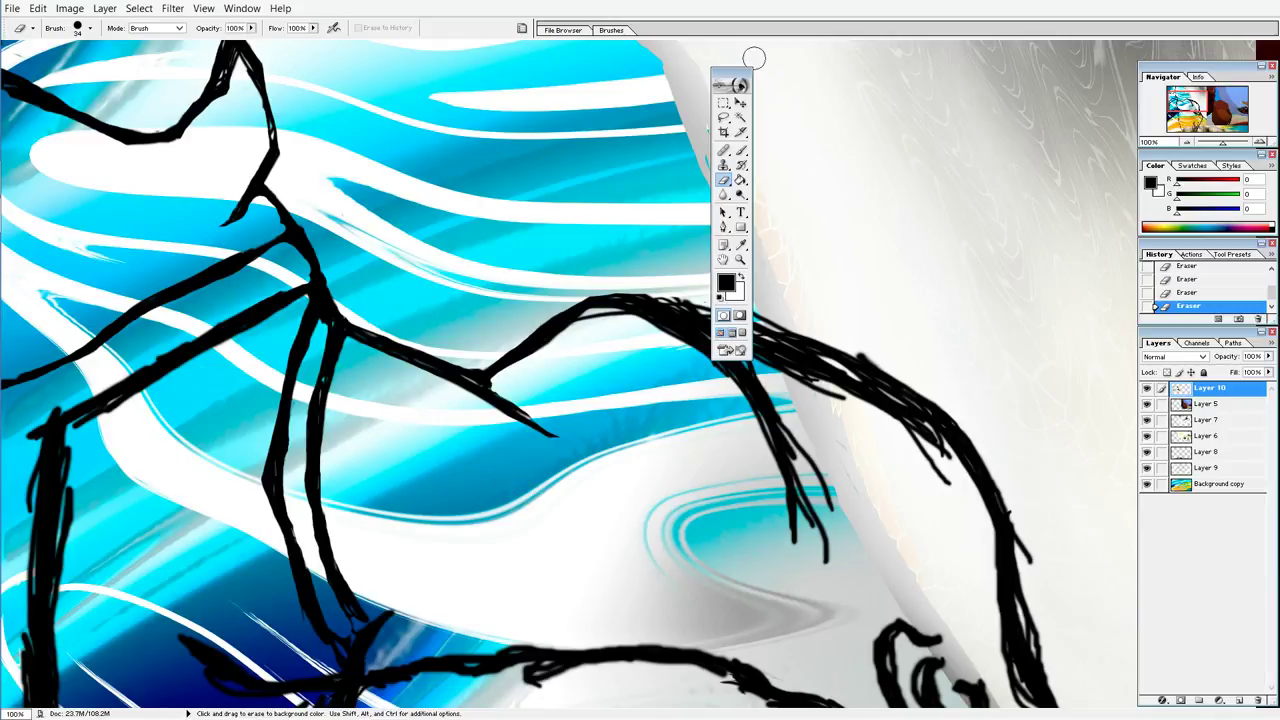
left_click_drag(731, 75, 457, 69)
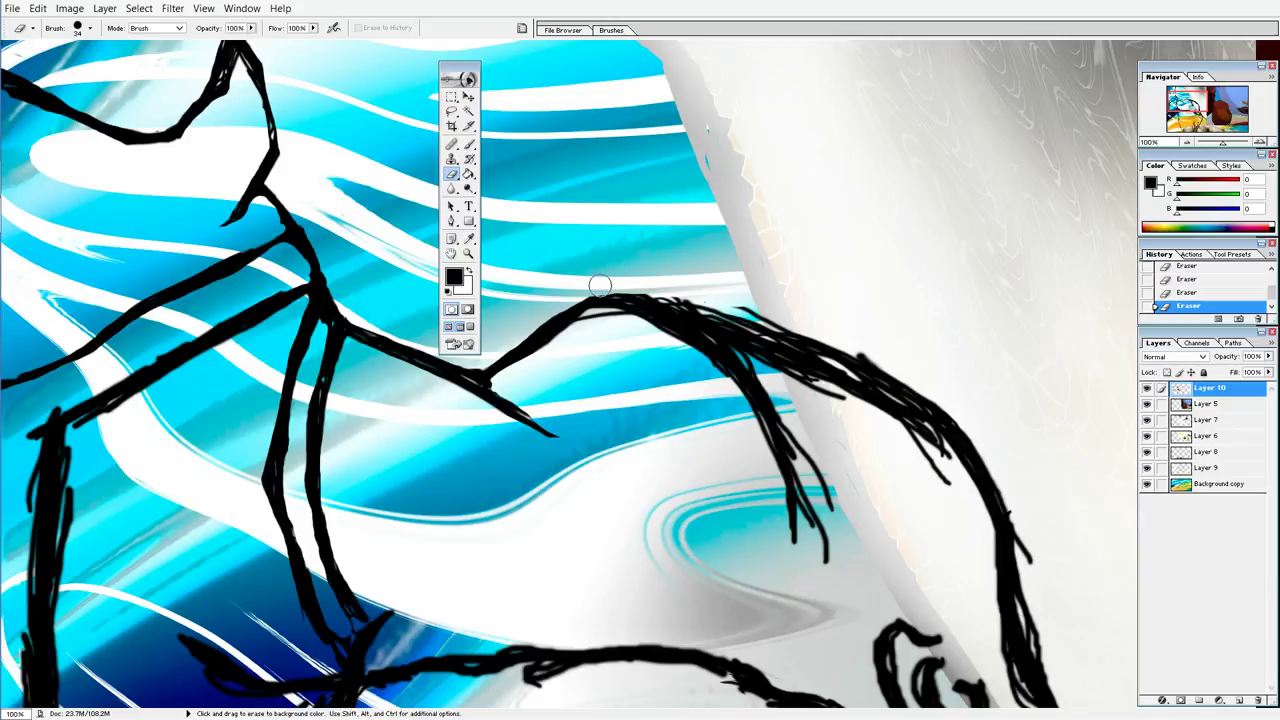
left_click_drag(605, 287, 766, 340)
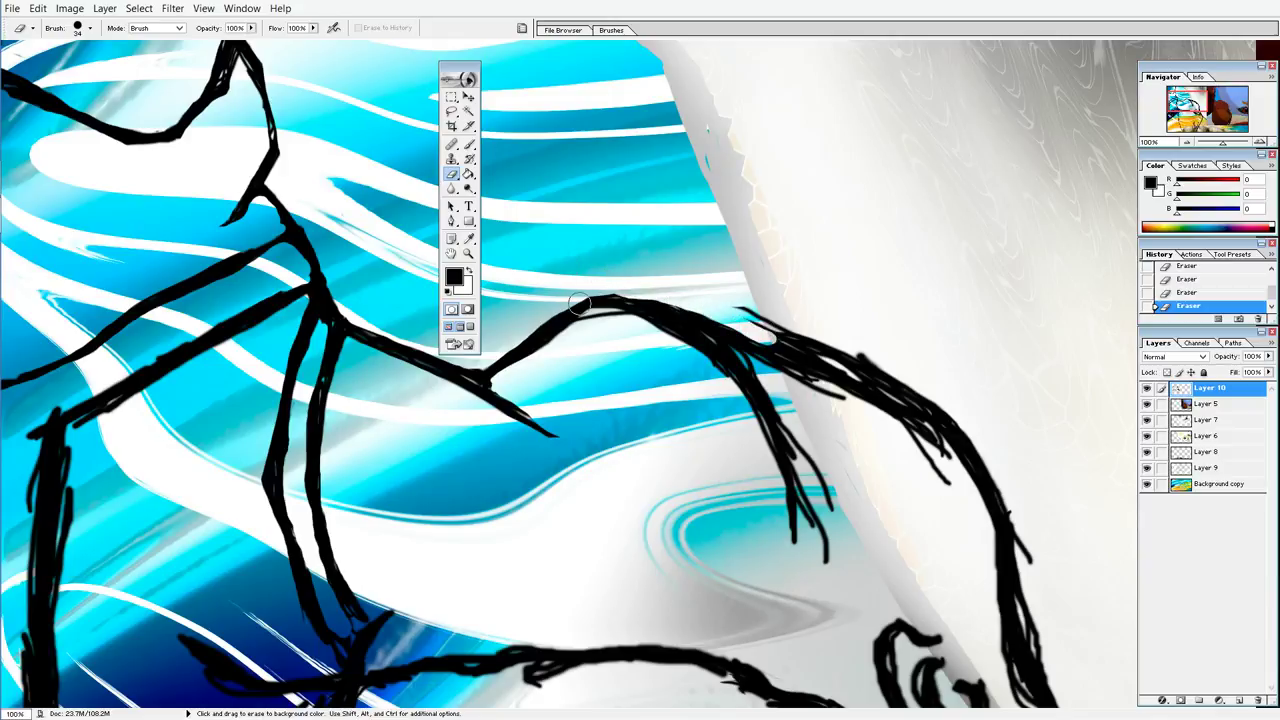
left_click_drag(580, 303, 653, 289)
mouse_move(800, 337)
left_mouse_down()
mouse_move(750, 314)
mouse_move(808, 327)
mouse_move(850, 385)
left_mouse_up()
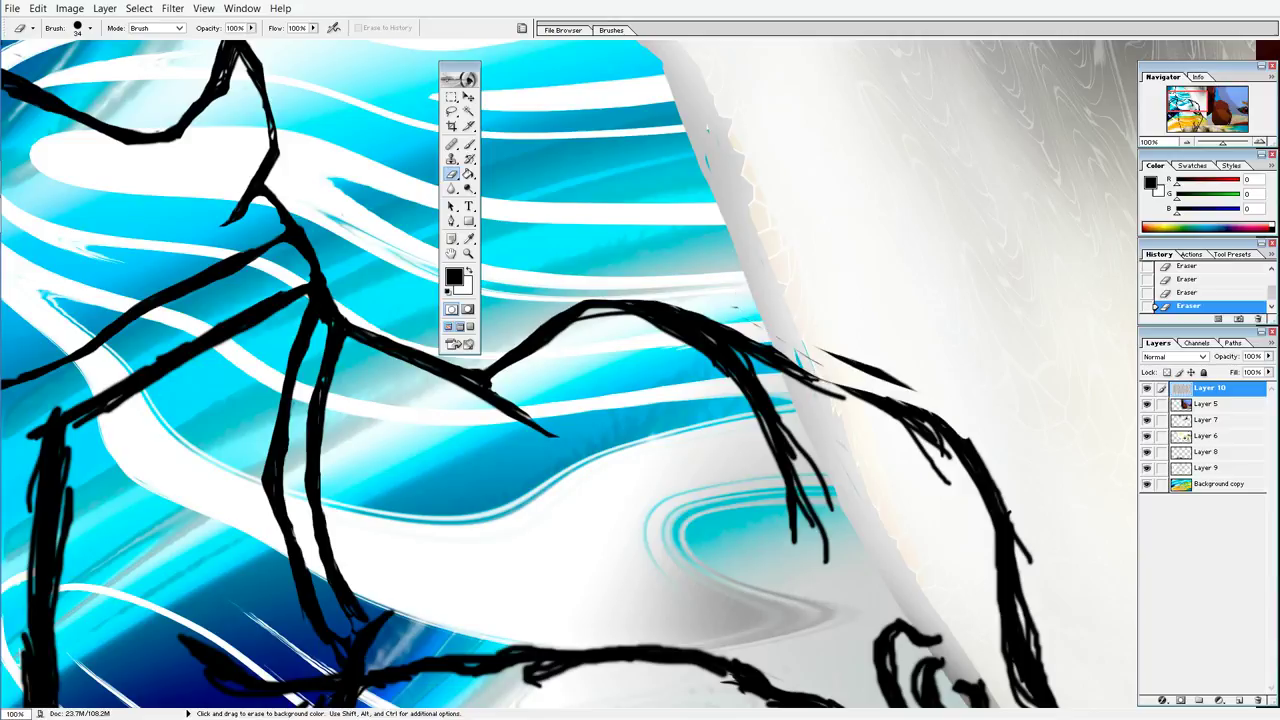
mouse_move(720, 305)
left_mouse_down()
mouse_move(780, 350)
mouse_move(730, 299)
left_mouse_up()
left_click_drag(835, 355, 814, 349)
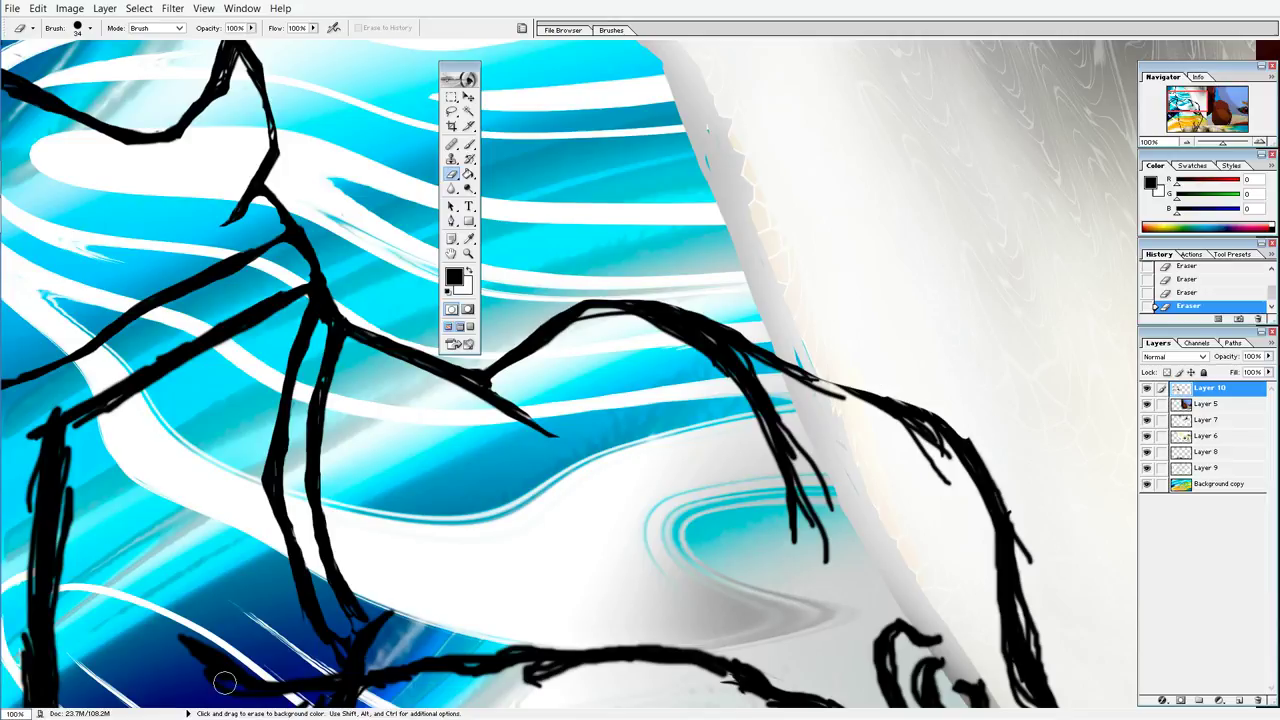
key("ctrl+alt+z")
key("ctrl+alt+z")
key("ctrl+alt+z")
key("ctrl+alt+z")
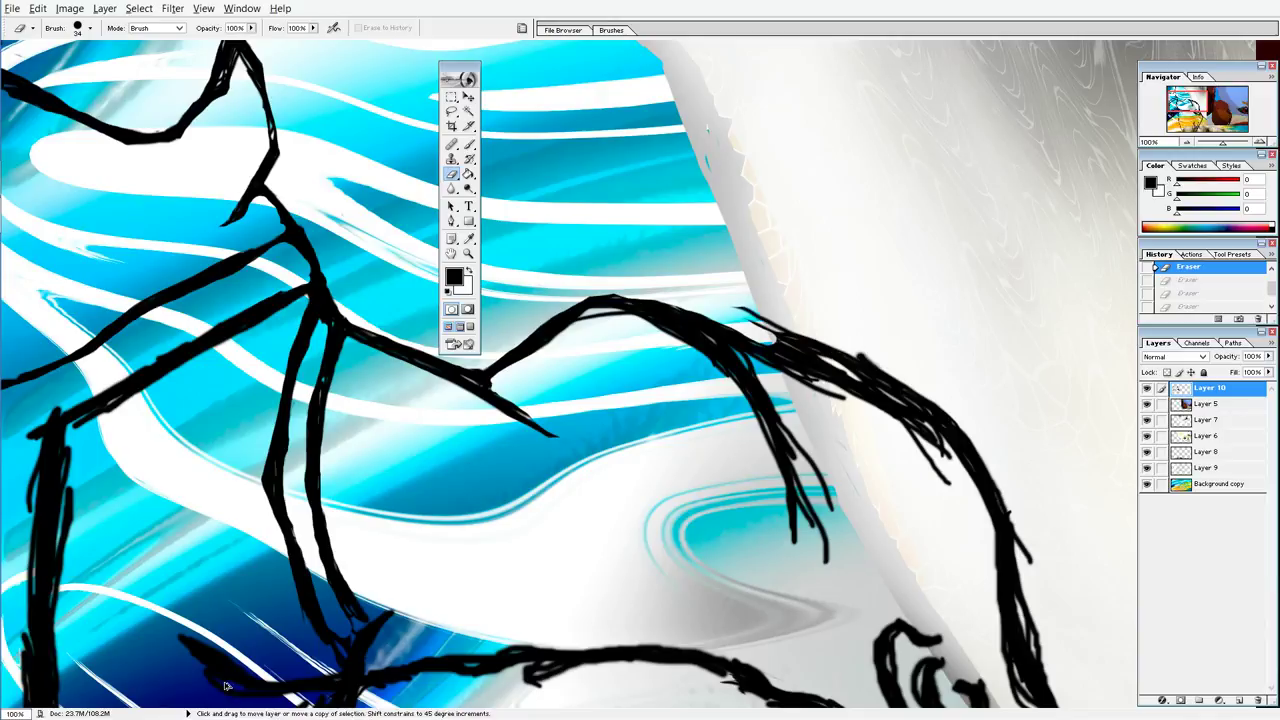
key("ctrl+alt+z")
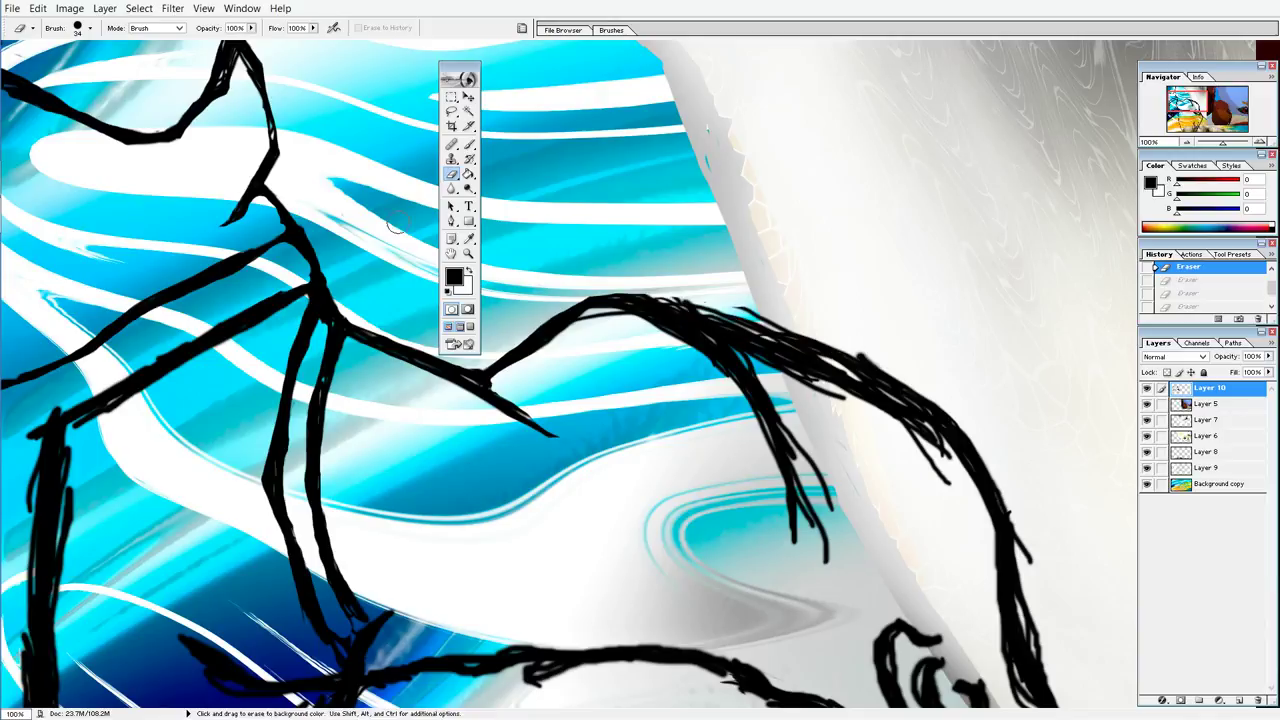
left_click(469, 144)
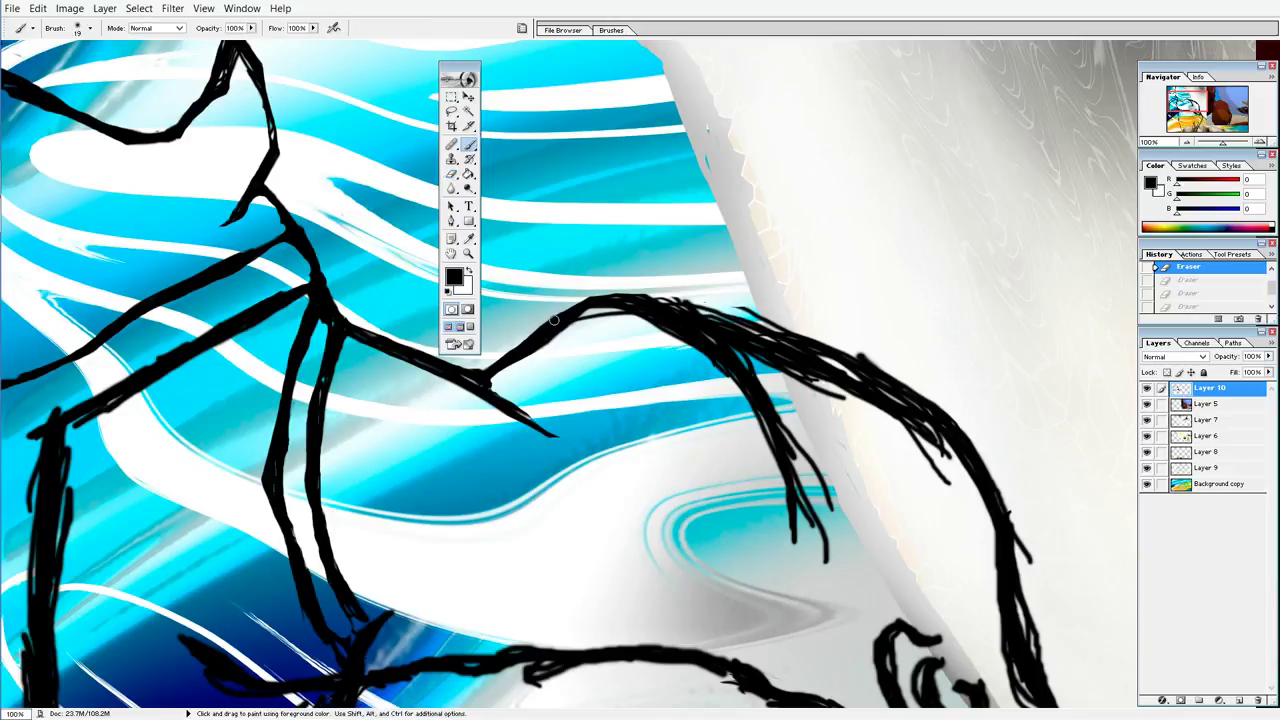
Step: Thicken the top of the arching black line with several overlapping brush strokes
left_click_drag(664, 308, 603, 294)
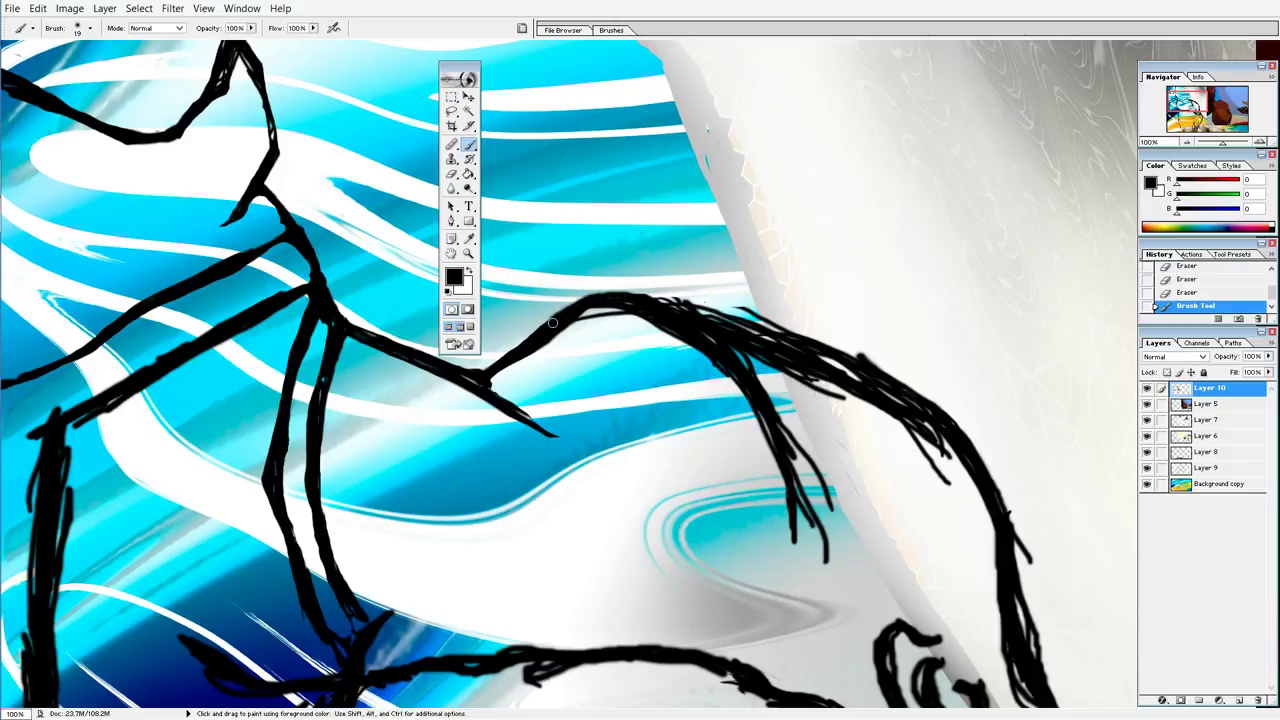
left_click_drag(606, 293, 715, 330)
mouse_move(650, 301)
left_mouse_down()
mouse_move(638, 297)
mouse_move(726, 318)
mouse_move(626, 293)
mouse_move(730, 314)
left_mouse_up()
left_click_drag(630, 292, 748, 316)
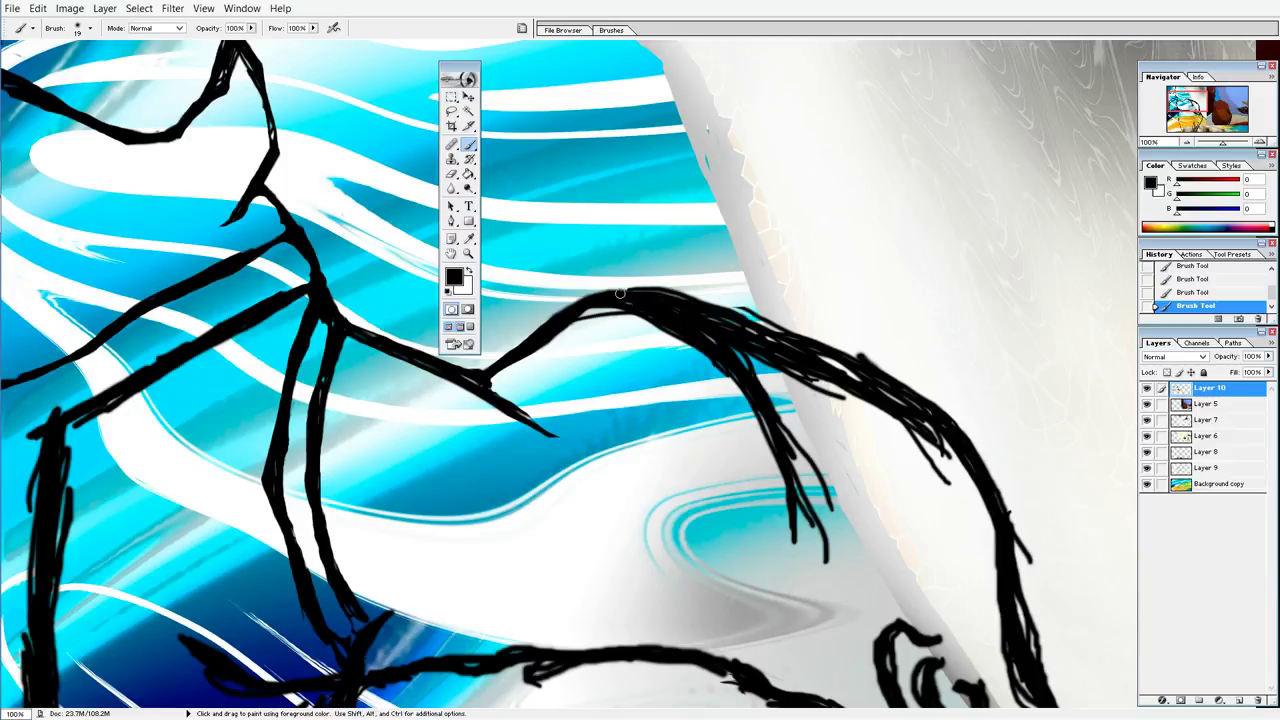
left_click_drag(670, 290, 896, 376)
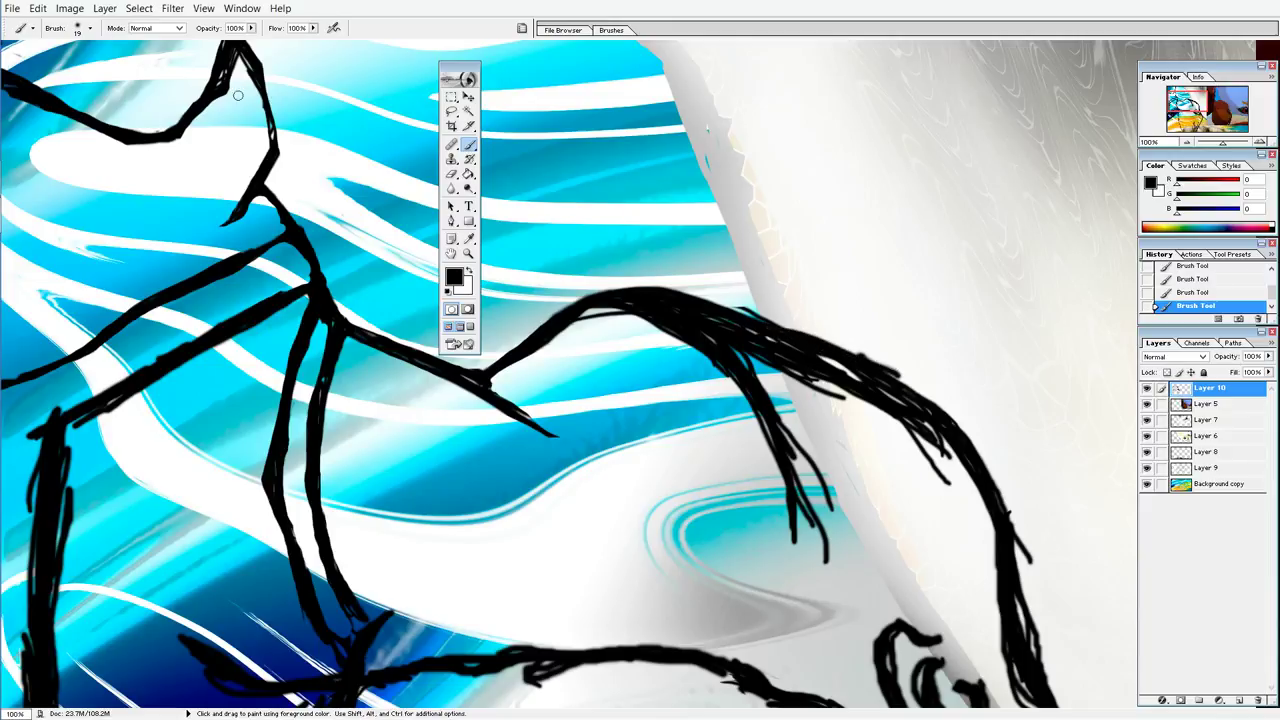
Step: Thin the hair strands hanging down the right side with 34 px eraser passes
left_click(452, 174)
mouse_move(791, 485)
left_mouse_down()
mouse_move(823, 568)
mouse_move(812, 460)
mouse_move(828, 505)
mouse_move(820, 497)
left_mouse_up()
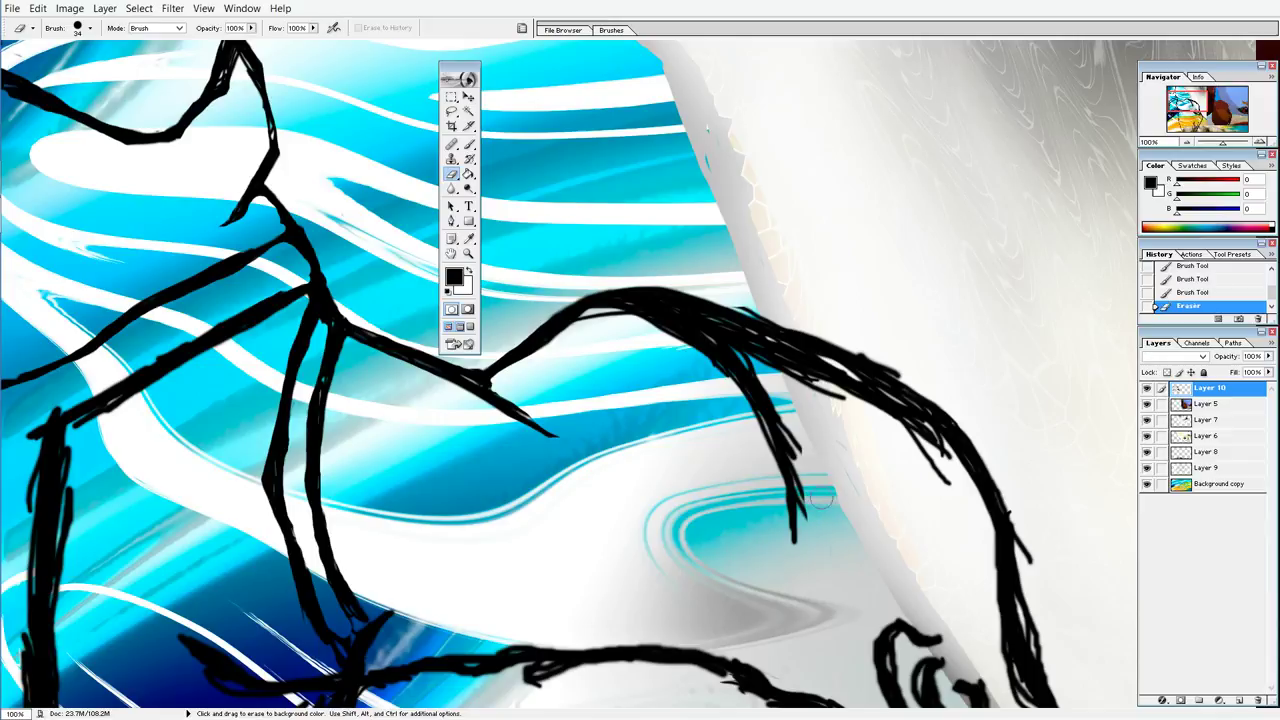
left_click_drag(789, 426, 800, 508)
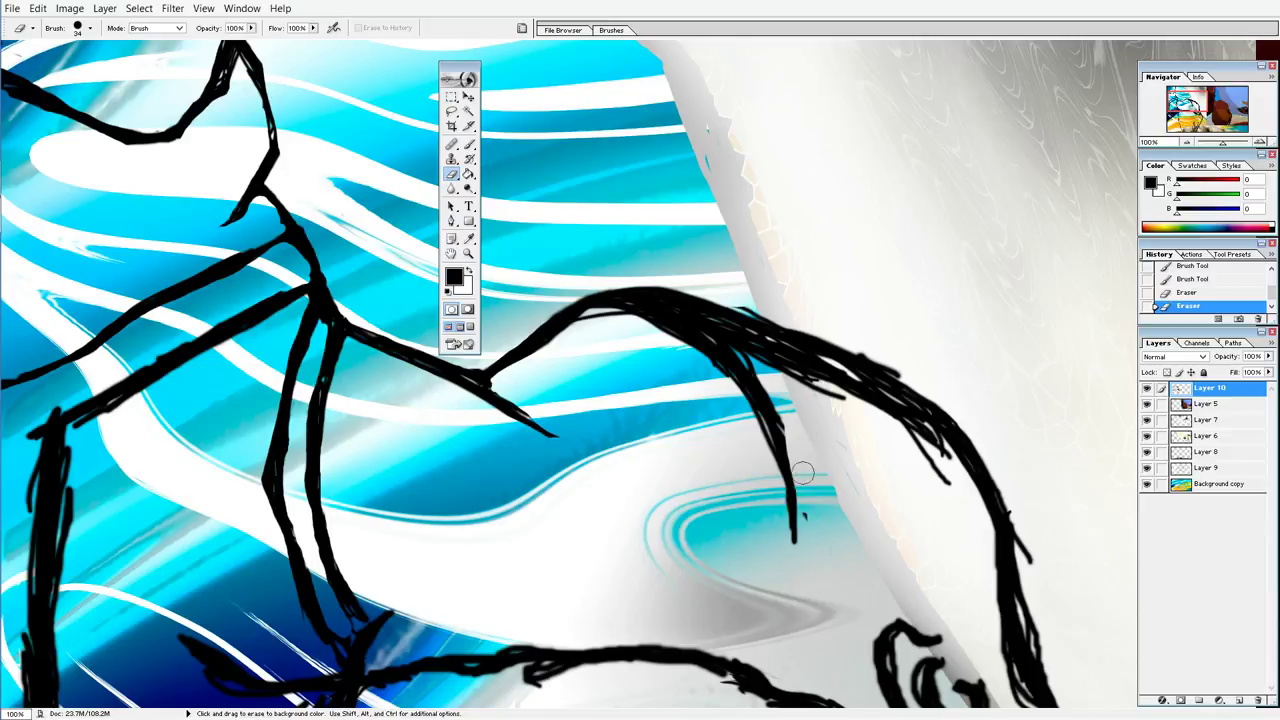
left_click(805, 528)
mouse_move(755, 333)
left_mouse_down()
mouse_move(679, 312)
mouse_move(768, 384)
left_mouse_up()
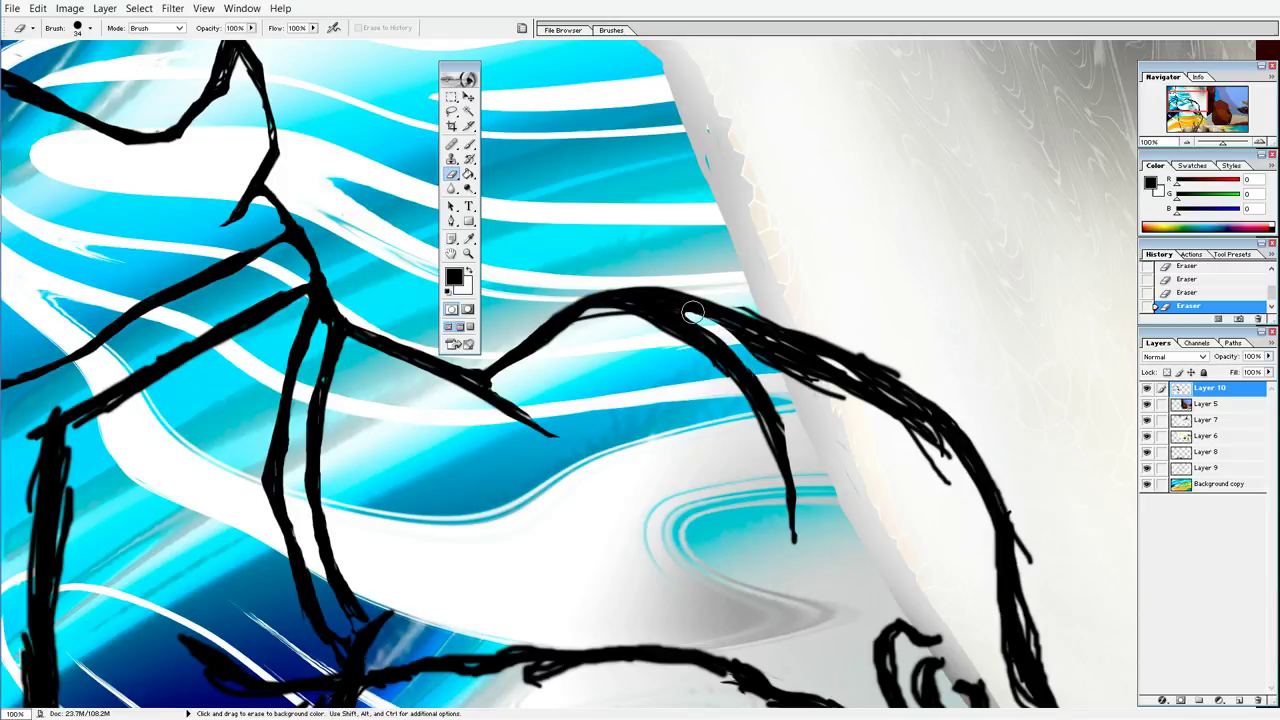
left_click_drag(690, 306, 836, 396)
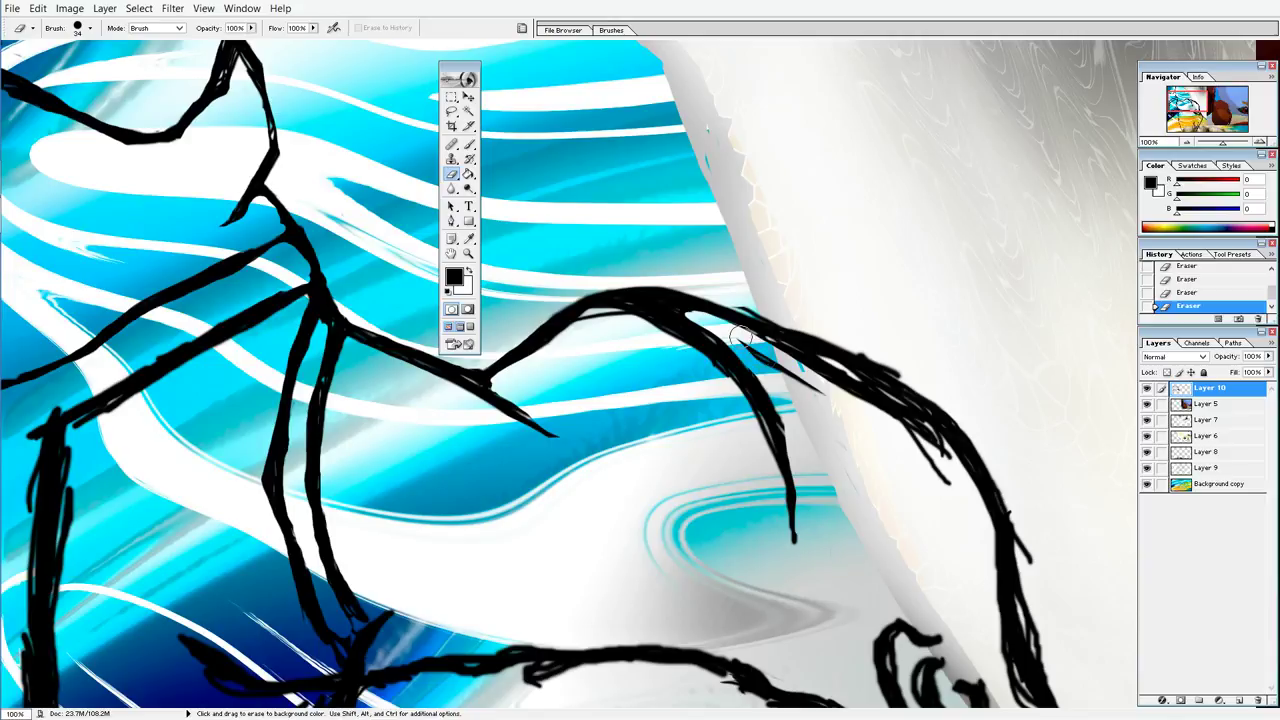
left_click_drag(740, 336, 836, 408)
mouse_move(737, 298)
left_mouse_down()
mouse_move(897, 351)
mouse_move(900, 372)
left_mouse_up()
Step: Erase straight, Shift-constrained bands through the right hair strands
key("shift")
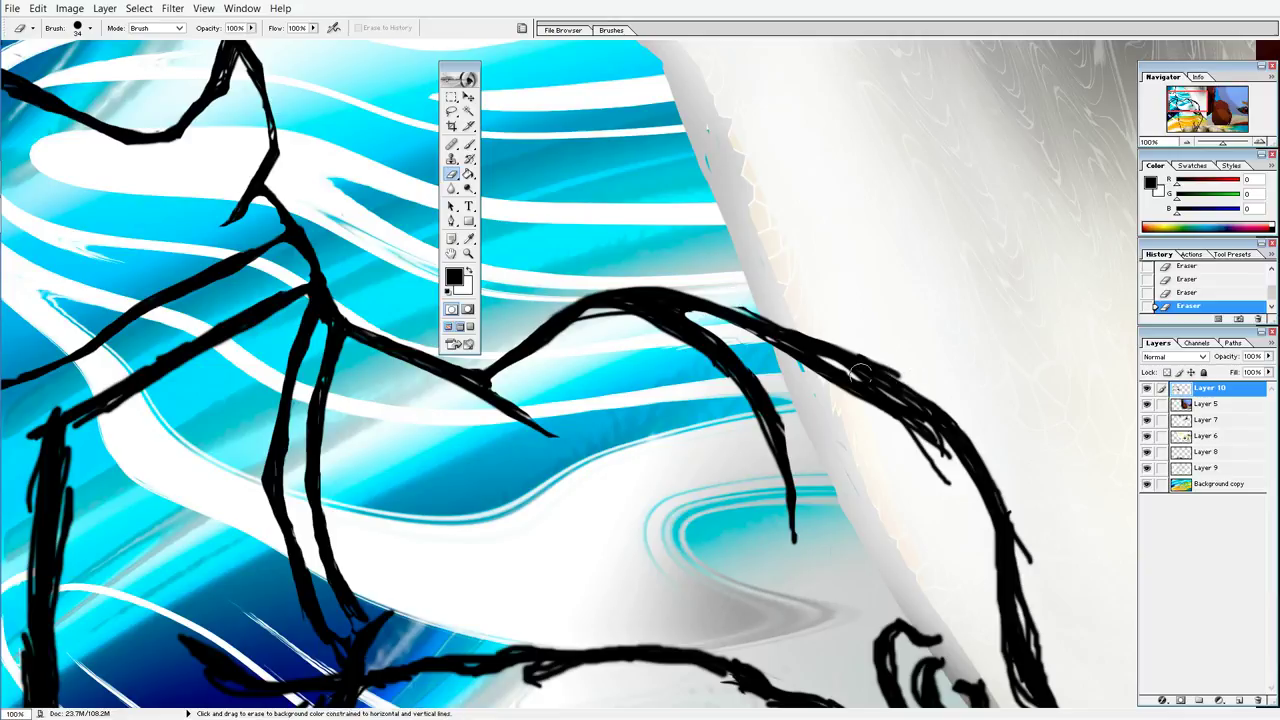
left_click_drag(908, 376, 880, 368)
left_click(825, 335, "shift")
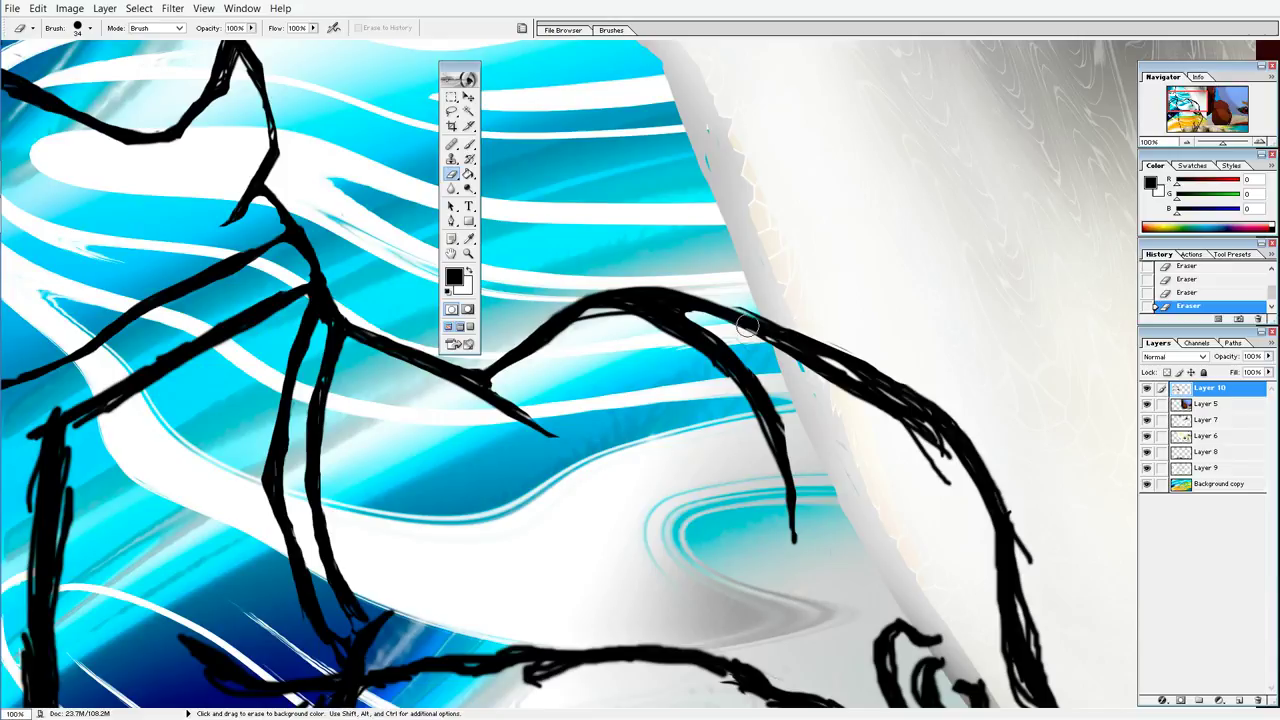
left_click_drag(729, 300, 950, 420)
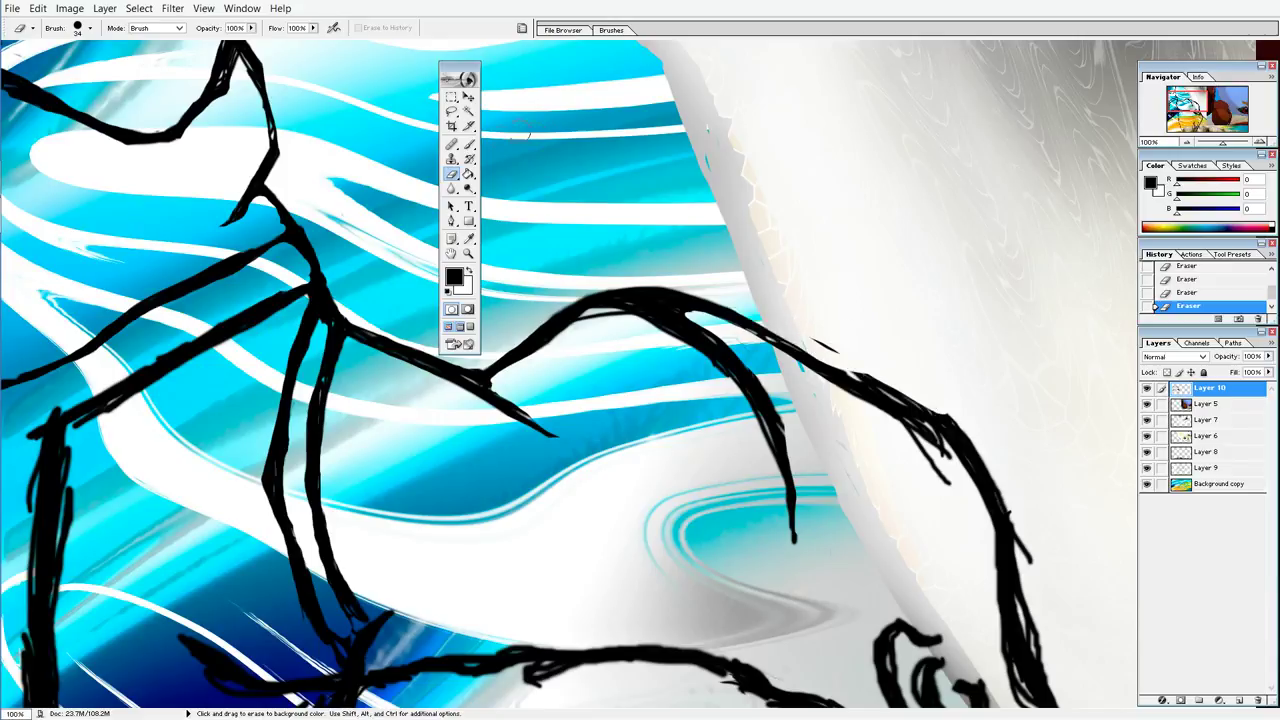
left_click(470, 145)
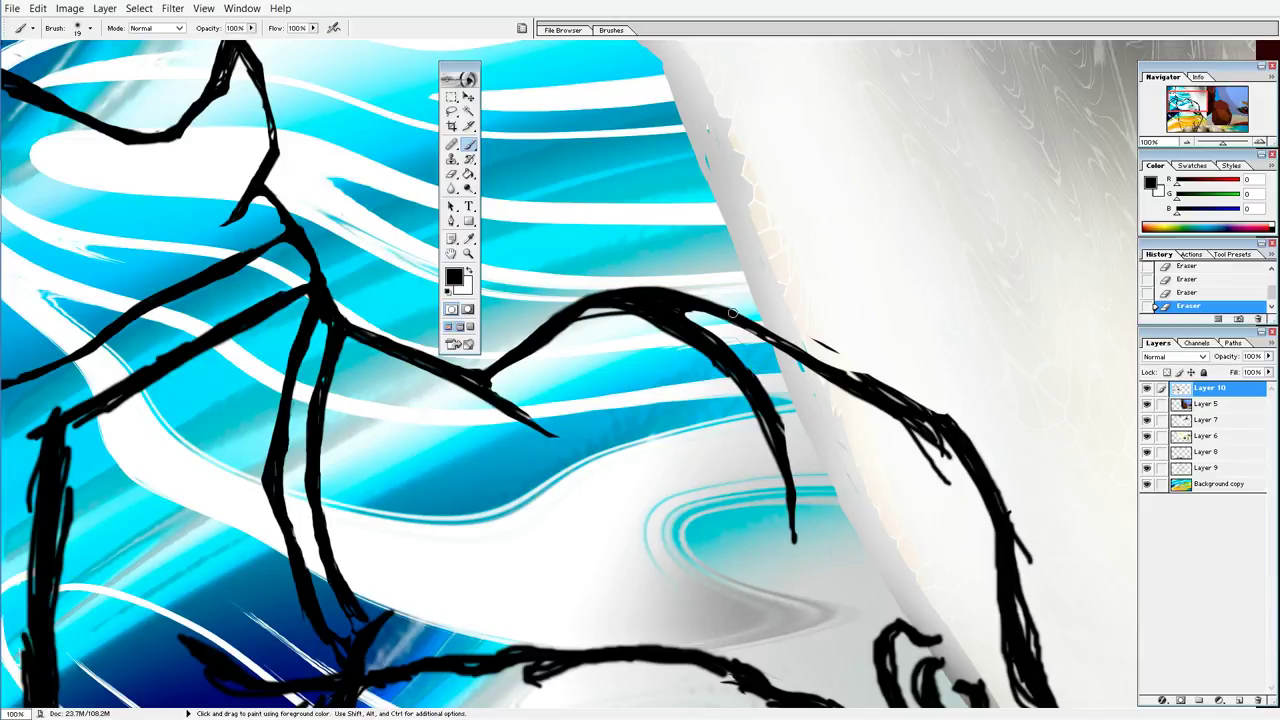
Step: Paint black strokes down the hair strands, undo them, and add a small brush dab
left_click_drag(780, 350, 914, 467)
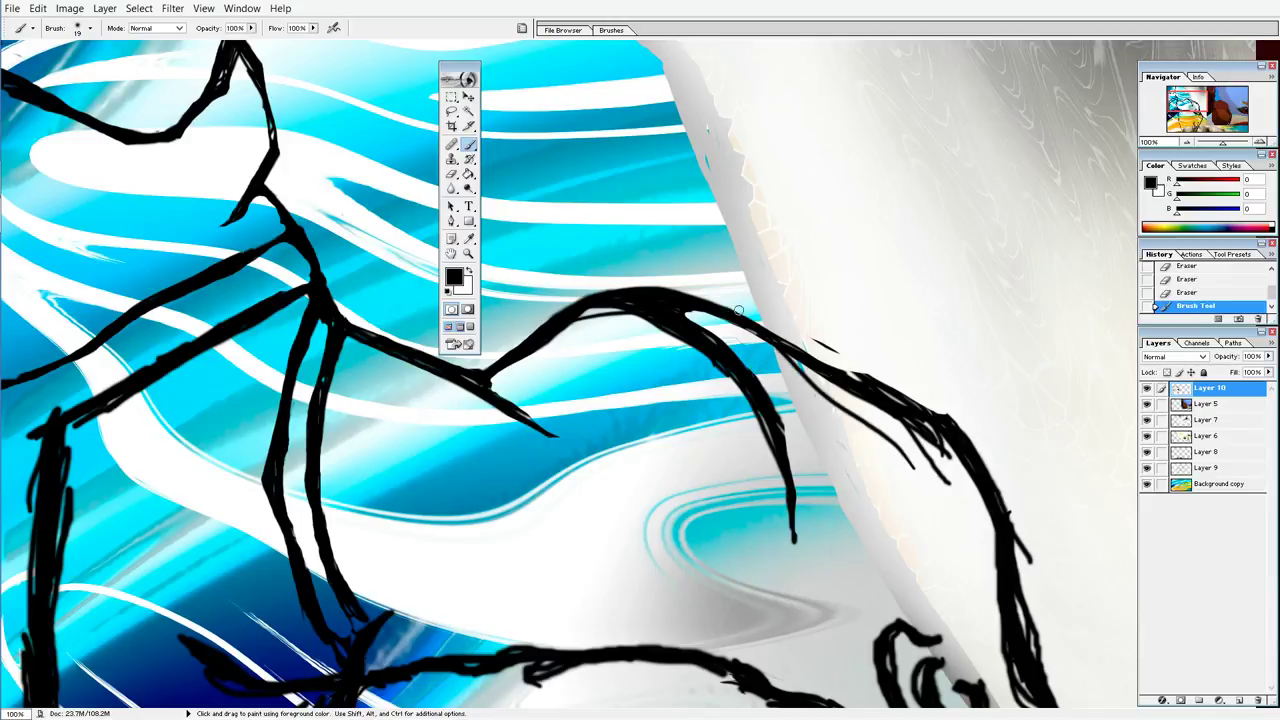
mouse_move(796, 343)
left_mouse_down()
mouse_move(886, 396)
mouse_move(746, 302)
mouse_move(871, 349)
mouse_move(645, 455)
mouse_move(700, 395)
mouse_move(1000, 500)
mouse_move(150, 440)
mouse_move(750, 292)
mouse_move(26, 608)
left_mouse_up()
key("ctrl+alt+z")
key("ctrl+alt+z")
key("ctrl+shift")
key("ctrl+alt+z")
key("ctrl+alt+z")
key("ctrl+alt+z")
key("ctrl+alt+z")
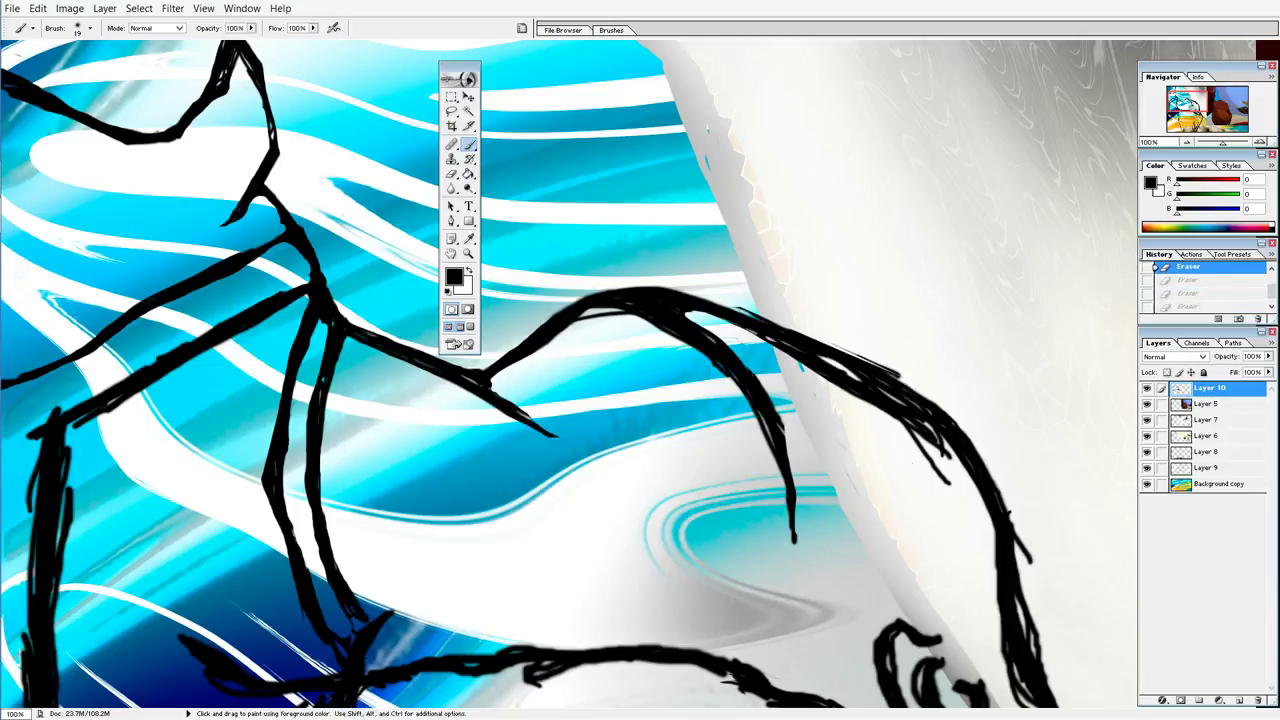
left_click(878, 427)
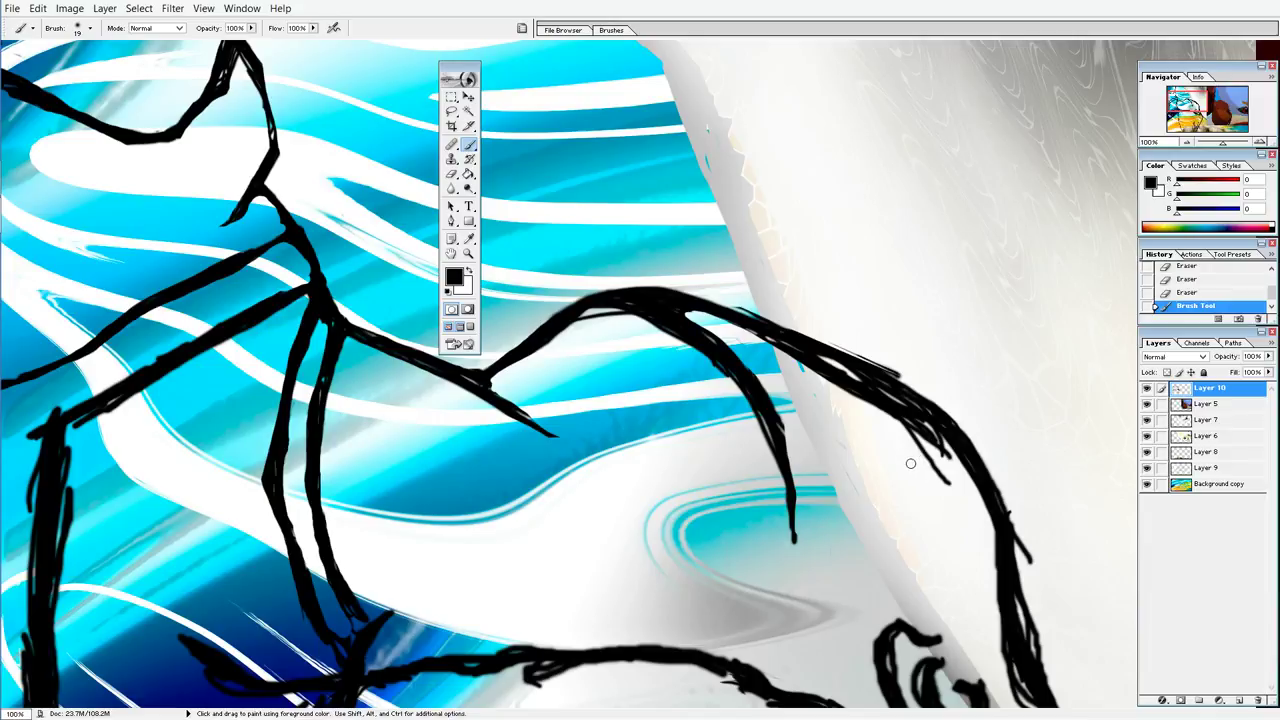
Step: Erase the stray hair strands and a black speck along the pale curtain edge
left_click(452, 174)
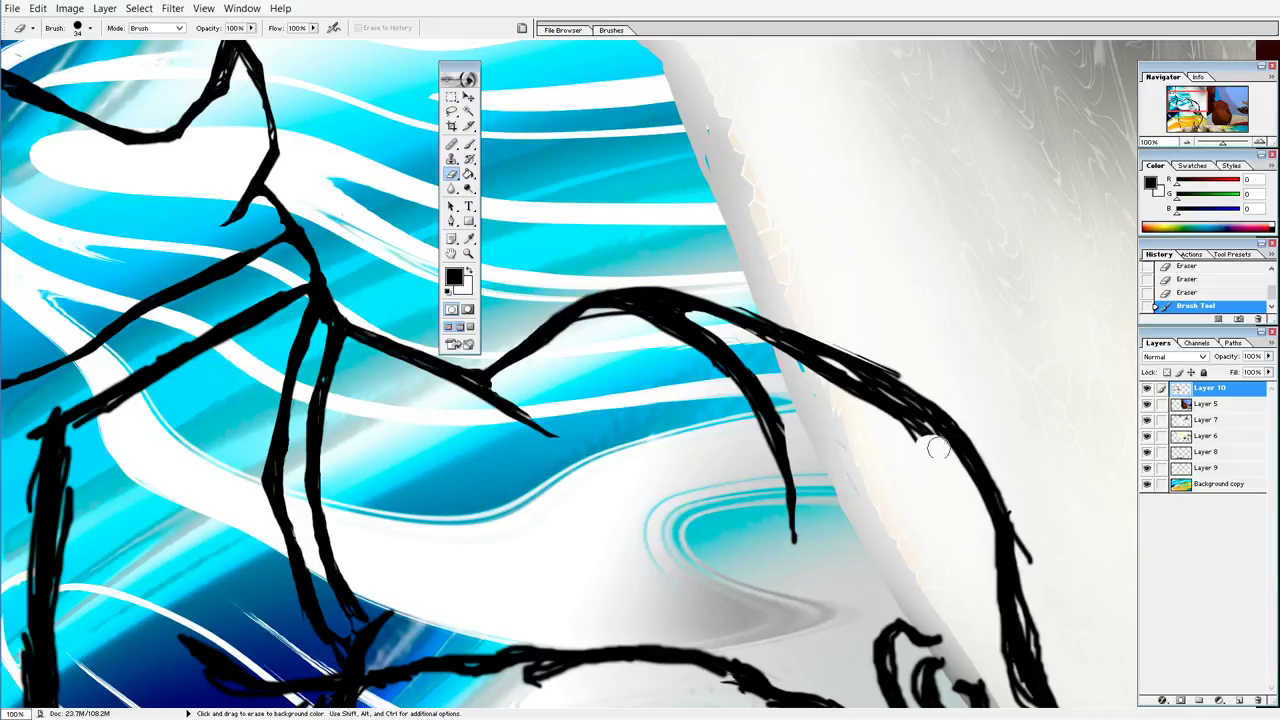
left_click_drag(900, 418, 775, 345)
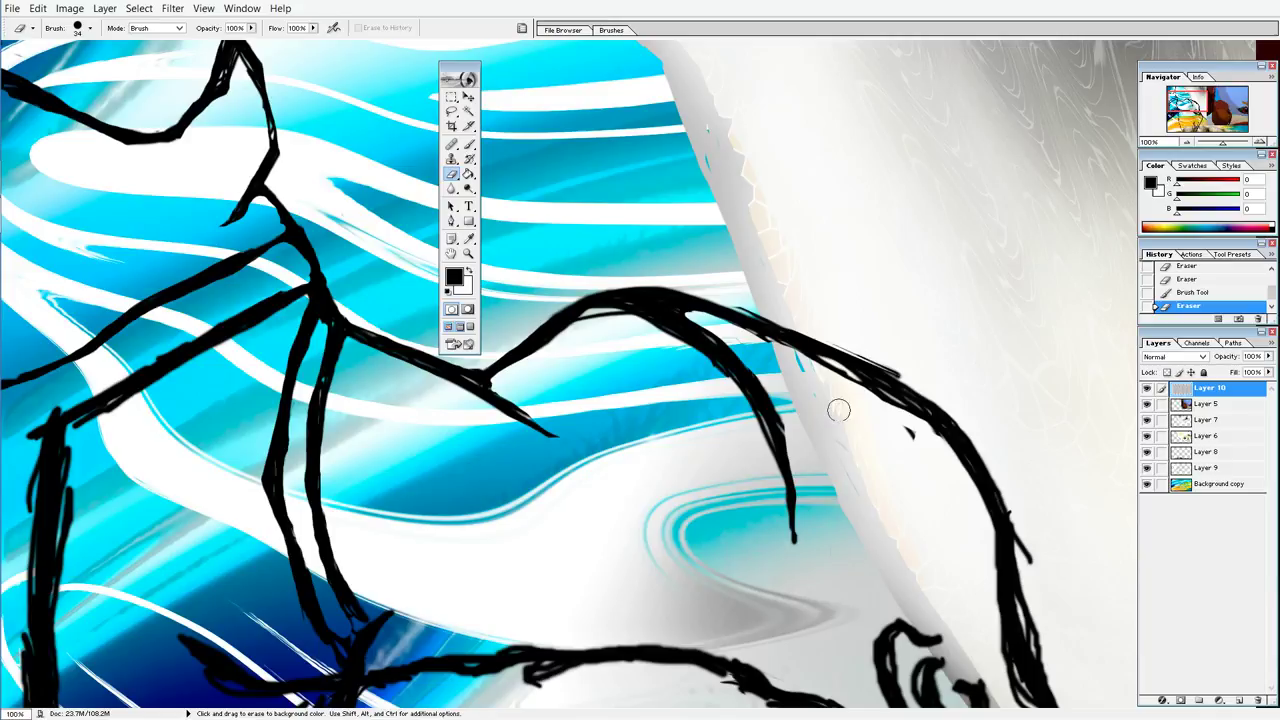
left_click_drag(917, 430, 829, 390)
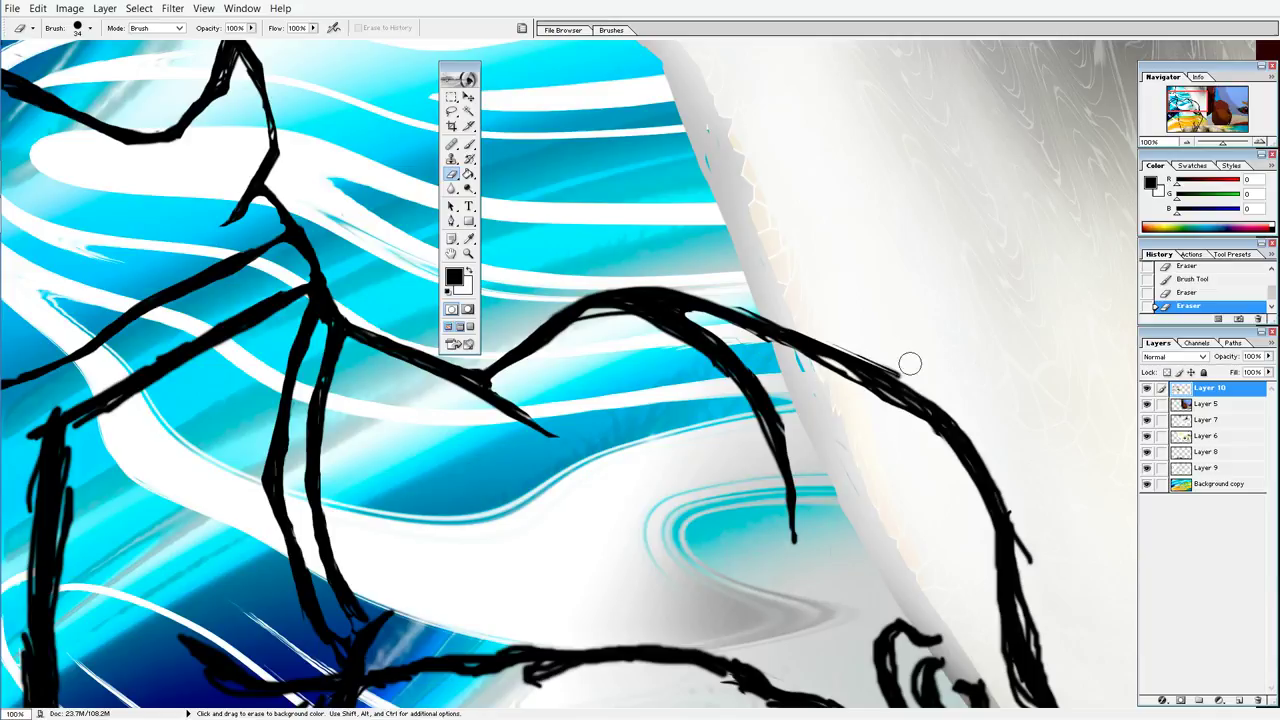
mouse_move(1028, 527)
left_mouse_down()
mouse_move(1031, 563)
mouse_move(1014, 343)
left_mouse_up()
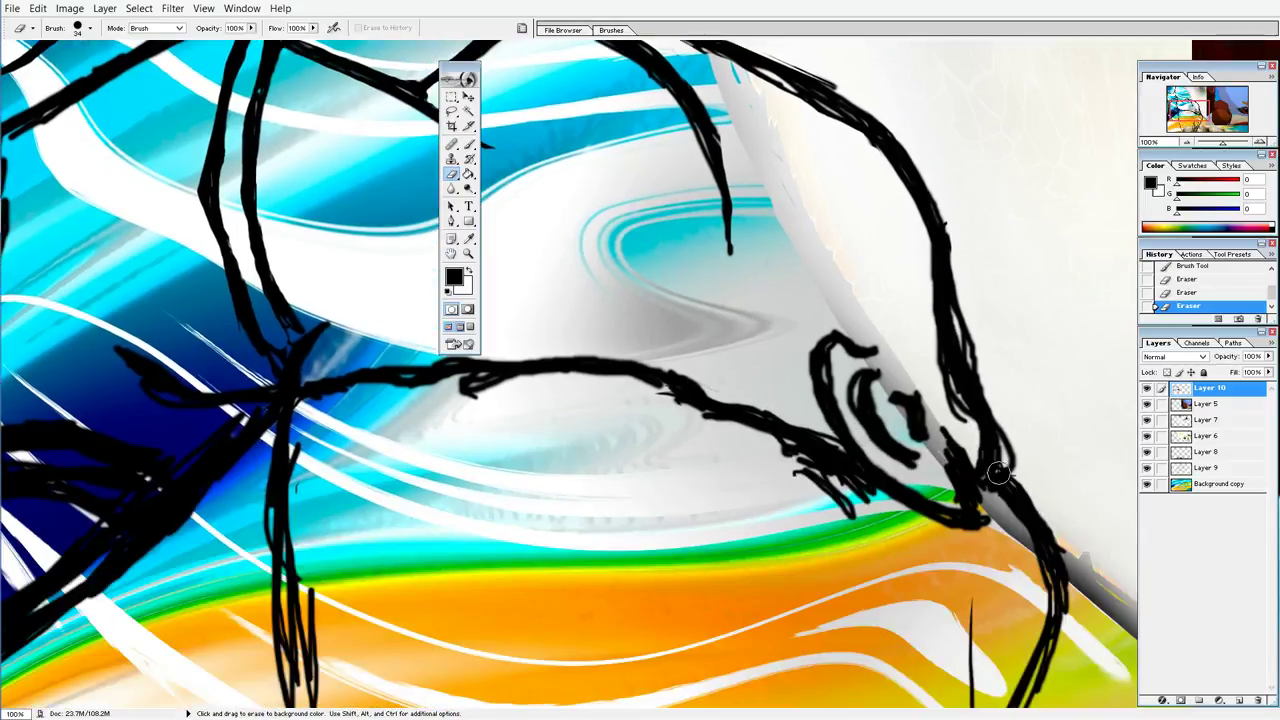
Step: Thin the black strokes beside and below the ear junction and remove stray hatch marks
left_click_drag(1011, 461, 1012, 383)
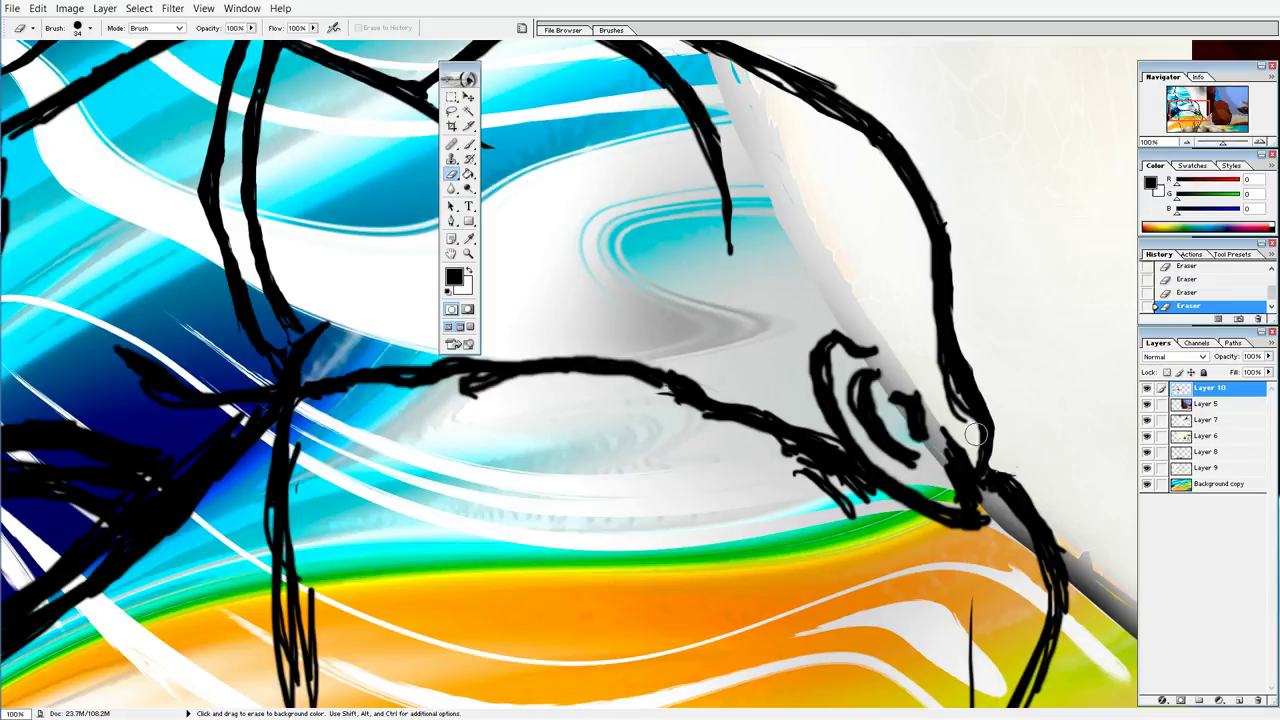
mouse_move(976, 428)
left_mouse_down()
mouse_move(948, 375)
mouse_move(909, 187)
left_mouse_up()
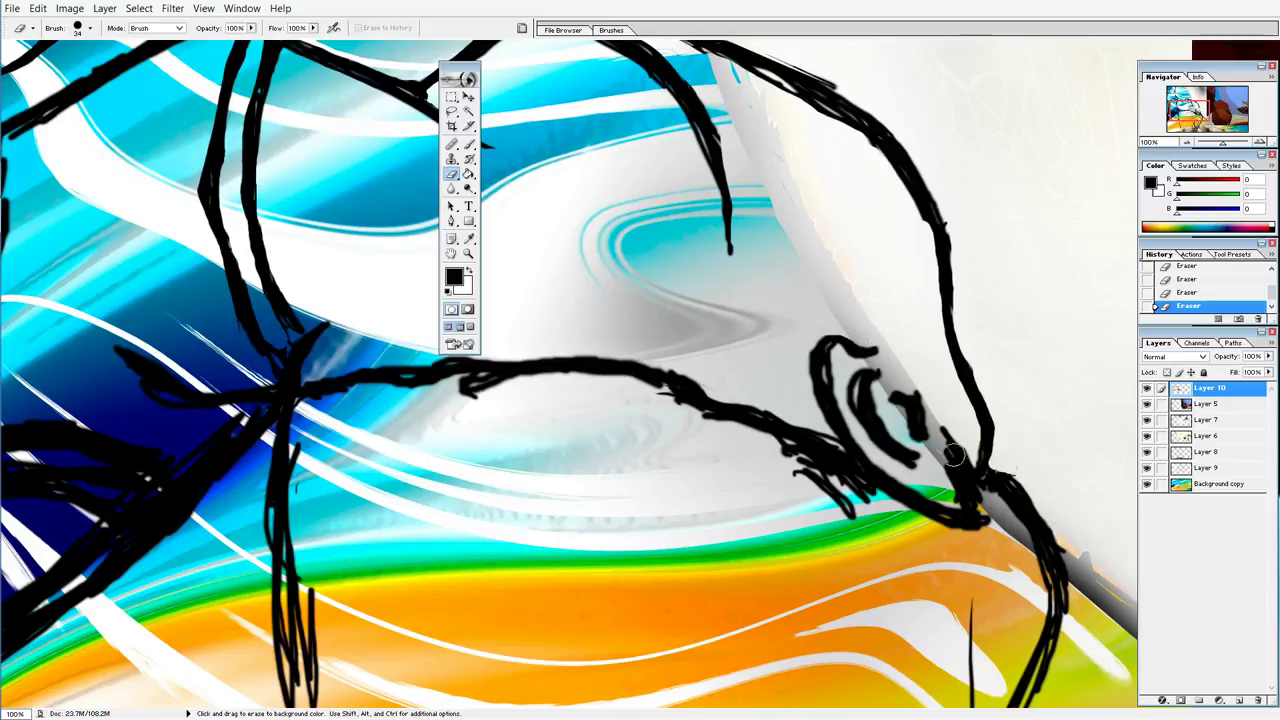
left_click_drag(948, 447, 956, 488)
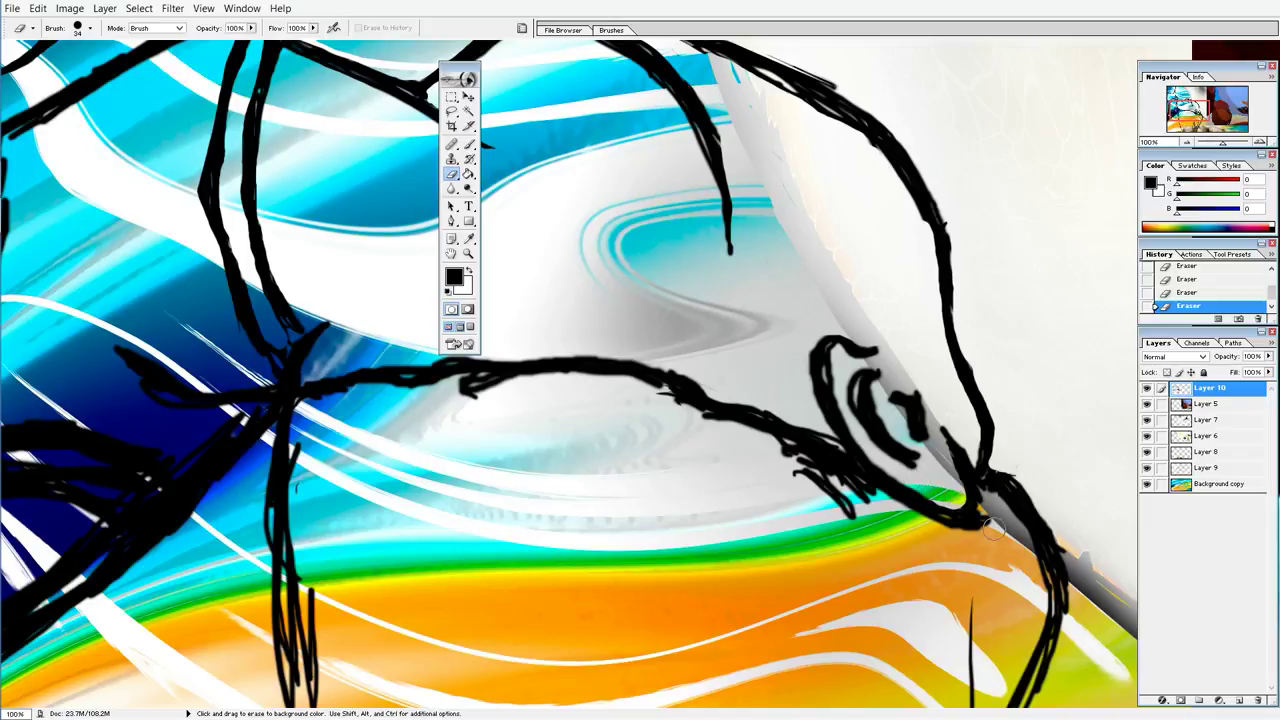
left_click_drag(985, 522, 997, 497)
left_click_drag(982, 508, 987, 493)
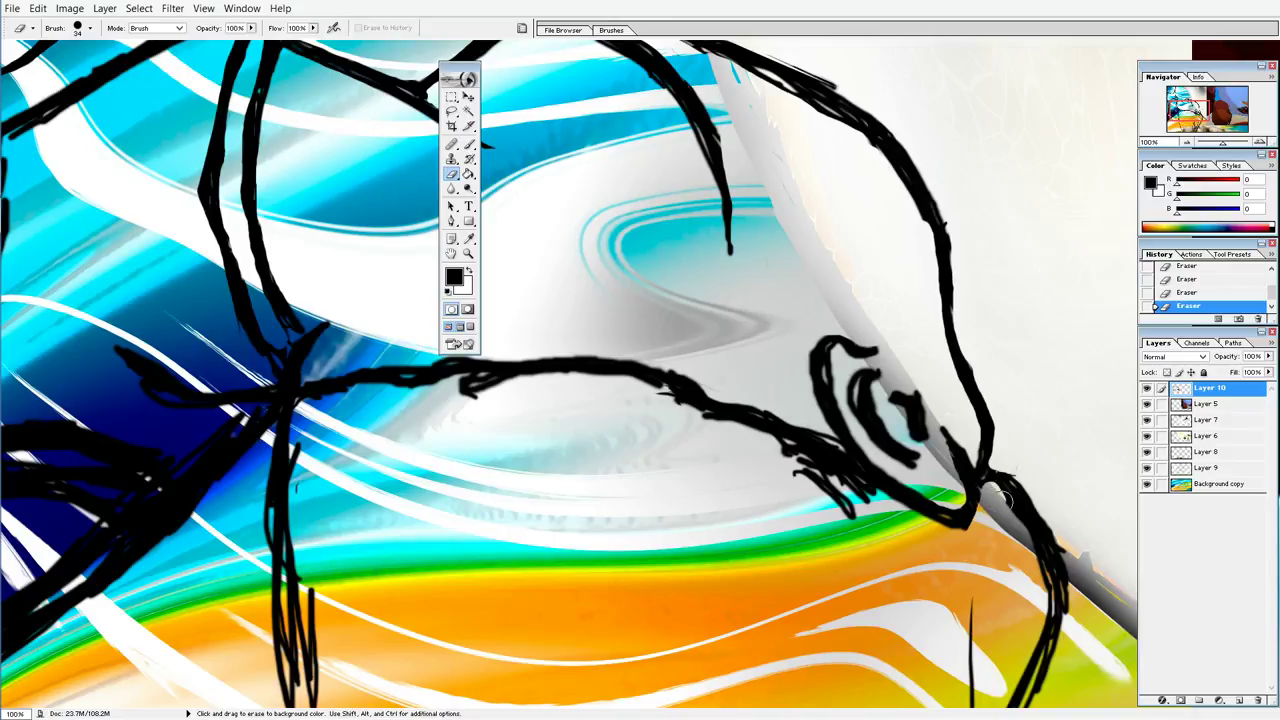
left_click_drag(1000, 487, 1028, 603)
left_click_drag(1055, 508, 1072, 660)
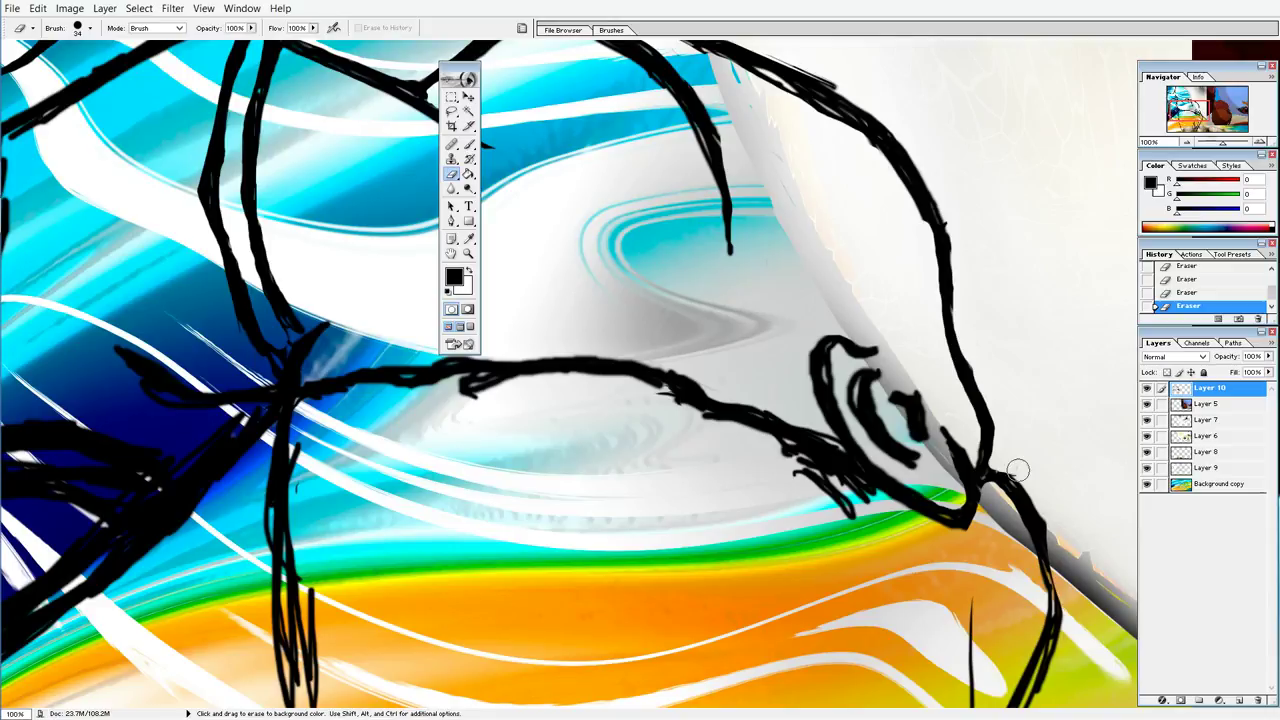
left_click_drag(810, 500, 848, 532)
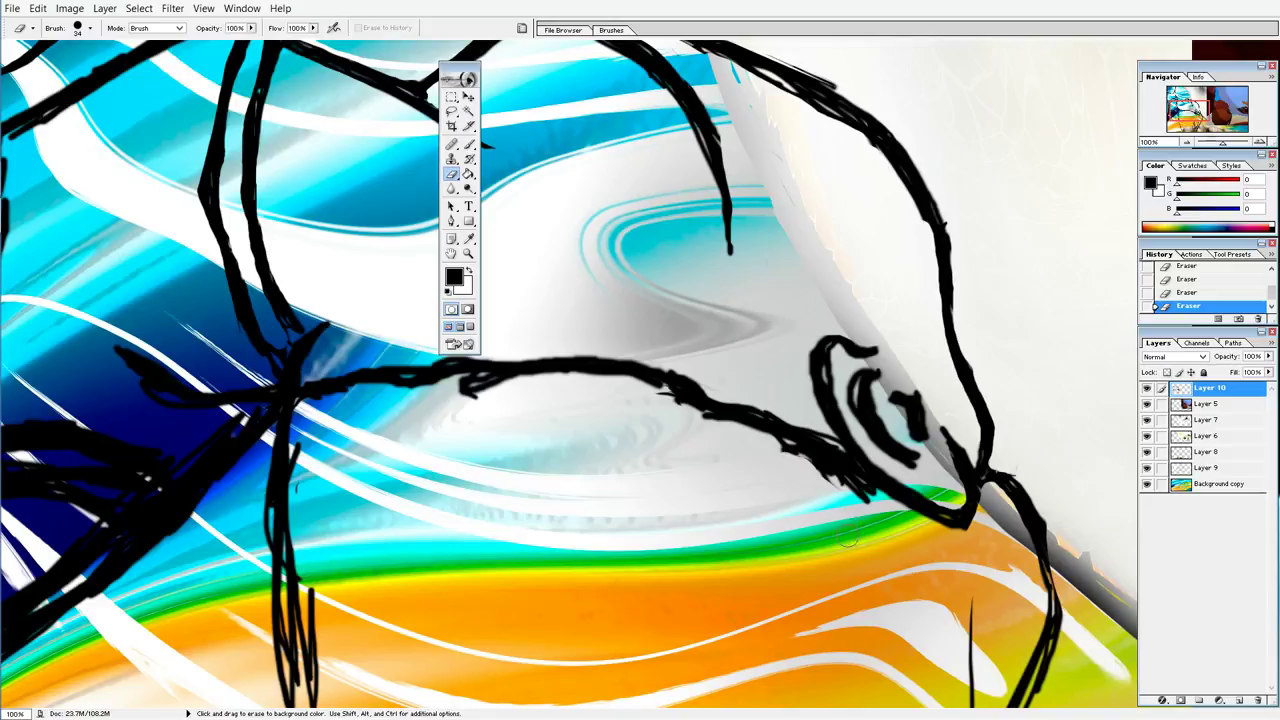
mouse_move(460, 411)
left_mouse_down()
mouse_move(516, 426)
mouse_move(571, 514)
left_mouse_up()
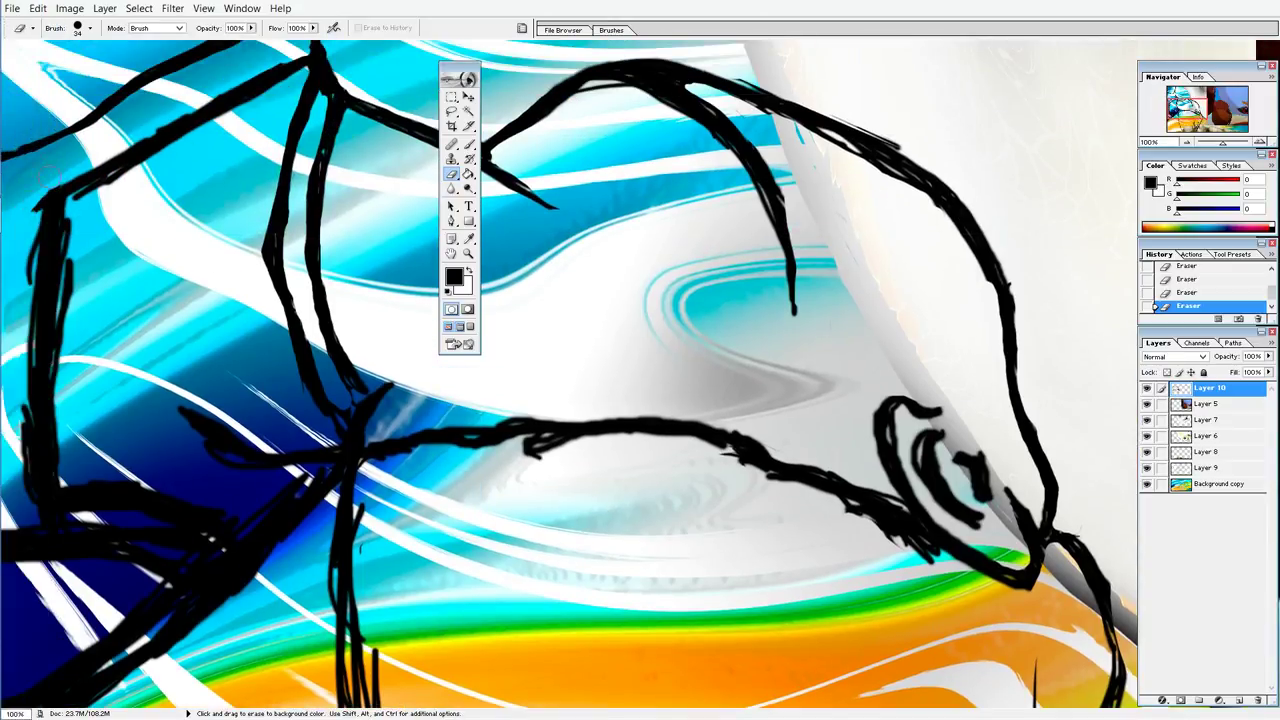
Step: Thin the black outline along the left edge and the upper-left of the figure
left_click_drag(35, 205, 20, 364)
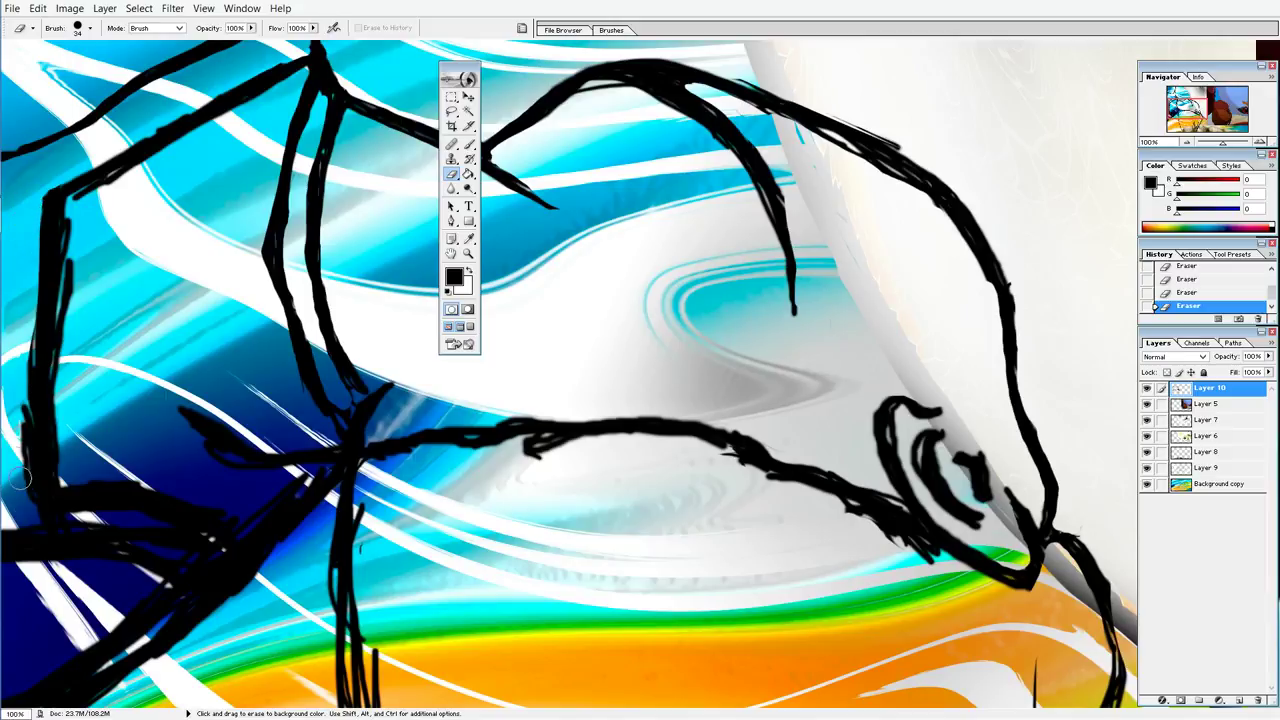
left_click_drag(22, 493, 24, 405)
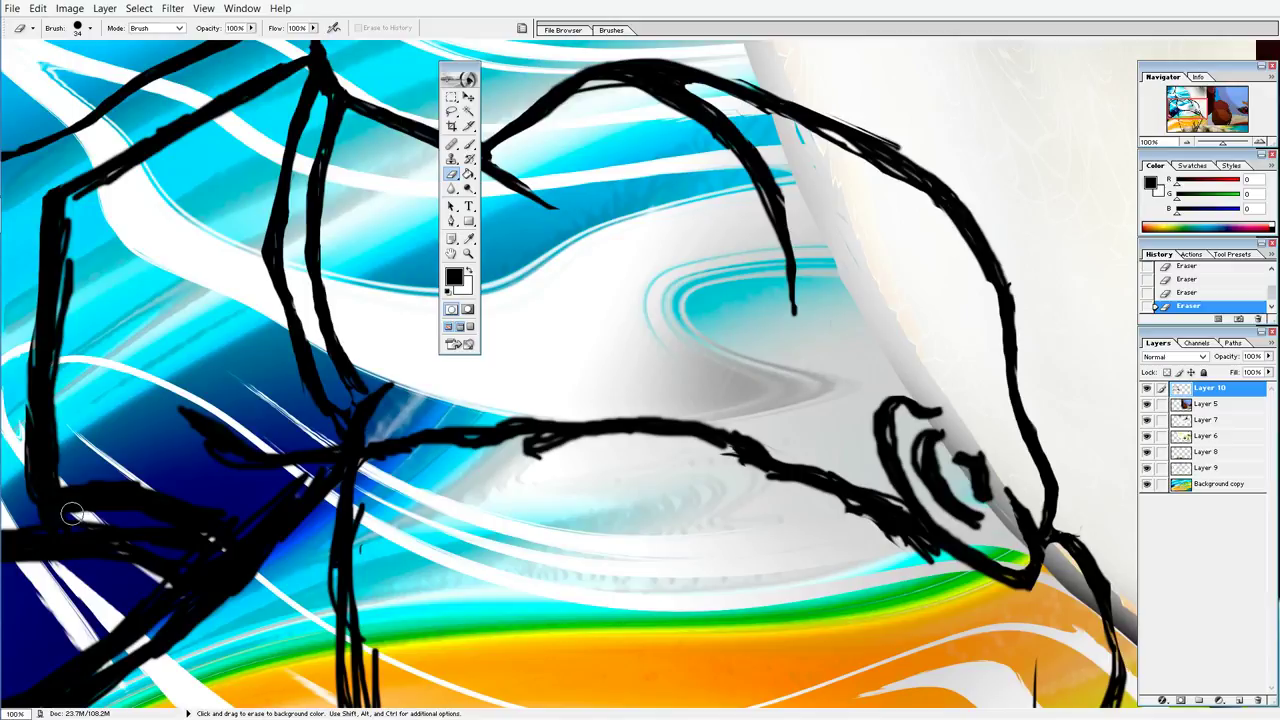
left_click_drag(22, 500, 62, 350)
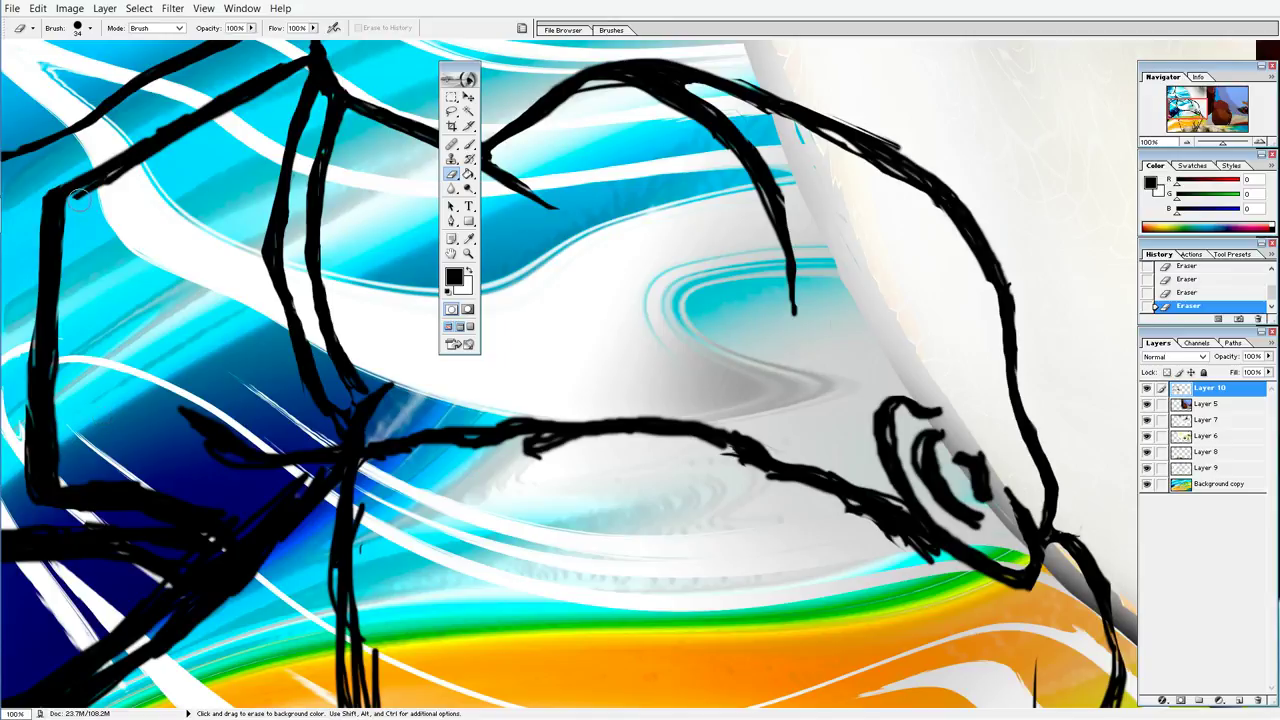
left_click_drag(82, 190, 155, 158)
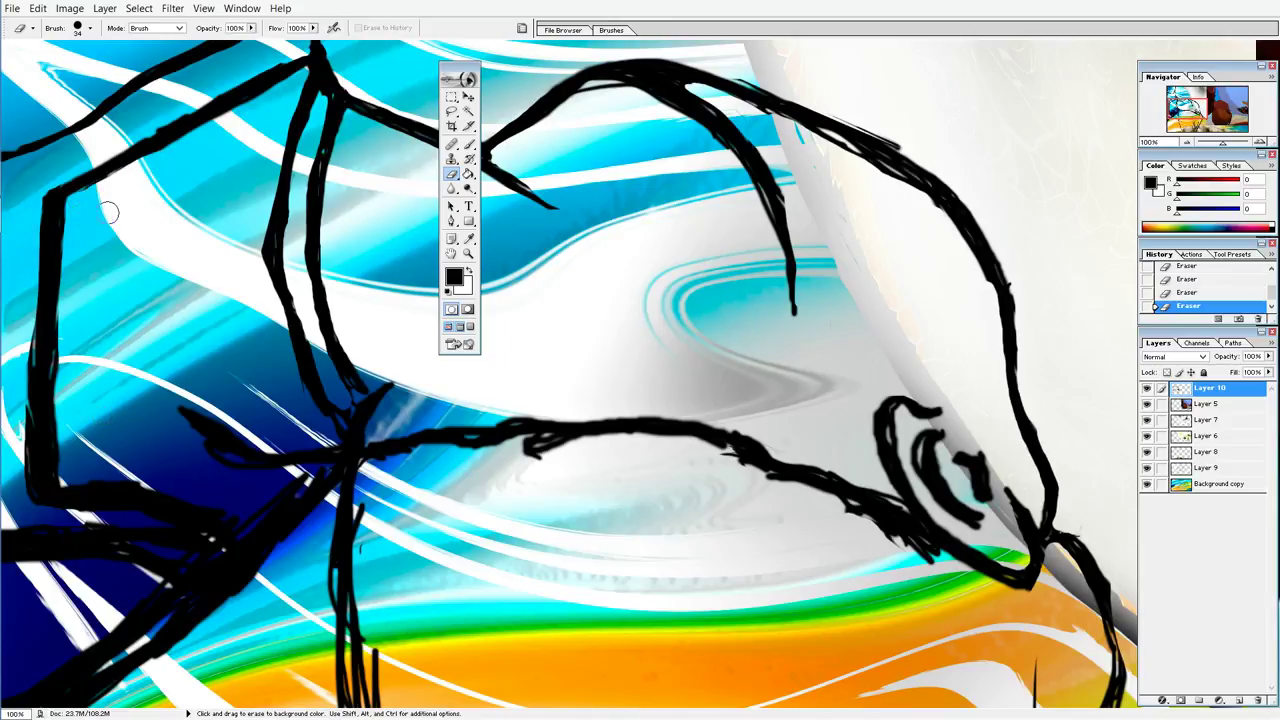
scroll(296, 55, "up", 1)
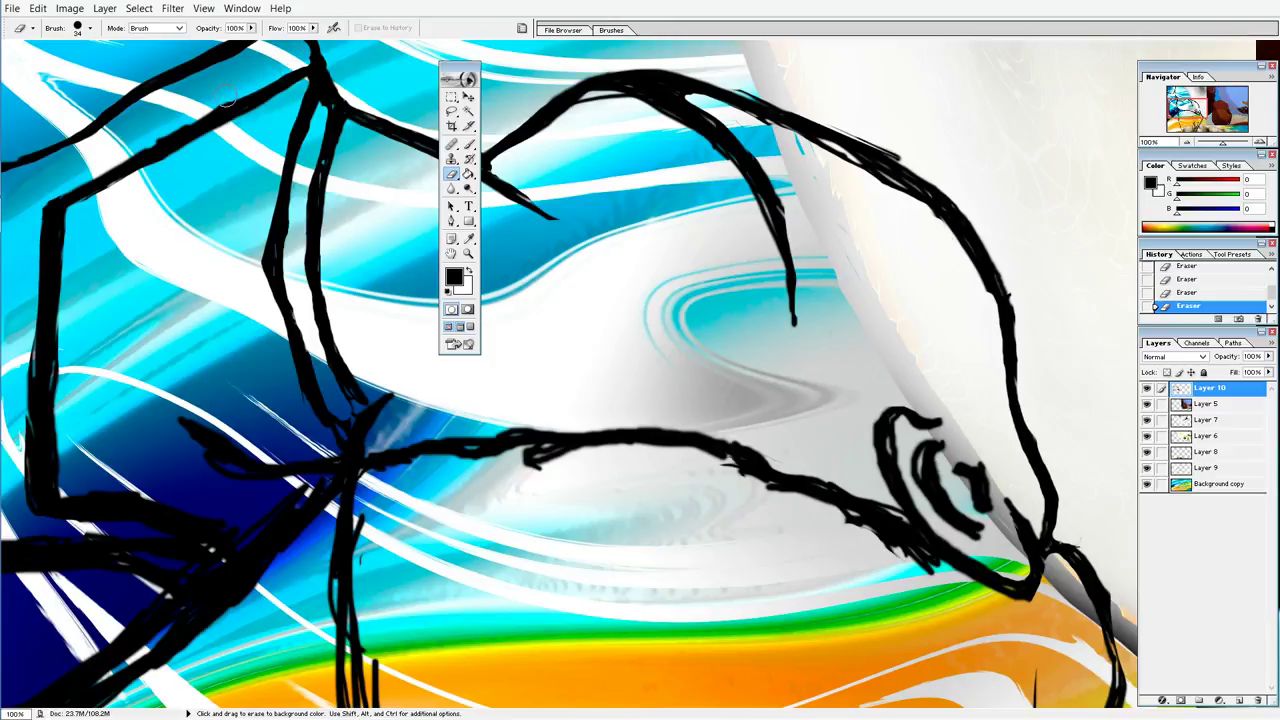
mouse_move(100, 133)
left_mouse_down()
mouse_move(115, 153)
mouse_move(245, 90)
left_mouse_up()
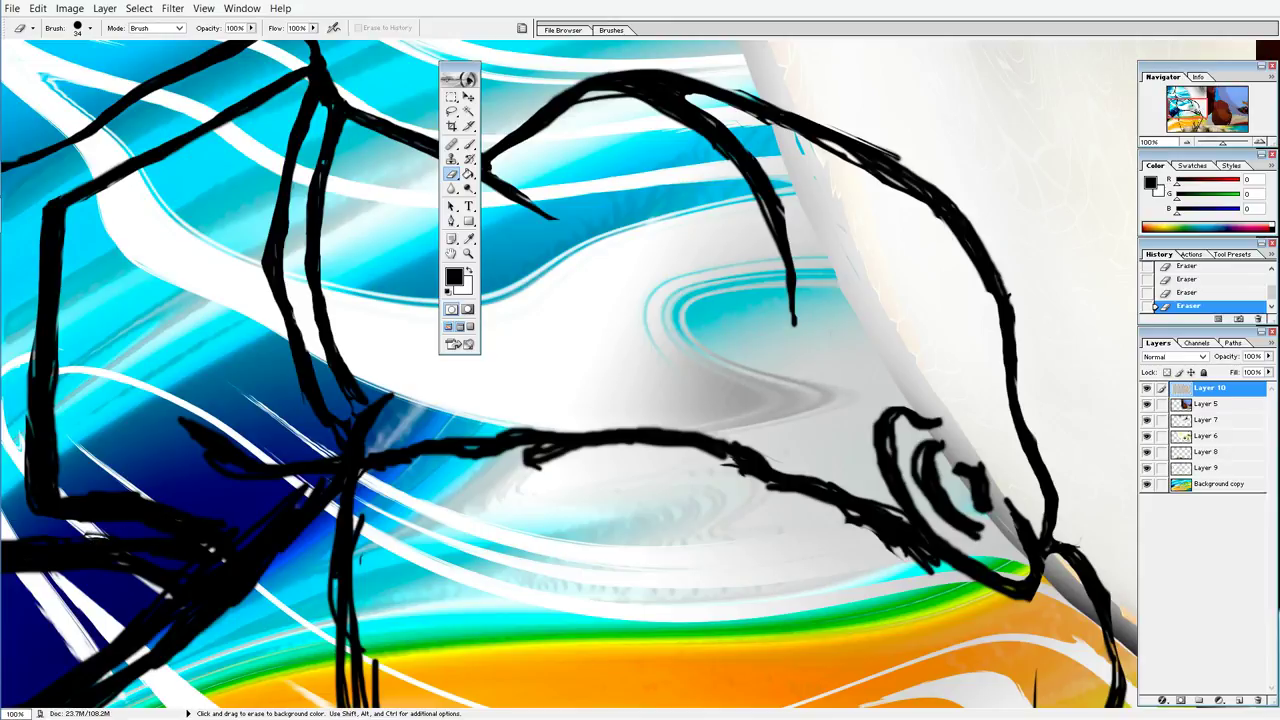
Step: Lighten the lower-left black stroke, undoing one overdone eraser pass
mouse_move(44, 531)
left_mouse_down()
mouse_move(208, 549)
mouse_move(230, 576)
left_mouse_up()
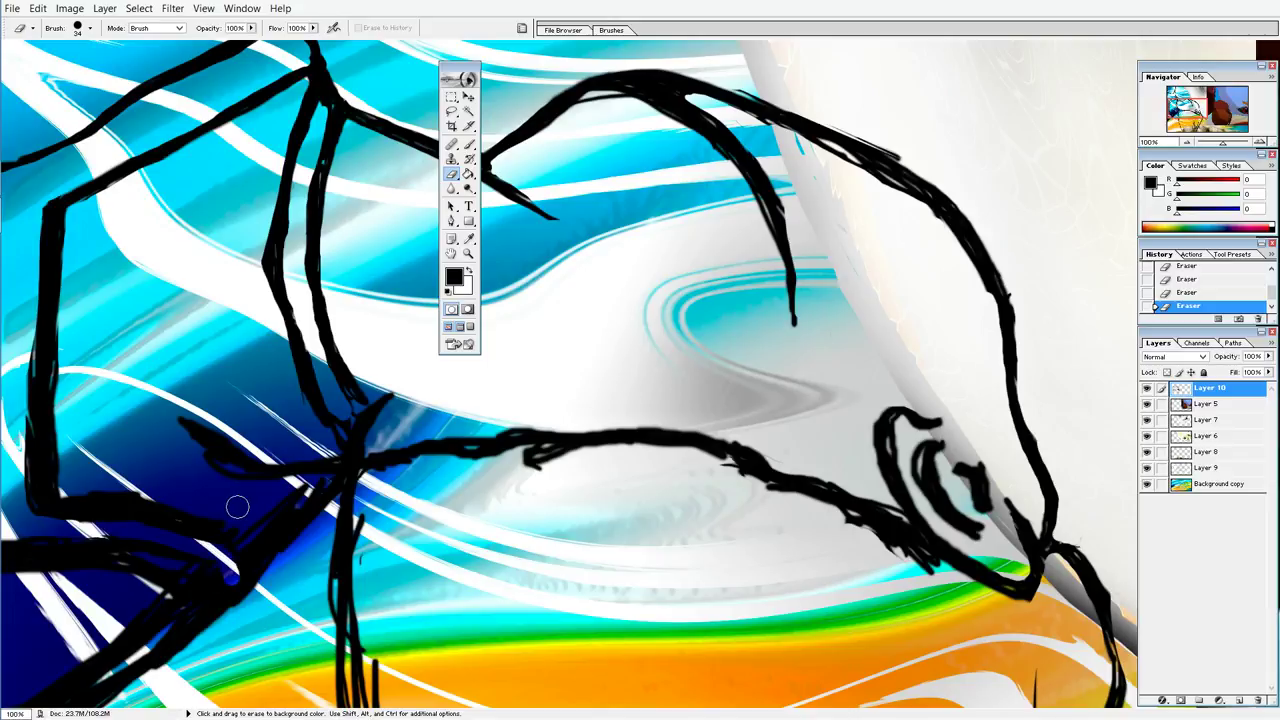
key("ctrl+z")
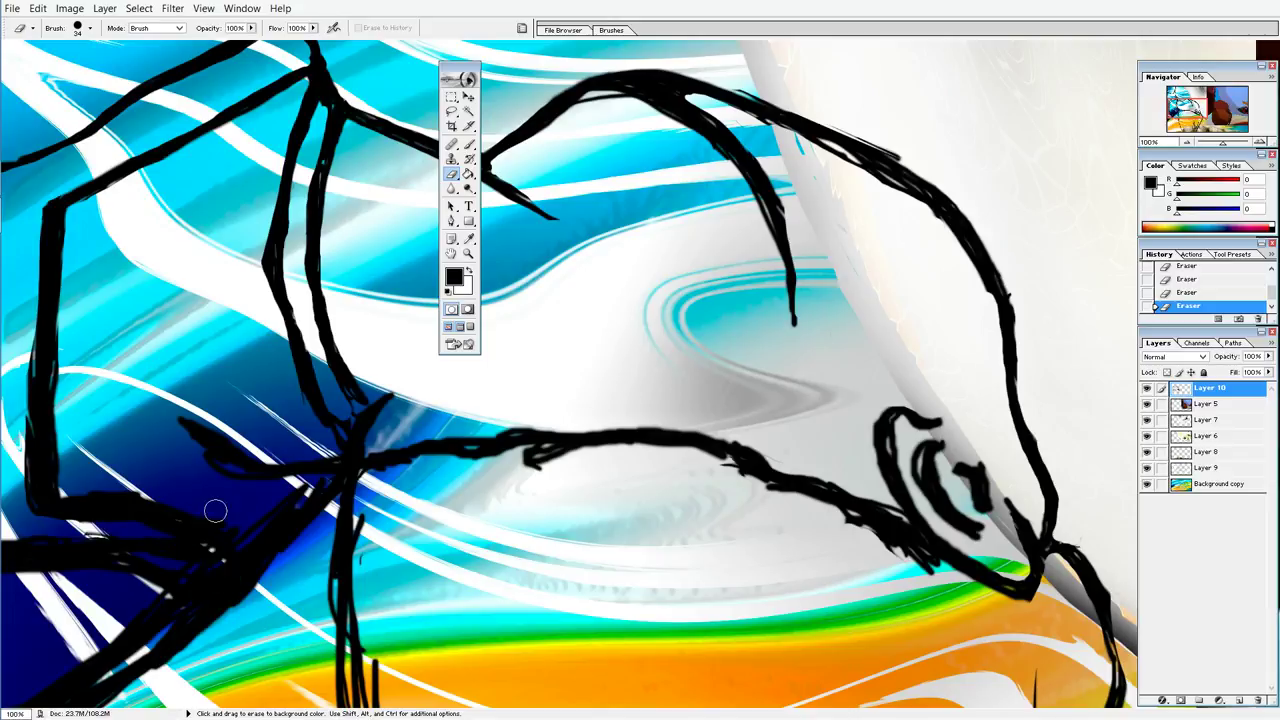
left_click_drag(172, 555, 218, 576)
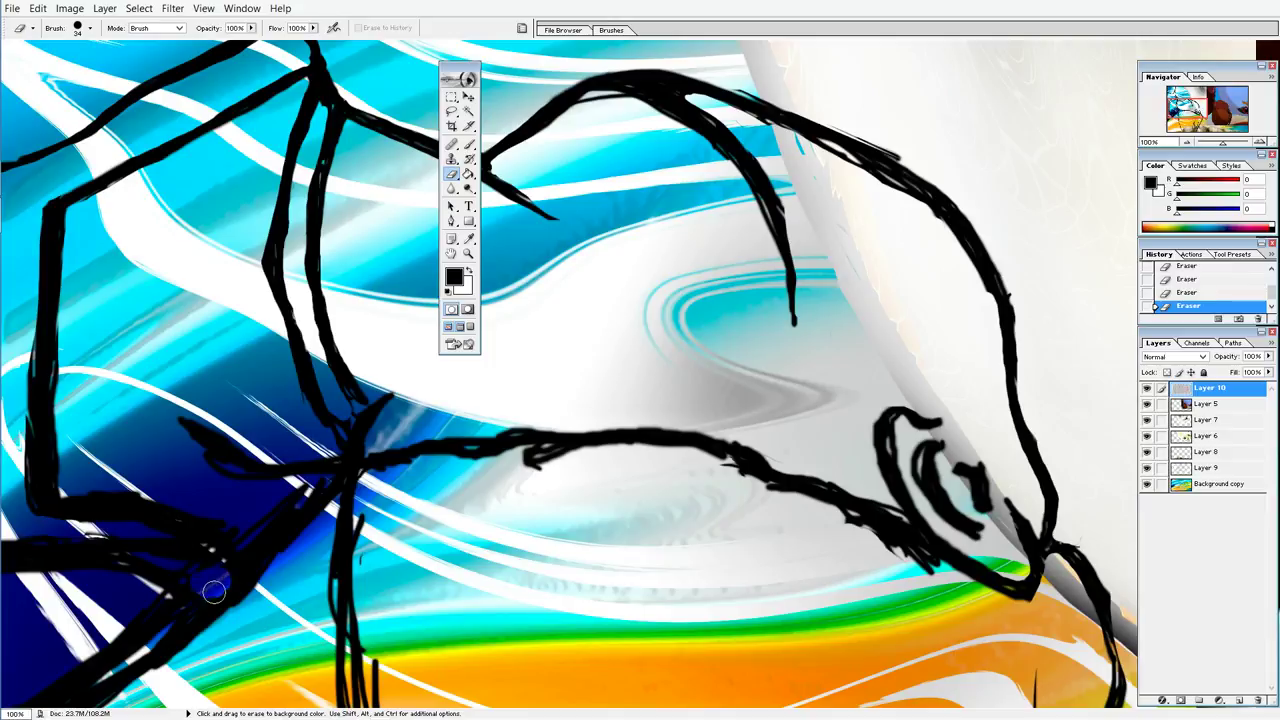
mouse_move(217, 592)
left_mouse_down()
mouse_move(128, 545)
mouse_move(2, 540)
left_mouse_up()
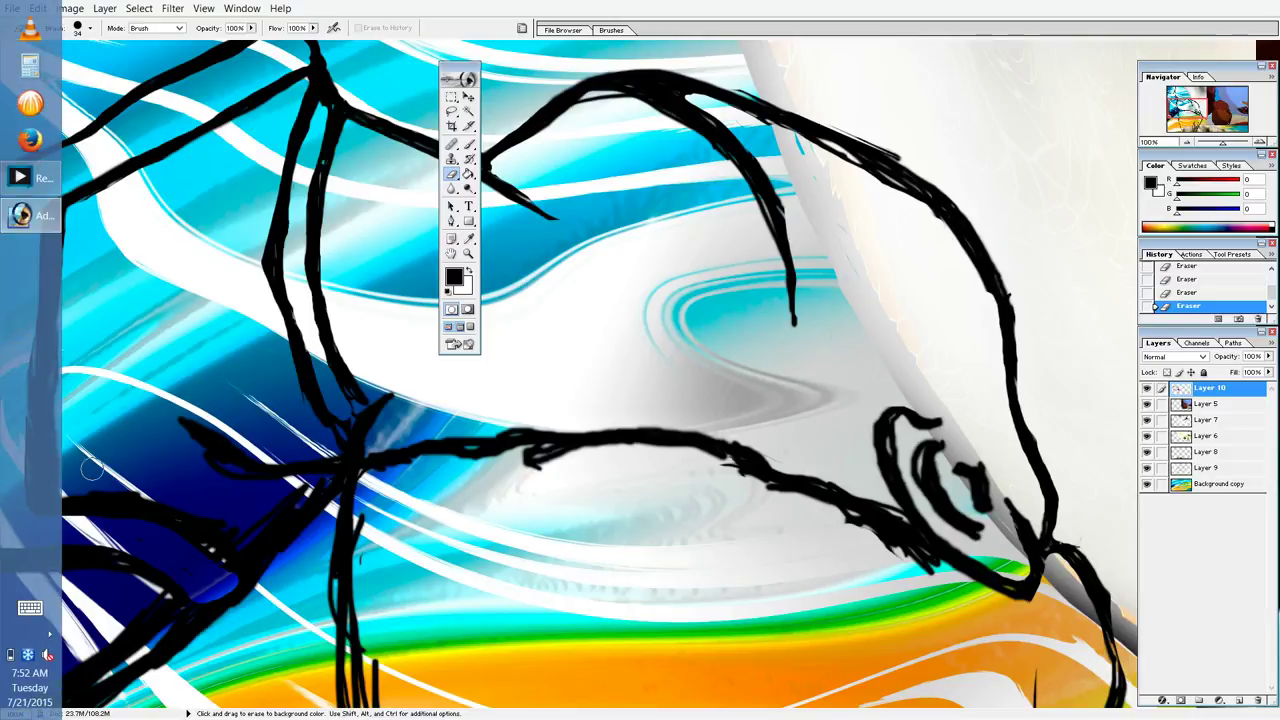
Step: Make one more eraser pass along the lower-left stroke on Layer 10
left_click_drag(82, 473, 200, 498)
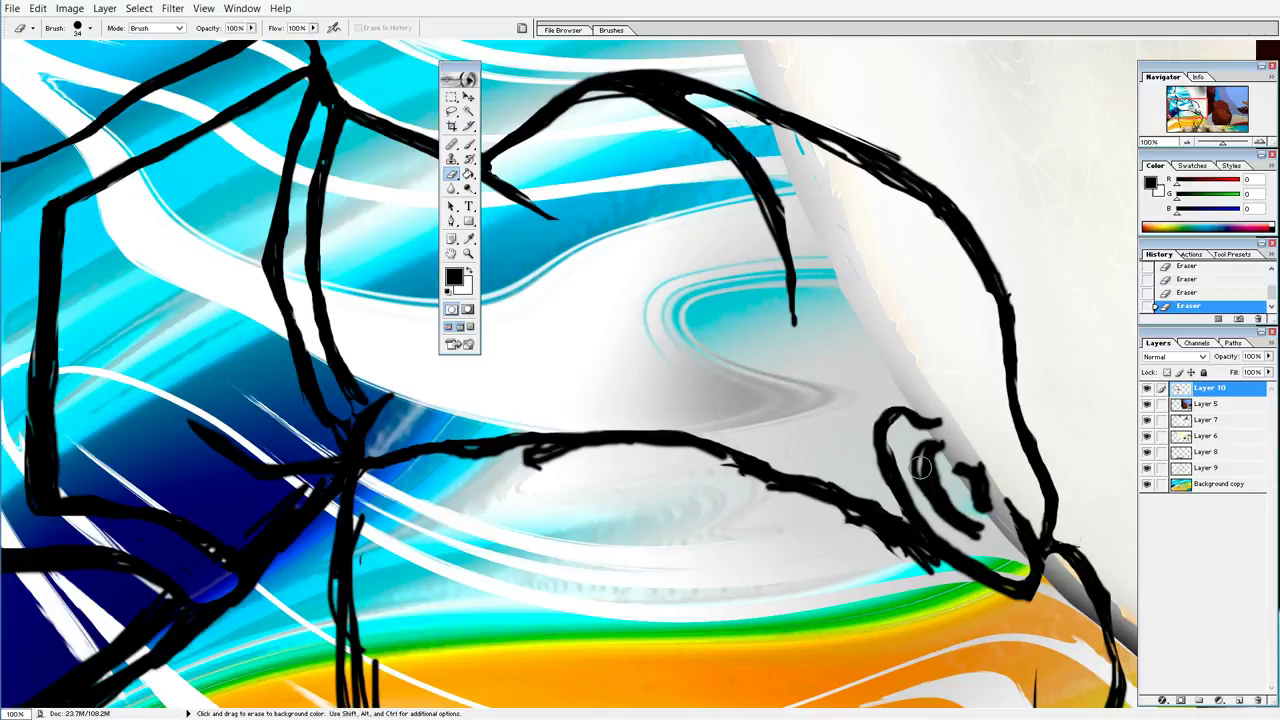
Step: Thin the inner ear loop and the stroke above the green band, redoing one erase
left_click_drag(948, 486, 934, 462)
left_click_drag(927, 460, 975, 515)
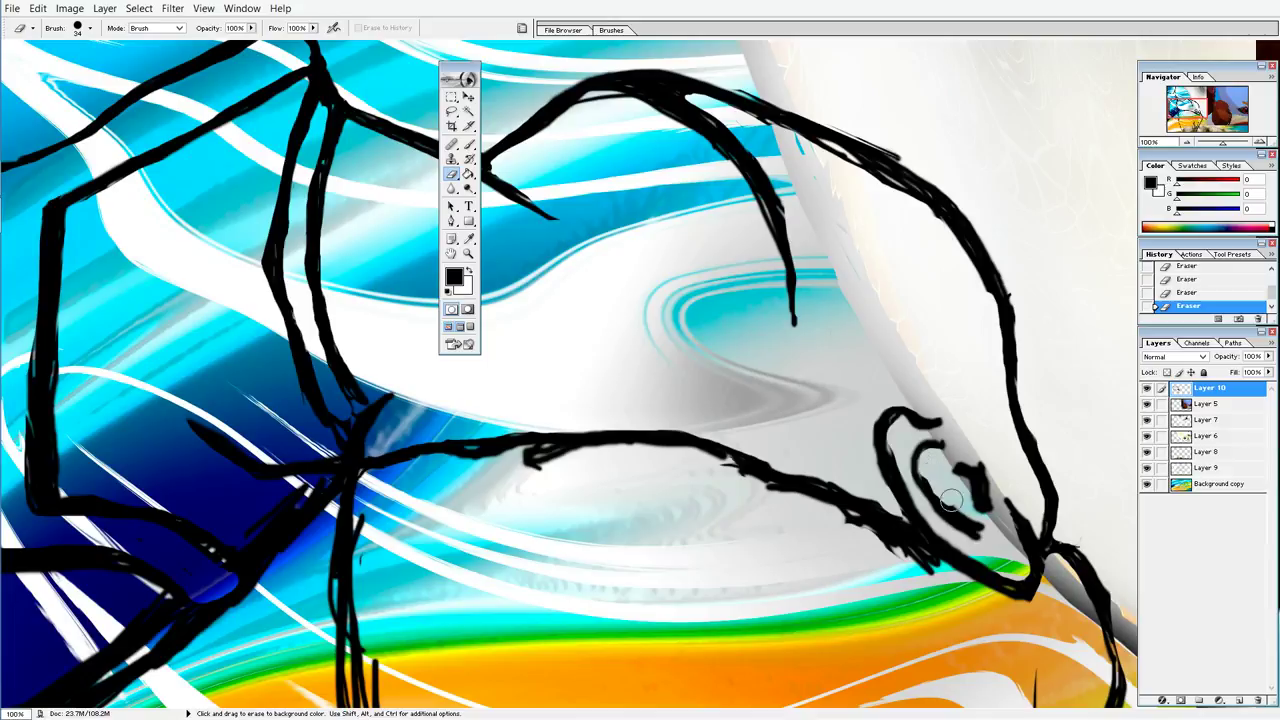
mouse_move(929, 470)
left_mouse_down()
mouse_move(974, 511)
mouse_move(951, 478)
mouse_move(988, 482)
mouse_move(985, 505)
left_mouse_up()
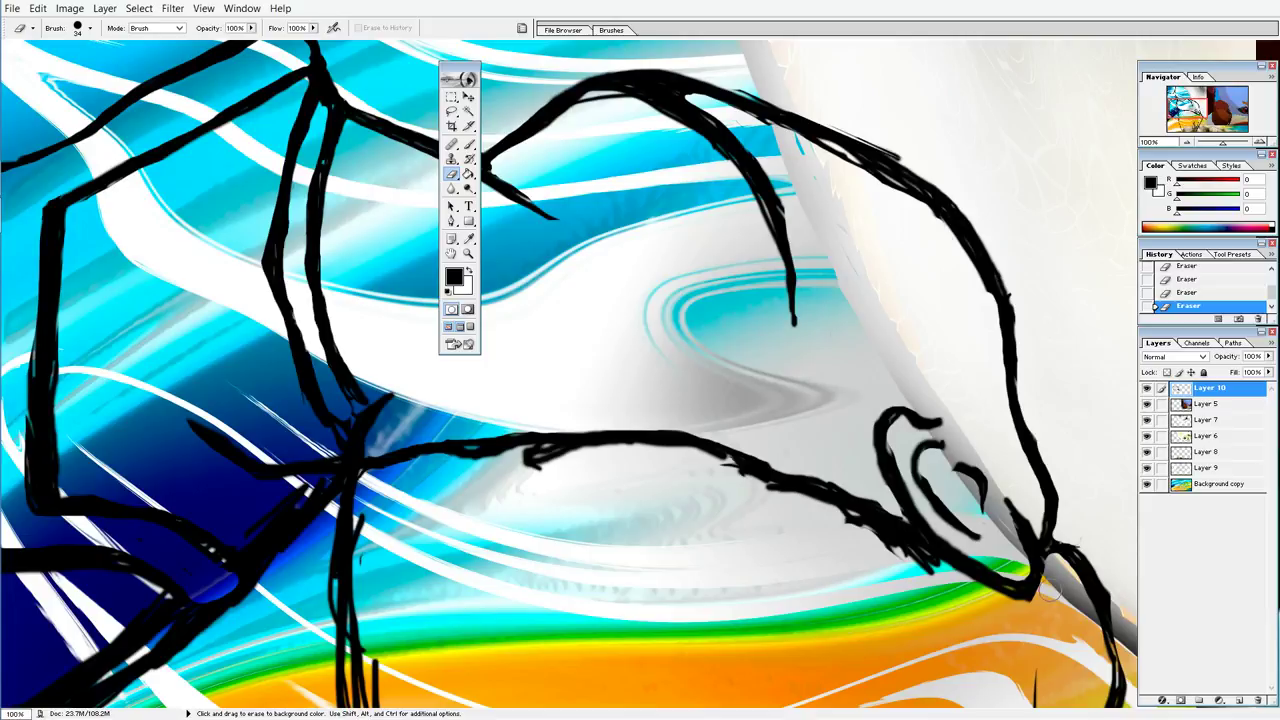
left_click_drag(1045, 586, 915, 572)
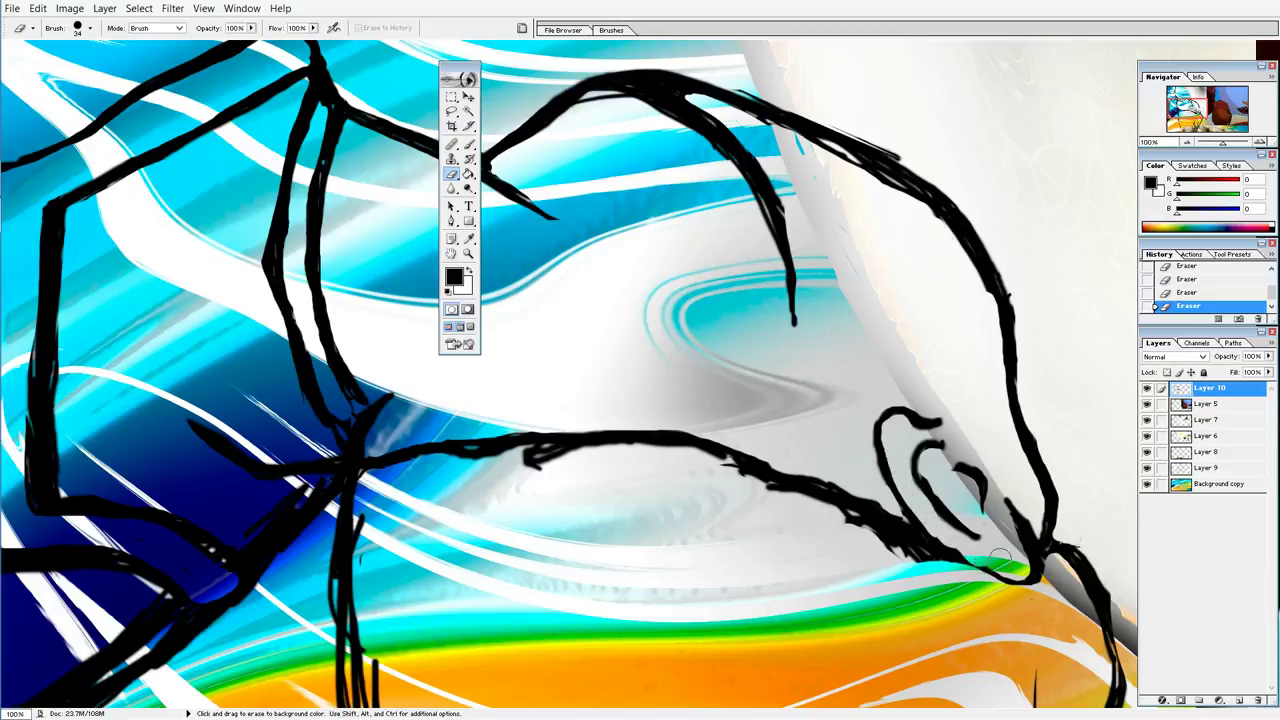
key("ctrl")
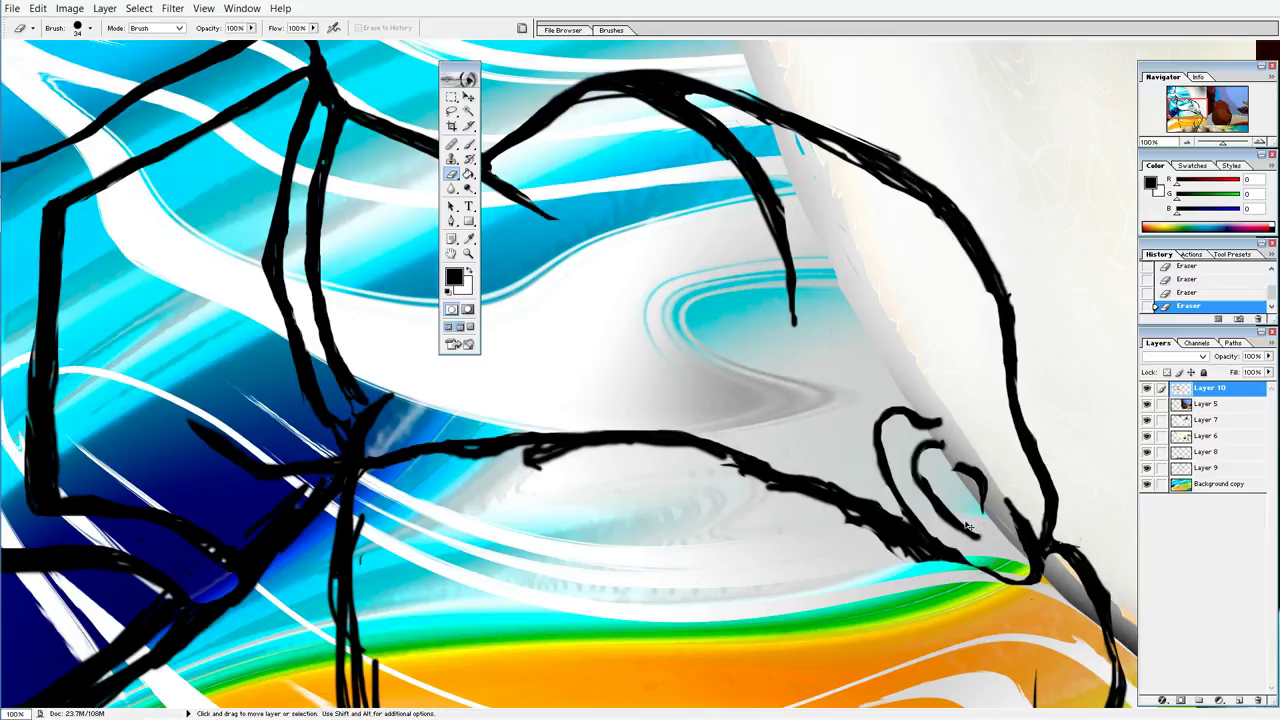
key("ctrl+z")
left_click_drag(946, 512, 940, 532)
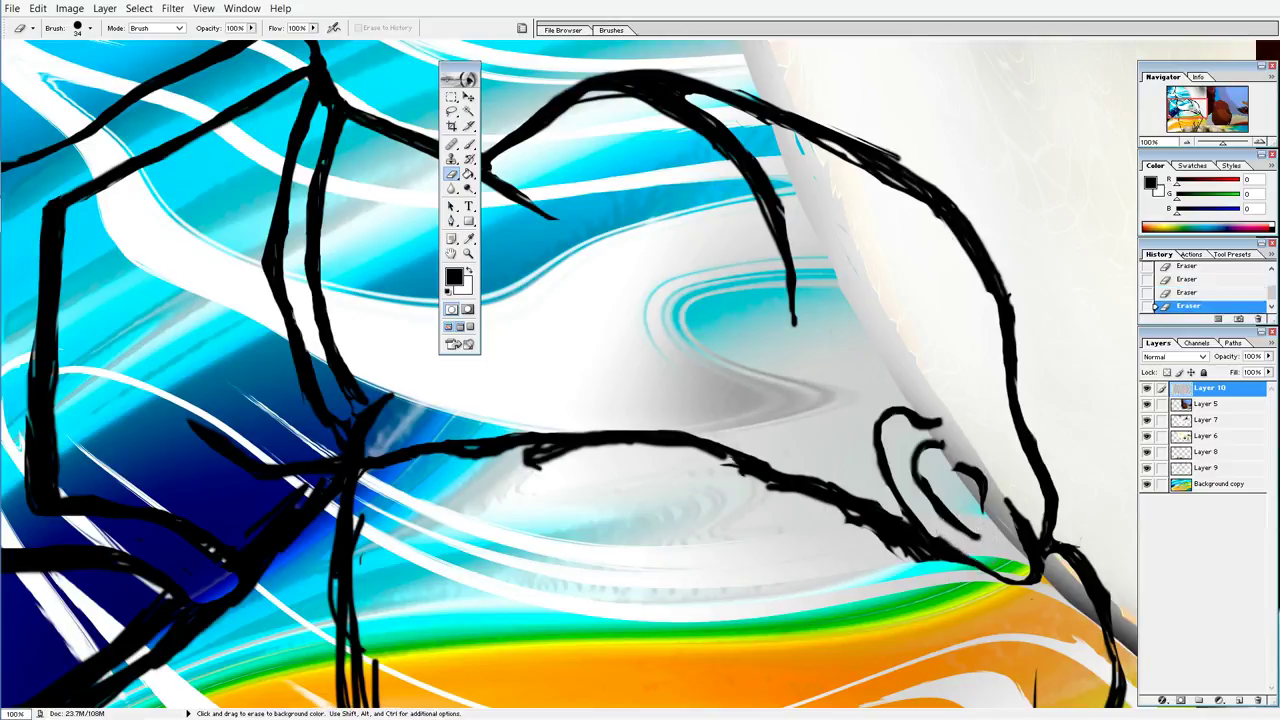
key("ctrl")
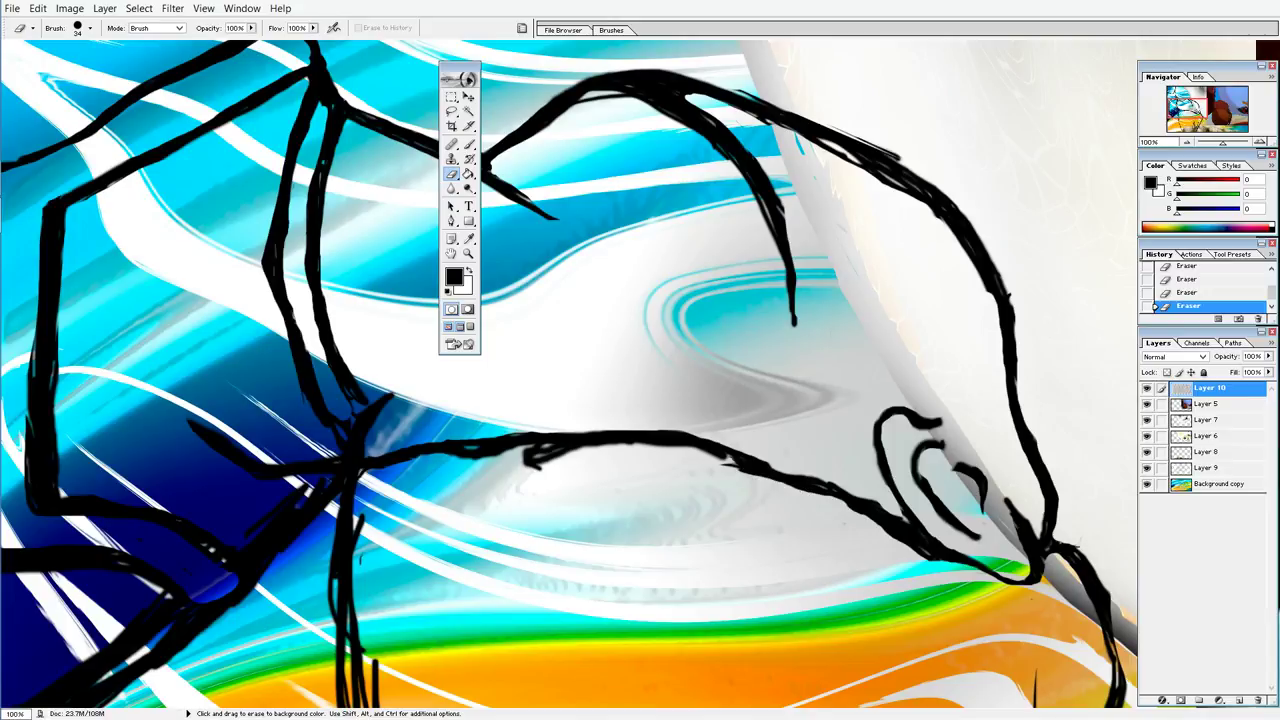
Step: Erase smudges and rough bits, touching up one stroke junction with a short brush stroke
mouse_move(557, 469)
left_mouse_down()
mouse_move(525, 458)
mouse_move(556, 464)
left_mouse_up()
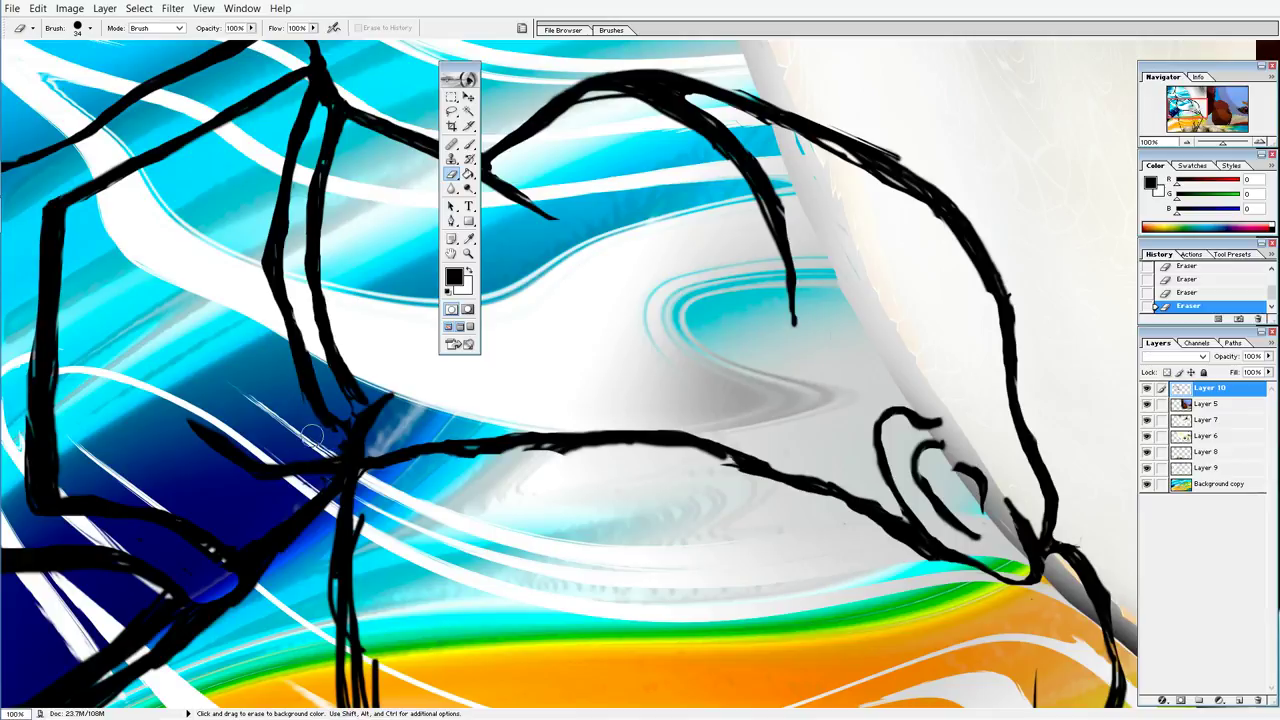
left_click(468, 145)
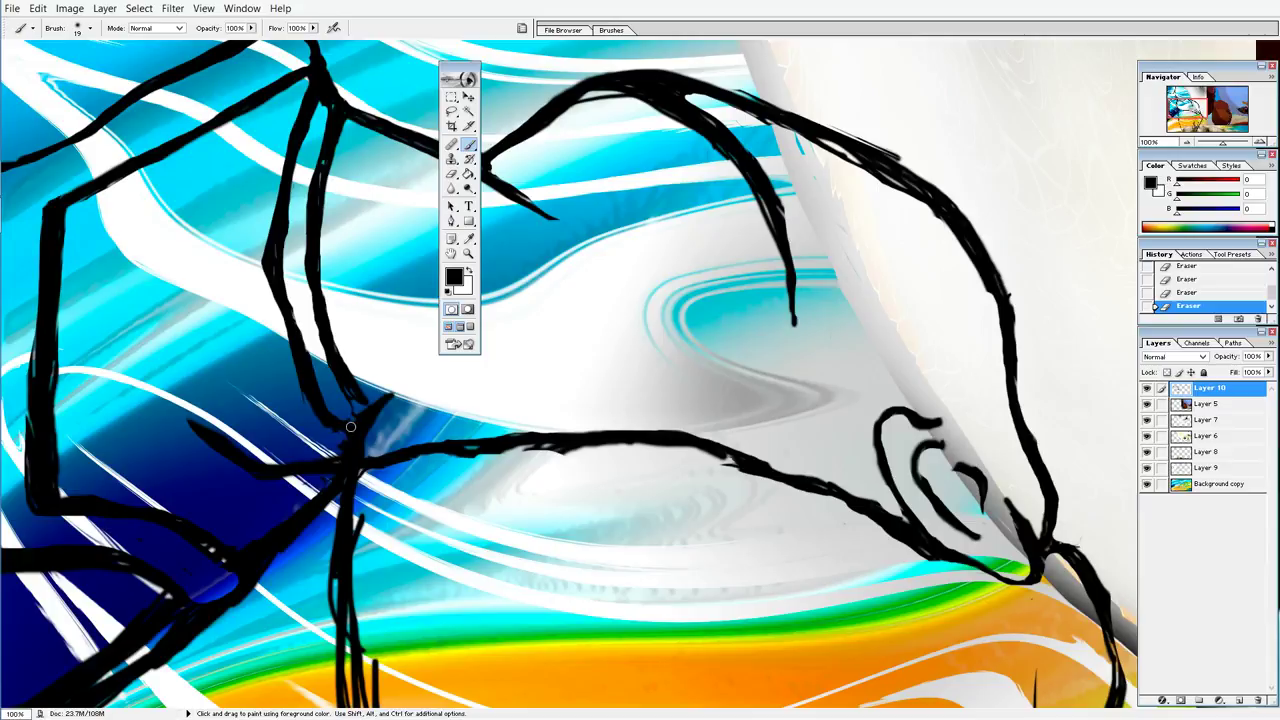
mouse_move(351, 426)
left_mouse_down()
mouse_move(369, 401)
mouse_move(353, 423)
left_mouse_up()
left_click(451, 174)
mouse_move(228, 268)
left_mouse_down()
mouse_move(250, 220)
mouse_move(264, 323)
left_mouse_up()
left_click_drag(253, 228, 269, 279)
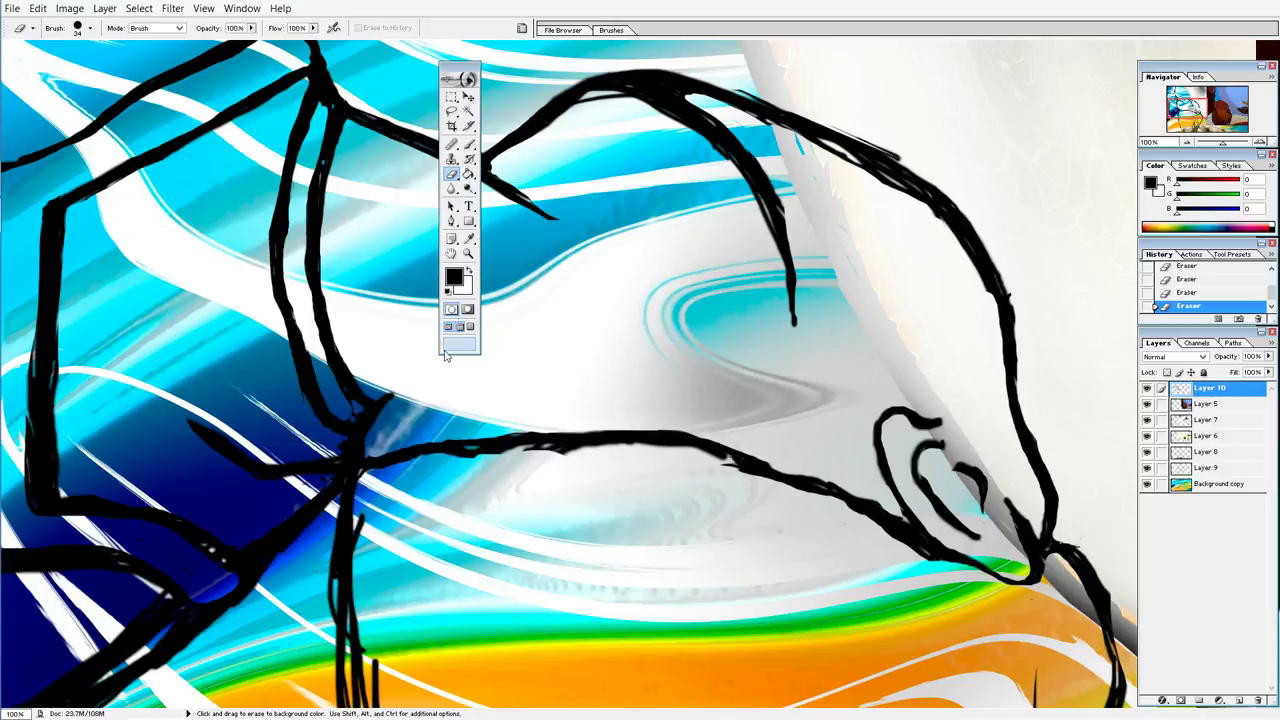
mouse_move(345, 396)
left_mouse_down()
mouse_move(355, 412)
mouse_move(372, 400)
left_mouse_up()
Step: Erase the rough edges along the lower-left black strokes
scroll(440, 420, "down", 5)
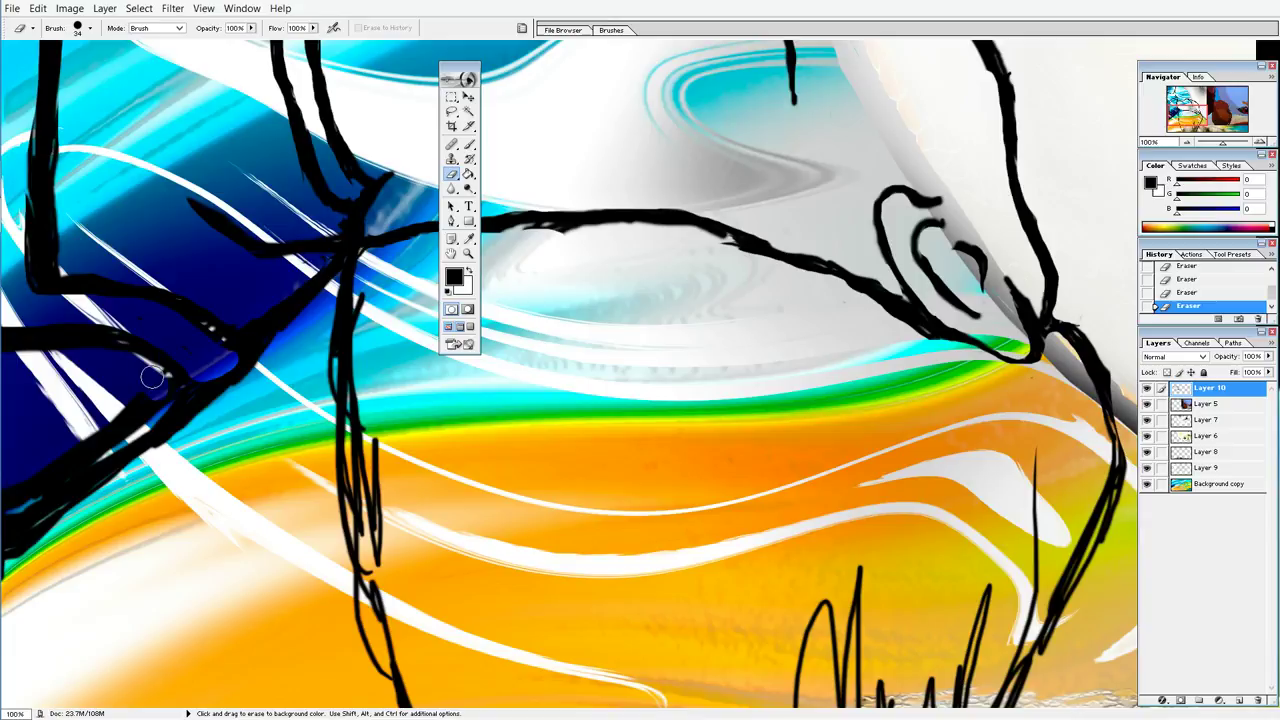
mouse_move(164, 384)
left_mouse_down()
mouse_move(138, 434)
mouse_move(10, 528)
left_mouse_up()
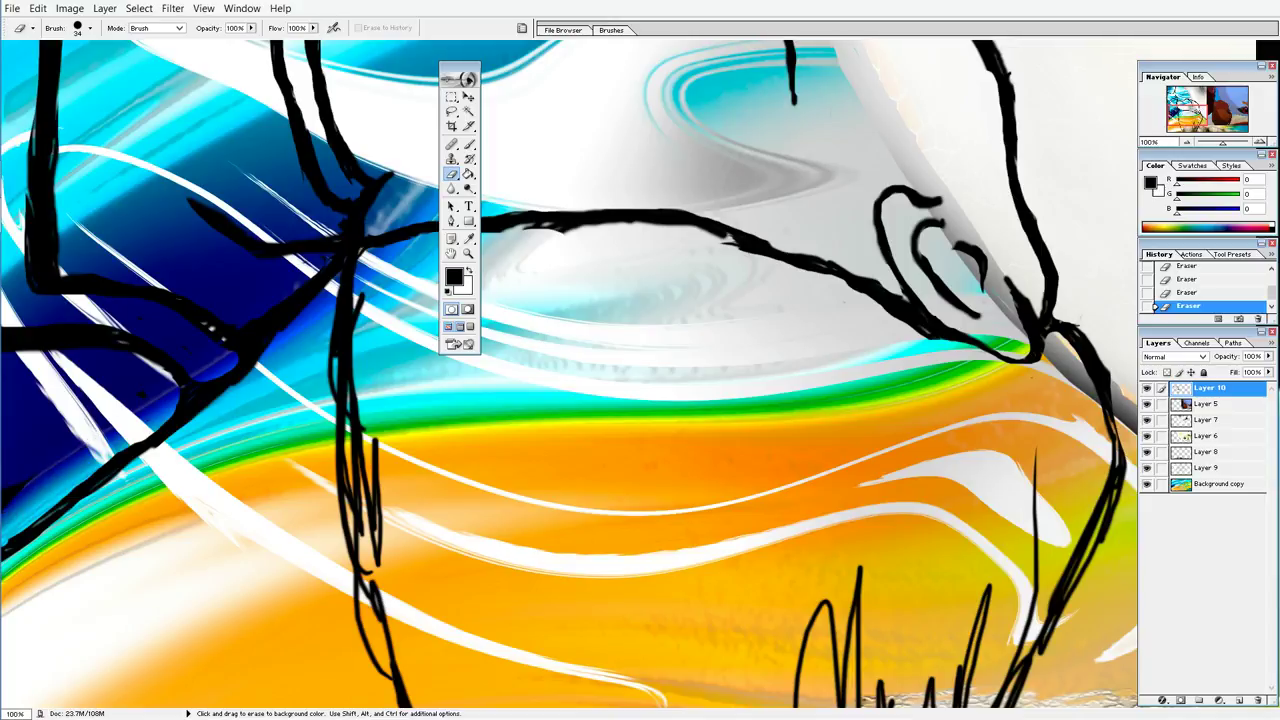
mouse_move(162, 378)
left_mouse_down()
mouse_move(206, 370)
mouse_move(400, 484)
left_mouse_up()
left_click_drag(360, 414, 371, 520)
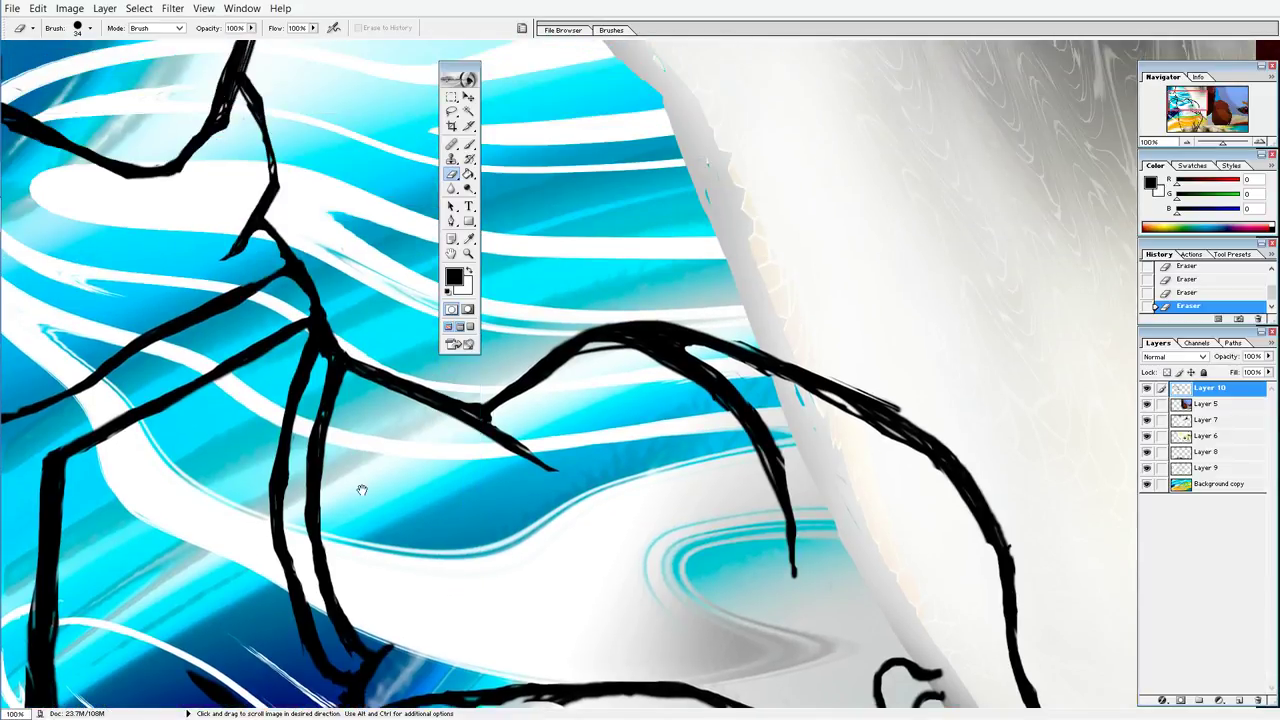
Step: Zoom out and apply Filter > Artistic > Plastic Wrap to the line art on Layer 10
left_click_drag(338, 396, 360, 500)
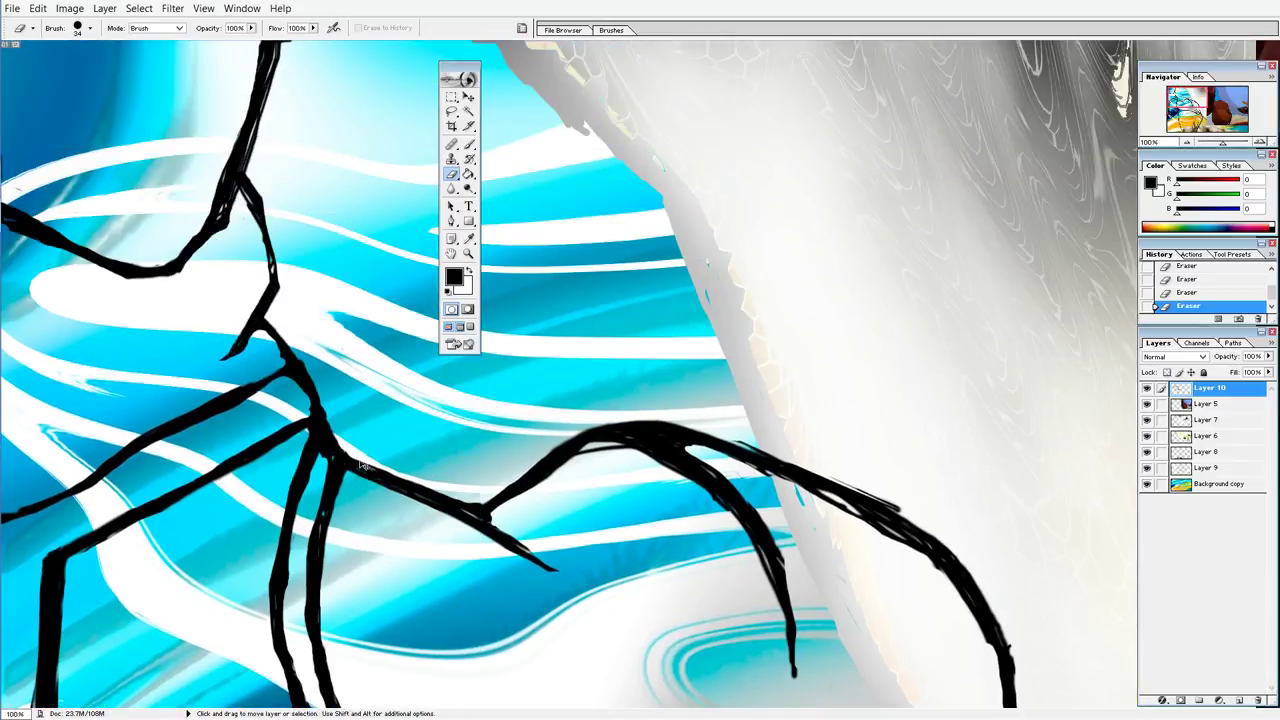
key("ctrl+minus")
key("ctrl+minus")
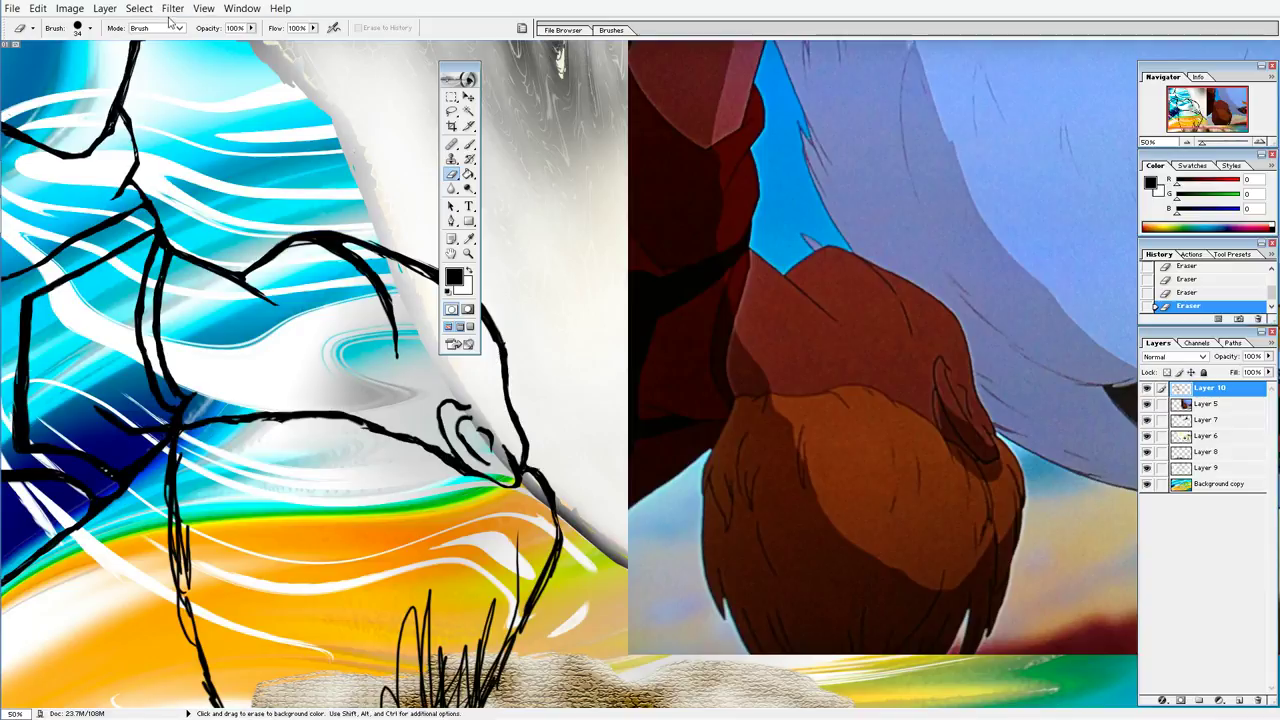
left_click(172, 9)
left_click(226, 28)
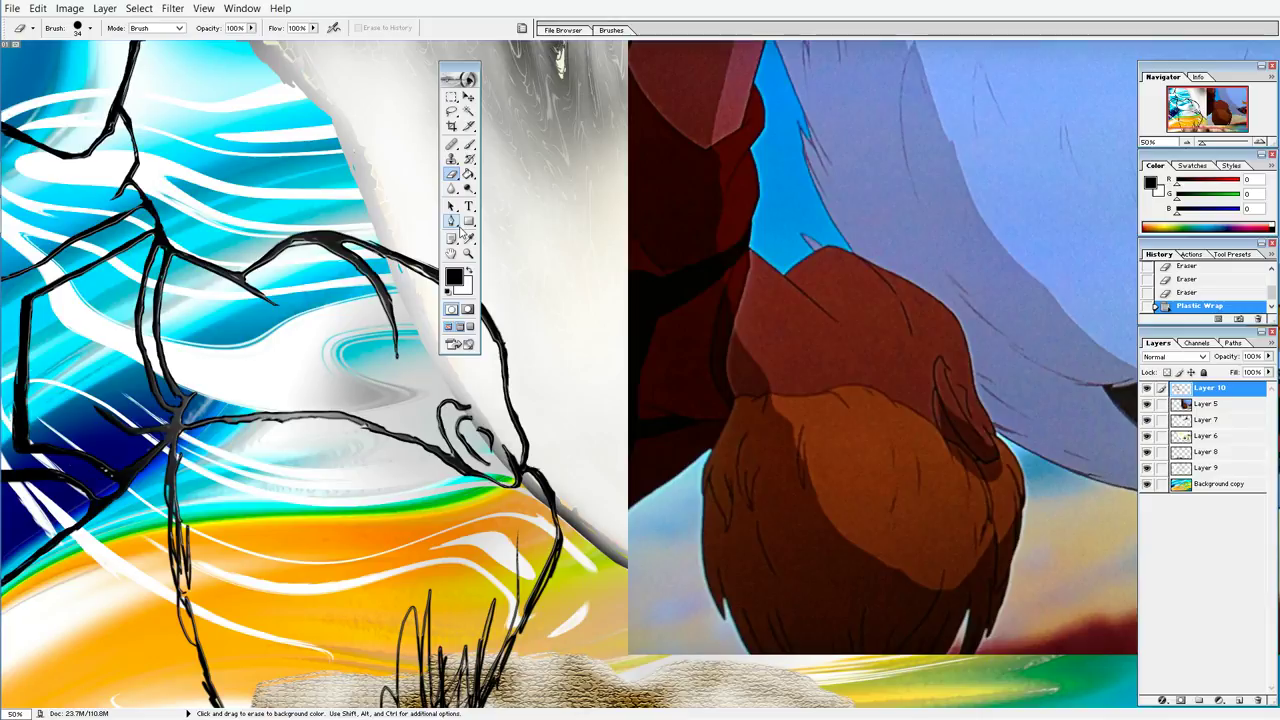
key("ctrl+minus")
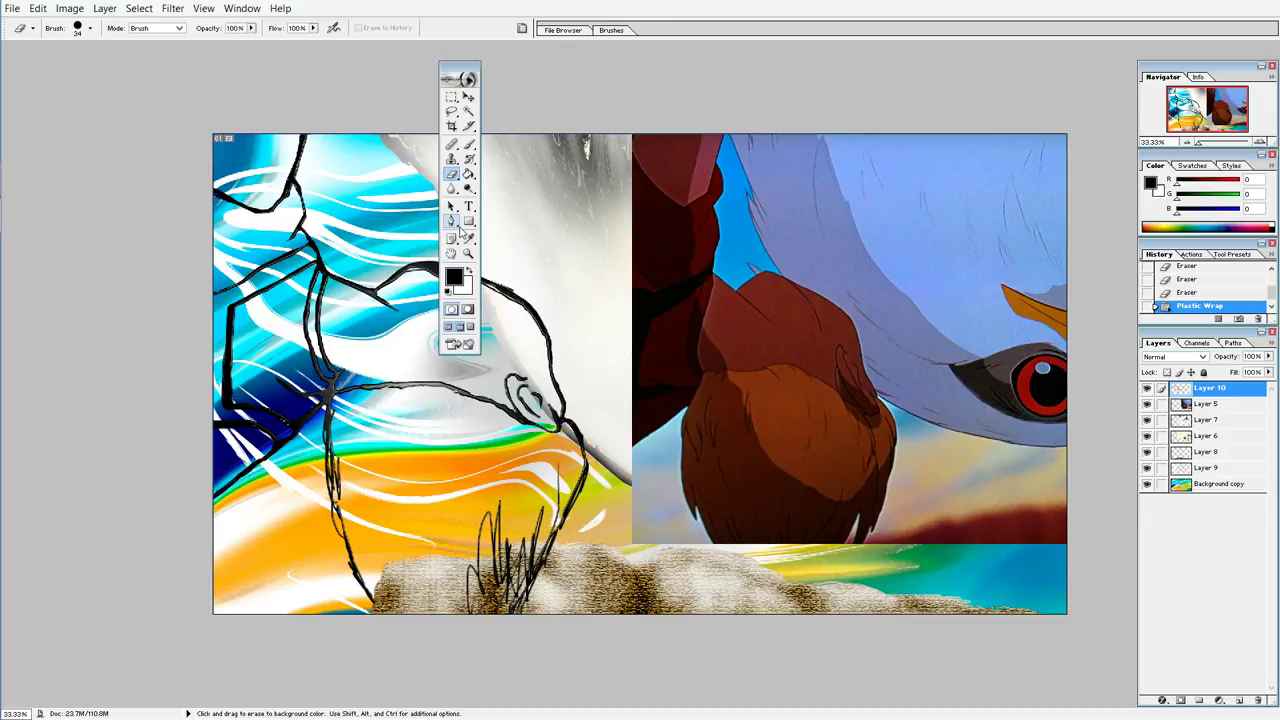
Step: Add a new Layer 11 beneath Layer 10 and make Layer 10 active
left_click(1237, 700)
left_click_drag(1220, 397, 1225, 411)
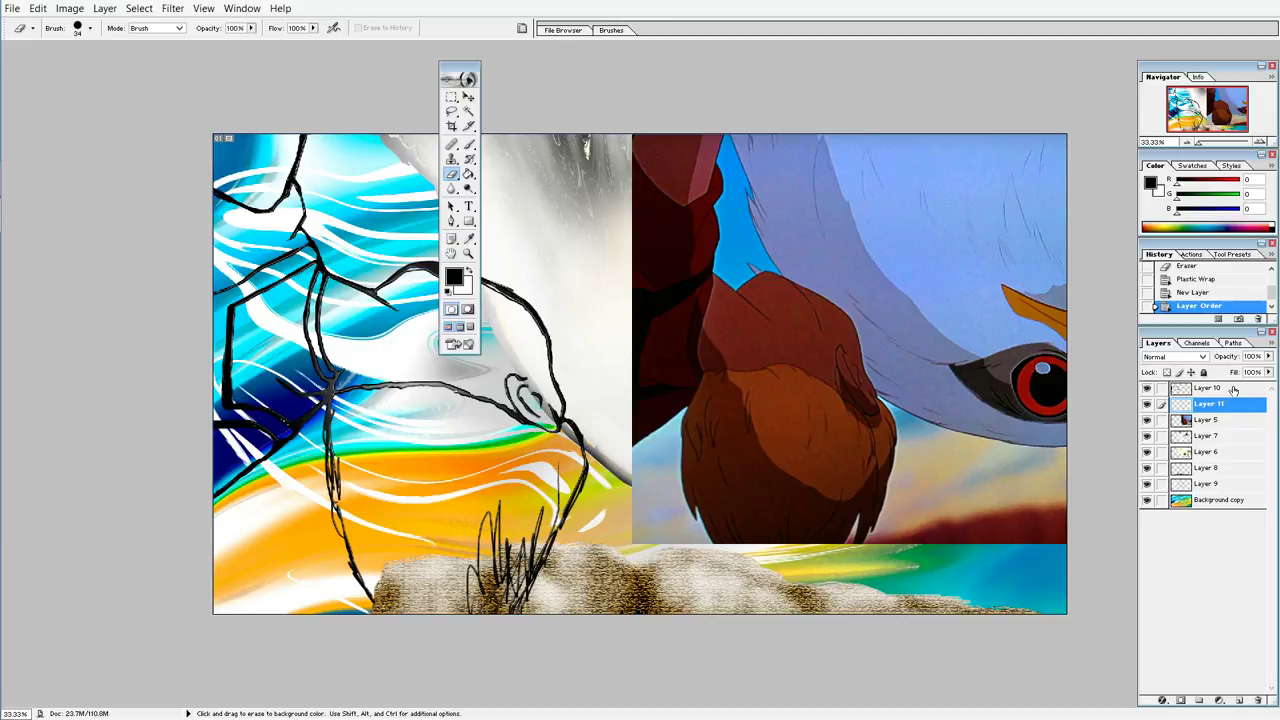
left_click(1233, 390)
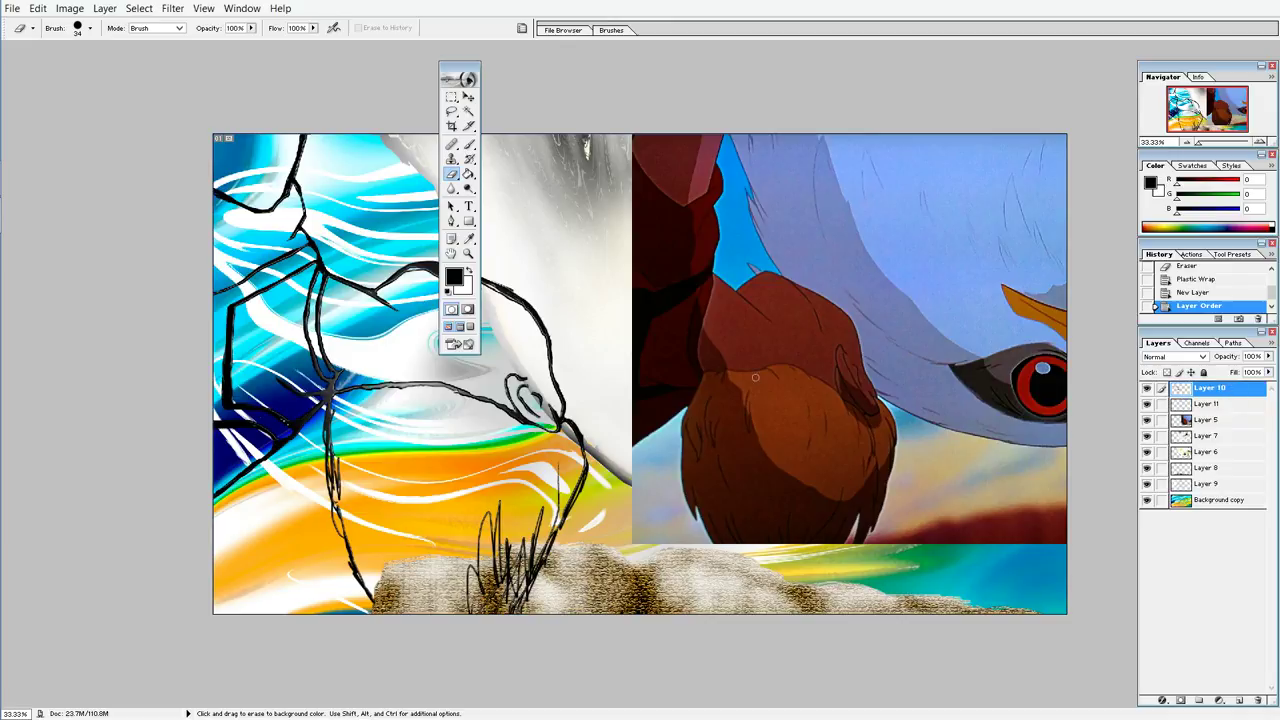
Step: Magic Wand-select the figure's enclosed areas on Layer 10, then make Layer 11 active
left_click(468, 112)
left_click(240, 165)
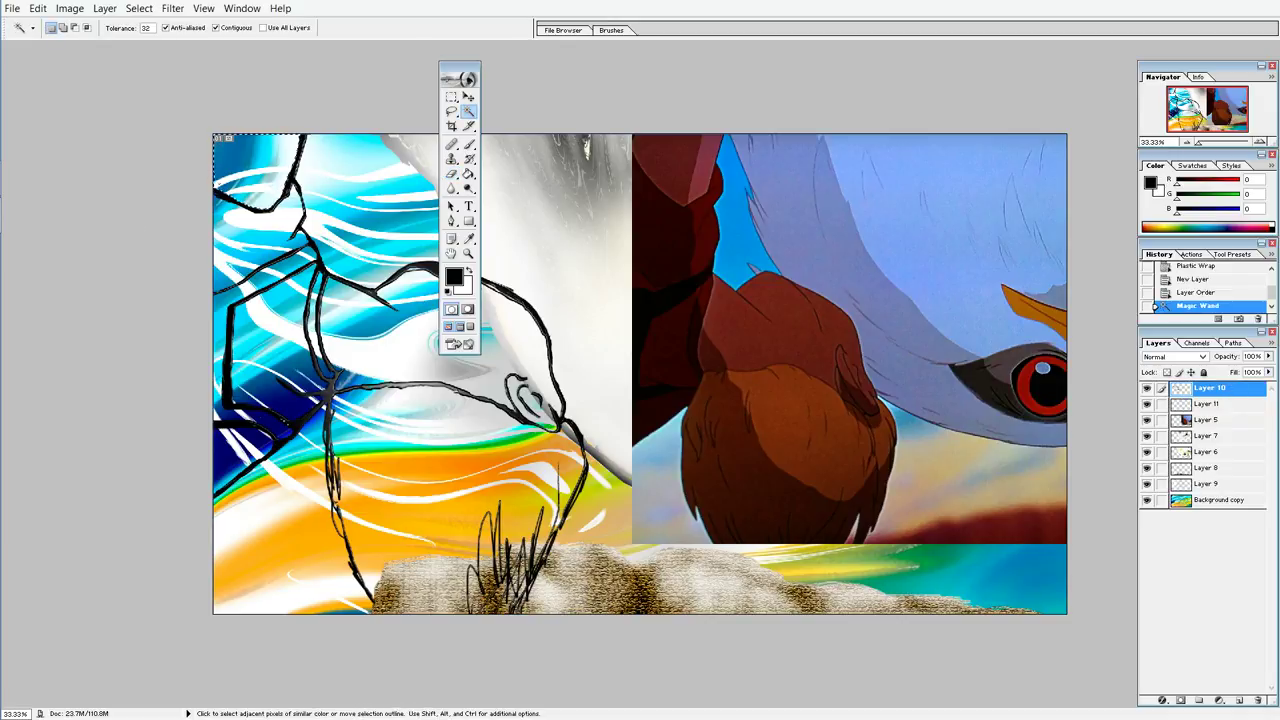
key("shift")
left_click(228, 138, "shift")
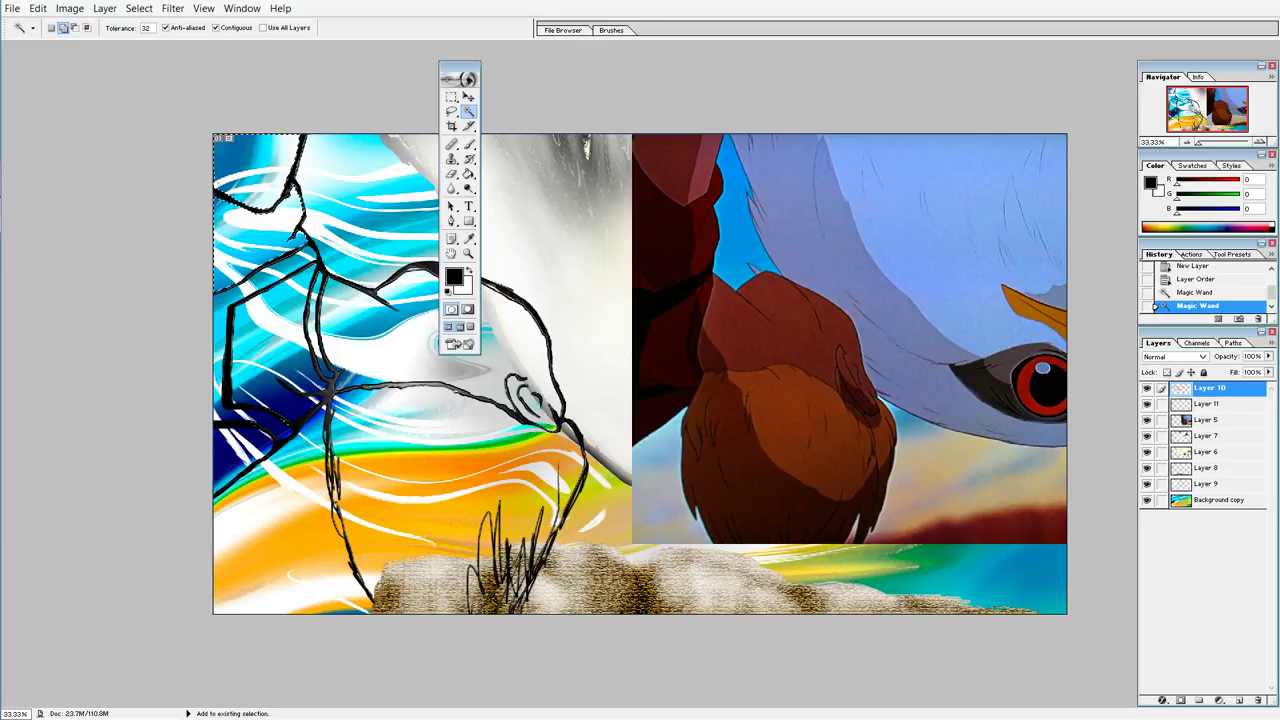
left_click(222, 300)
left_click(298, 396)
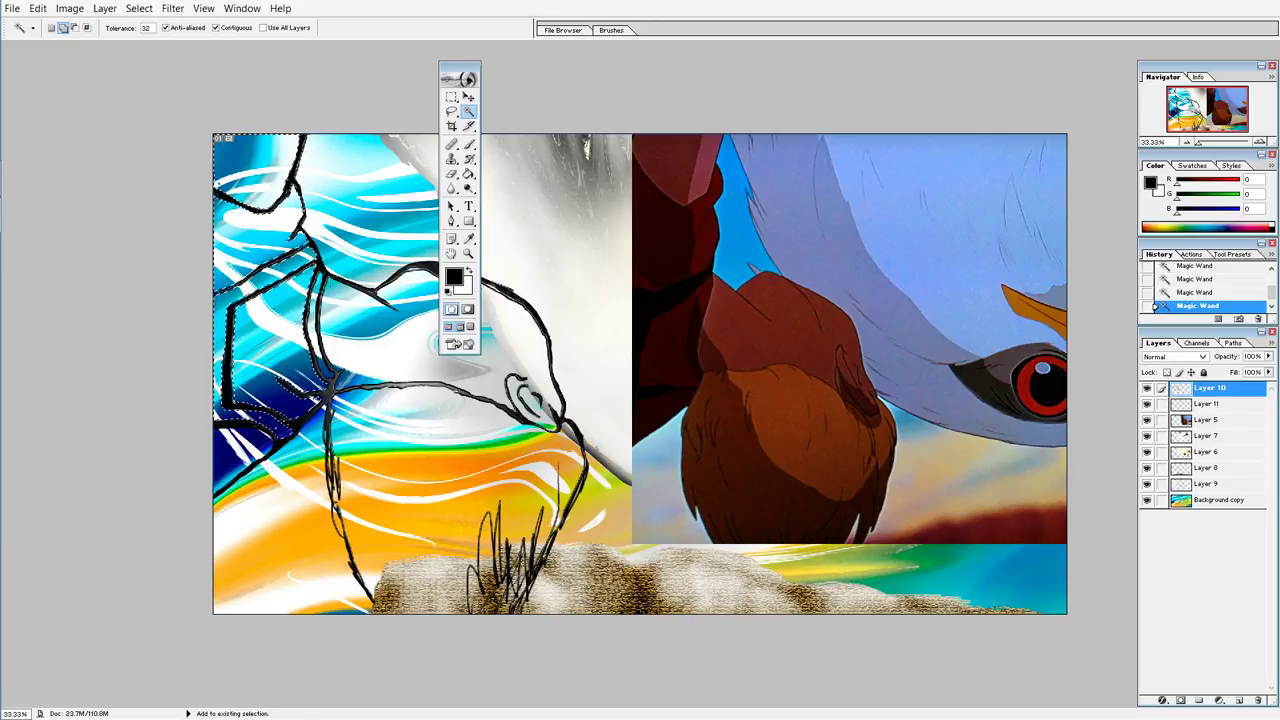
left_click(518, 388, "shift")
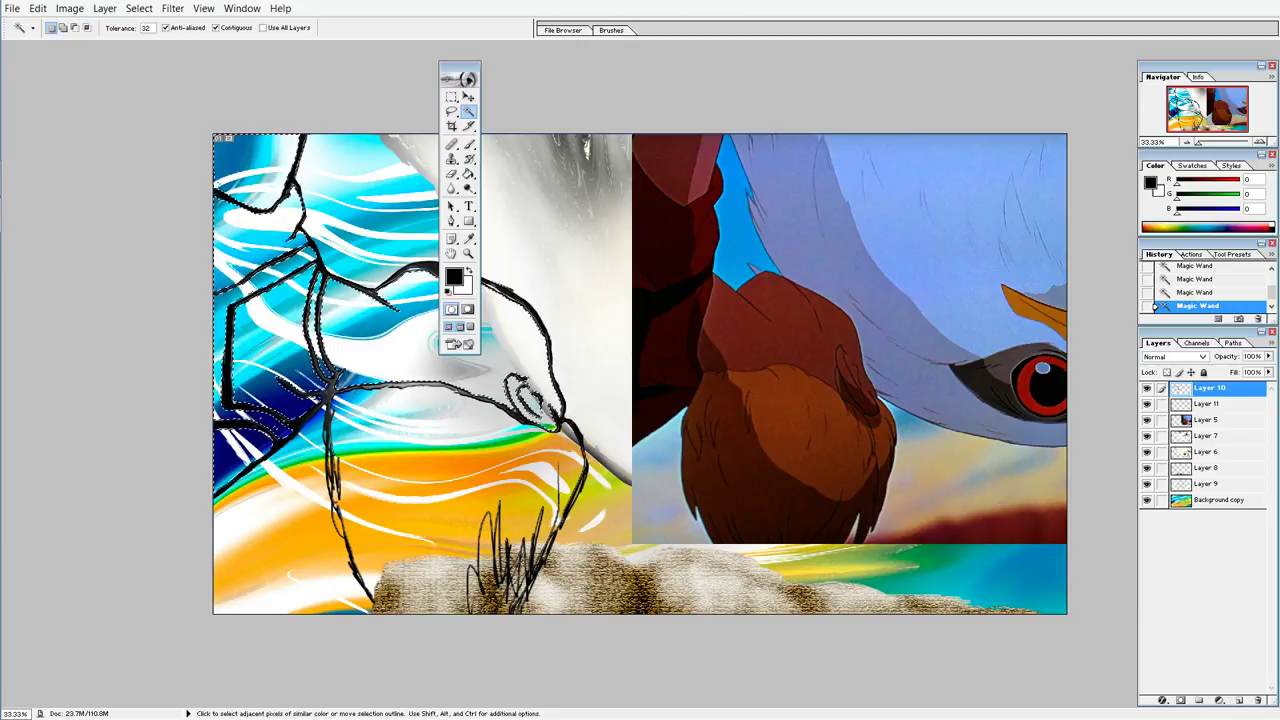
key("alt+bracketleft")
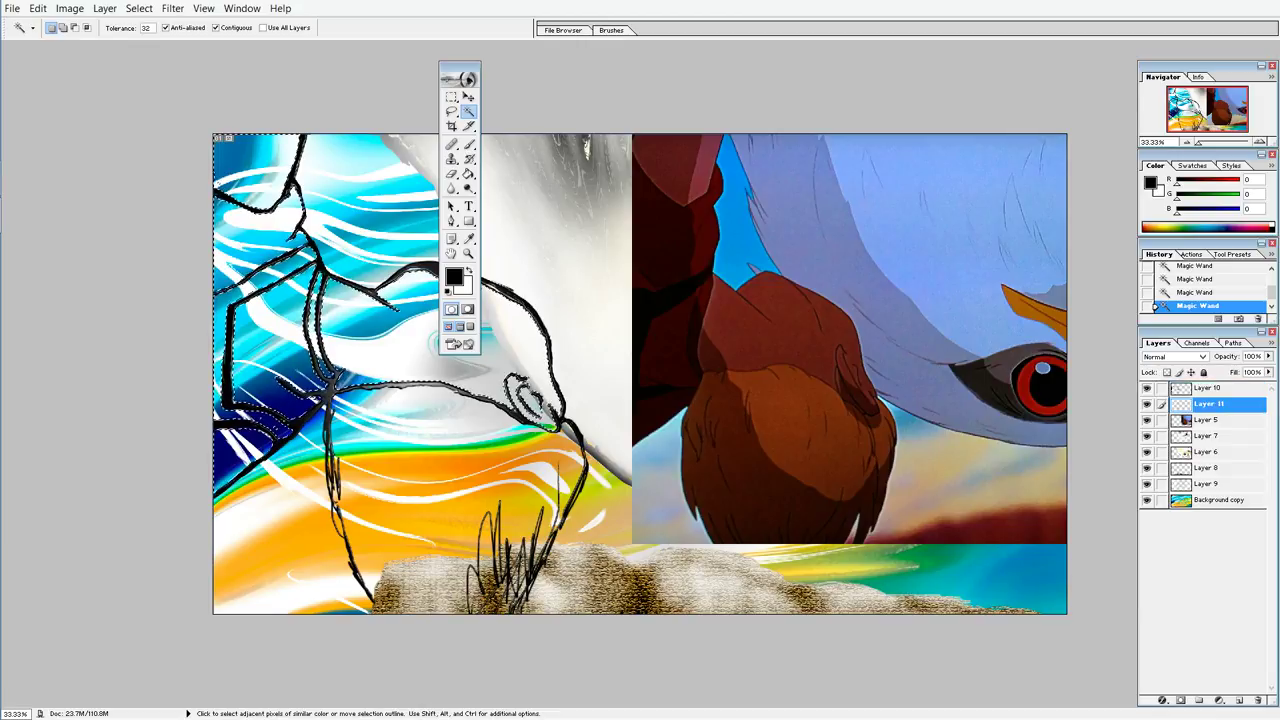
left_click(453, 277)
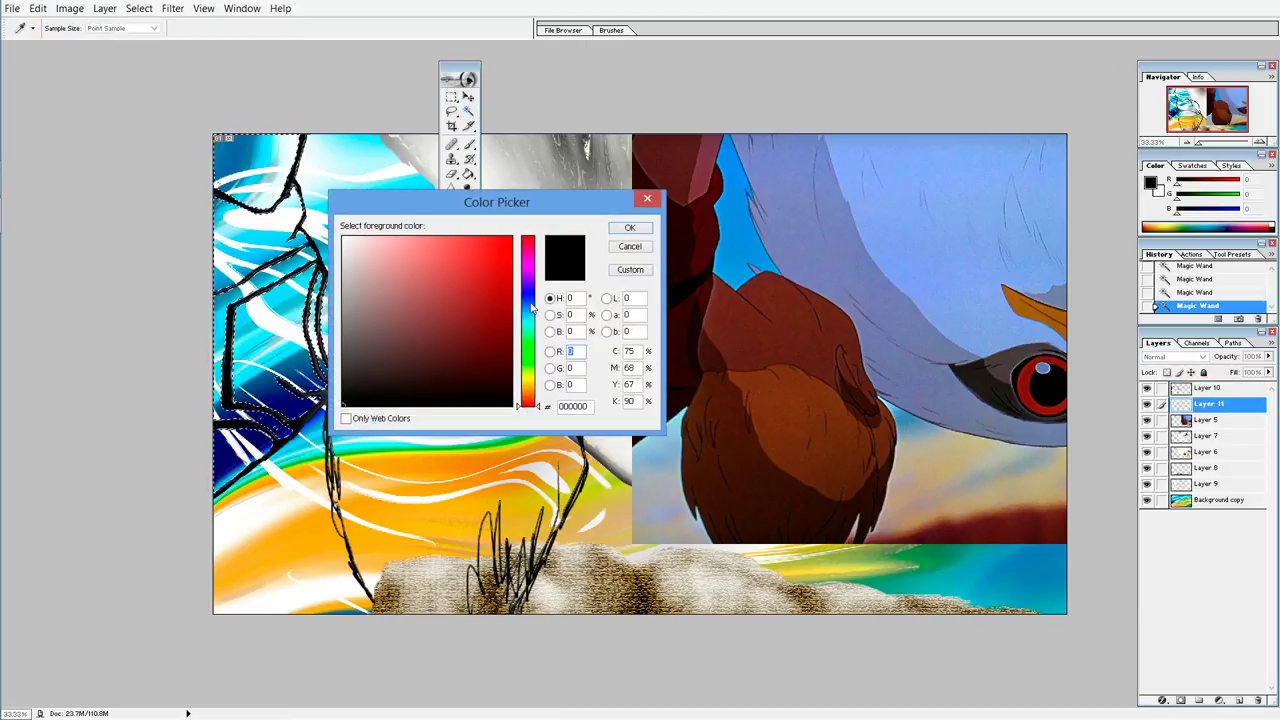
Step: Pick a tan brown foreground and Paint Bucket-fill the selected figure areas on Layer 11
mouse_move(528, 404)
left_mouse_down()
mouse_move(528, 380)
mouse_move(528, 391)
left_mouse_up()
left_click(392, 273)
mouse_move(392, 273)
left_mouse_down()
mouse_move(390, 314)
mouse_move(402, 297)
left_mouse_up()
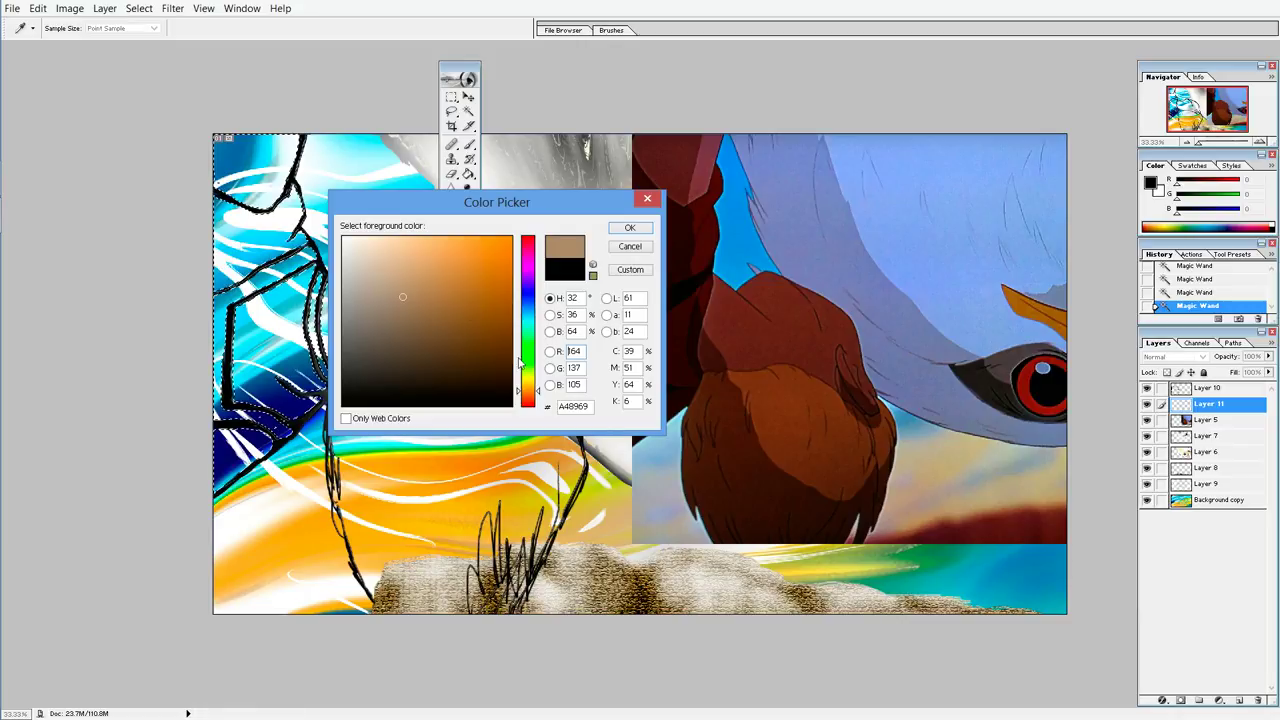
left_click_drag(528, 390, 528, 394)
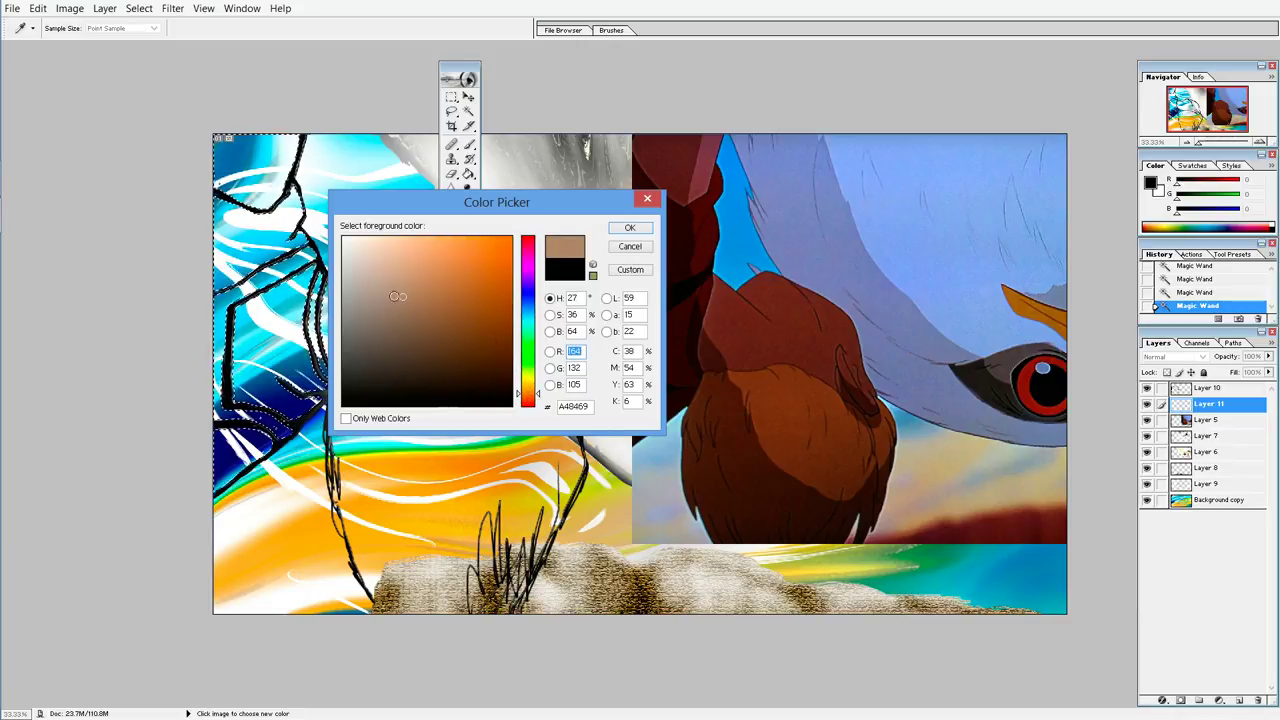
mouse_move(399, 299)
left_mouse_down()
mouse_move(416, 322)
mouse_move(419, 305)
left_mouse_up()
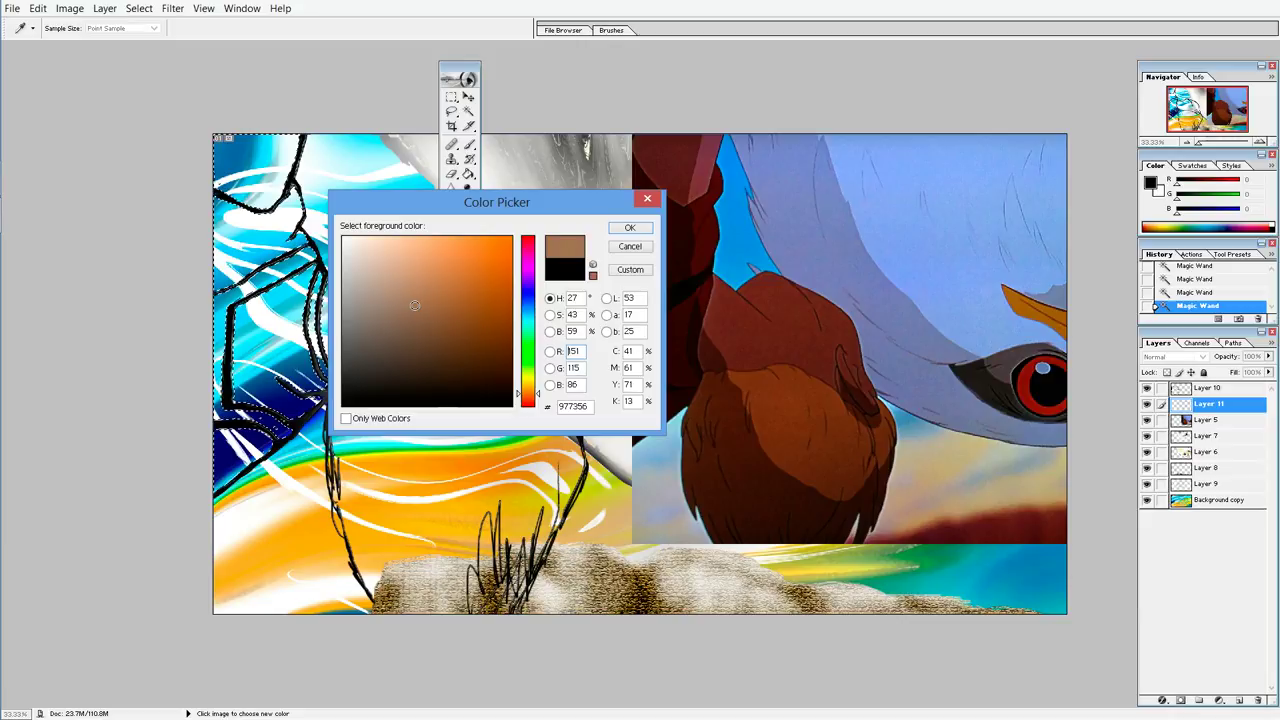
left_click(411, 299)
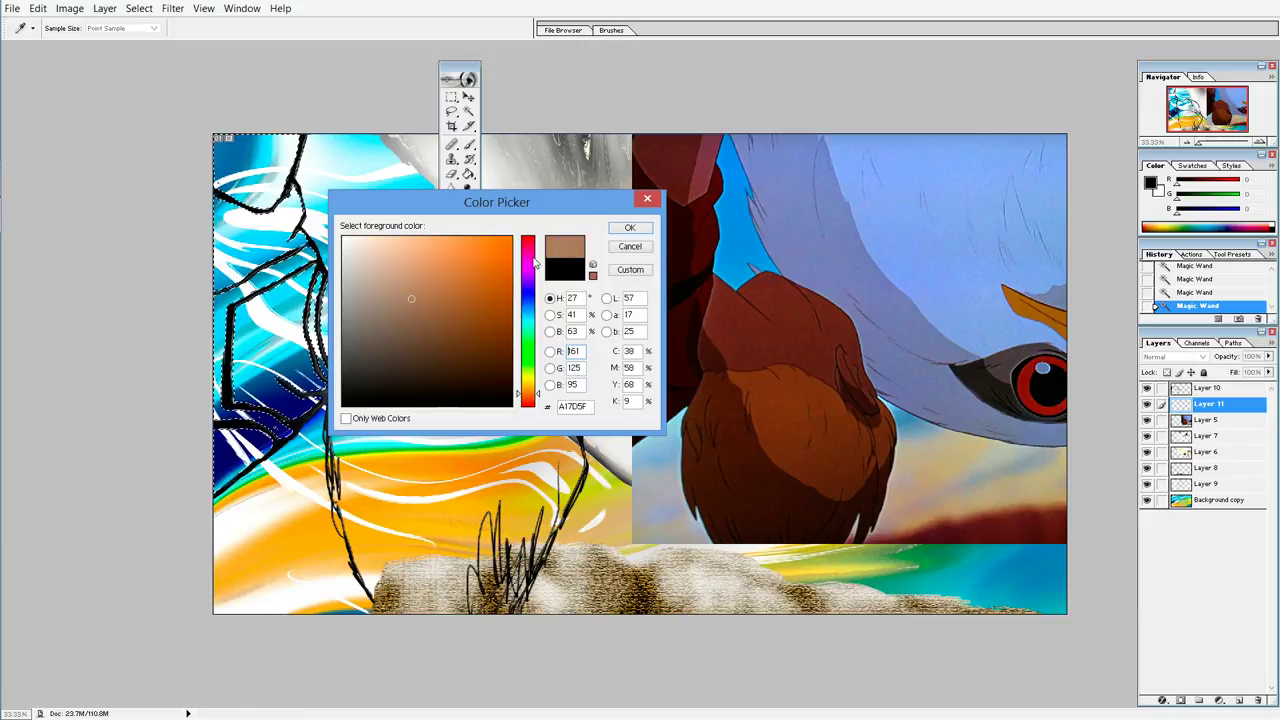
left_click(626, 229)
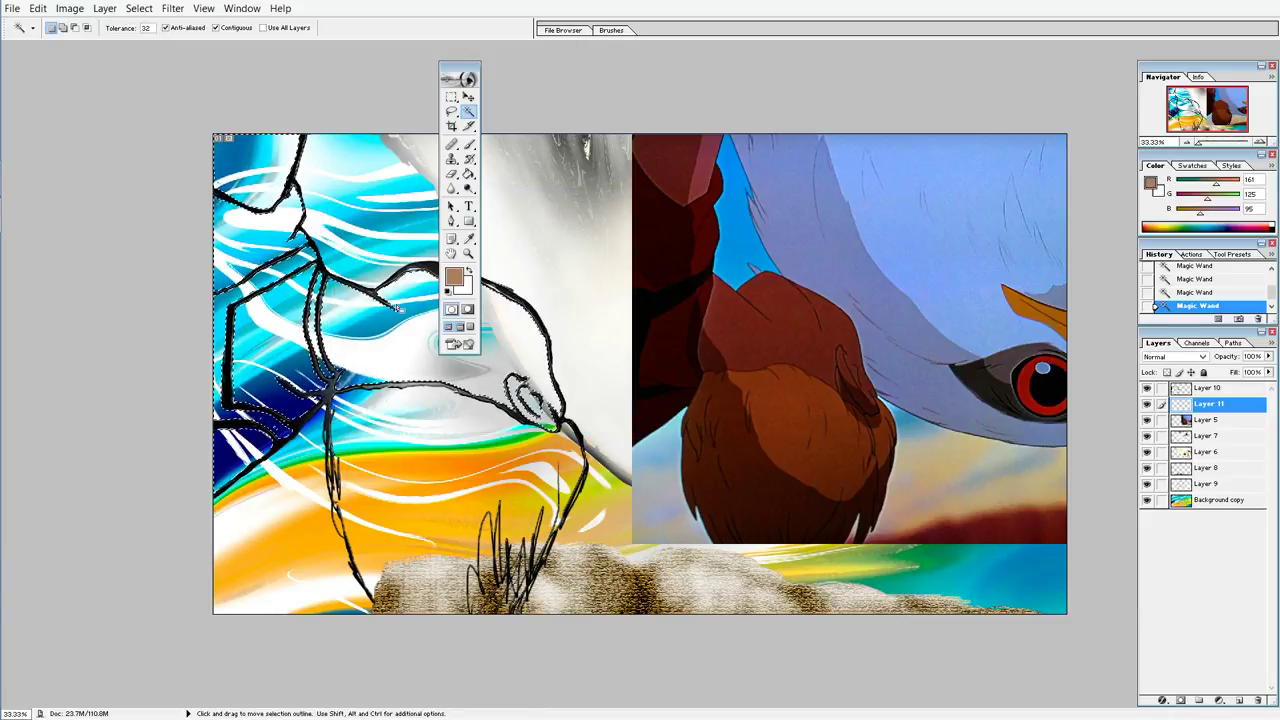
left_click(468, 174)
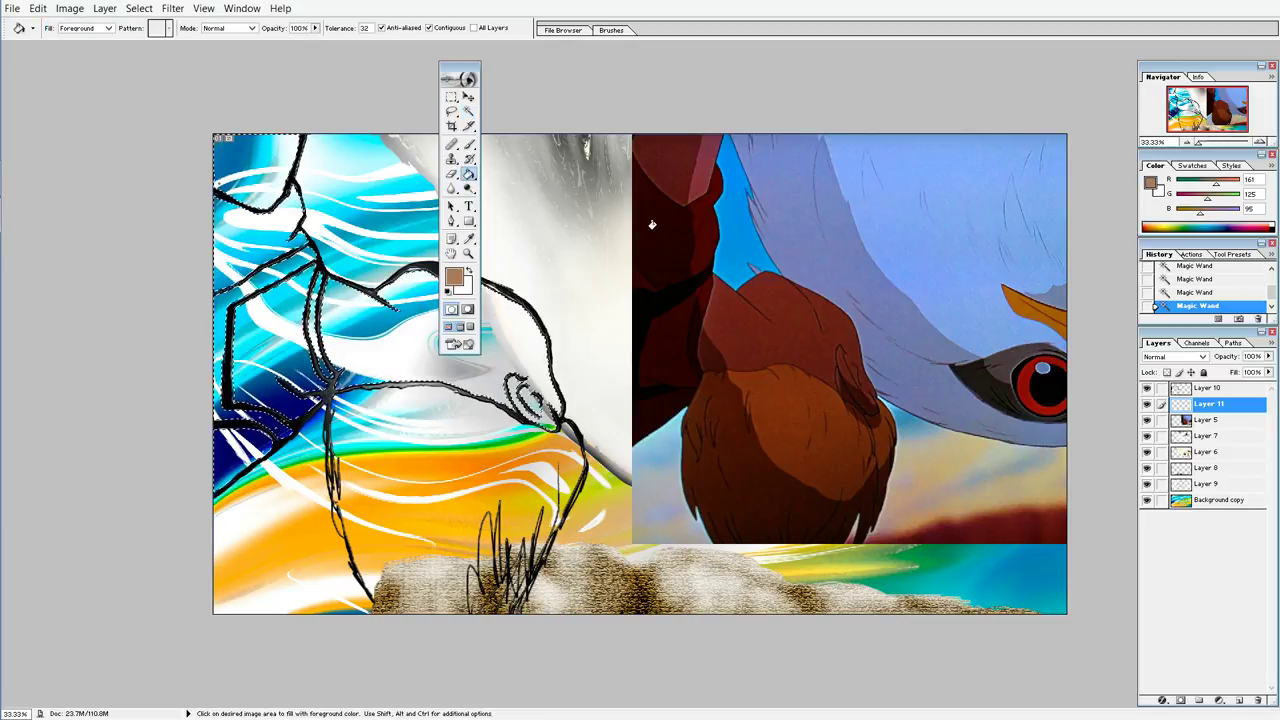
left_click(371, 354)
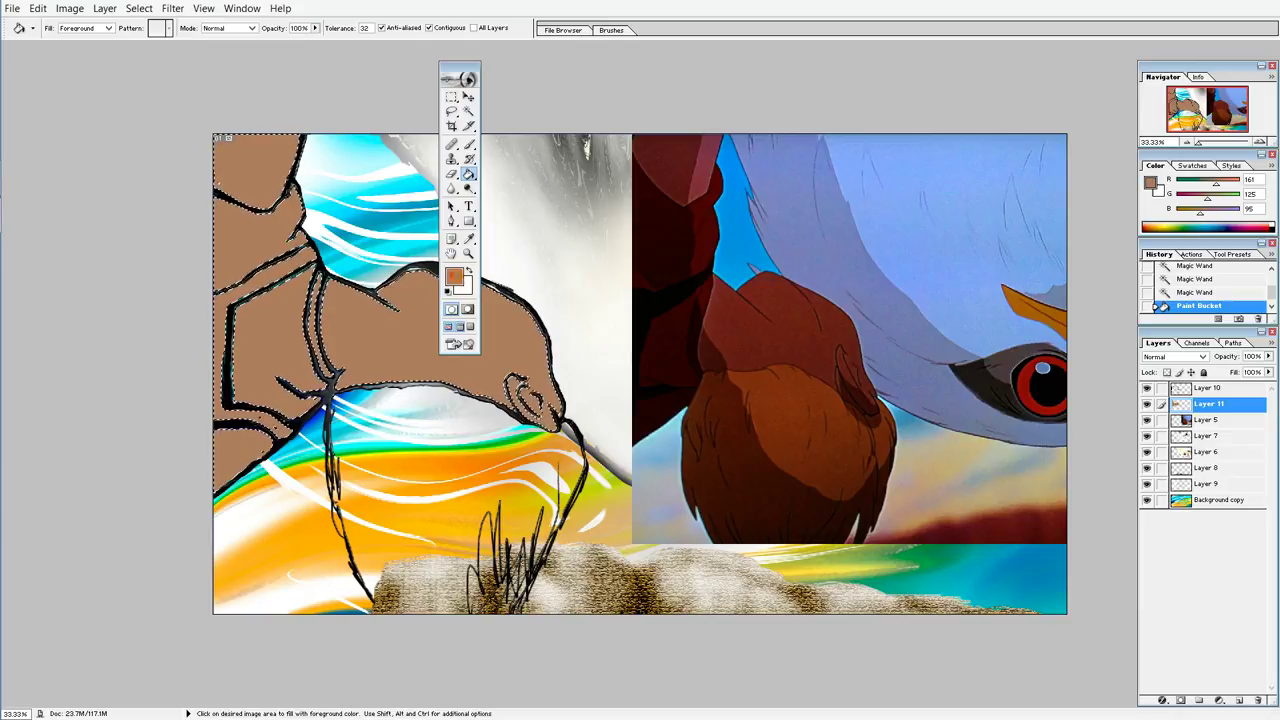
Step: Fill the four skin areas on the left side with orange-brown 9F502A
left_click(452, 277)
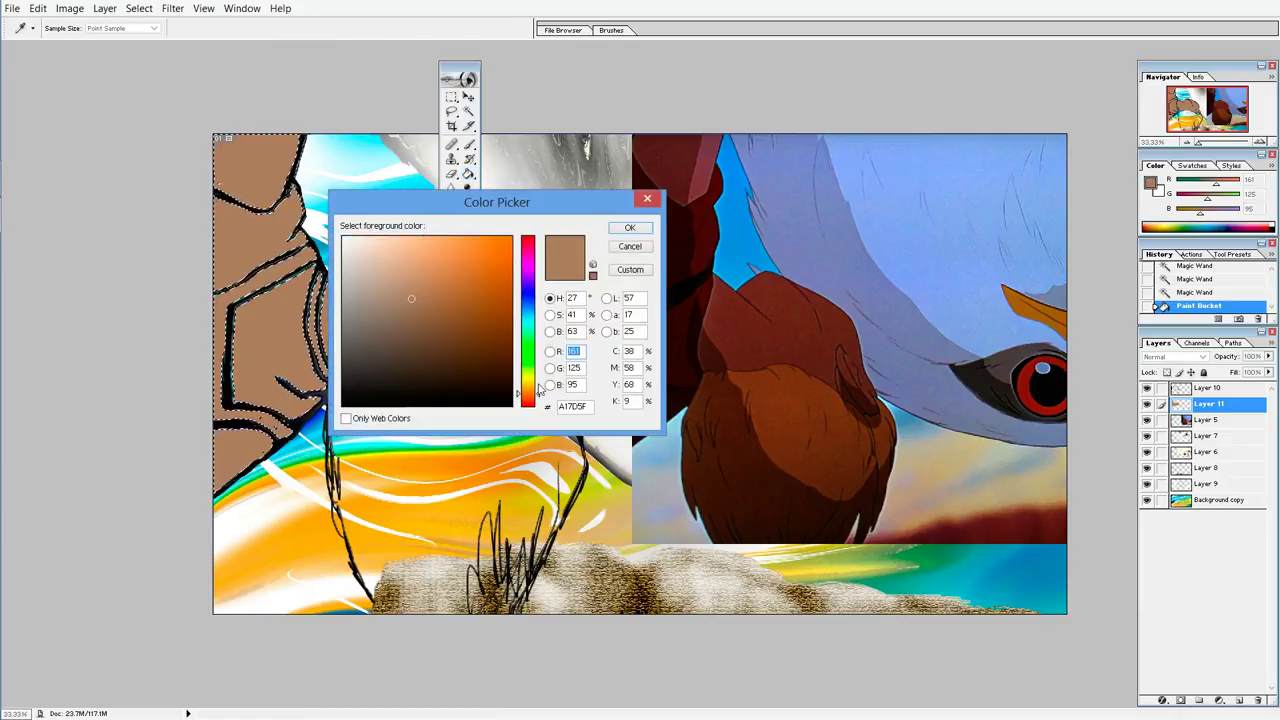
left_click_drag(530, 402, 530, 403)
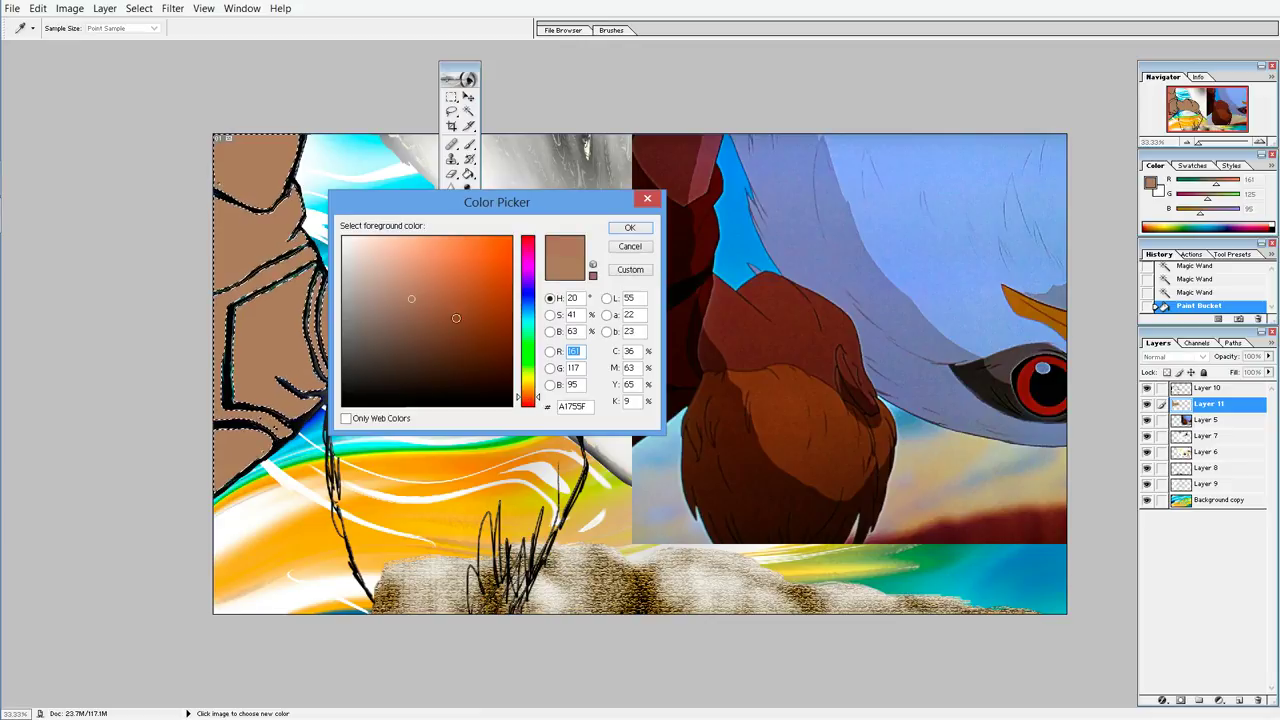
left_click_drag(456, 318, 468, 297)
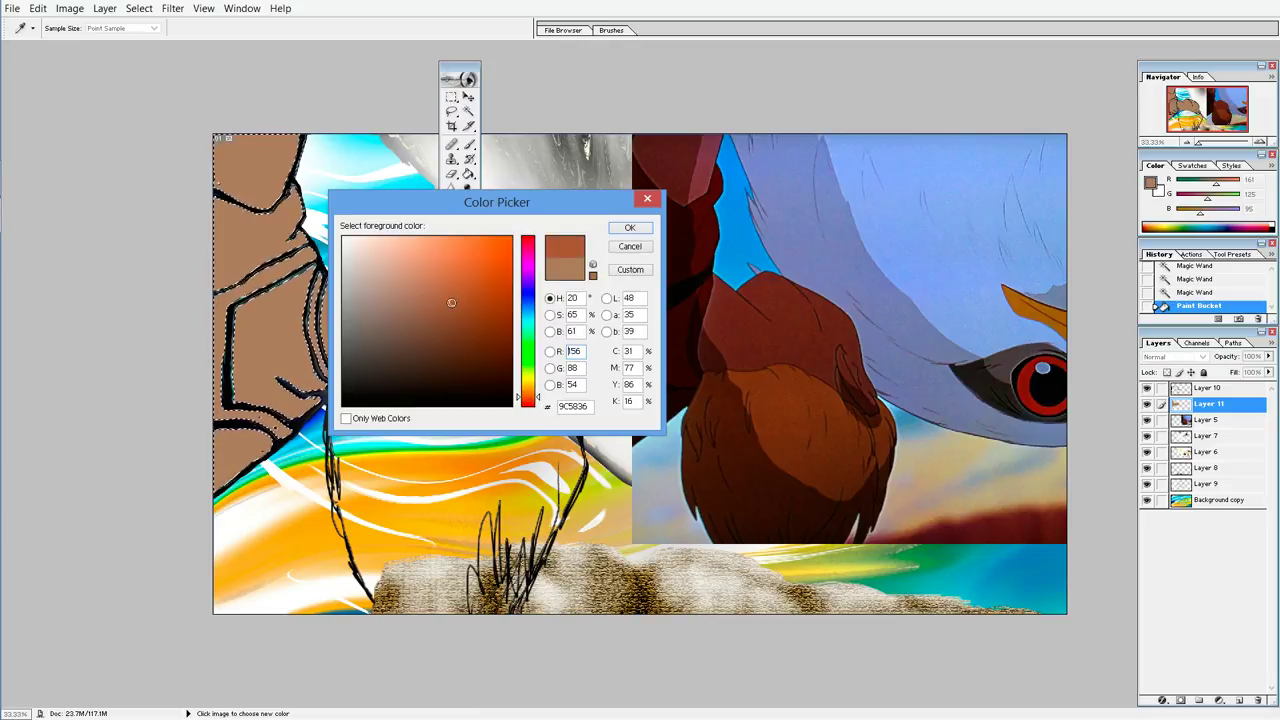
left_click(628, 228)
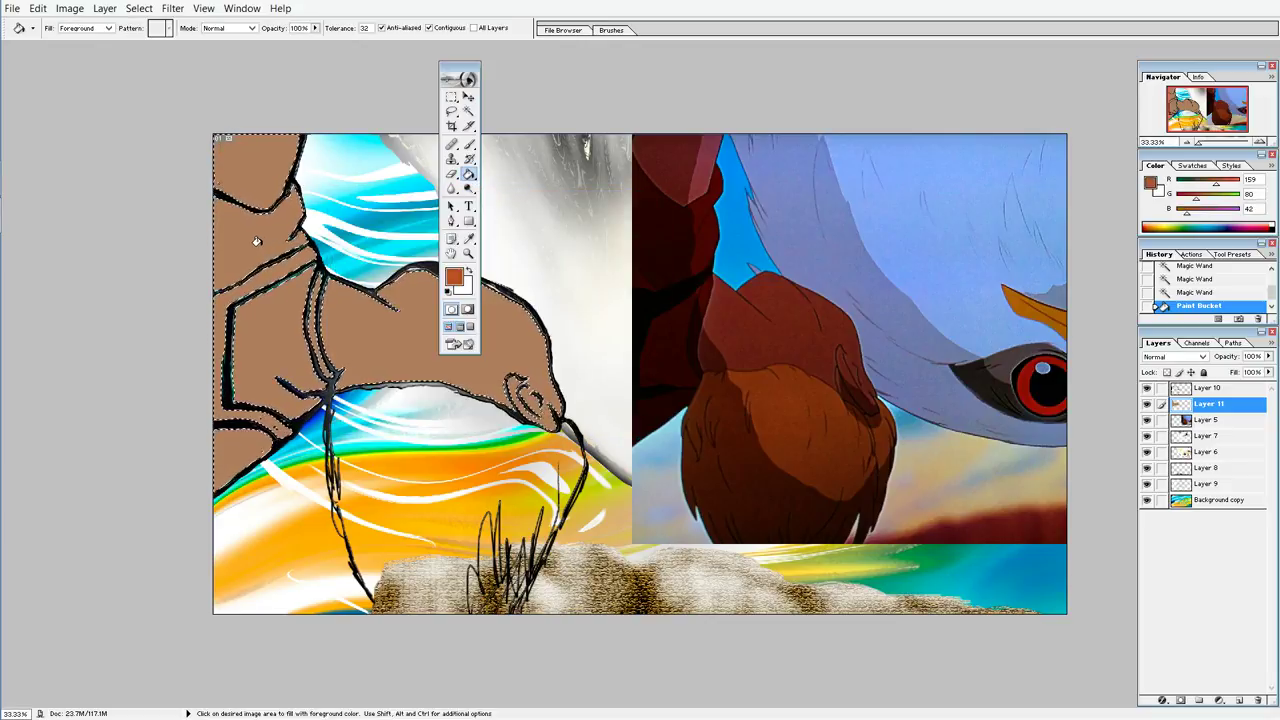
left_click(266, 245)
left_click(279, 309)
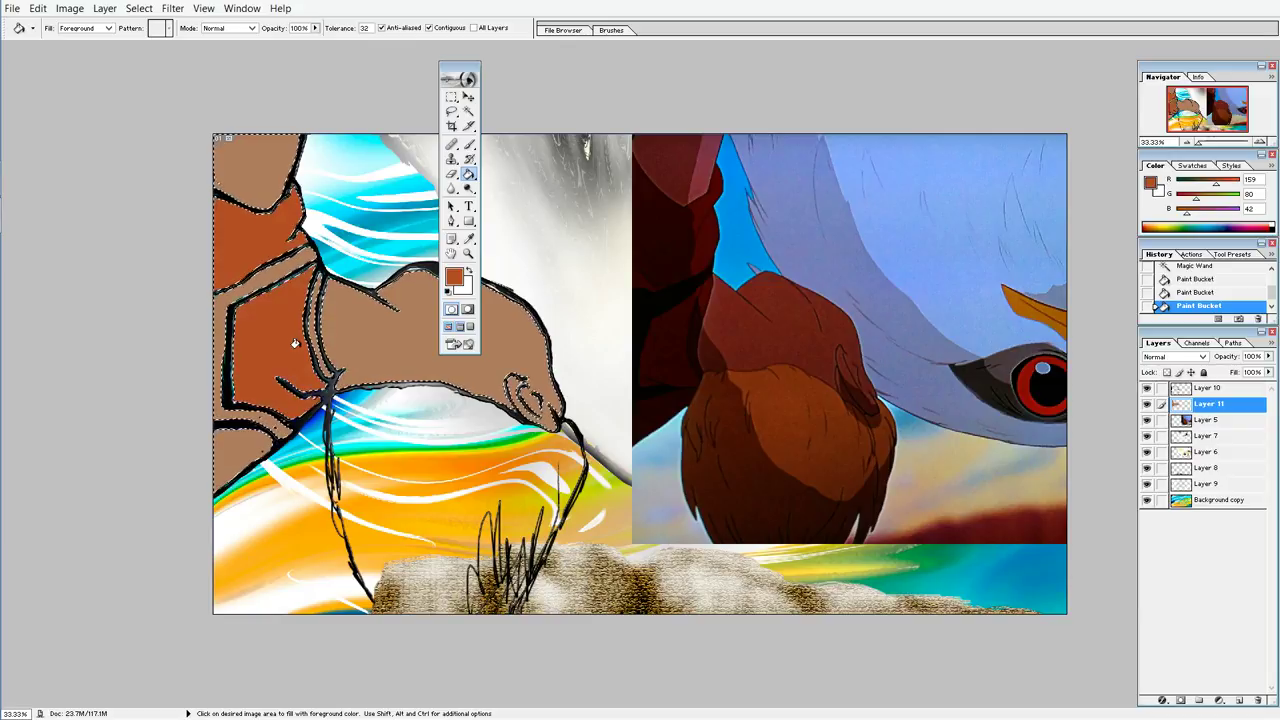
left_click(315, 294)
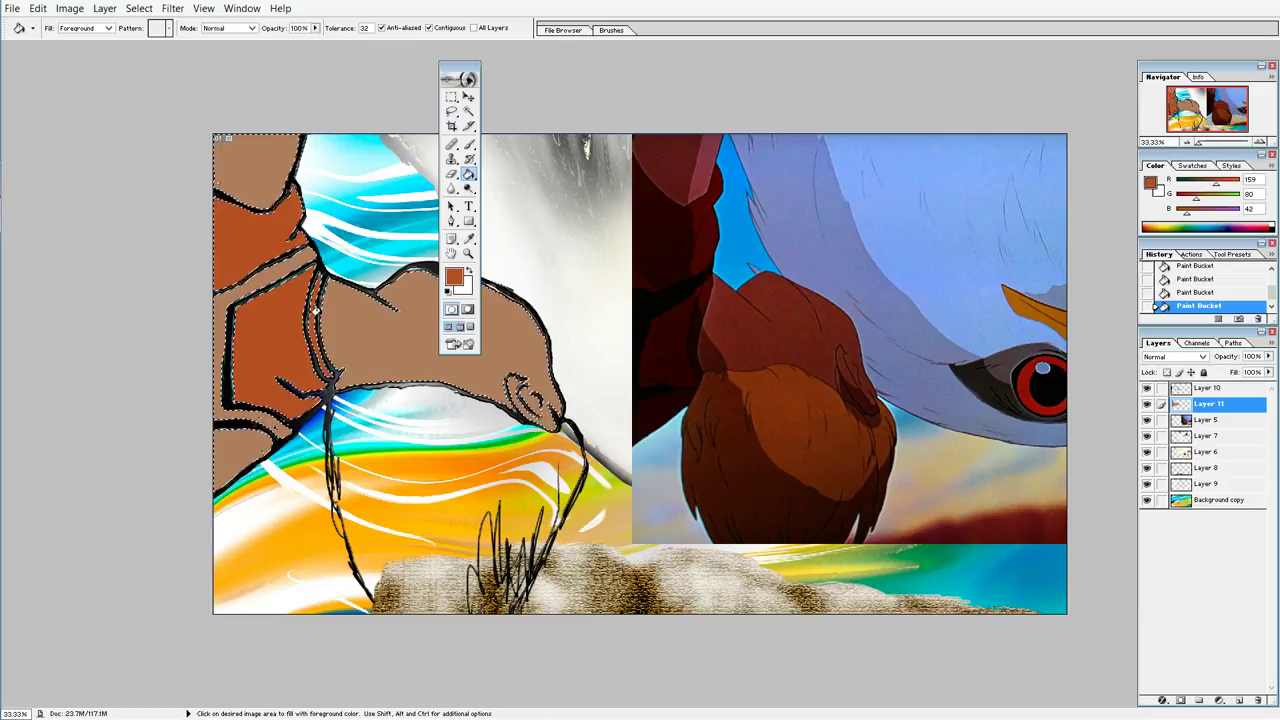
left_click(238, 442)
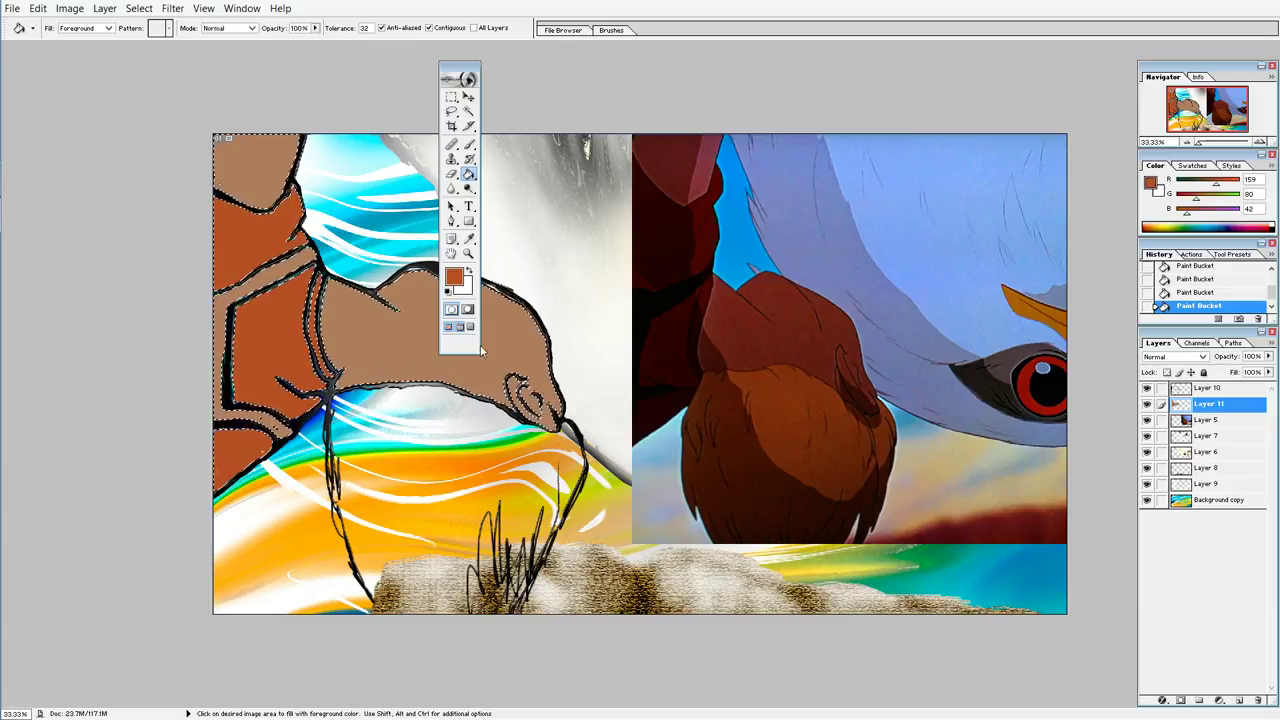
Step: Set the foreground to dark brown 6F4937 and switch to the Burn Tool
left_click(453, 276)
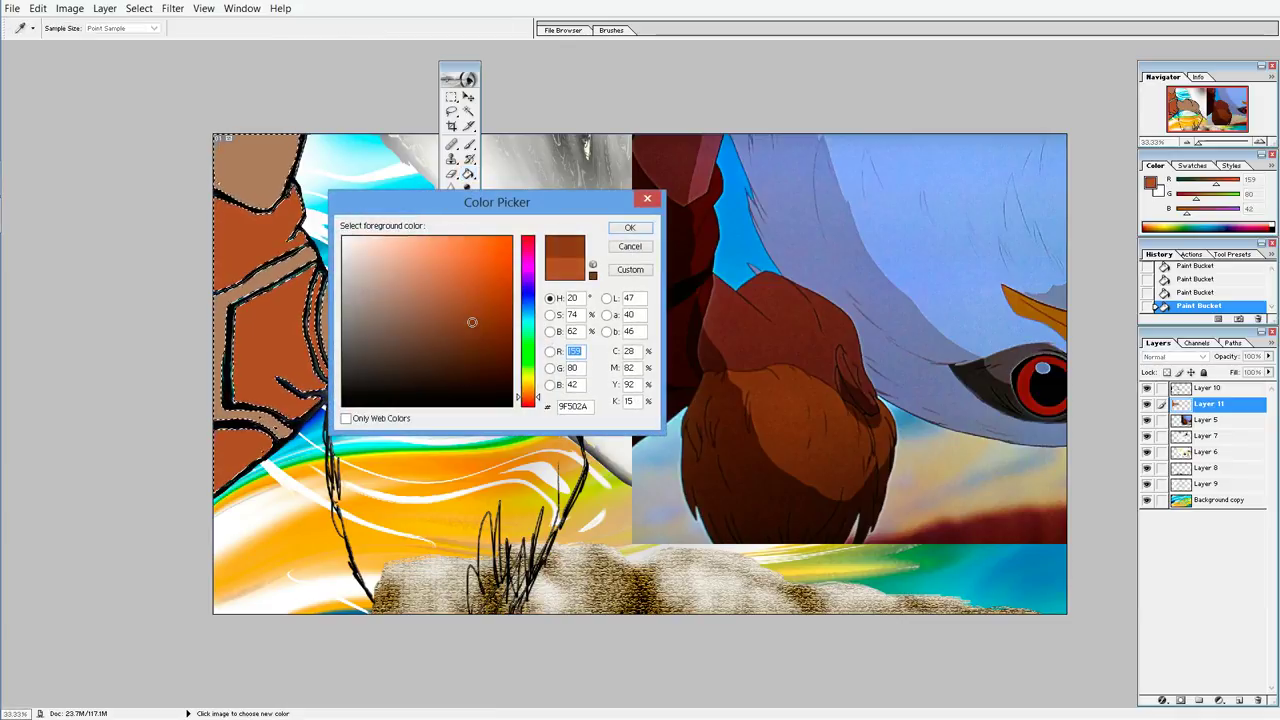
left_click_drag(480, 323, 428, 332)
left_click(625, 229)
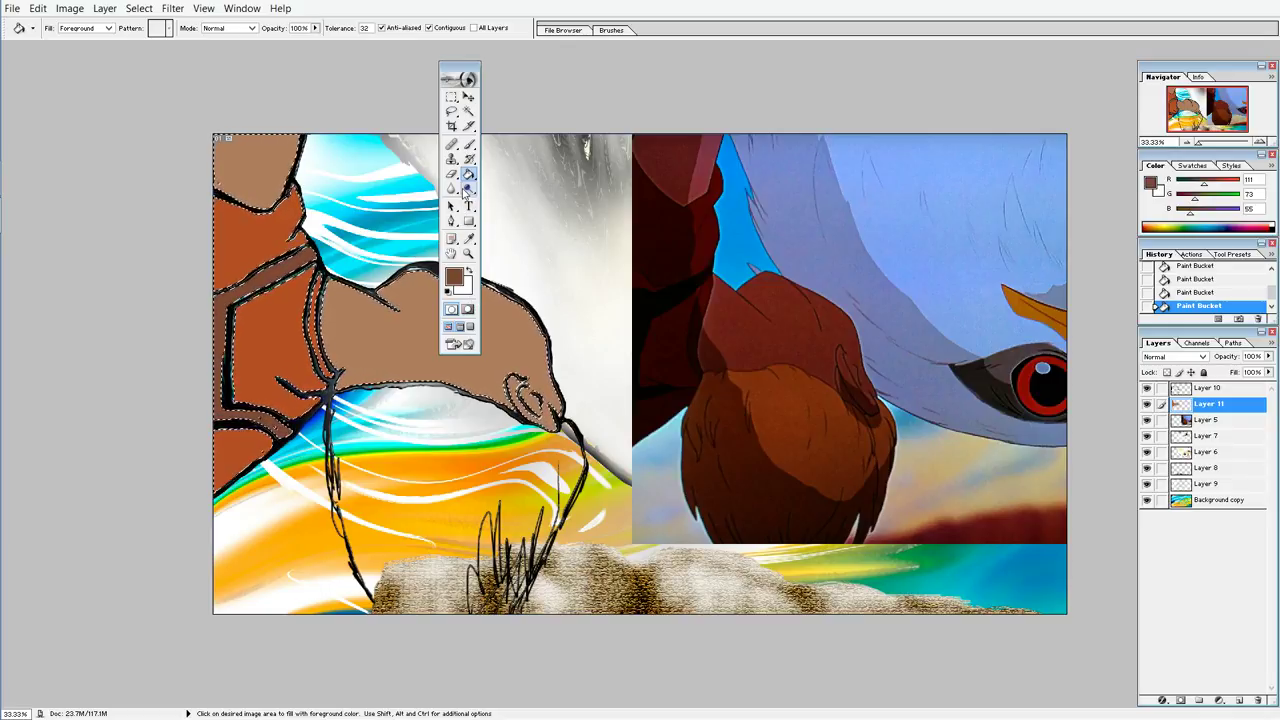
left_click(472, 190)
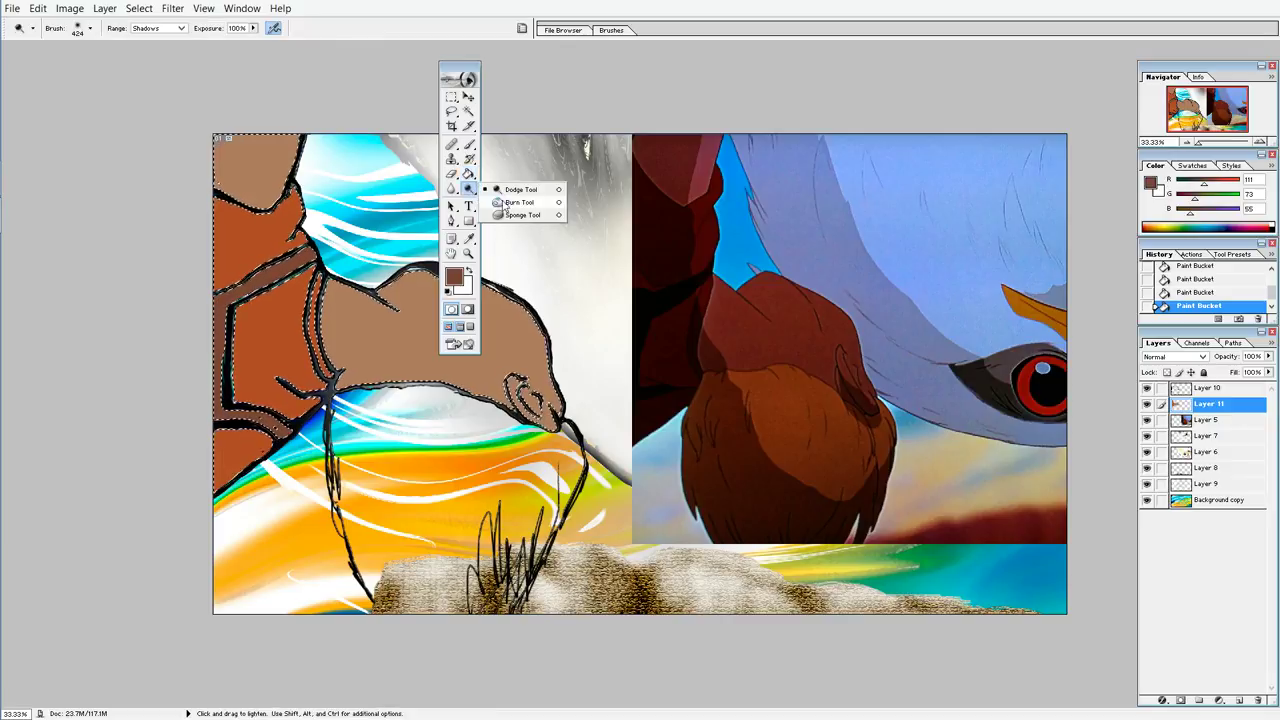
left_click(512, 203)
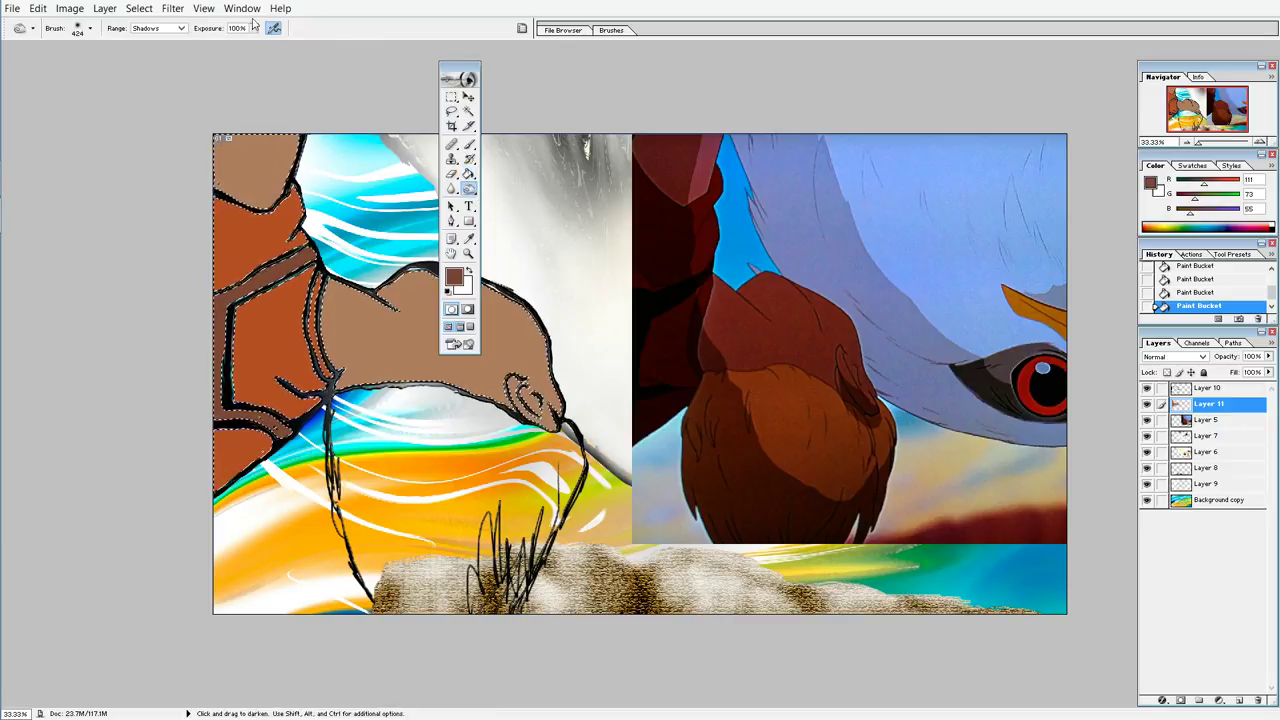
Step: Burn along the strap and near its base with a 73 px brush
left_click(91, 29)
left_click(33, 64)
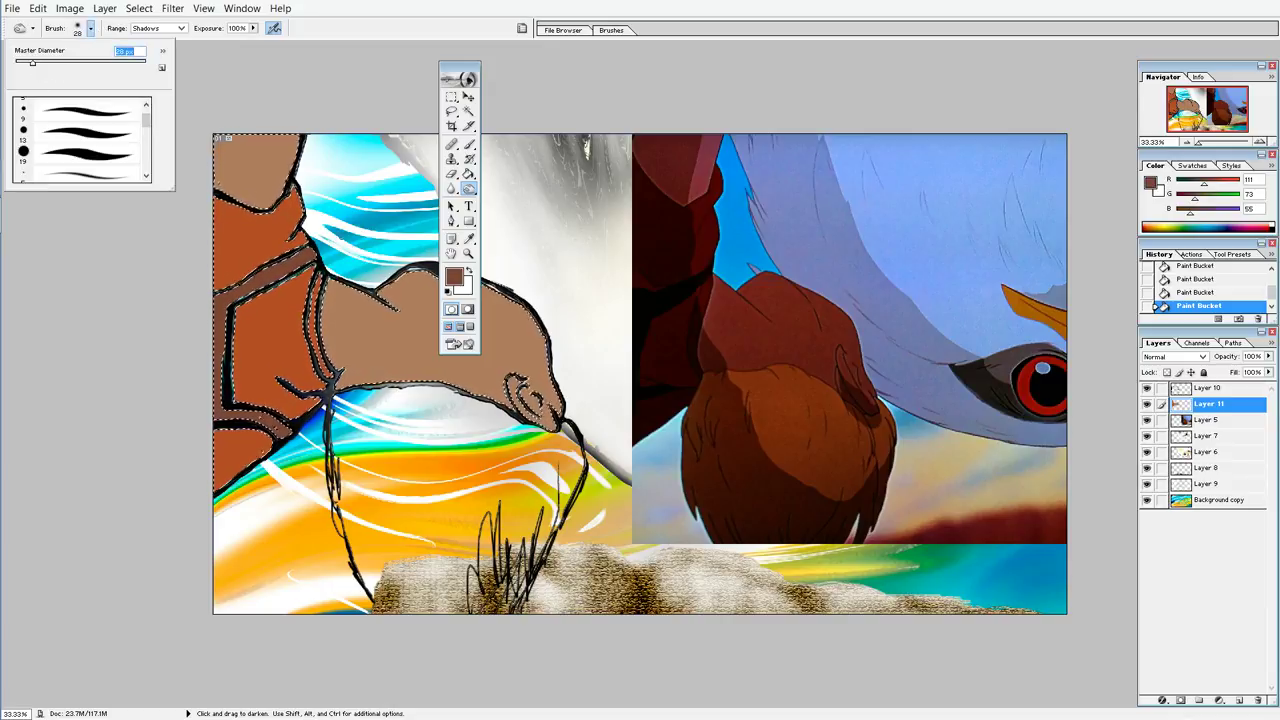
left_click(62, 65)
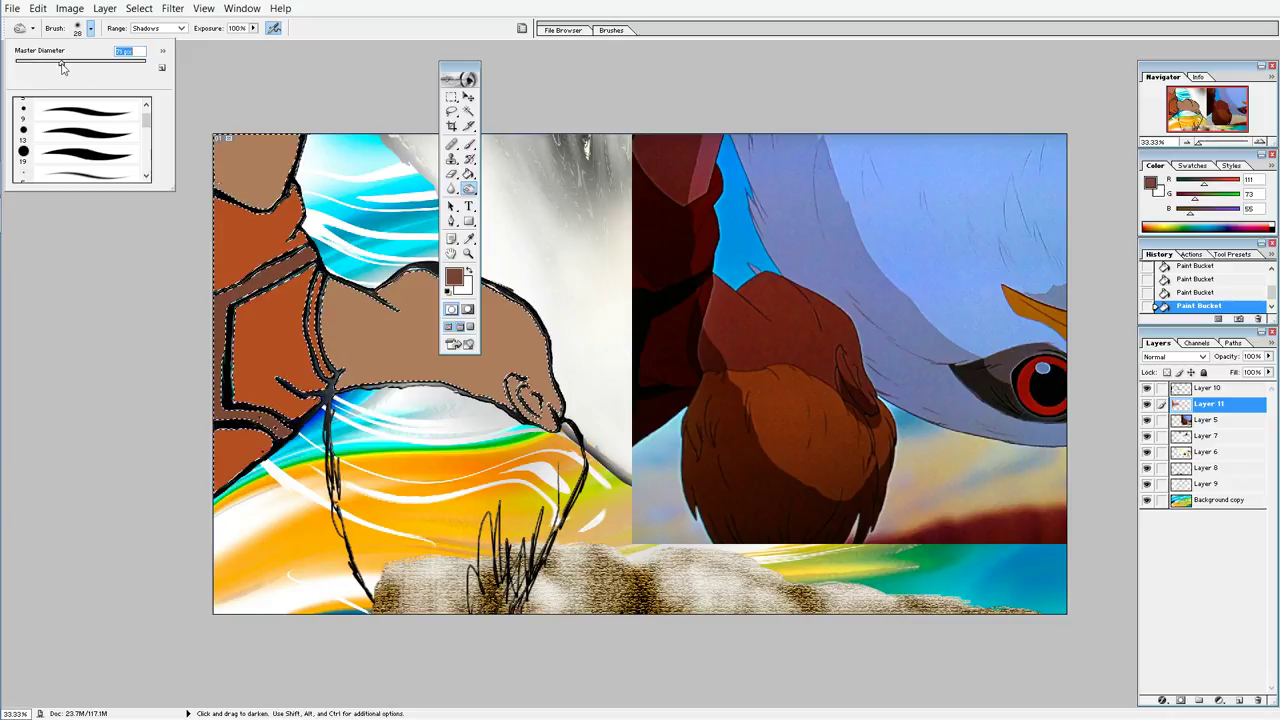
key("Return")
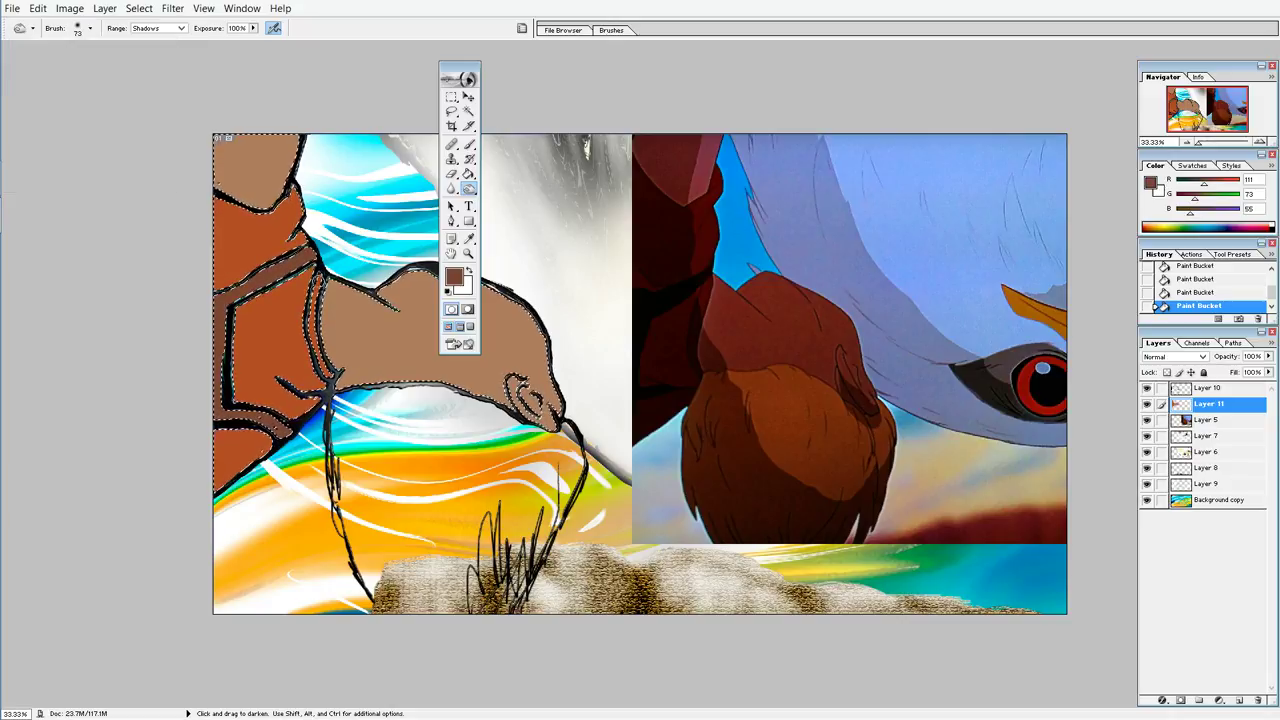
left_click_drag(380, 320, 460, 340)
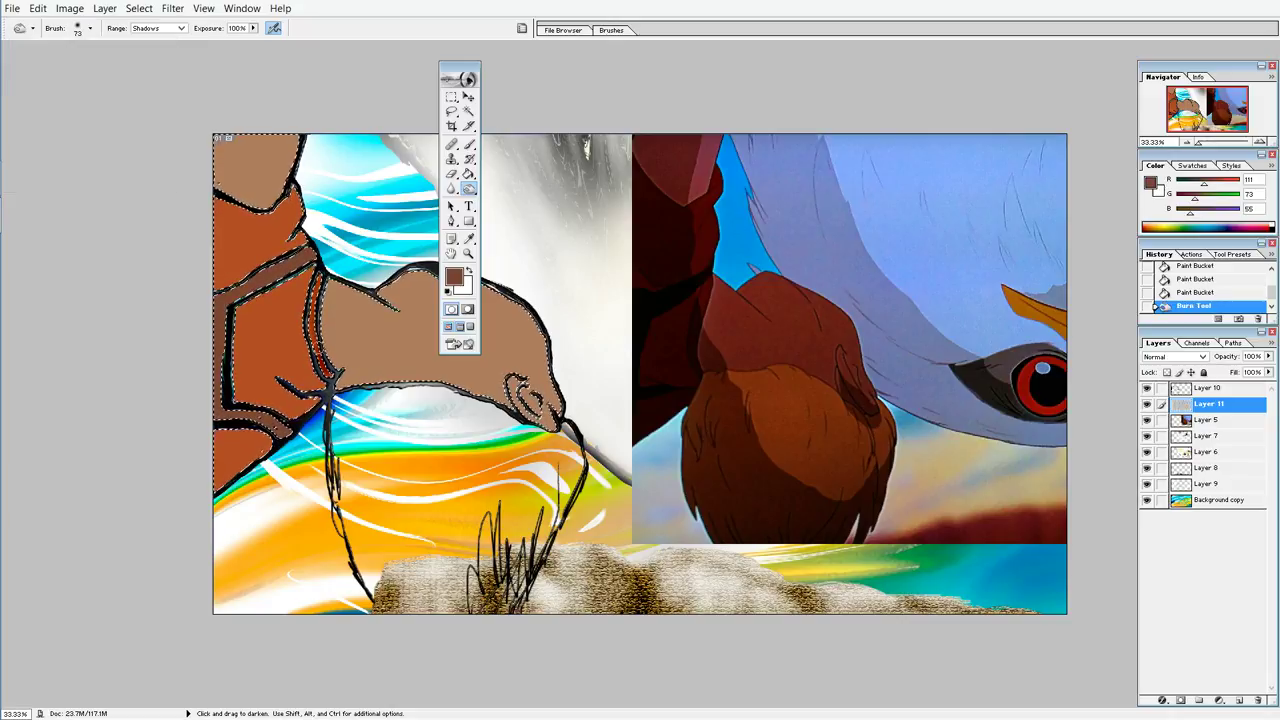
left_click_drag(330, 372, 343, 345)
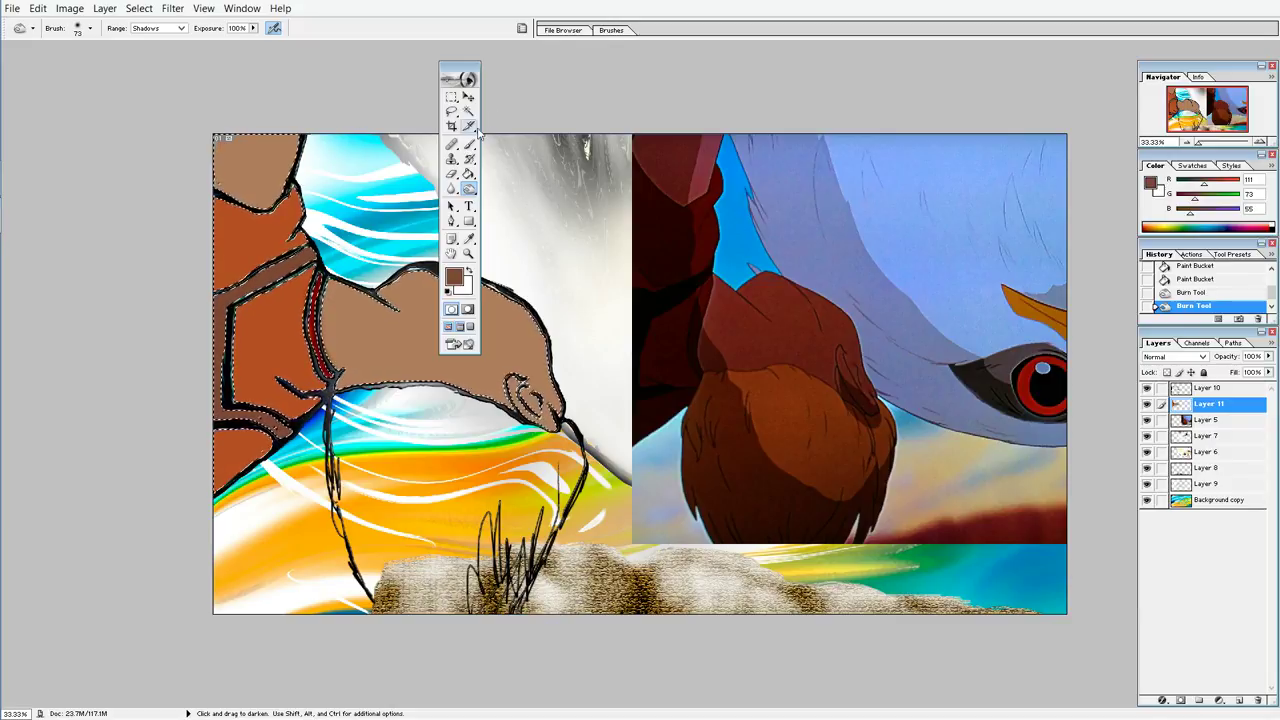
Step: Burn the upper shoulder with a ~198 px brush, then undo the heaviest darkening
left_click(90, 29)
left_click_drag(62, 62, 112, 63)
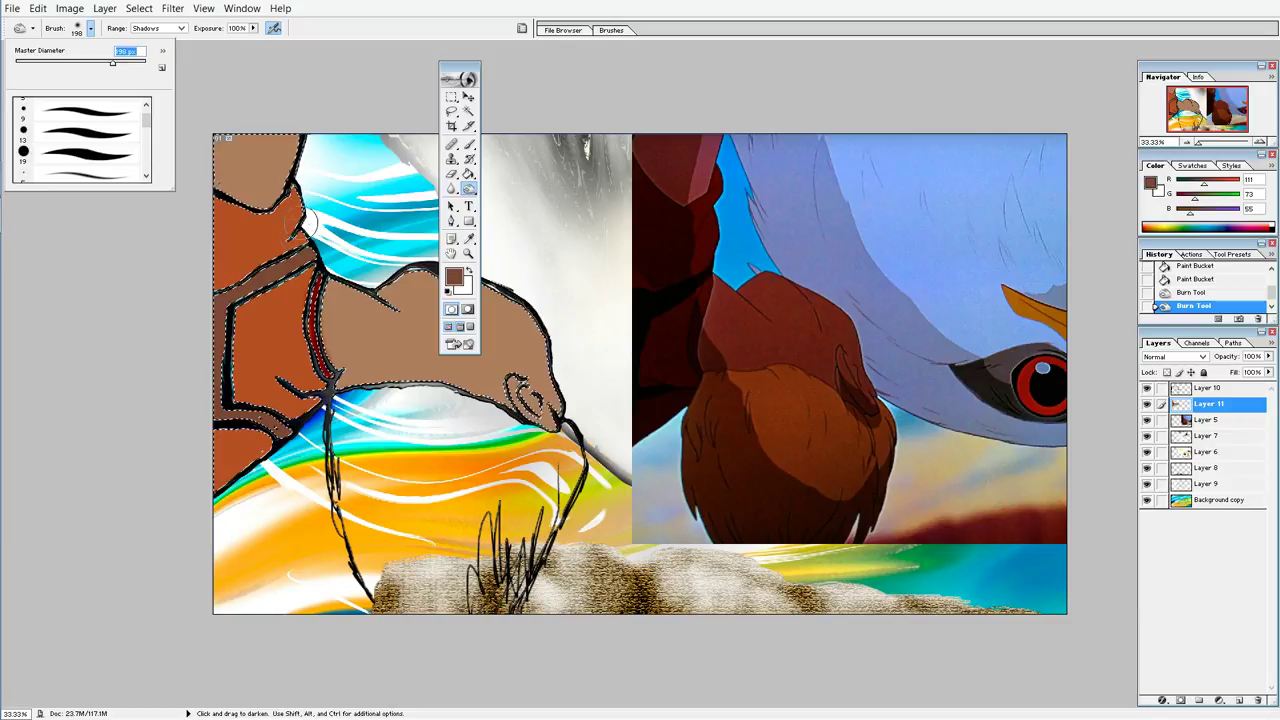
mouse_move(248, 212)
left_mouse_down()
mouse_move(242, 240)
mouse_move(232, 185)
mouse_move(255, 150)
mouse_move(232, 212)
left_mouse_up()
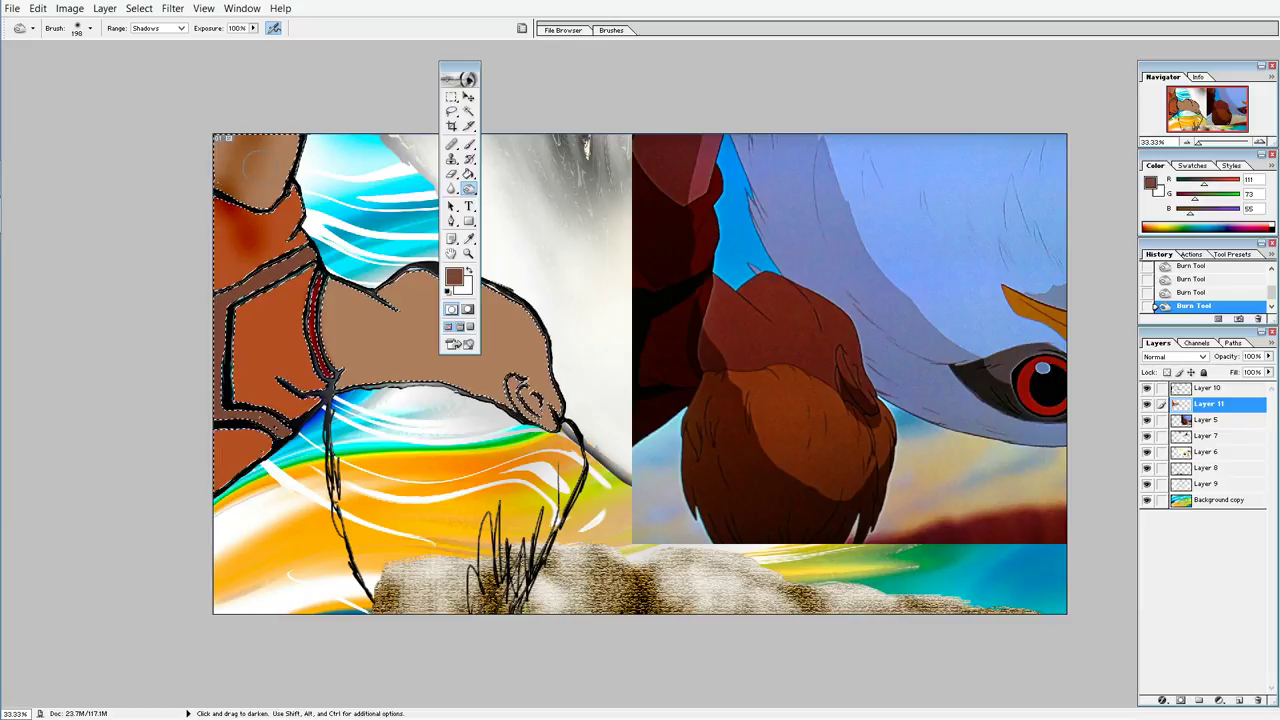
left_click_drag(230, 168, 232, 180)
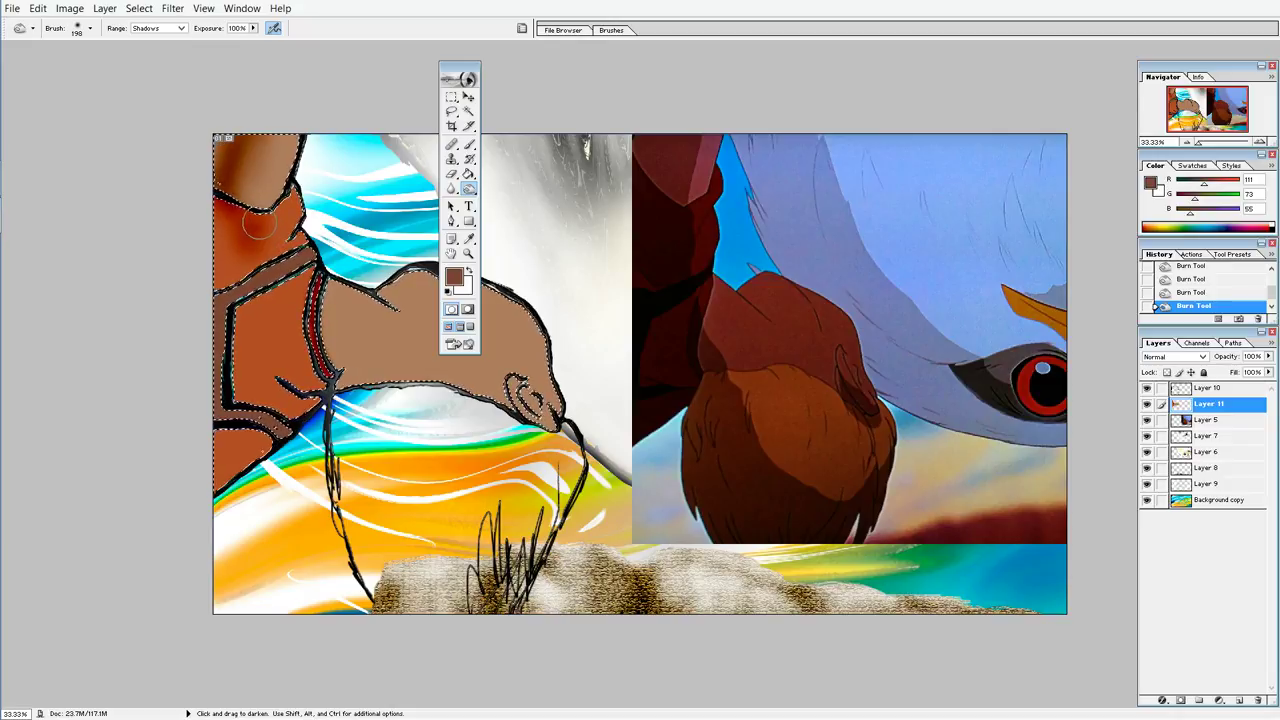
left_click(257, 243)
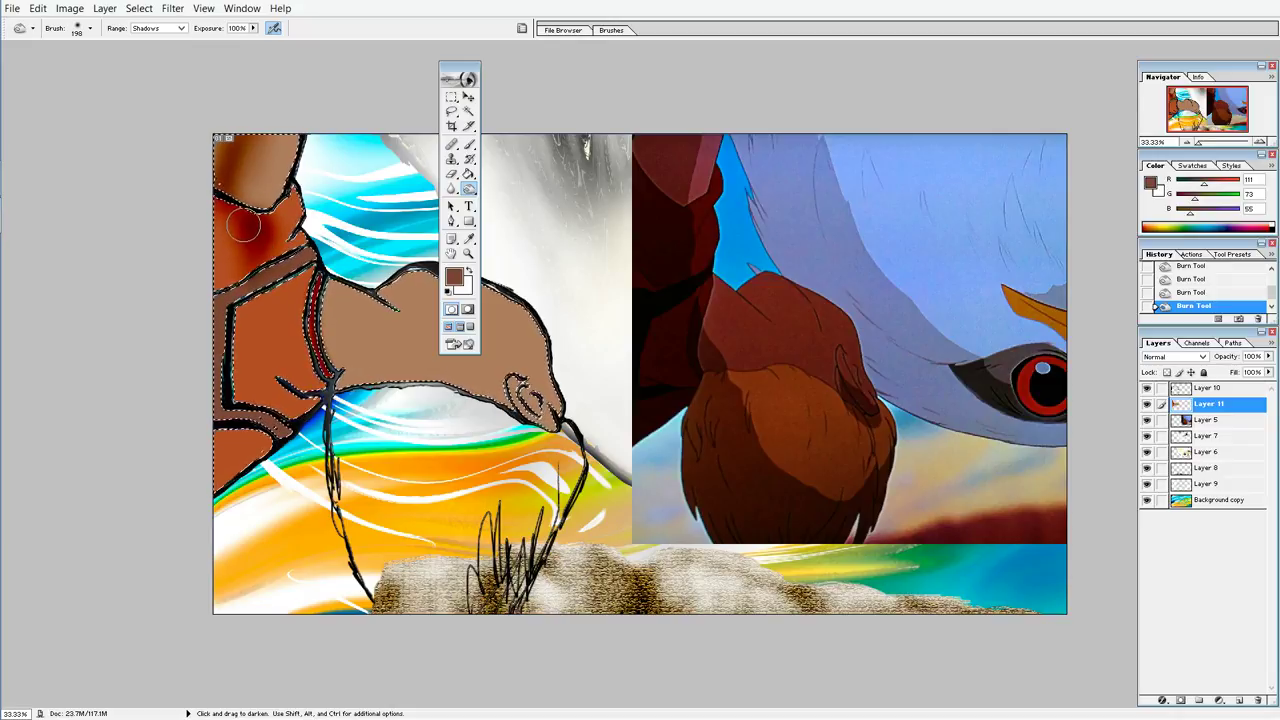
left_click_drag(206, 220, 258, 245)
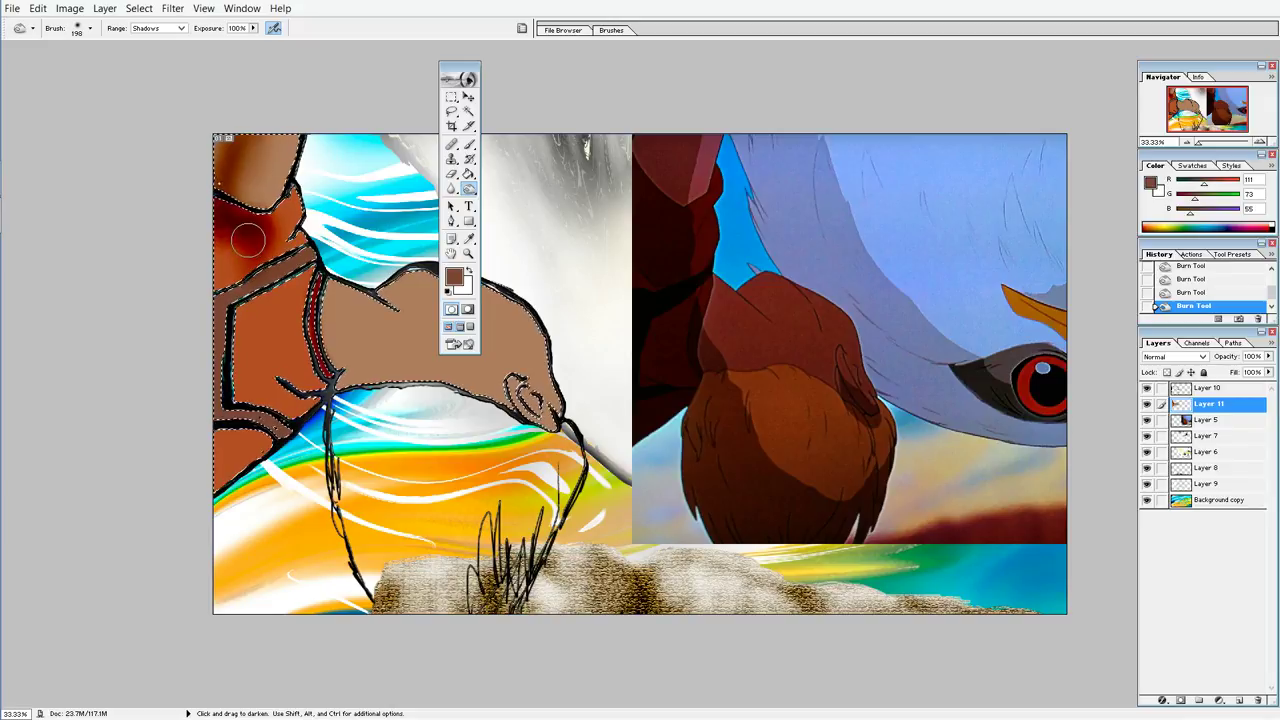
key("ctrl+alt+z")
key("ctrl+alt+z")
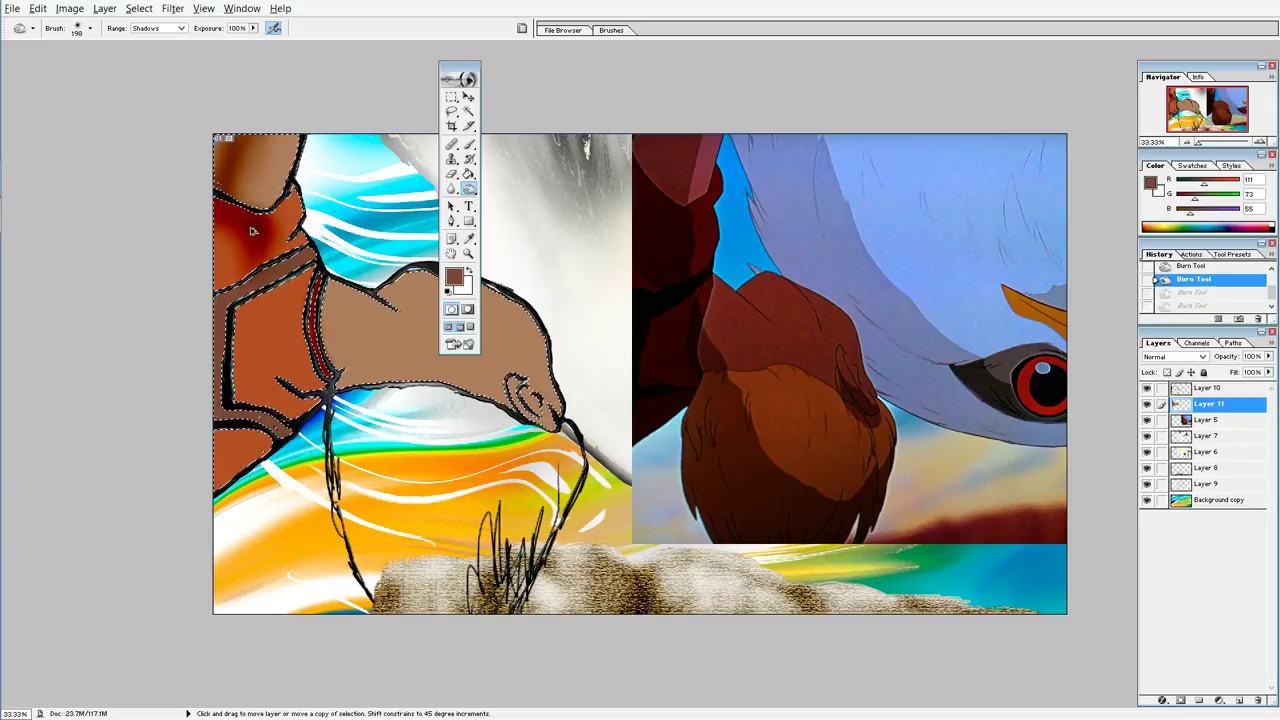
key("ctrl+alt+z")
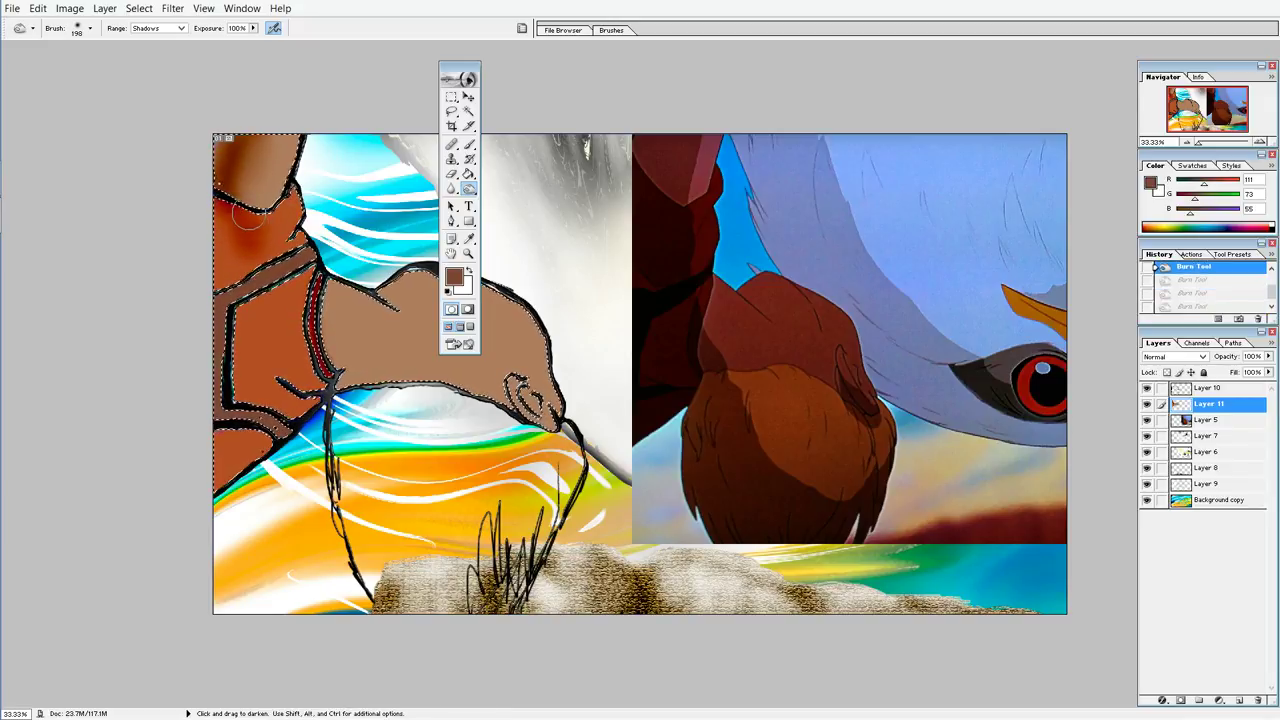
left_click(88, 31)
Step: Enlarge the Burn brush to 292 px and darken the shoulder and nearby skin
left_click_drag(100, 62, 119, 62)
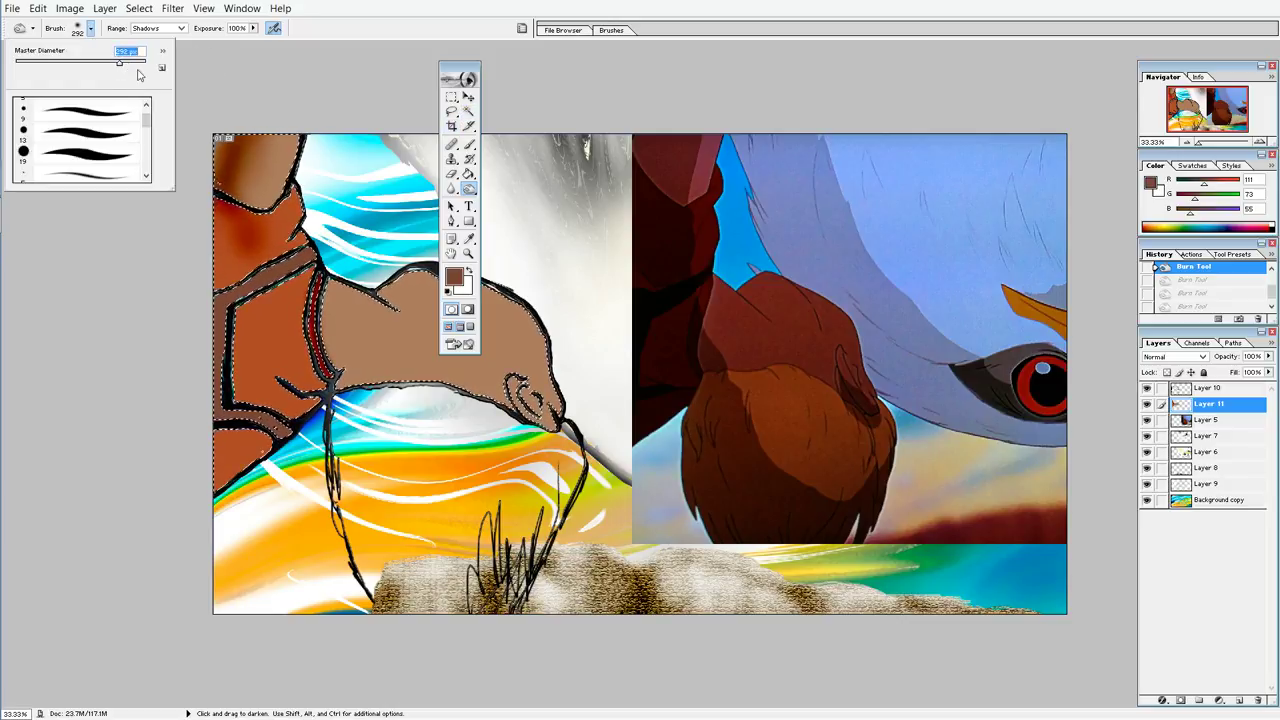
left_click(255, 228)
mouse_move(238, 175)
left_mouse_down()
mouse_move(255, 258)
mouse_move(223, 286)
left_mouse_up()
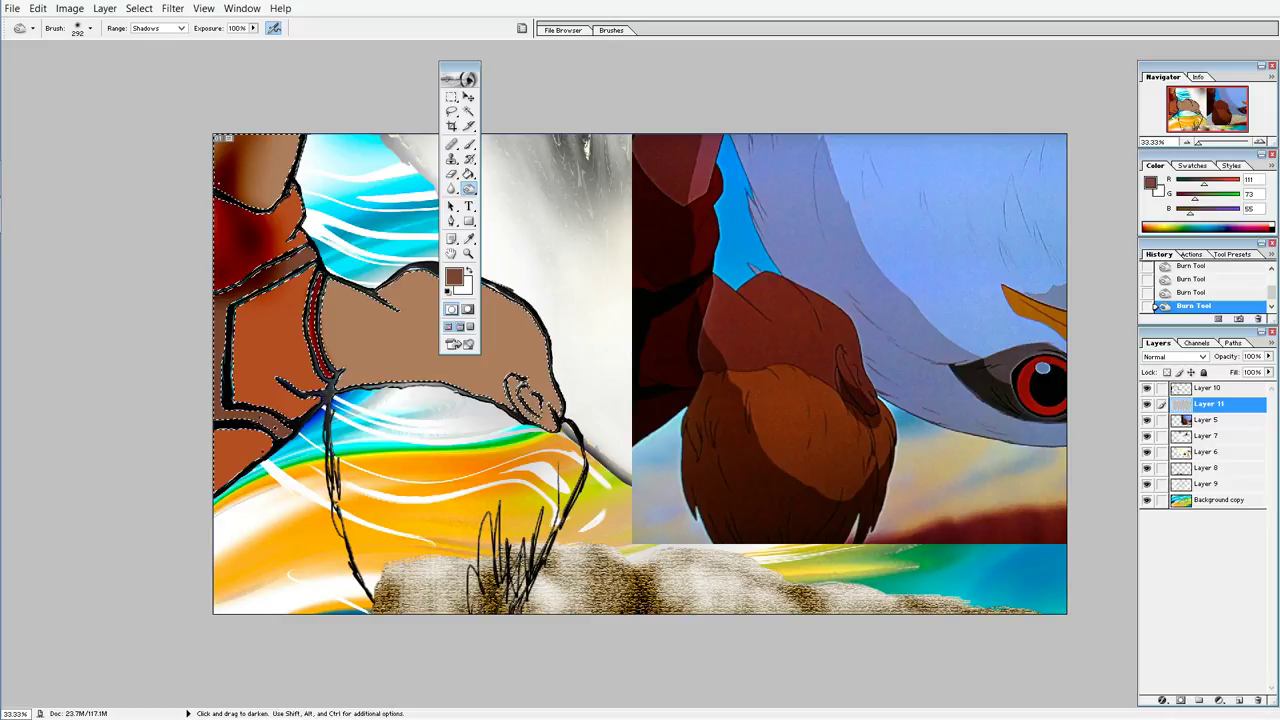
left_click_drag(232, 278, 252, 264)
mouse_move(262, 324)
left_mouse_down()
mouse_move(280, 372)
mouse_move(247, 303)
mouse_move(278, 290)
left_mouse_up()
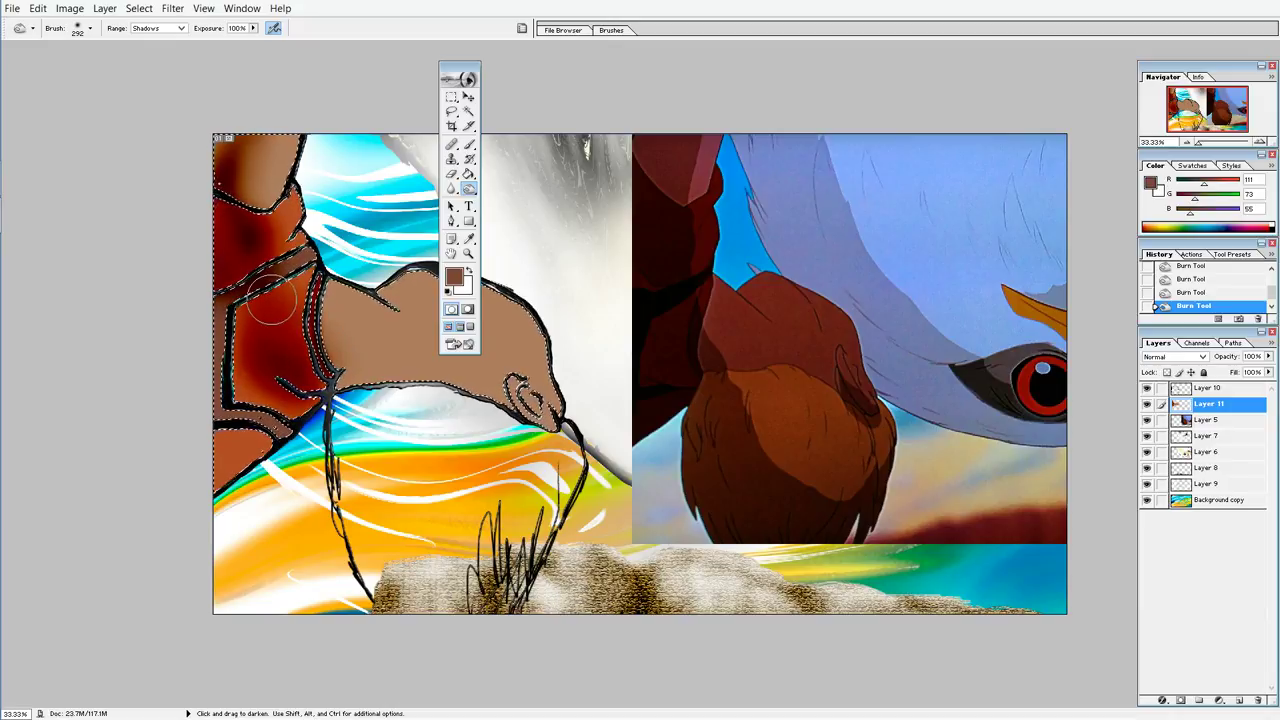
mouse_move(272, 334)
left_mouse_down()
mouse_move(318, 383)
mouse_move(200, 486)
mouse_move(196, 540)
left_mouse_up()
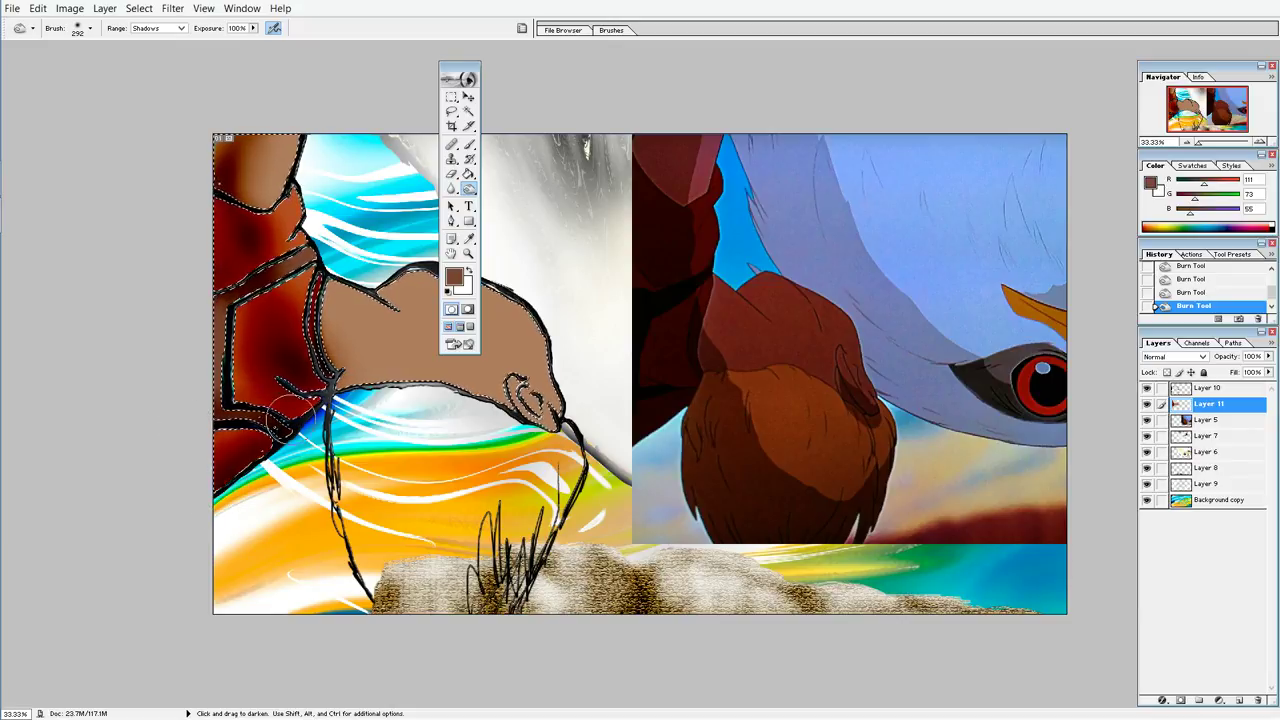
left_click_drag(207, 397, 295, 430)
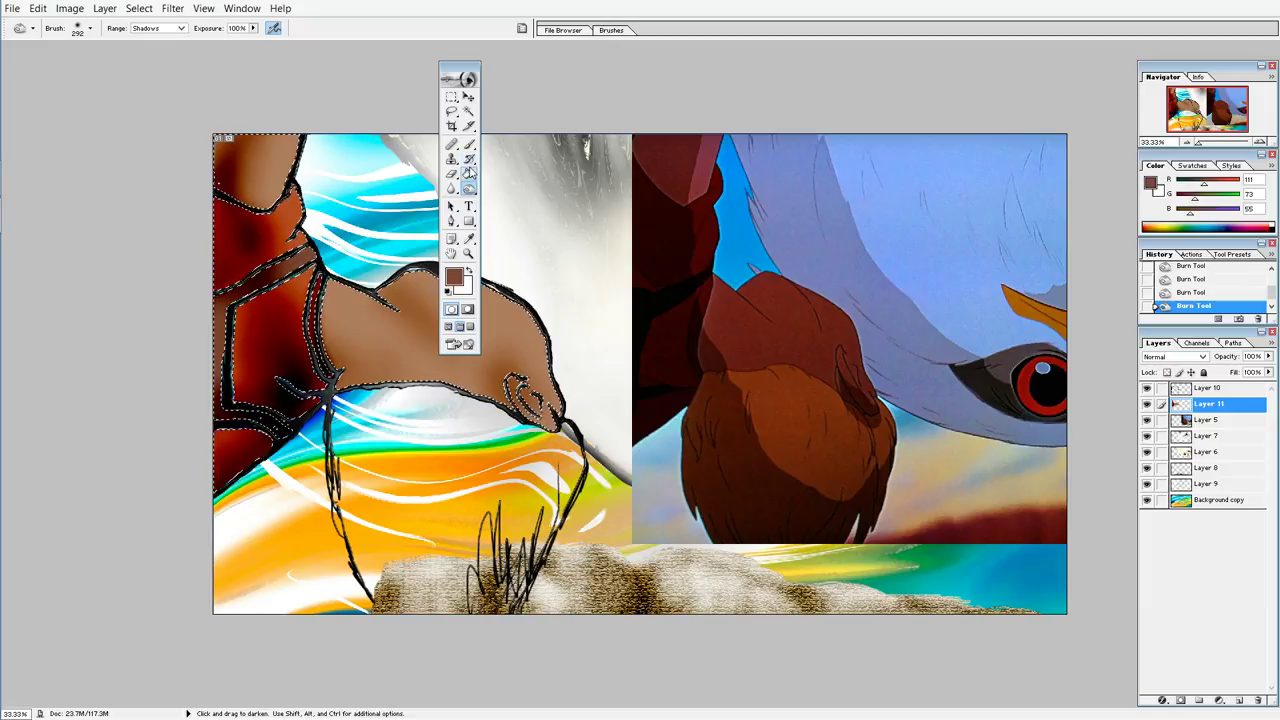
Step: Dodge-lighten the skin near the neck, shoulder, left side and lower edge
left_click_drag(468, 188, 513, 190)
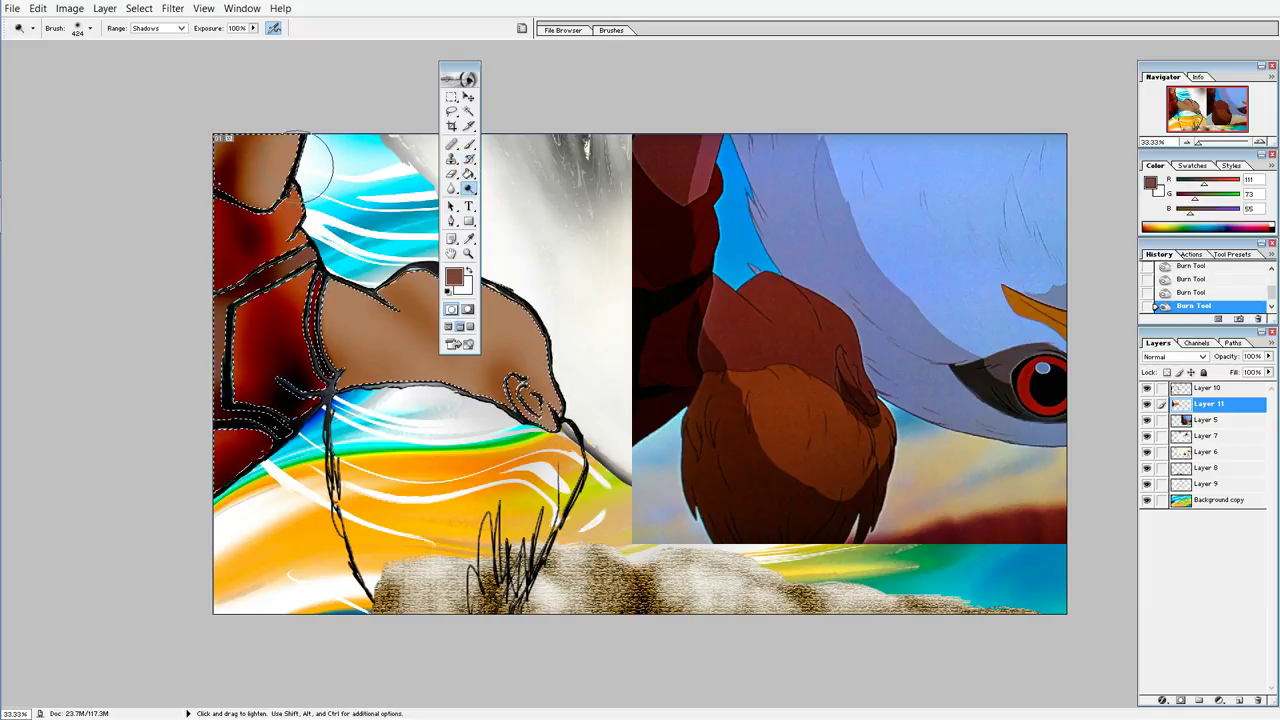
mouse_move(305, 157)
left_mouse_down()
mouse_move(322, 124)
mouse_move(335, 205)
left_mouse_up()
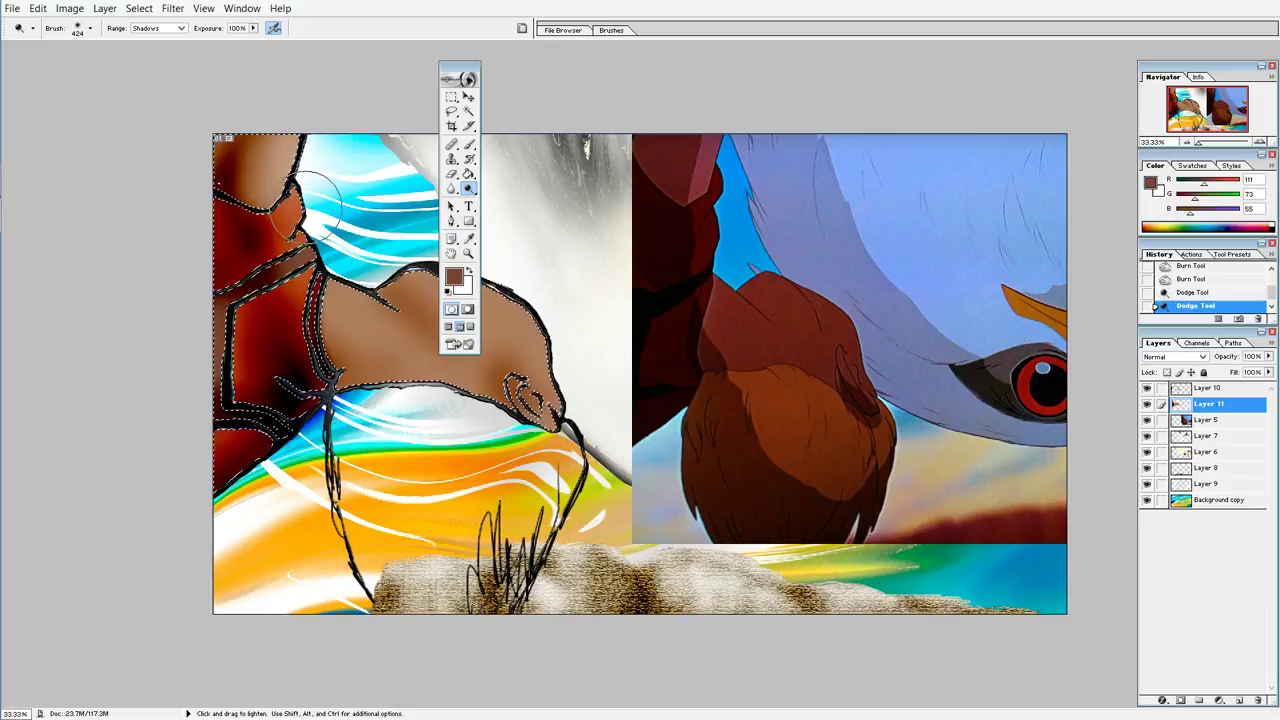
left_click(285, 228)
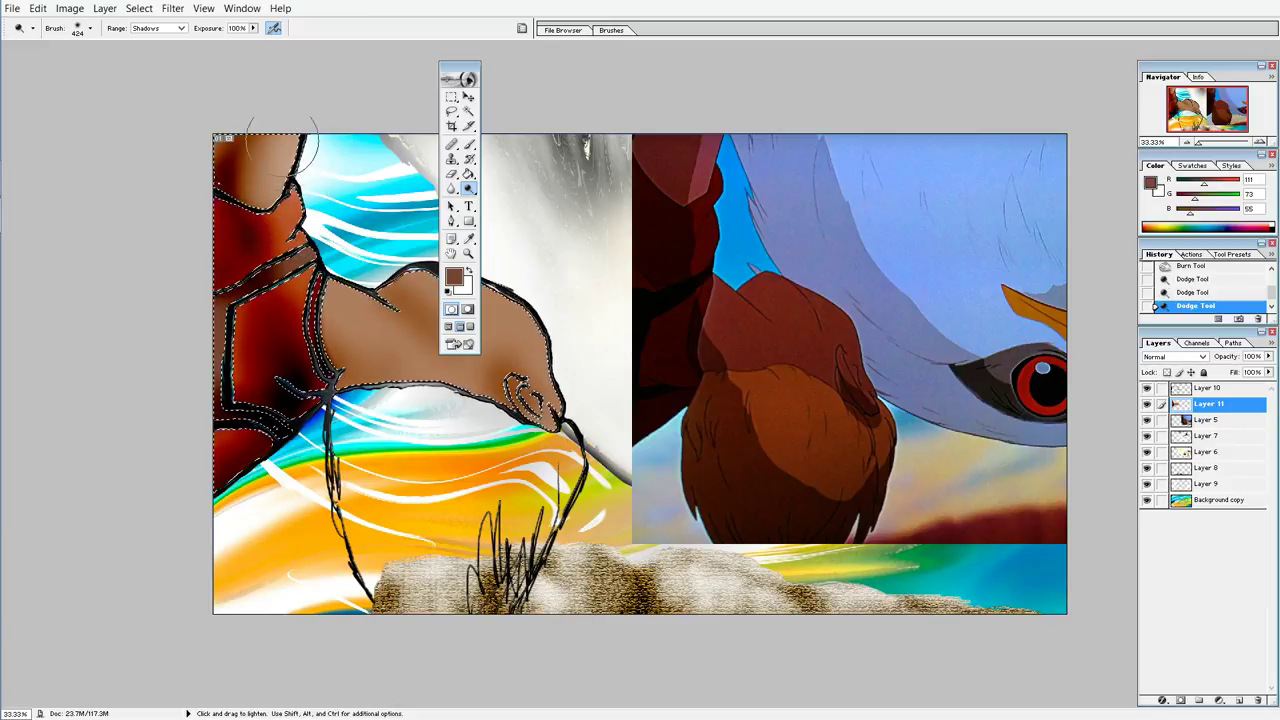
left_click_drag(248, 232, 252, 250)
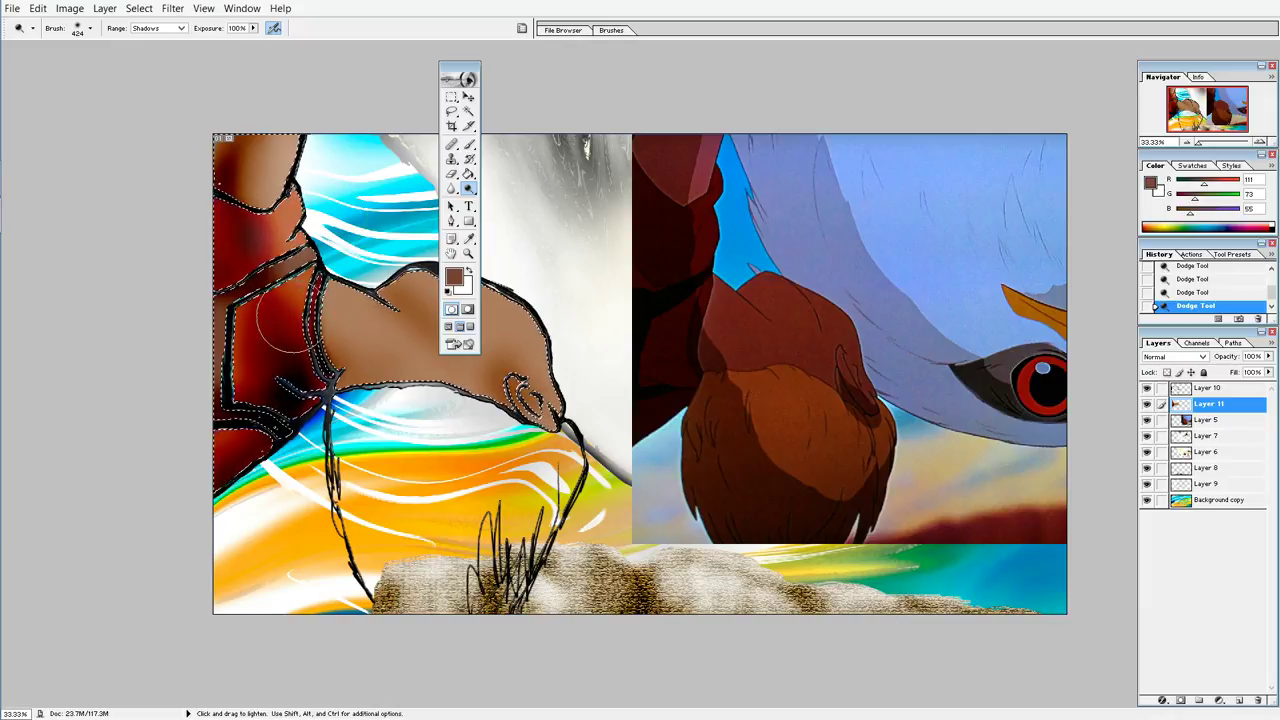
left_click_drag(298, 320, 300, 358)
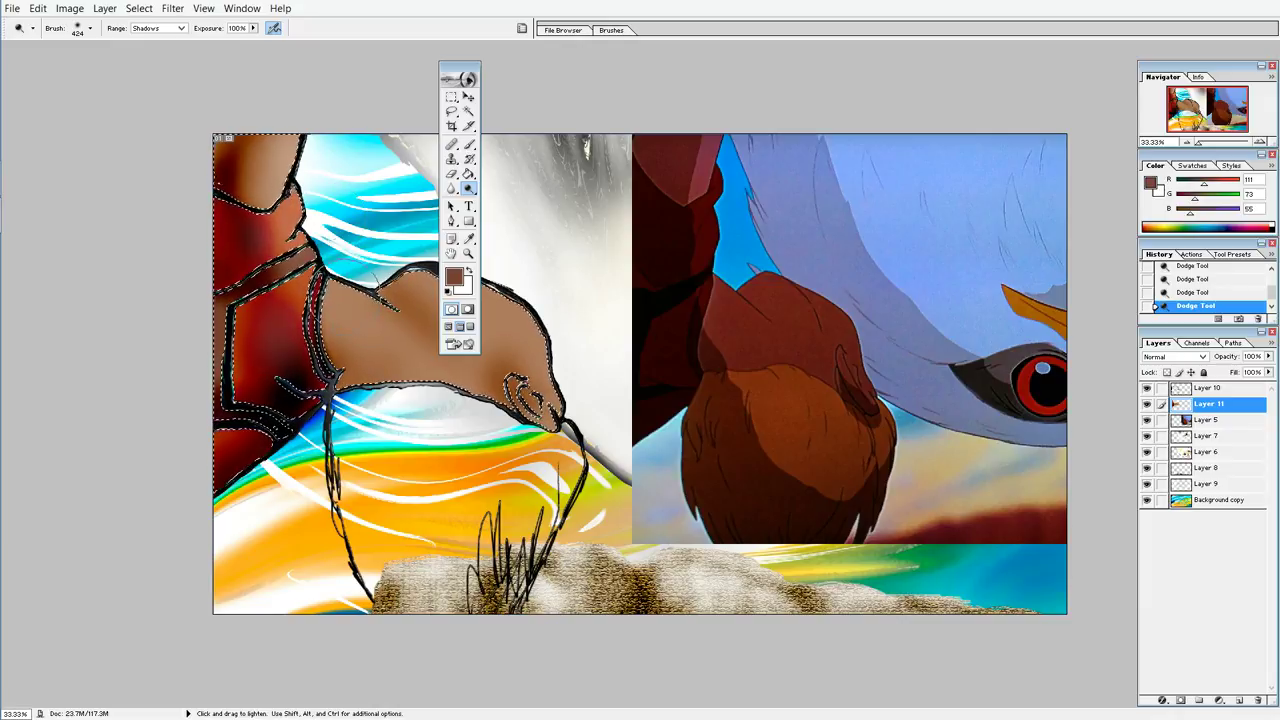
left_click_drag(380, 336, 415, 340)
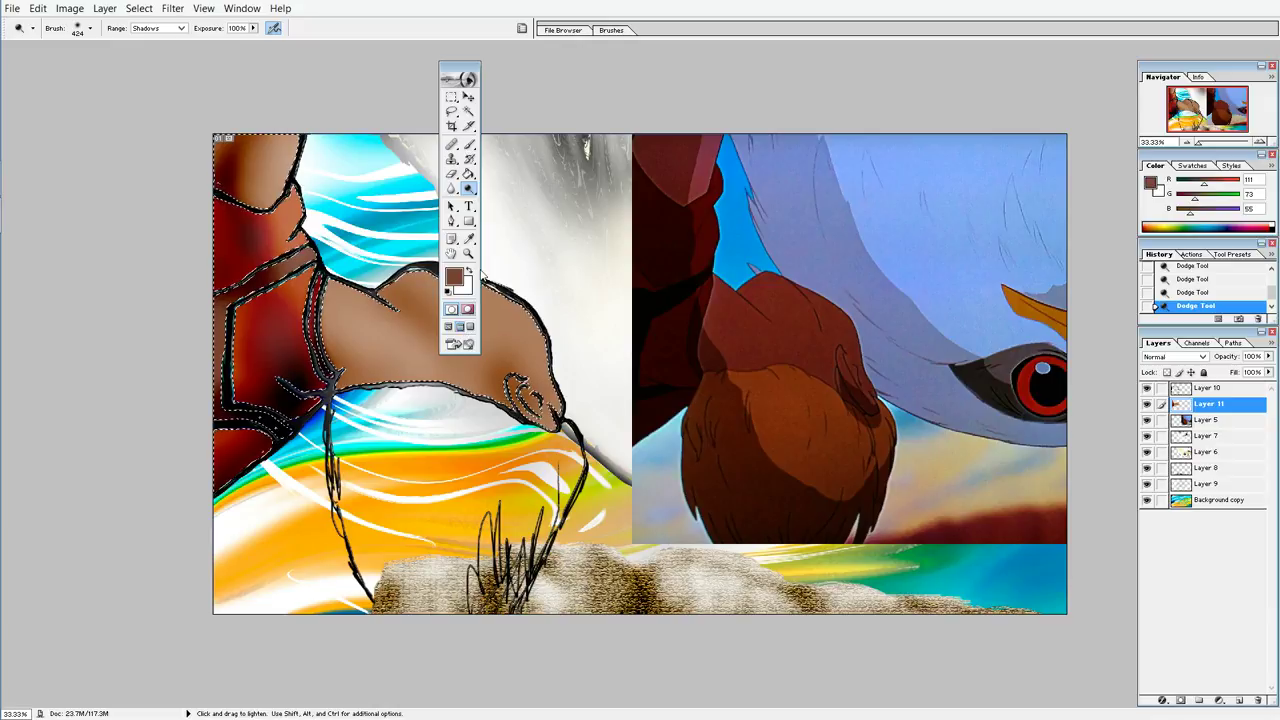
Step: Move the toolbox aside and lighten the skin's right edge, snout and jaw
left_click_drag(459, 70, 150, 130)
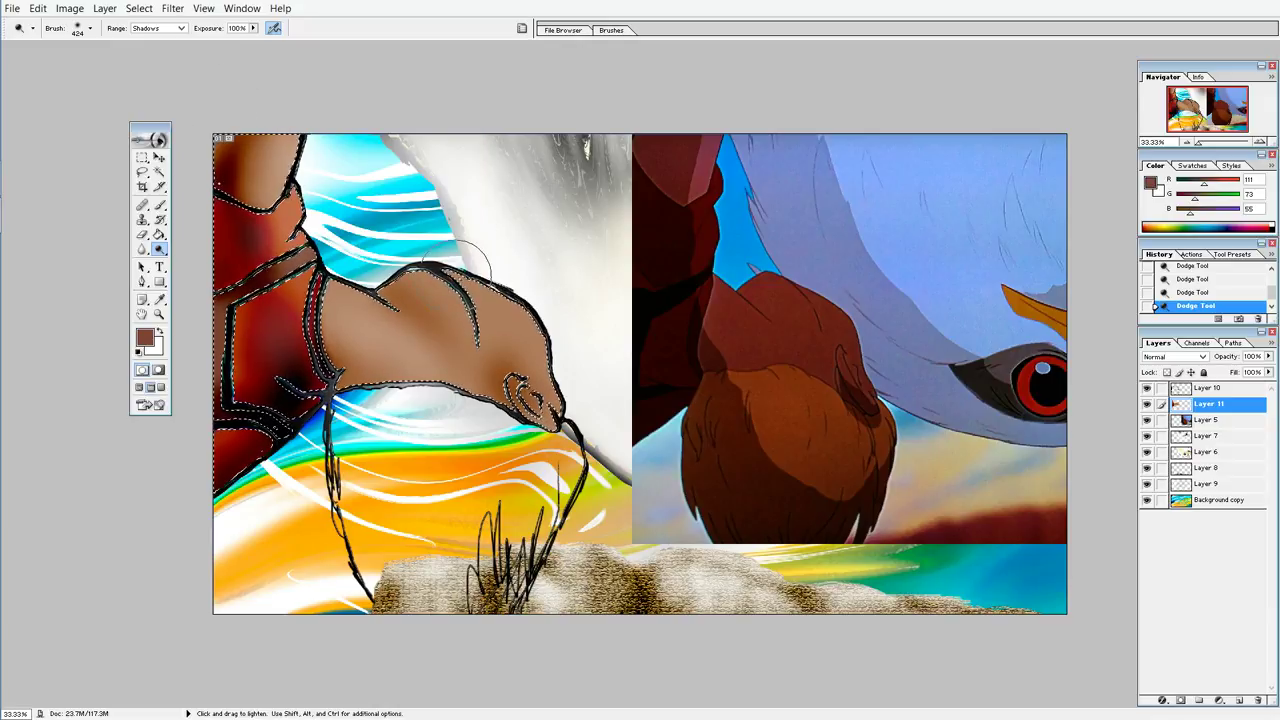
left_click_drag(485, 275, 555, 318)
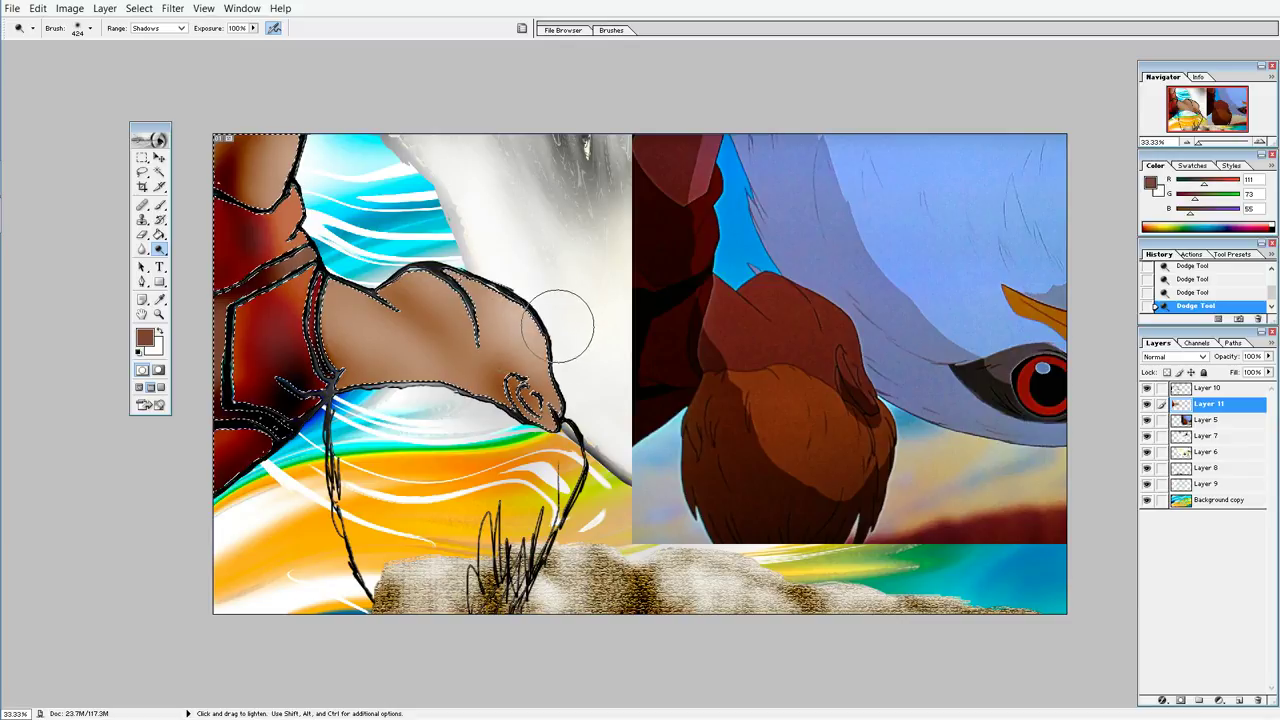
left_click_drag(400, 392, 530, 345)
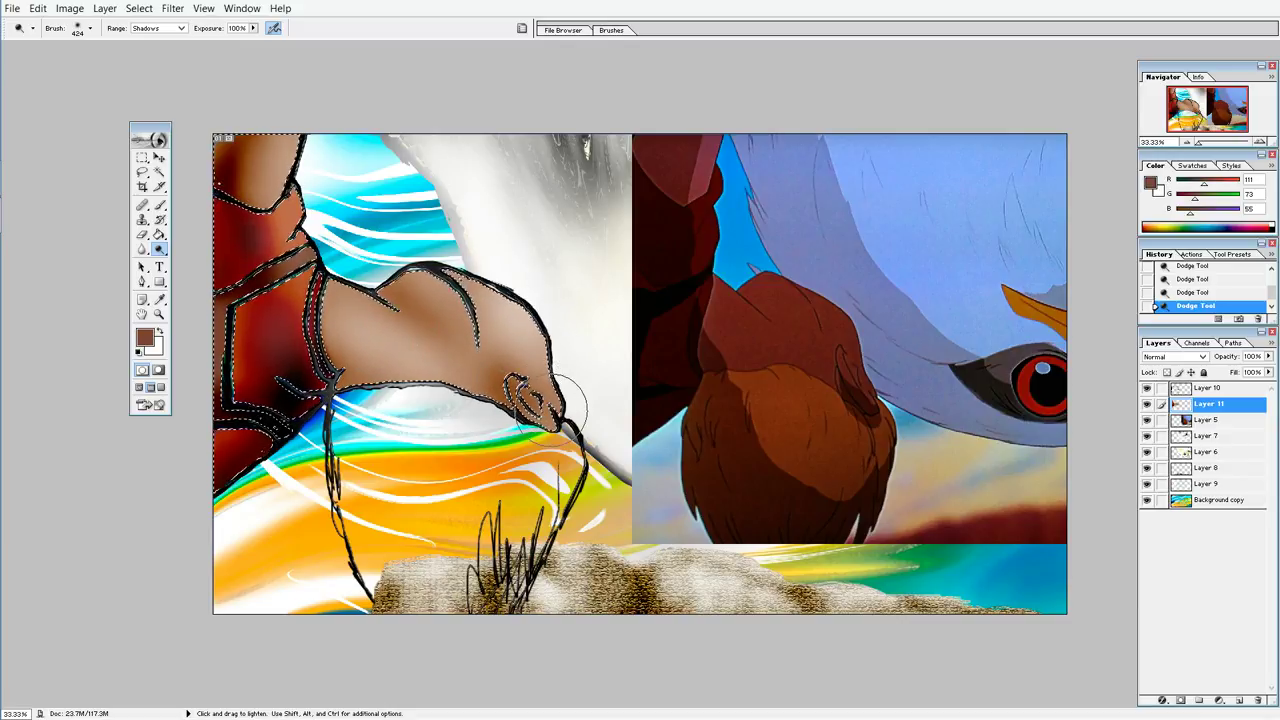
left_click_drag(547, 386, 560, 410)
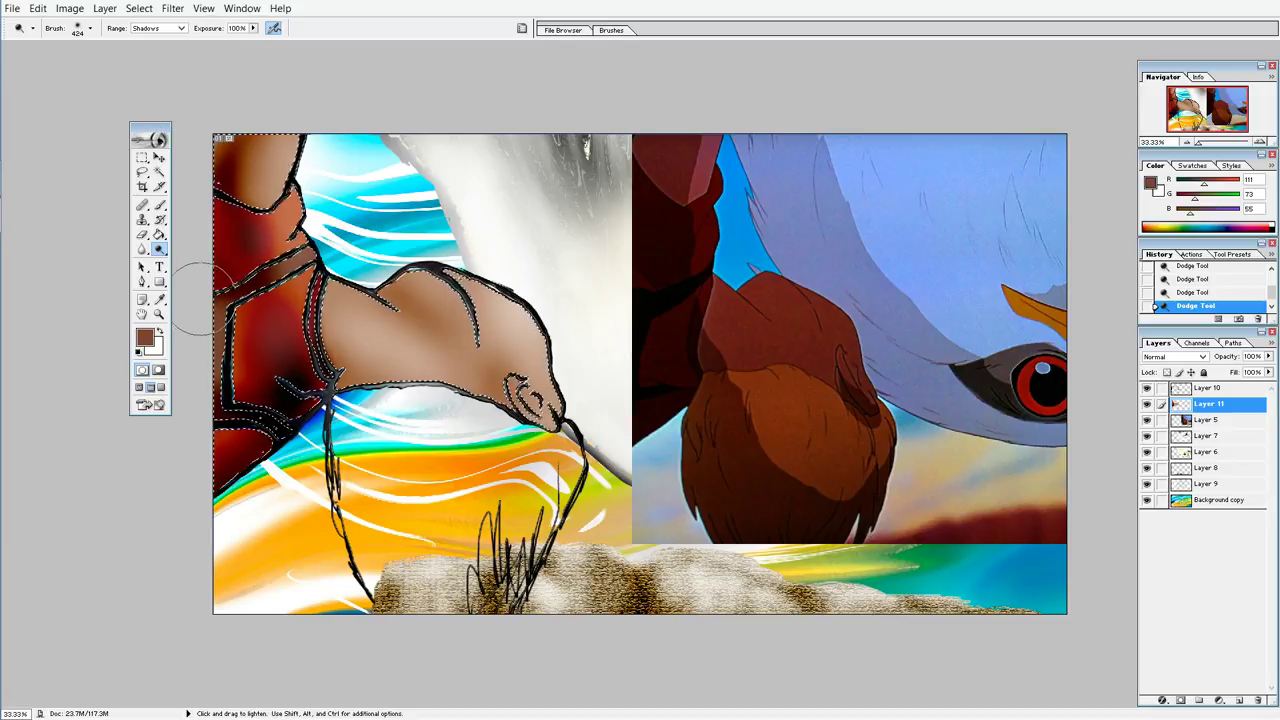
Step: Clear the selection and set a tan foreground colour in the Color Picker
left_click(143, 173)
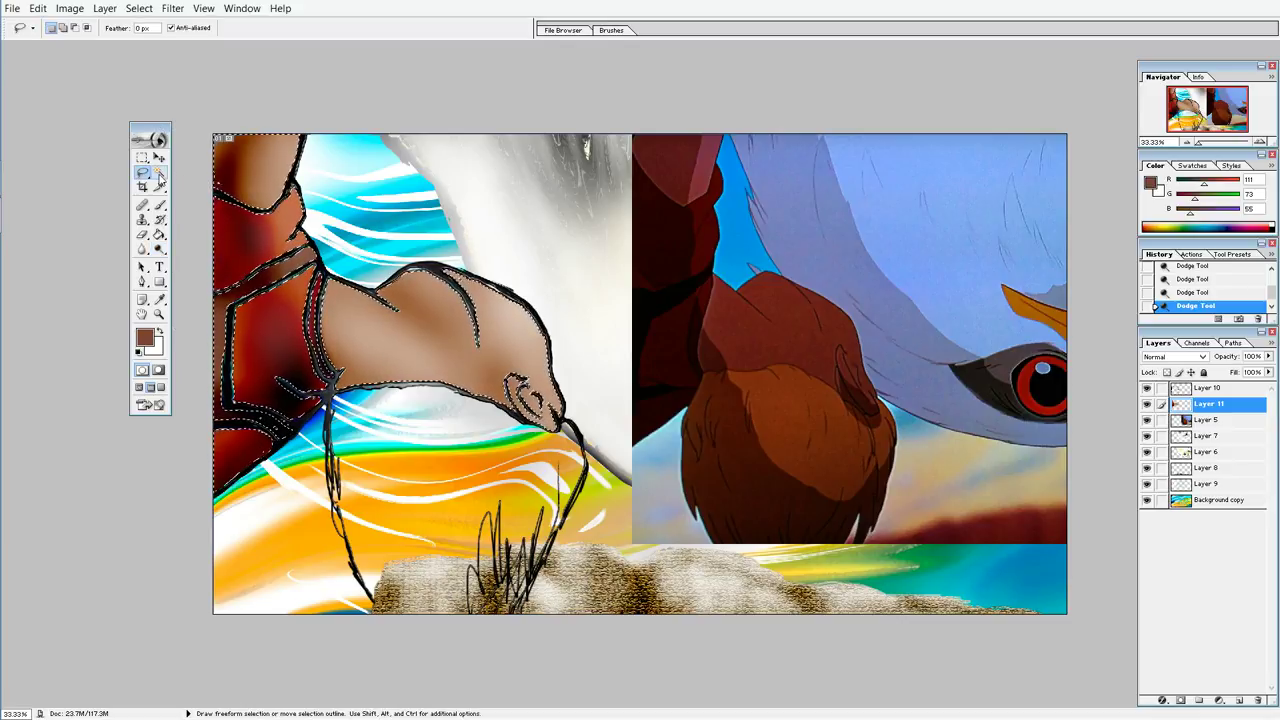
key("ctrl+d")
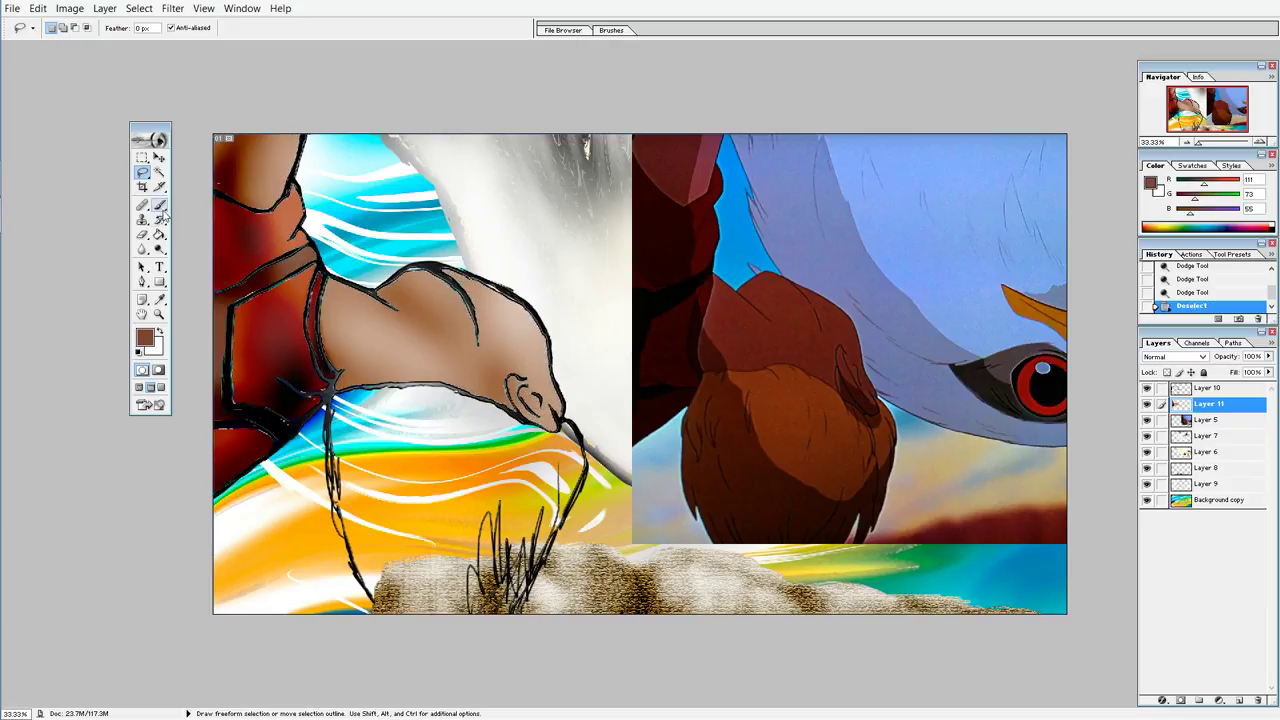
left_click(159, 204)
left_click(159, 299)
left_click(146, 338)
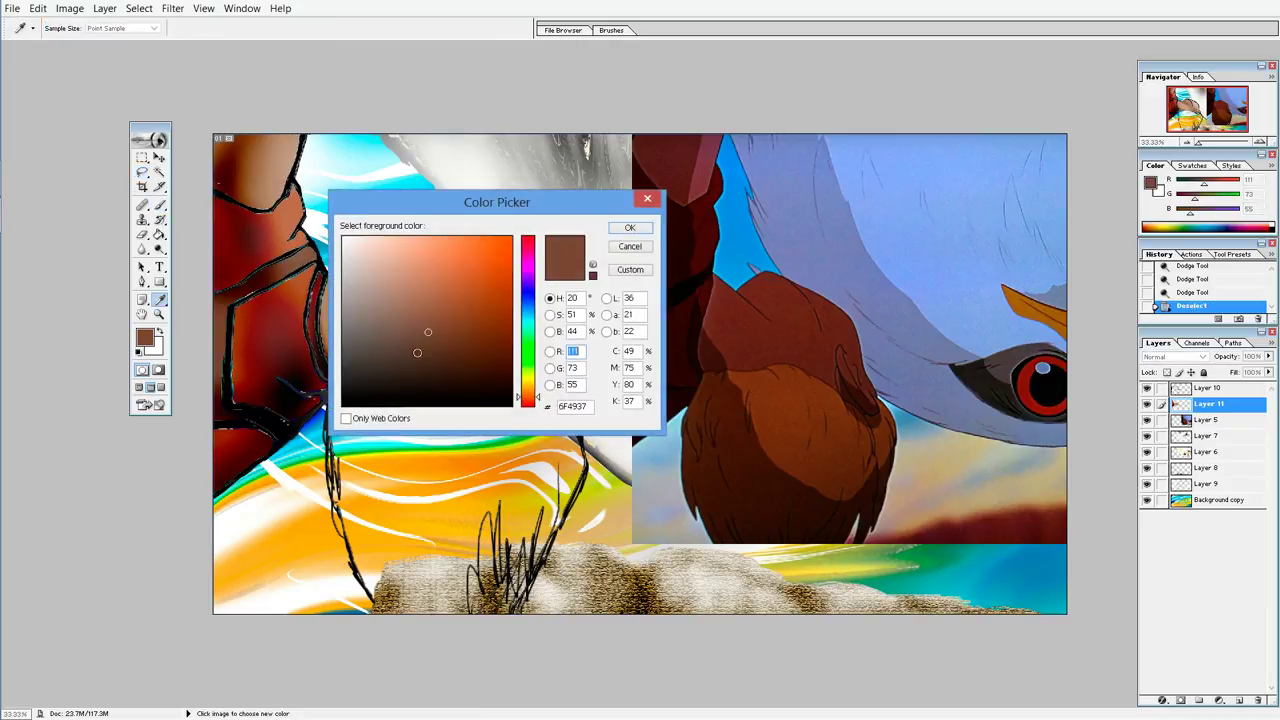
left_click_drag(527, 397, 527, 387)
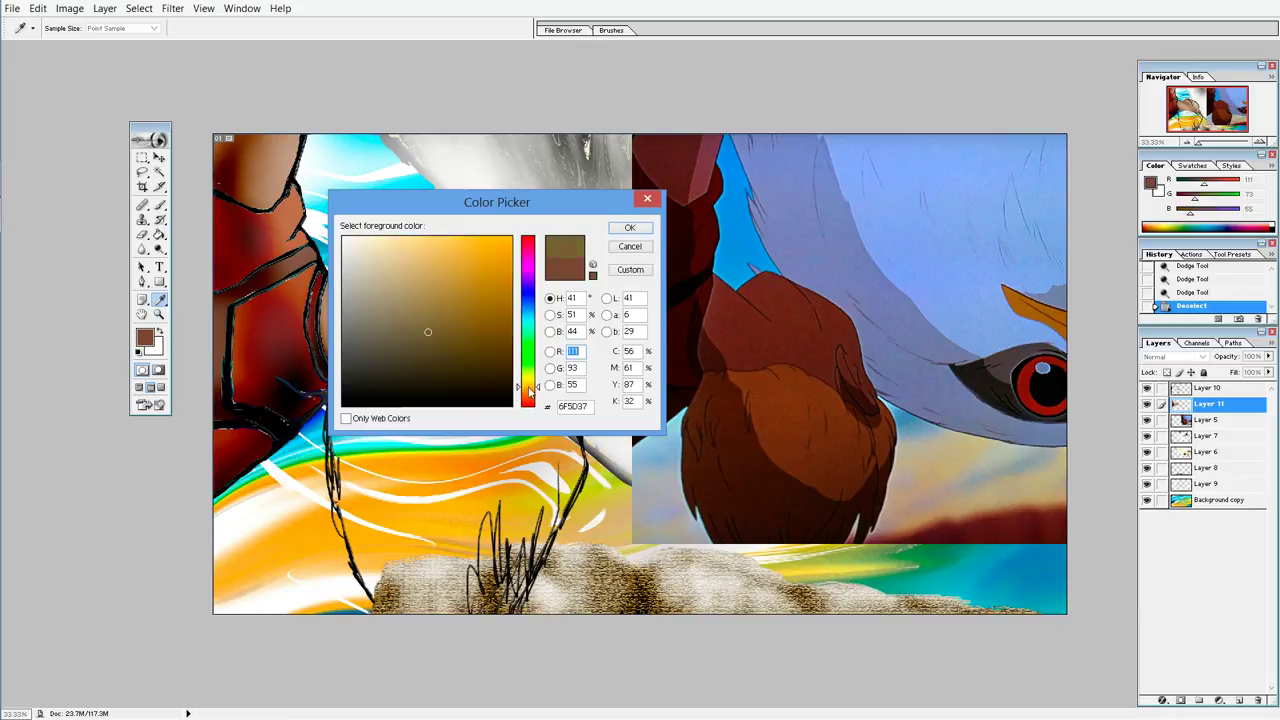
left_click(394, 282)
mouse_move(411, 275)
left_mouse_down()
mouse_move(415, 264)
mouse_move(417, 278)
left_mouse_up()
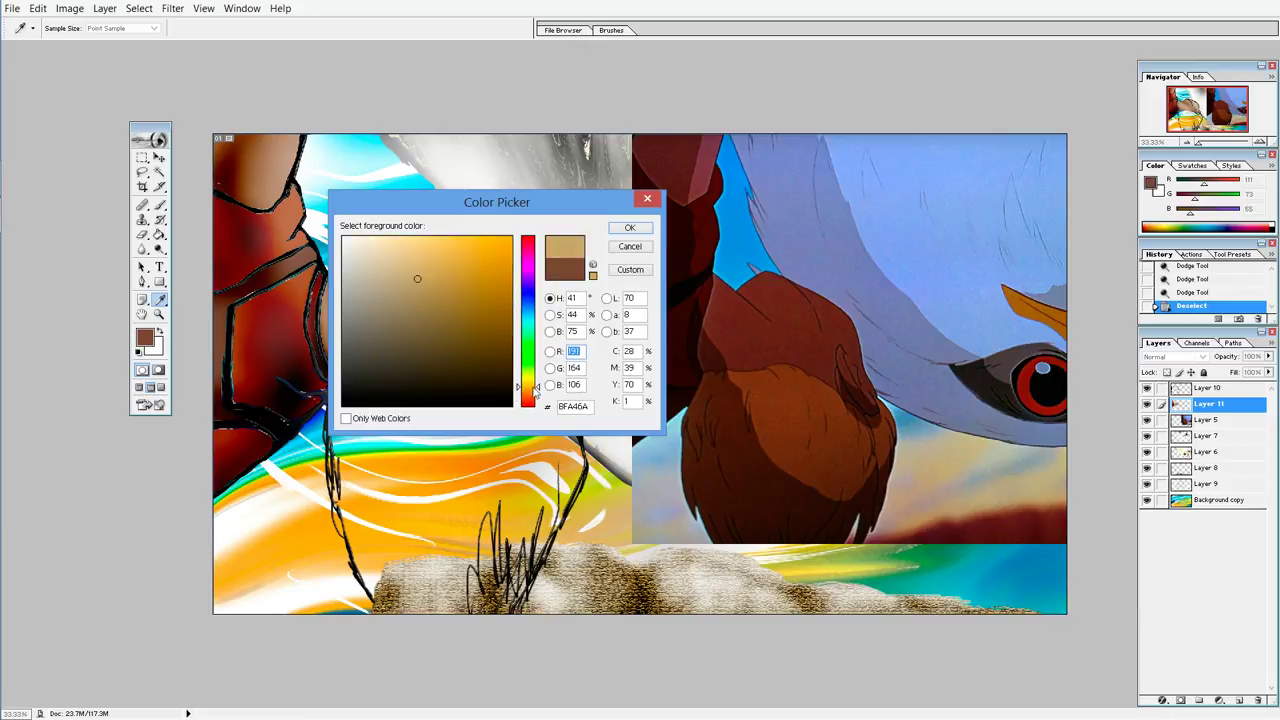
left_click(535, 393)
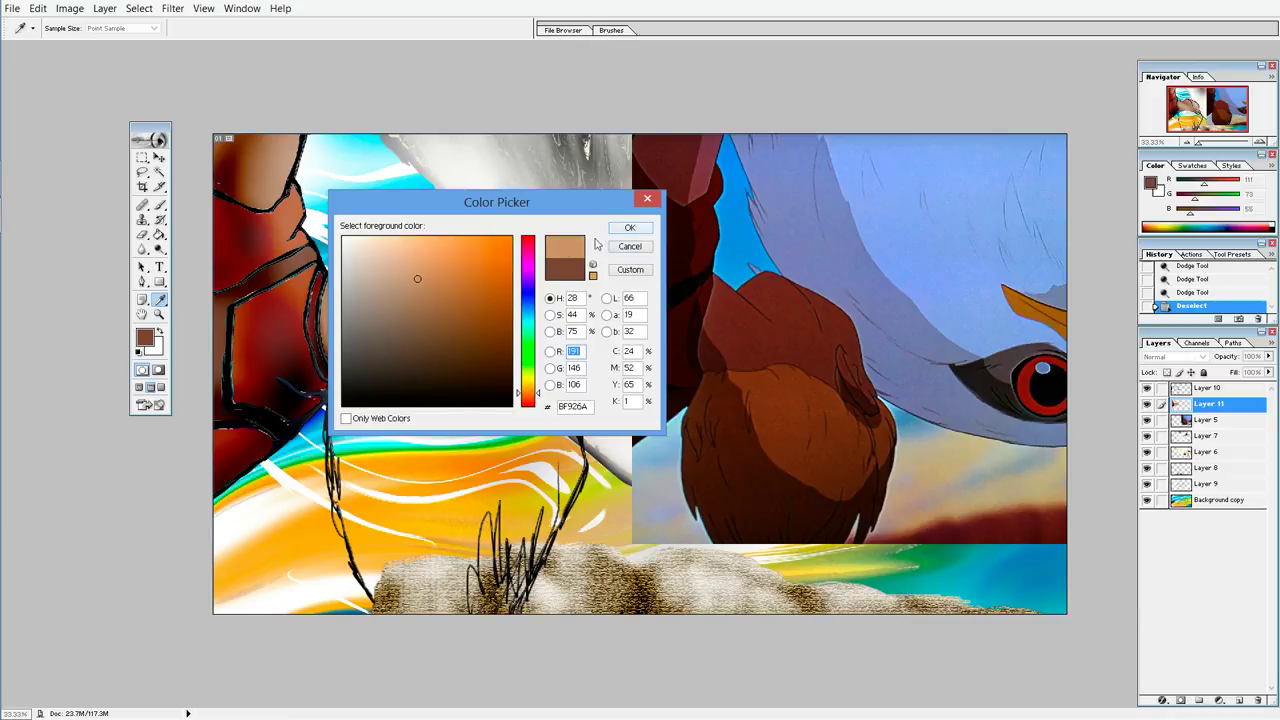
left_click_drag(535, 393, 533, 385)
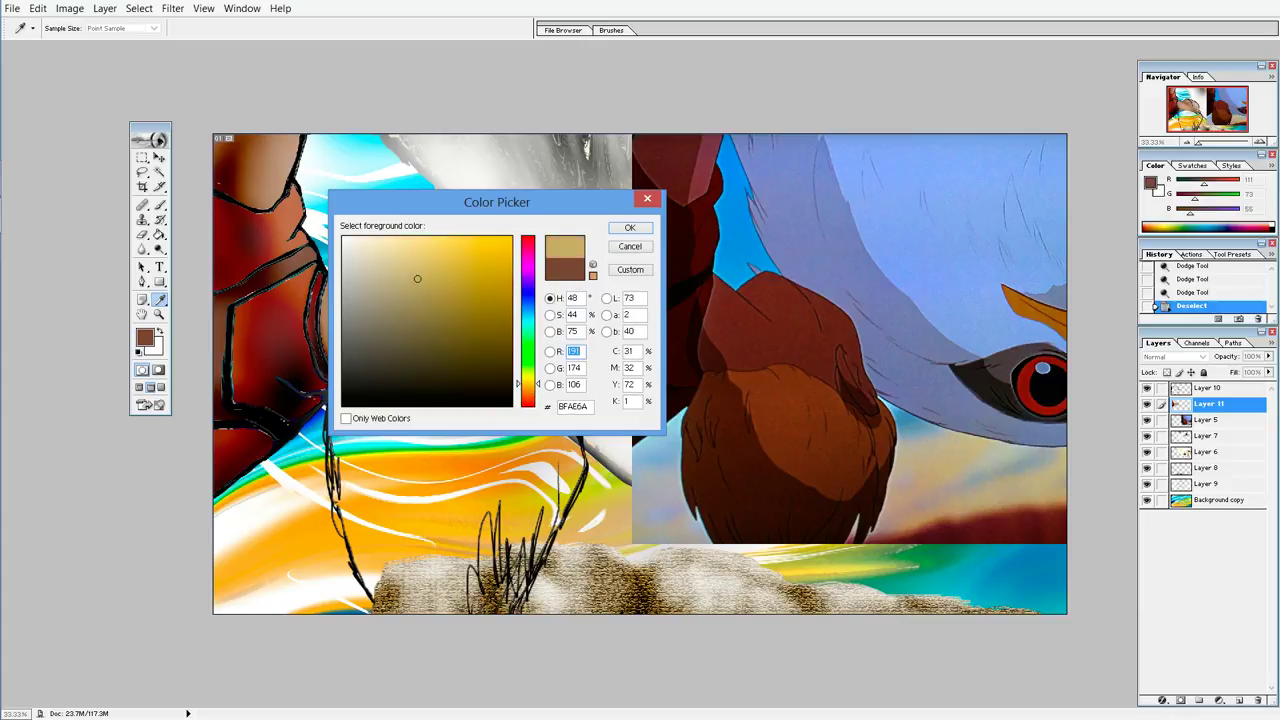
left_click(529, 385)
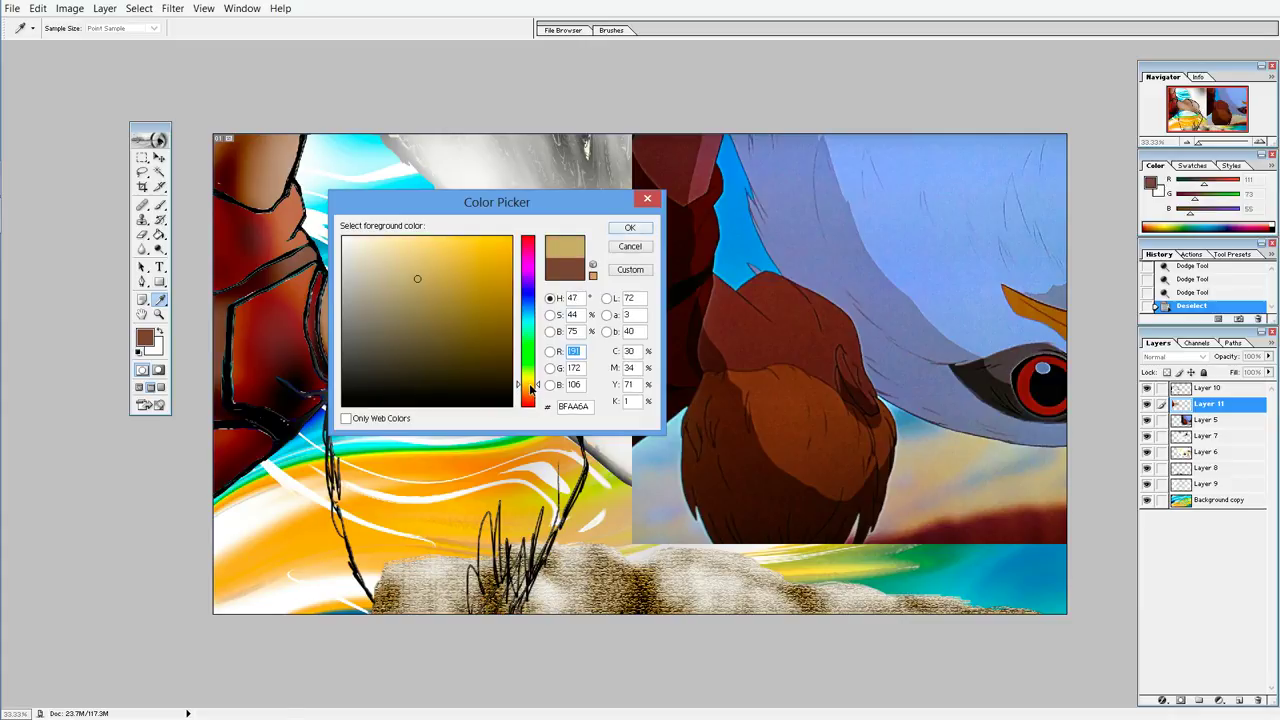
left_click(629, 228)
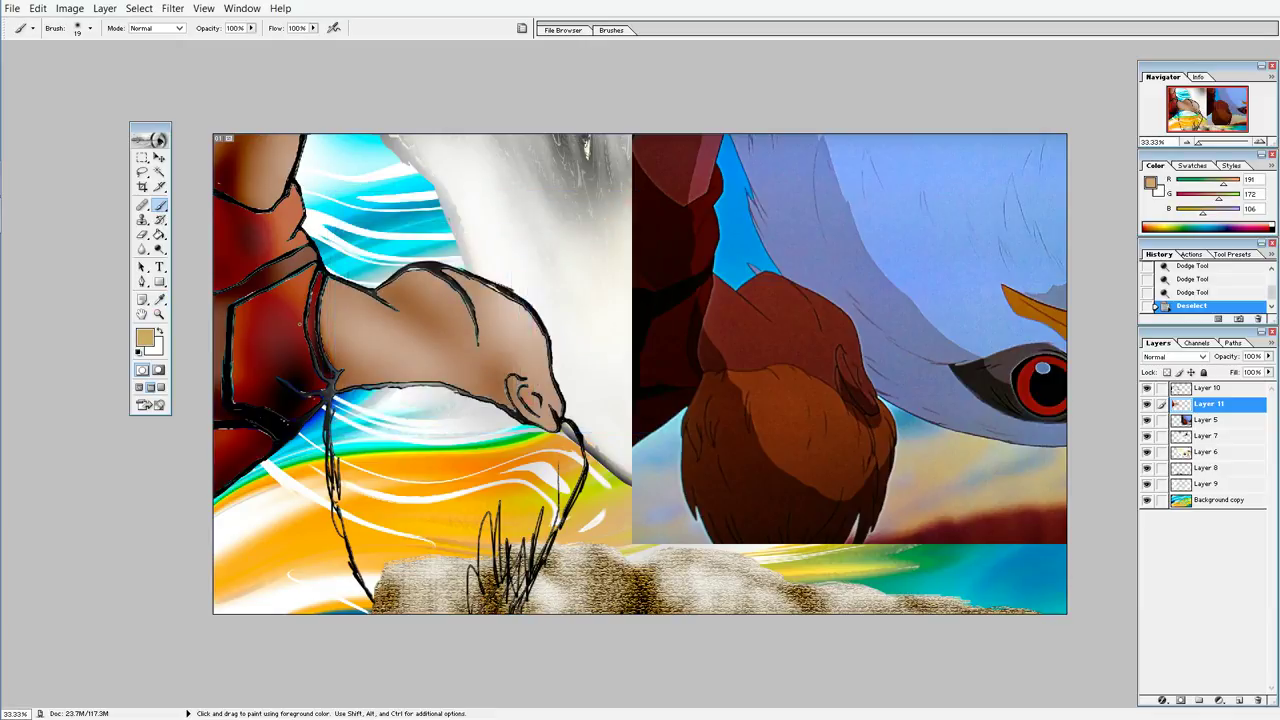
Step: Refine the foreground colour to golden orange R198 G140 B64 (C68C40)
left_click(145, 337)
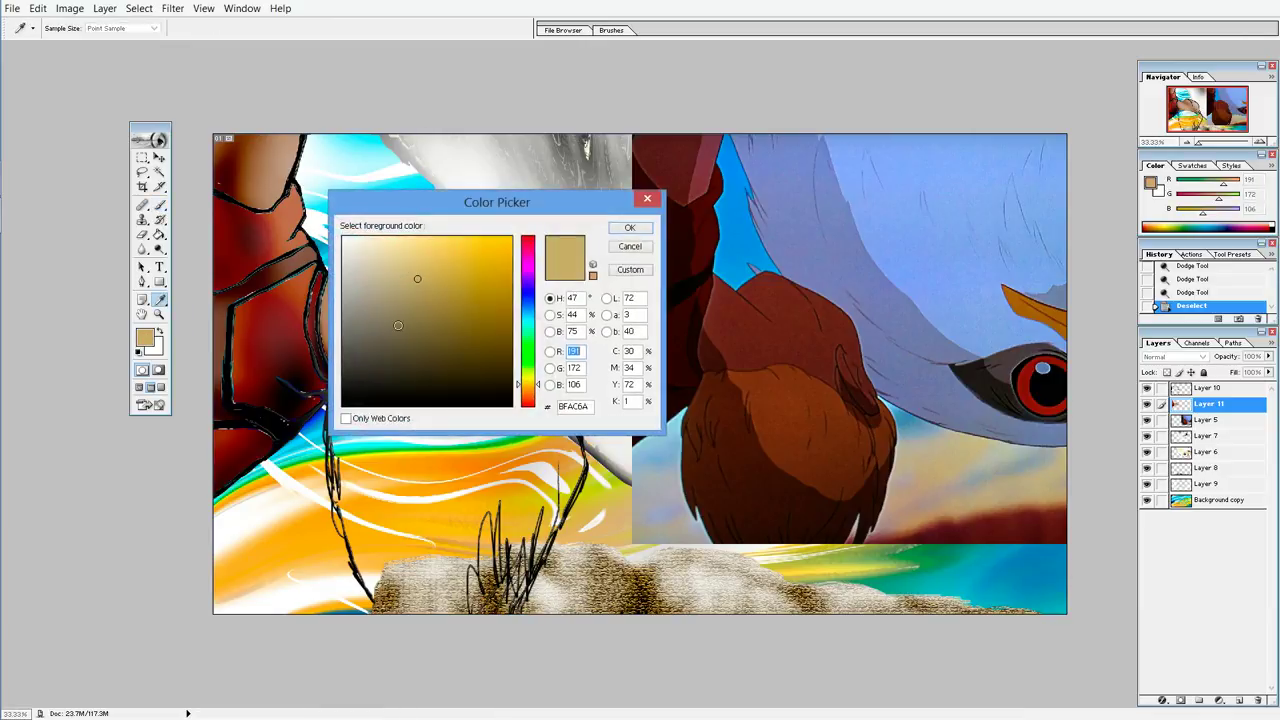
left_click_drag(530, 390, 531, 393)
left_click_drag(446, 272, 457, 274)
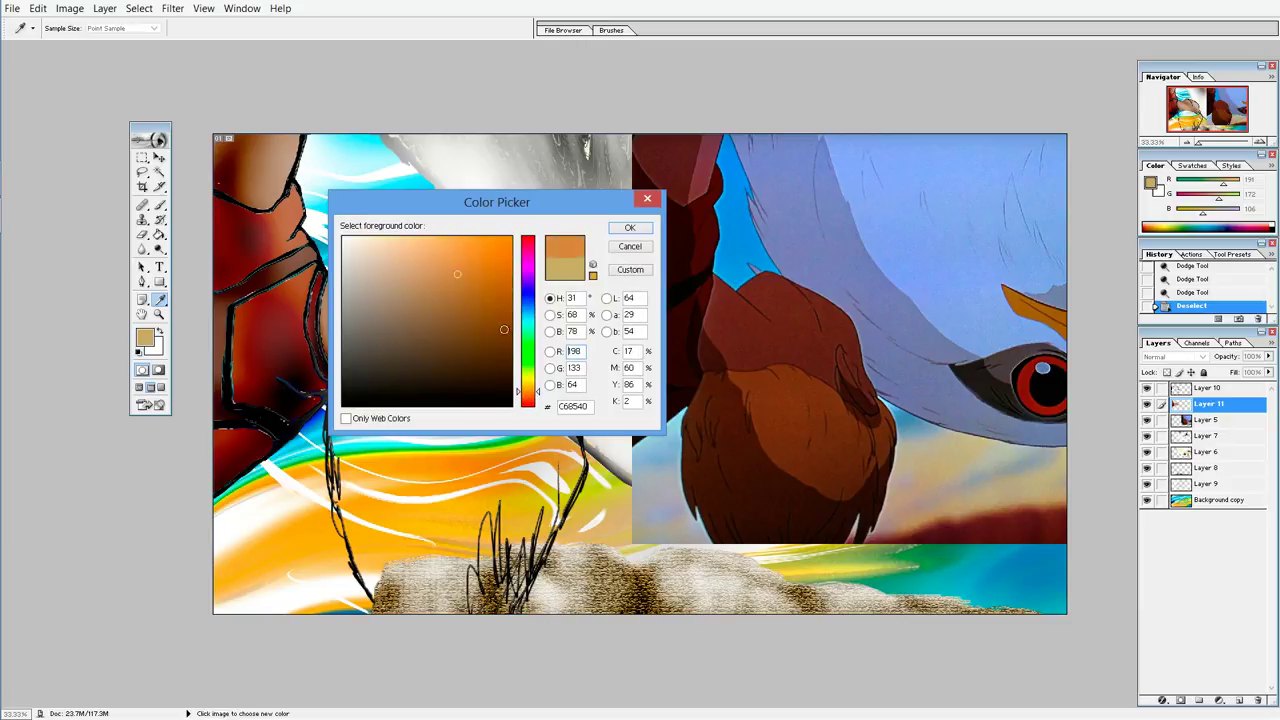
left_click_drag(539, 390, 530, 392)
left_click(617, 230)
key("b")
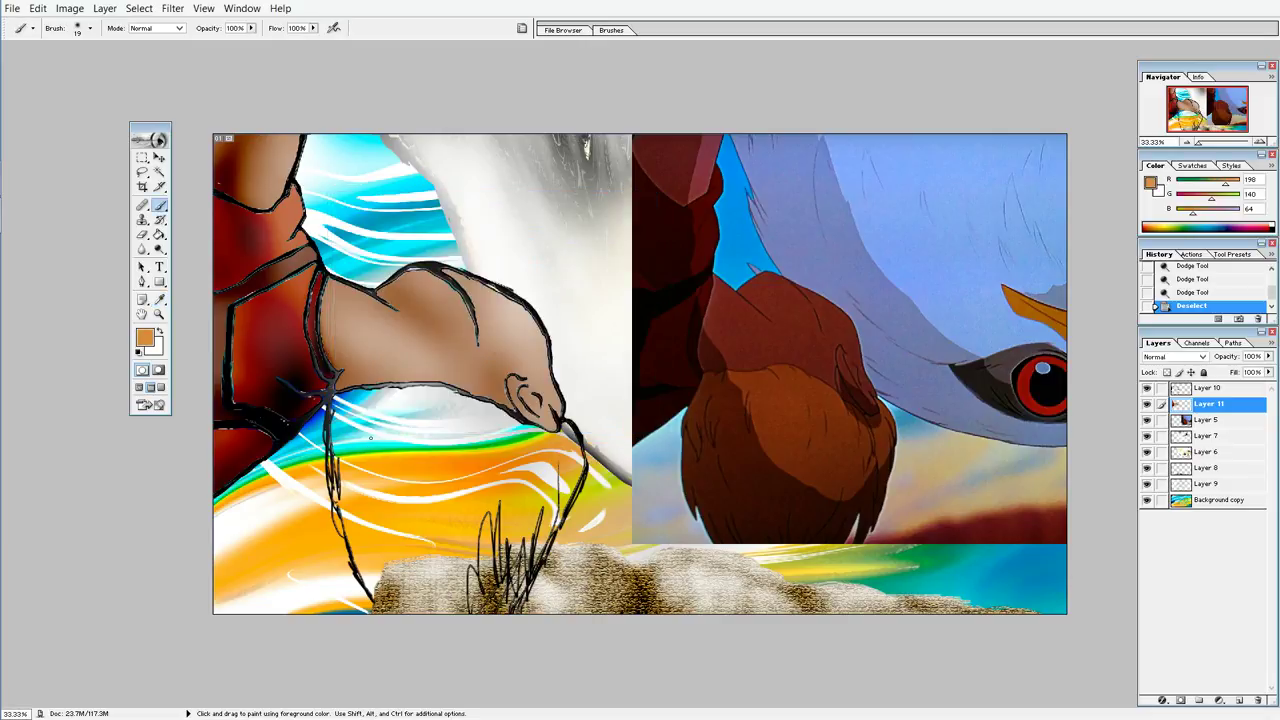
Step: Paint a soft orange stroke with the 59 px brush beside the line below the snout
left_click(90, 28)
left_click_drag(146, 118, 146, 147)
left_click(132, 147)
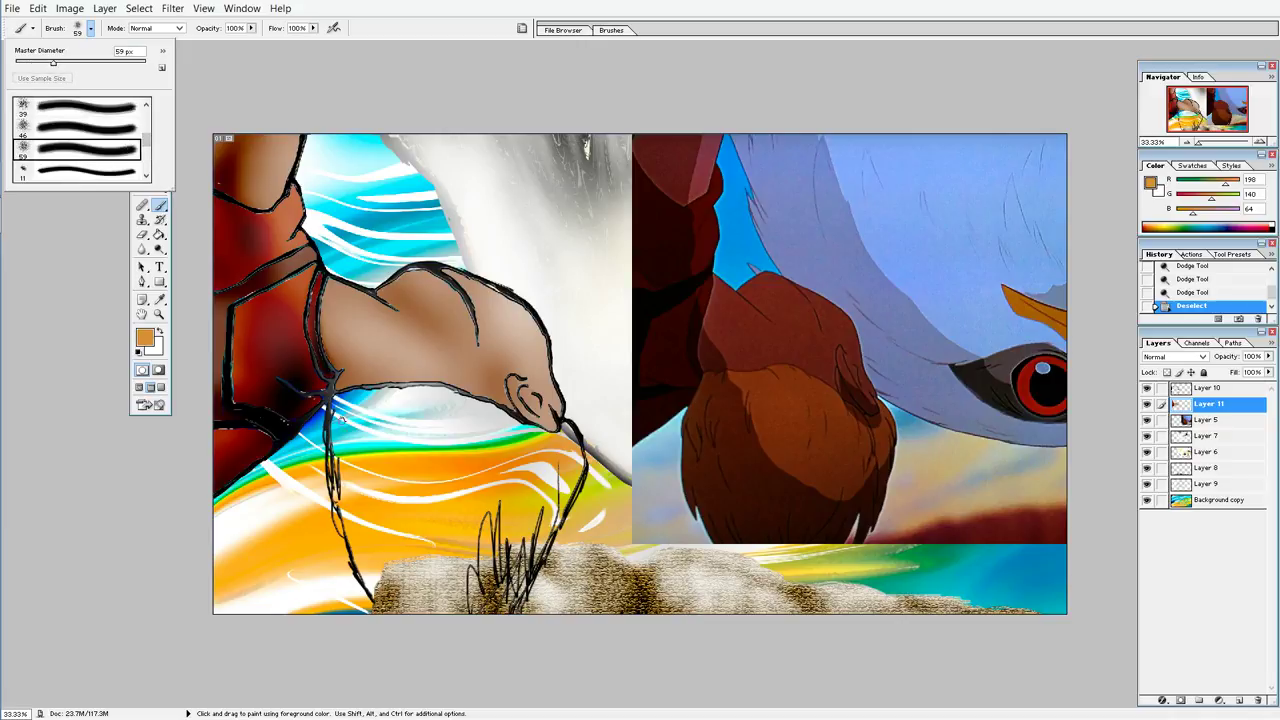
left_click_drag(340, 402, 356, 490)
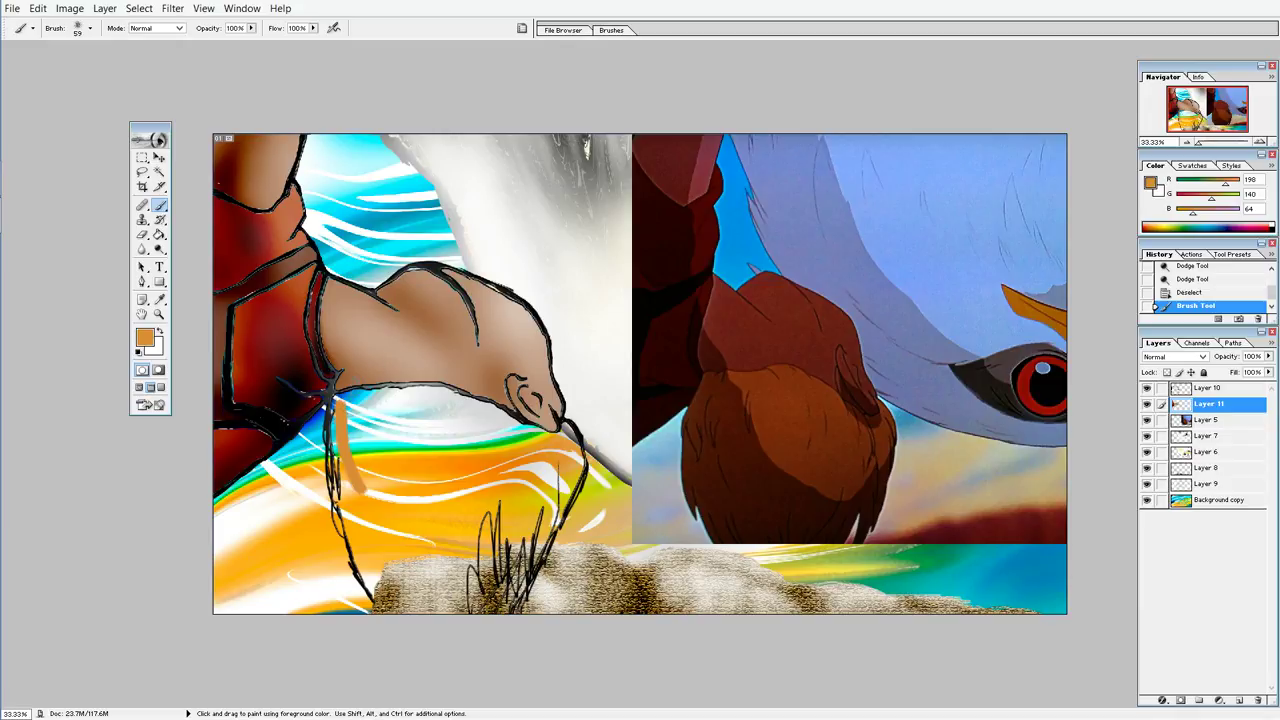
Step: Zoom to 50% and make Layer 10 the working layer
key("ctrl+plus")
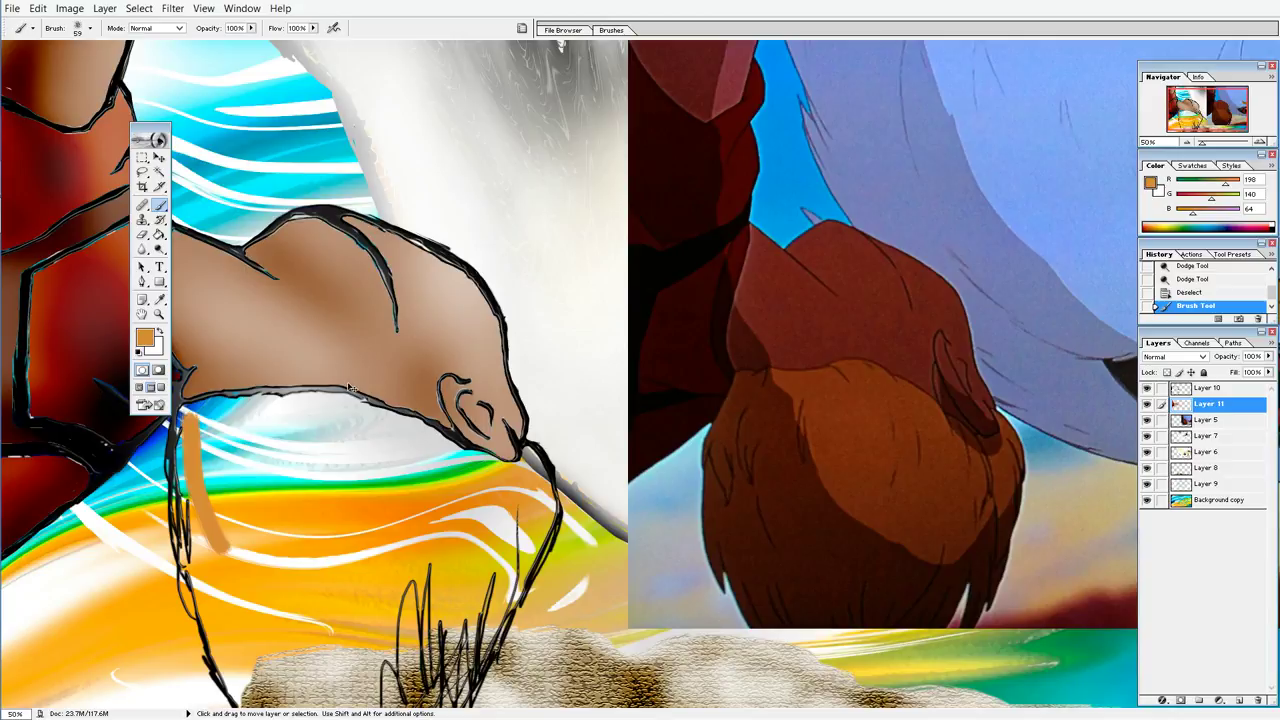
scroll(400, 370, "down", 1)
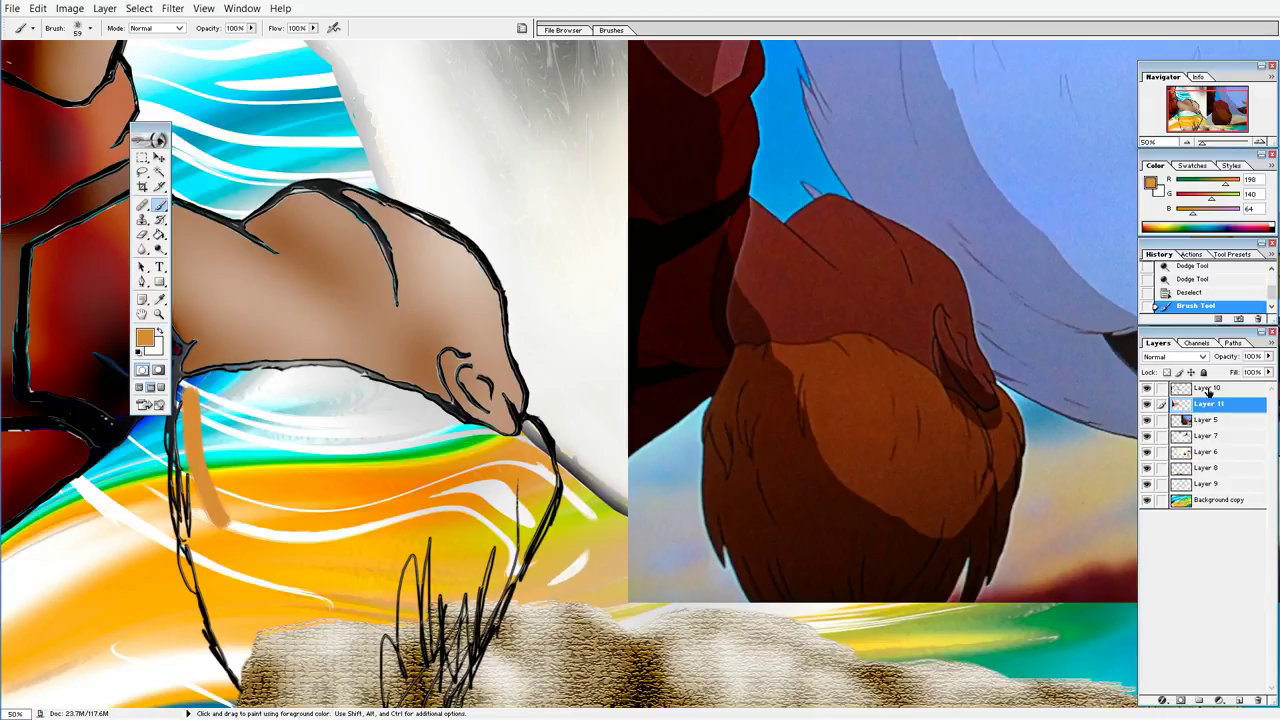
left_click(1208, 389)
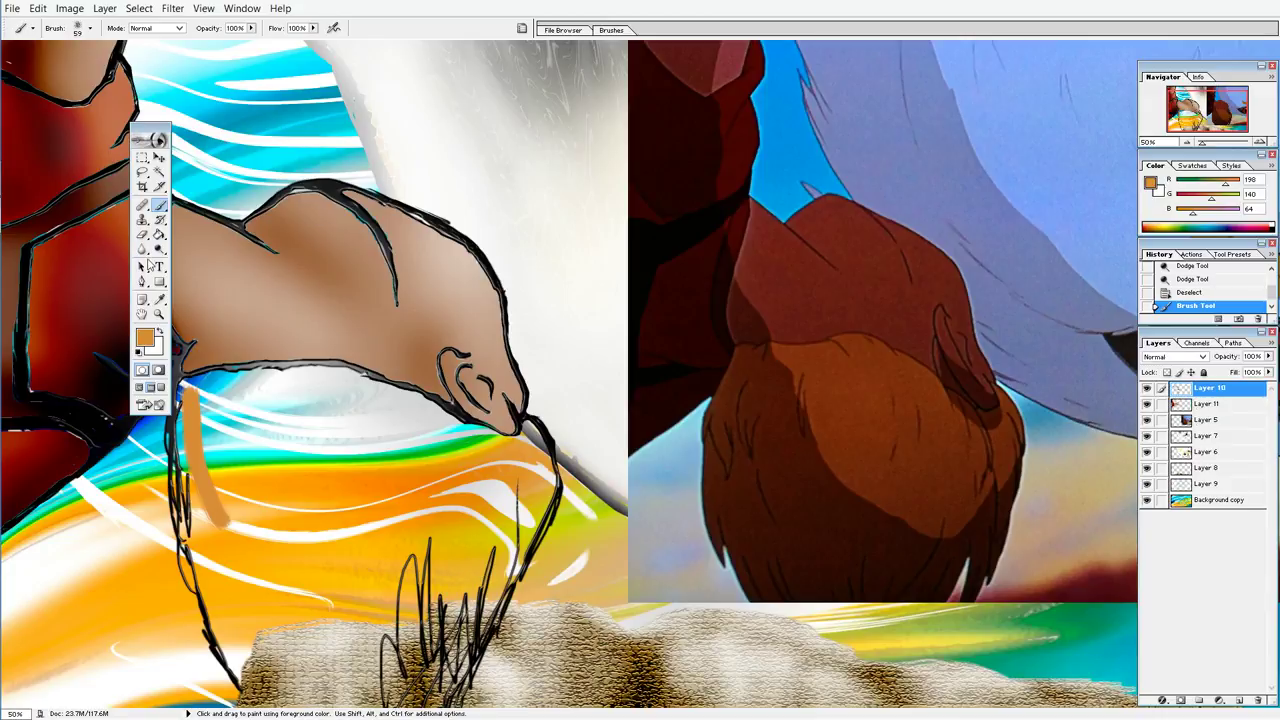
left_click(142, 250)
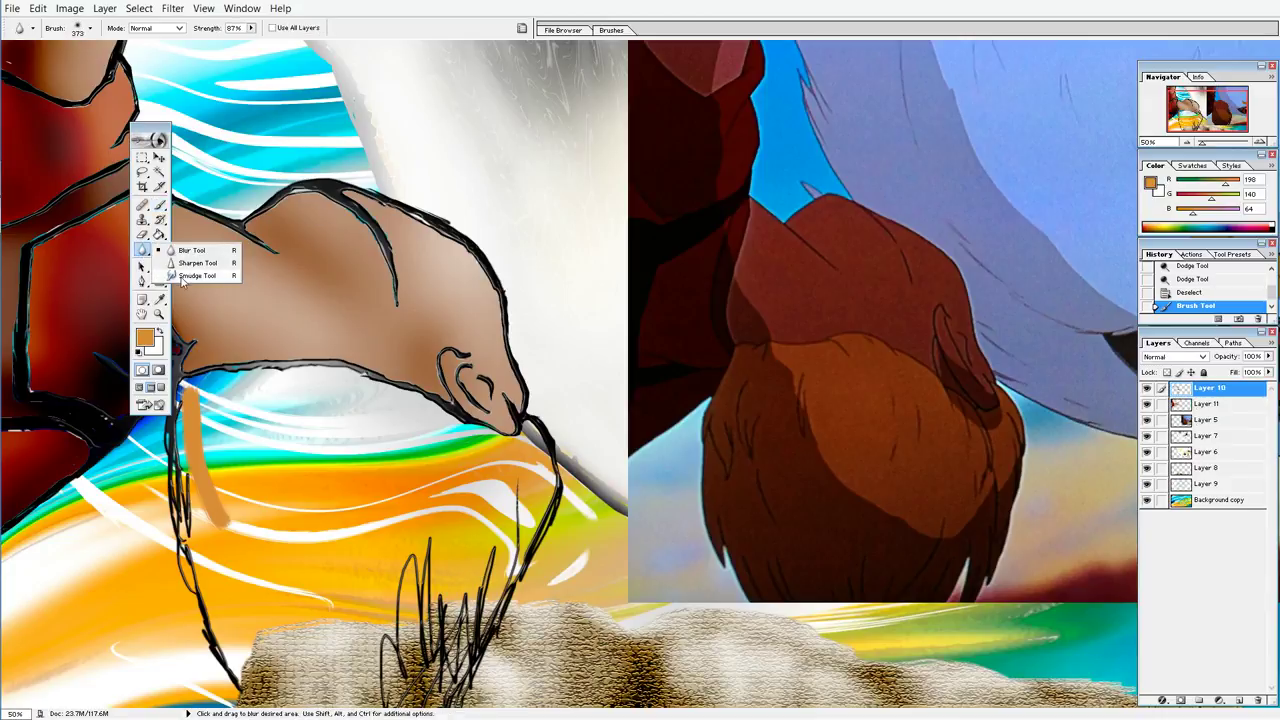
Step: Smudge the grass strokes near the sand, then Magic Wand-select the hair under the head
left_click(196, 275)
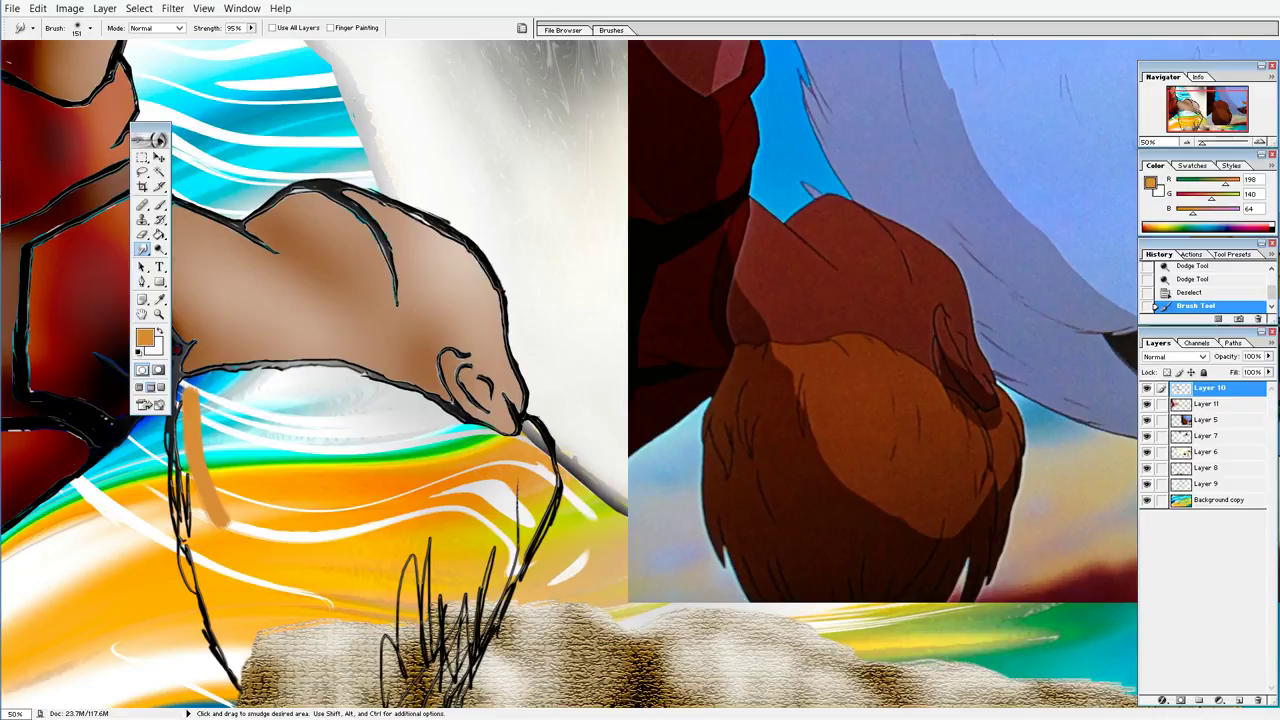
left_click_drag(228, 672, 268, 712)
left_click_drag(228, 670, 262, 676)
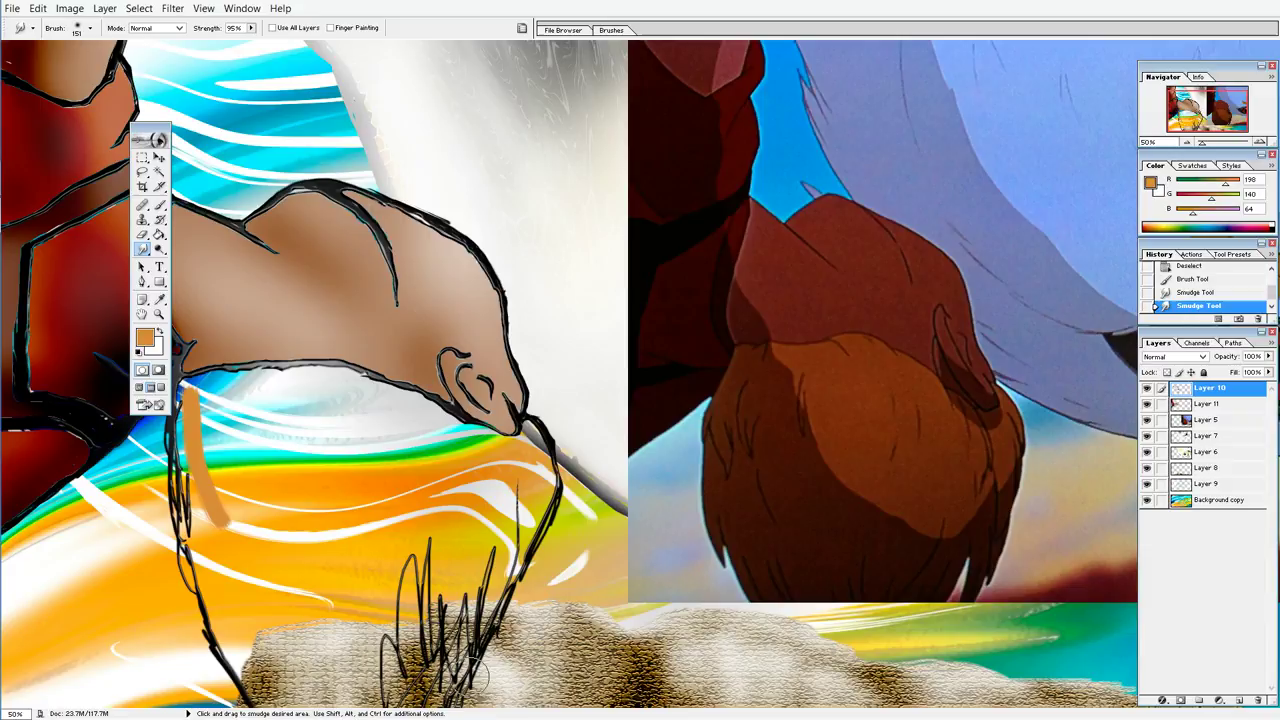
left_click_drag(488, 640, 453, 662)
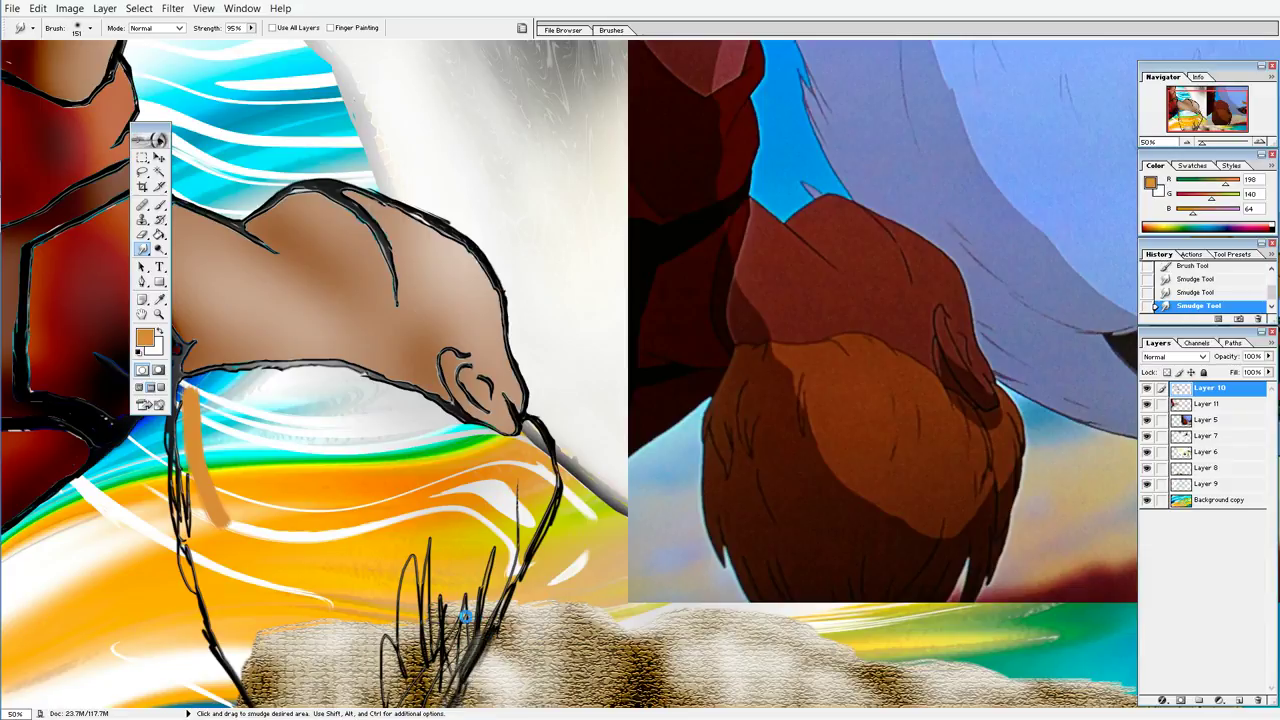
left_click(160, 173)
left_click(308, 479)
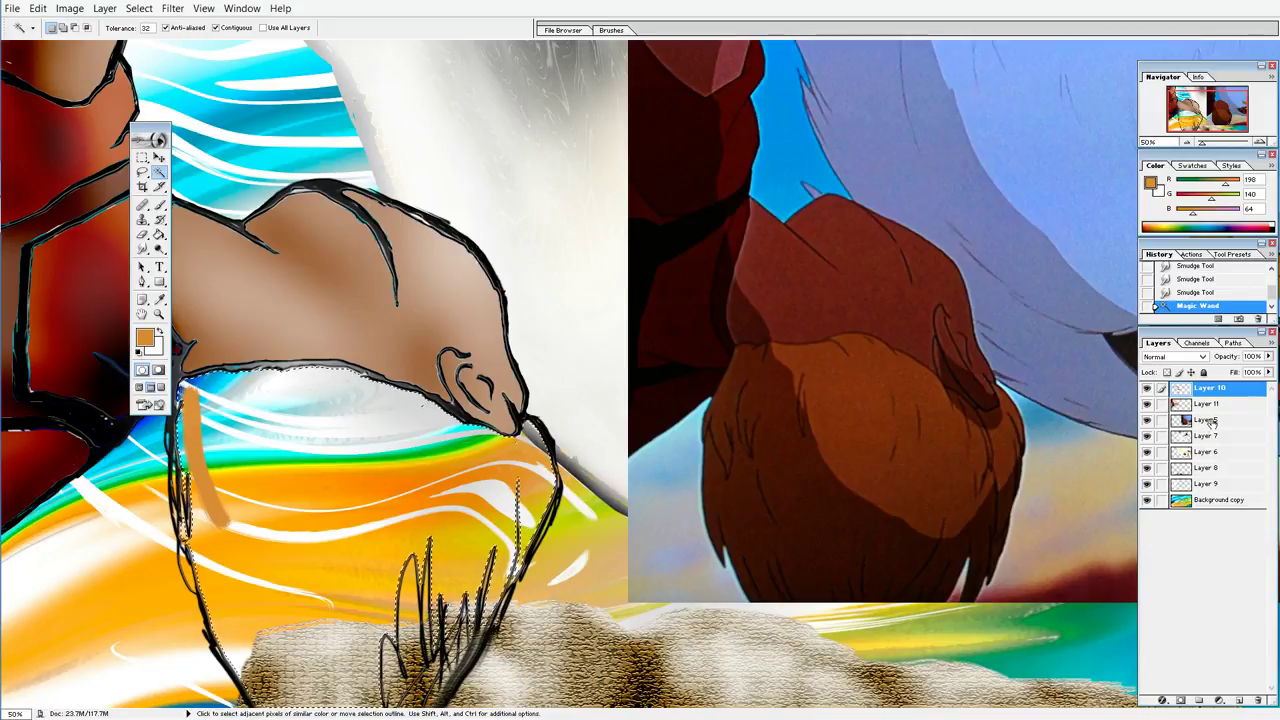
Step: On Layer 11, brush orange down the hair's left edge, top and right side
left_click(1208, 404)
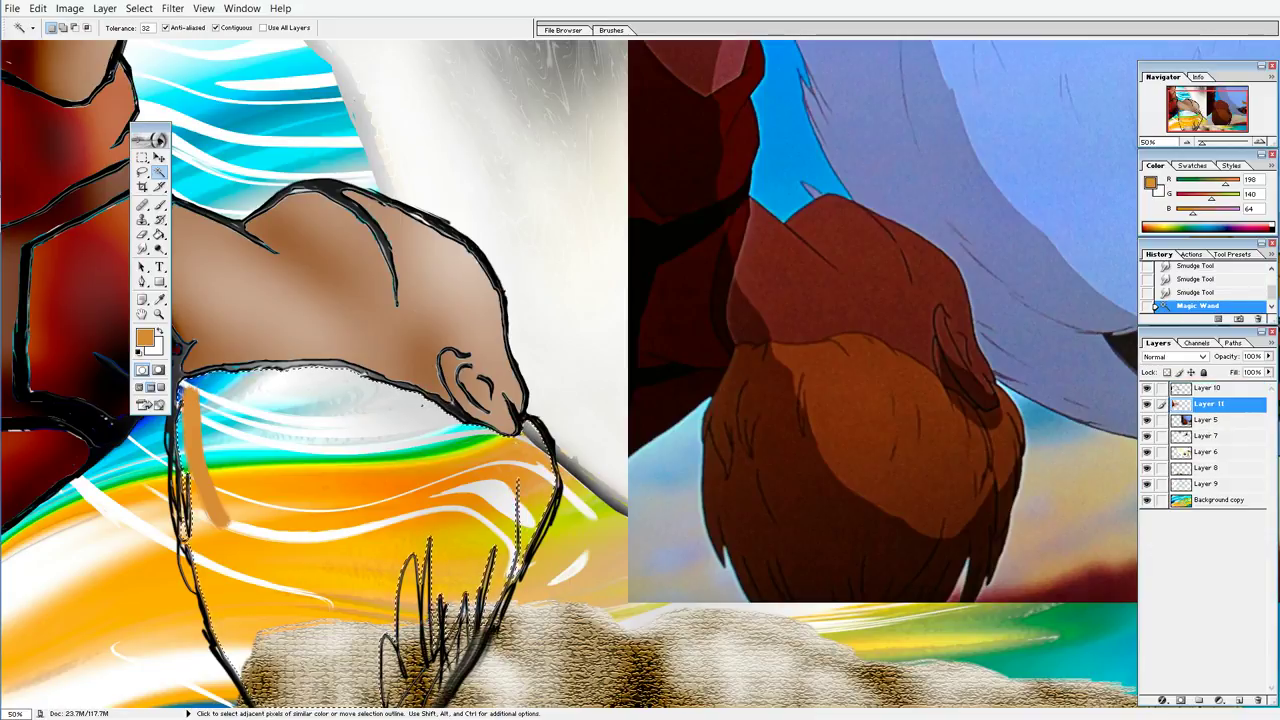
left_click(164, 205)
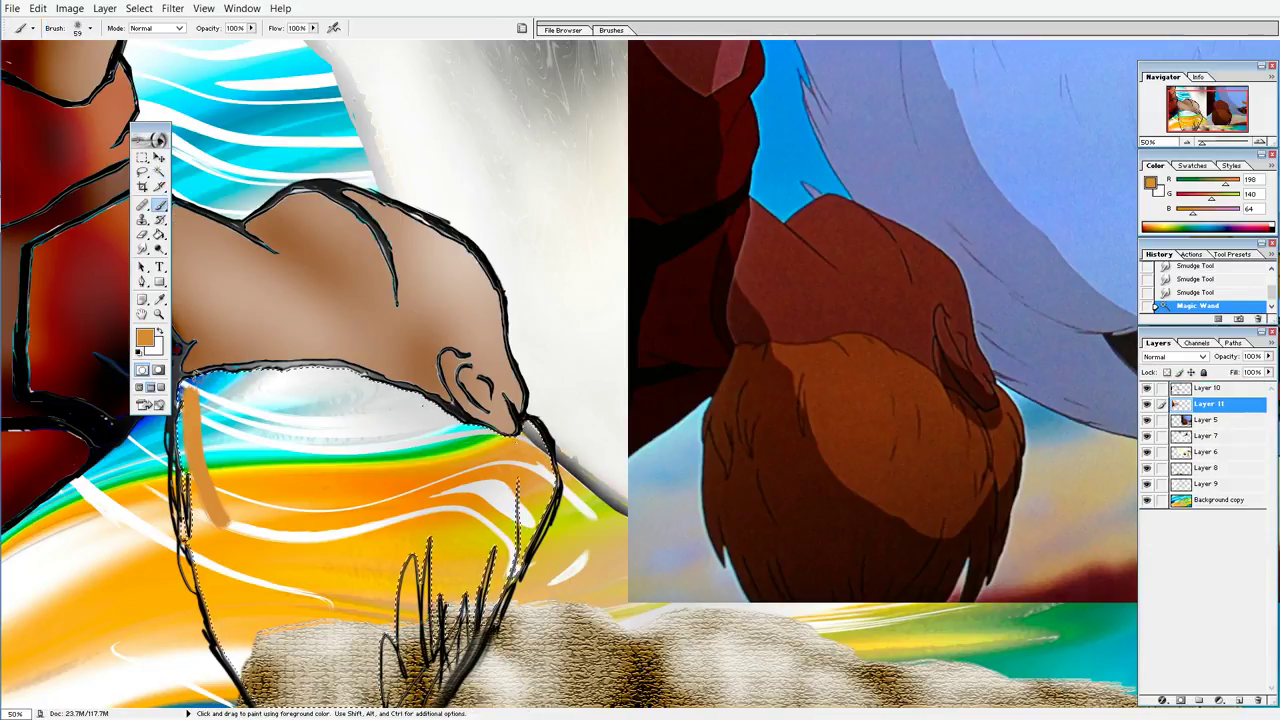
left_click_drag(193, 380, 206, 510)
mouse_move(200, 385)
left_mouse_down()
mouse_move(225, 400)
mouse_move(405, 400)
mouse_move(478, 432)
mouse_move(470, 440)
mouse_move(530, 444)
mouse_move(556, 510)
left_mouse_up()
left_click_drag(490, 437, 515, 590)
left_click_drag(532, 465, 490, 605)
mouse_move(505, 488)
left_mouse_down()
mouse_move(472, 625)
mouse_move(485, 550)
mouse_move(462, 568)
mouse_move(450, 430)
mouse_move(462, 575)
left_mouse_up()
Step: Extend the orange over the middle and far-left white streaks, then drop the selection
mouse_move(432, 428)
left_mouse_down()
mouse_move(426, 462)
mouse_move(449, 533)
mouse_move(408, 425)
mouse_move(395, 470)
left_mouse_up()
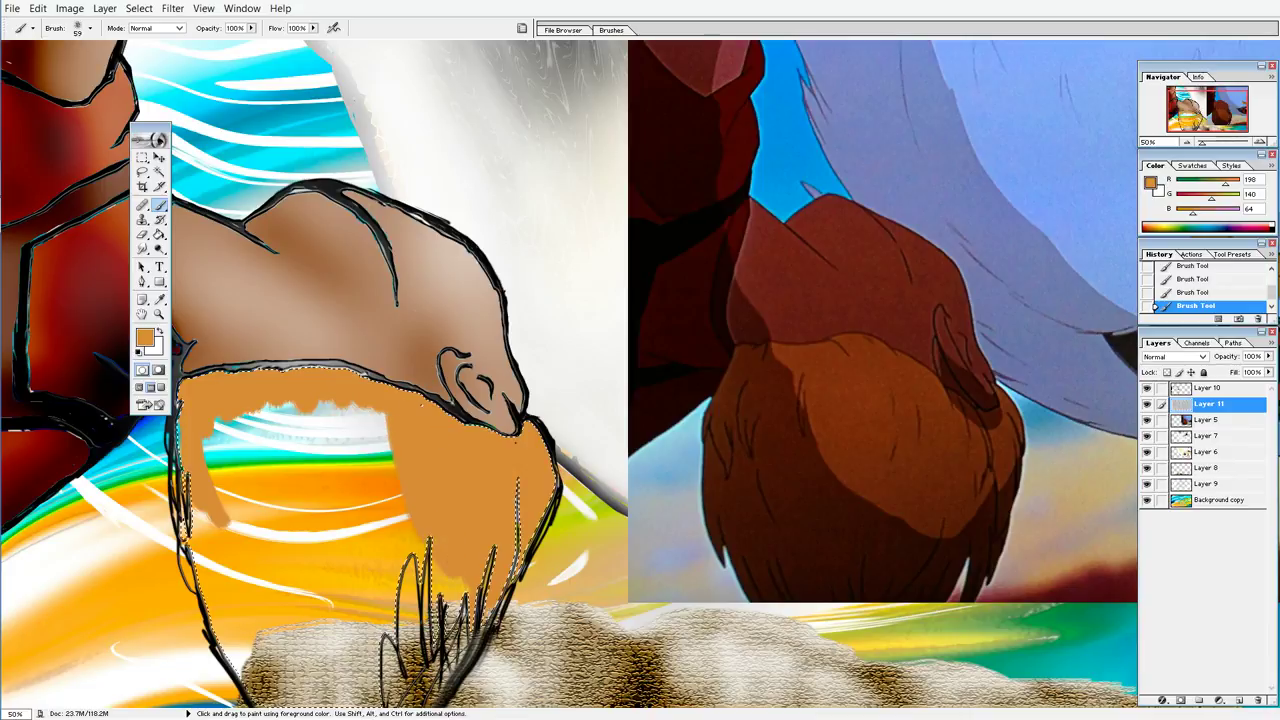
mouse_move(385, 400)
left_mouse_down()
mouse_move(368, 470)
mouse_move(395, 515)
left_mouse_up()
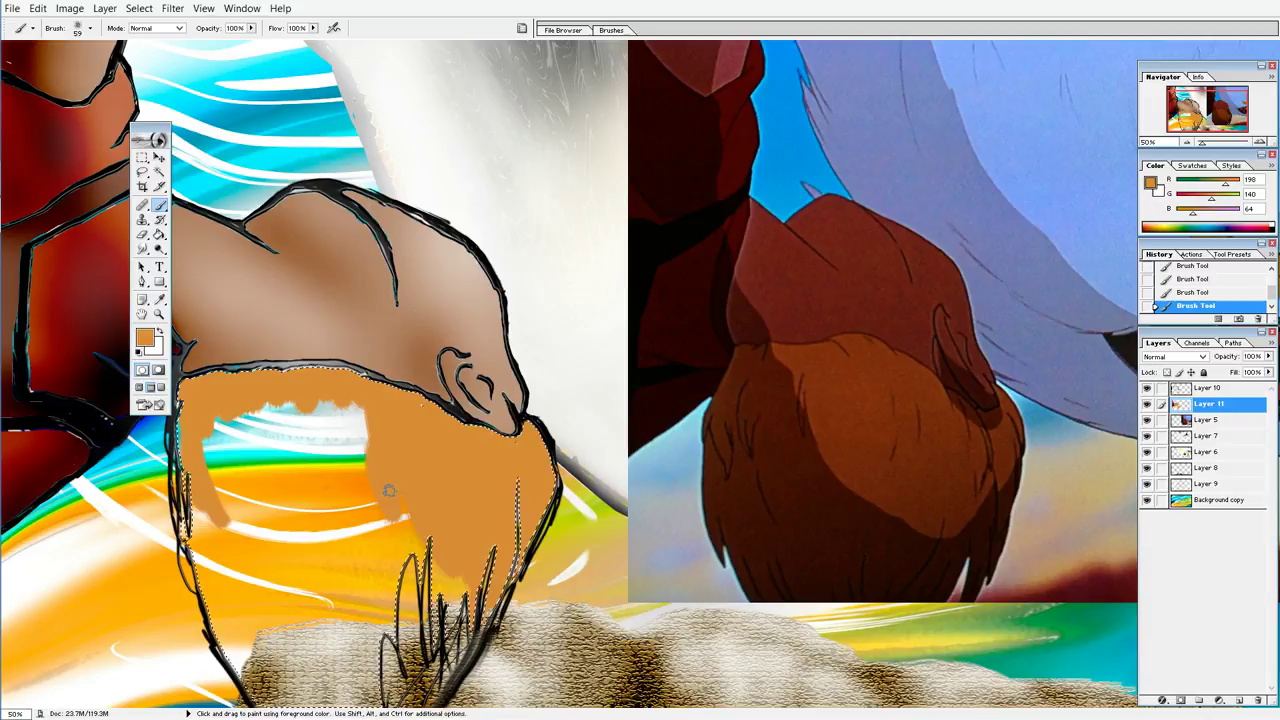
mouse_move(445, 585)
left_mouse_down()
mouse_move(415, 545)
mouse_move(455, 600)
left_mouse_up()
left_click_drag(400, 555, 358, 405)
mouse_move(392, 563)
left_mouse_down()
mouse_move(338, 408)
mouse_move(345, 465)
left_mouse_up()
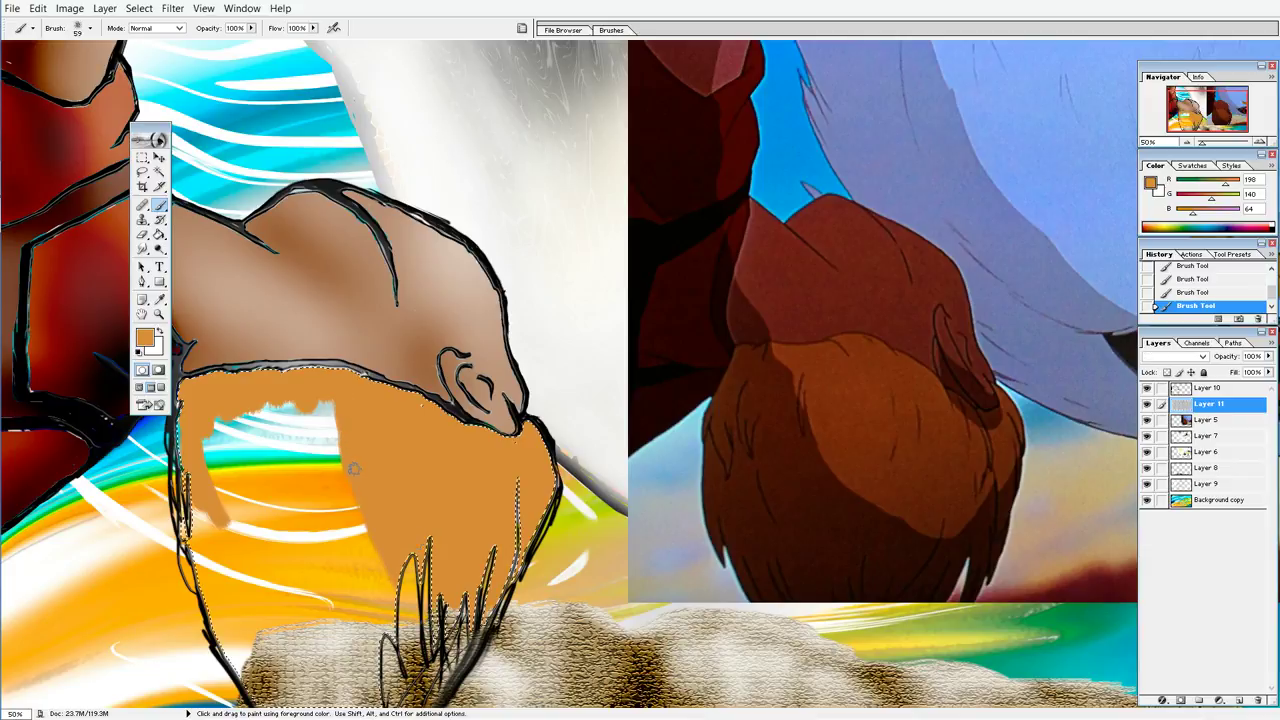
mouse_move(203, 446)
left_mouse_down()
mouse_move(185, 530)
mouse_move(227, 408)
mouse_move(268, 412)
mouse_move(262, 458)
mouse_move(276, 418)
mouse_move(297, 427)
mouse_move(285, 389)
mouse_move(322, 460)
mouse_move(340, 410)
mouse_move(295, 451)
mouse_move(240, 465)
left_mouse_up()
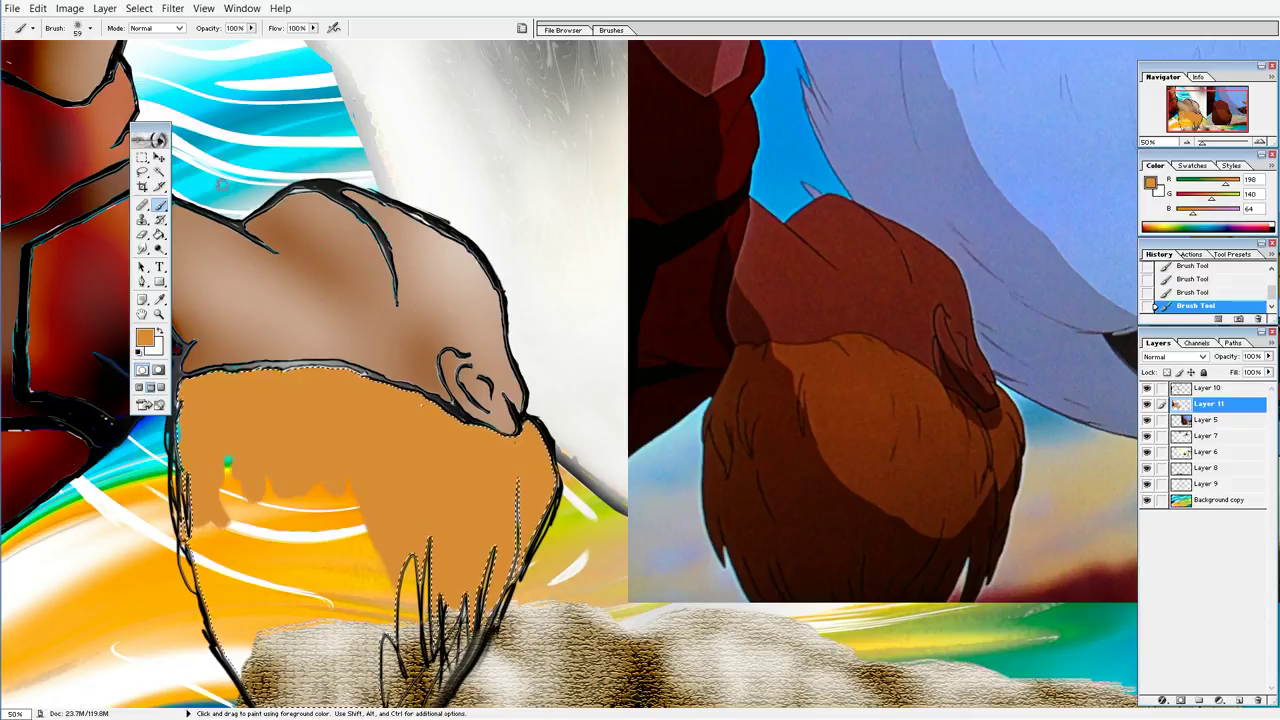
key("l")
left_click(268, 240)
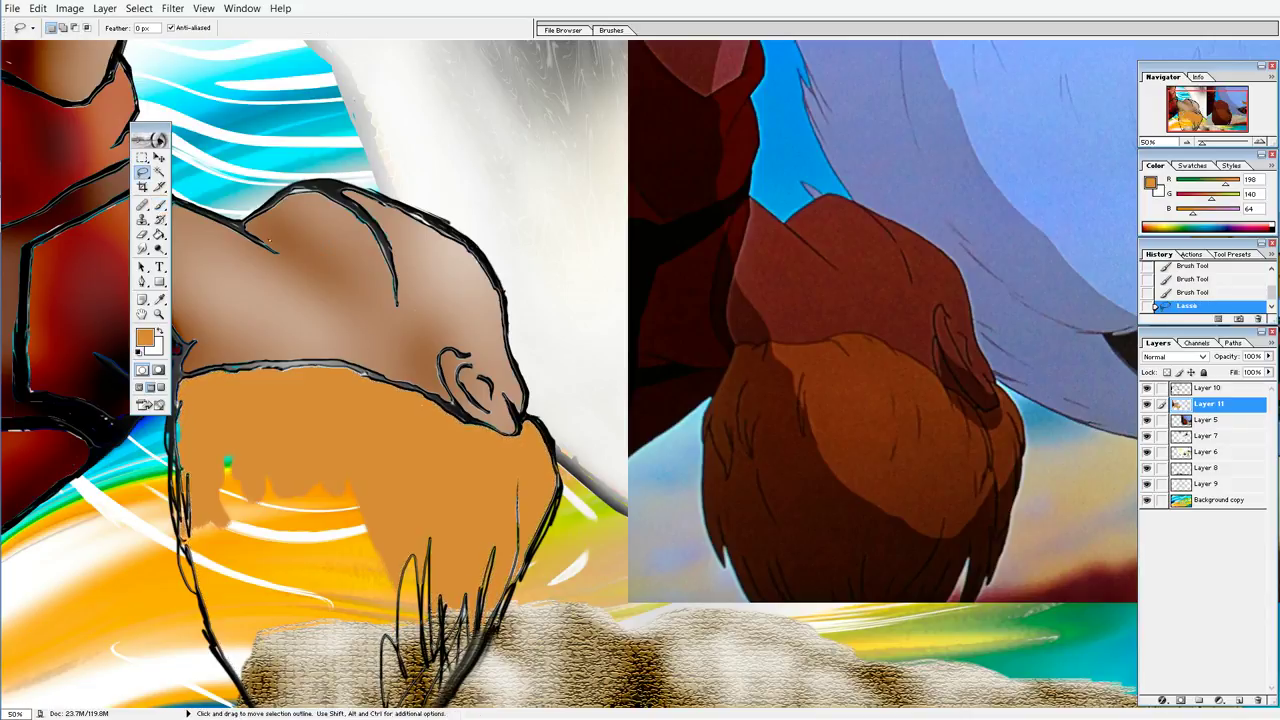
Step: Paint another orange stroke on the hair and dismiss the Lasso no-pixels-selected warning
left_click(158, 206)
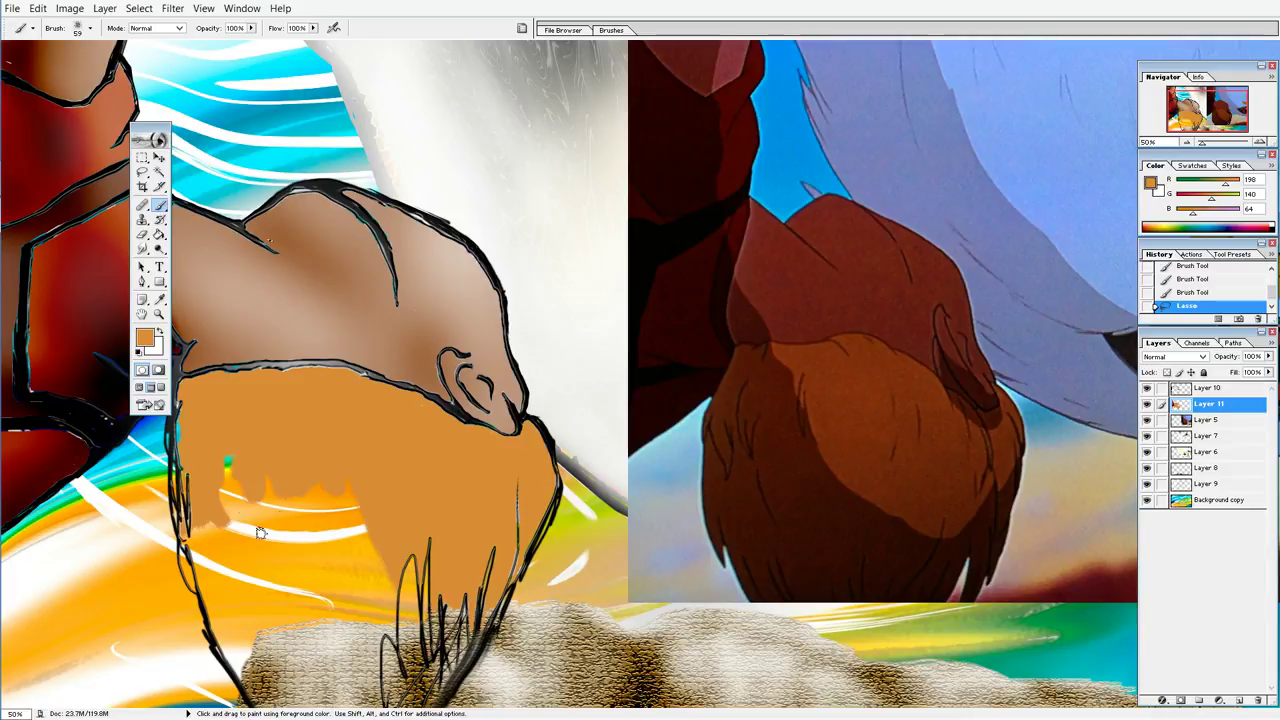
left_click_drag(190, 460, 194, 566)
left_click(142, 172)
left_click(213, 287)
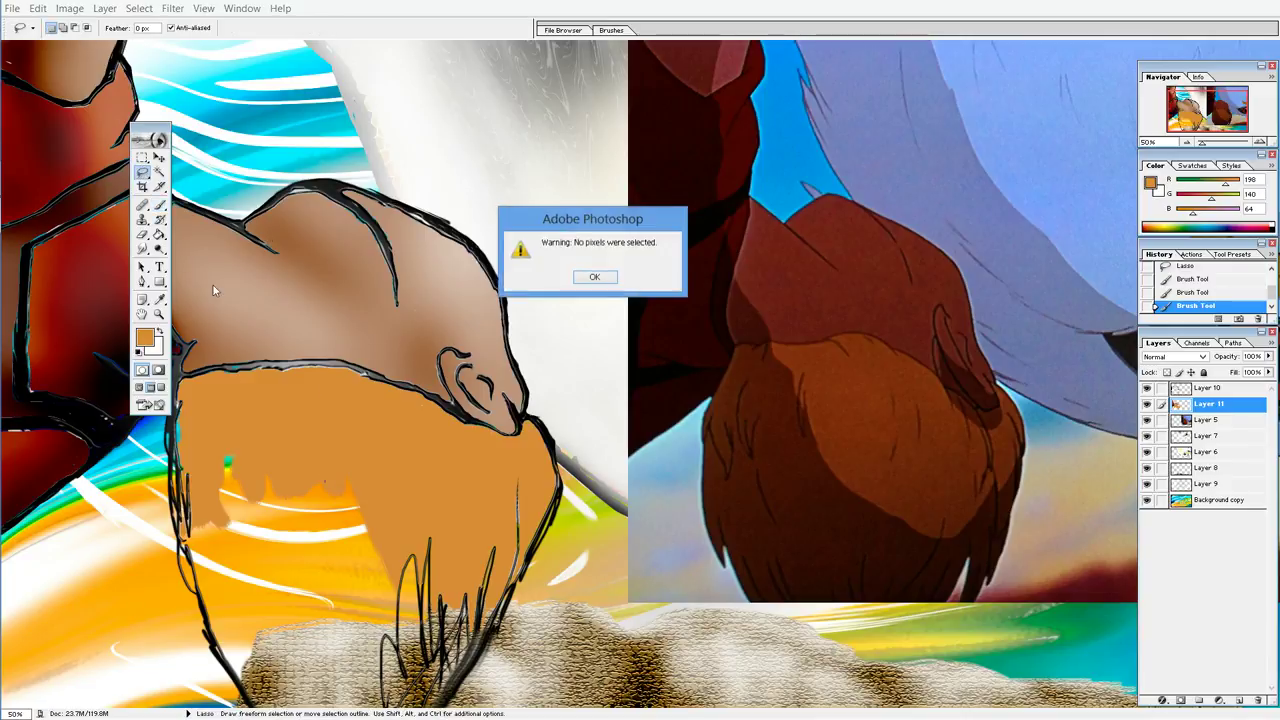
left_click(594, 277)
left_click(159, 205)
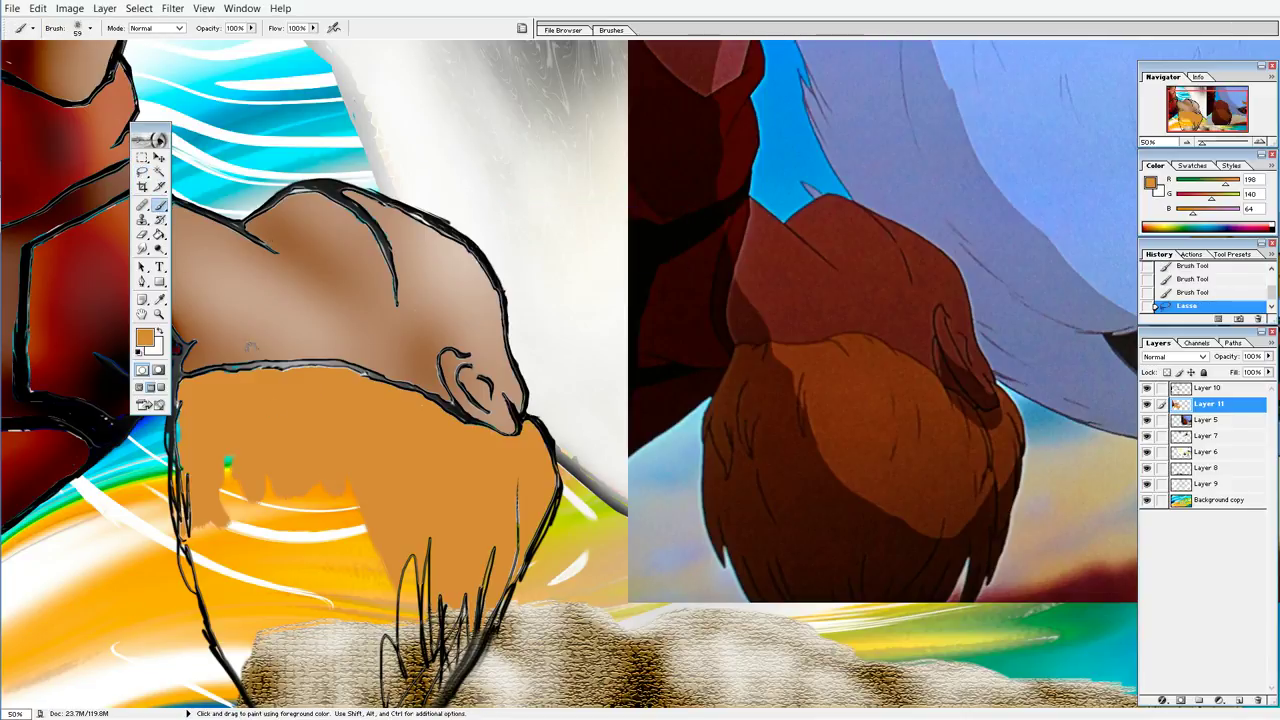
Step: Fill the lower fur with diagonal orange brush strokes
left_click_drag(295, 560, 312, 610)
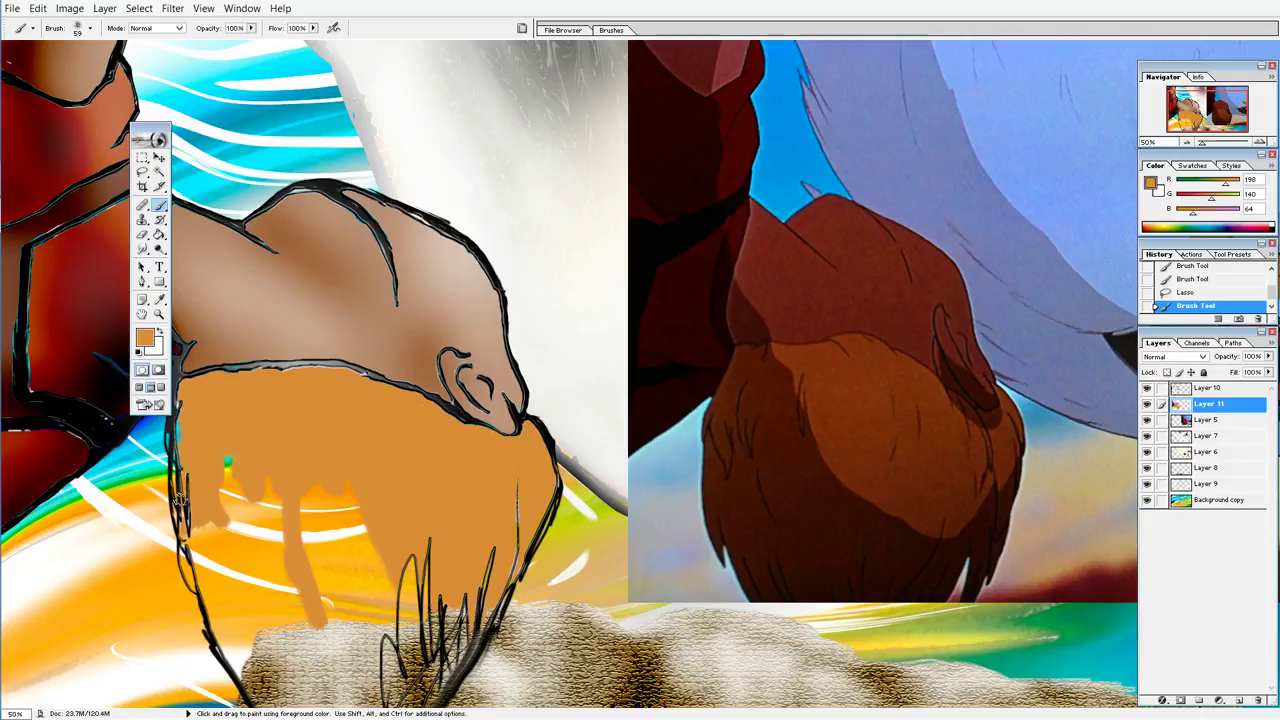
left_click_drag(215, 495, 270, 658)
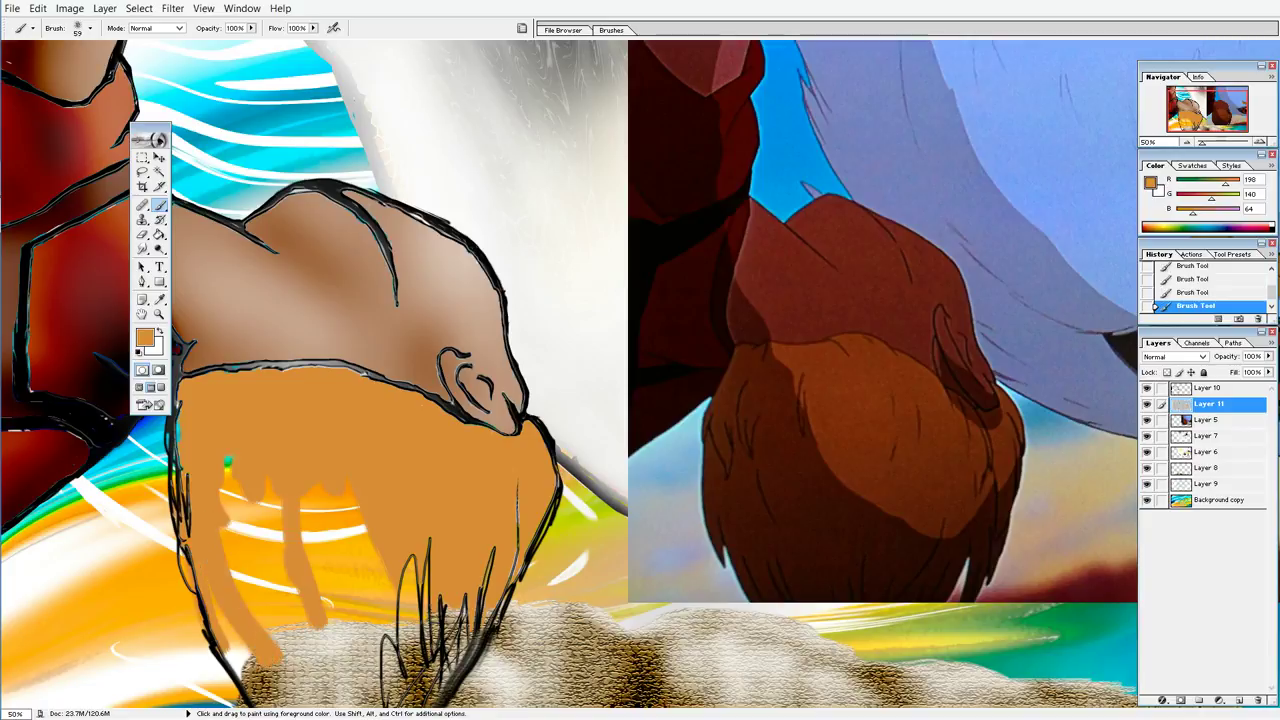
left_click_drag(220, 466, 285, 655)
left_click_drag(256, 482, 325, 680)
left_click_drag(256, 606, 298, 704)
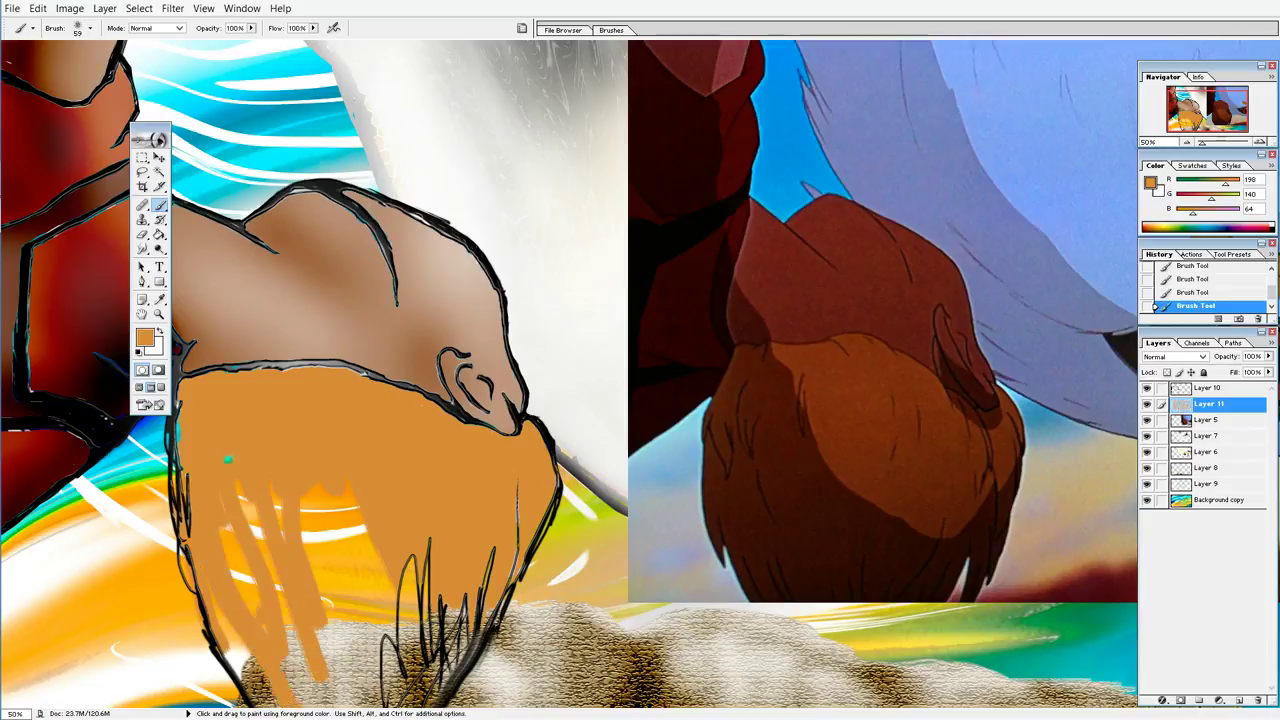
left_click_drag(285, 610, 330, 705)
left_click_drag(228, 522, 258, 600)
left_click_drag(276, 494, 292, 600)
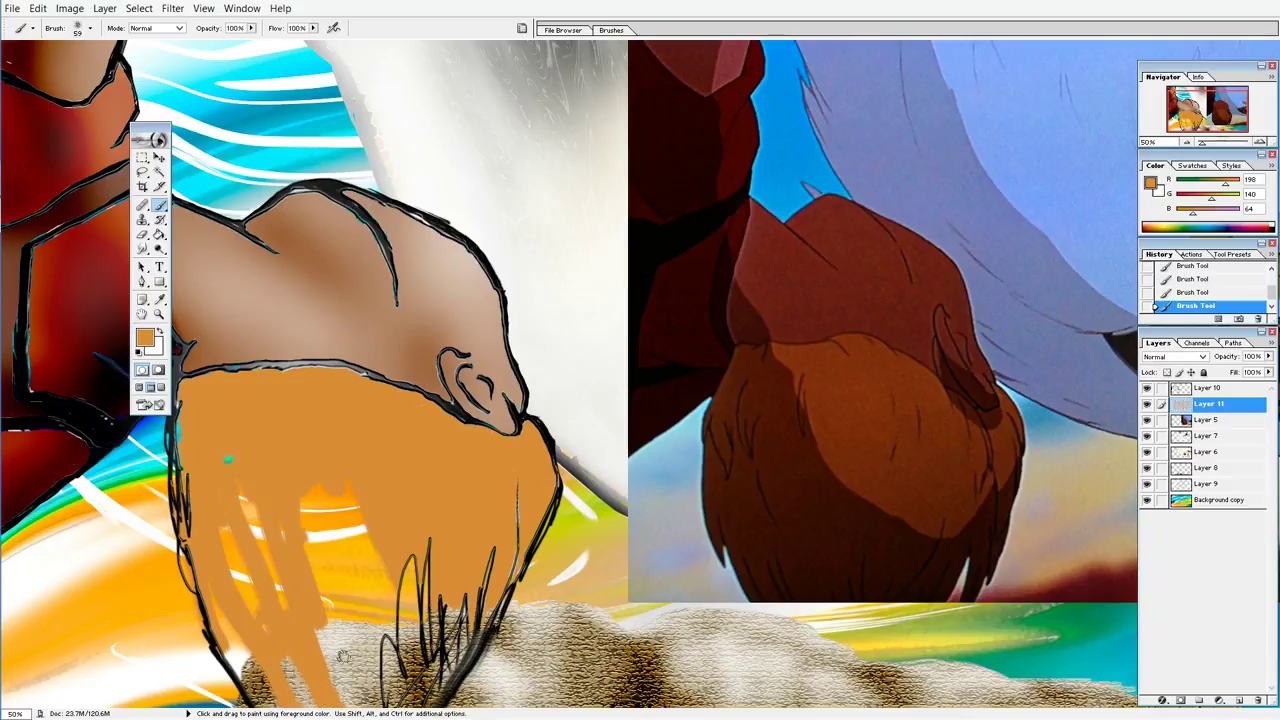
left_click_drag(306, 538, 345, 665)
left_click_drag(246, 494, 284, 610)
left_click_drag(320, 490, 336, 660)
left_click_drag(338, 562, 358, 648)
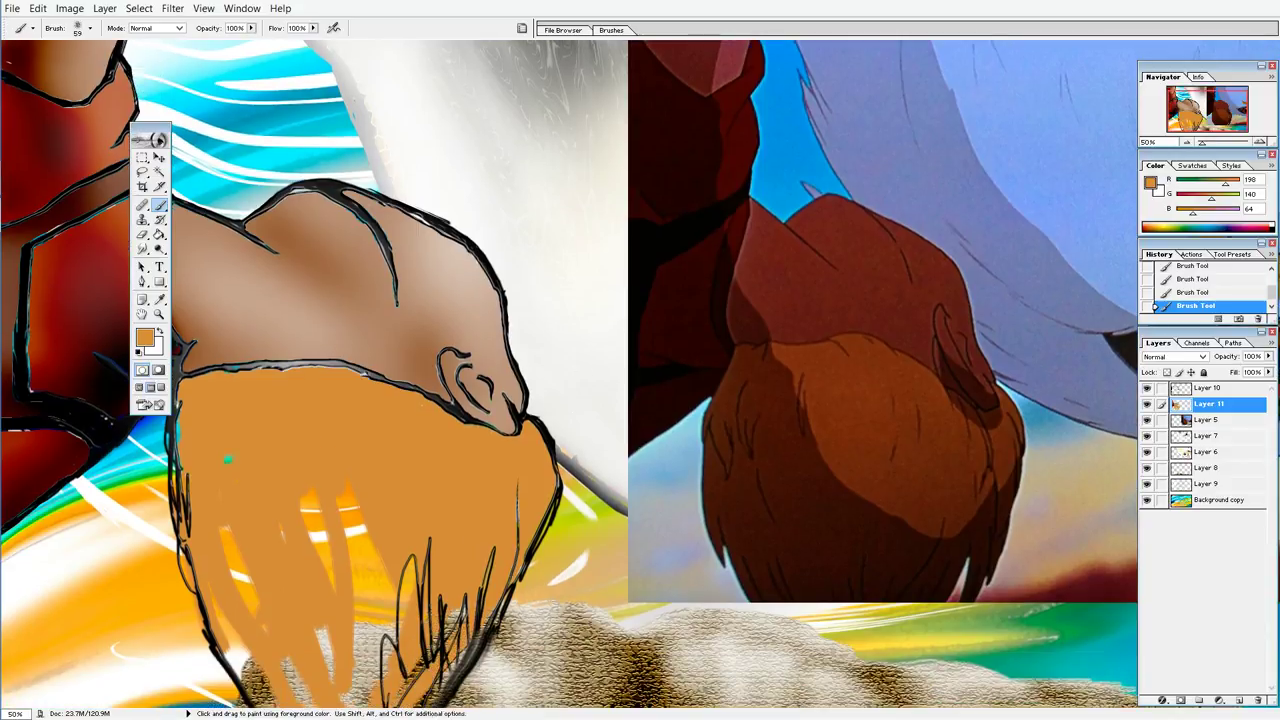
Step: Cover the remaining white and light streaks in the hair with orange
left_click_drag(408, 566, 362, 690)
left_click_drag(374, 616, 366, 540)
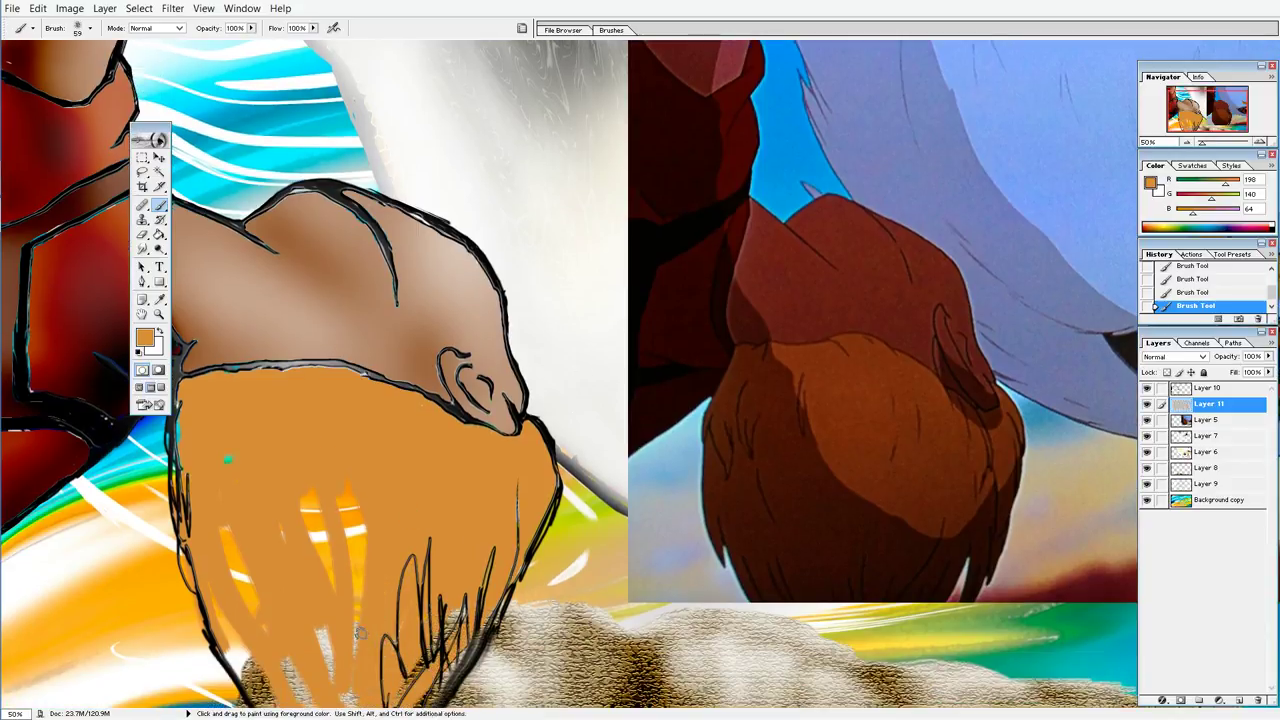
left_click_drag(358, 645, 346, 498)
left_click_drag(330, 590, 312, 493)
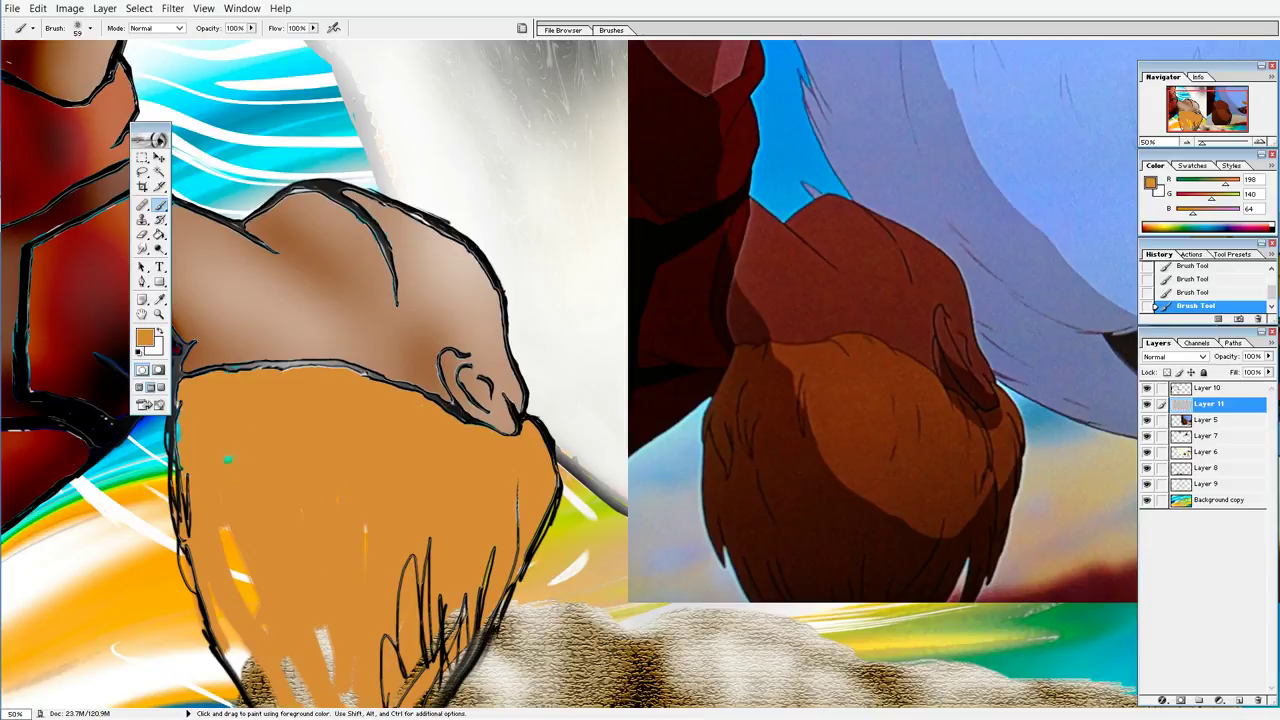
left_click_drag(383, 568, 360, 530)
left_click_drag(245, 605, 224, 520)
mouse_move(290, 668)
left_mouse_down()
mouse_move(322, 636)
mouse_move(298, 690)
left_mouse_up()
left_click_drag(228, 596, 256, 700)
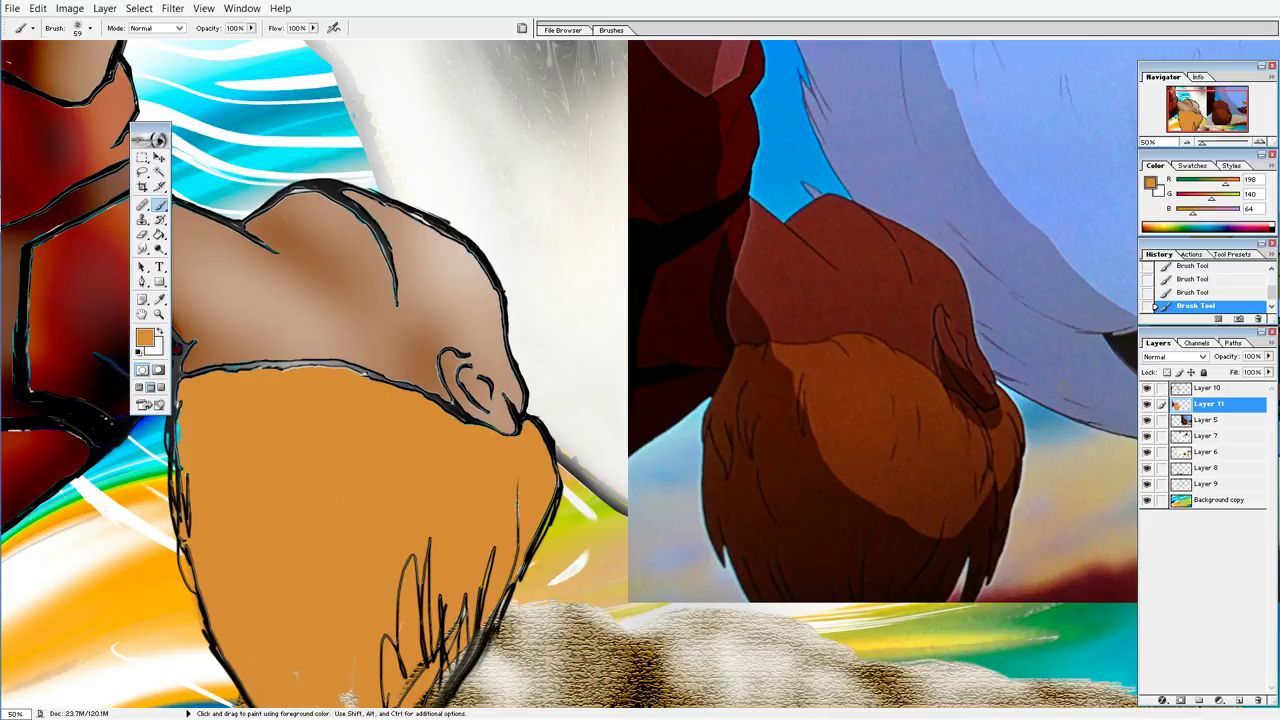
Step: On Layer 10, Liquify-warp the left neck contour and hair-strand lines with a size-255 brush
left_click(1212, 388)
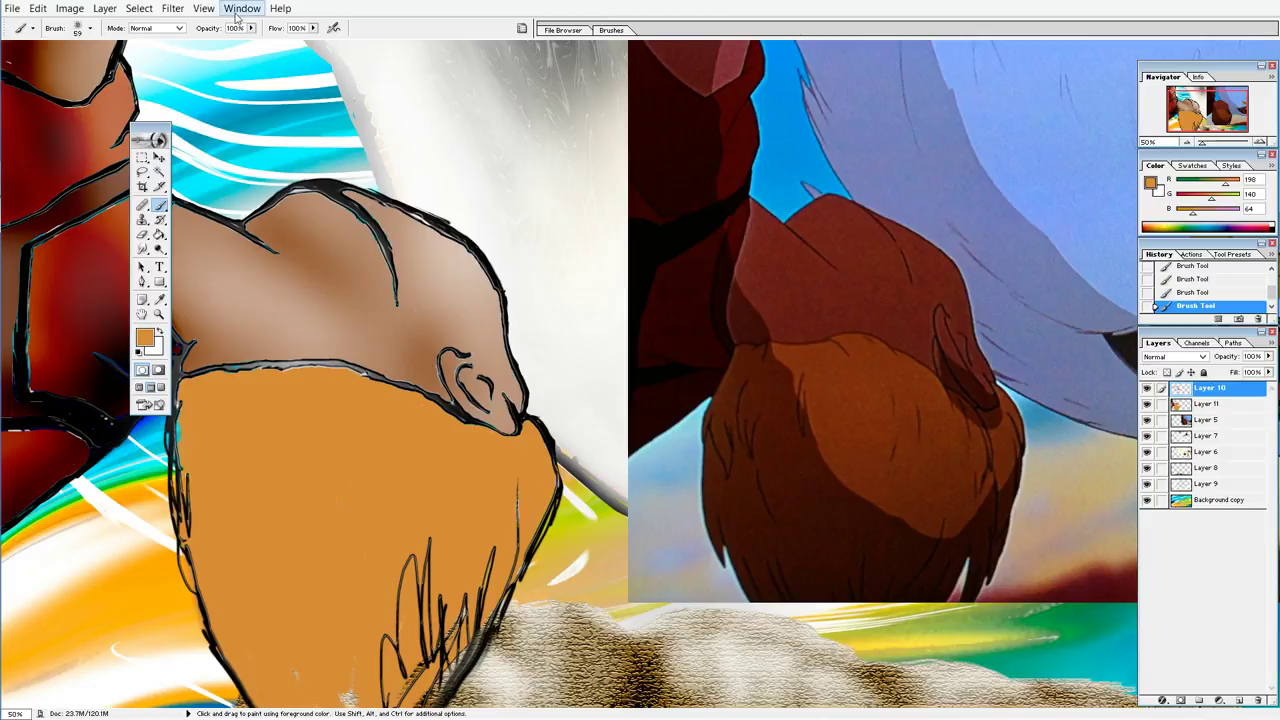
left_click(172, 8)
left_click(225, 63)
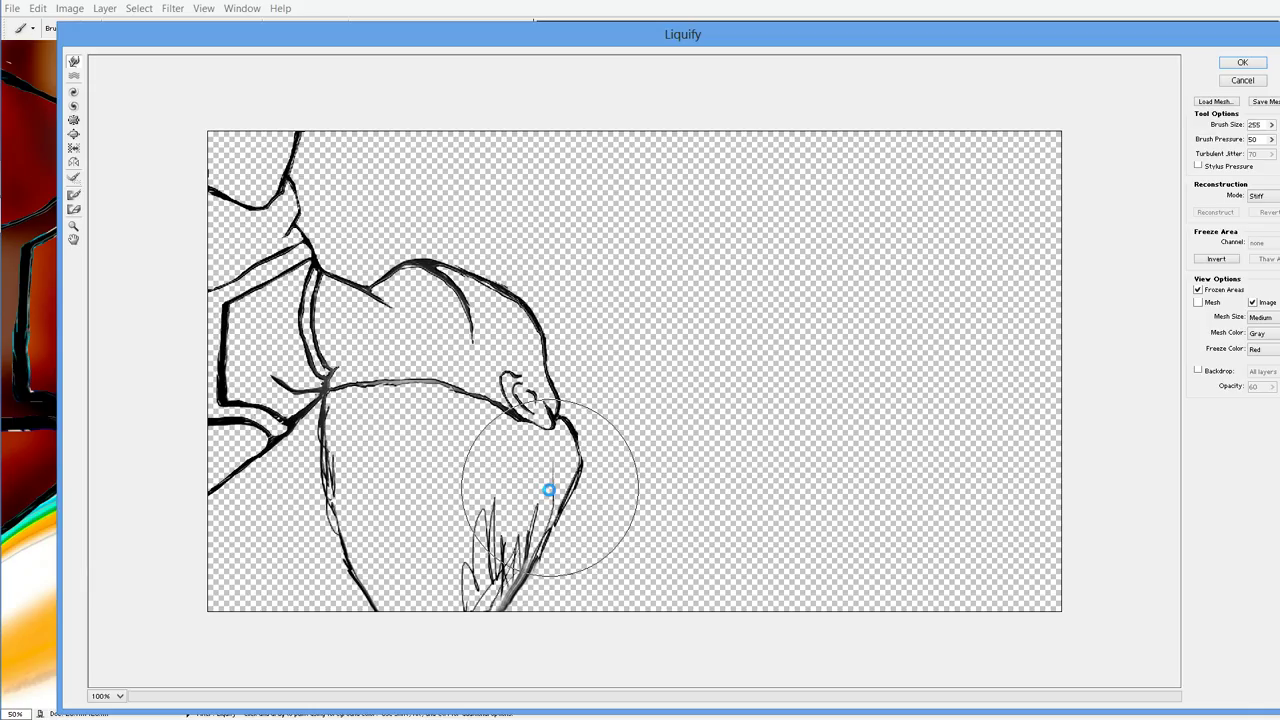
mouse_move(549, 489)
left_mouse_down()
mouse_move(555, 510)
mouse_move(584, 492)
mouse_move(534, 528)
mouse_move(517, 597)
left_mouse_up()
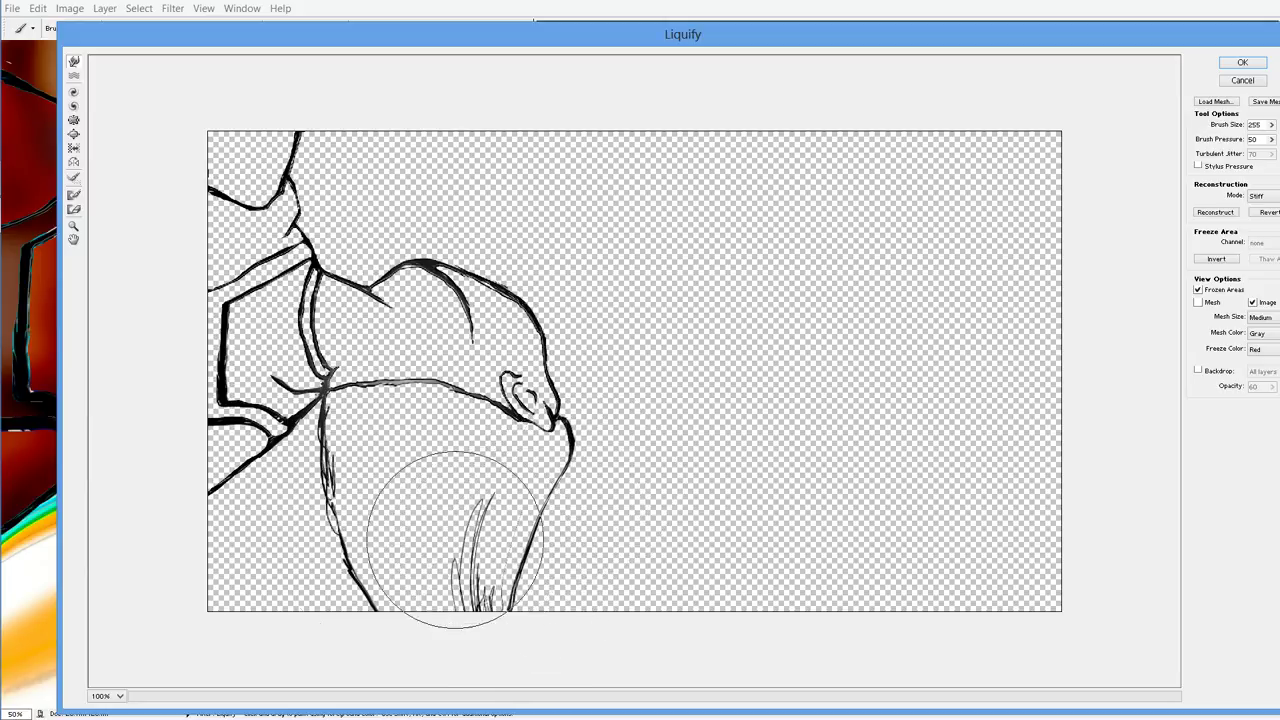
mouse_move(337, 471)
left_mouse_down()
mouse_move(414, 634)
mouse_move(377, 543)
mouse_move(398, 515)
mouse_move(400, 600)
mouse_move(371, 571)
left_mouse_up()
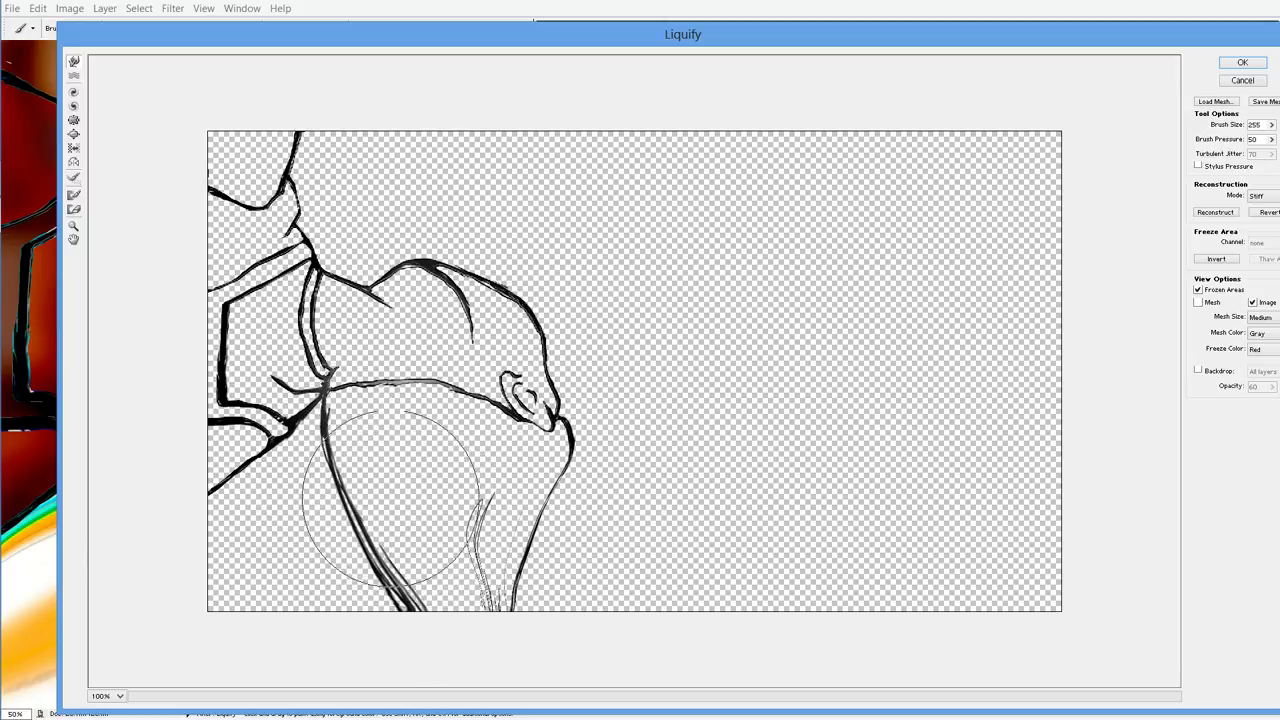
left_click_drag(491, 623, 537, 543)
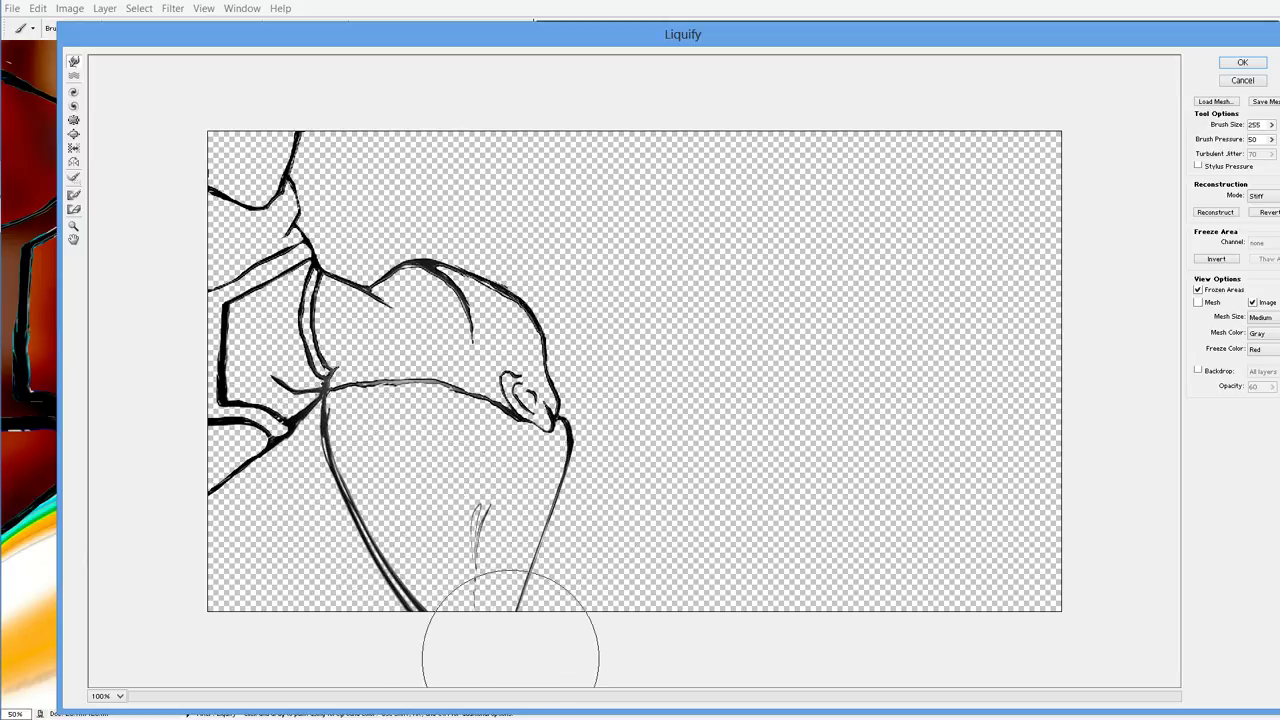
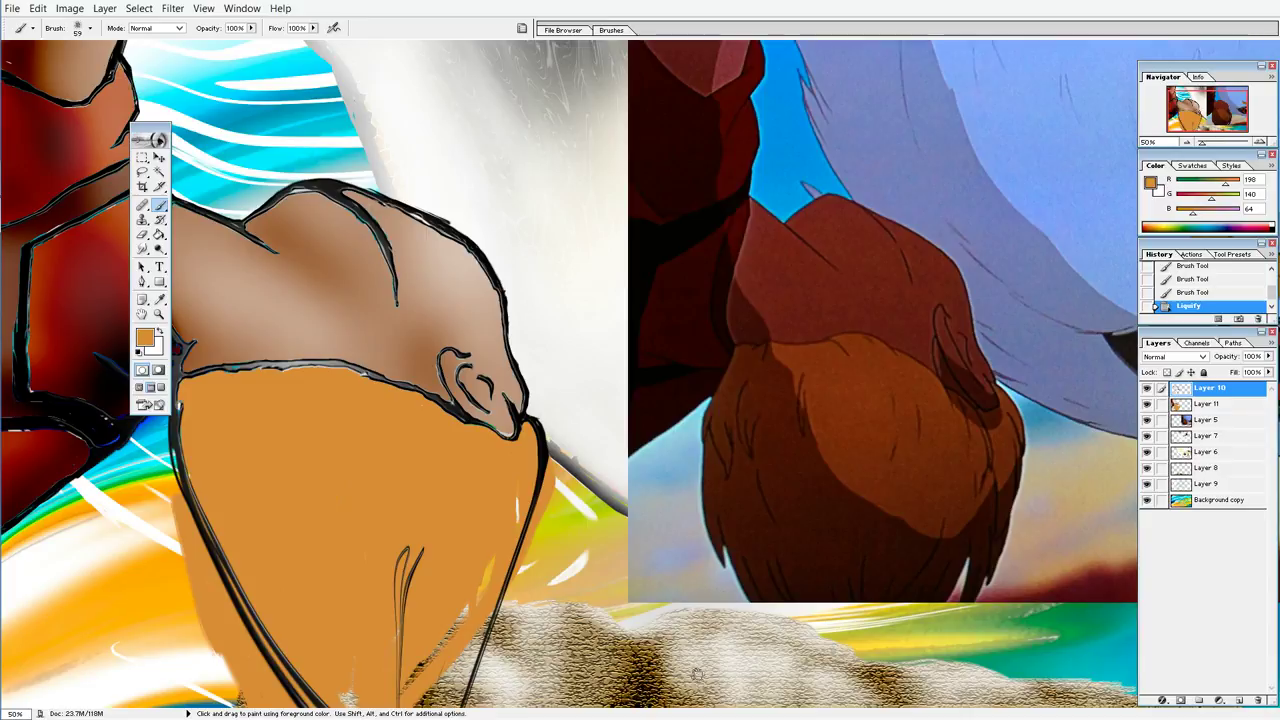
Step: Erase parts of the black outline near the bottom of the hair on Layer 10
left_click(142, 234)
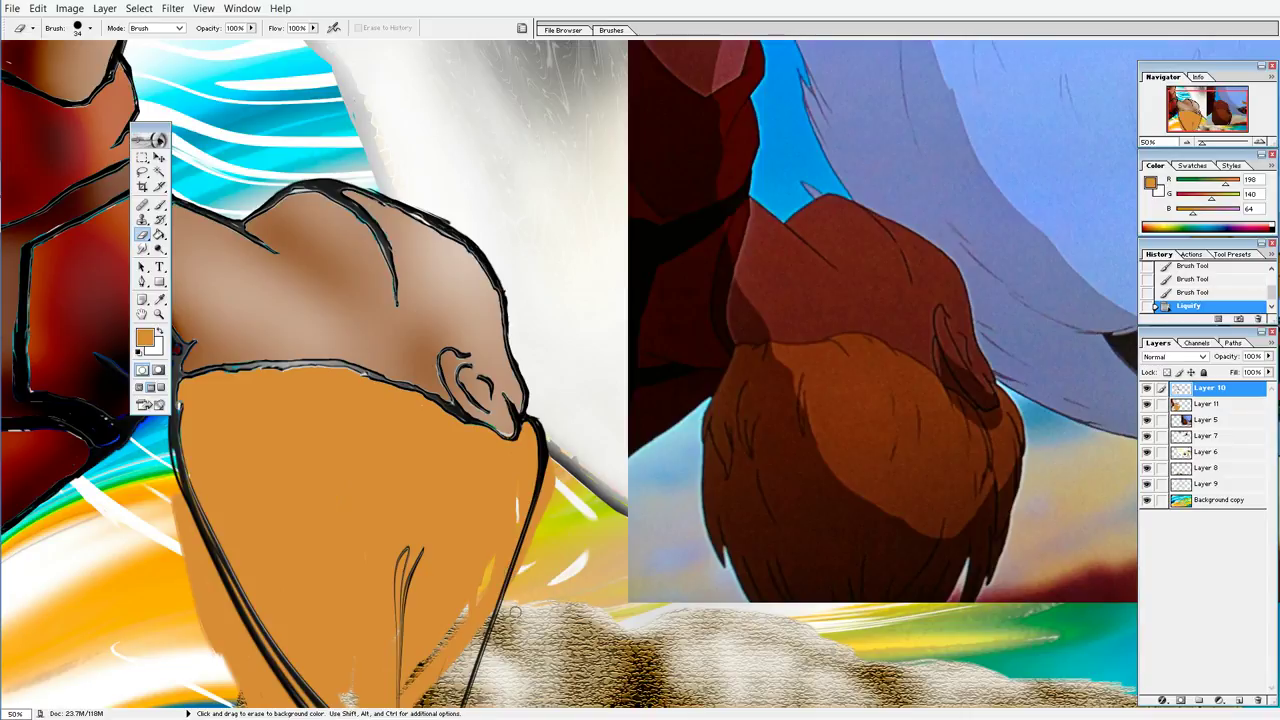
left_click_drag(466, 704, 486, 659)
mouse_move(497, 630)
left_mouse_down()
mouse_move(491, 620)
mouse_move(514, 620)
left_mouse_up()
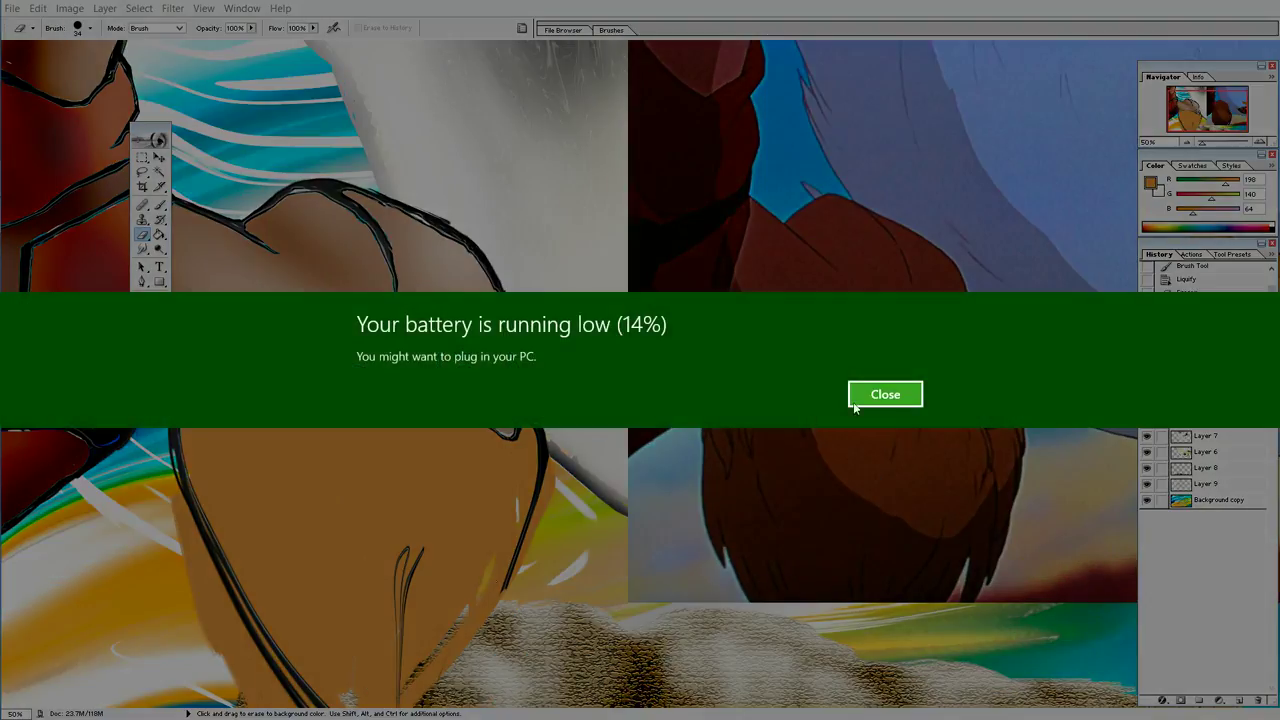
left_click(878, 394)
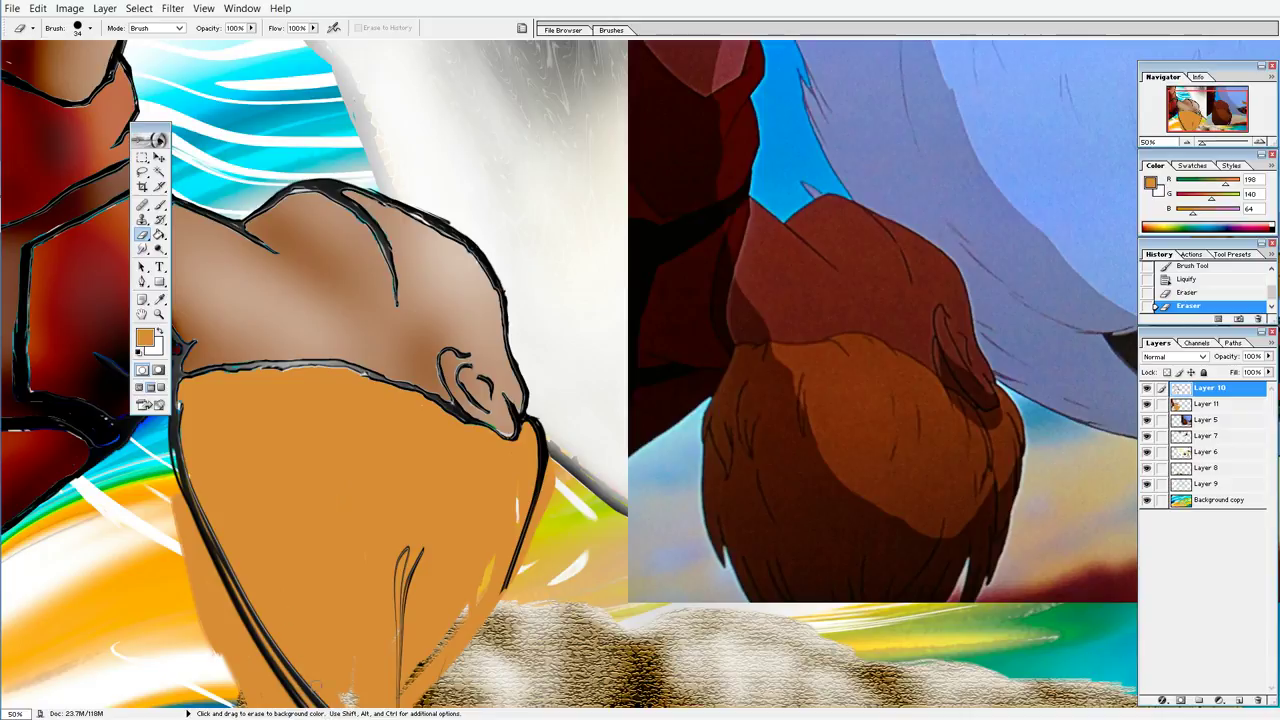
left_click(330, 700)
Step: Enlarge the eraser to 176 px and erase the lower-left outline, undoing one stray stroke
left_click(90, 28)
left_click(105, 62)
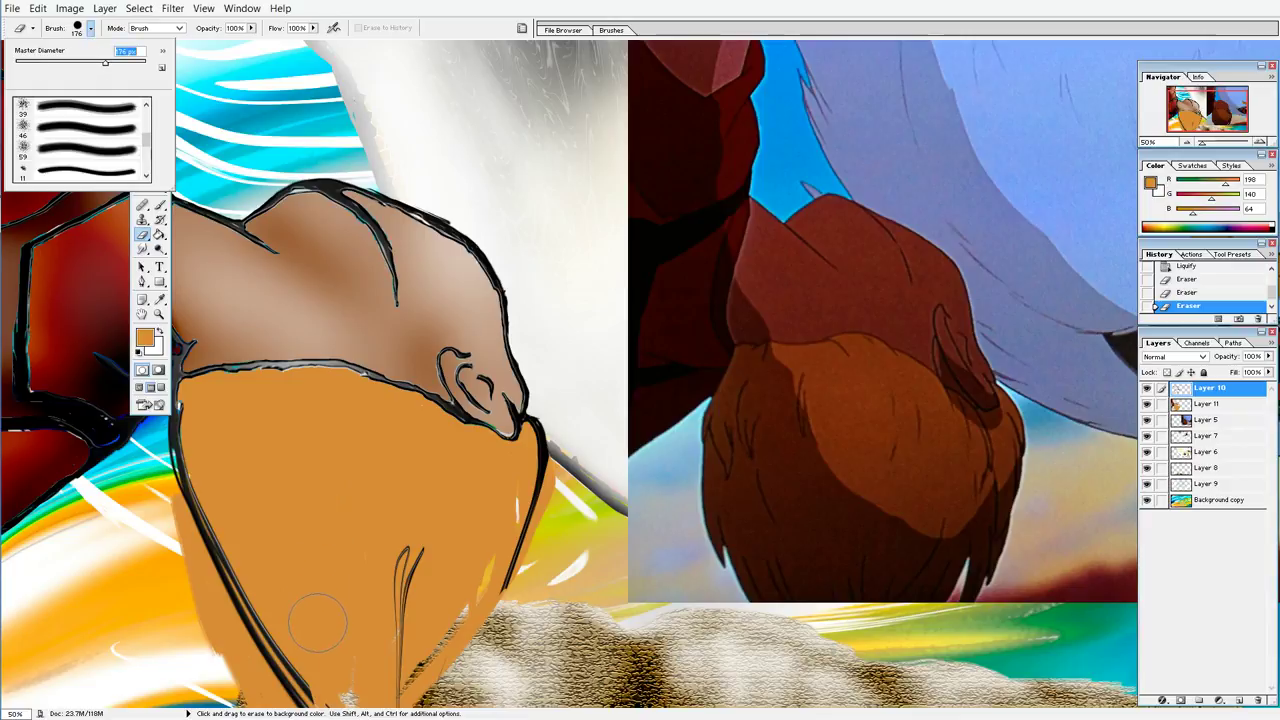
left_click(318, 632)
mouse_move(305, 690)
left_mouse_down()
mouse_move(208, 555)
mouse_move(176, 450)
mouse_move(200, 410)
mouse_move(198, 430)
left_mouse_up()
key("v")
key("ctrl+alt+z")
key("ctrl+alt+z")
key("e")
mouse_move(200, 512)
left_mouse_down()
mouse_move(251, 586)
mouse_move(229, 600)
mouse_move(300, 690)
mouse_move(311, 616)
mouse_move(300, 690)
left_mouse_up()
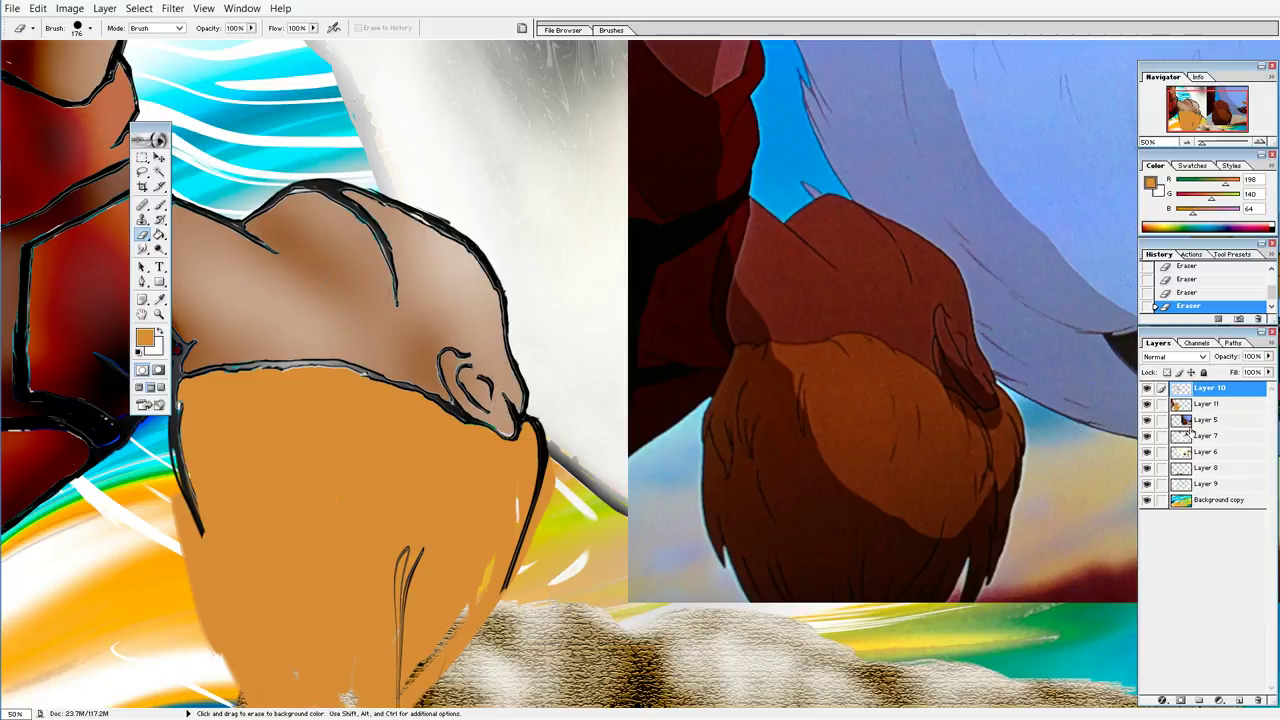
left_click(1200, 404)
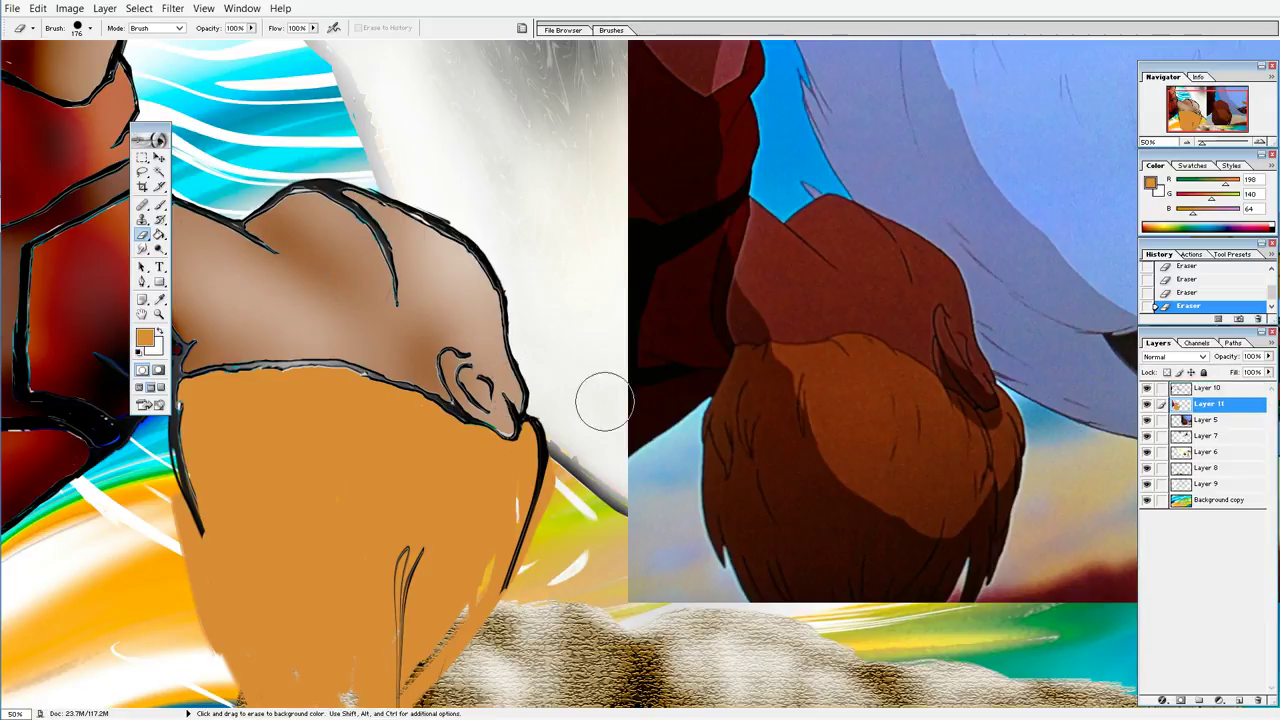
Step: Set the foreground to dark brown and the brush to 31 px on Layer 11
left_click(159, 298)
left_click(142, 336)
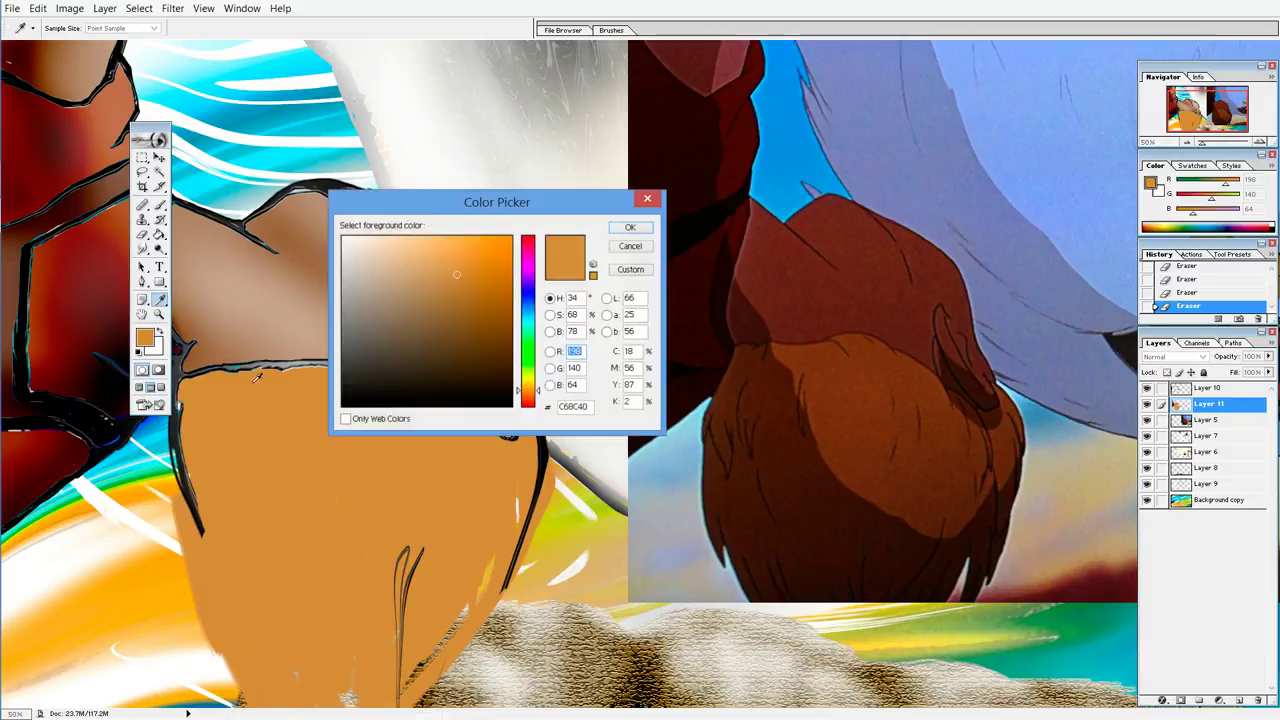
left_click(466, 303)
left_click(629, 228)
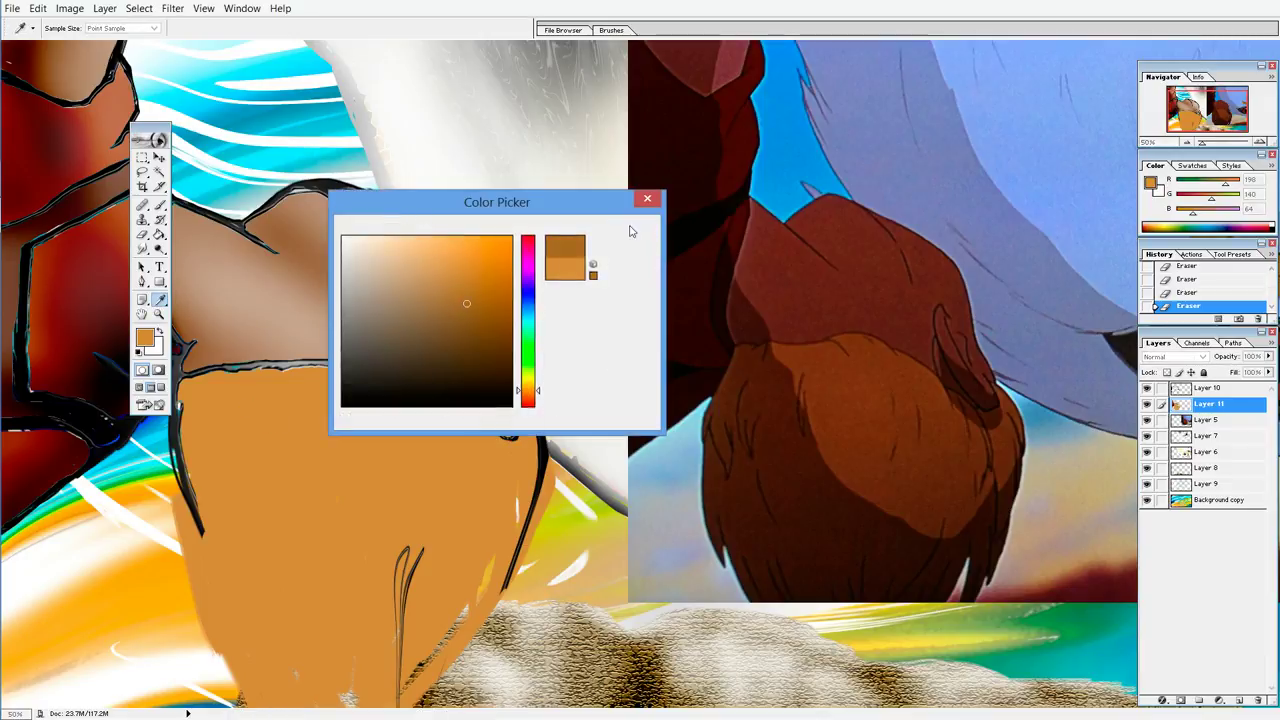
left_click(159, 205)
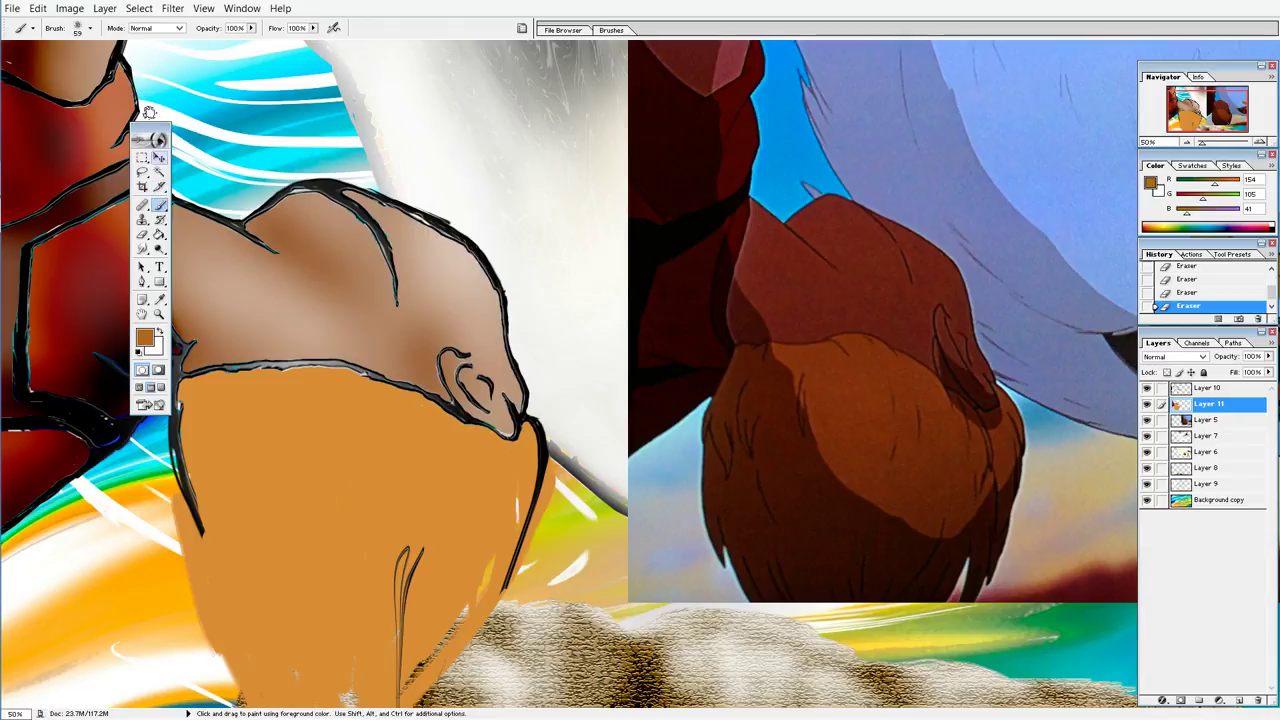
left_click(90, 28)
left_click_drag(53, 62, 35, 62)
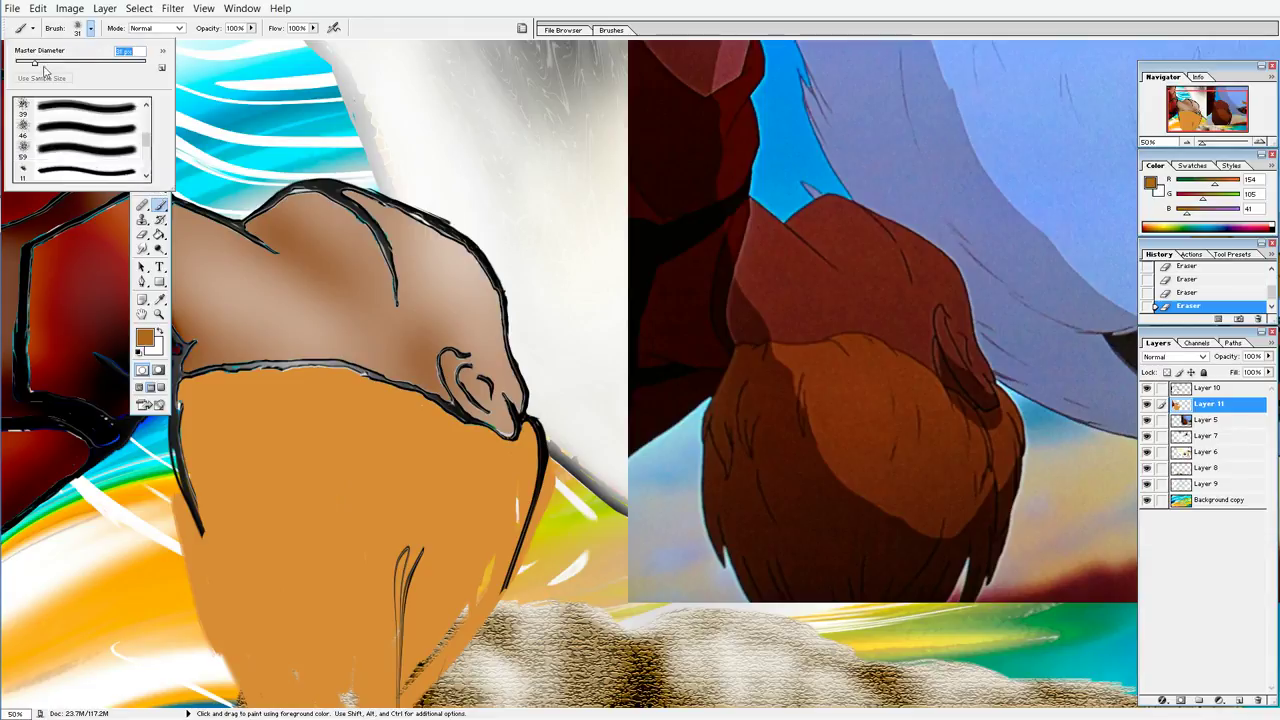
Step: Paint brown S-shaped strands over the left and lower orange hair
left_click_drag(218, 443, 266, 620)
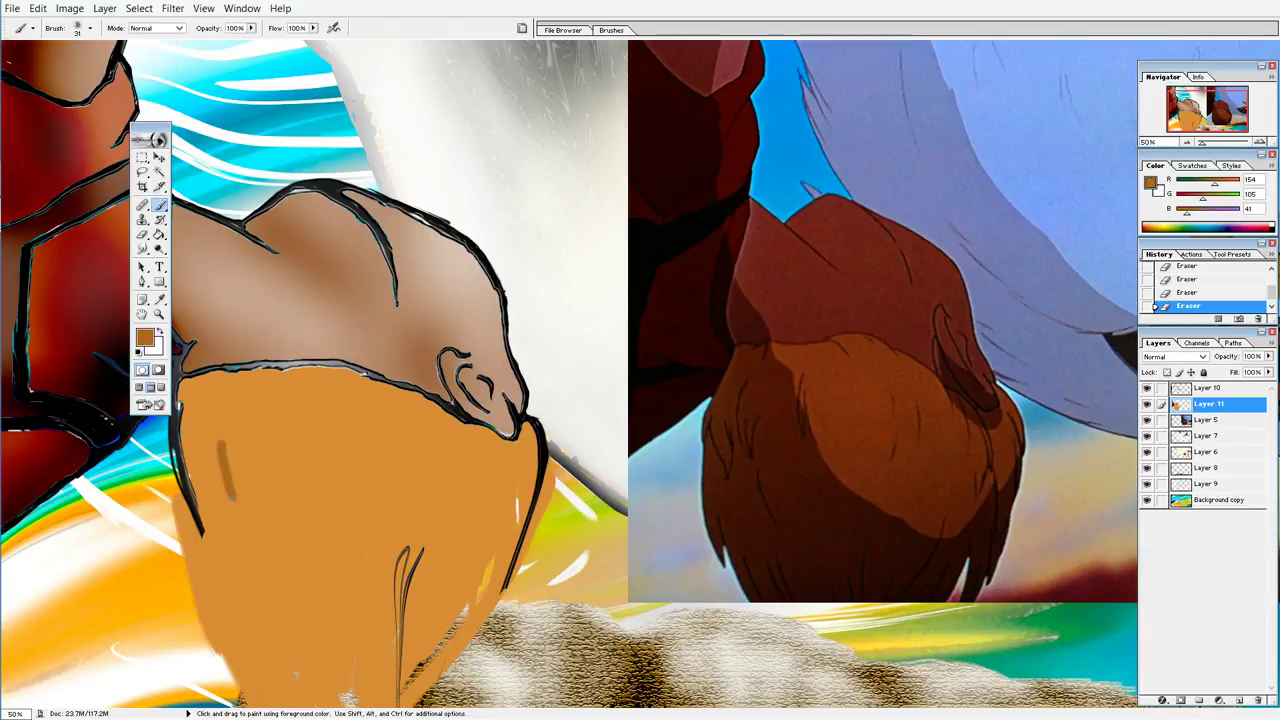
left_click_drag(295, 440, 326, 610)
left_click_drag(205, 485, 240, 568)
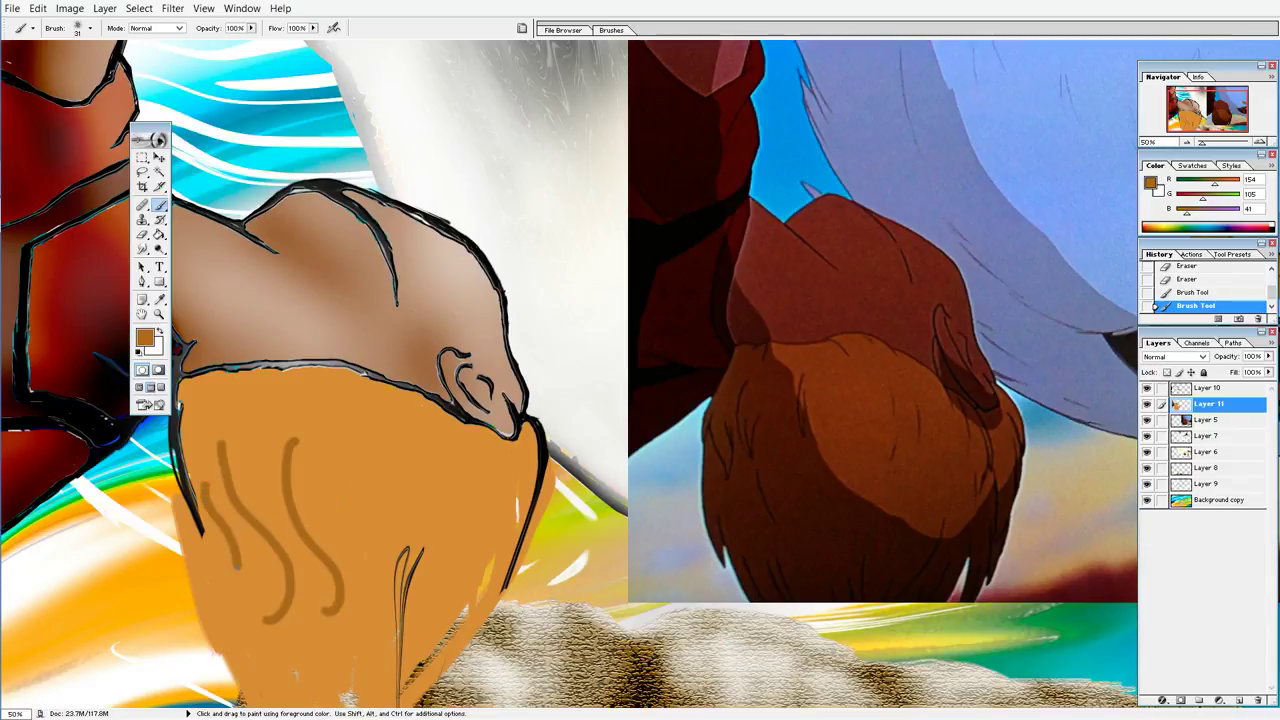
left_click_drag(246, 404, 264, 480)
left_click_drag(204, 405, 220, 442)
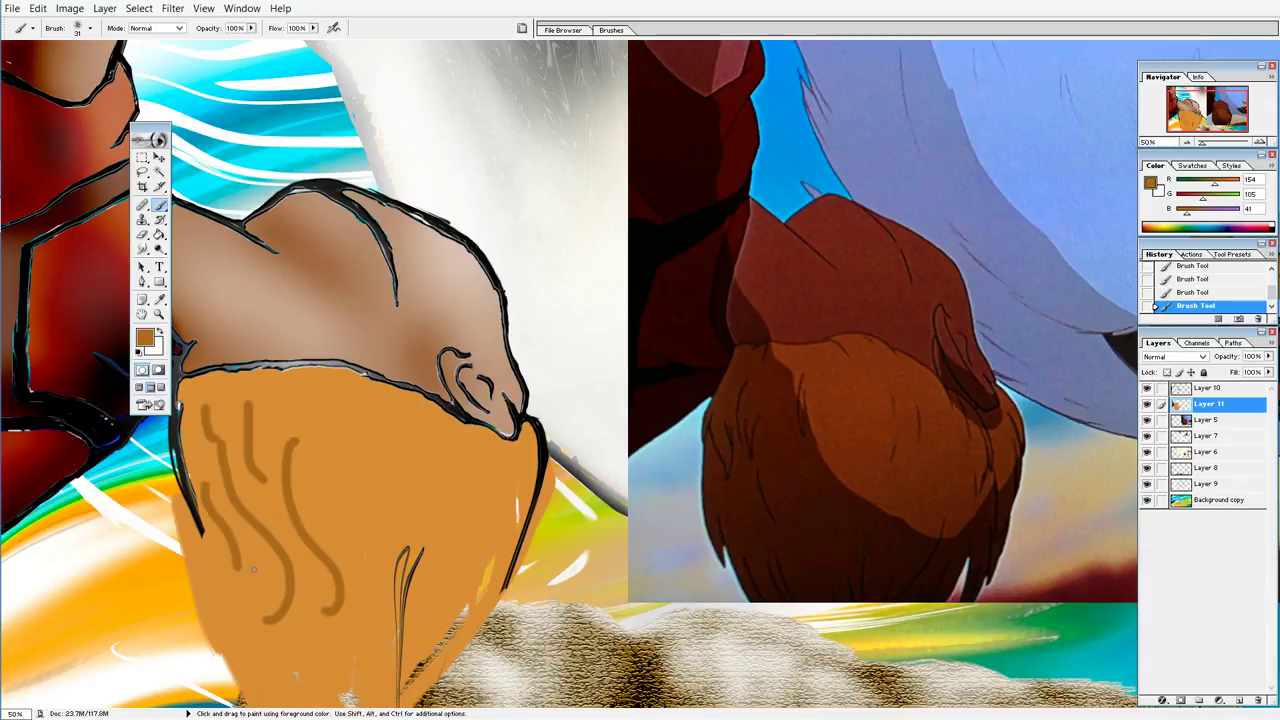
left_click_drag(252, 566, 300, 690)
mouse_move(320, 640)
left_mouse_down()
mouse_move(318, 706)
mouse_move(330, 705)
left_mouse_up()
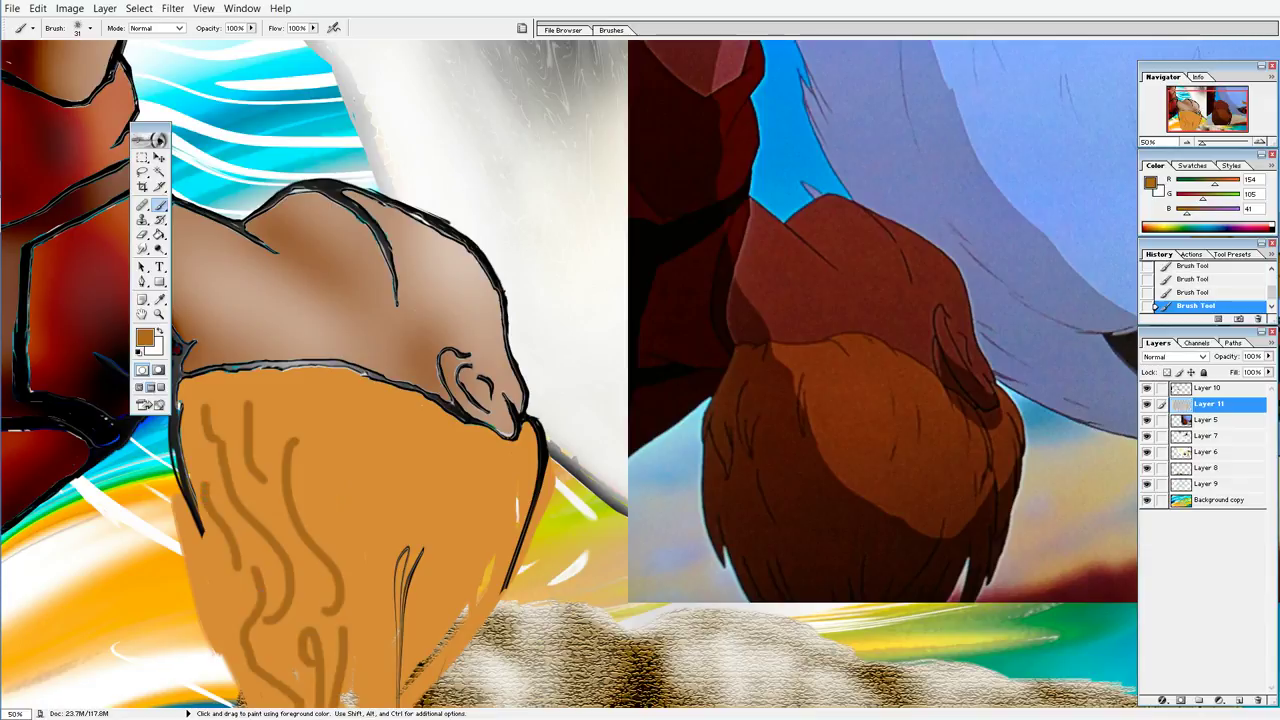
left_click_drag(376, 545, 350, 705)
left_click_drag(418, 555, 370, 705)
Step: Paint more brown strands through the lower, middle and lower-right hair
left_click_drag(465, 580, 402, 705)
left_click_drag(430, 495, 365, 705)
left_click_drag(358, 628, 345, 705)
left_click_drag(285, 580, 282, 688)
left_click_drag(212, 568, 275, 705)
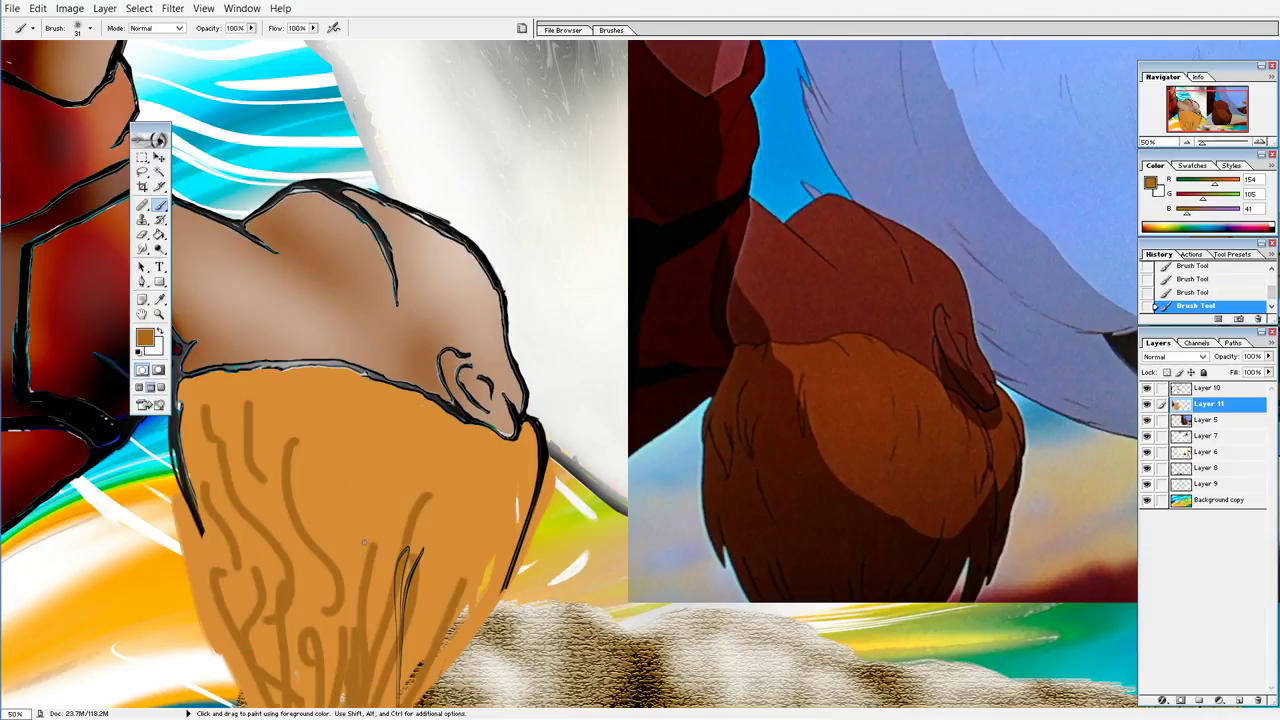
left_click_drag(363, 543, 276, 446)
left_click_drag(266, 394, 396, 566)
left_click_drag(470, 527, 376, 640)
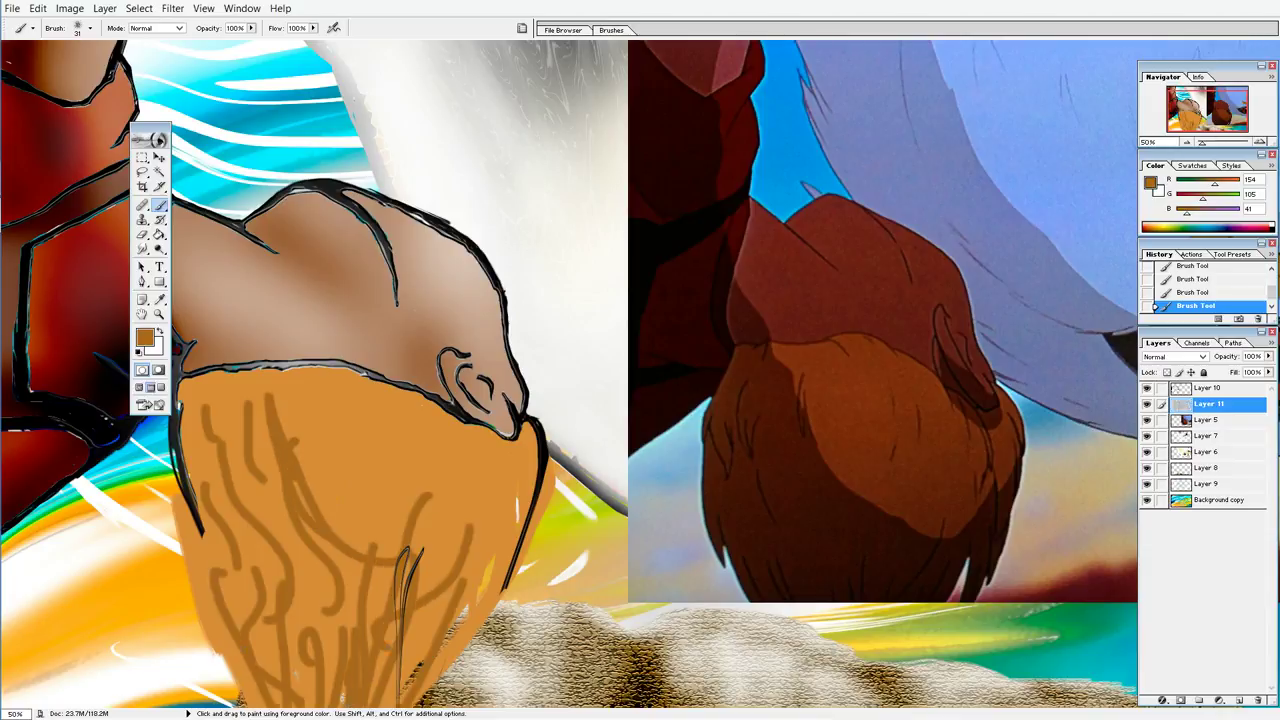
left_click_drag(456, 580, 400, 668)
Step: Switch to light tan and paint squiggly tan strands across the hair
left_click(145, 340)
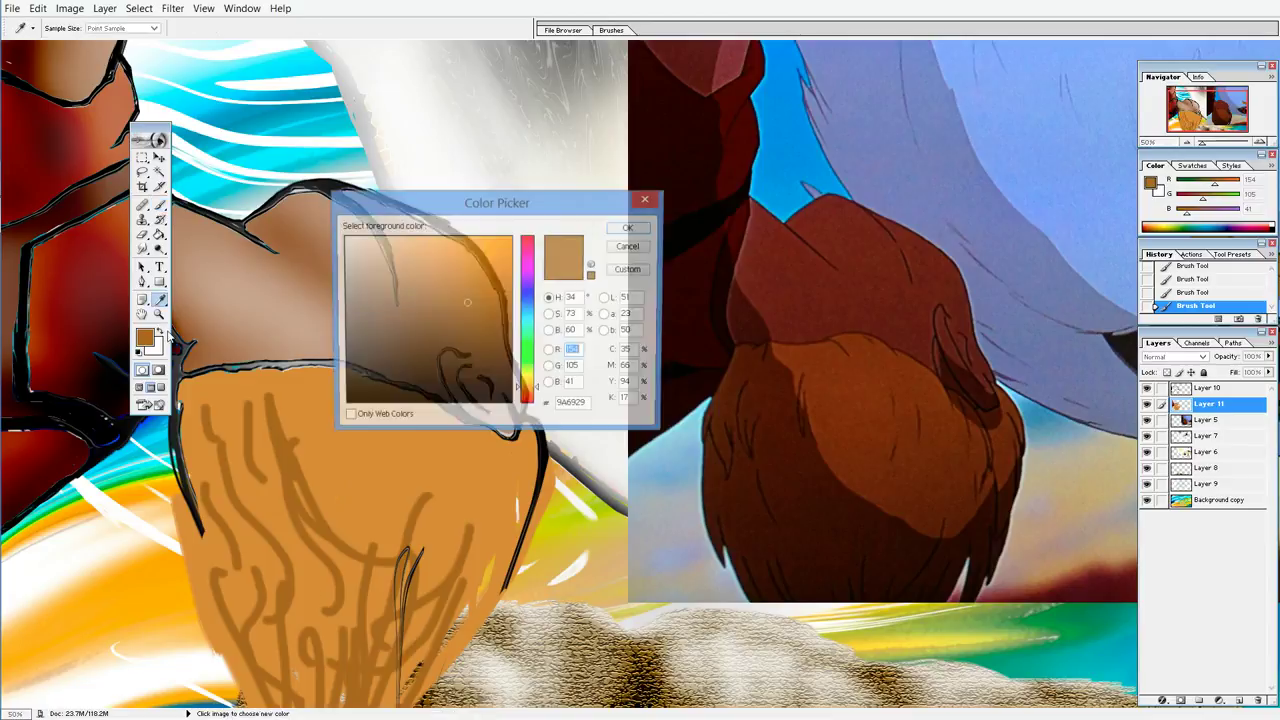
left_click_drag(474, 297, 406, 262)
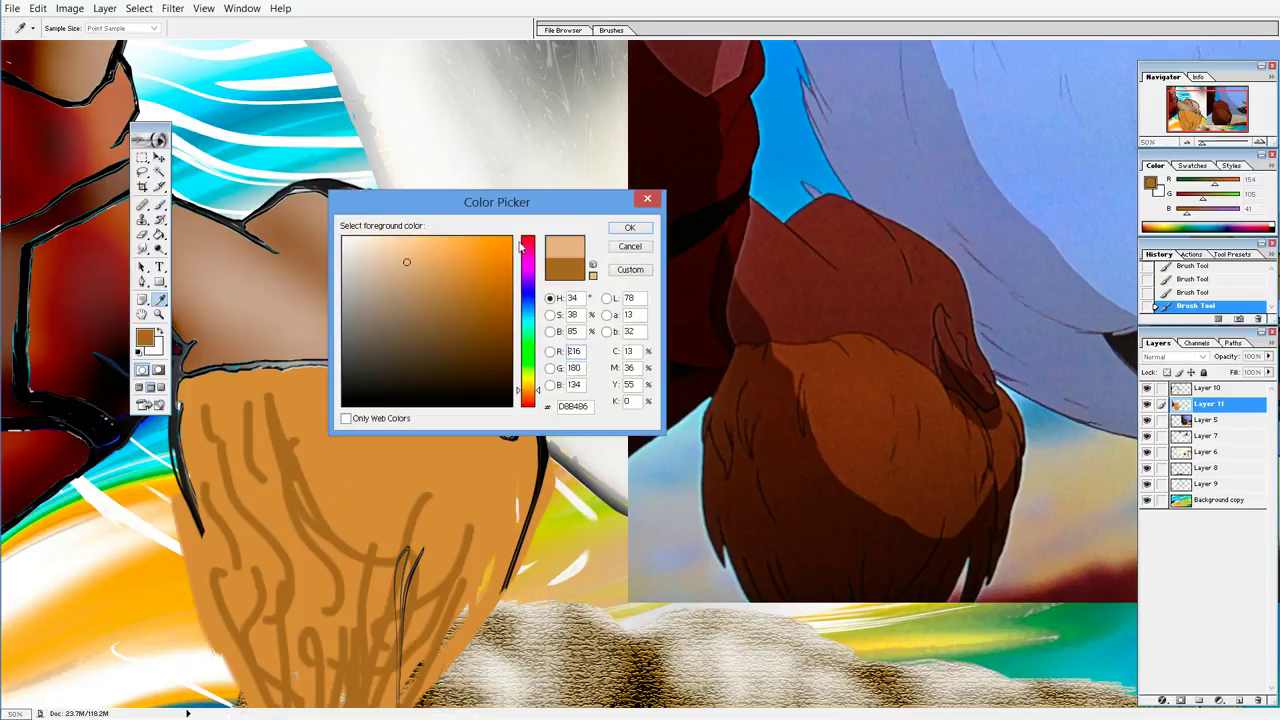
left_click(630, 227)
left_click_drag(350, 430, 420, 523)
mouse_move(378, 419)
left_mouse_down()
mouse_move(512, 460)
mouse_move(436, 585)
mouse_move(330, 532)
left_mouse_up()
left_click_drag(364, 412, 478, 466)
mouse_move(248, 470)
left_mouse_down()
mouse_move(292, 570)
mouse_move(330, 616)
left_mouse_up()
left_click_drag(346, 592, 366, 696)
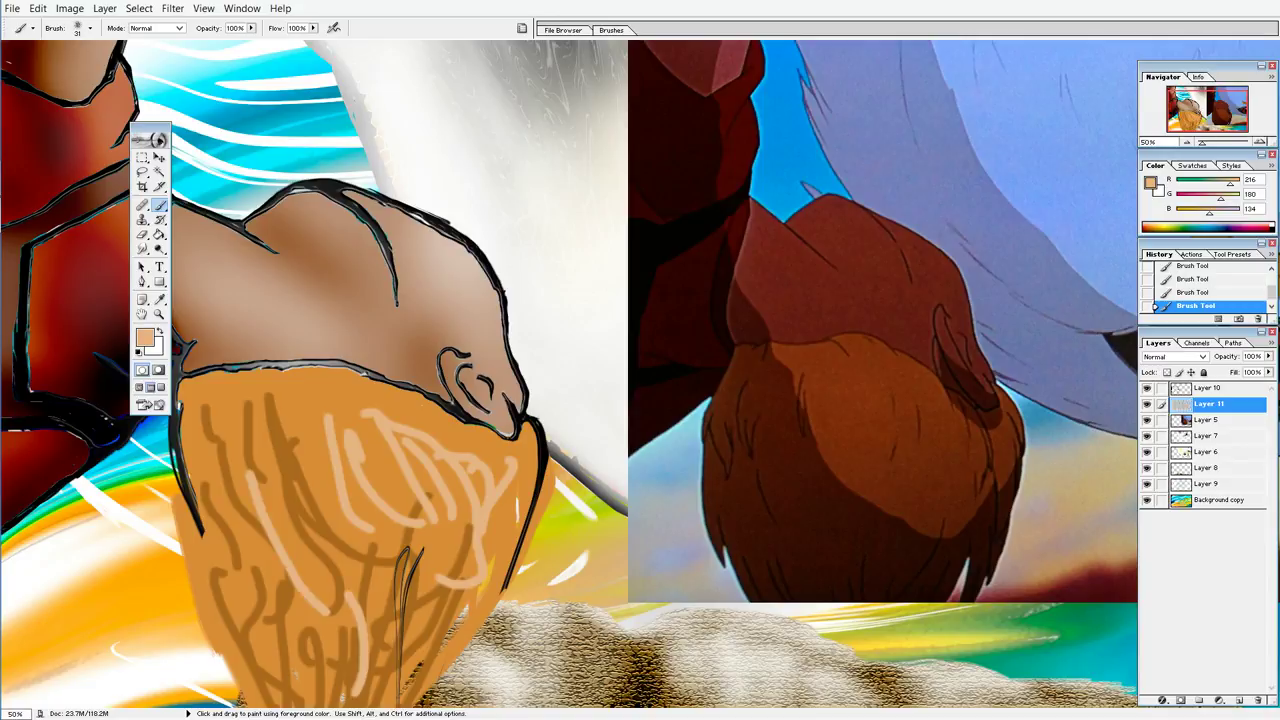
left_click_drag(300, 558, 236, 680)
Step: Switch to a lighter peach tan and paint looping highlight strands on the right hair
left_click(145, 339)
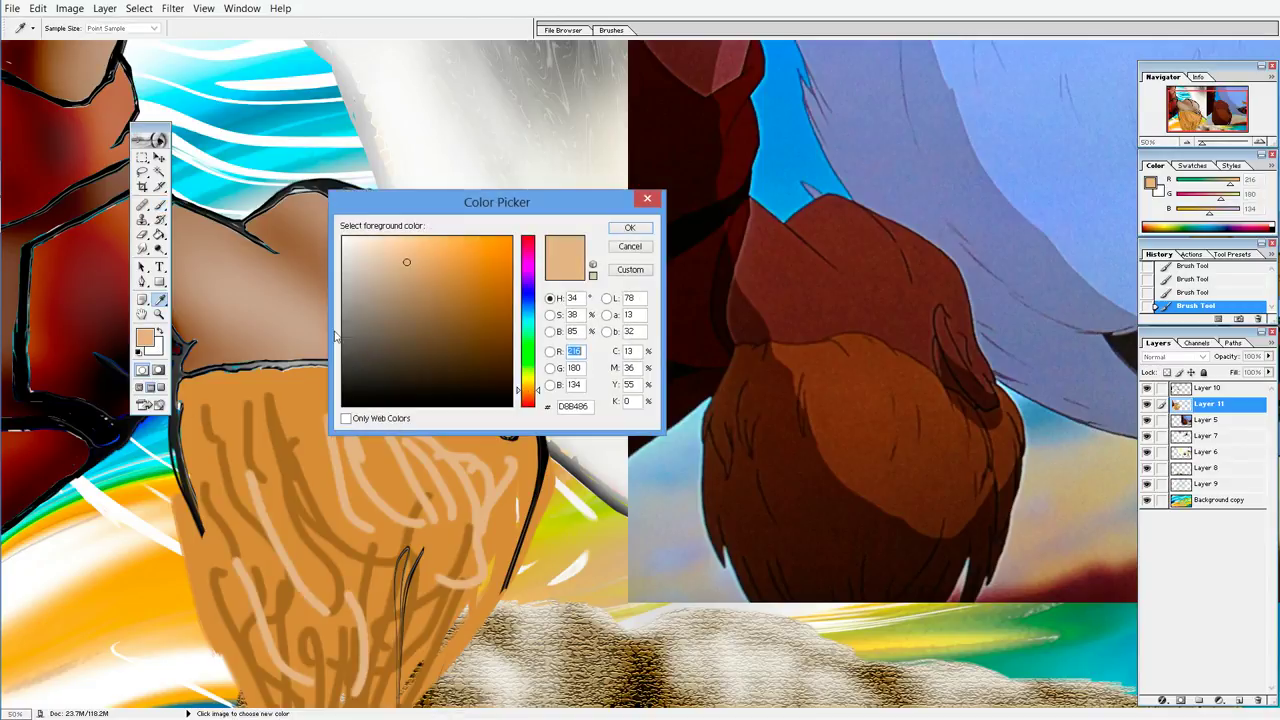
left_click(403, 237)
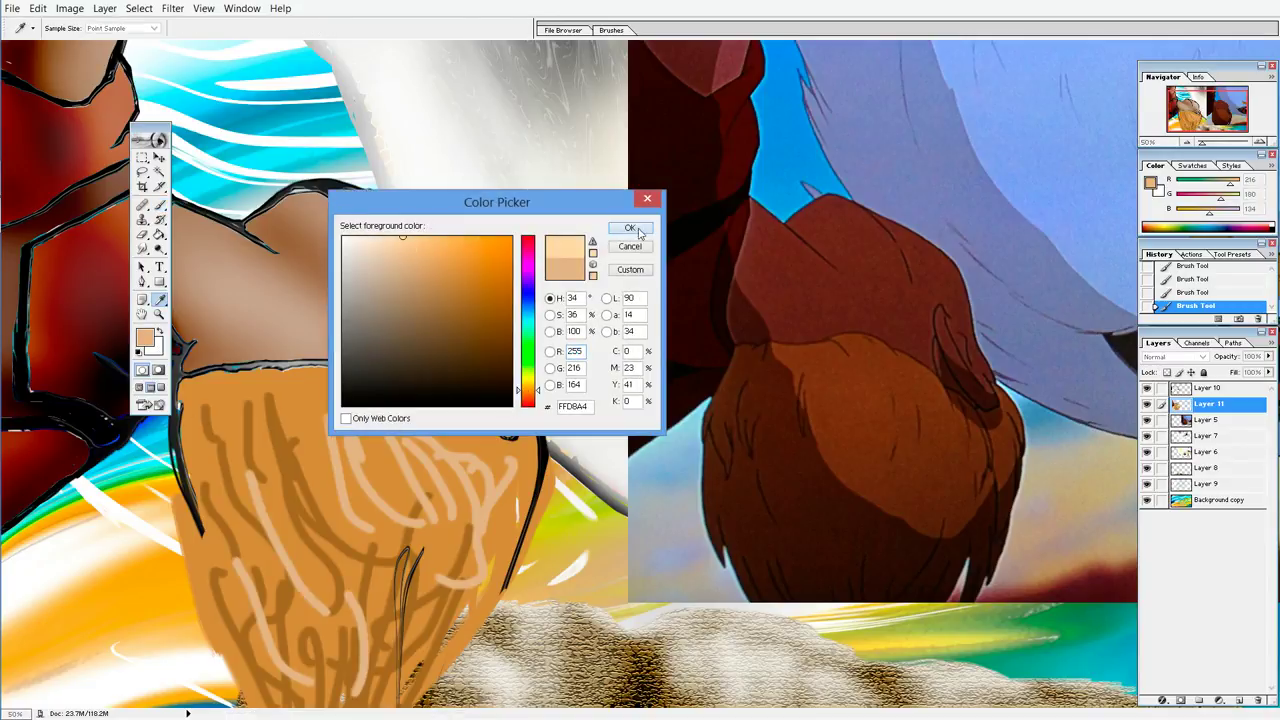
left_click(630, 228)
mouse_move(363, 441)
left_mouse_down()
mouse_move(398, 524)
mouse_move(458, 524)
left_mouse_up()
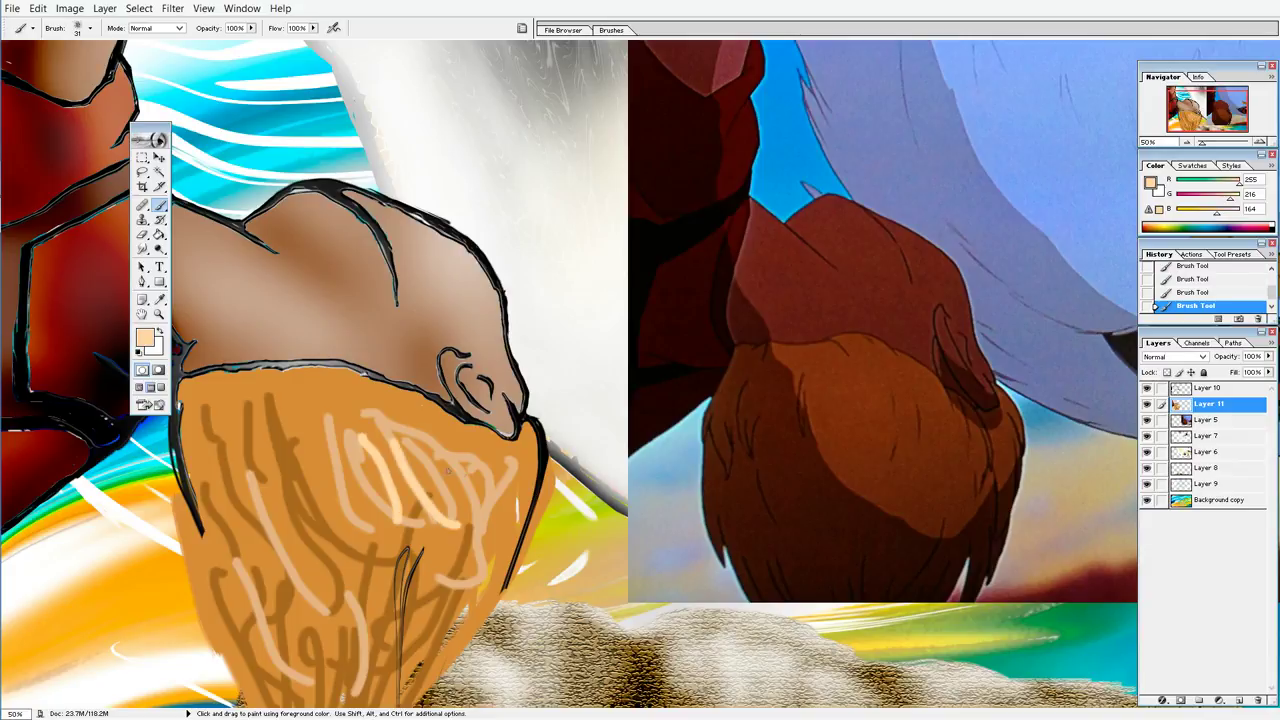
left_click_drag(457, 464, 484, 520)
left_click_drag(470, 439, 512, 524)
left_click_drag(522, 462, 518, 522)
left_click_drag(360, 402, 398, 438)
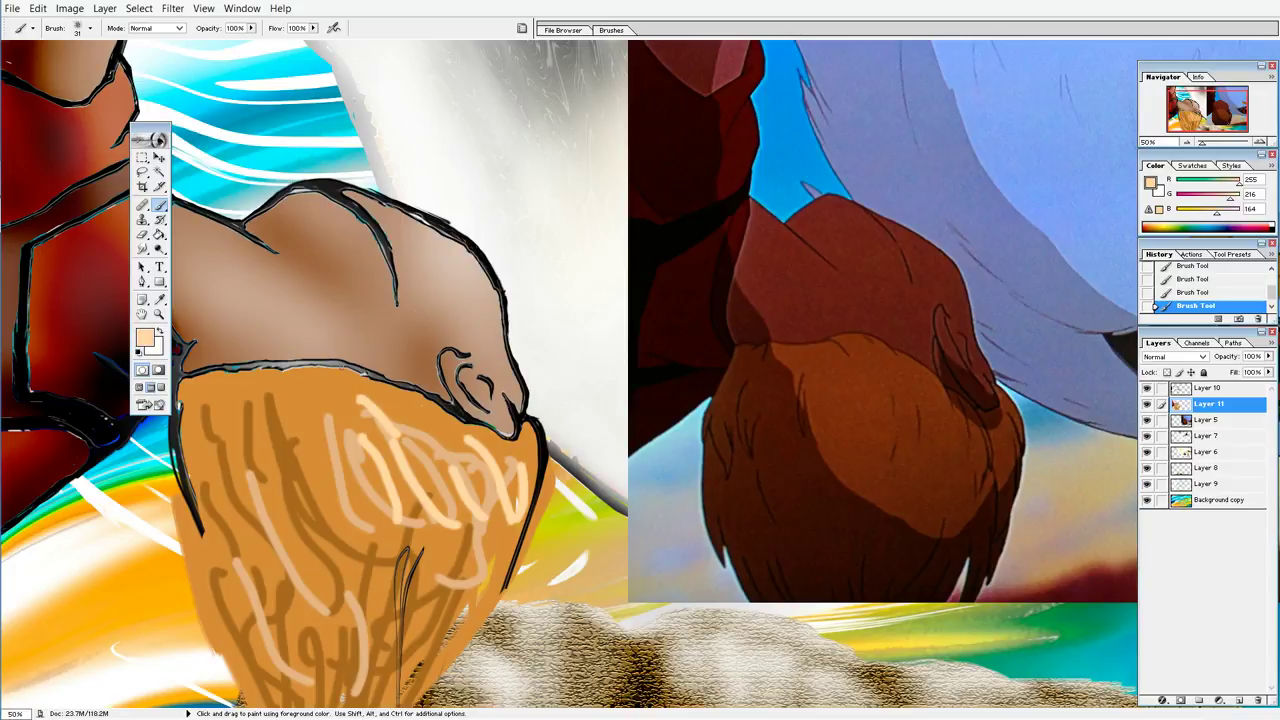
left_click(184, 10)
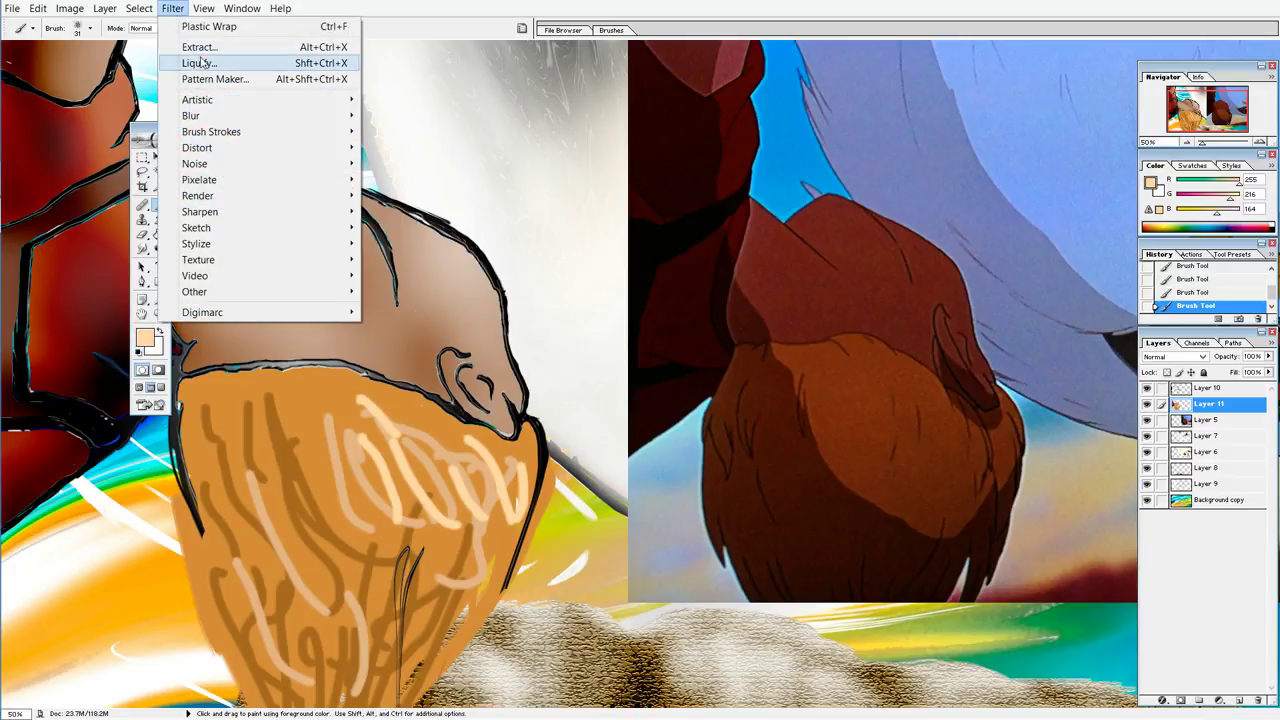
Step: Open Liquify, adjust the warp brush size and zoom the preview to 200% on the hair
left_click(205, 58)
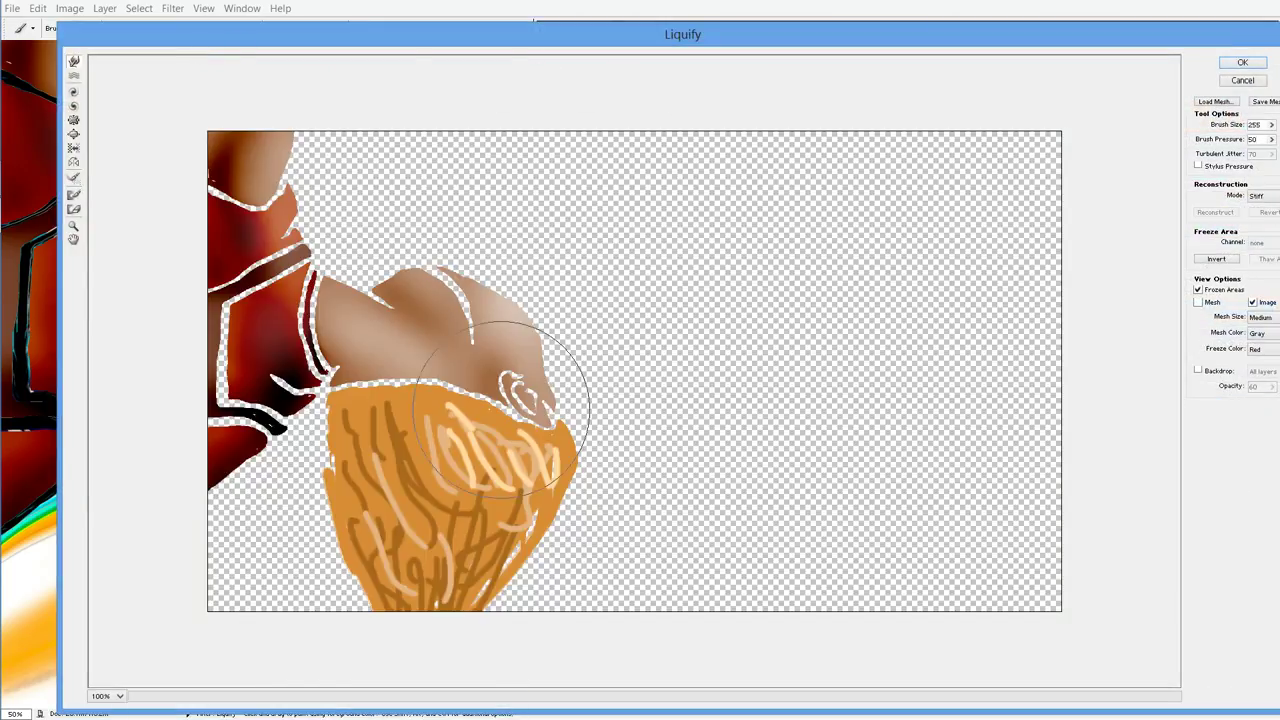
left_click(1271, 125)
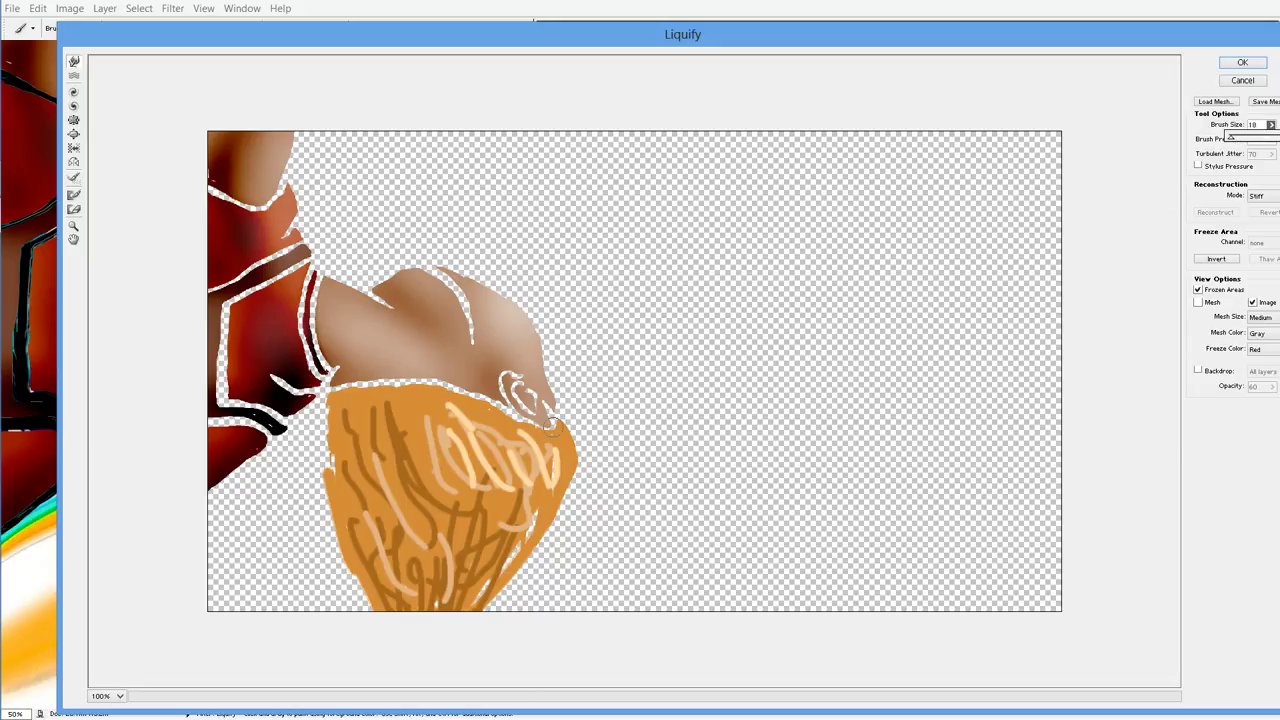
key("ctrl+plus")
left_click_drag(503, 434, 1053, 146)
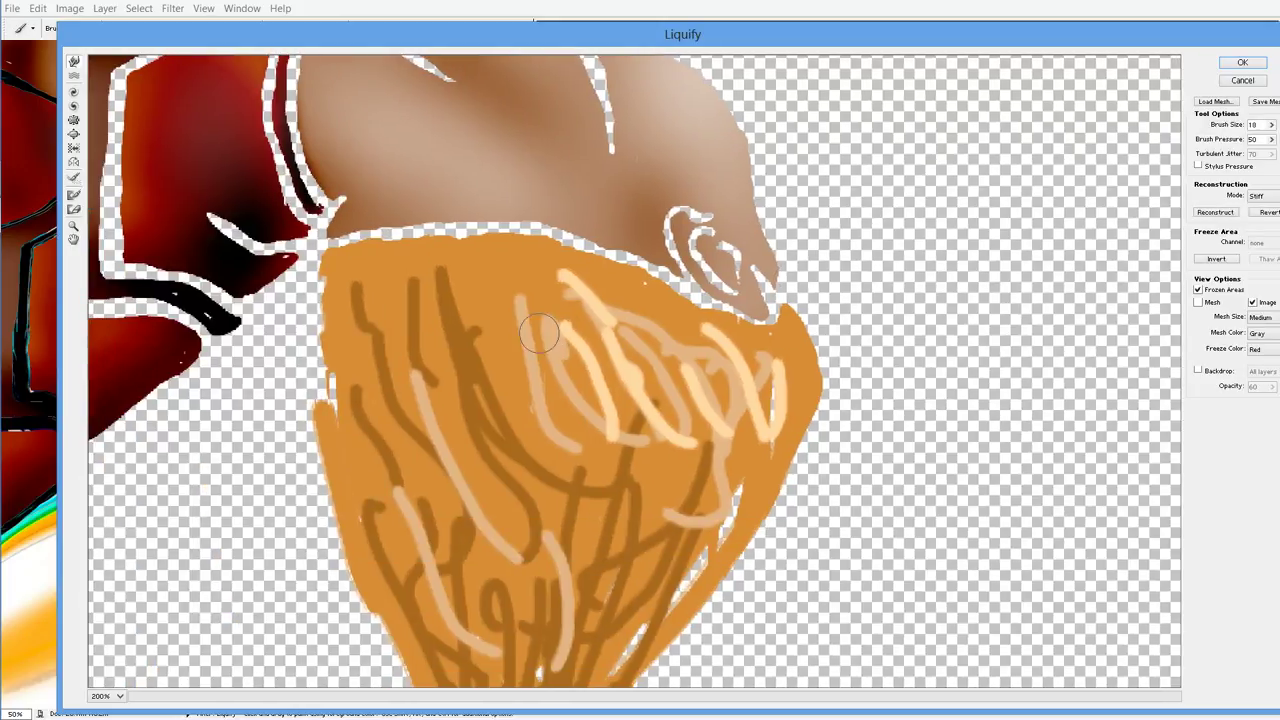
Step: Forward-warp the light and dark streaks in the centre and left of the hair into waves
mouse_move(734, 342)
left_mouse_down()
mouse_move(670, 380)
mouse_move(570, 310)
mouse_move(750, 395)
mouse_move(560, 293)
mouse_move(610, 315)
mouse_move(655, 360)
mouse_move(600, 340)
mouse_move(632, 325)
mouse_move(715, 357)
mouse_move(600, 441)
mouse_move(690, 505)
mouse_move(600, 340)
mouse_move(618, 520)
mouse_move(670, 360)
mouse_move(700, 510)
mouse_move(720, 400)
mouse_move(752, 378)
mouse_move(712, 516)
mouse_move(768, 384)
mouse_move(752, 428)
mouse_move(780, 400)
mouse_move(690, 570)
mouse_move(678, 500)
mouse_move(706, 560)
mouse_move(690, 540)
mouse_move(740, 400)
mouse_move(698, 522)
mouse_move(710, 430)
mouse_move(630, 610)
left_mouse_up()
left_click_drag(630, 610, 671, 424)
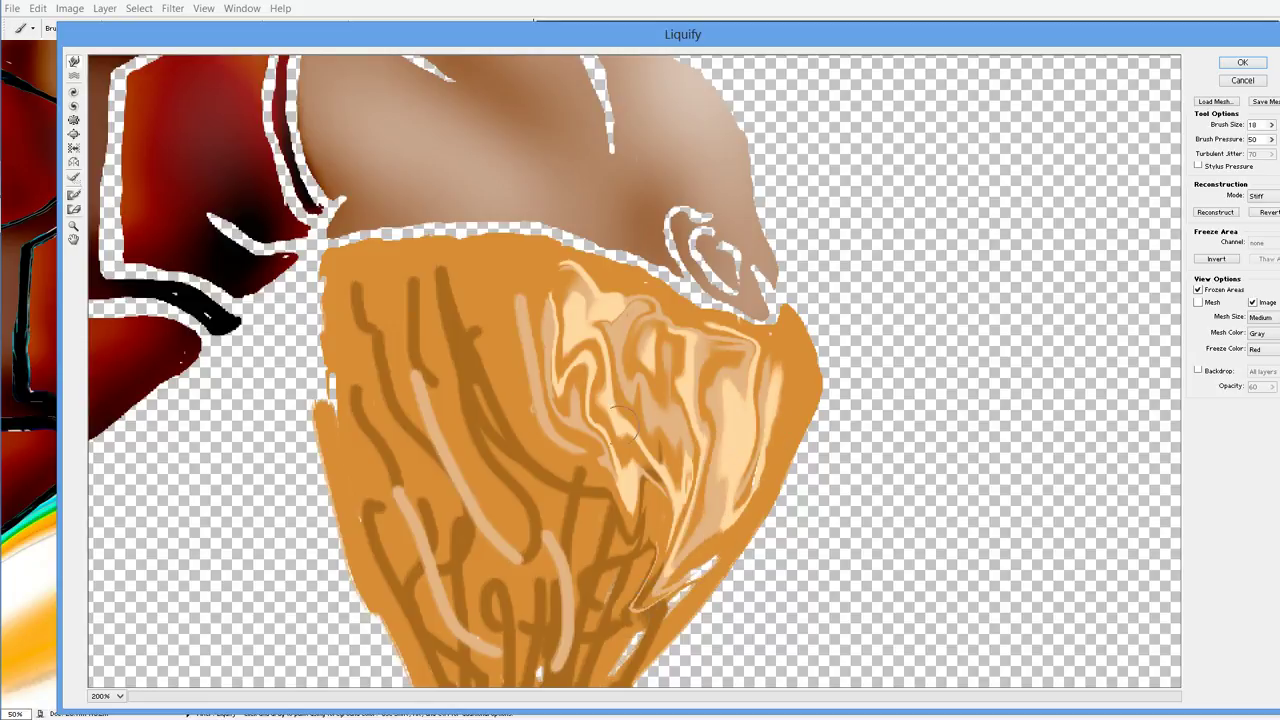
mouse_move(470, 283)
left_mouse_down()
mouse_move(420, 390)
mouse_move(390, 280)
mouse_move(360, 300)
mouse_move(483, 255)
mouse_move(410, 500)
mouse_move(380, 515)
mouse_move(335, 400)
mouse_move(324, 293)
mouse_move(357, 428)
mouse_move(337, 415)
left_mouse_up()
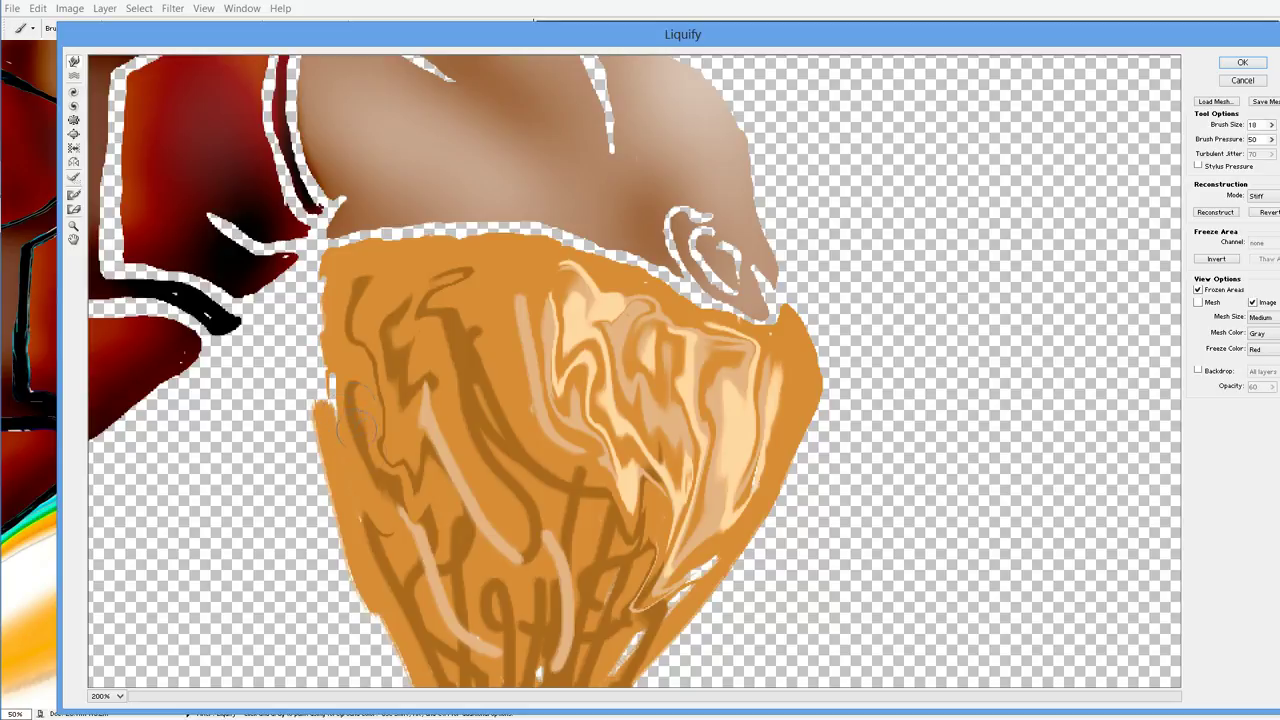
mouse_move(384, 580)
left_mouse_down()
mouse_move(395, 530)
mouse_move(490, 470)
mouse_move(430, 560)
mouse_move(445, 460)
mouse_move(440, 330)
mouse_move(455, 348)
left_mouse_up()
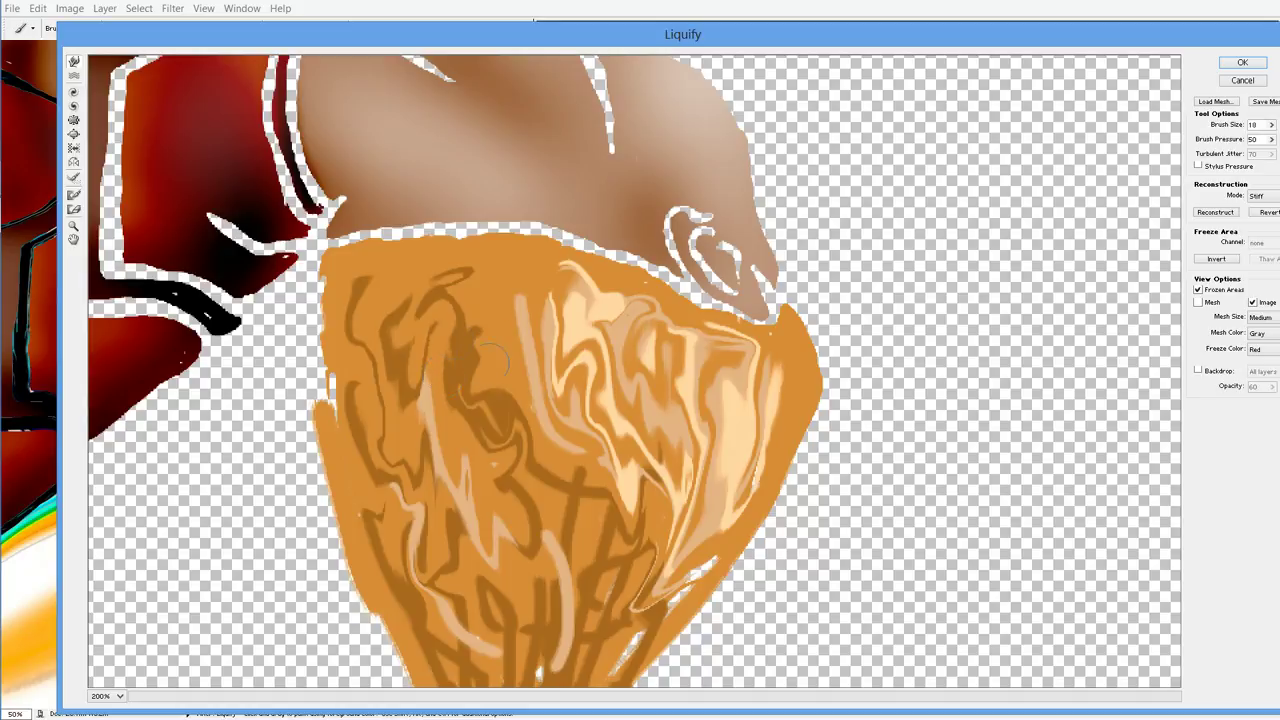
mouse_move(498, 451)
left_mouse_down()
mouse_move(460, 290)
mouse_move(500, 595)
mouse_move(478, 330)
mouse_move(453, 546)
mouse_move(410, 350)
mouse_move(523, 591)
mouse_move(455, 593)
mouse_move(490, 430)
mouse_move(470, 370)
mouse_move(480, 520)
mouse_move(472, 413)
mouse_move(425, 309)
left_mouse_up()
left_click_drag(443, 322, 498, 284)
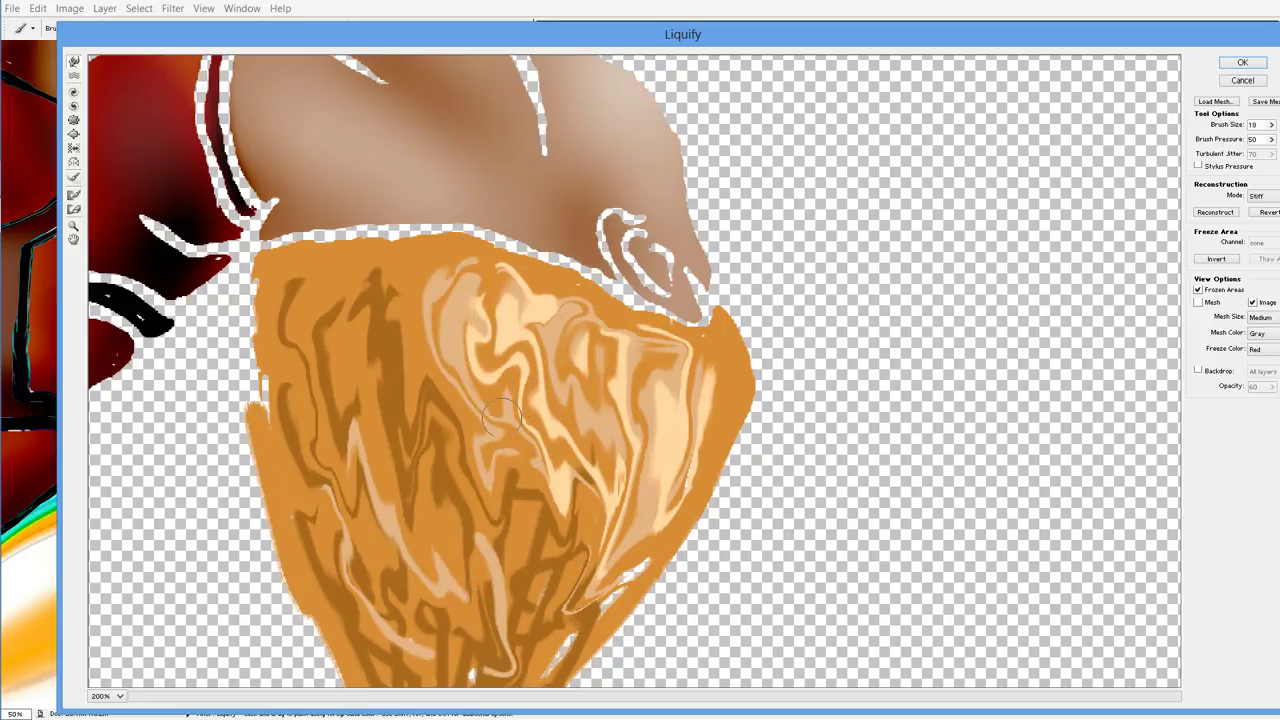
left_click_drag(517, 411, 450, 398)
Step: Drag the lower-middle and middle hair streaks downward into rippling waves
mouse_move(483, 481)
left_mouse_down()
mouse_move(530, 520)
mouse_move(540, 690)
left_mouse_up()
left_click_drag(565, 510, 580, 680)
left_click_drag(640, 530, 558, 656)
mouse_move(600, 555)
left_mouse_down()
mouse_move(590, 625)
mouse_move(560, 680)
left_mouse_up()
mouse_move(555, 570)
left_mouse_down()
mouse_move(545, 670)
mouse_move(560, 685)
mouse_move(600, 670)
left_mouse_up()
left_click_drag(505, 555, 495, 685)
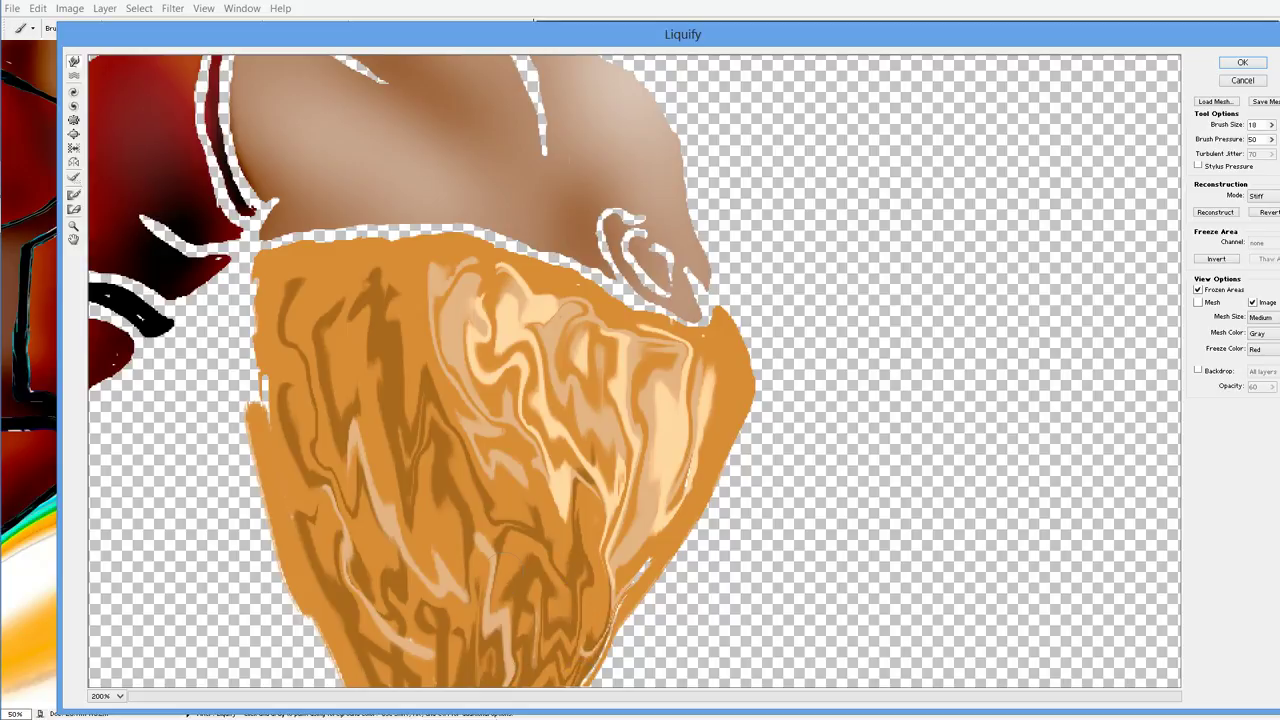
left_click_drag(525, 588, 520, 685)
left_click_drag(485, 522, 490, 685)
left_click_drag(438, 400, 455, 685)
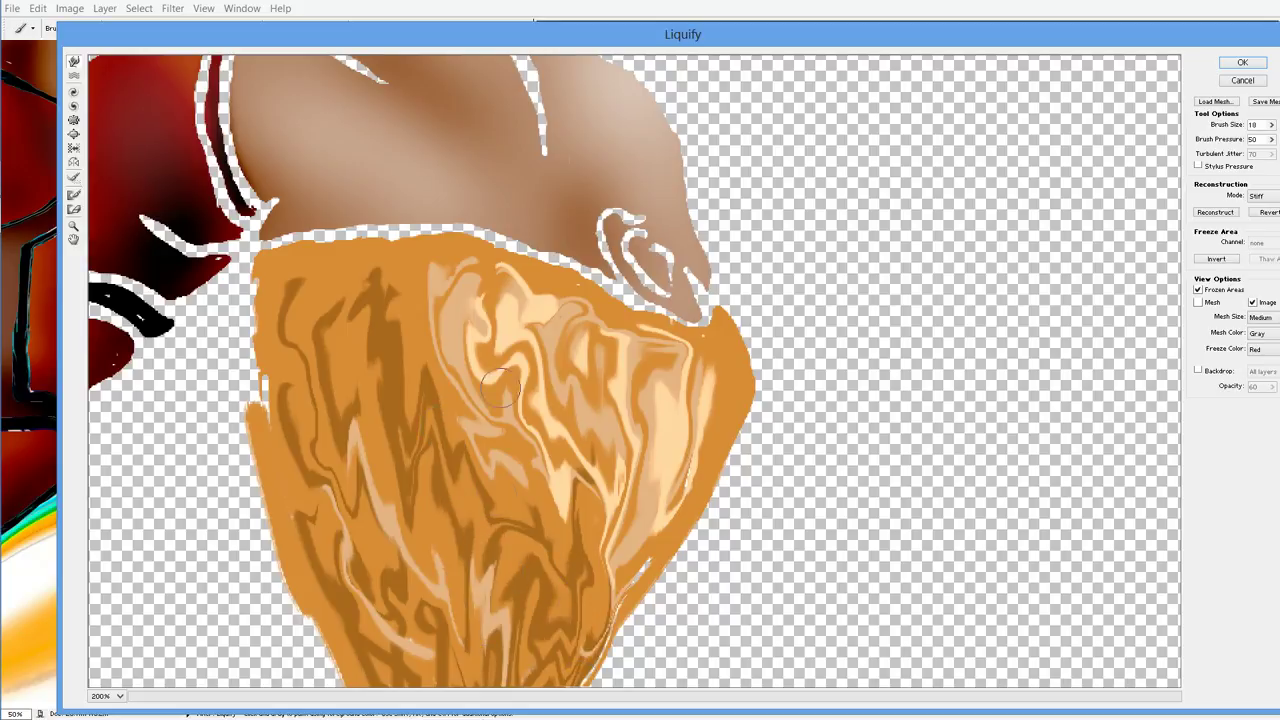
left_click_drag(490, 385, 470, 680)
left_click_drag(425, 395, 440, 685)
left_click_drag(475, 365, 465, 685)
Step: Smear the left and central hair streaks further downward
left_click_drag(425, 300, 430, 685)
left_click_drag(378, 390, 395, 685)
mouse_move(340, 385)
left_mouse_down()
mouse_move(365, 685)
mouse_move(325, 640)
left_mouse_up()
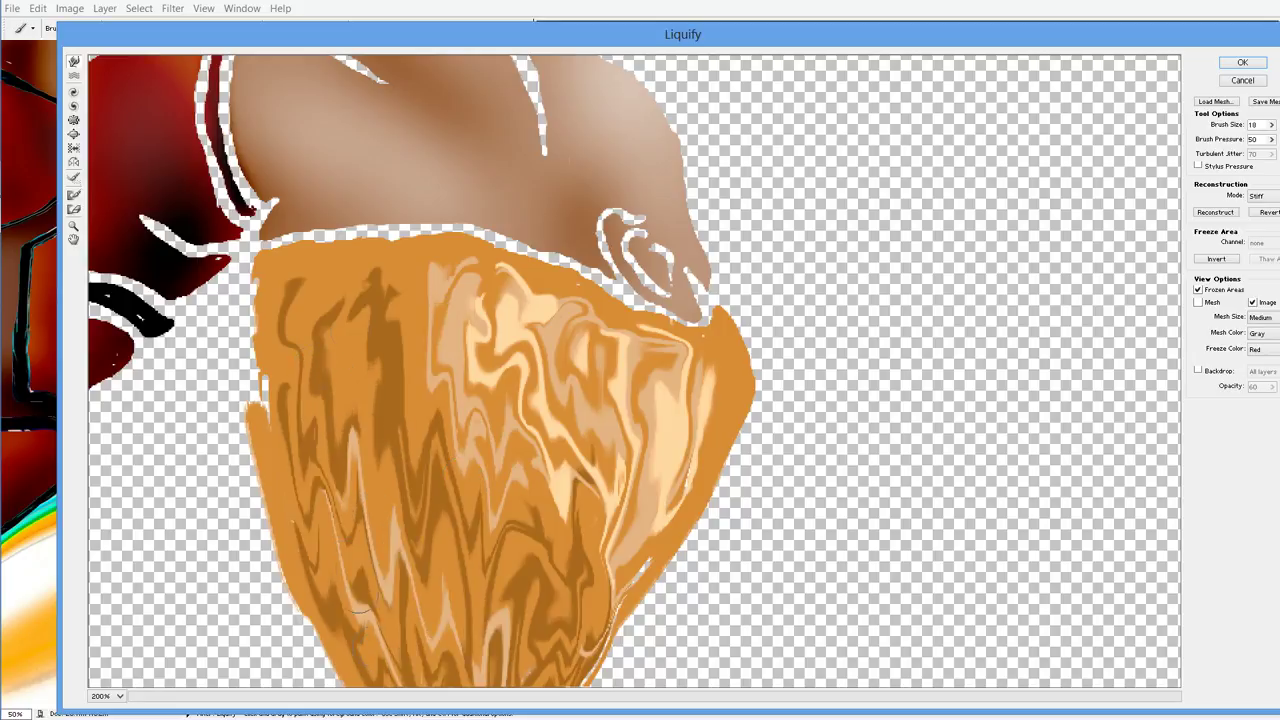
left_click_drag(345, 410, 370, 600)
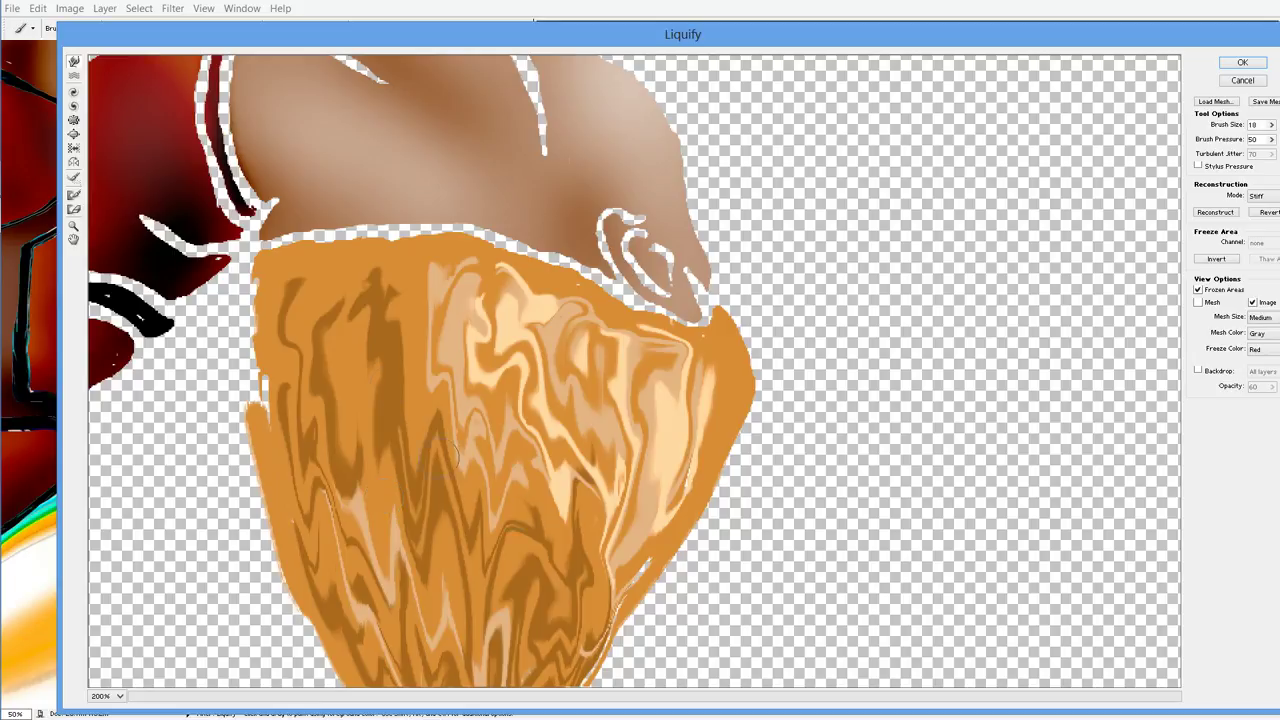
left_click_drag(345, 340, 360, 520)
left_click_drag(315, 320, 375, 520)
left_click_drag(350, 380, 412, 605)
left_click_drag(350, 355, 410, 598)
left_click_drag(355, 410, 450, 640)
left_click_drag(370, 355, 420, 530)
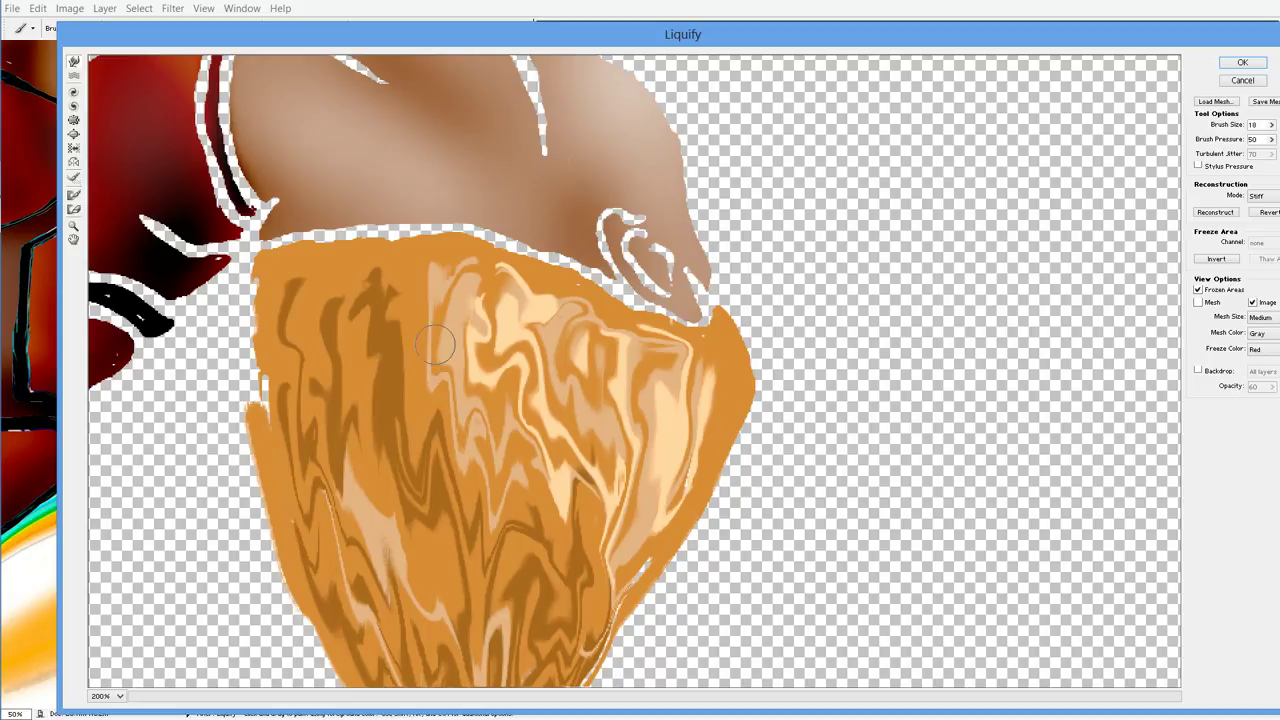
left_click_drag(425, 355, 490, 630)
left_click_drag(475, 285, 438, 583)
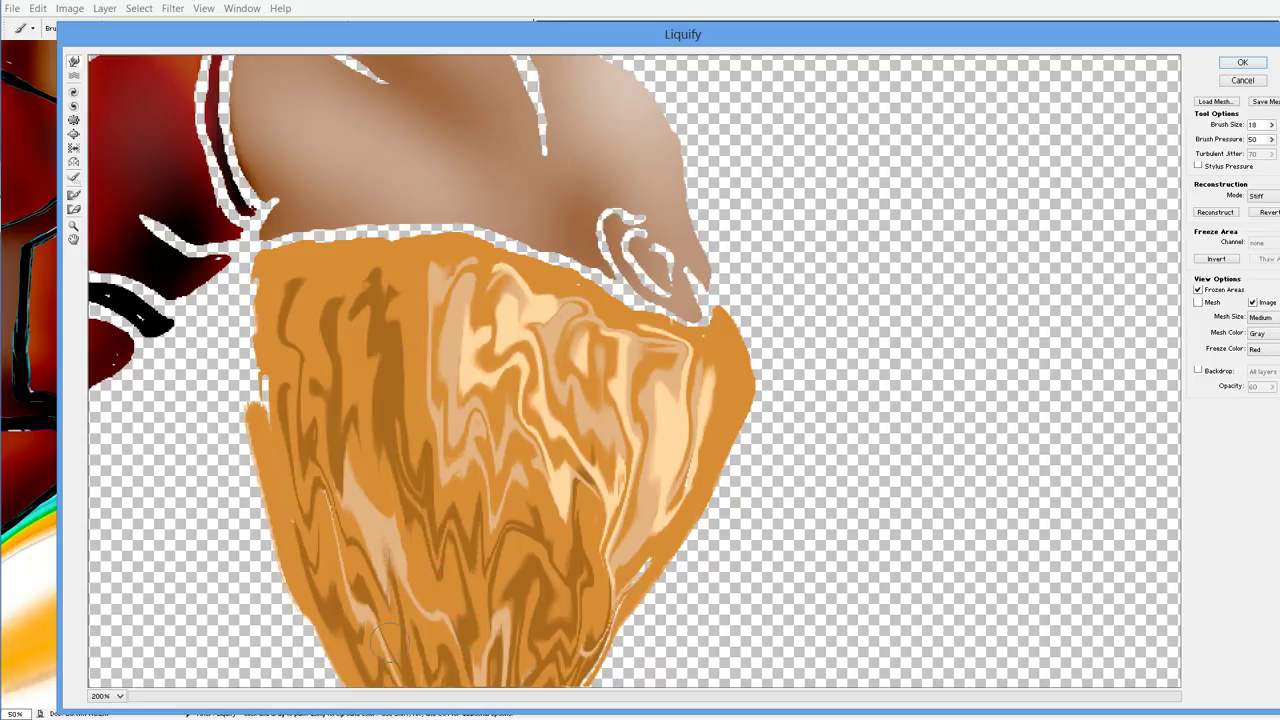
Step: Curl the central and upper-left streaks into swirls and apply the Liquify warp
left_click_drag(386, 655, 365, 385)
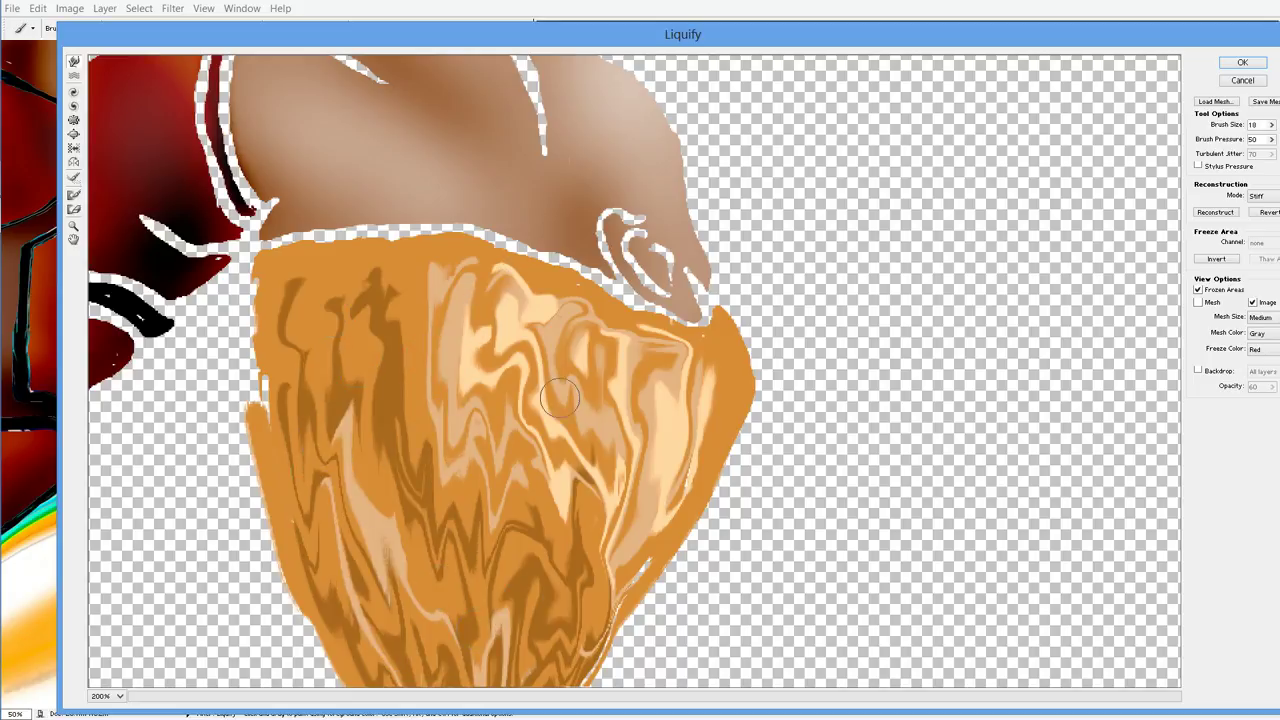
left_click_drag(530, 440, 495, 670)
left_click_drag(633, 515, 566, 633)
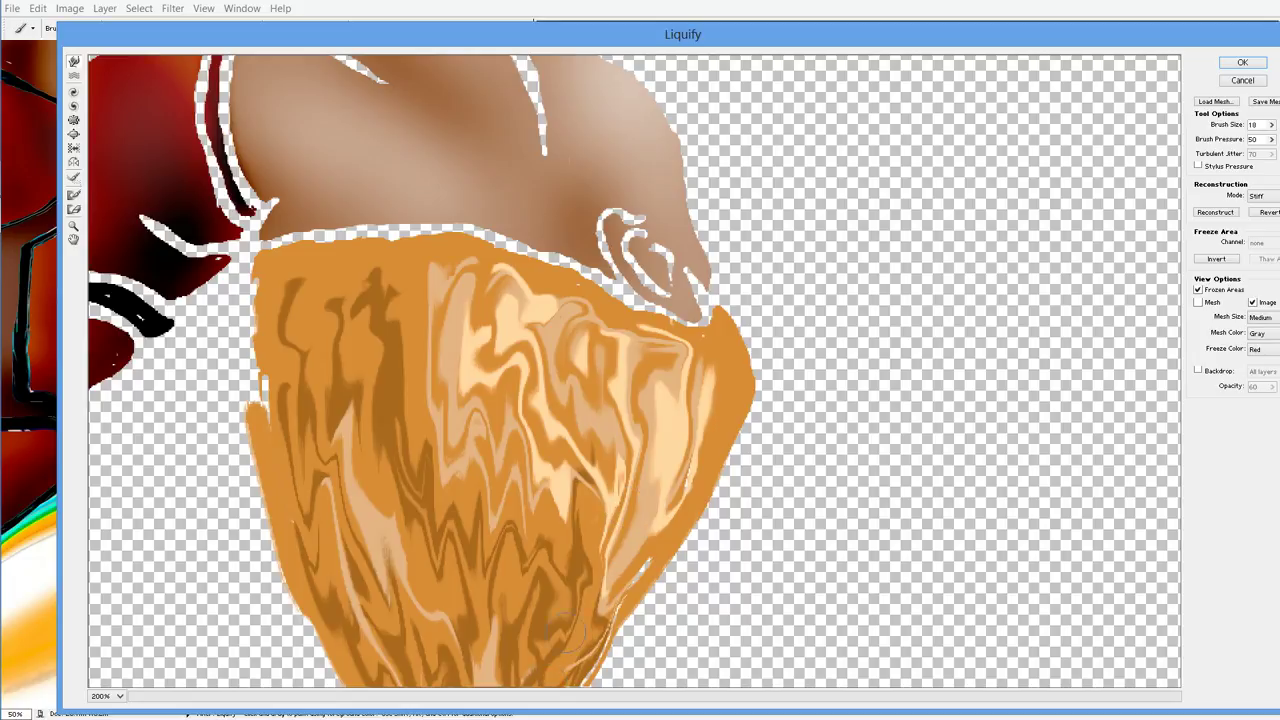
left_click_drag(521, 460, 346, 338)
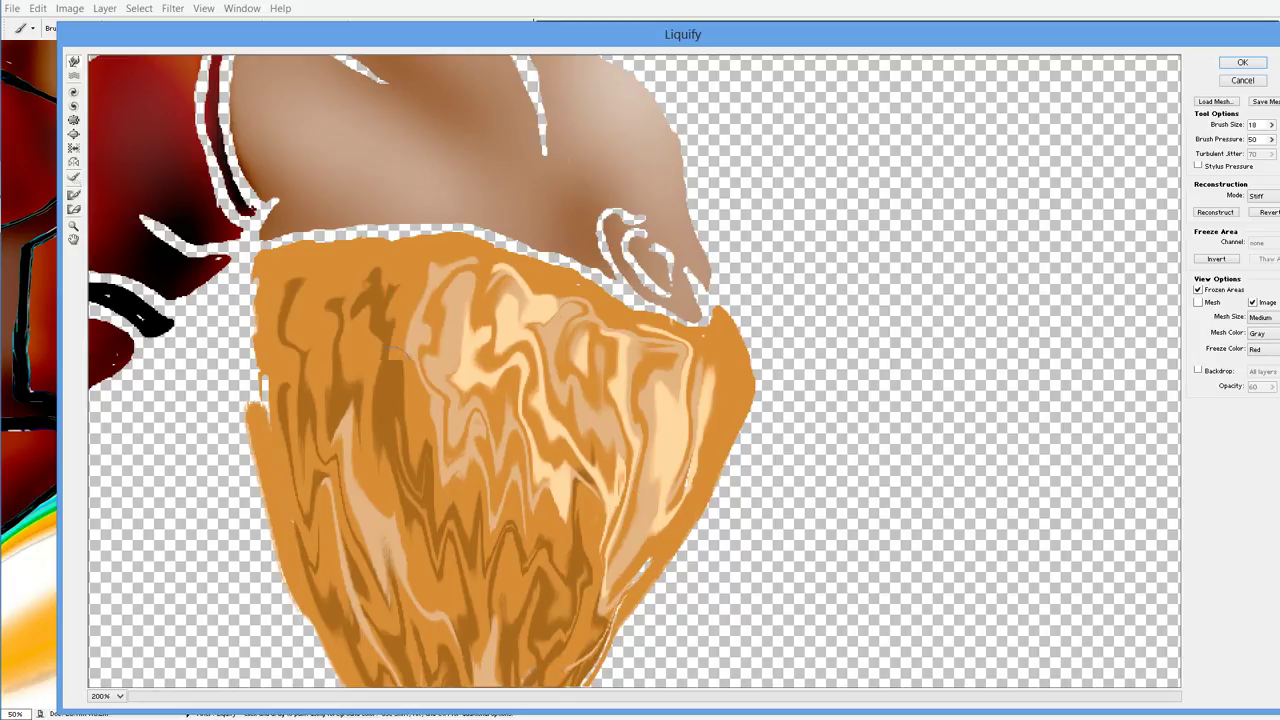
left_click_drag(346, 338, 420, 265)
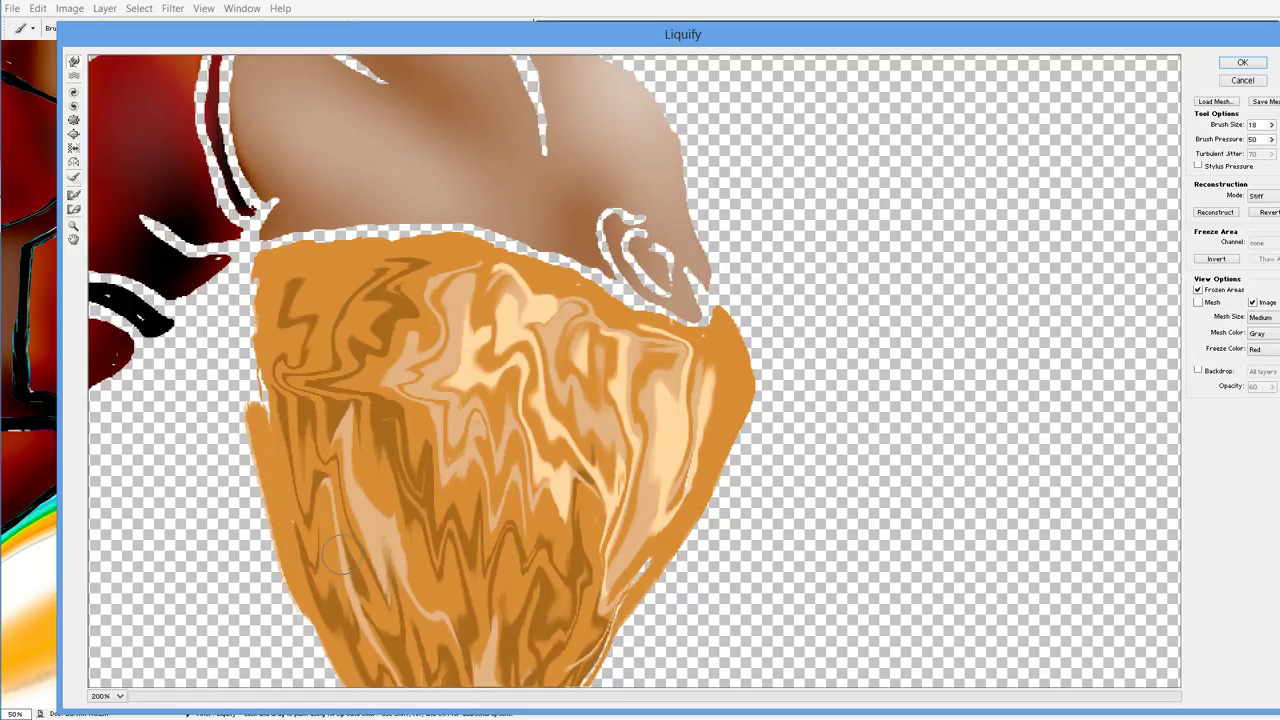
left_click(1238, 64)
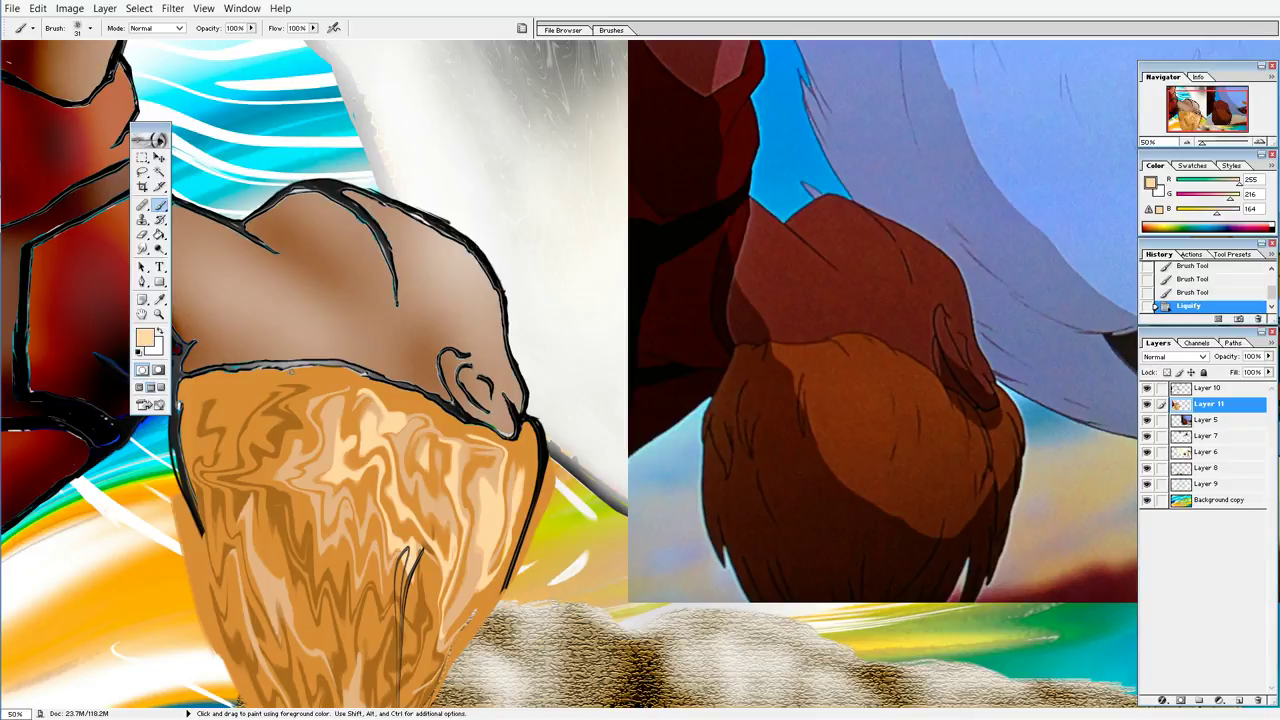
Step: Erase the light area along the chin edge on Layer 10, undoing a misplaced stroke
key("e")
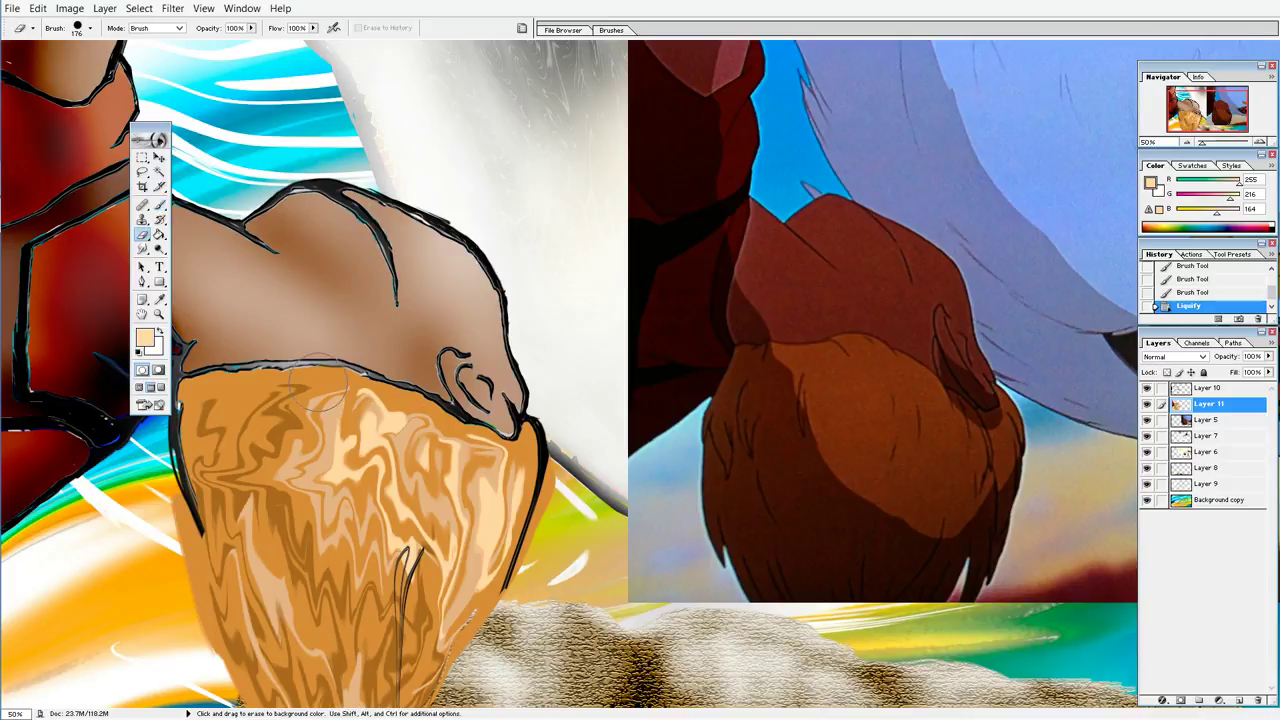
left_click_drag(545, 590, 530, 600)
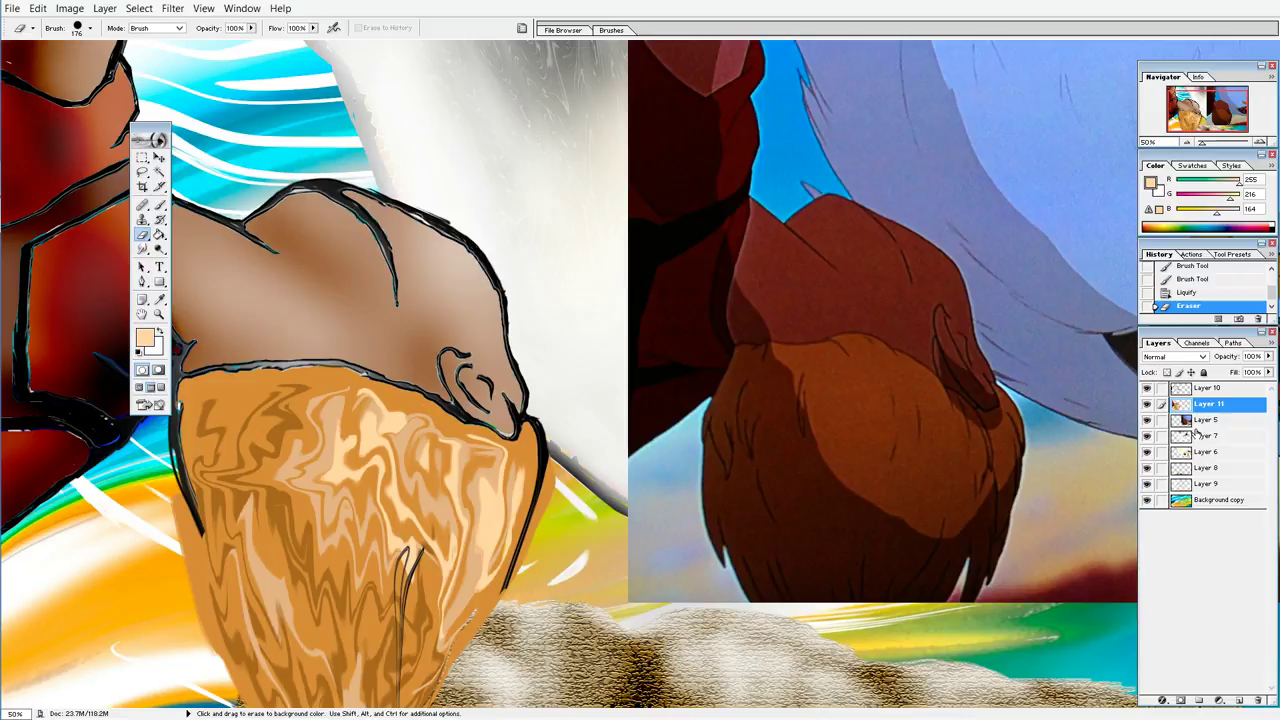
key("ctrl+z")
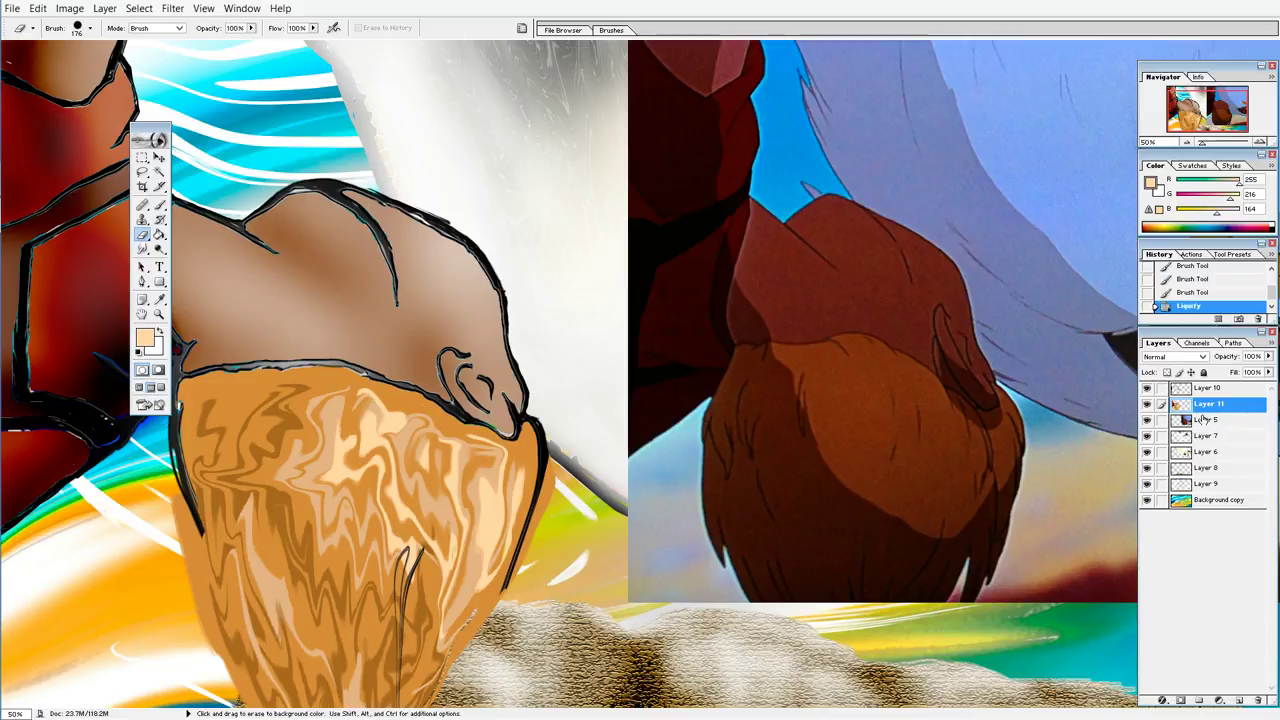
left_click(1205, 388)
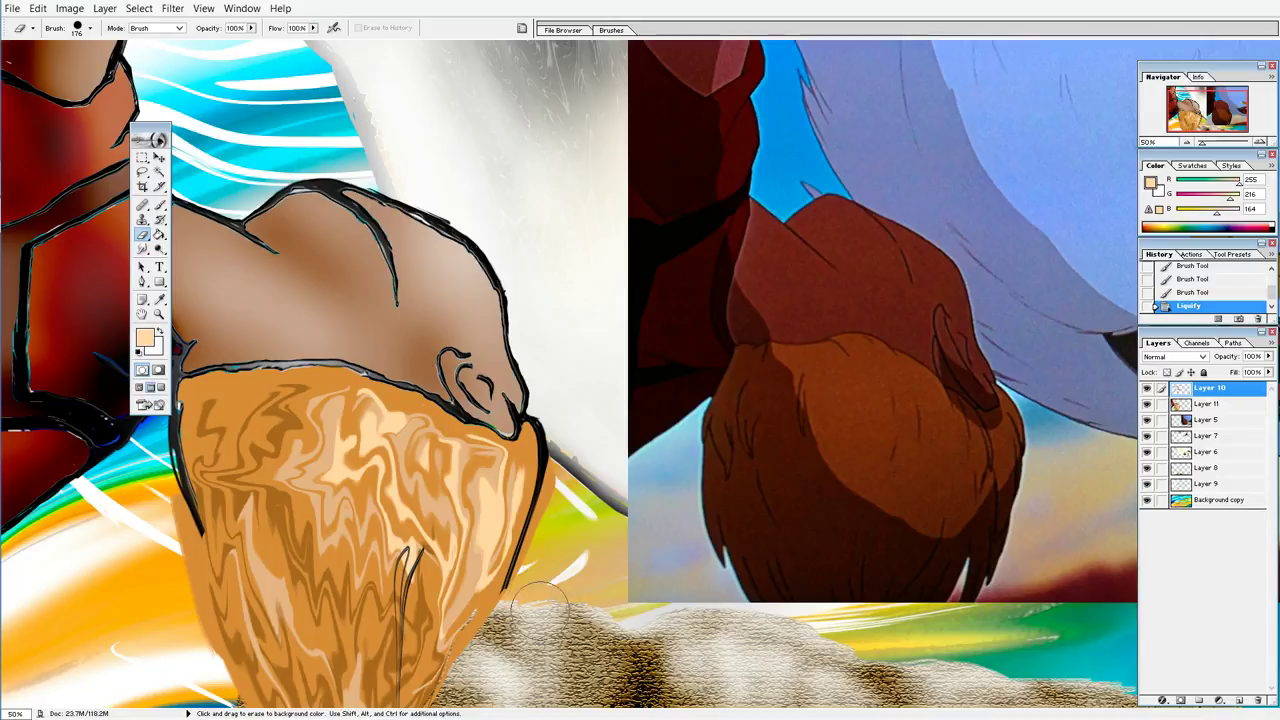
left_click_drag(535, 590, 515, 585)
left_click(515, 600)
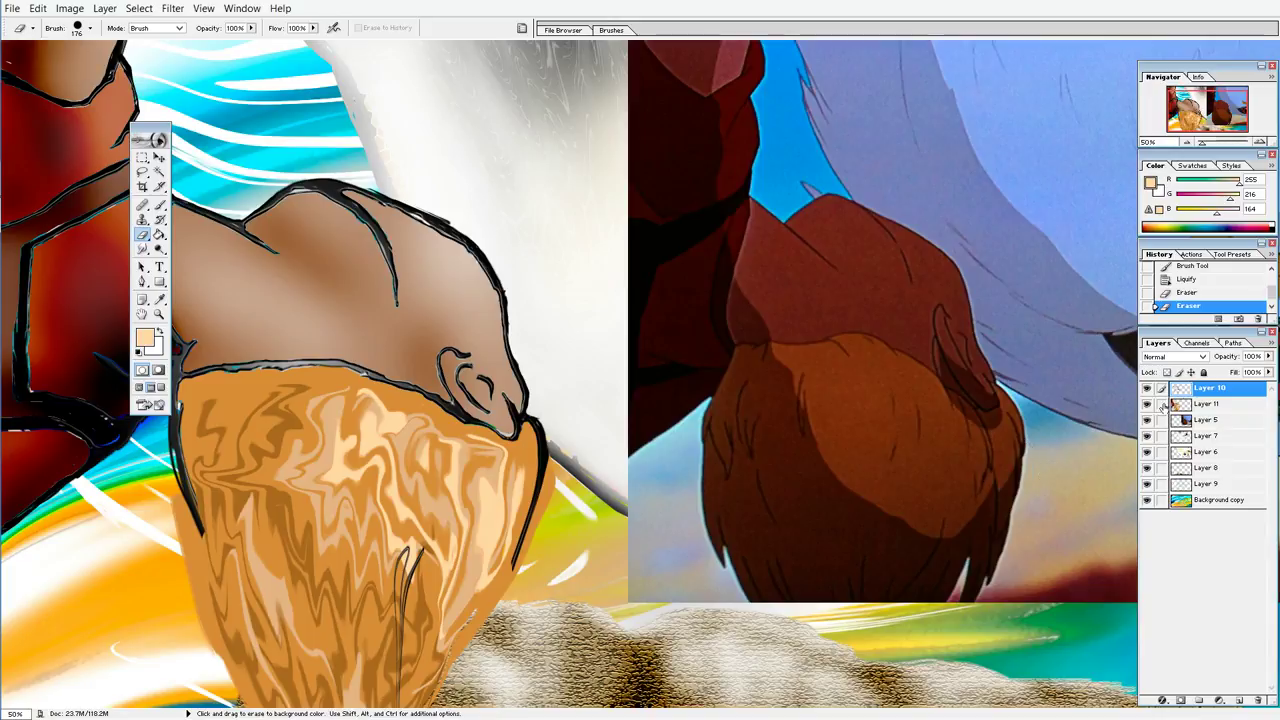
Step: Erase stray paint left of the hair on Layer 11, with the eraser reduced to 21 px
left_click(1185, 404)
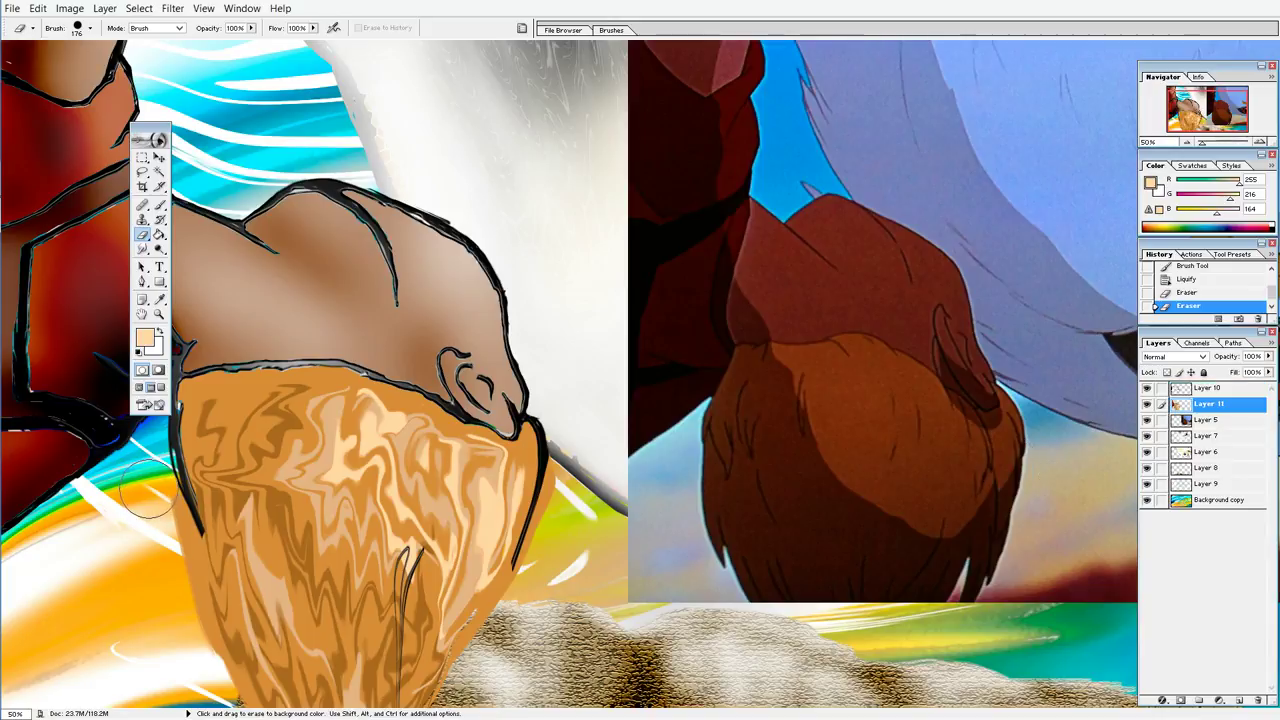
mouse_move(152, 514)
left_mouse_down()
mouse_move(158, 495)
mouse_move(205, 640)
left_mouse_up()
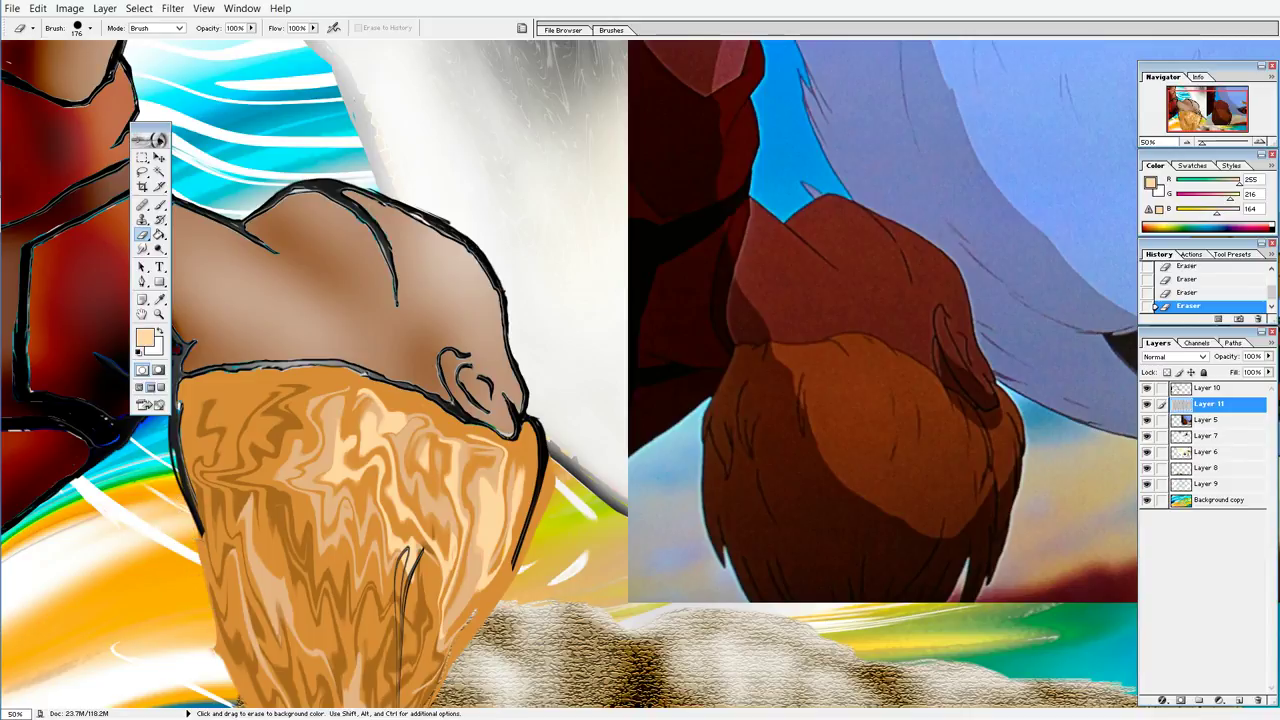
mouse_move(195, 570)
left_mouse_down()
mouse_move(150, 505)
mouse_move(213, 645)
left_mouse_up()
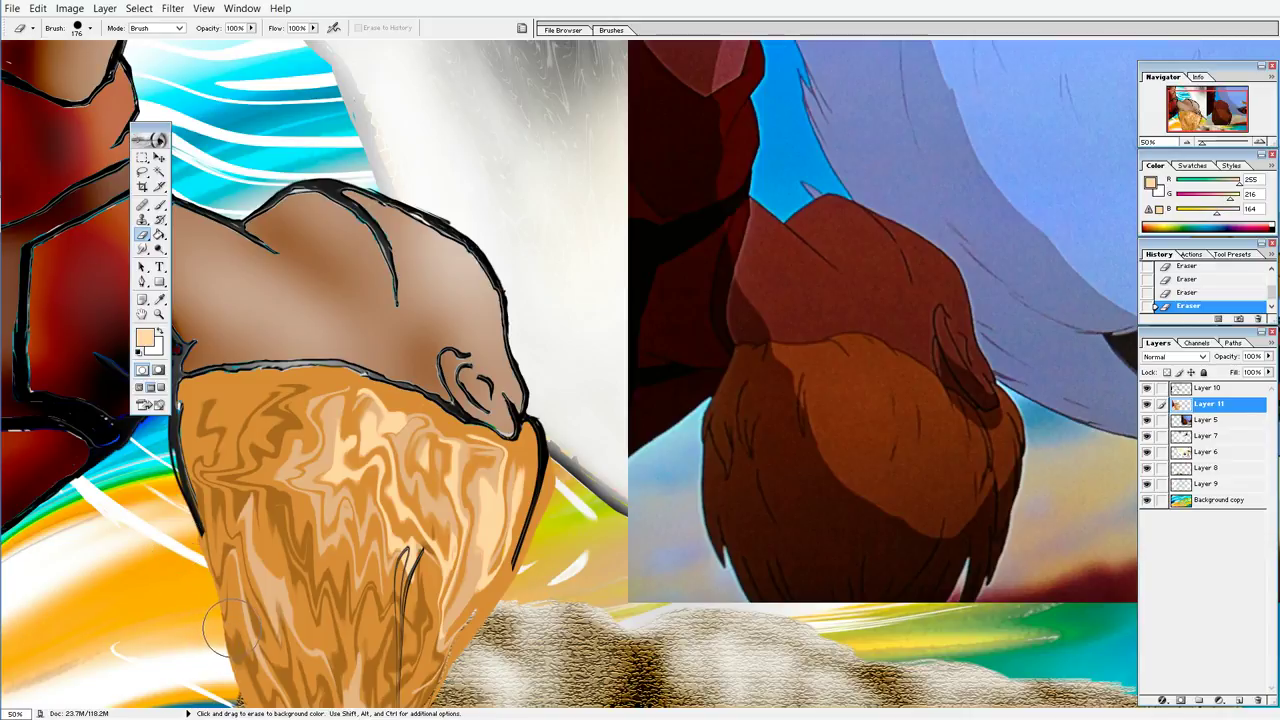
left_click_drag(210, 645, 217, 665)
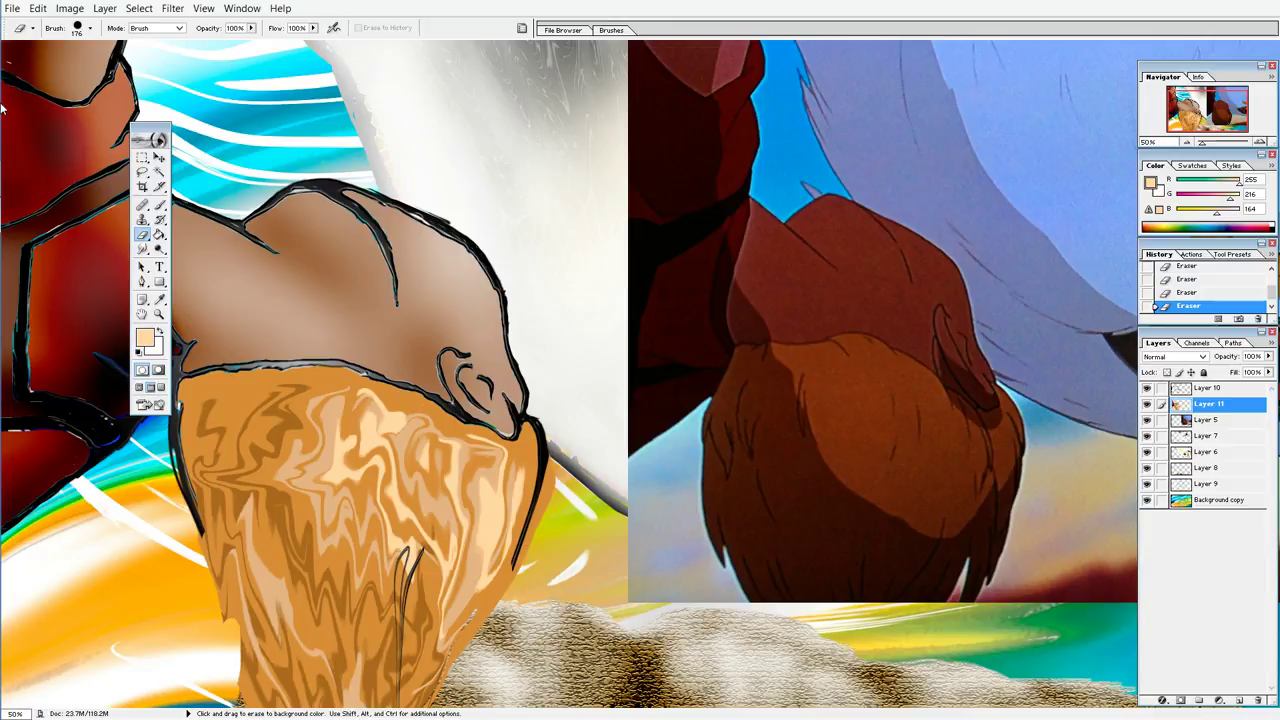
left_click(38, 8)
left_click(57, 58)
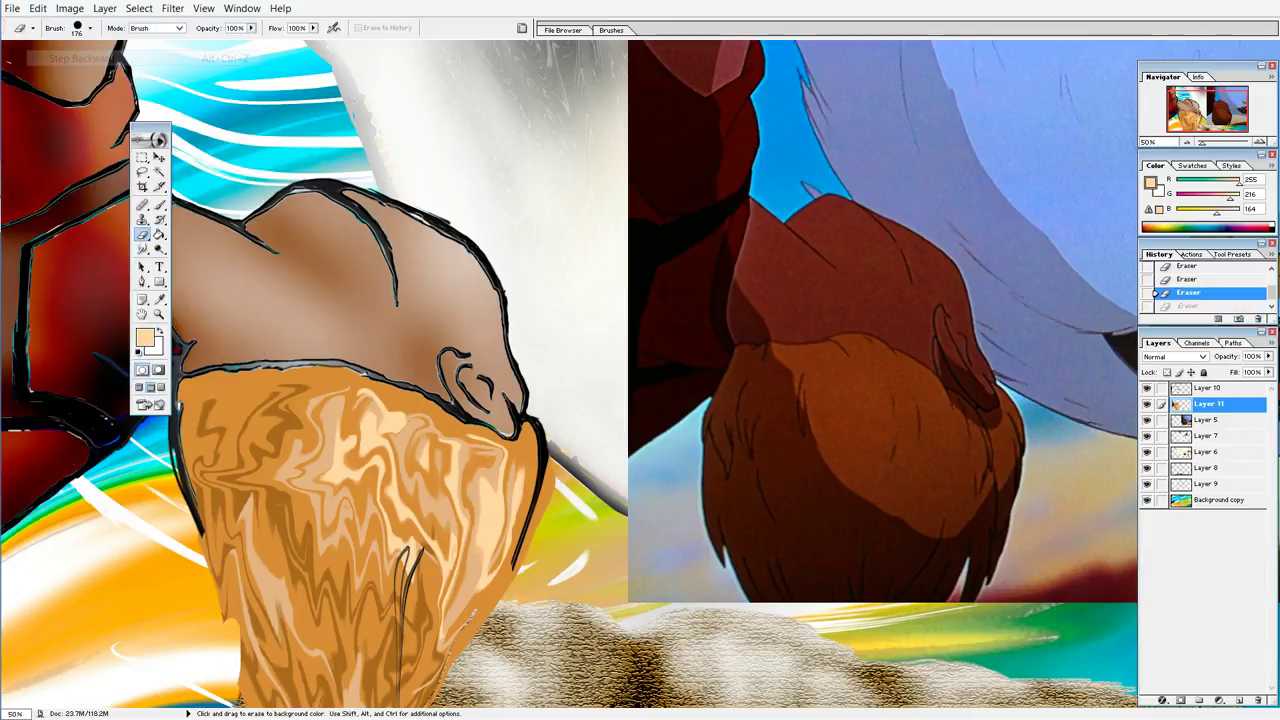
left_click(90, 28)
left_click(28, 62)
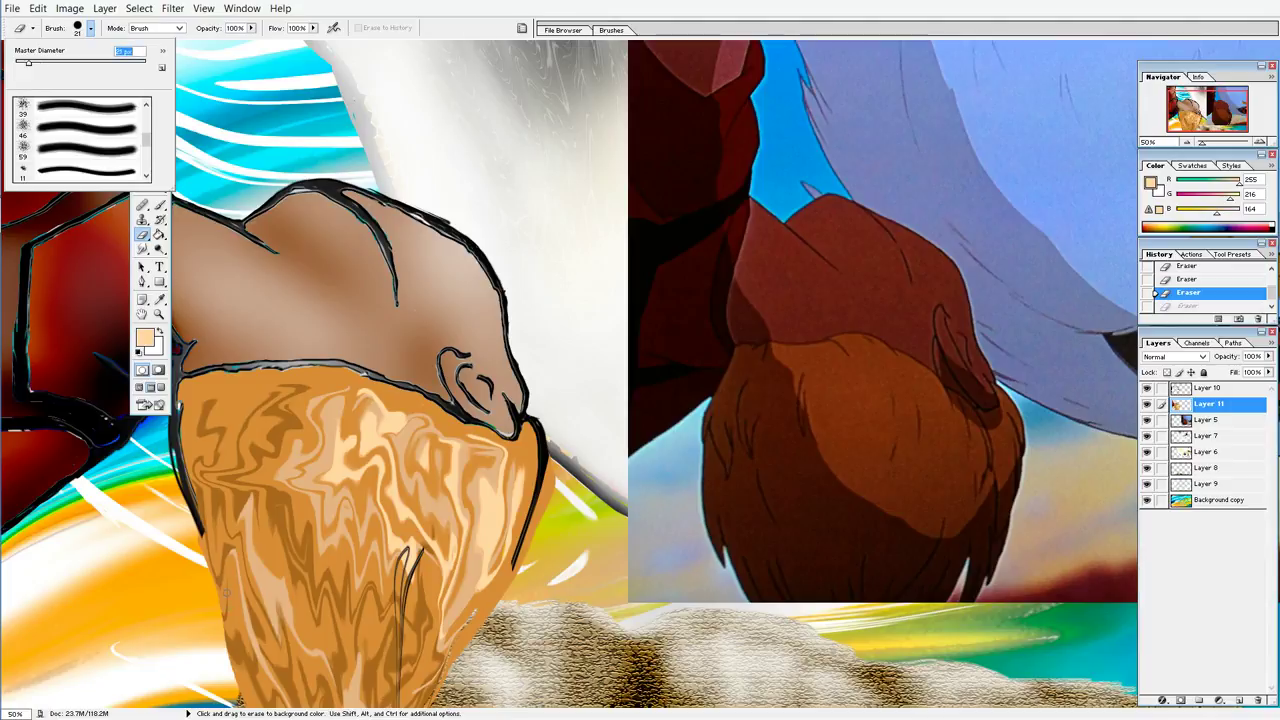
left_click(220, 648)
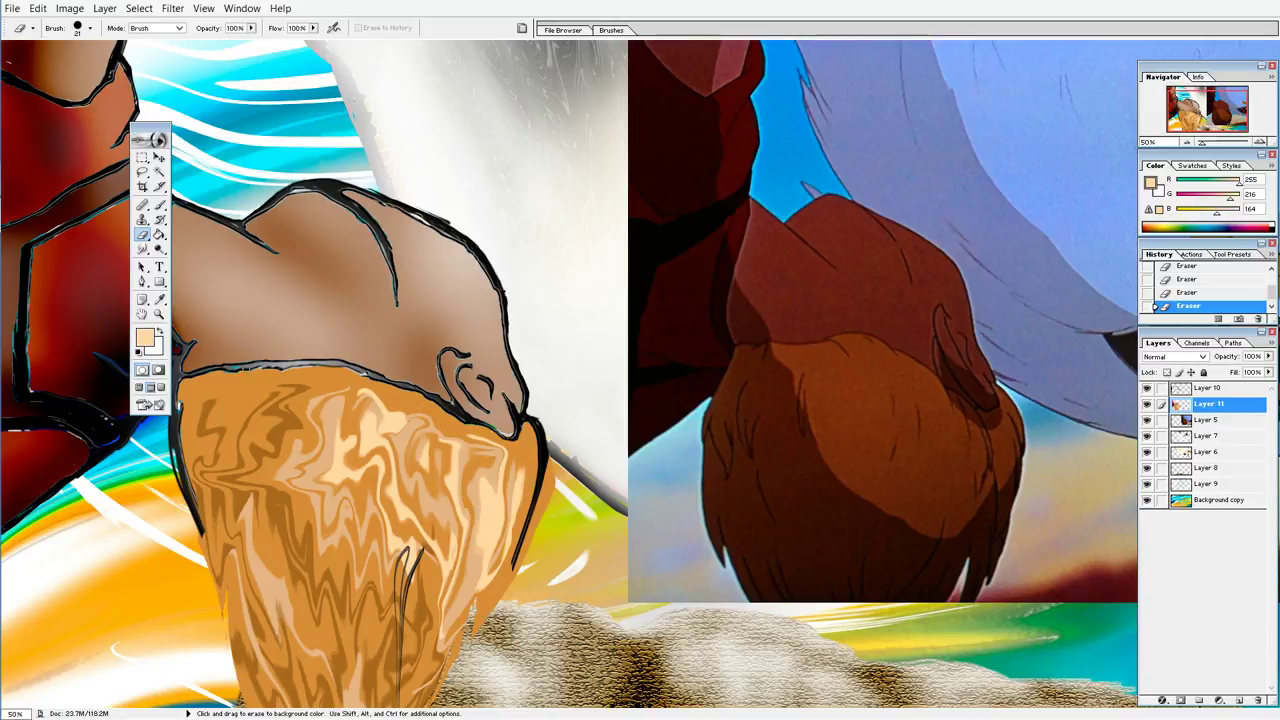
left_click(142, 172)
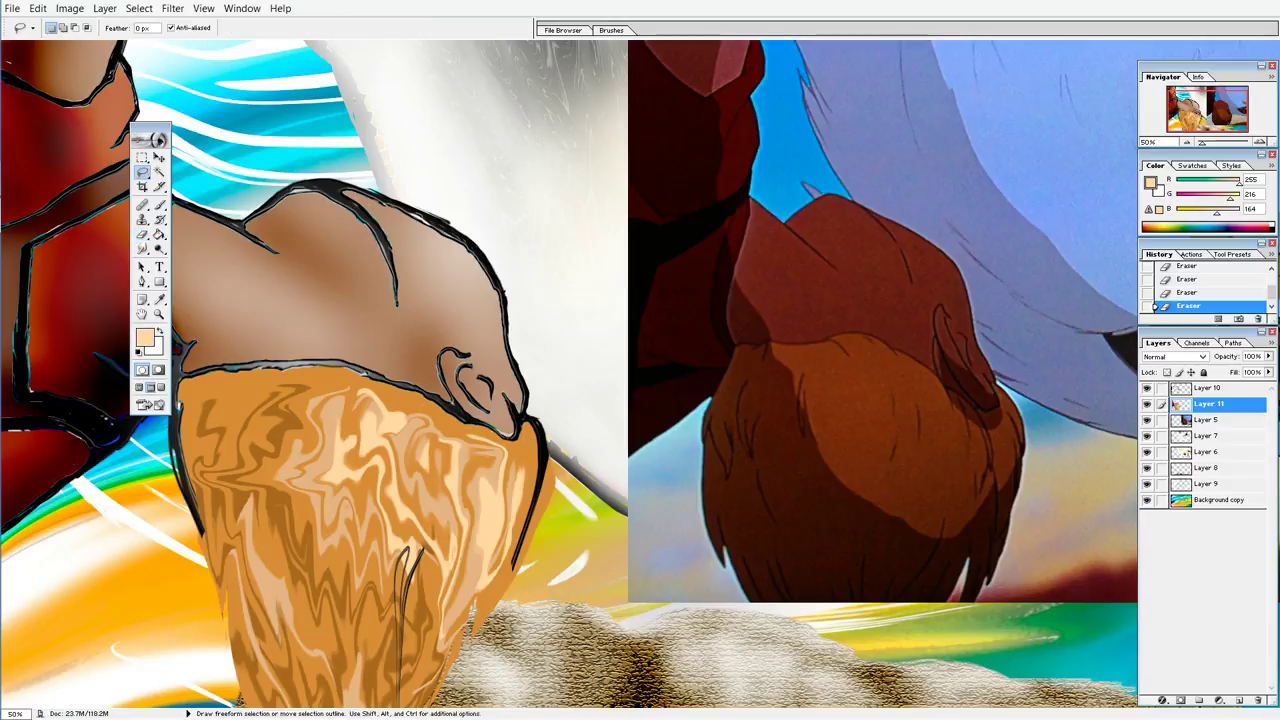
Step: Lasso-select the orange hair, shift-adding its lower parts, and apply Plastic Wrap
left_click_drag(152, 536, 170, 594)
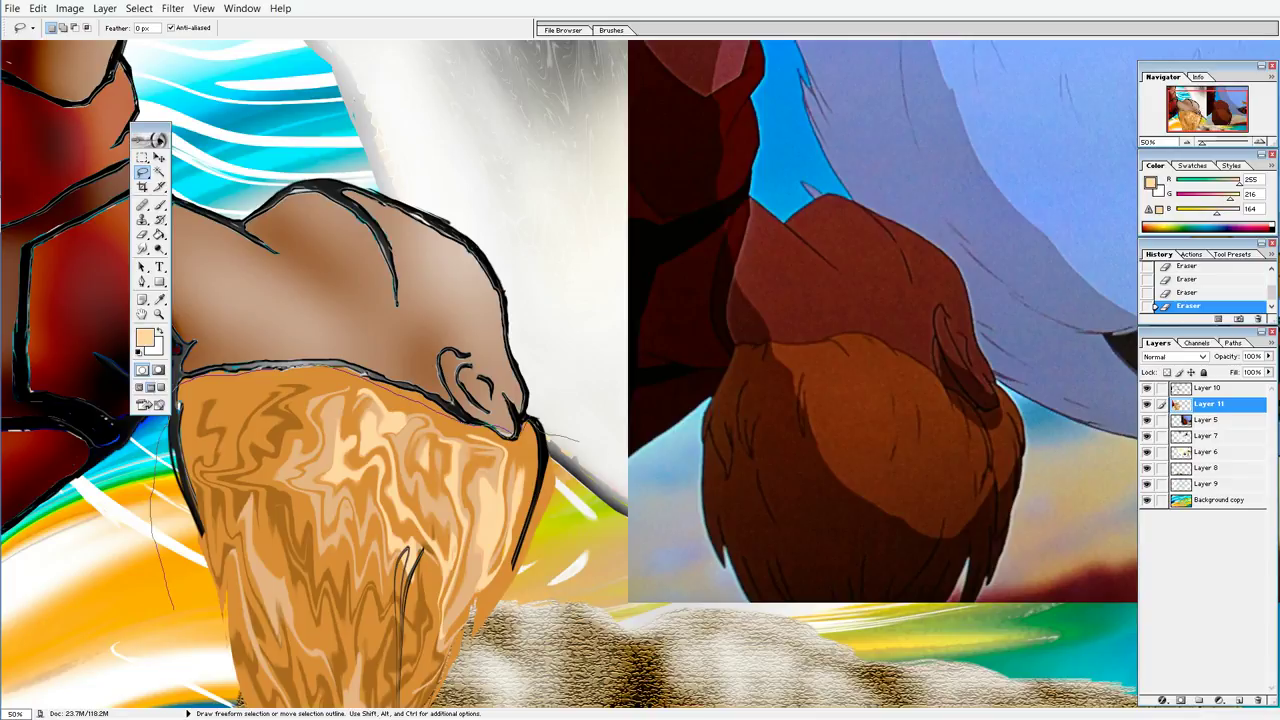
left_click_drag(560, 436, 330, 585)
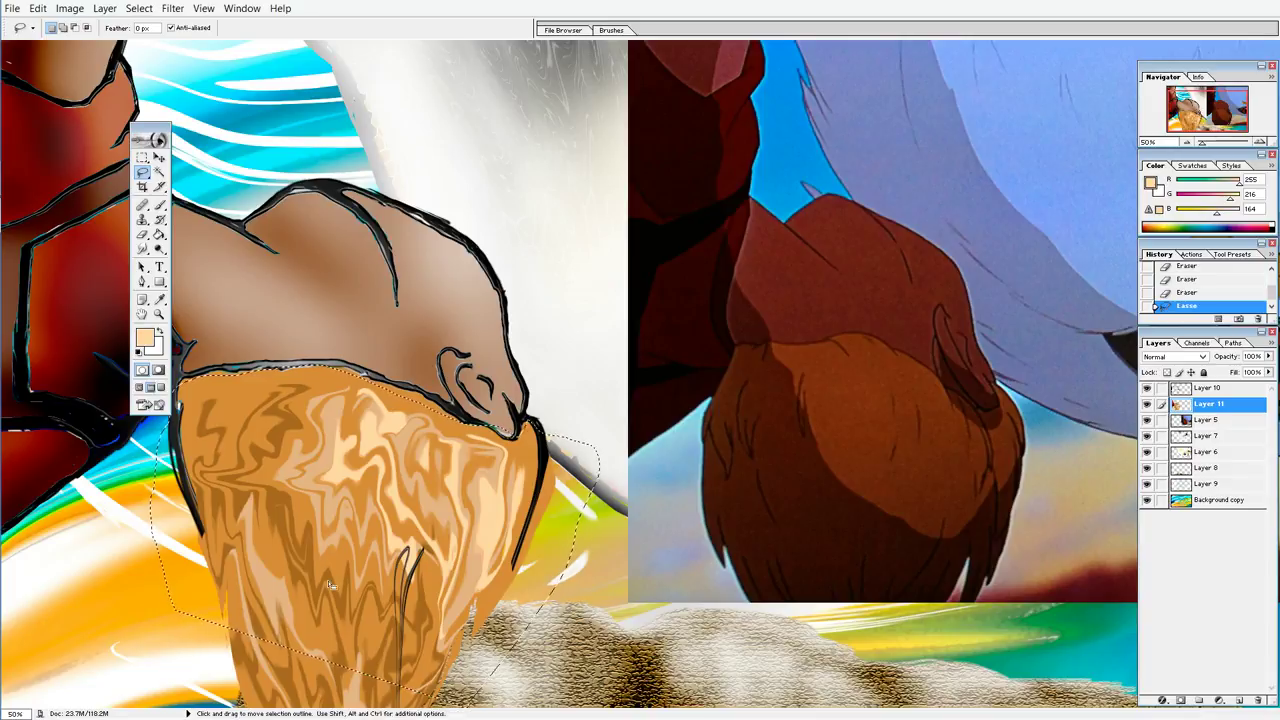
key("shift")
left_click_drag(465, 700, 318, 716)
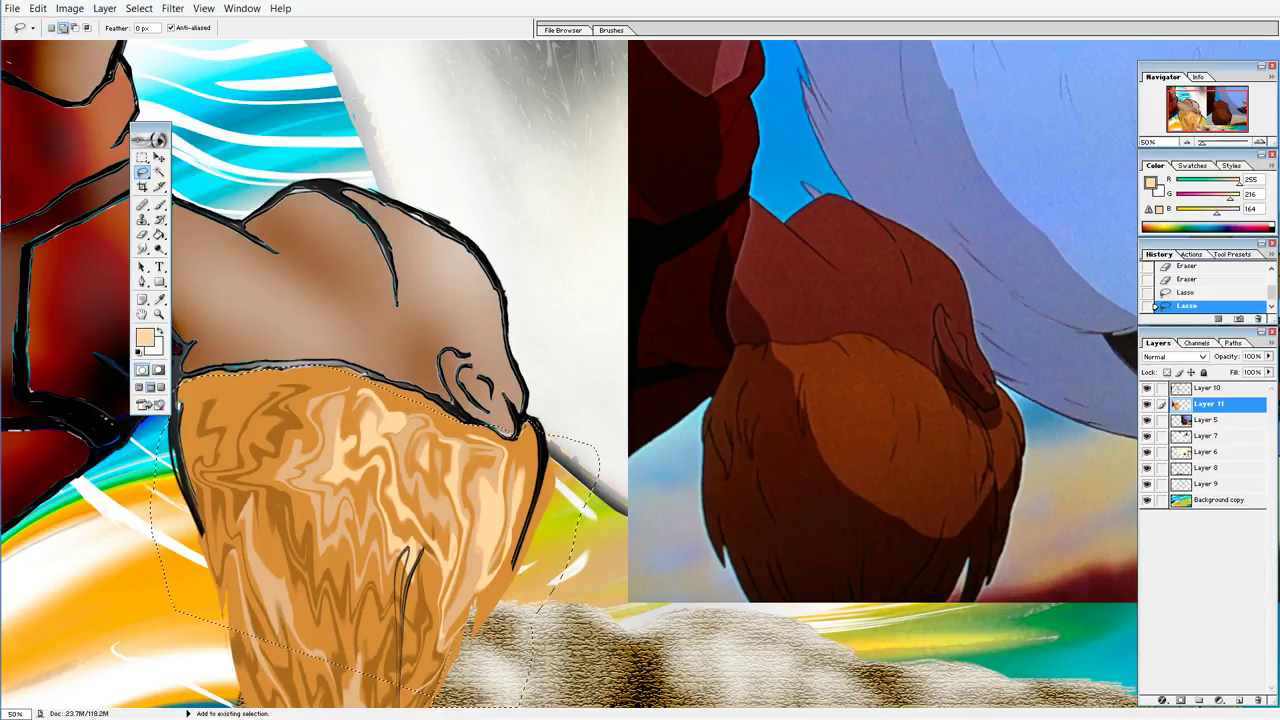
left_click_drag(420, 545, 490, 700)
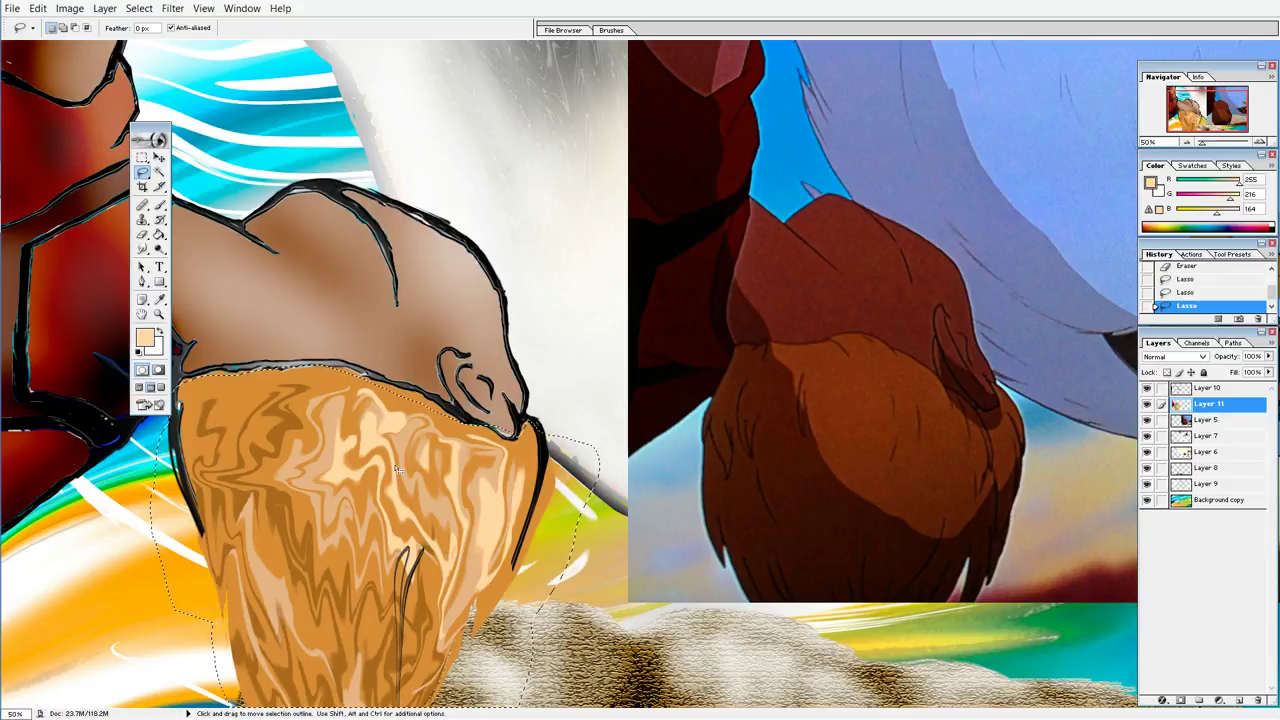
left_click(172, 9)
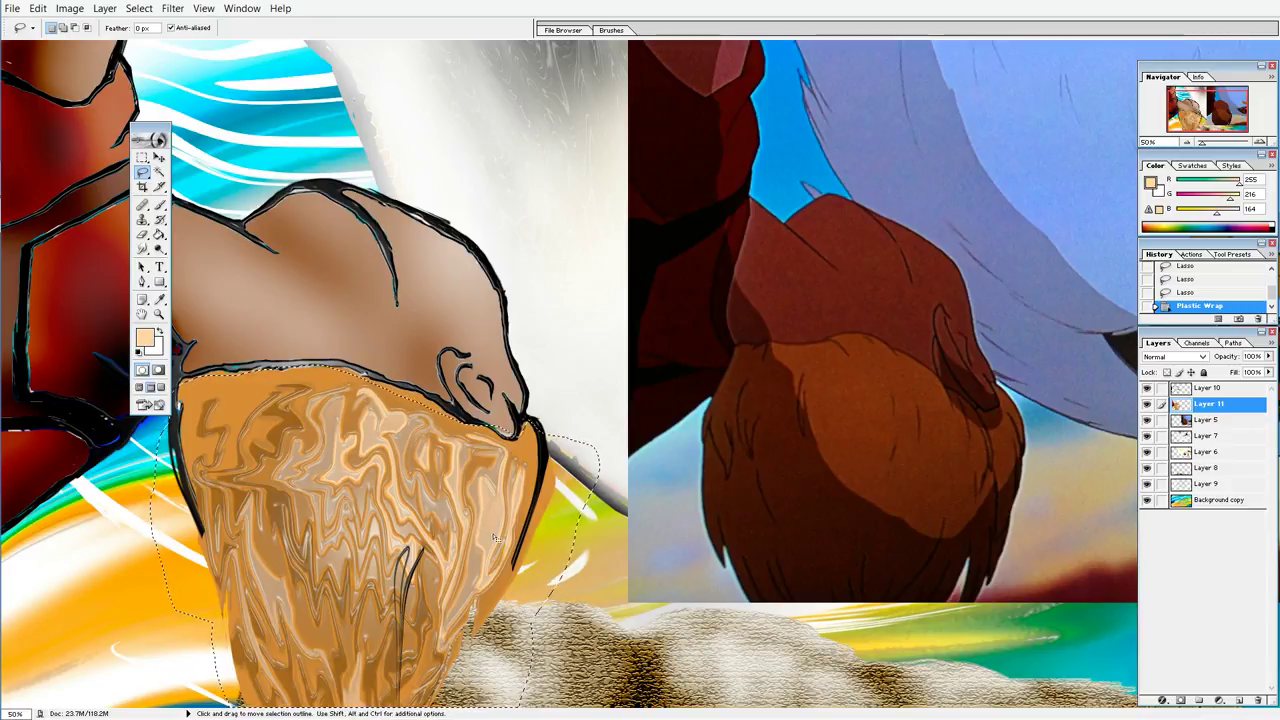
Step: Brighten the upper orange hair with the Dodge Tool
left_click(159, 250)
left_click(187, 250)
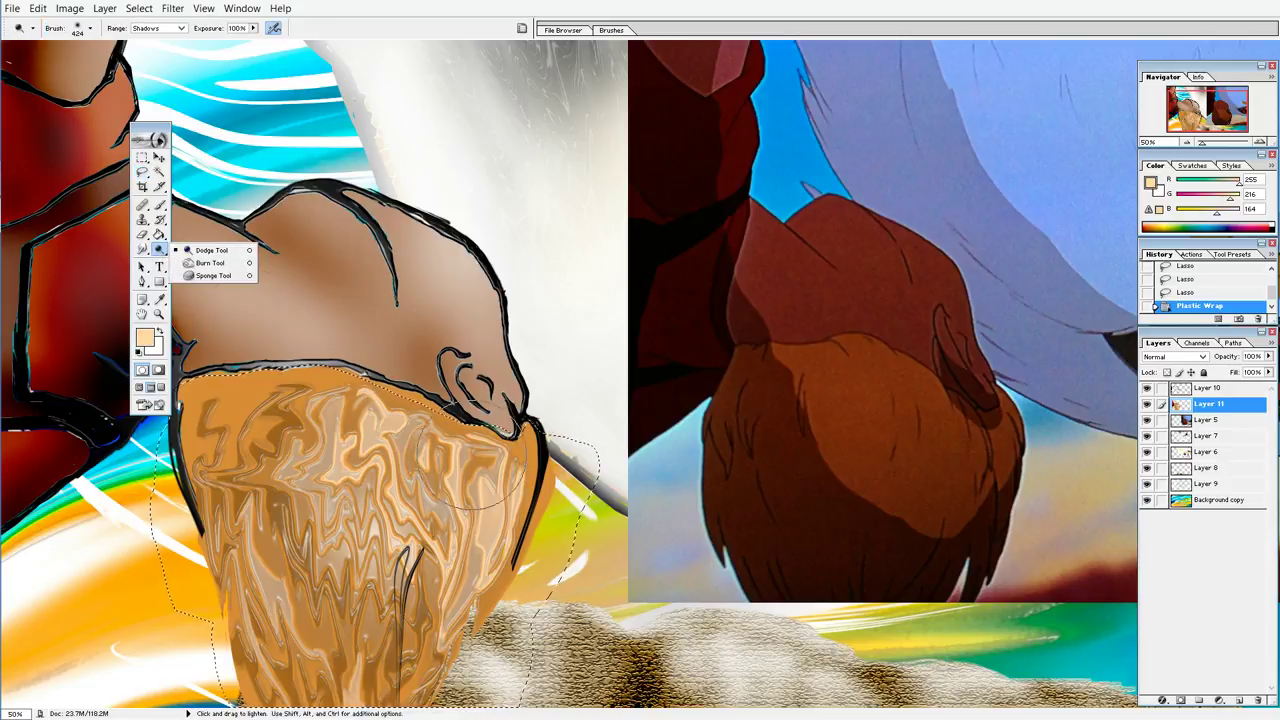
mouse_move(470, 495)
left_mouse_down()
mouse_move(482, 472)
mouse_move(300, 420)
mouse_move(437, 442)
mouse_move(480, 480)
left_mouse_up()
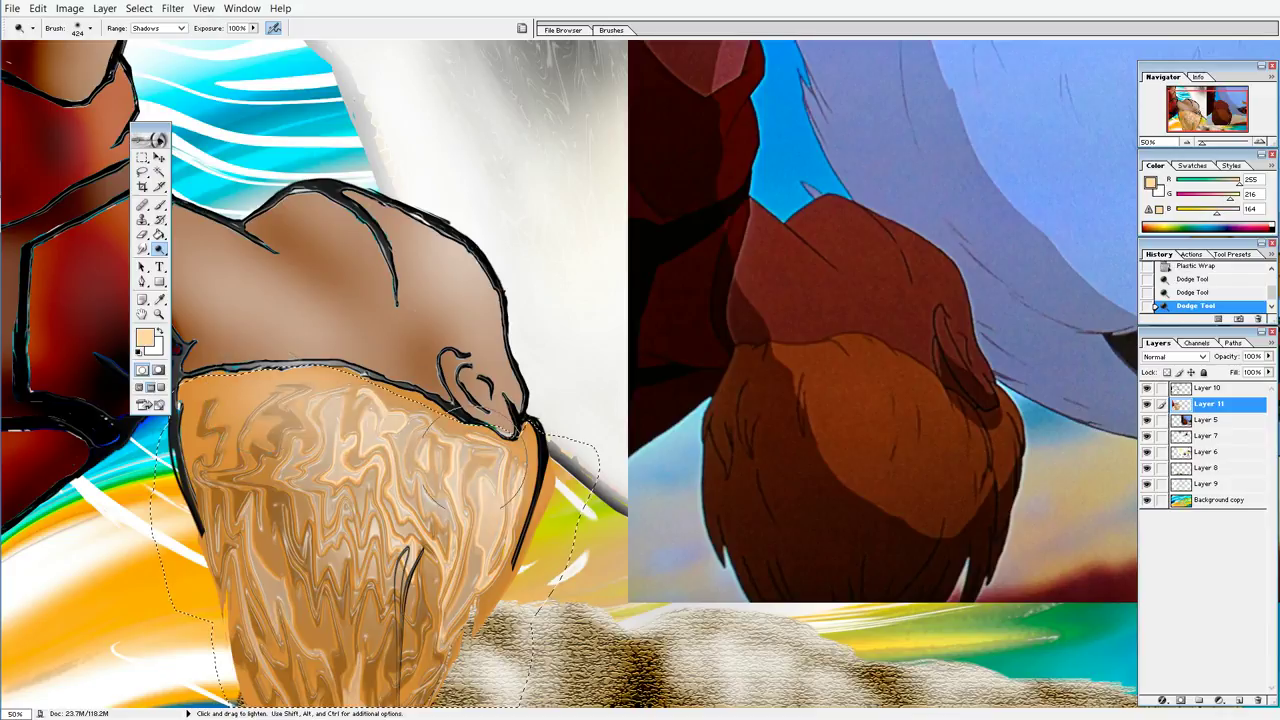
left_click_drag(300, 420, 325, 423)
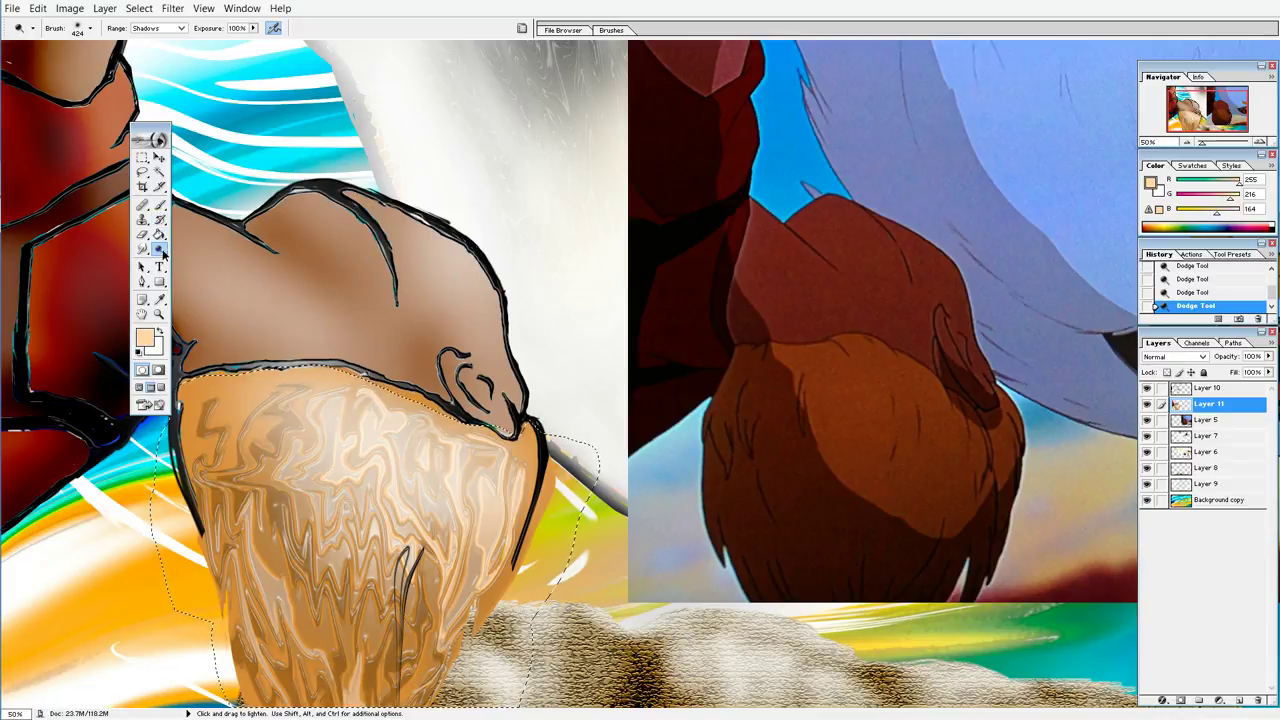
Step: Burn the hair tips and lower hair to a deeper red-brown with an enlarged brush
left_click_drag(160, 250, 210, 263)
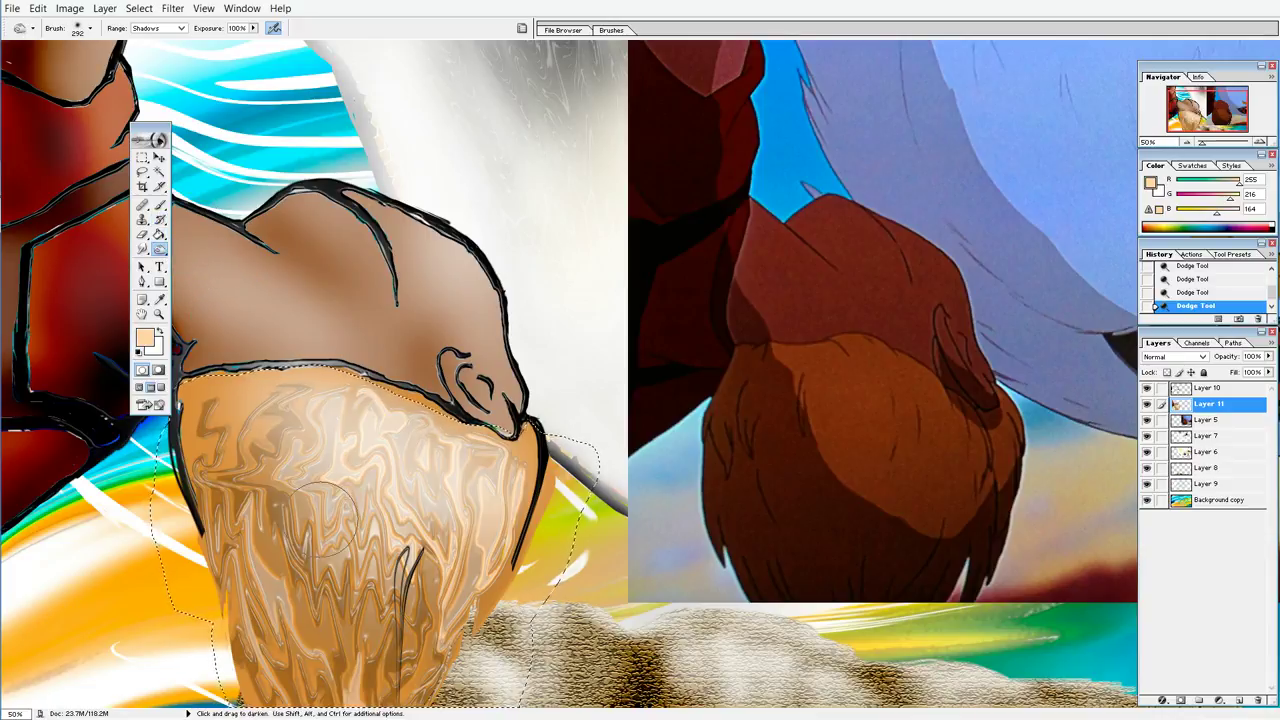
left_click(90, 29)
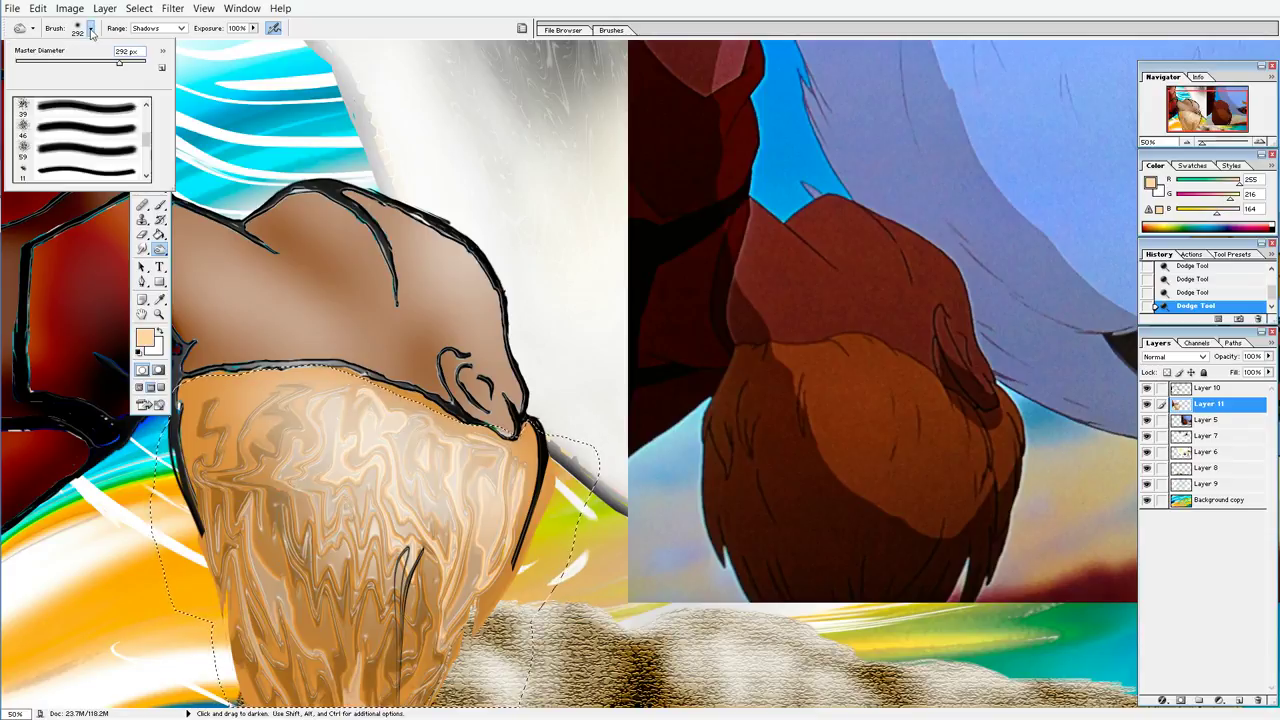
left_click_drag(119, 62, 122, 62)
mouse_move(440, 660)
left_mouse_down()
mouse_move(548, 585)
mouse_move(425, 690)
left_mouse_up()
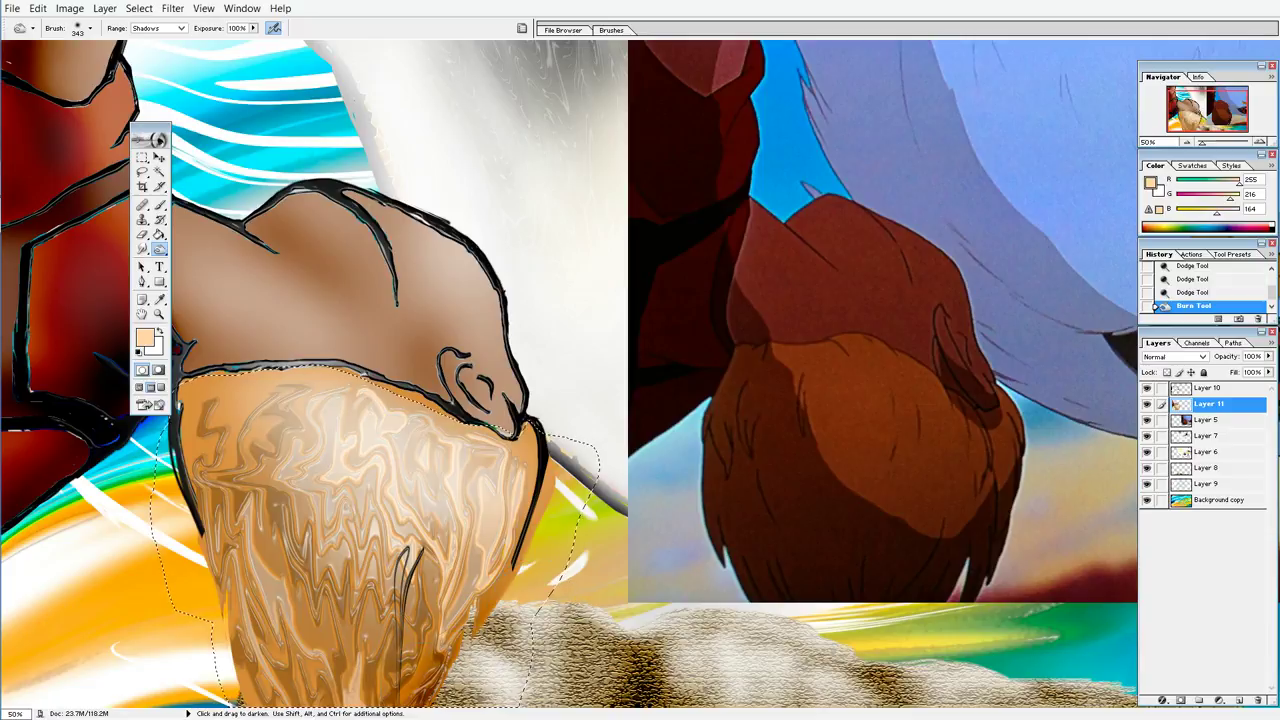
left_click_drag(367, 553, 215, 400)
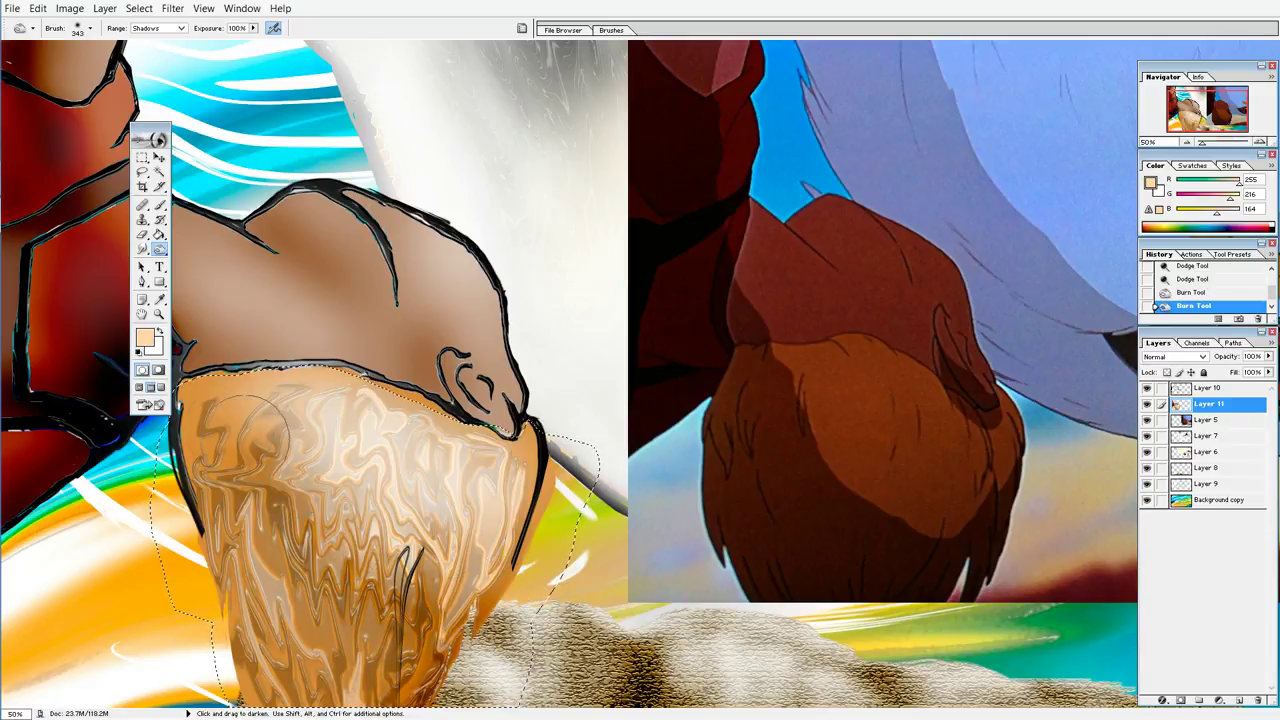
mouse_move(263, 423)
left_mouse_down()
mouse_move(300, 560)
mouse_move(395, 545)
left_mouse_up()
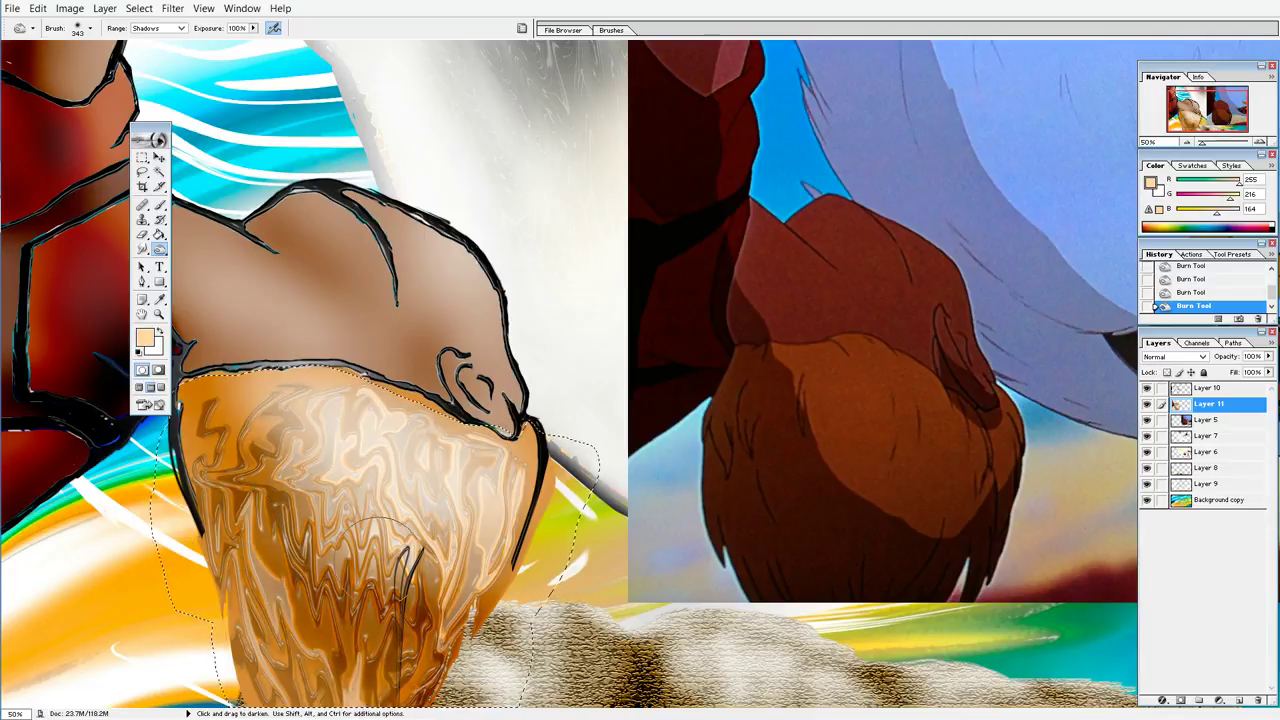
left_click_drag(440, 620, 260, 600)
left_click_drag(320, 628, 400, 660)
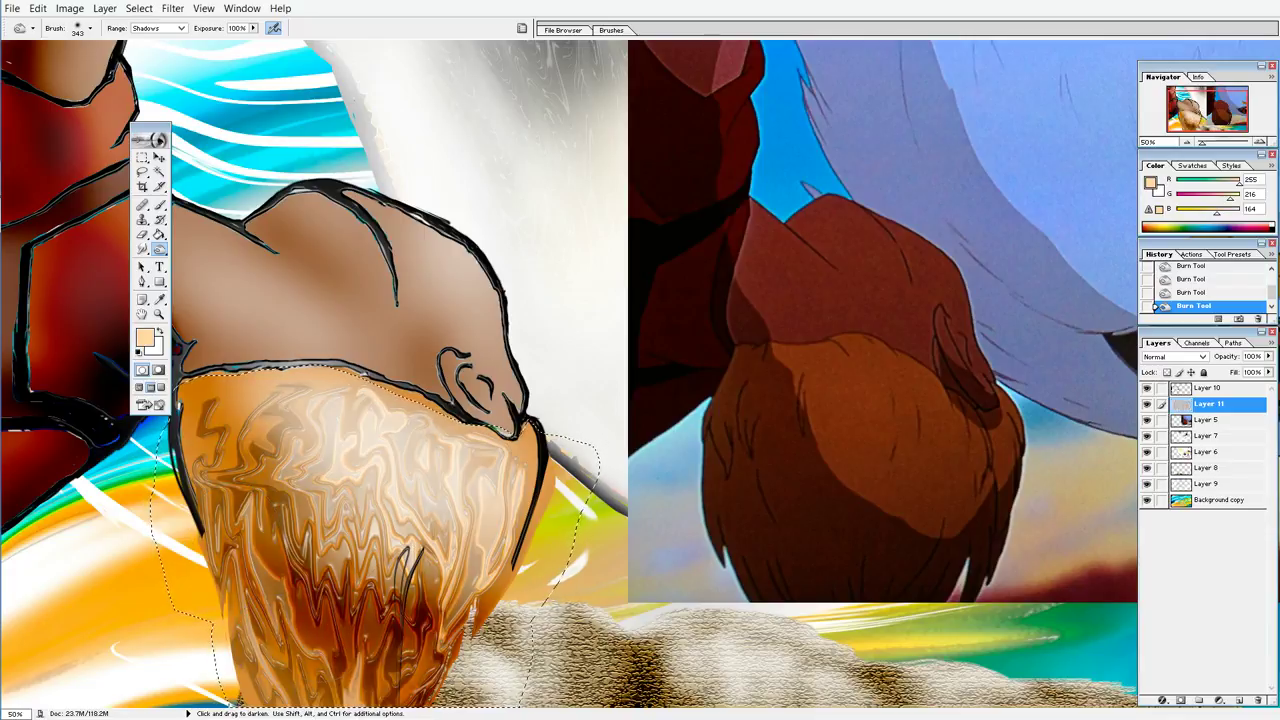
left_click_drag(250, 660, 355, 618)
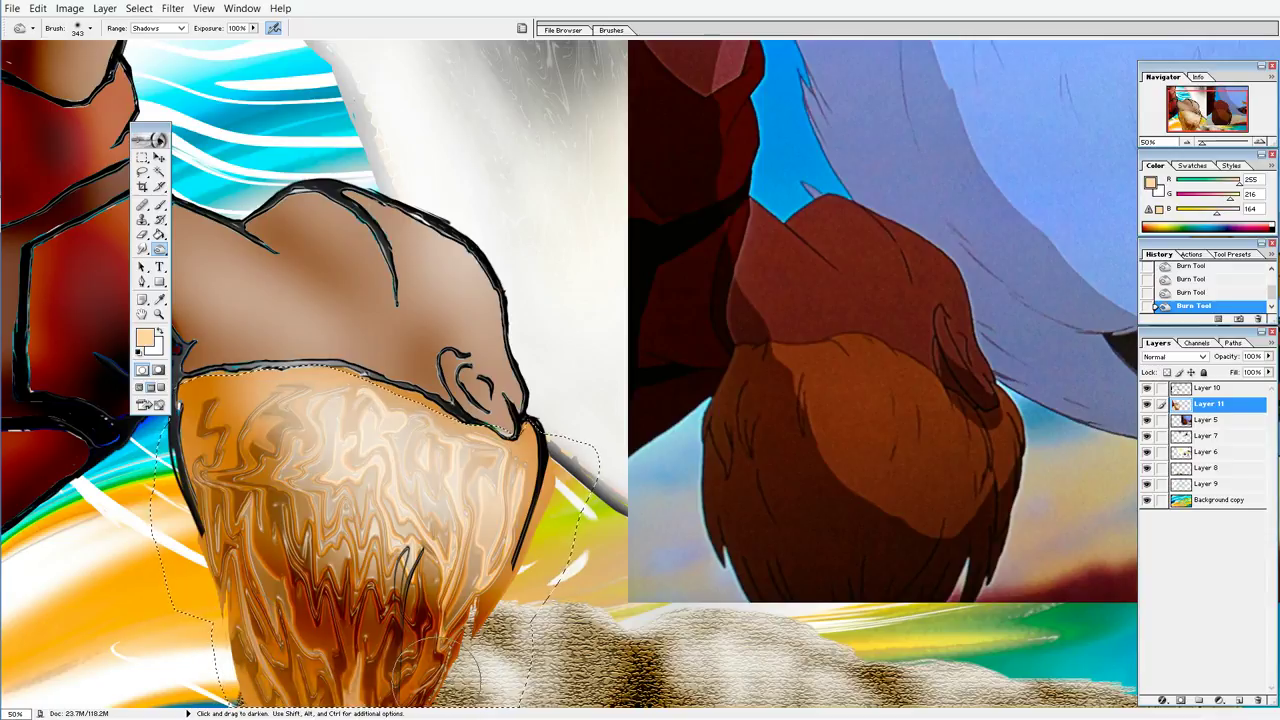
left_click_drag(400, 660, 260, 600)
mouse_move(320, 480)
left_mouse_down()
mouse_move(280, 440)
mouse_move(240, 460)
mouse_move(380, 480)
mouse_move(420, 470)
mouse_move(260, 430)
mouse_move(410, 388)
left_mouse_up()
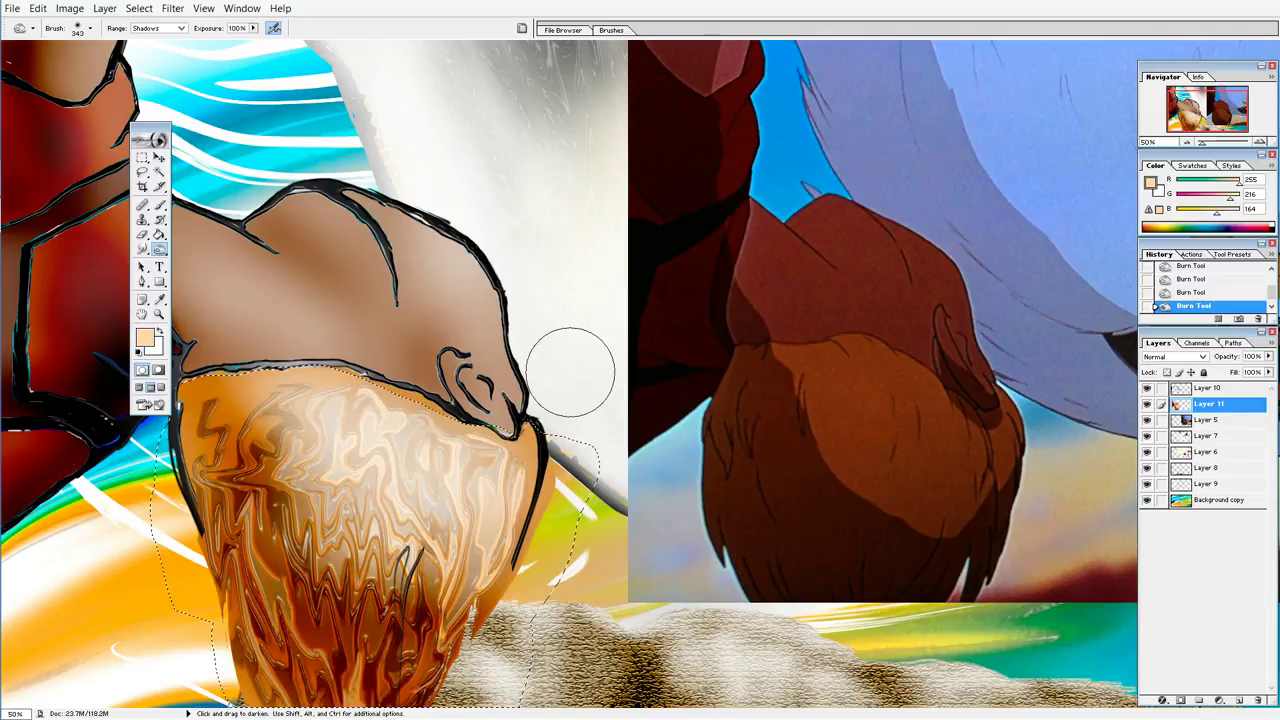
key("ctrl+minus")
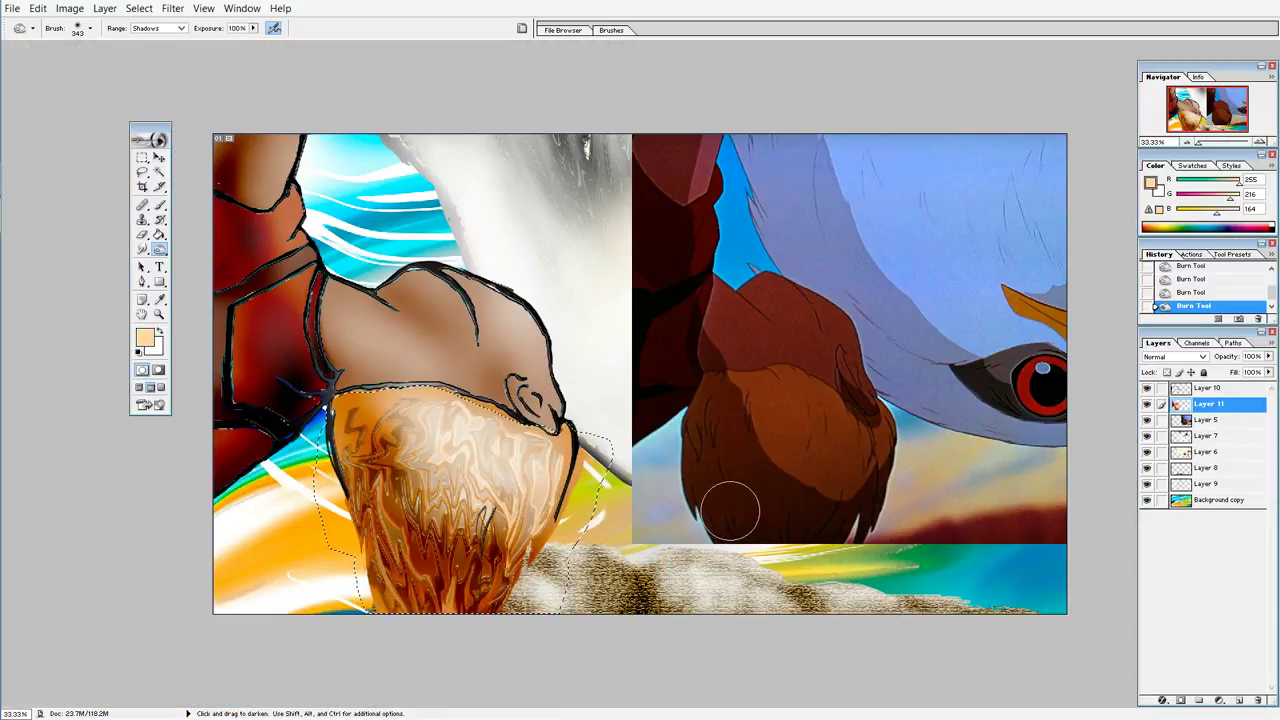
Step: Deselect the hair, hide reference photo Layer 5, and zoom to 66.67% on the eagle
left_click(142, 172)
key("ctrl+d")
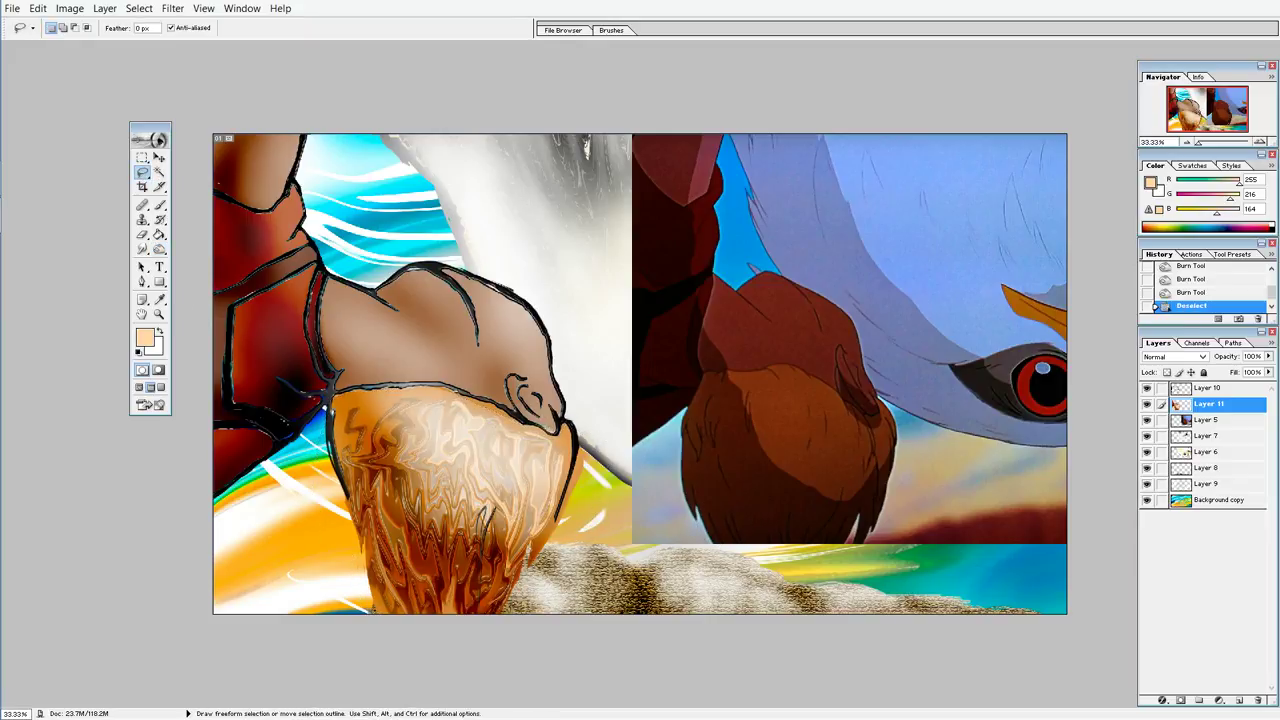
left_click(1147, 420)
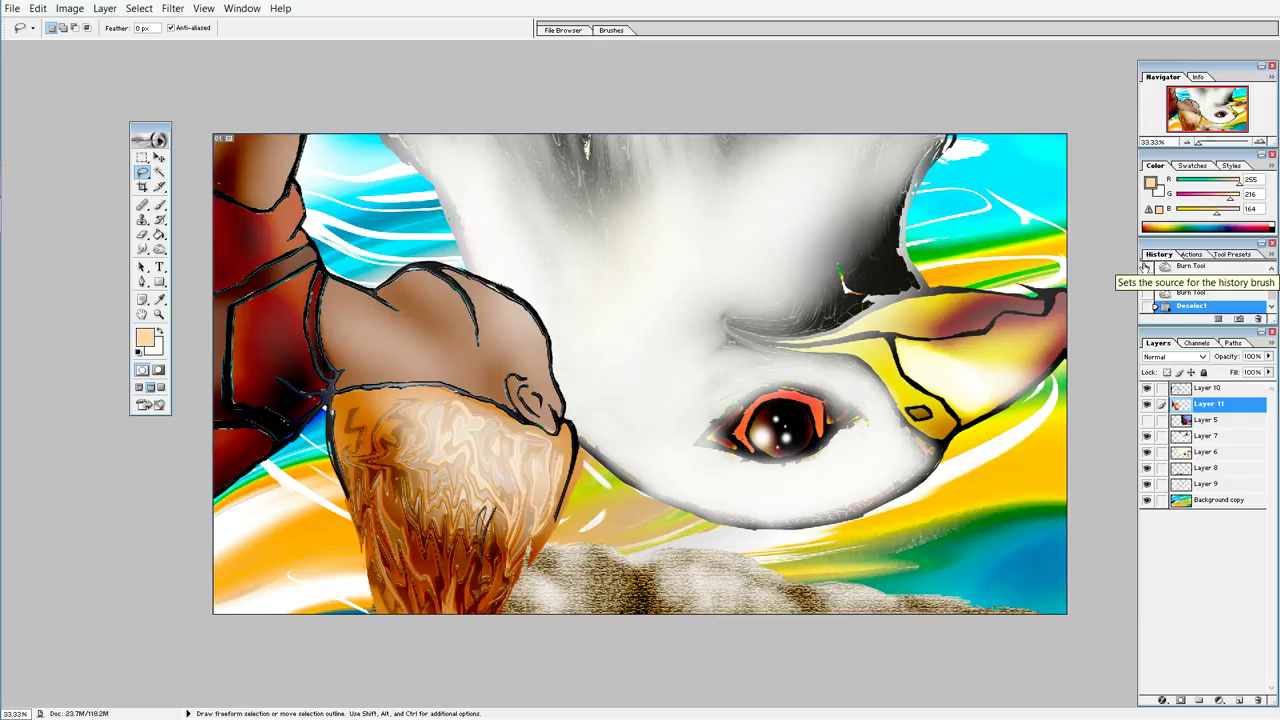
key("ctrl+plus")
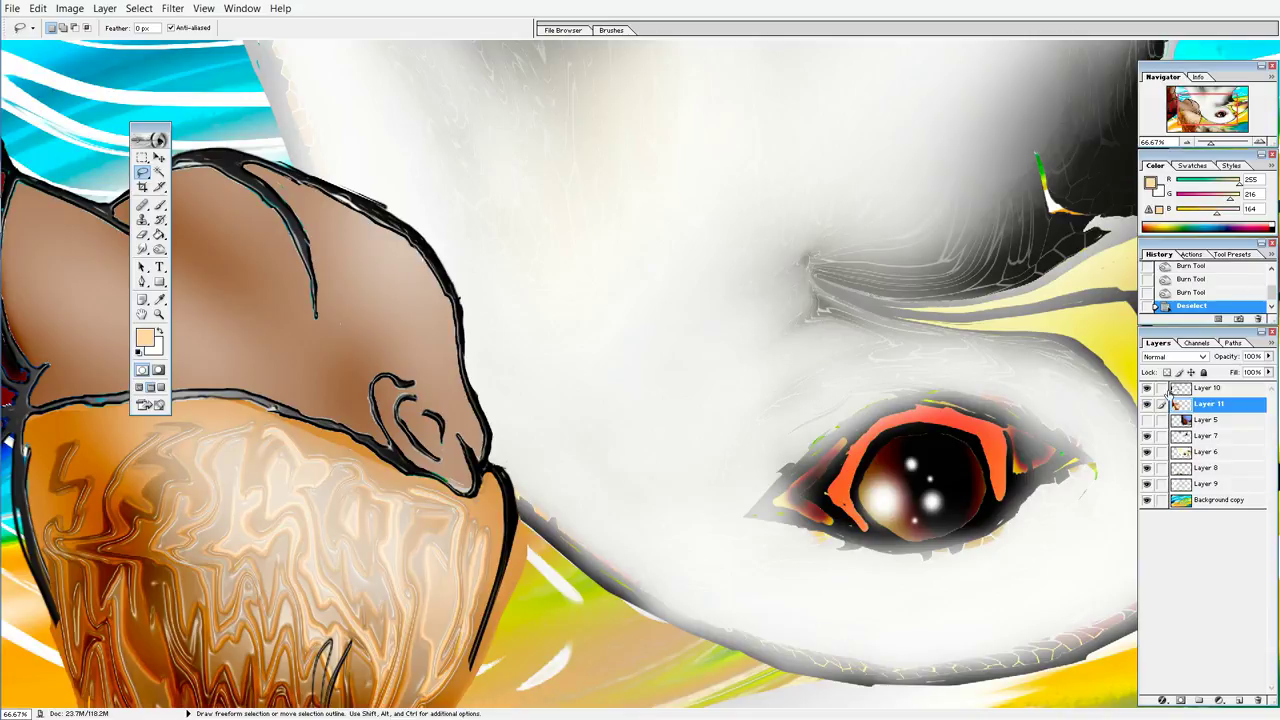
Step: On Layer 10, erase a small stray spot near the boy's head, undoing one extra erase
left_click(1175, 389)
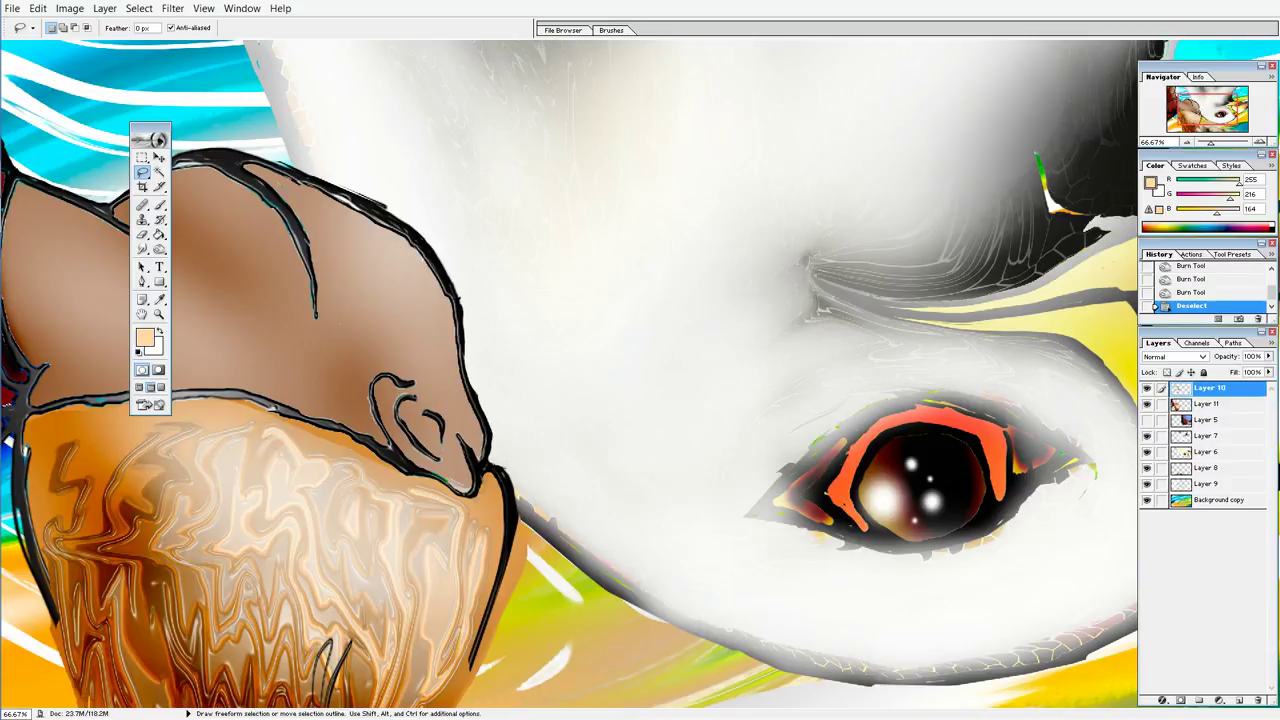
left_click(142, 234)
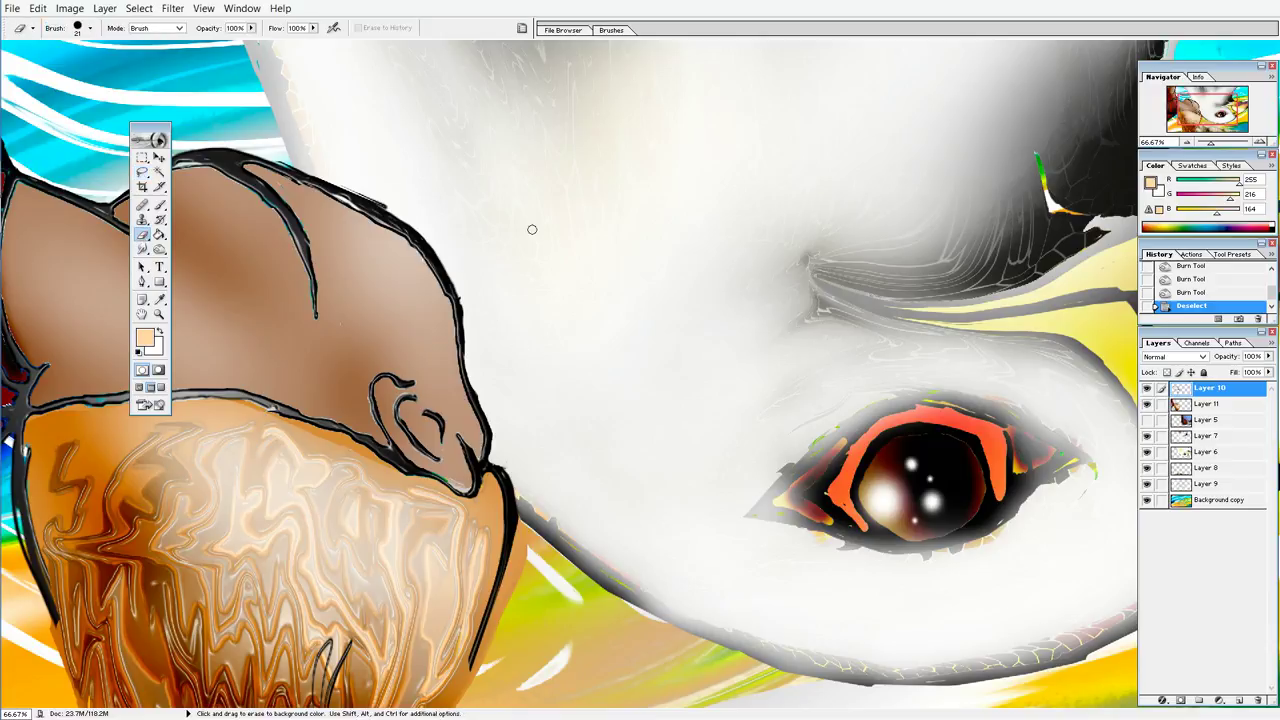
left_click(386, 205)
left_click_drag(386, 205, 397, 202)
key("ctrl+z")
Step: Erase the remaining stray marks around the boy's hair with straight-line Shift-click passes
left_click(372, 198, "shift")
left_click(327, 177, "shift")
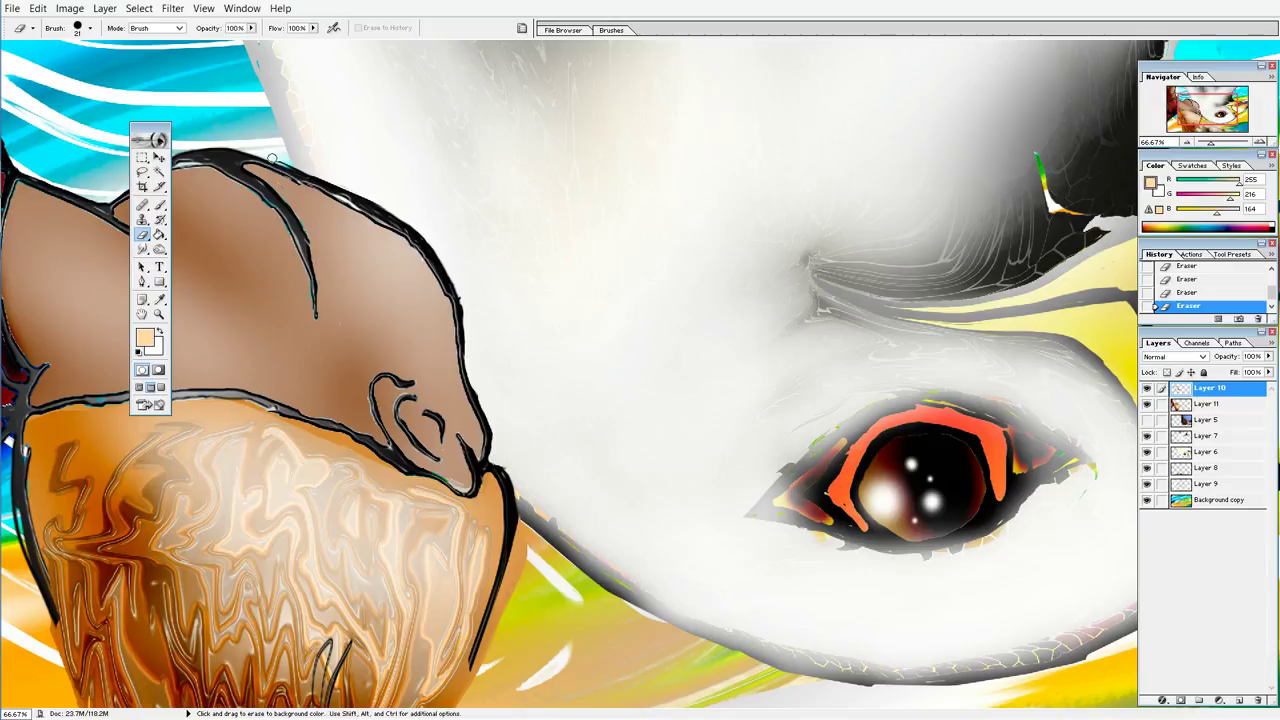
key("shift")
left_click(337, 184, "shift")
key("ctrl+minus")
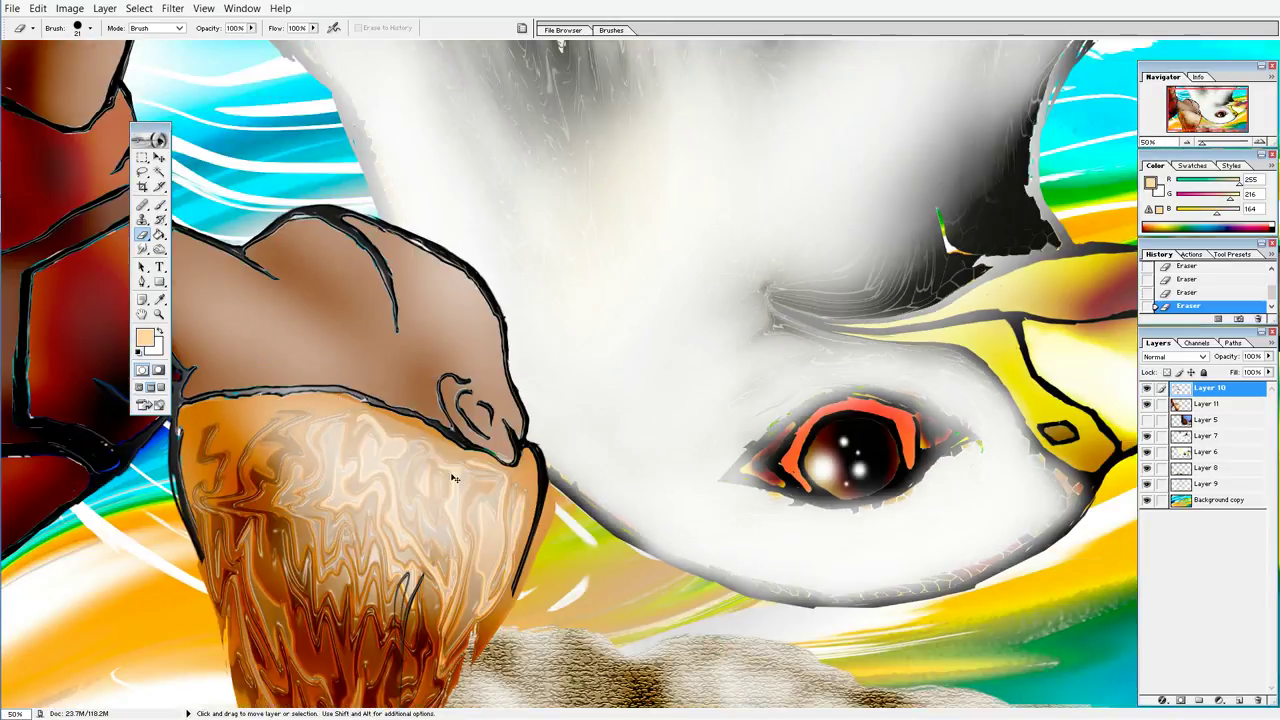
key("ctrl+plus")
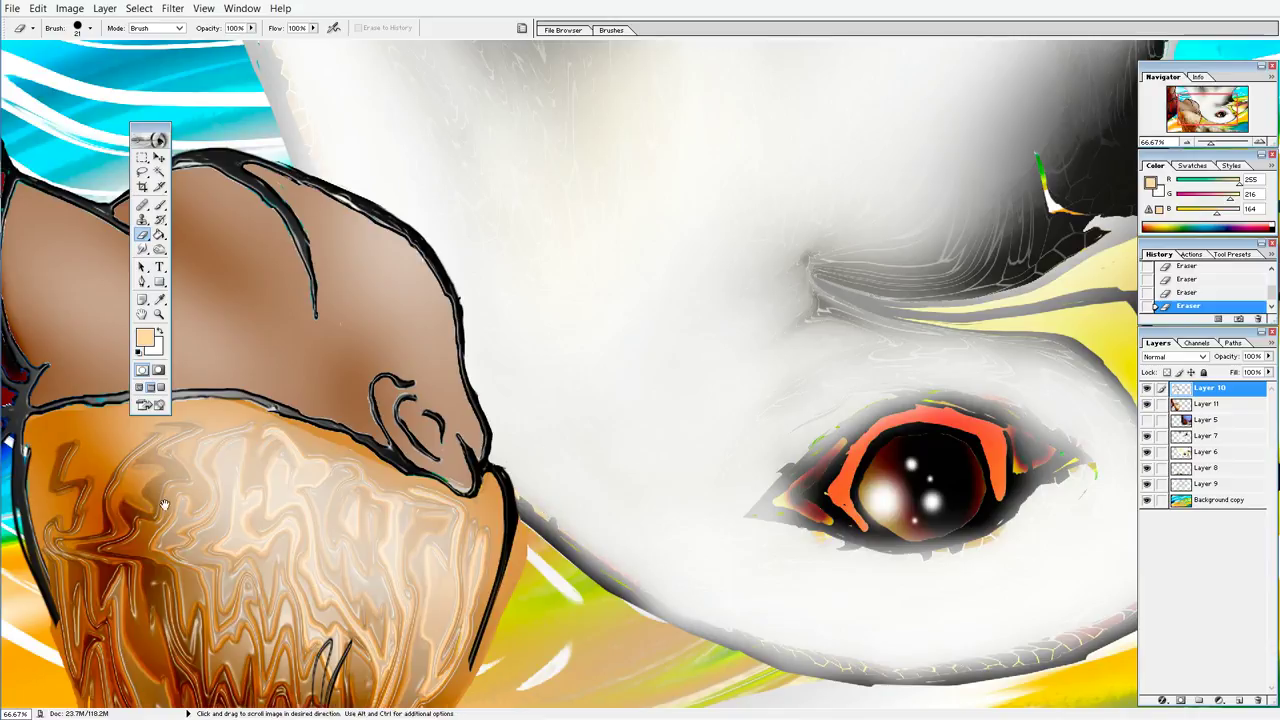
key("ctrl+plus")
left_click_drag(633, 446, 563, 603)
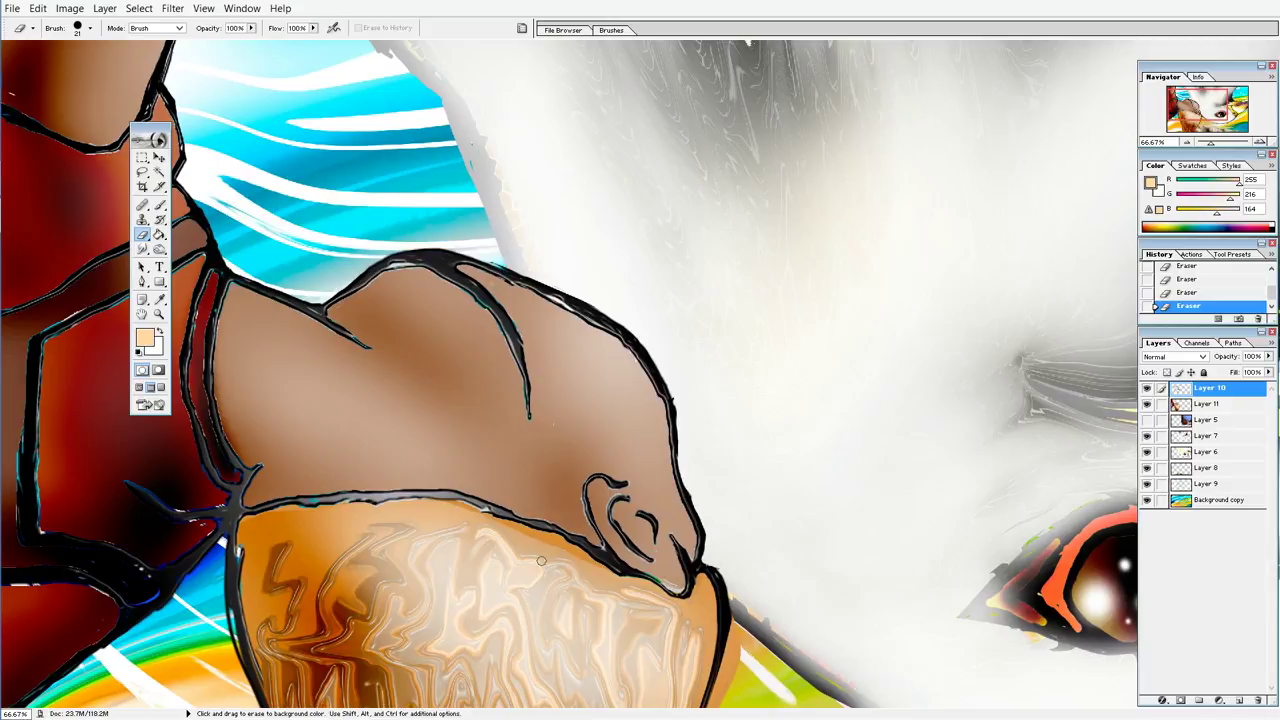
Step: Darken the left outline and orange hair on Layer 11, then undo those darkening strokes
left_click(1183, 410)
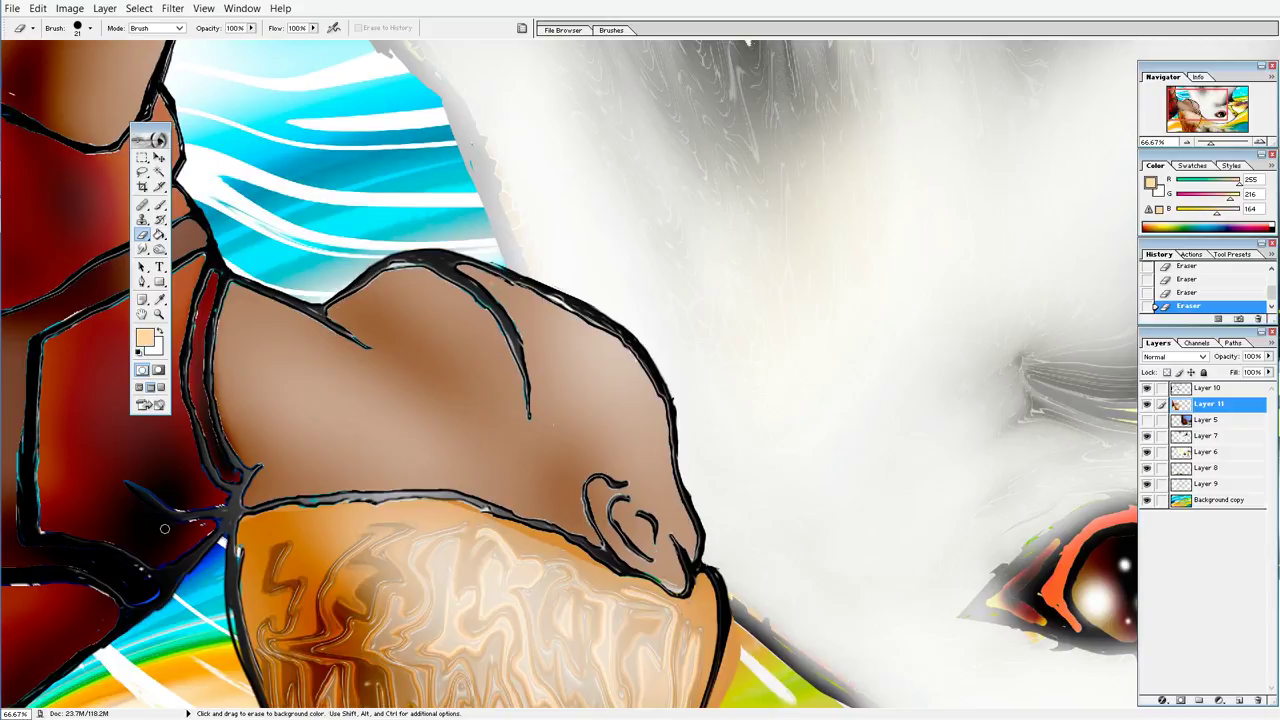
left_click(158, 249)
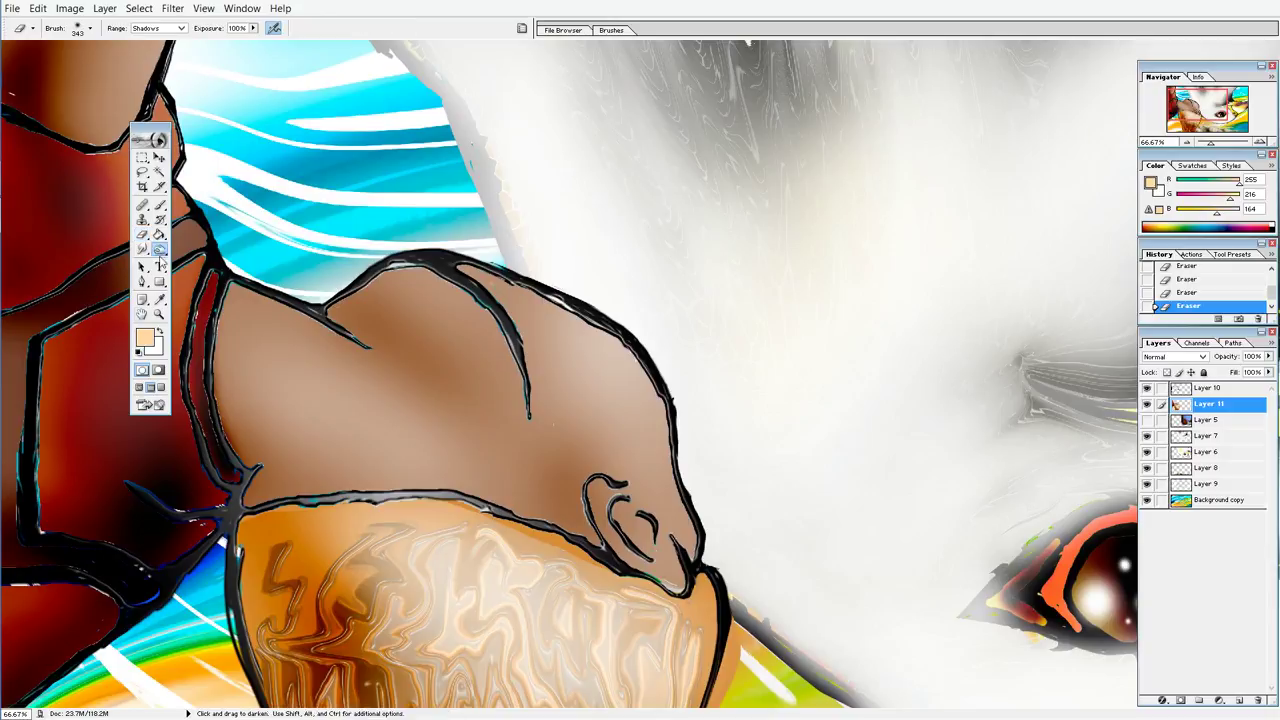
mouse_move(210, 555)
left_mouse_down()
mouse_move(185, 535)
mouse_move(192, 555)
left_mouse_up()
left_click_drag(155, 640, 185, 573)
left_click_drag(495, 565, 512, 558)
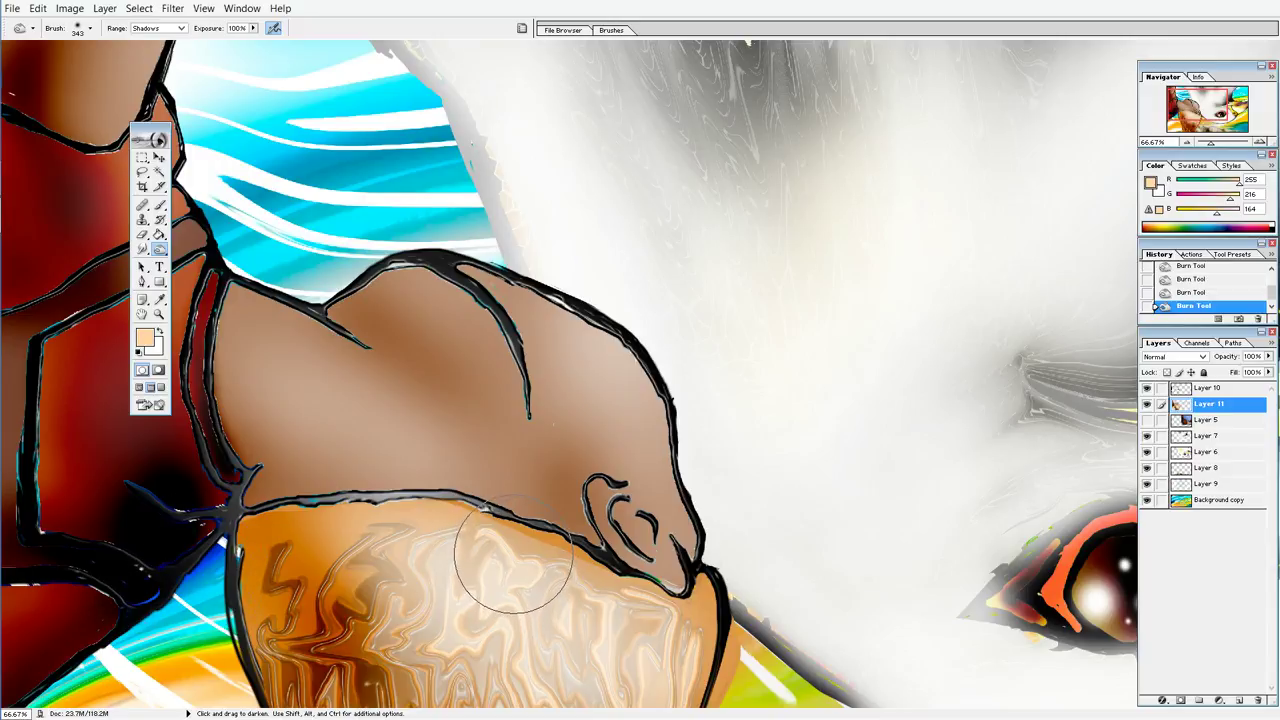
key("ctrl+alt+z")
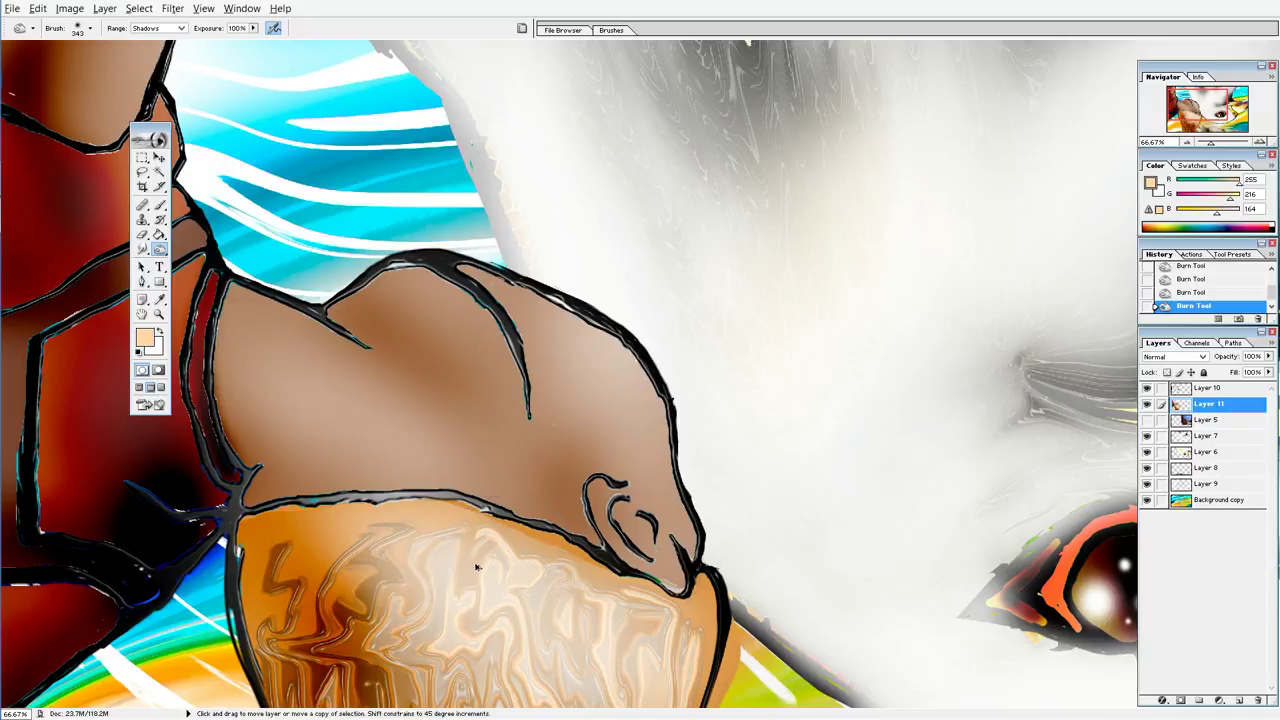
key("ctrl+alt+z")
key("ctrl+alt+z")
key("ctrl+alt+z")
key("ctrl+alt+z")
key("ctrl+alt+z")
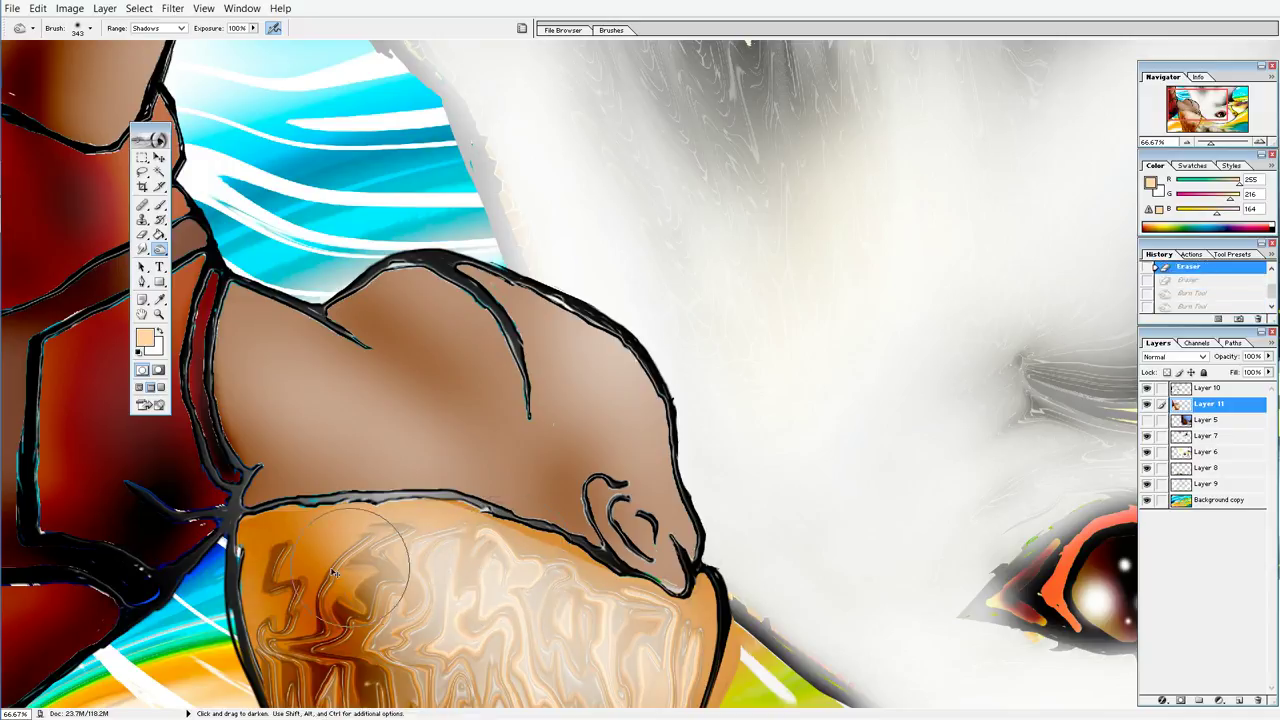
Step: Sample the dark red from the image and brush a touch-up stroke on the Background copy layer
left_click(159, 299)
left_click(213, 495)
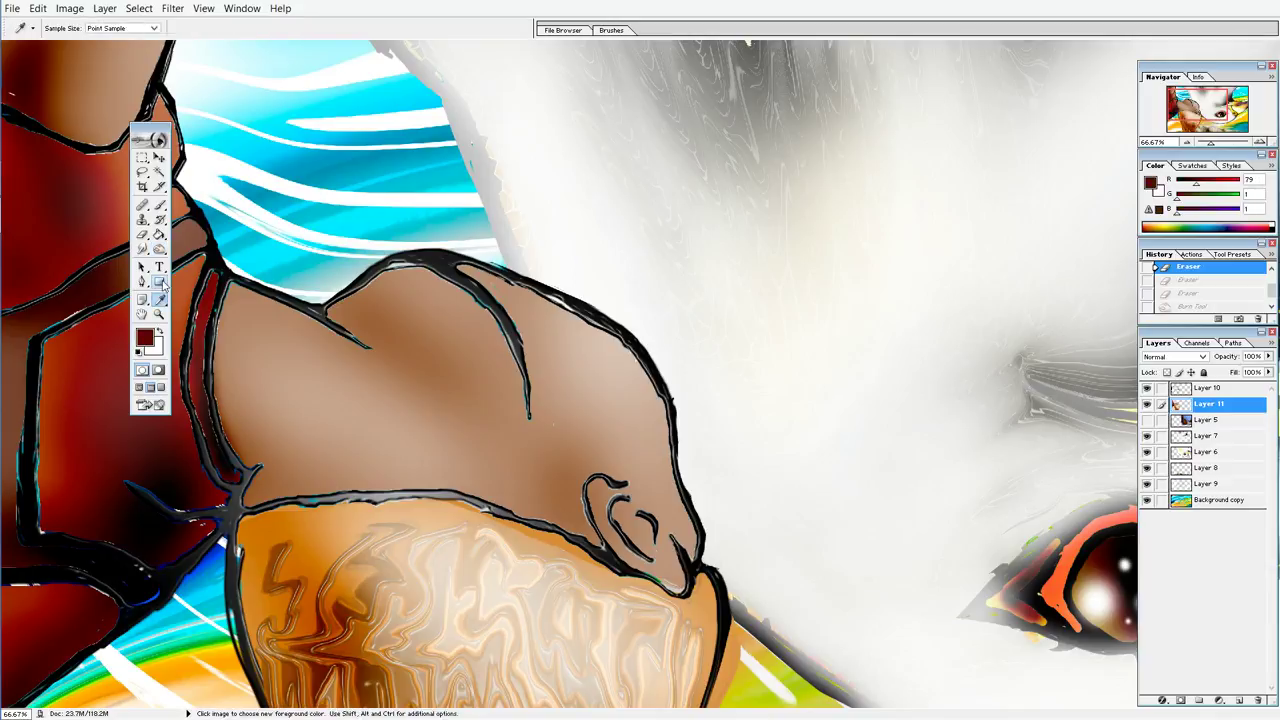
left_click(159, 205)
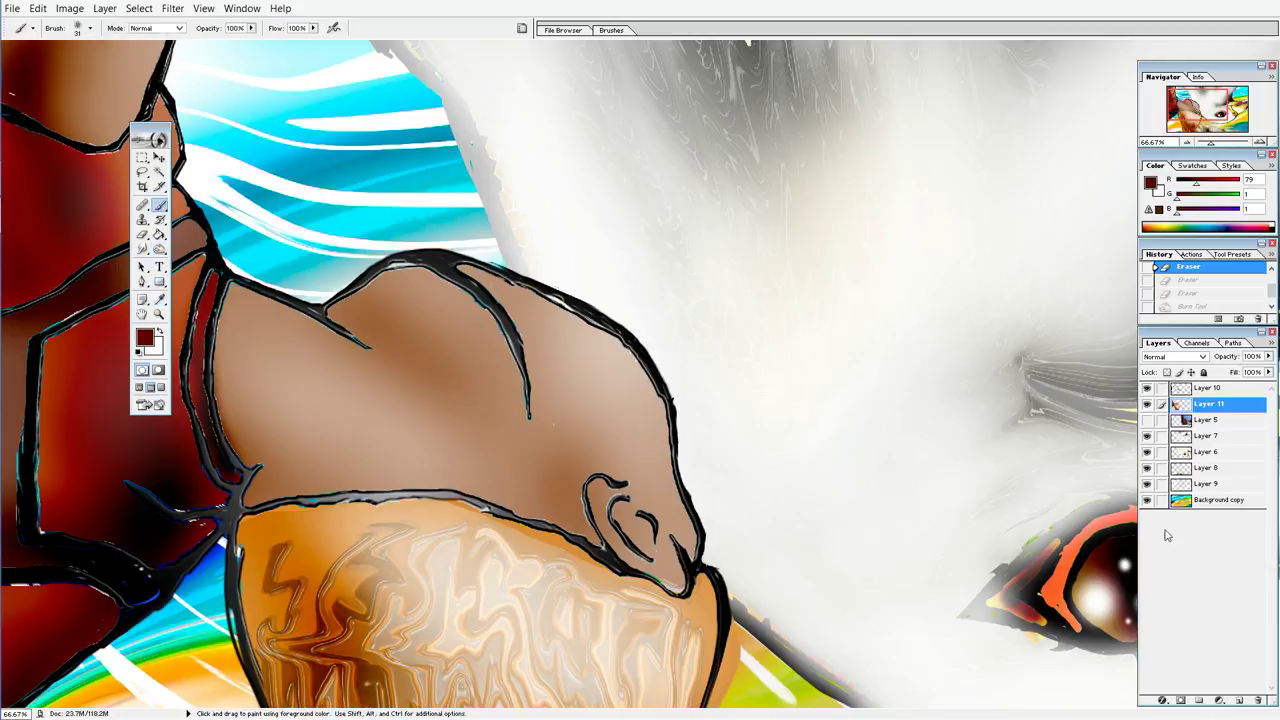
left_click(1200, 500)
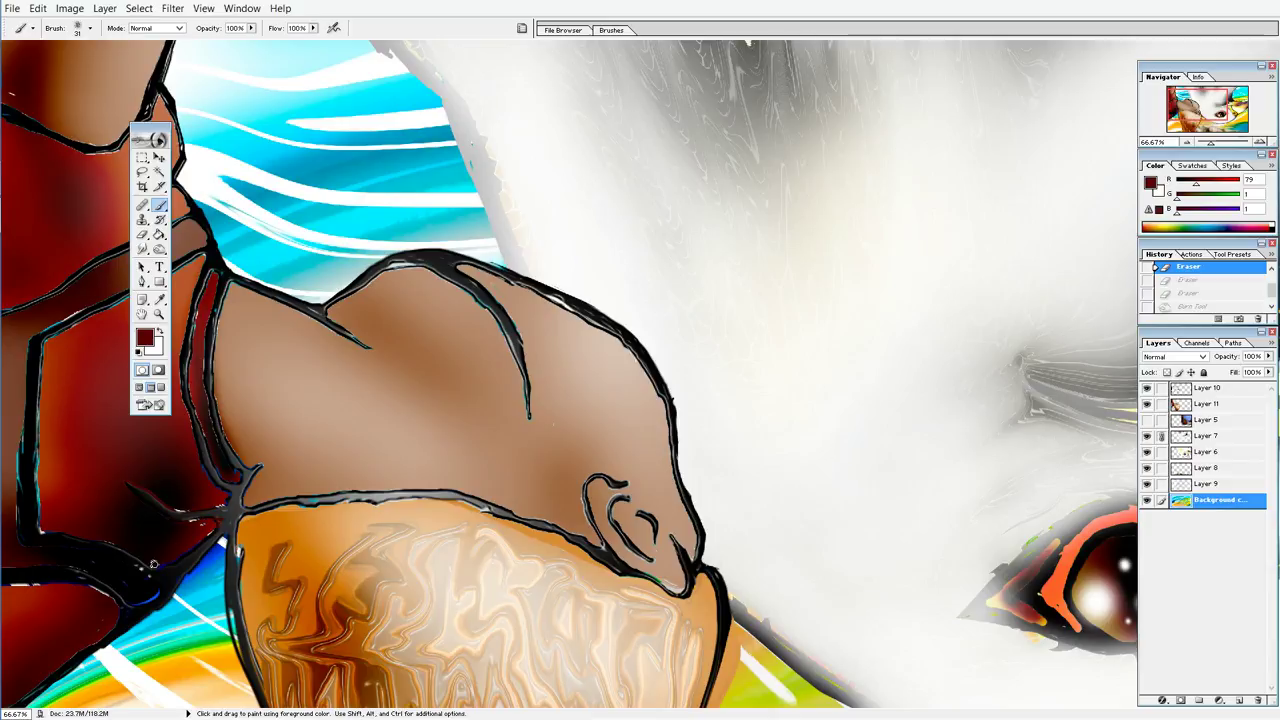
left_click_drag(162, 568, 220, 523)
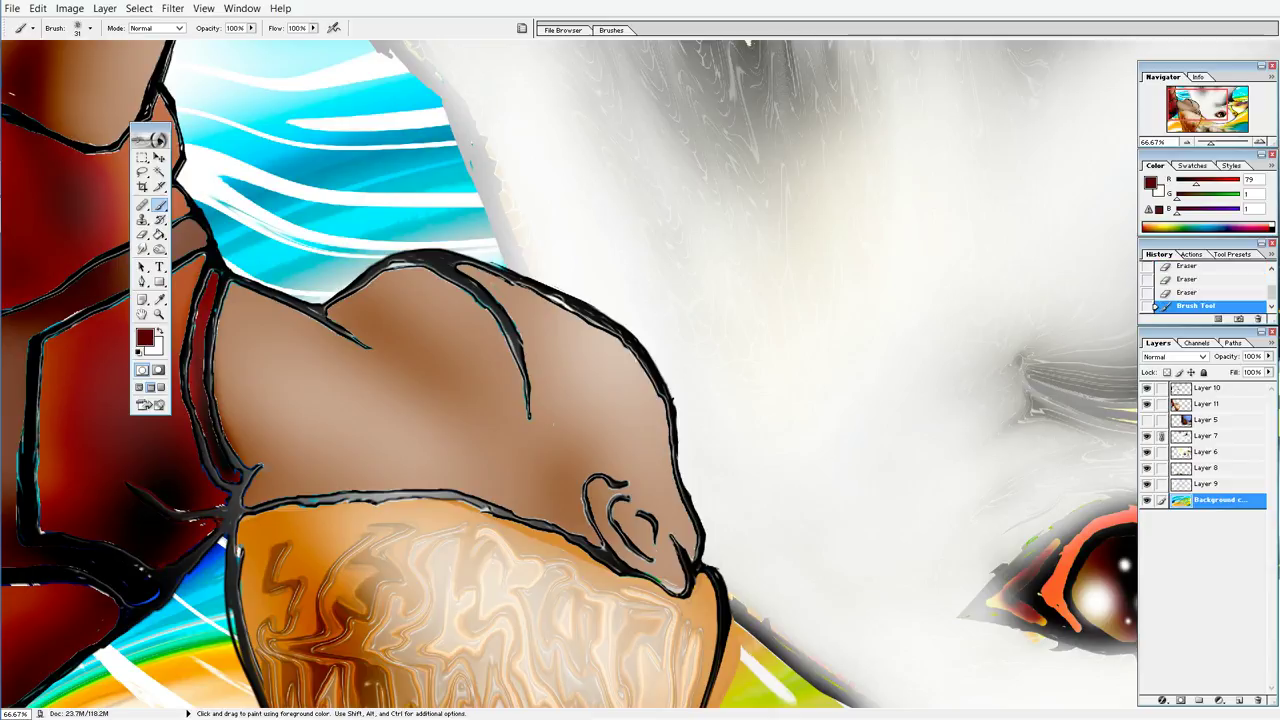
Step: Check the file info, then save the artwork as eagle rescuers.psd
left_click(13, 9)
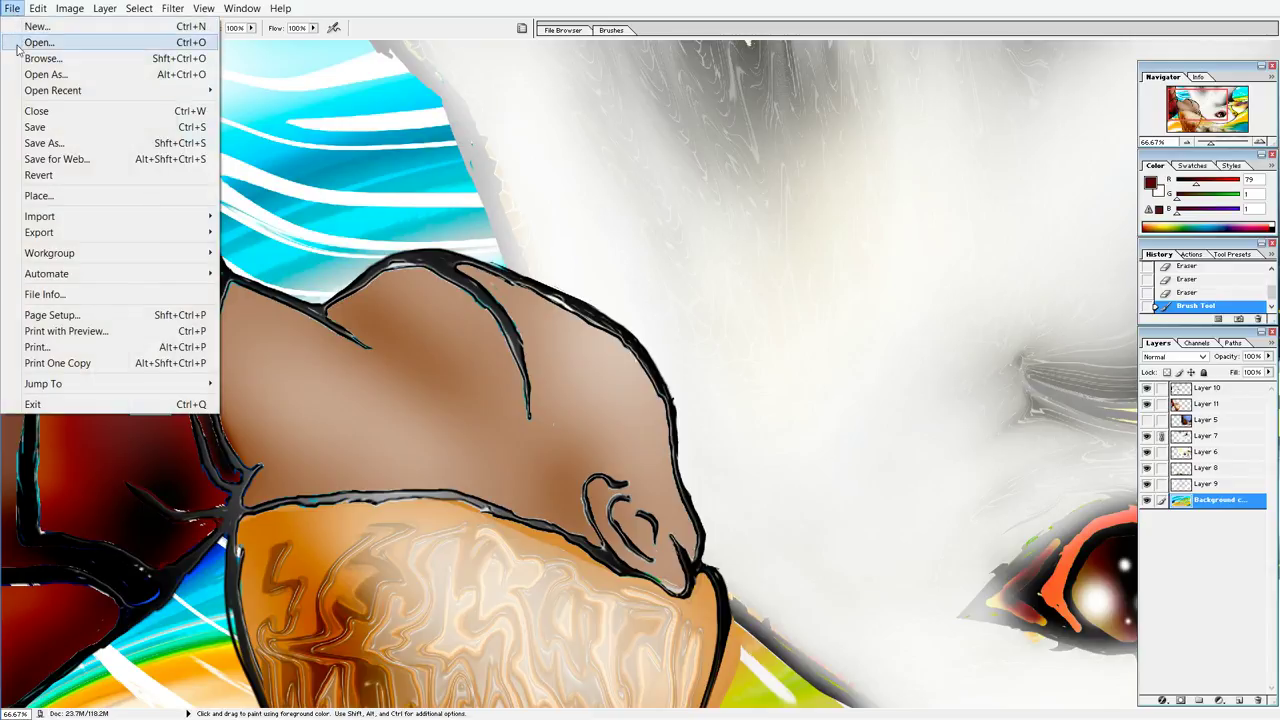
left_click(45, 294)
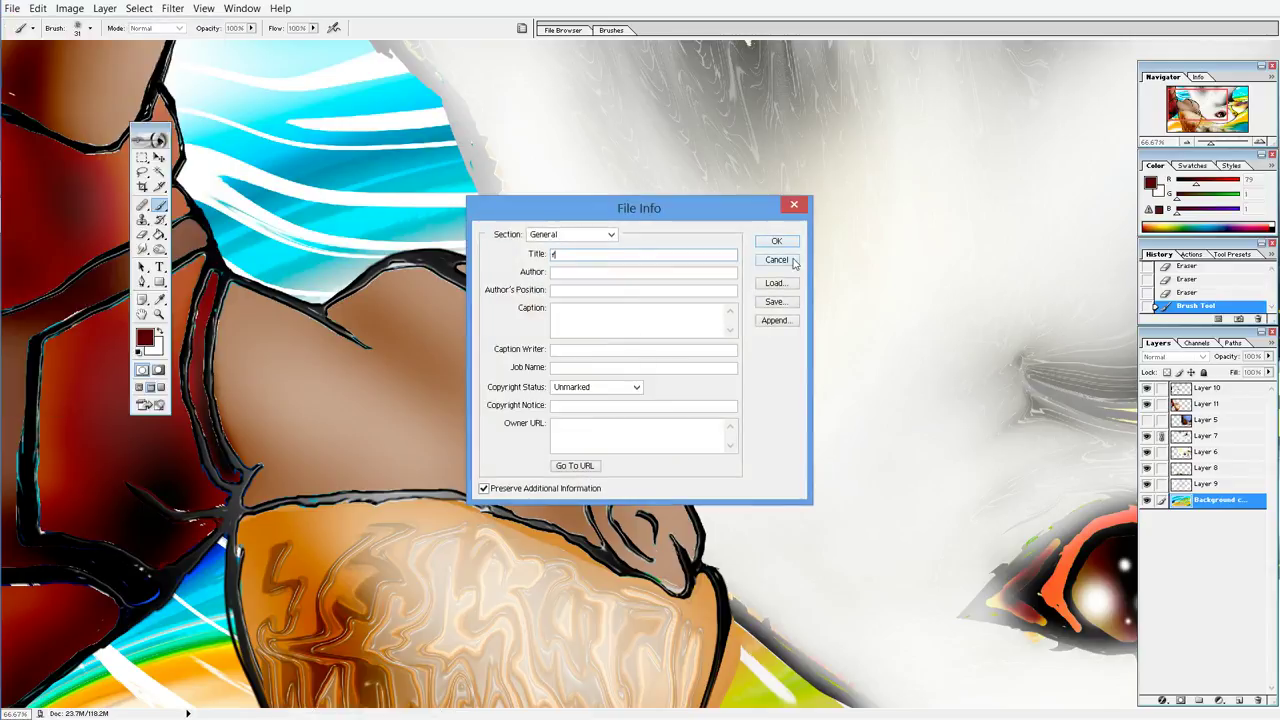
left_click(794, 262)
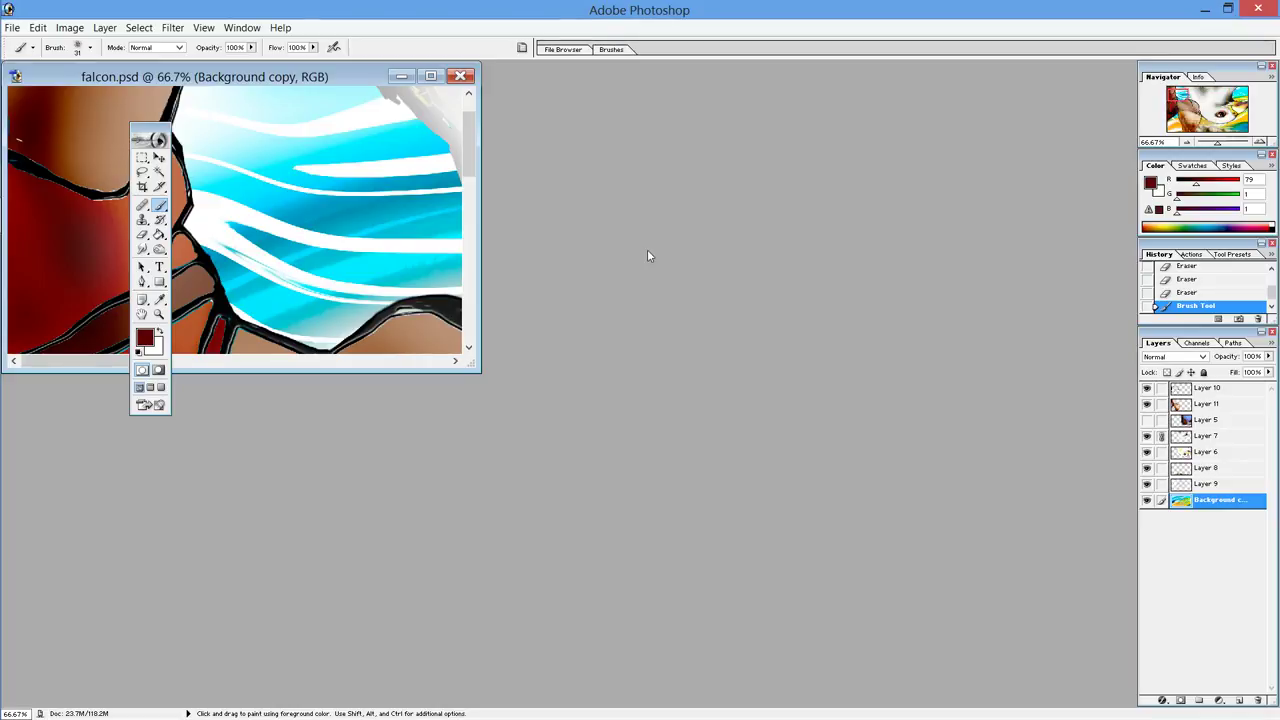
left_click(12, 27)
left_click(44, 162)
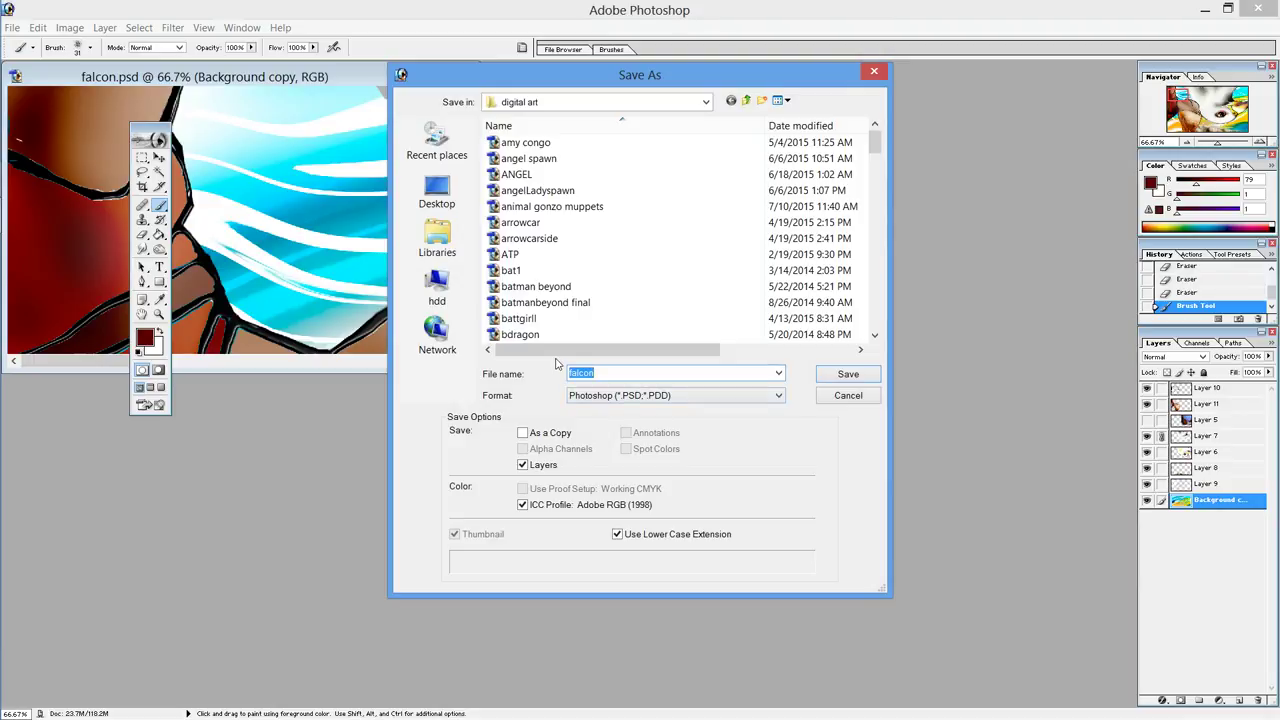
type("ea")
type("scuers")
left_click(848, 374)
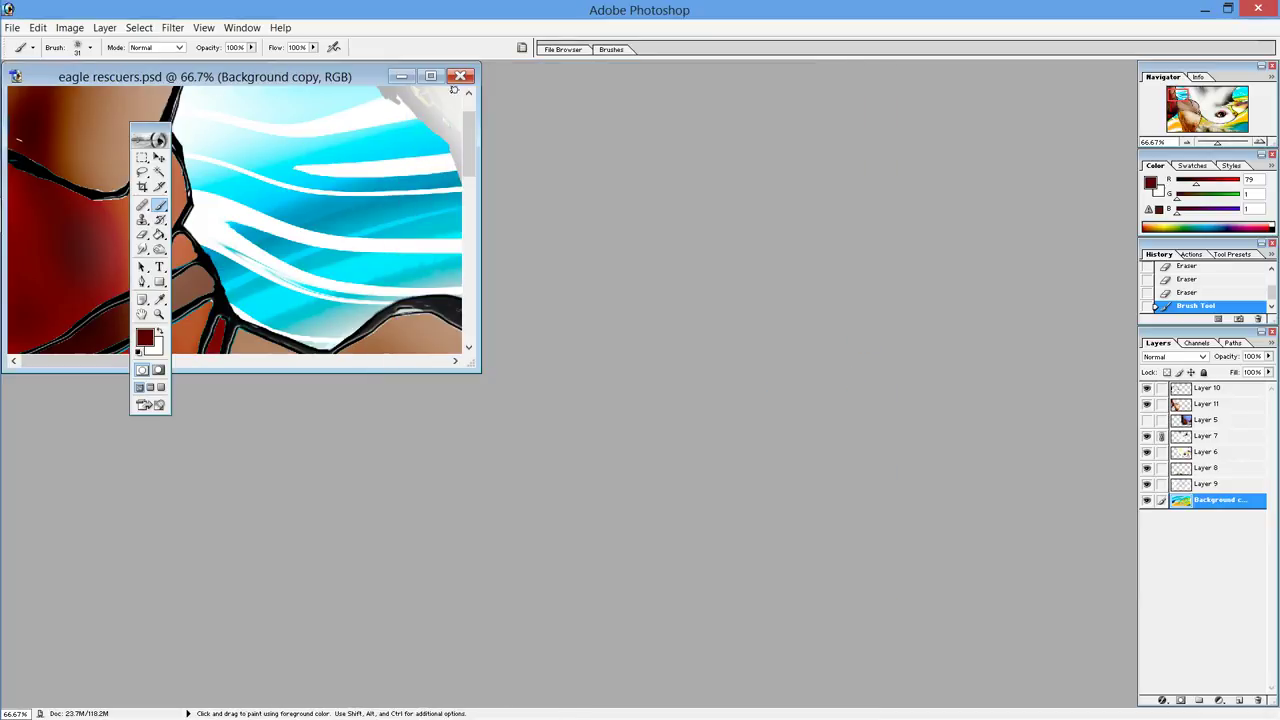
Step: Save a JPEG copy, eagle rescuers copy.jpg, to the Desktop with default JPEG options
left_click(12, 27)
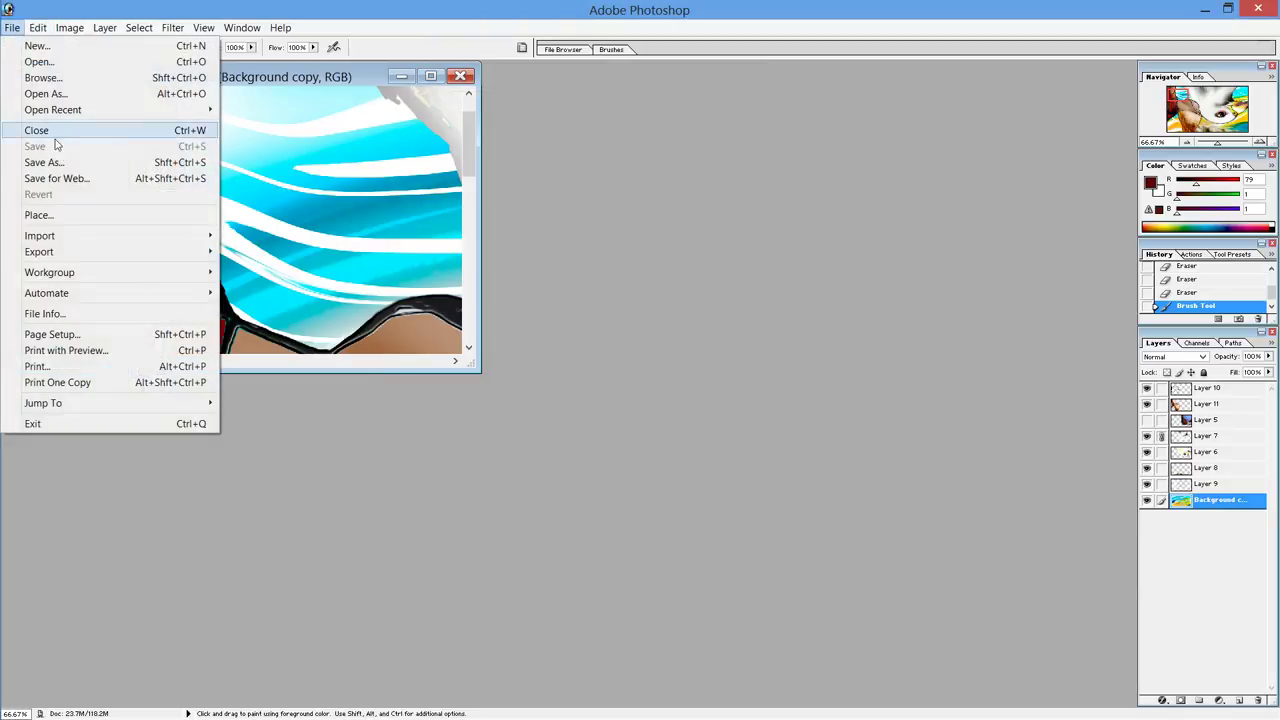
left_click(60, 162)
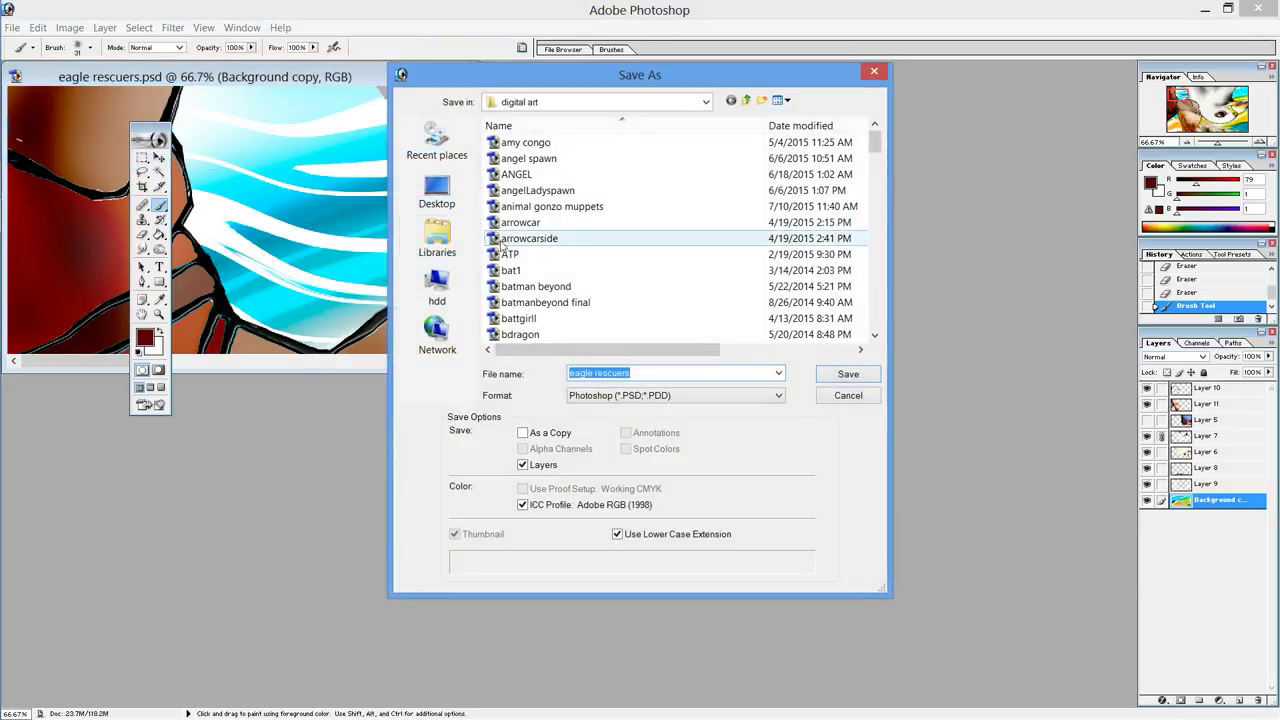
left_click(437, 190)
left_click(612, 395)
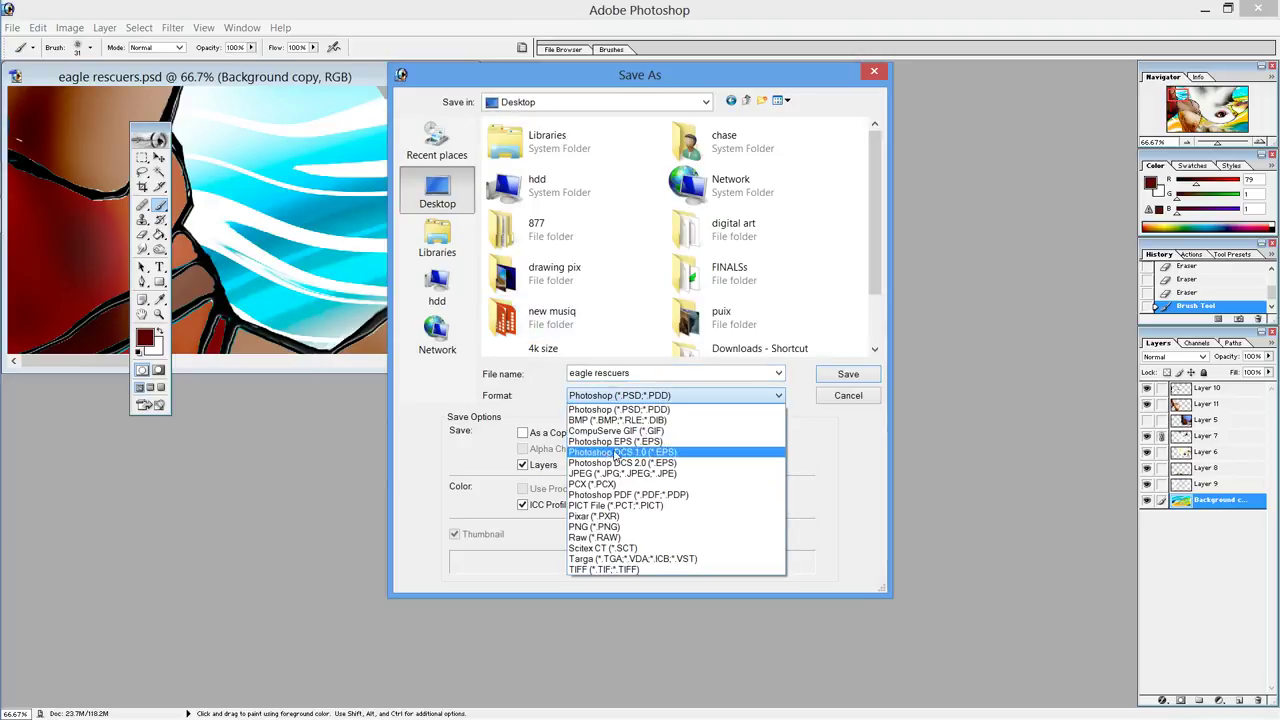
left_click(629, 476)
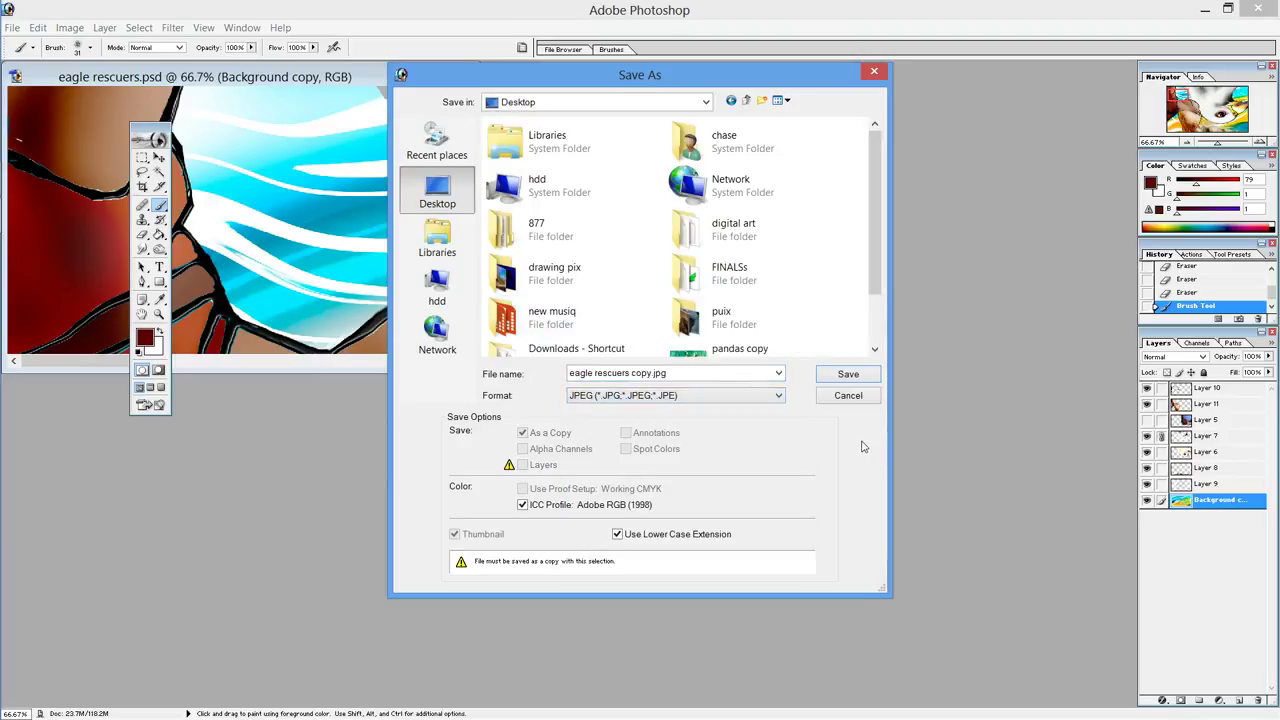
left_click(845, 375)
left_click(584, 203)
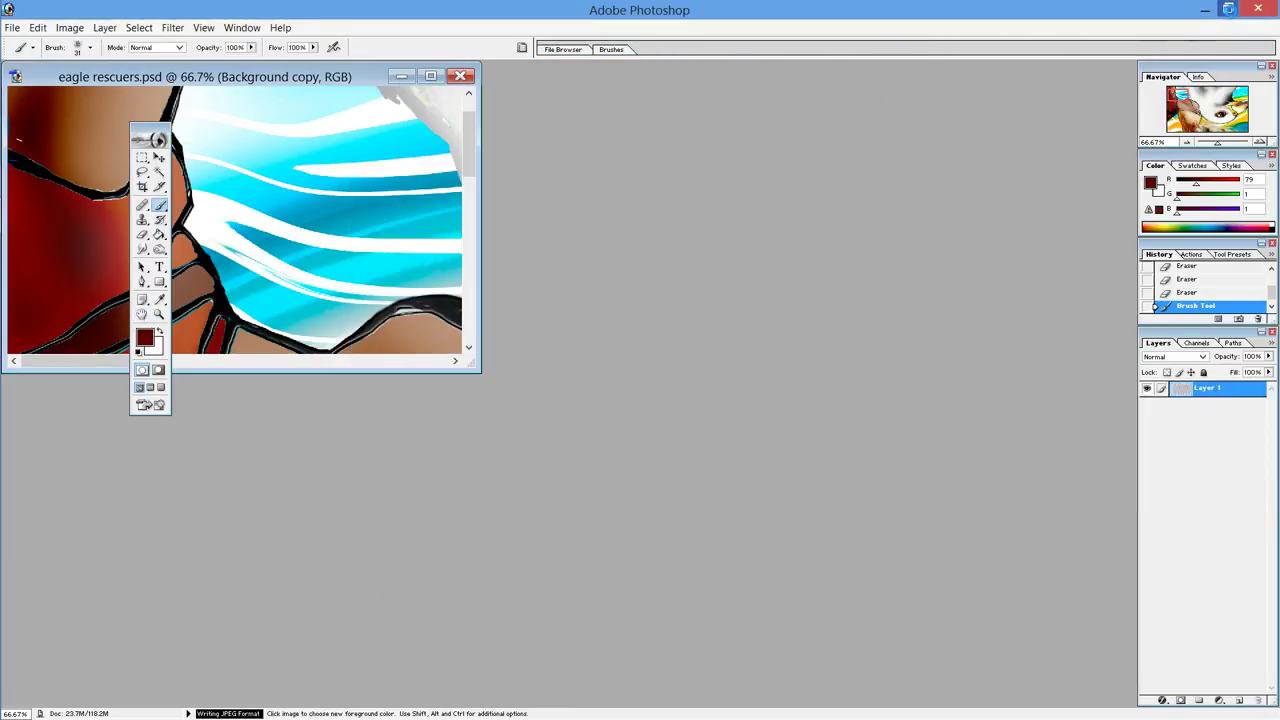
left_click(1228, 9)
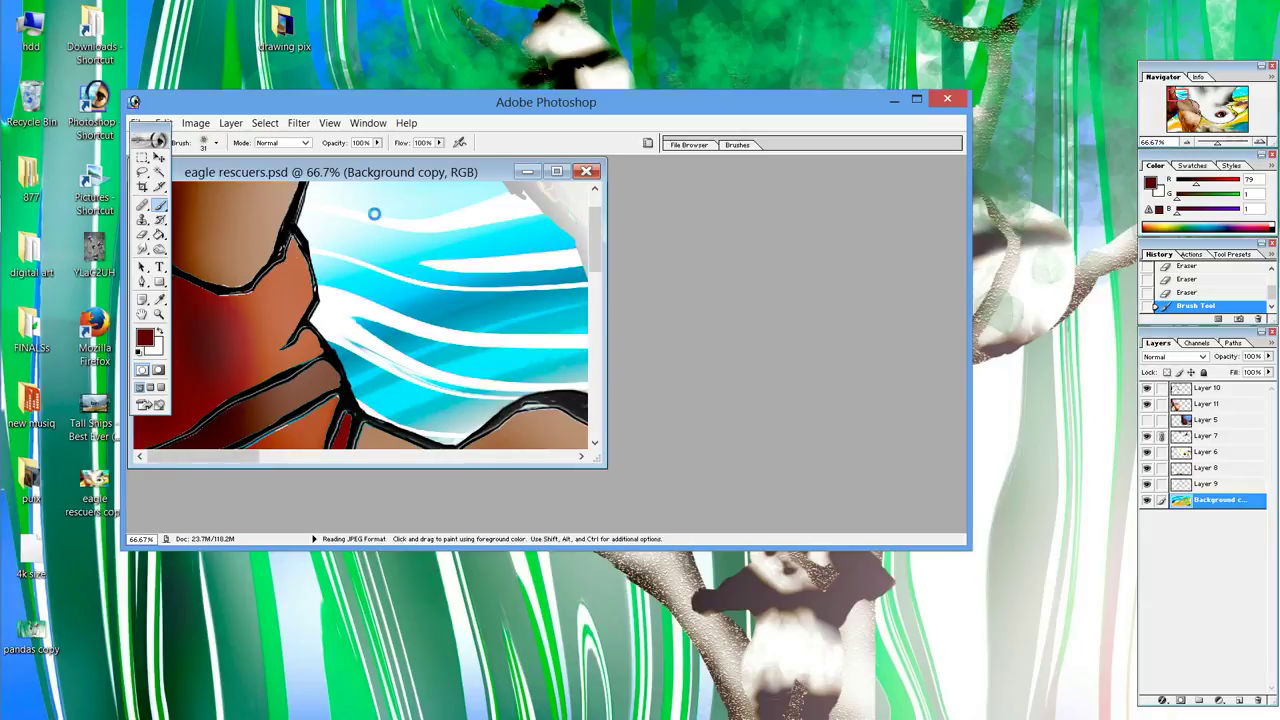
Step: Browse the Image and Edit menus for adjustment options on eagle rescuers copy.jpg
left_click(200, 123)
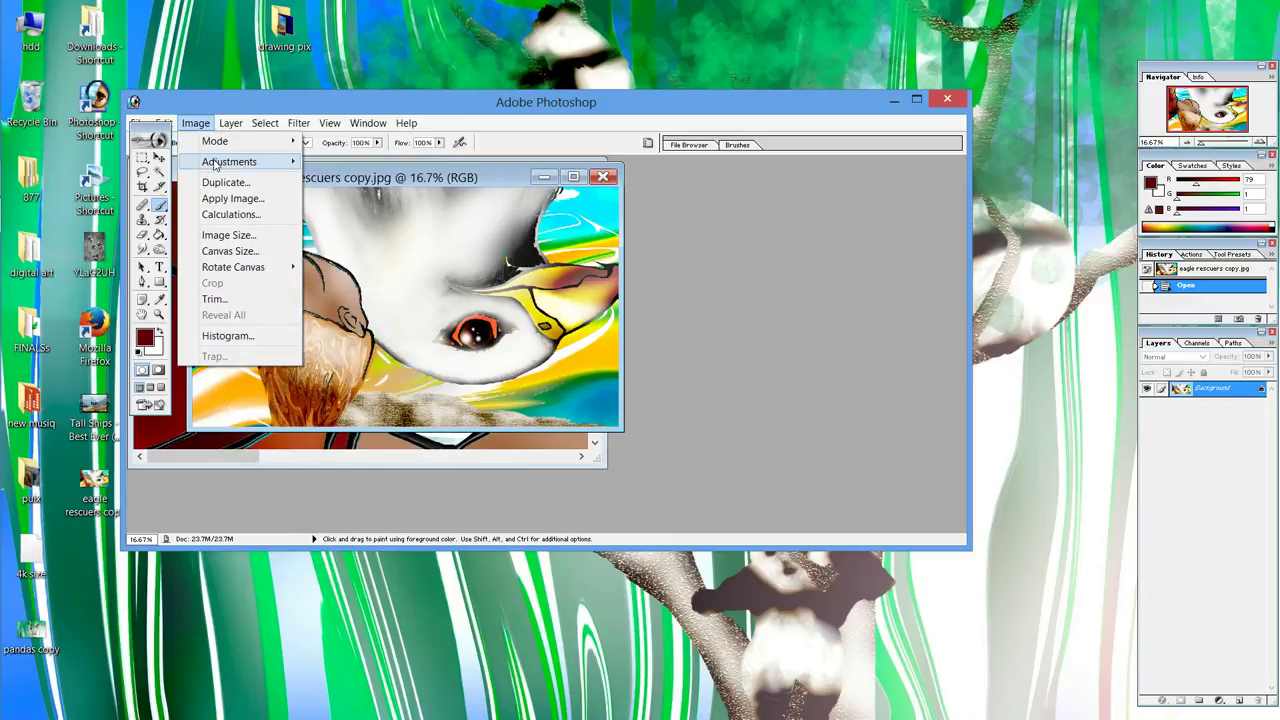
left_click(204, 128)
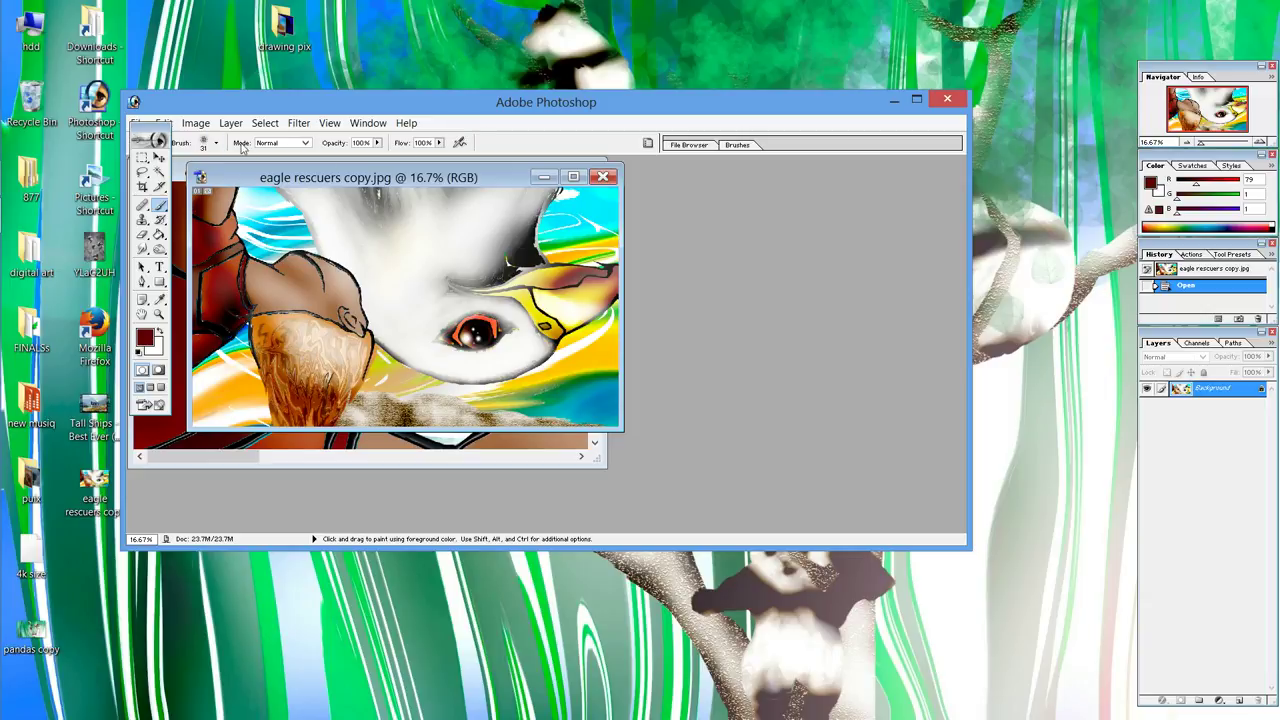
left_click(170, 123)
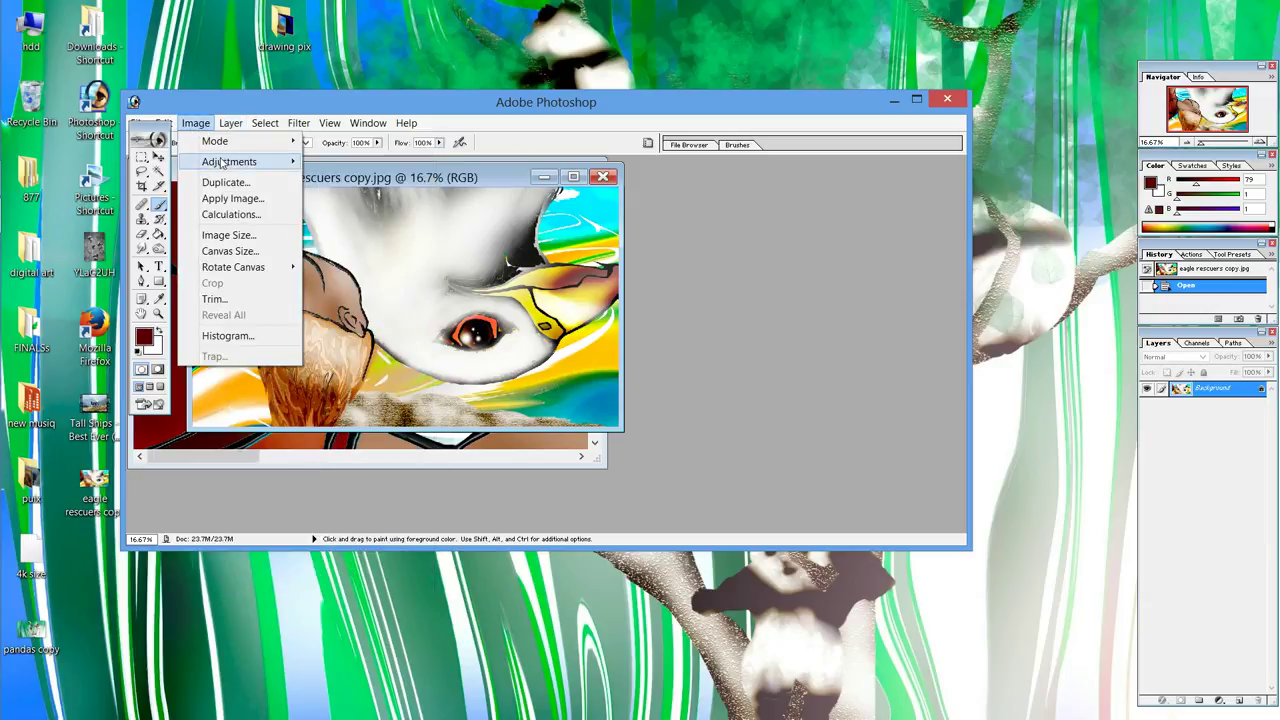
Step: Apply Brightness/Contrast with contrast +23 and brightness -6 to the JPEG copy
mouse_move(229, 162)
left_click(407, 258)
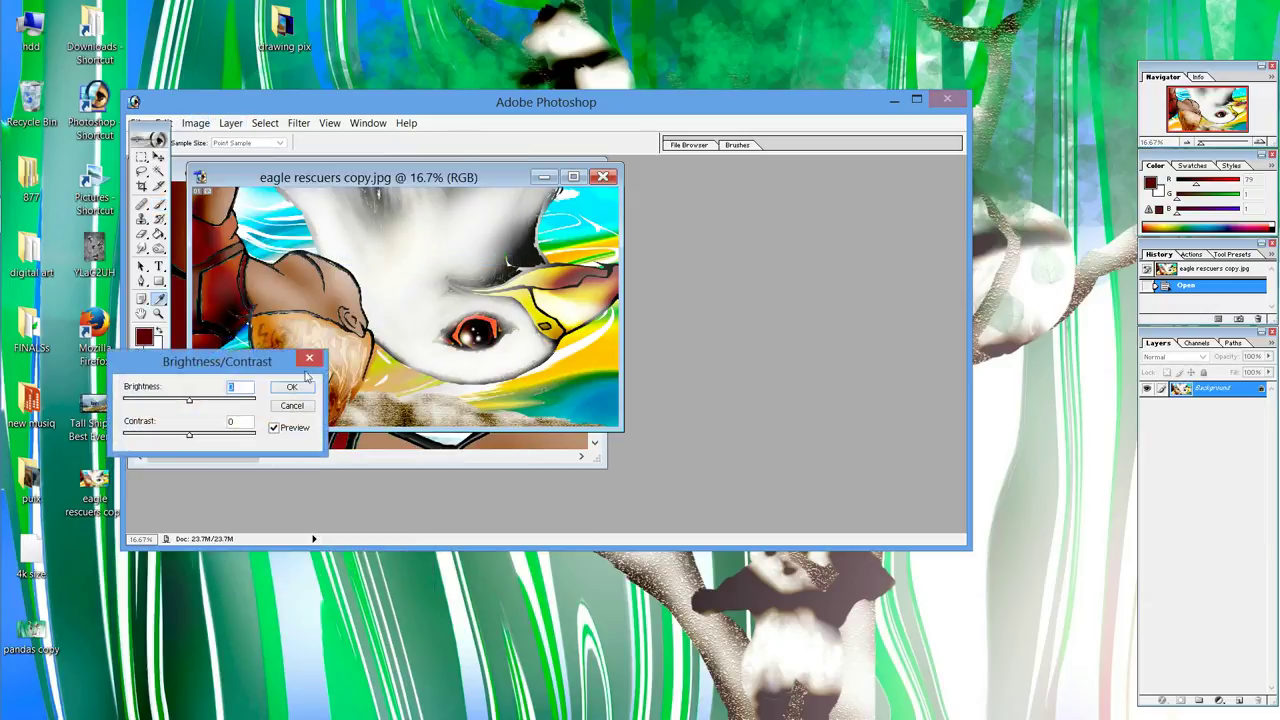
left_click_drag(190, 437, 205, 443)
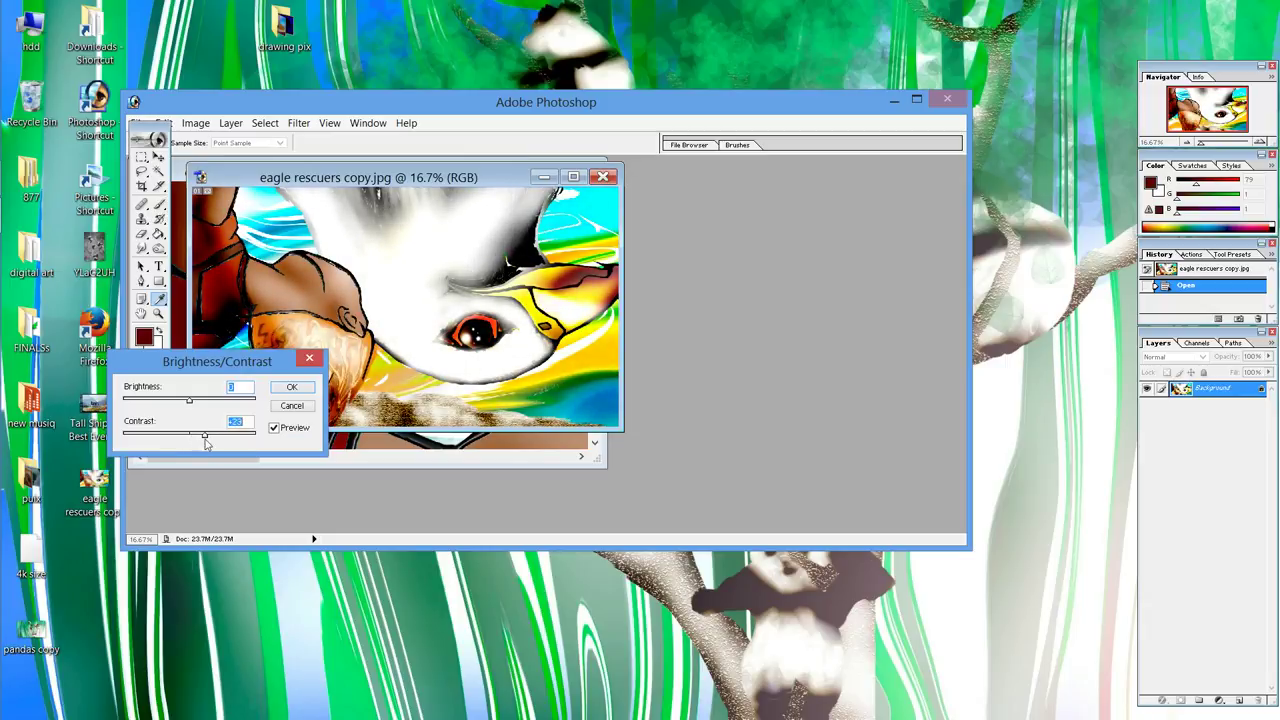
left_click_drag(189, 400, 185, 405)
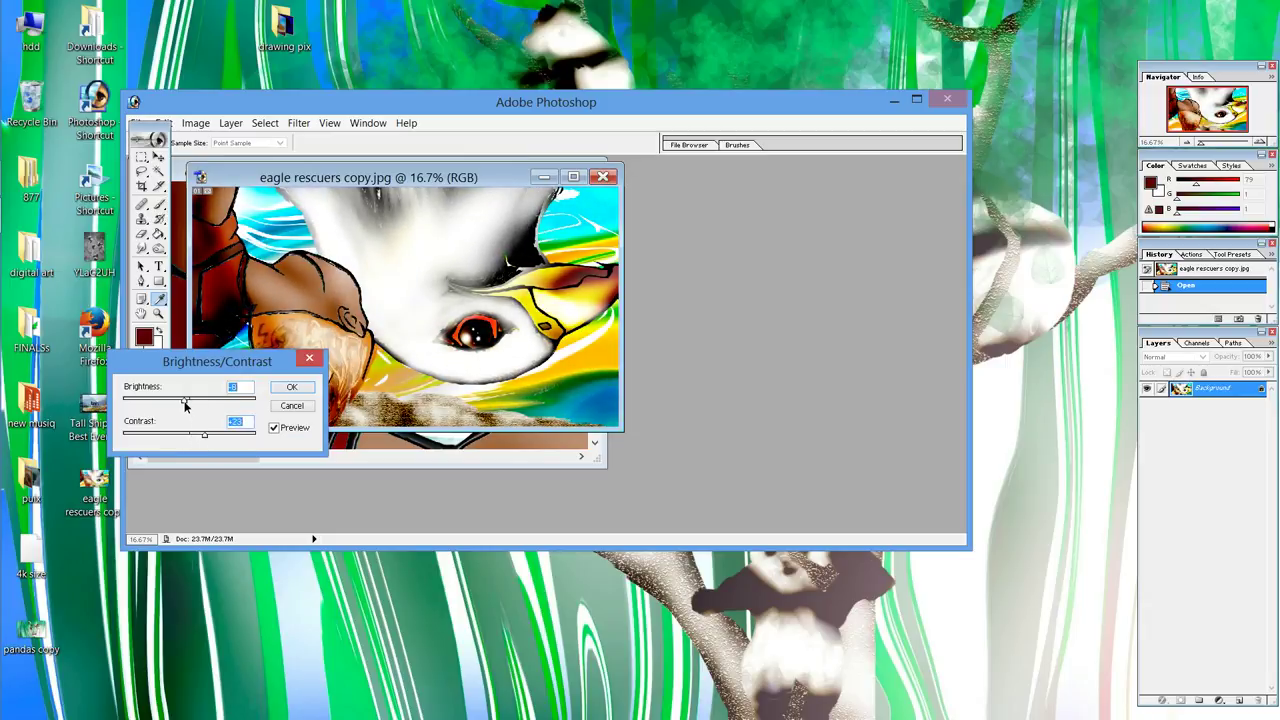
left_click(292, 387)
left_click(299, 123)
mouse_move(324, 310)
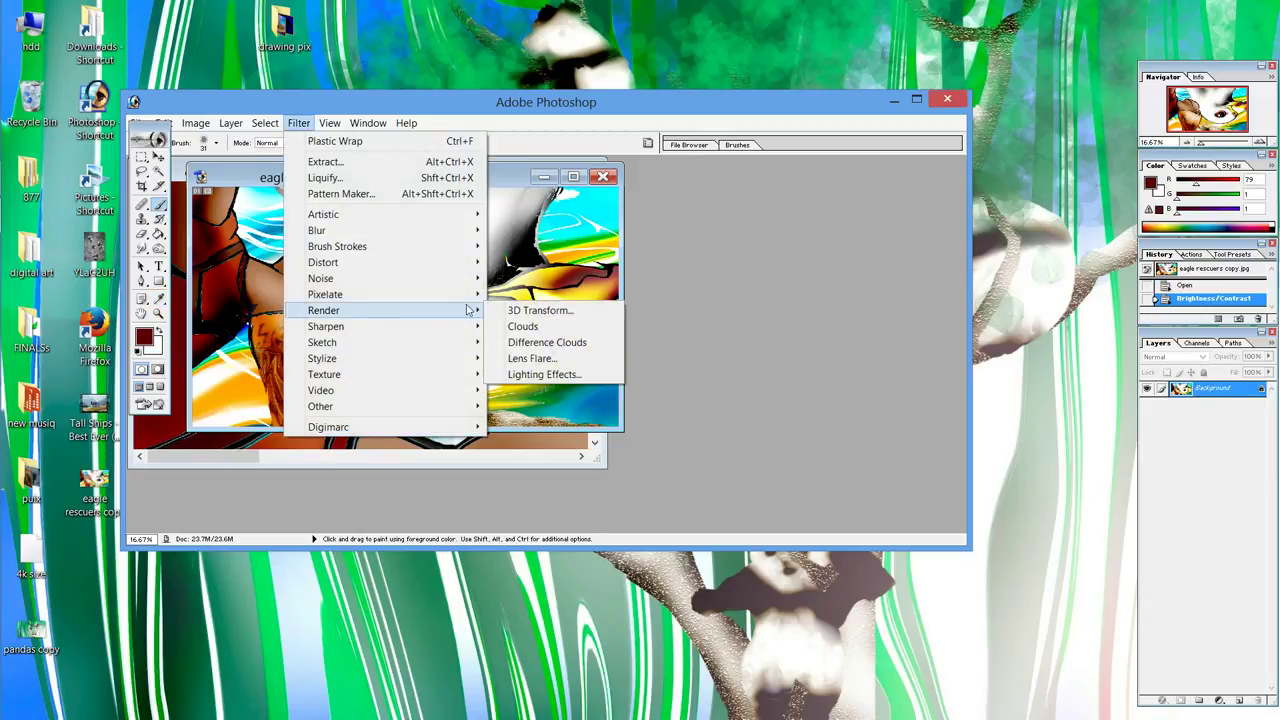
Step: Apply a 138% lens flare near the eagle's eye, then undo it
left_click(515, 354)
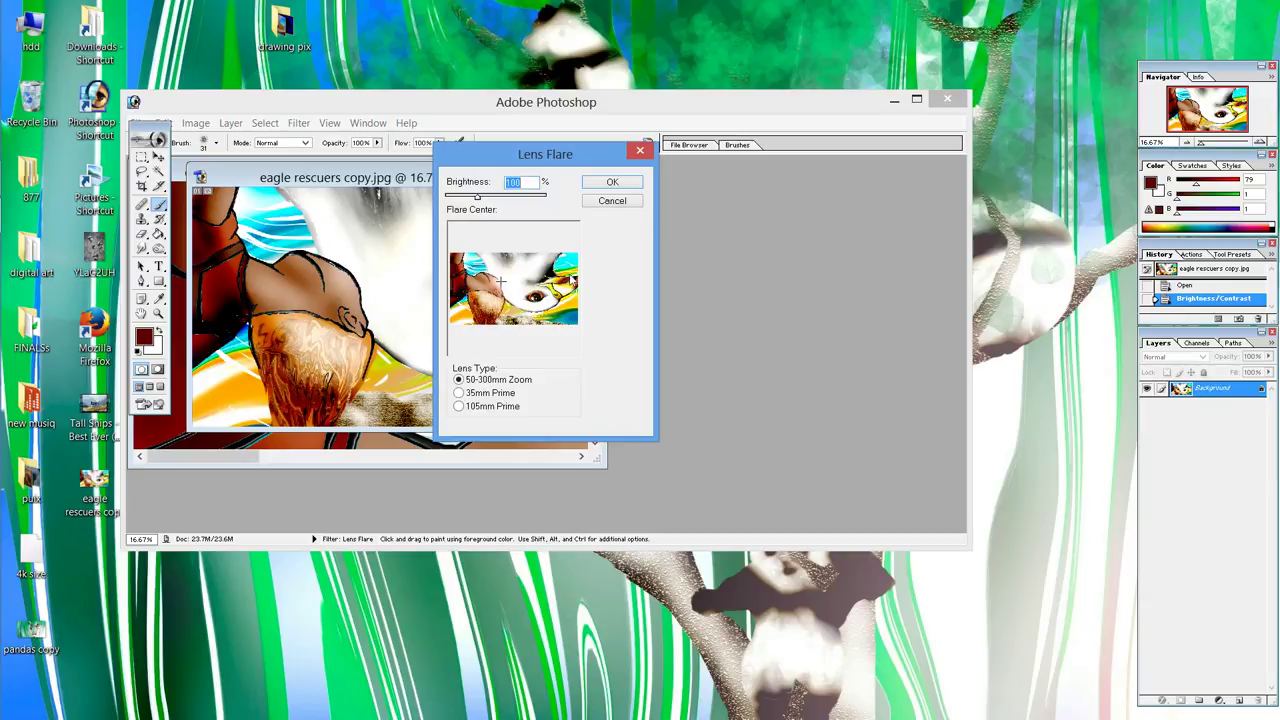
left_click(518, 288)
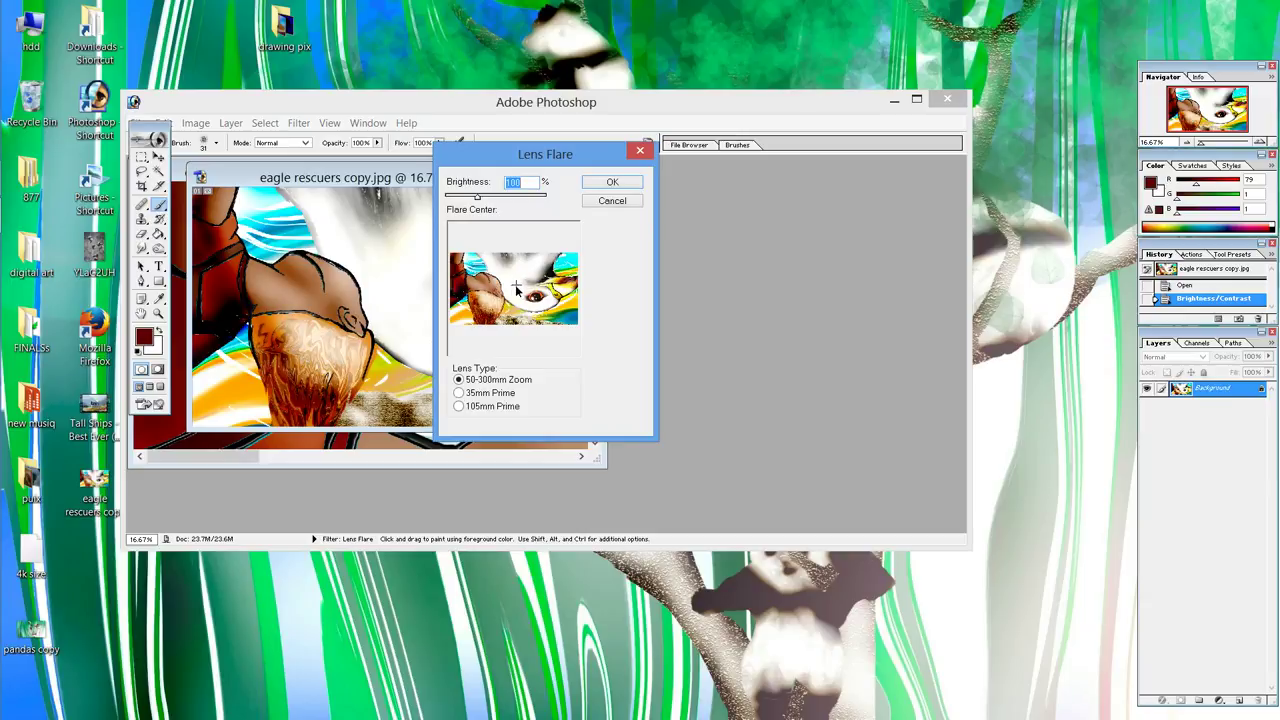
left_click_drag(478, 197, 490, 199)
left_click(610, 186)
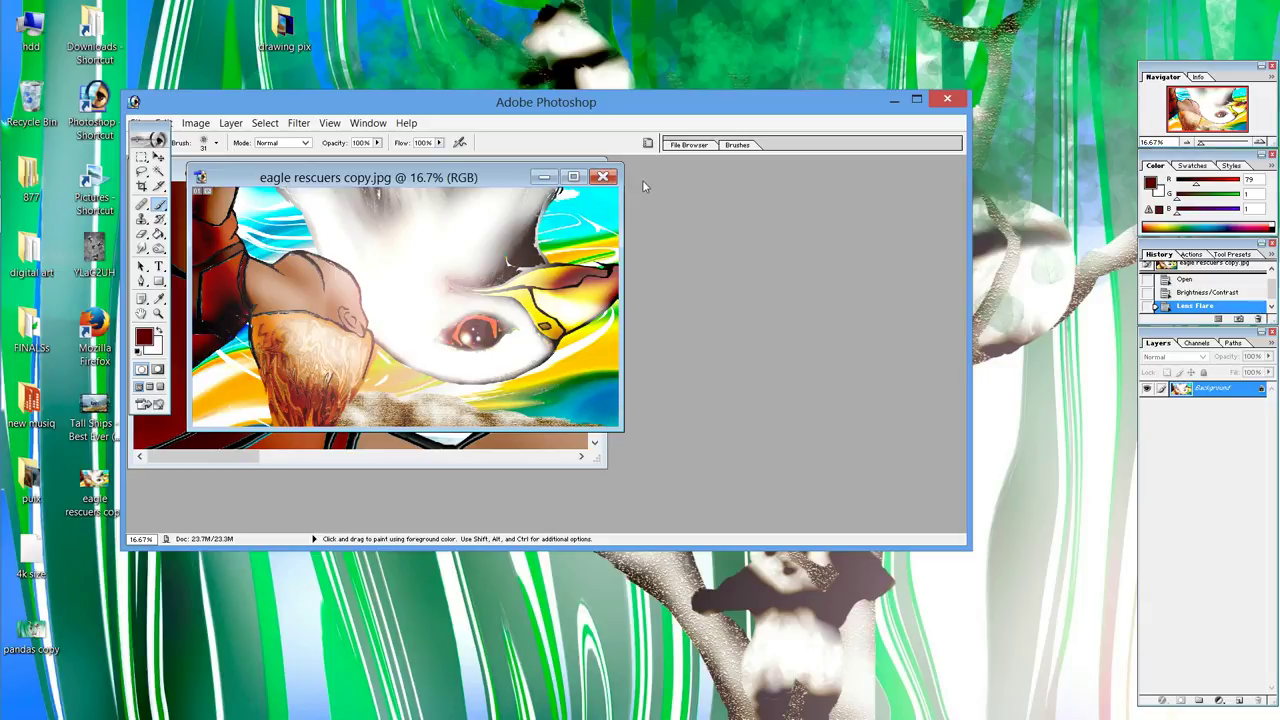
left_click(162, 123)
left_click(185, 142)
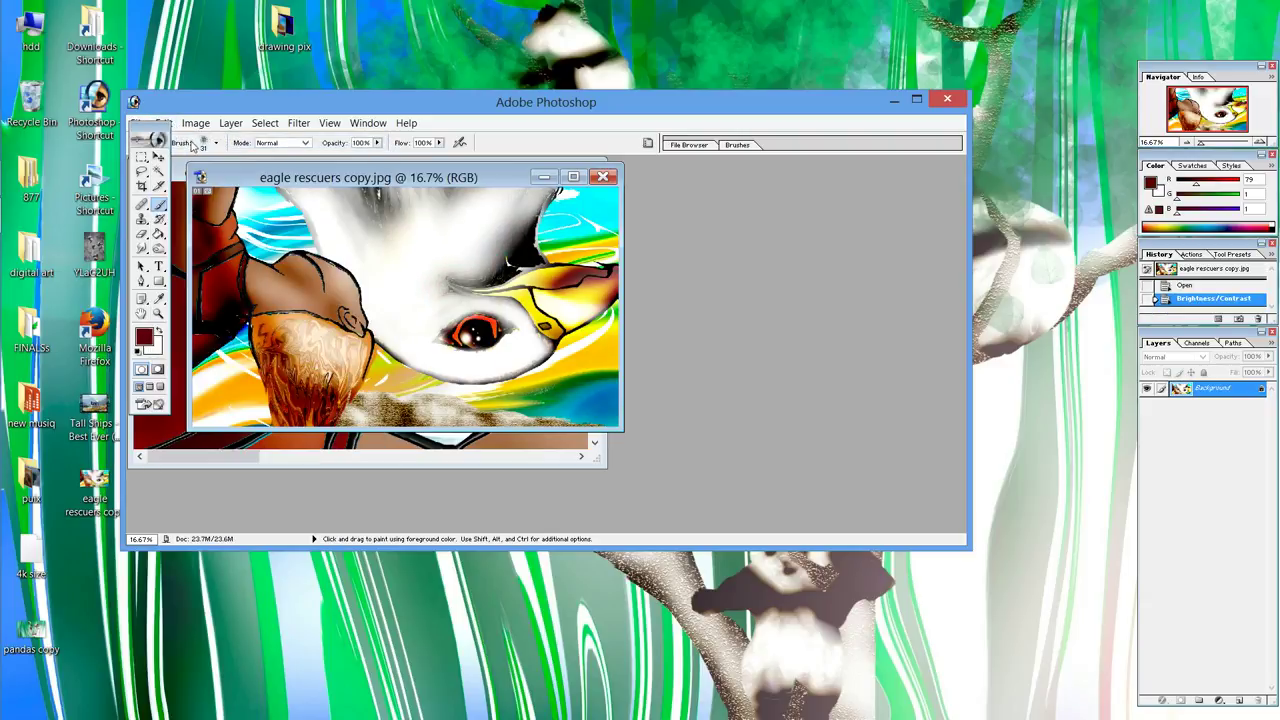
Step: Reapply the lens flare with a 105mm Prime lens, then maximize the document and Photoshop
left_click(302, 128)
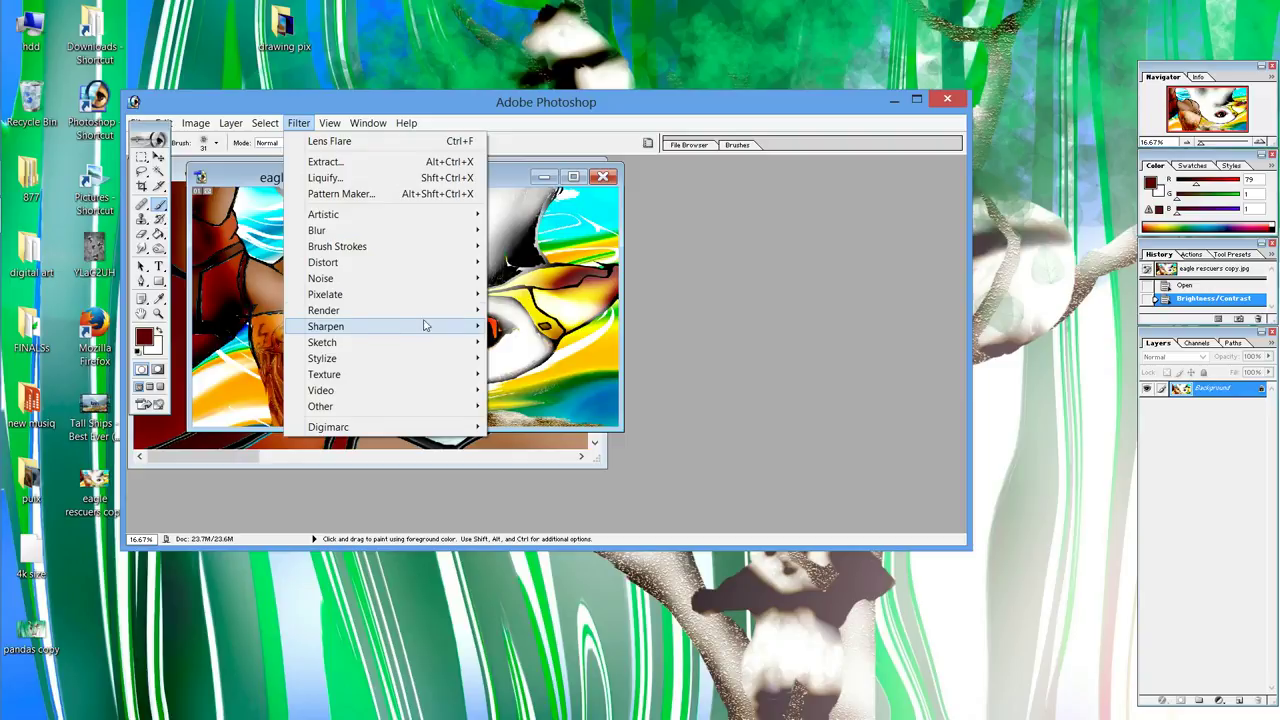
left_click(518, 360)
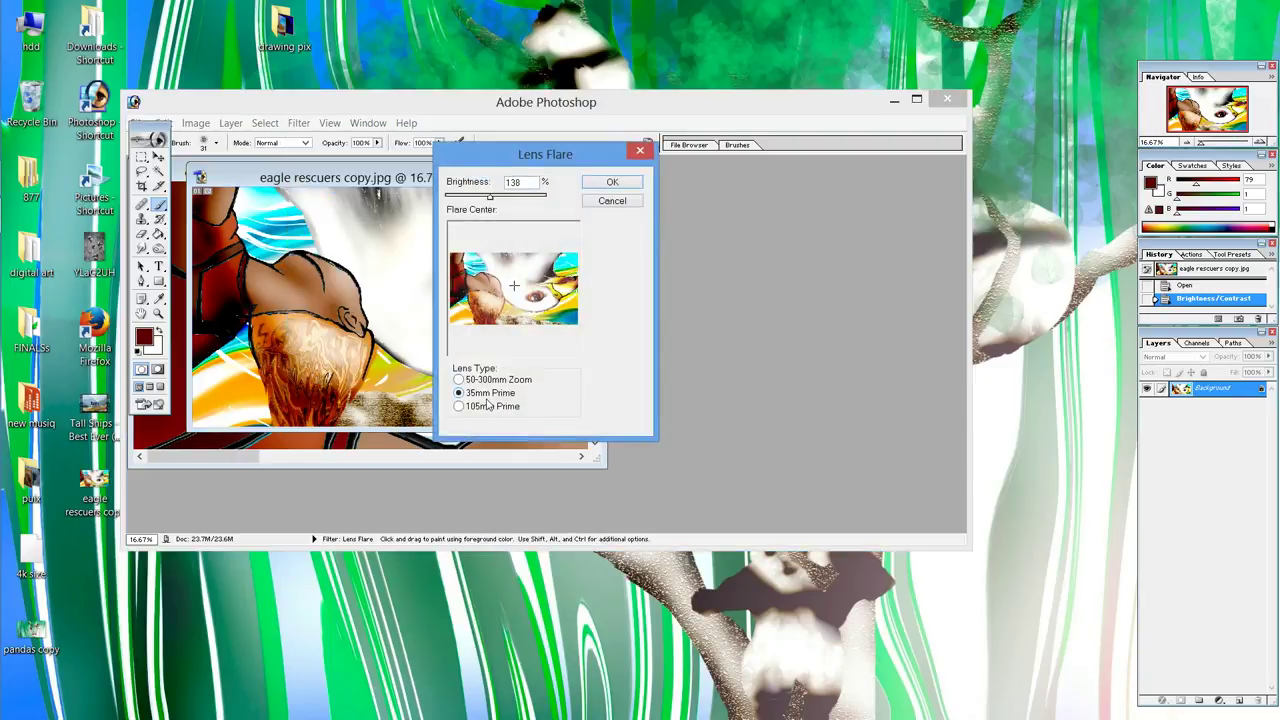
left_click(489, 407)
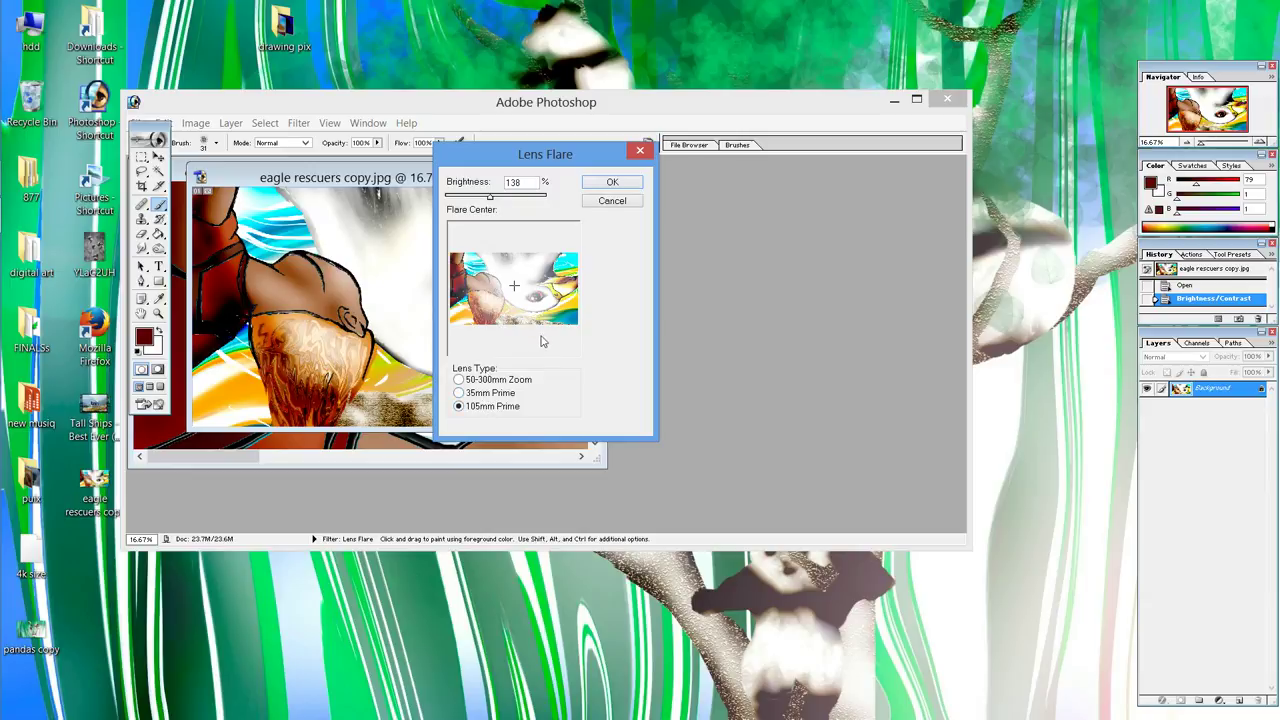
left_click(521, 315)
left_click(516, 313)
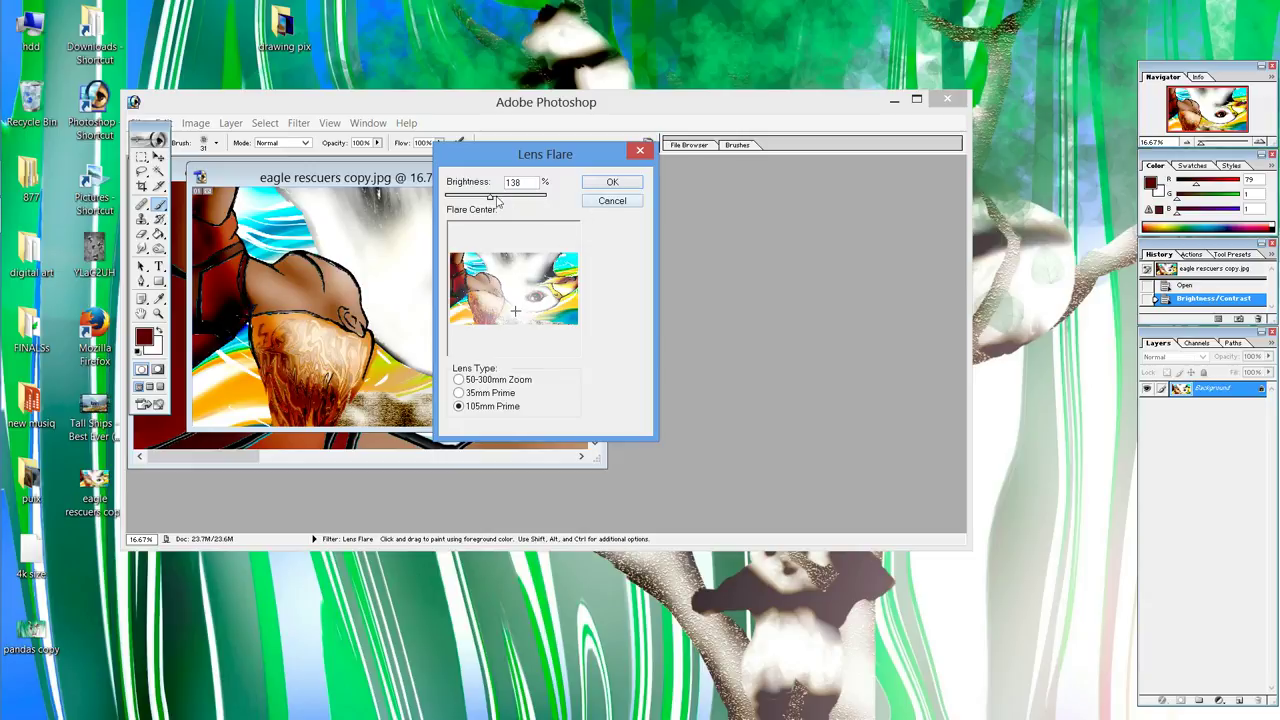
left_click_drag(499, 199, 490, 198)
left_click(605, 186)
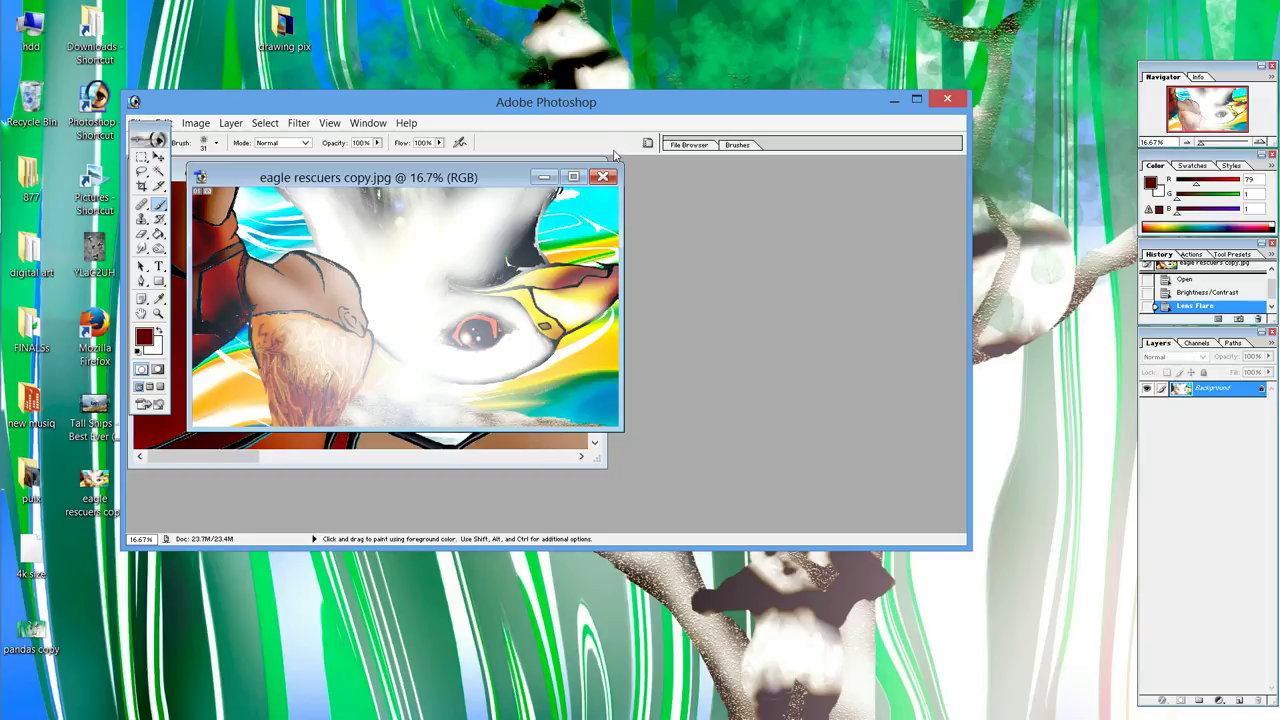
left_click(573, 177)
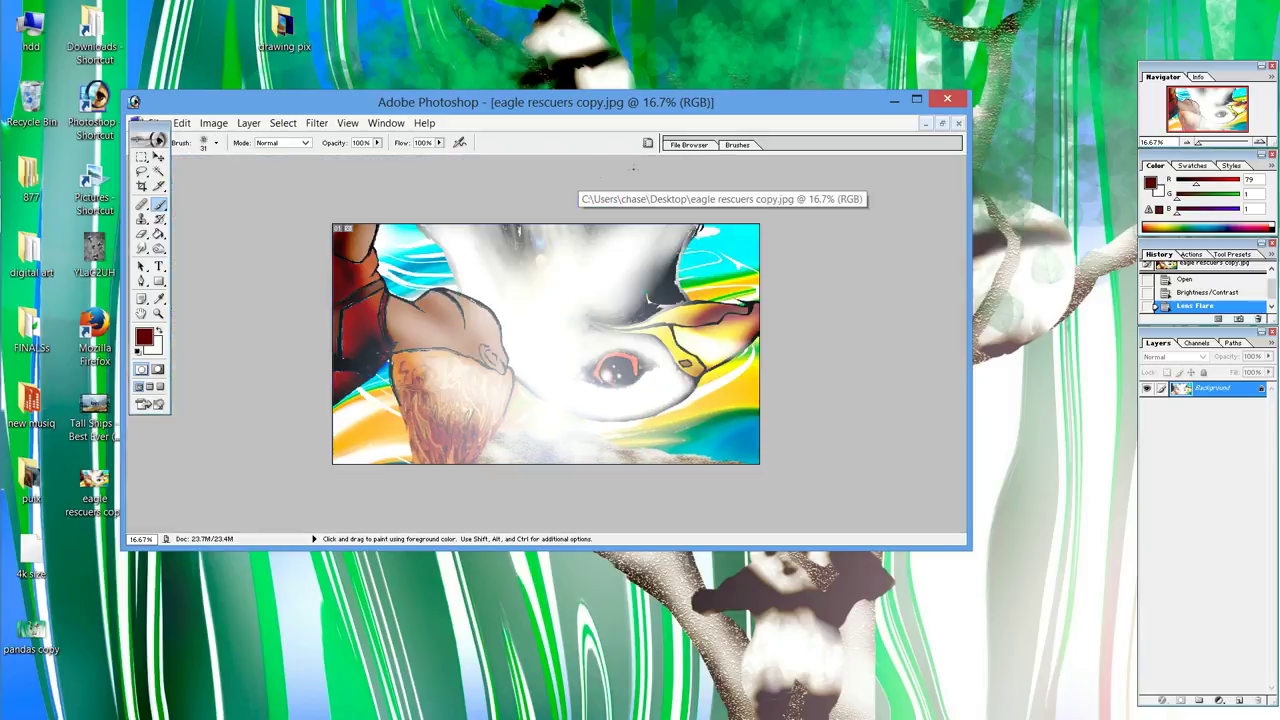
left_click(916, 100)
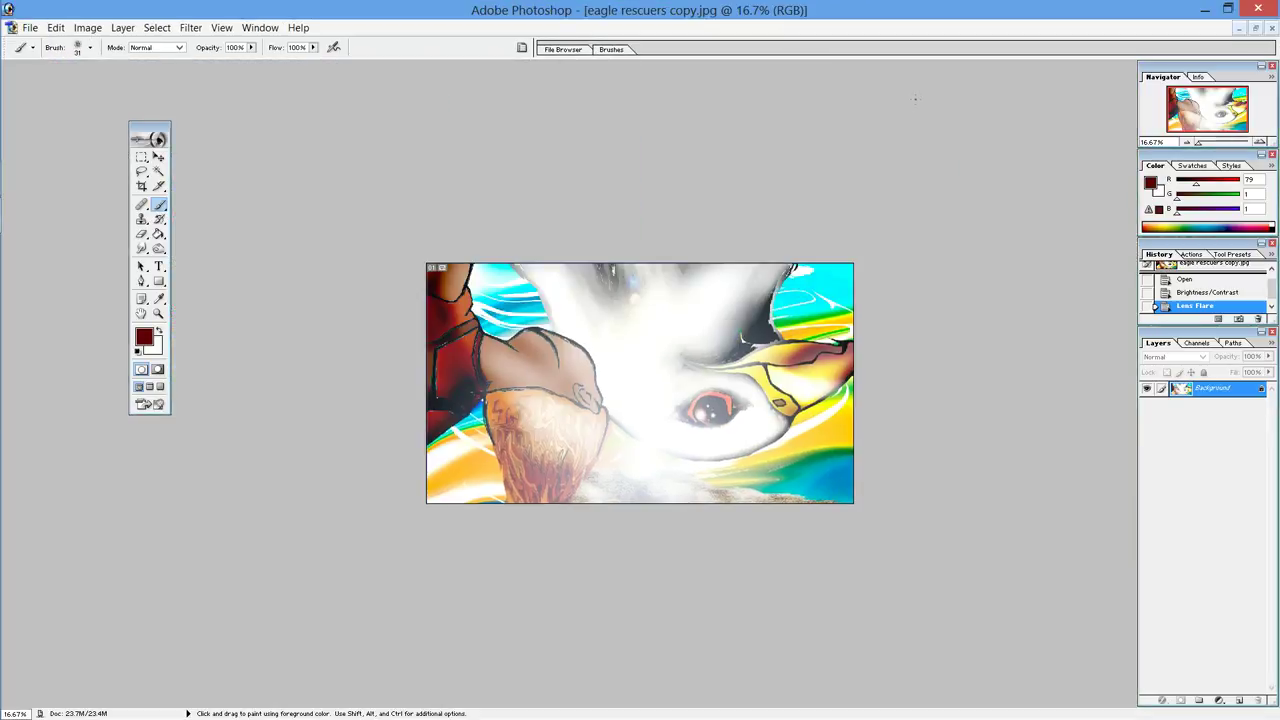
Step: Zoom the canvas to 33.3% and undo the 105mm Prime lens flare
key("ctrl+plus")
key("ctrl+plus")
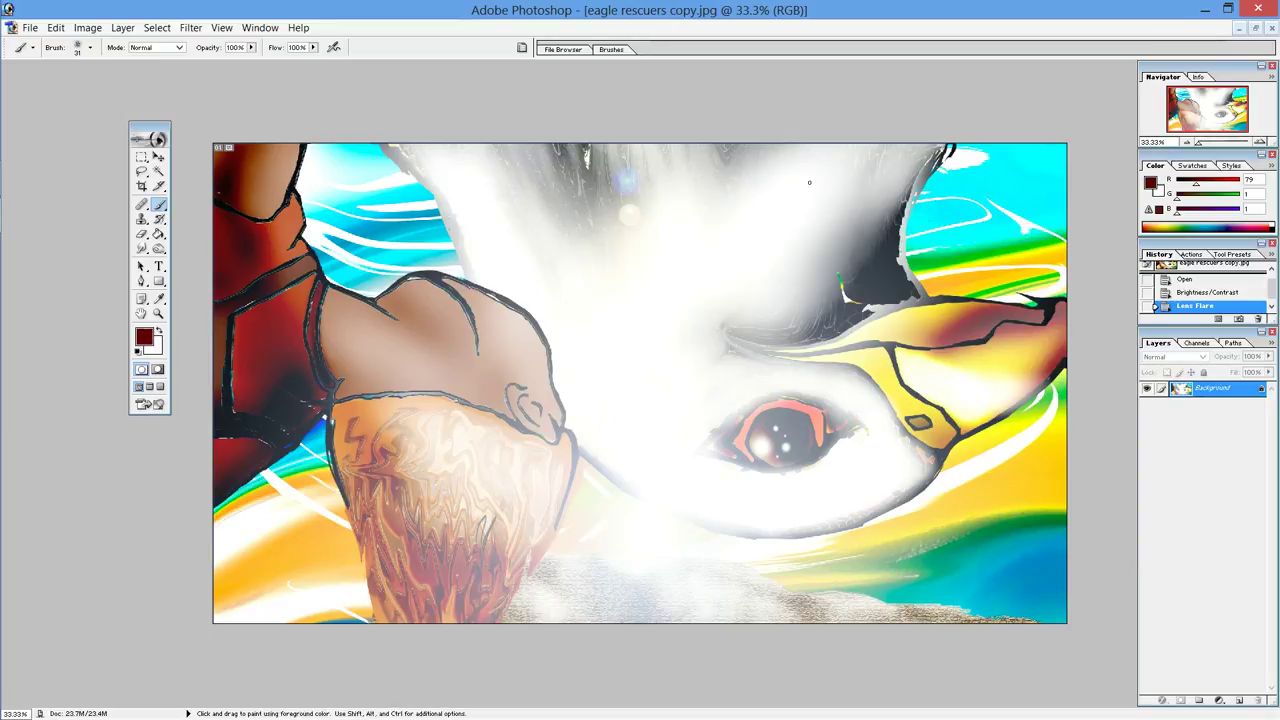
left_click(56, 27)
left_click(100, 44)
Step: Try a 50-300mm Zoom lens flare with a nudged centre, then step backward to remove it
left_click(190, 27)
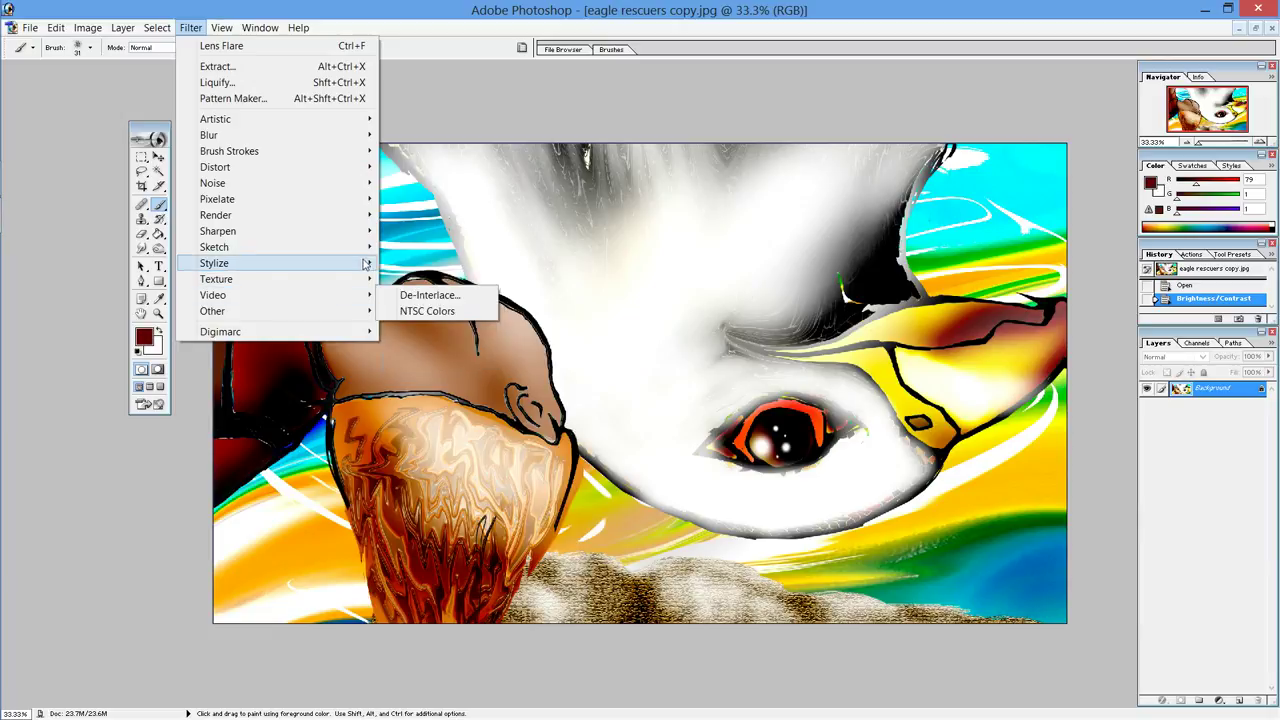
mouse_move(216, 215)
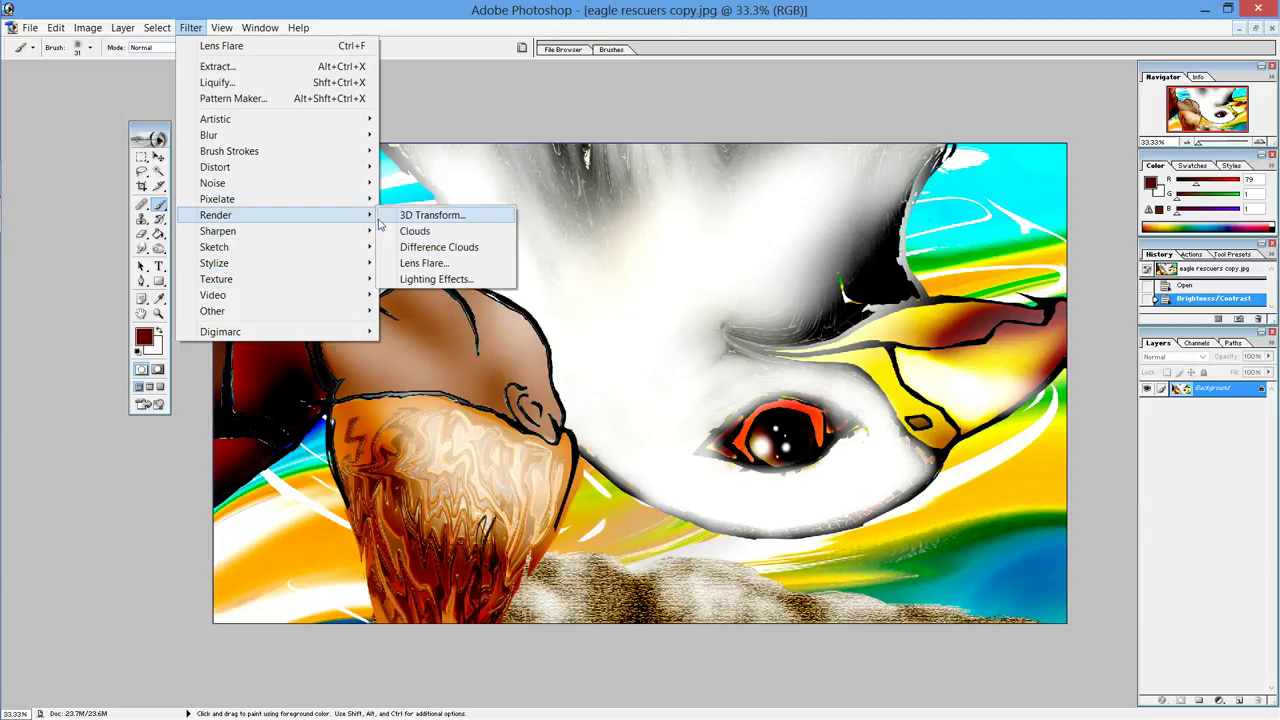
left_click(406, 263)
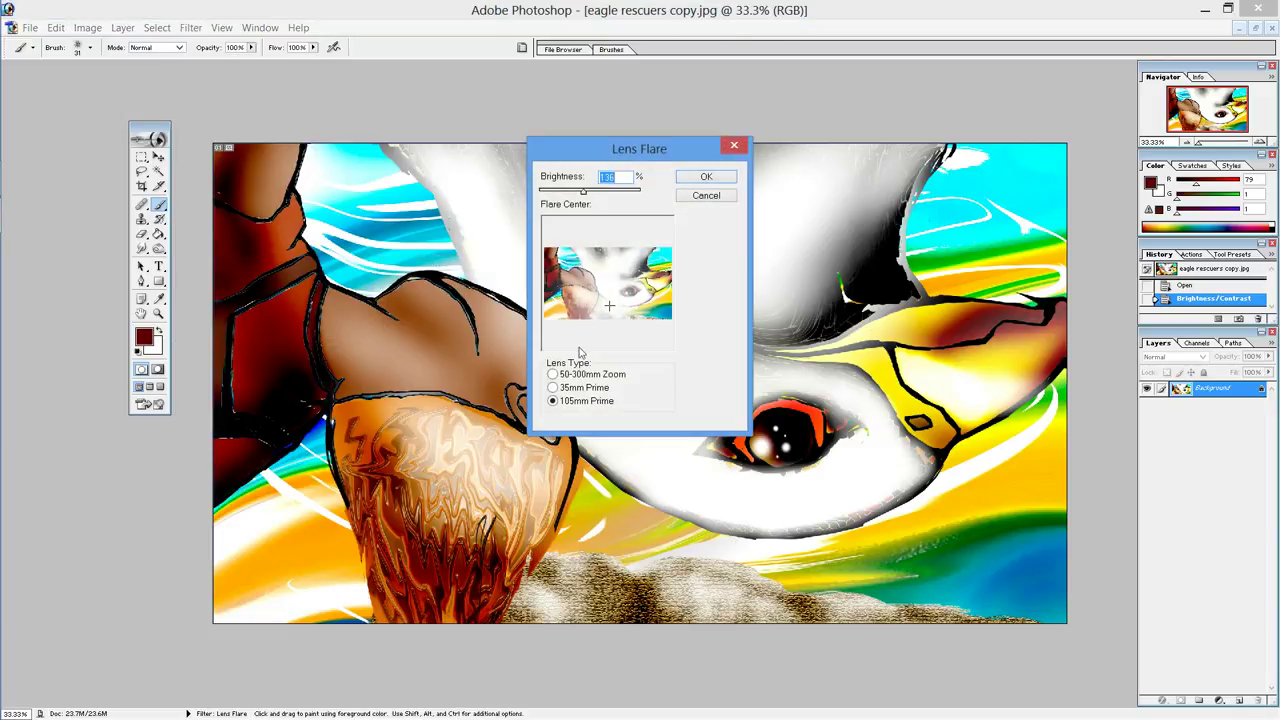
left_click(579, 377)
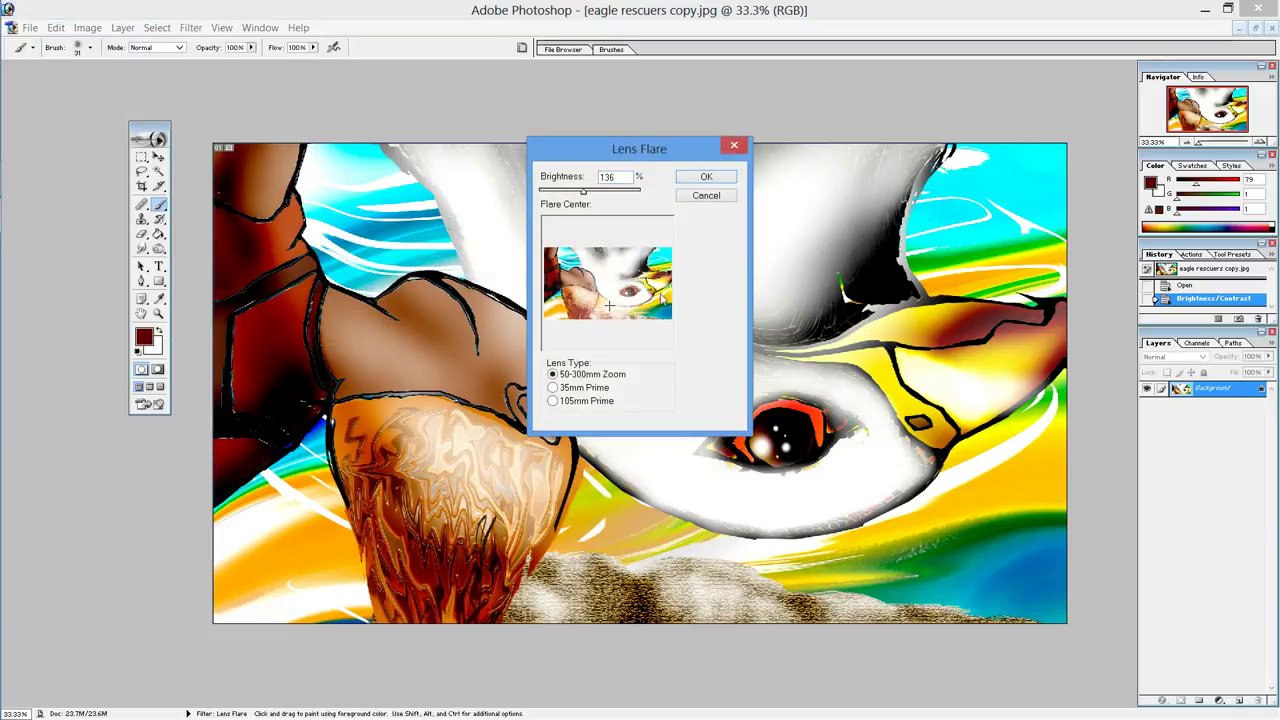
left_click(661, 293)
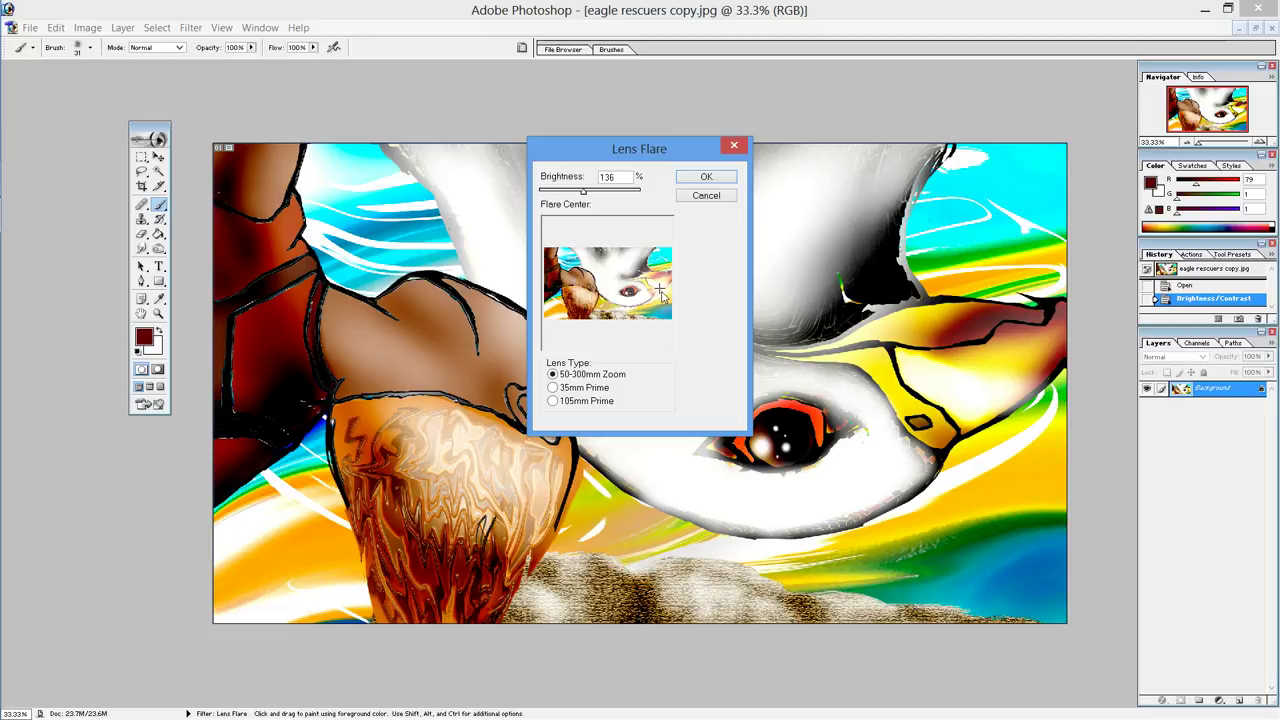
left_click_drag(661, 292, 657, 287)
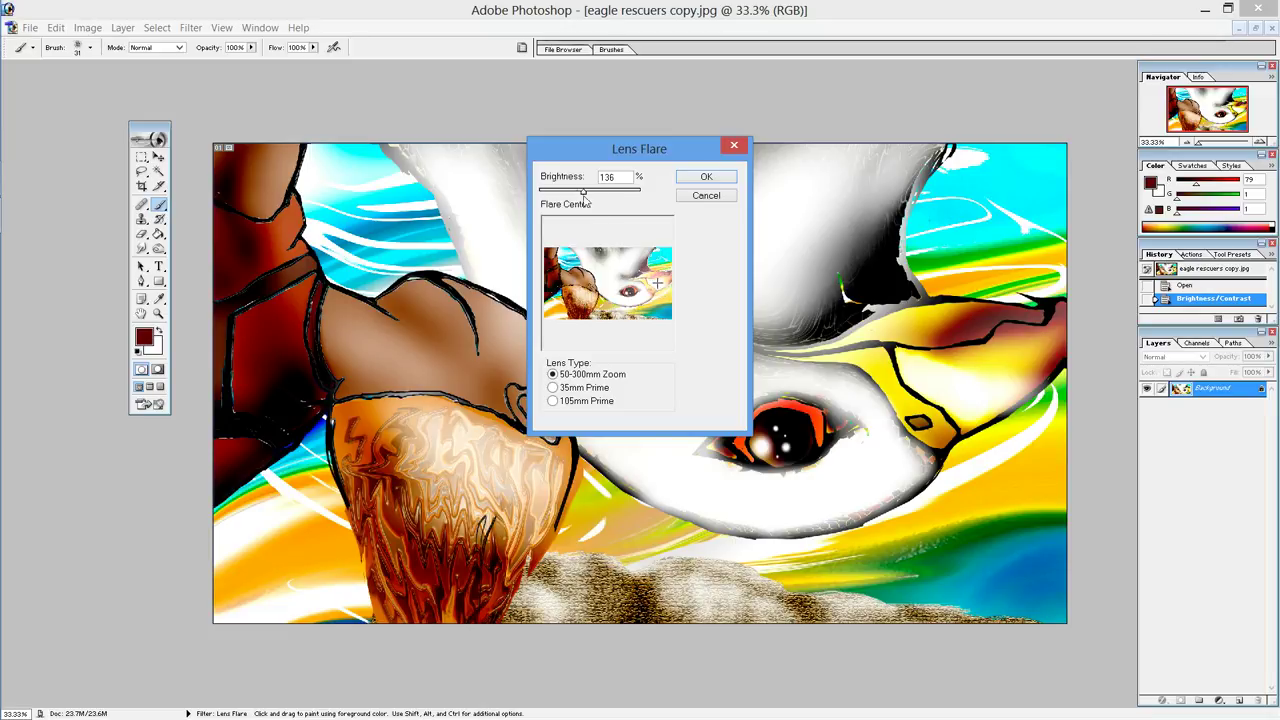
left_click(706, 177)
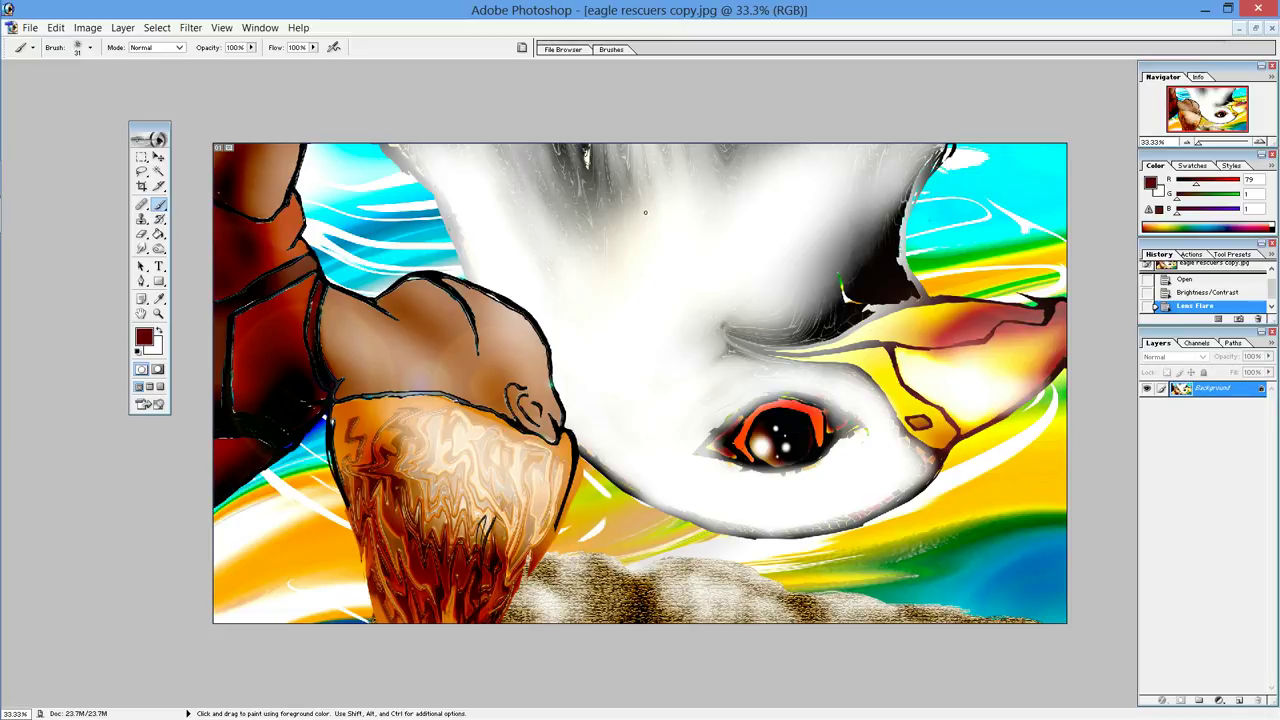
left_click(55, 27)
left_click(72, 77)
left_click(190, 27)
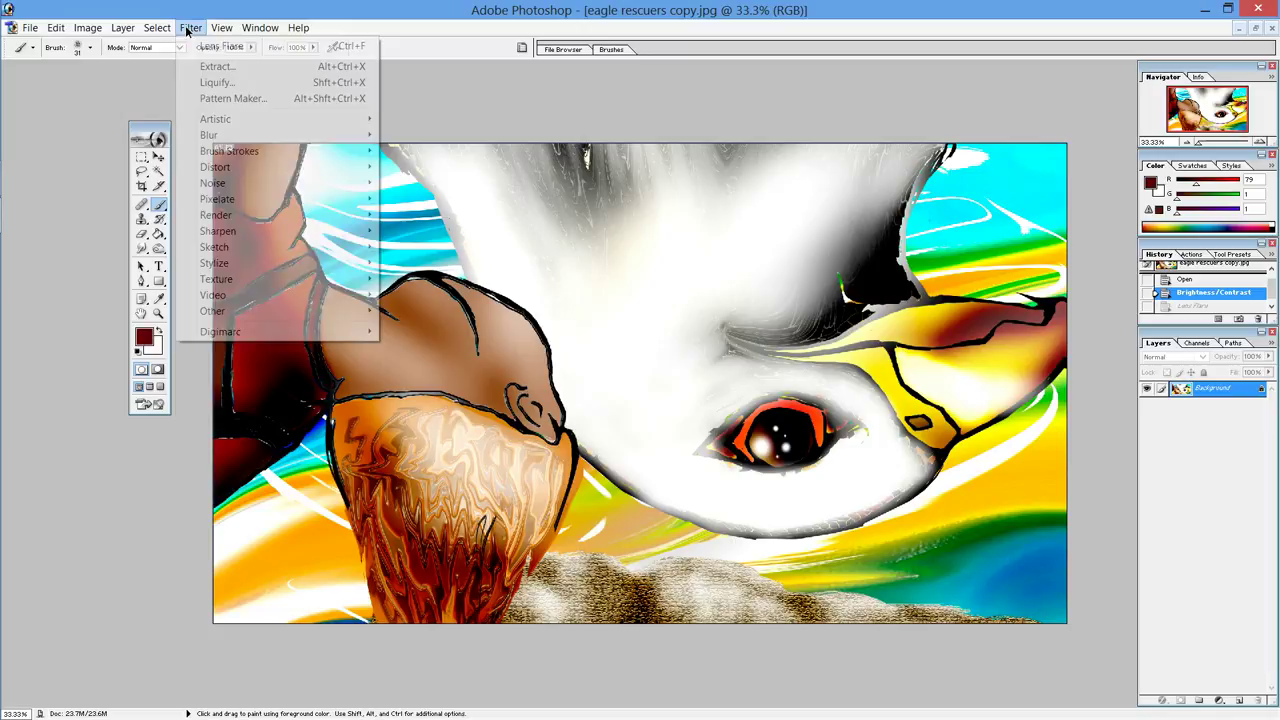
mouse_move(216, 215)
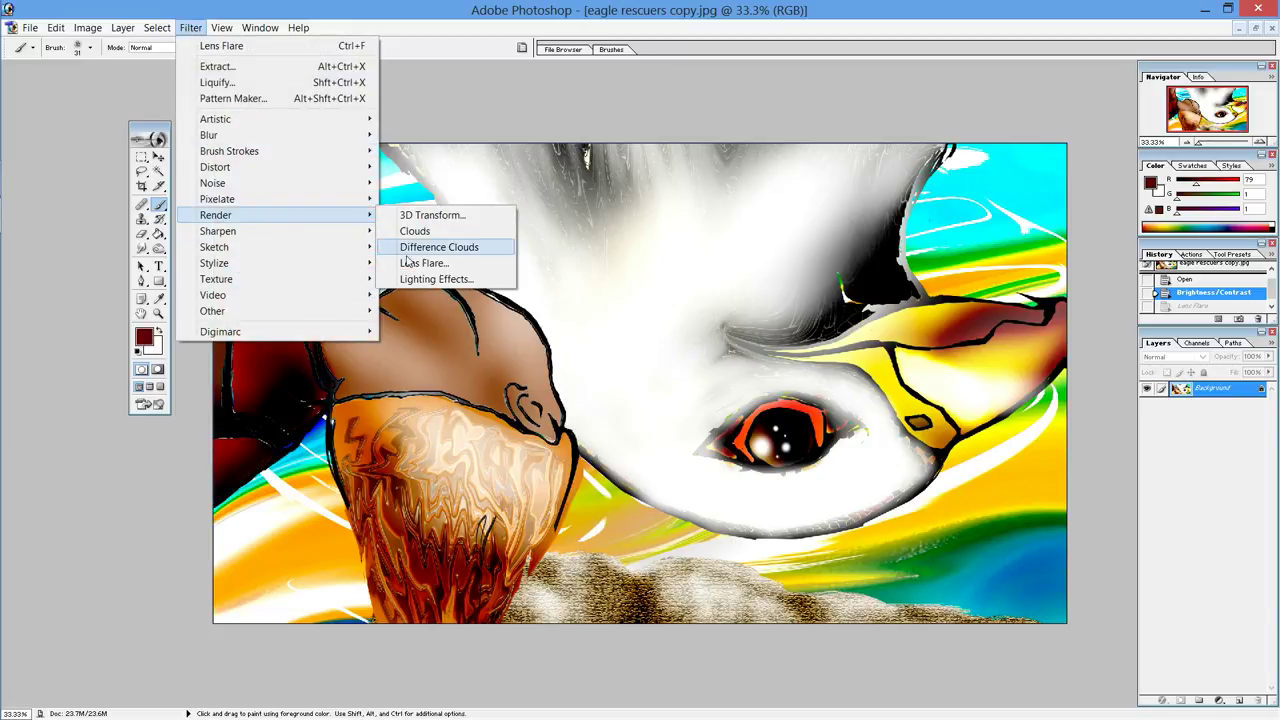
Step: Apply the 50-300mm Zoom lens flare with slightly adjusted brightness, then step back to remove it
left_click(414, 262)
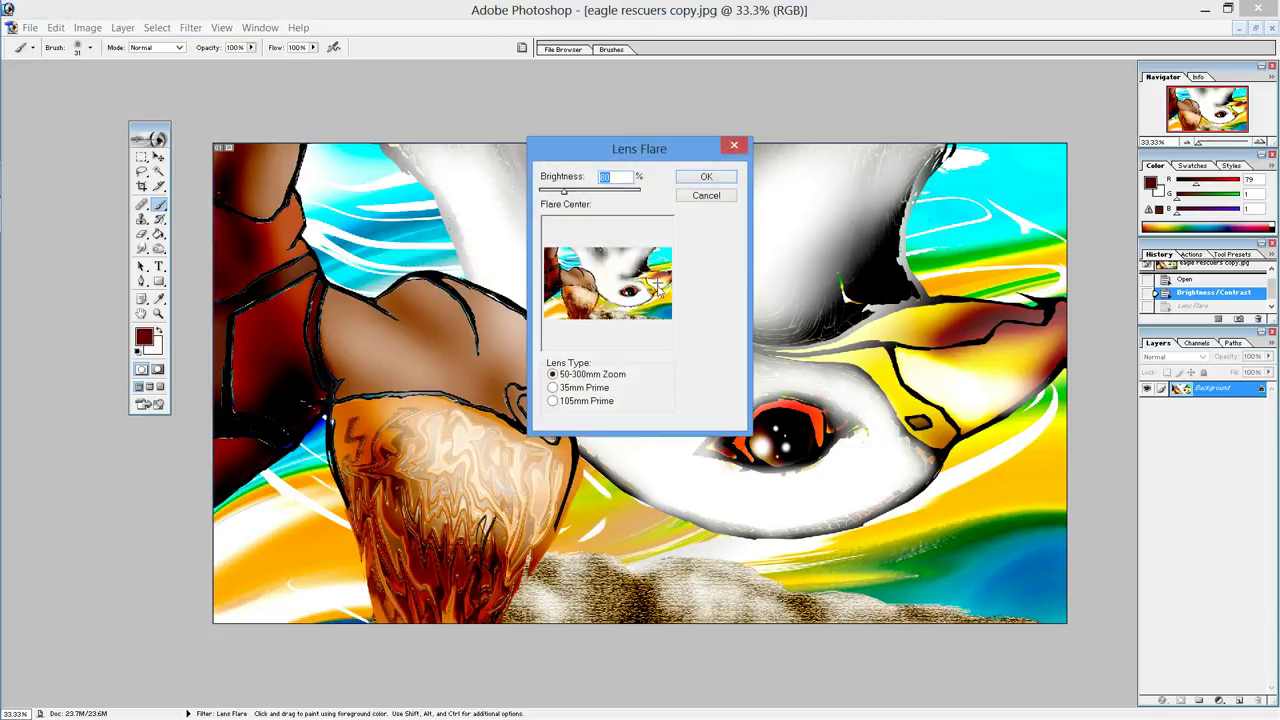
left_click_drag(574, 197, 577, 195)
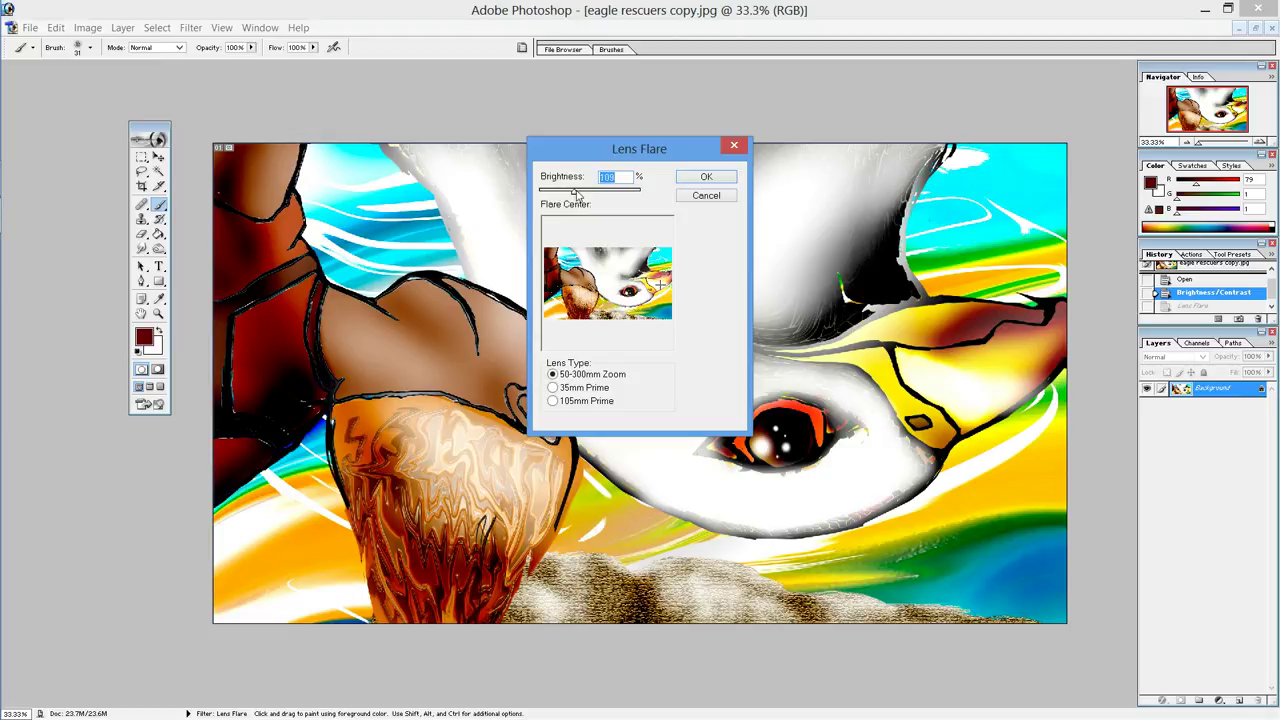
left_click(706, 177)
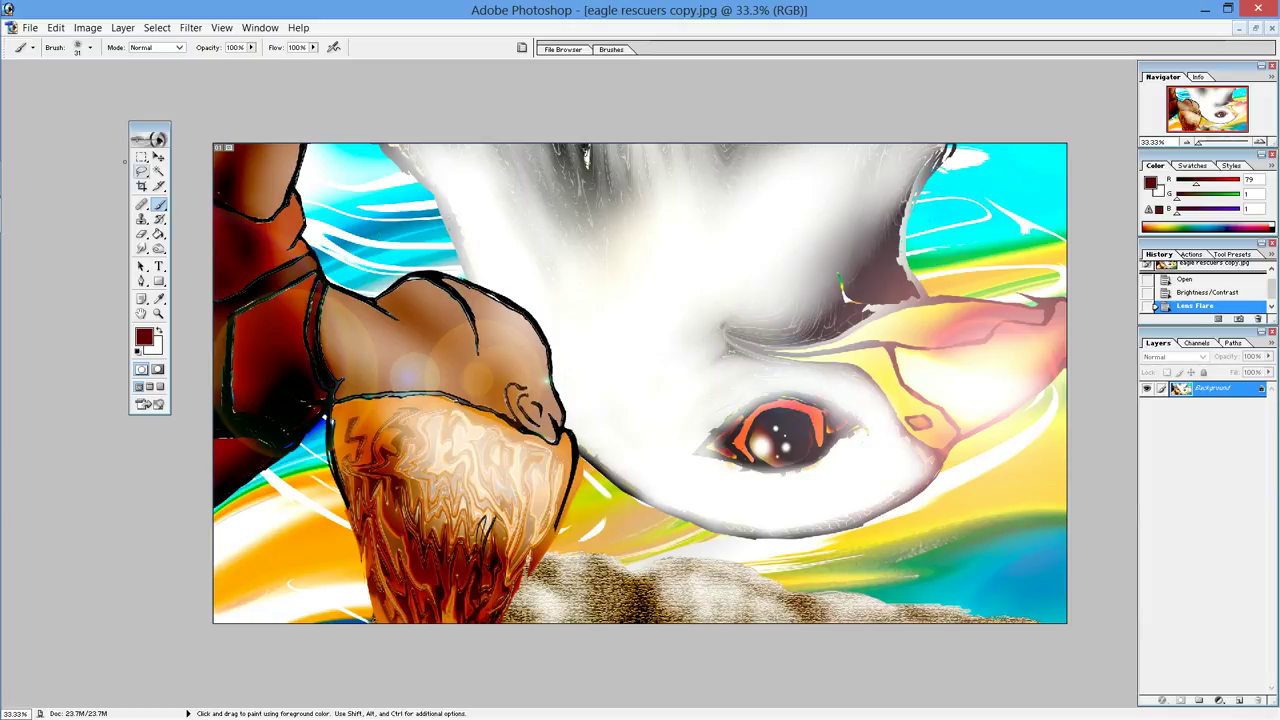
left_click(56, 27)
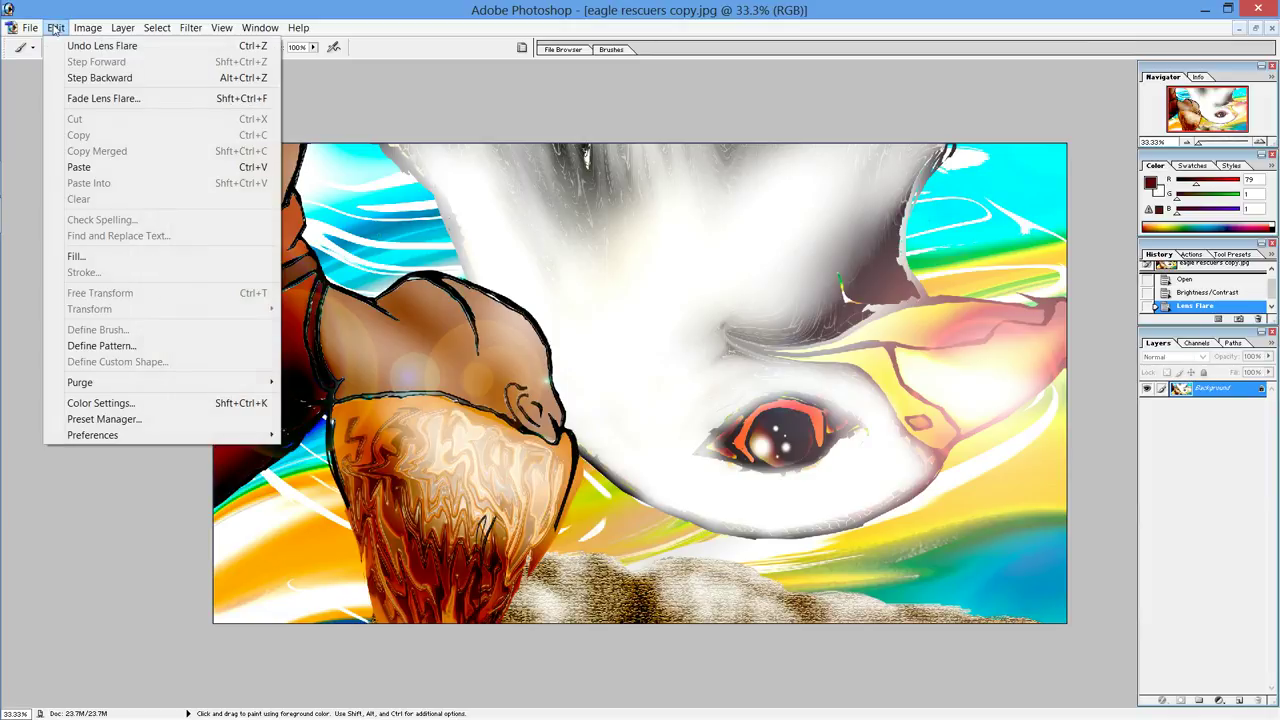
left_click(105, 77)
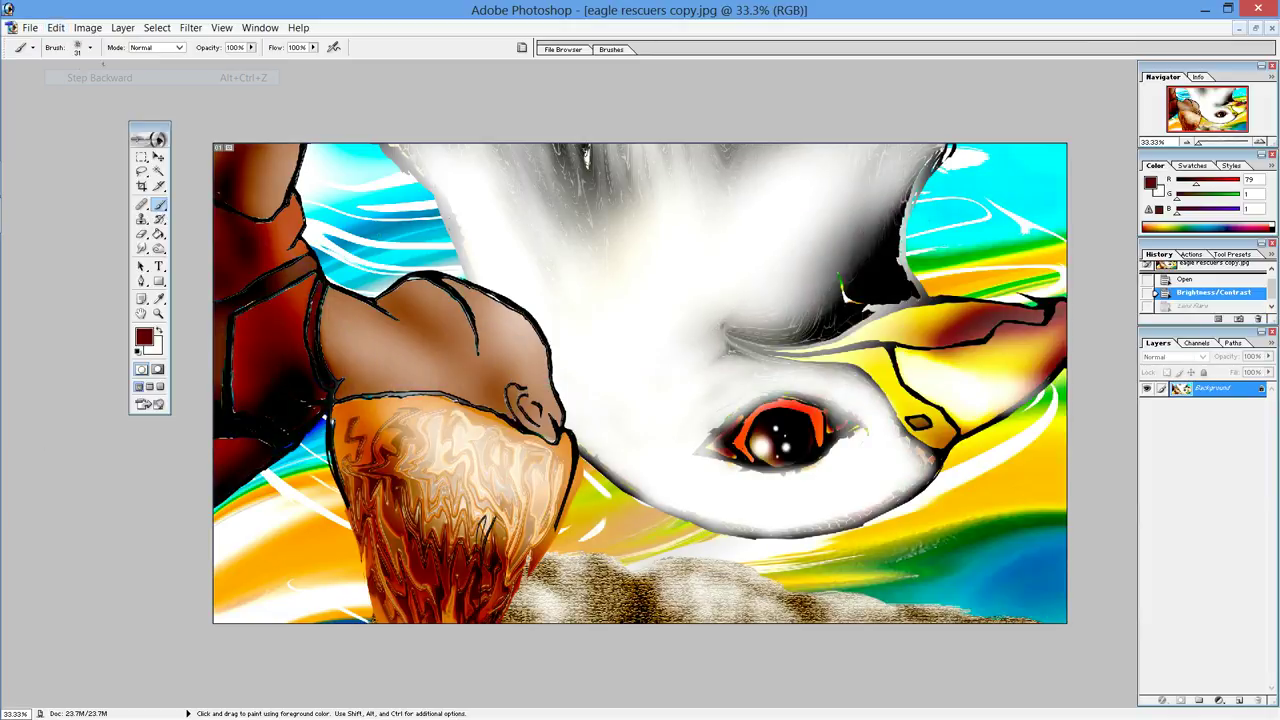
Step: Reapply the 50-300mm Zoom lens flare at 74% brightness
left_click(190, 28)
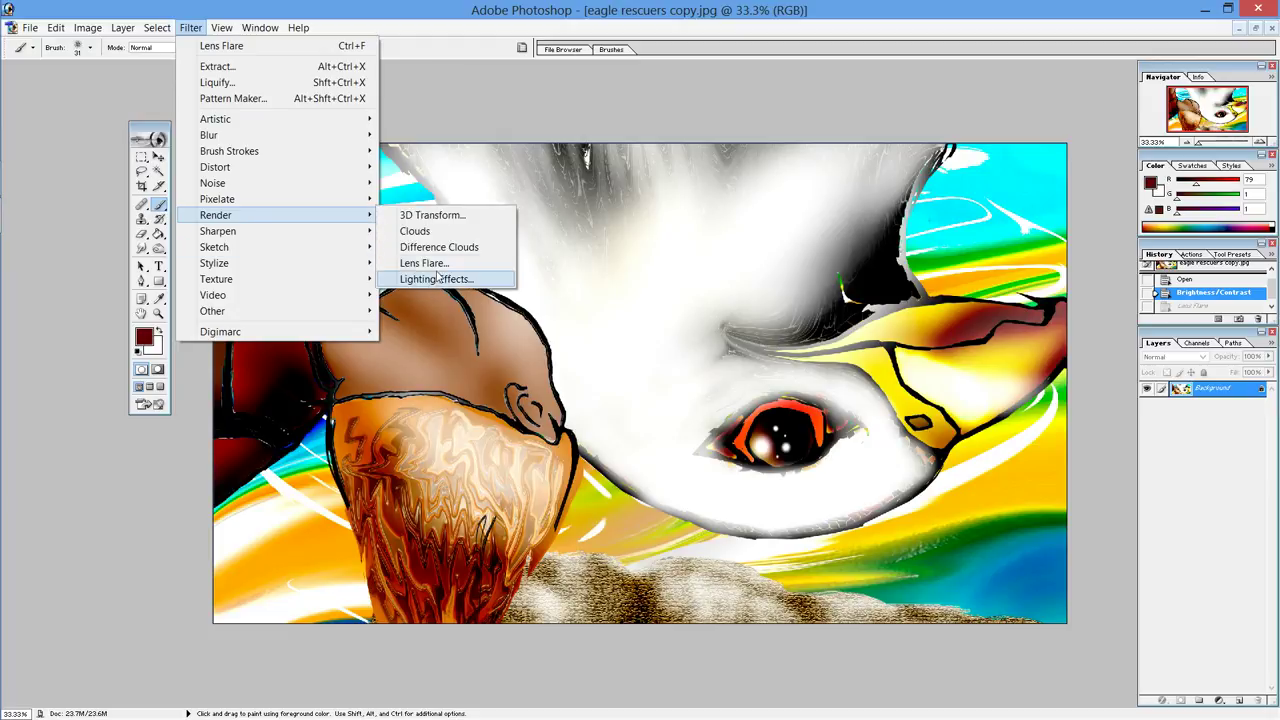
left_click(424, 263)
left_click_drag(583, 191, 564, 193)
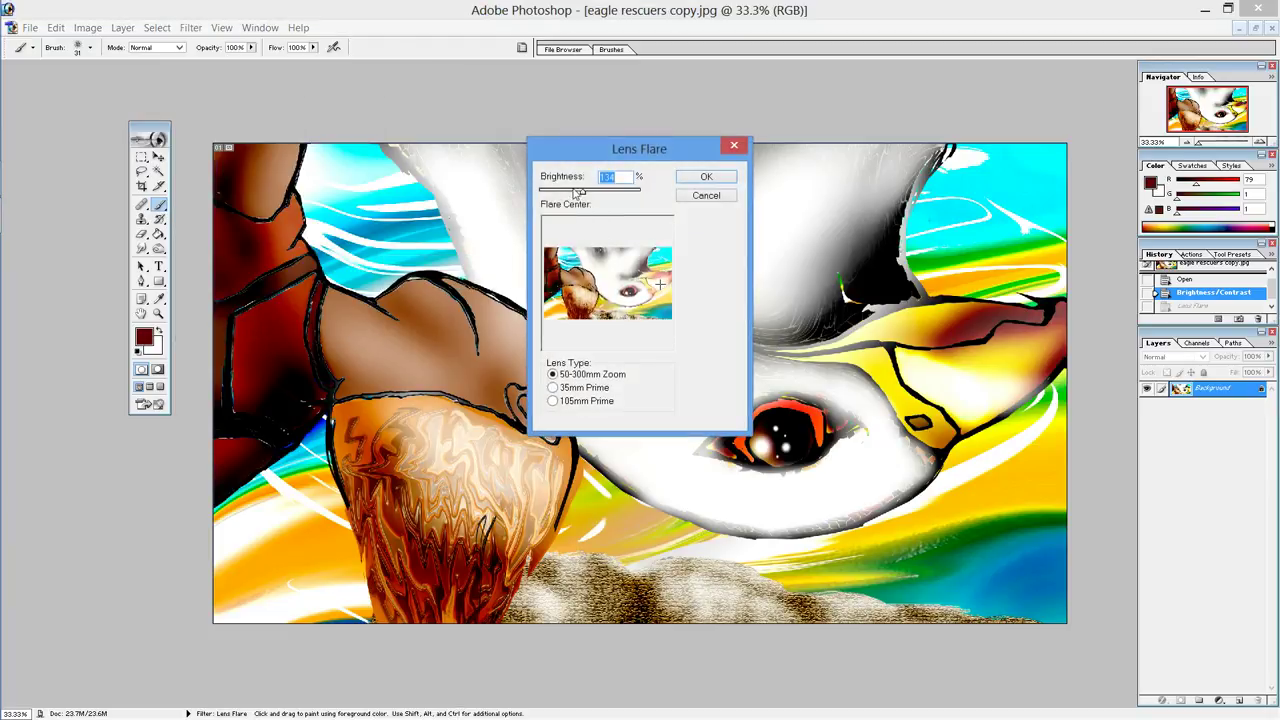
left_click(704, 176)
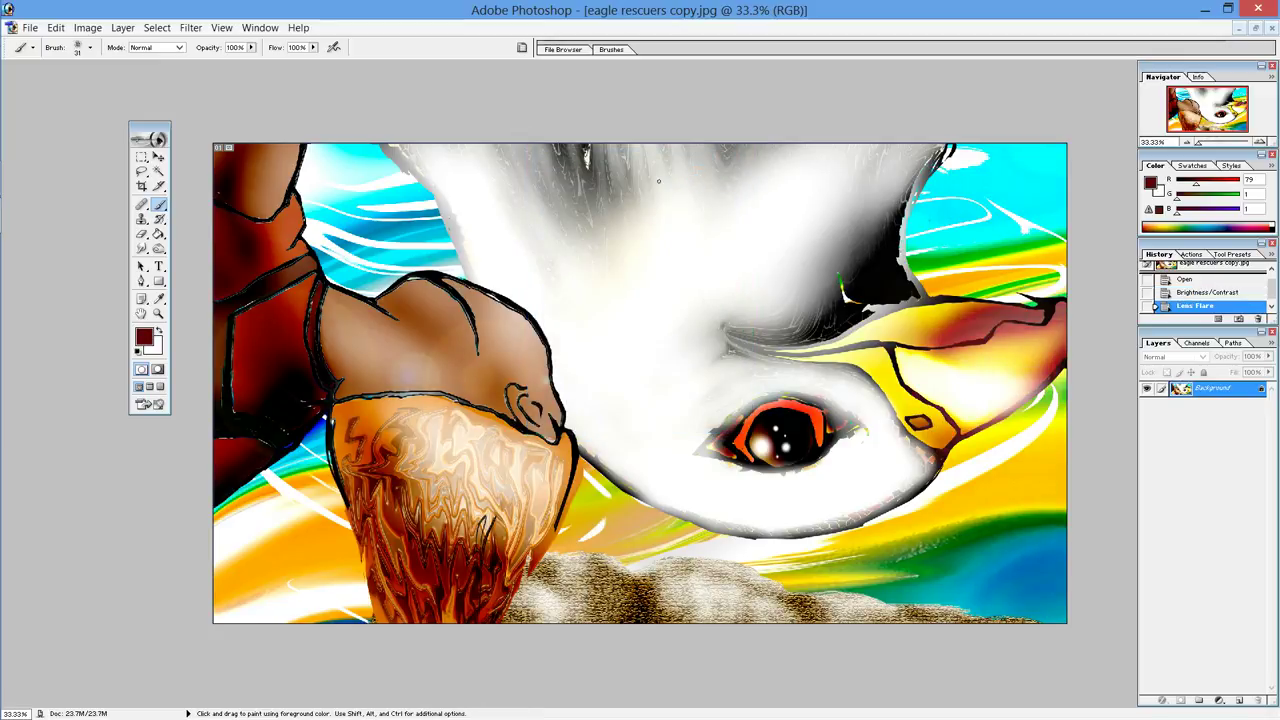
left_click(30, 28)
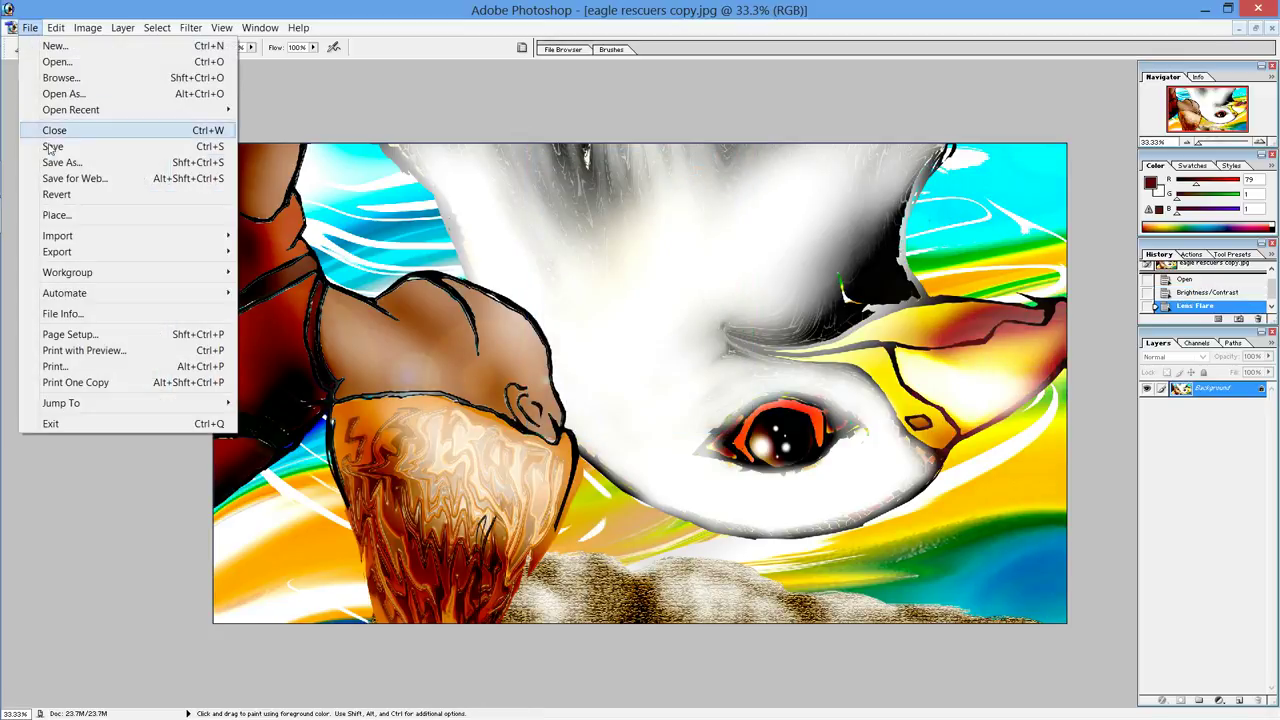
Step: Save the flared eagle rescuers copy.jpg and minimize Photoshop
left_click(53, 146)
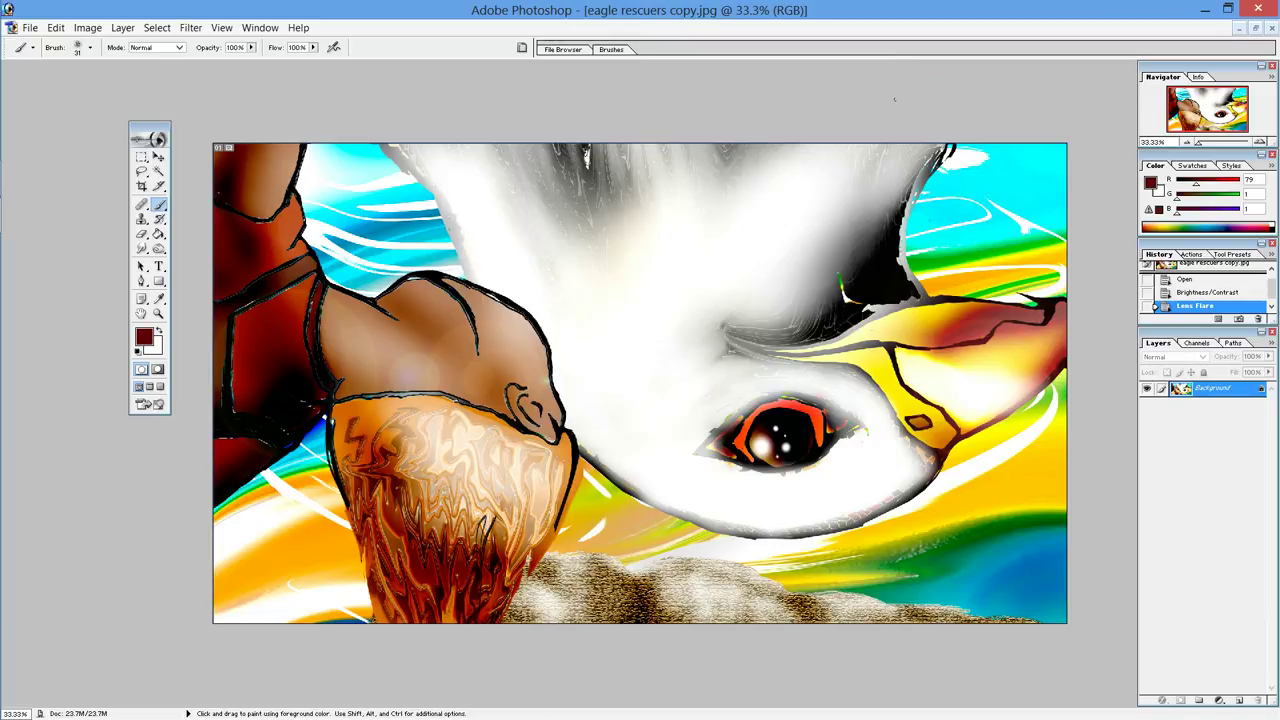
left_click(1205, 9)
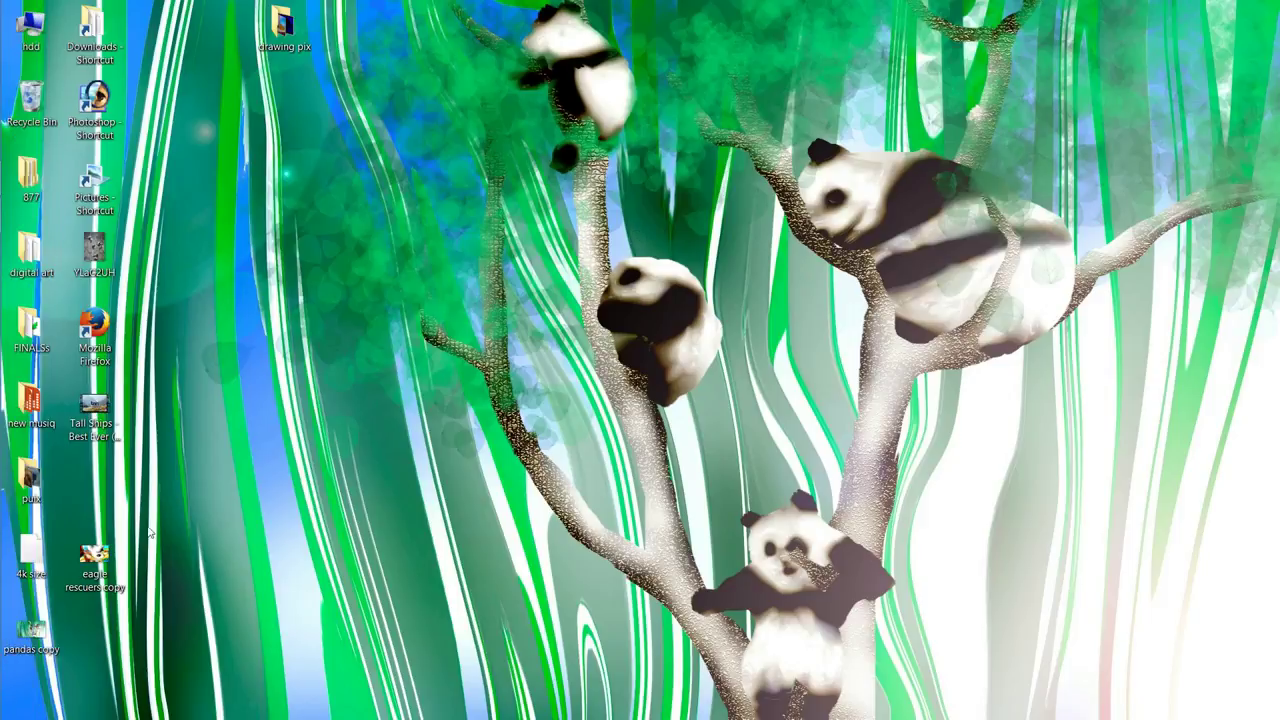
Step: Set eagle rescuers copy.jpg as the desktop background, then bring up XSplit's View menu
right_click(116, 565)
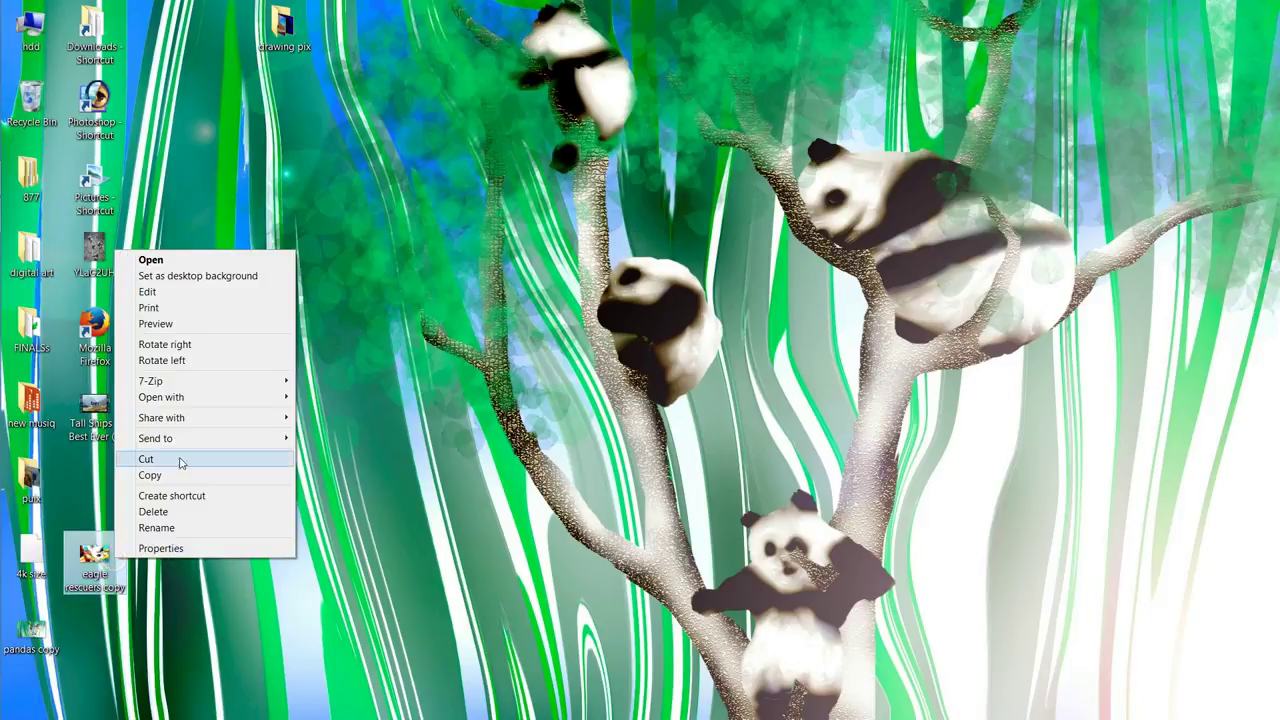
left_click(247, 280)
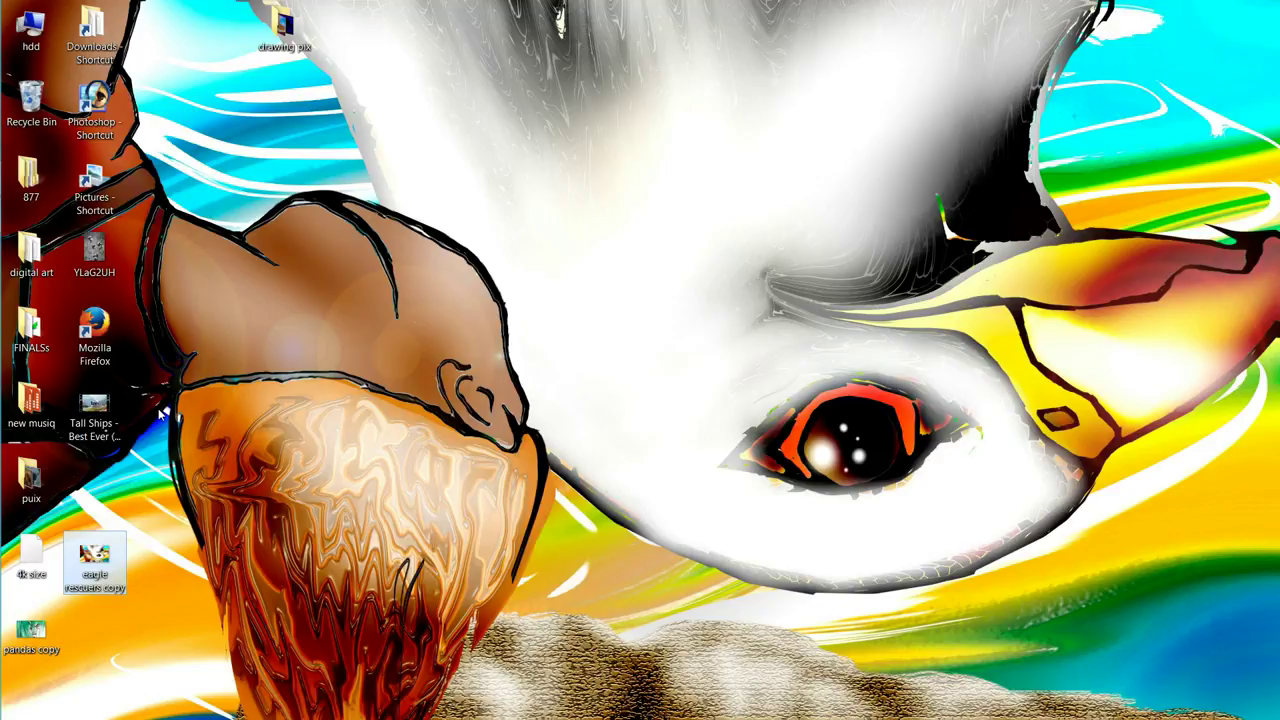
mouse_move(20, 214)
left_click(43, 184)
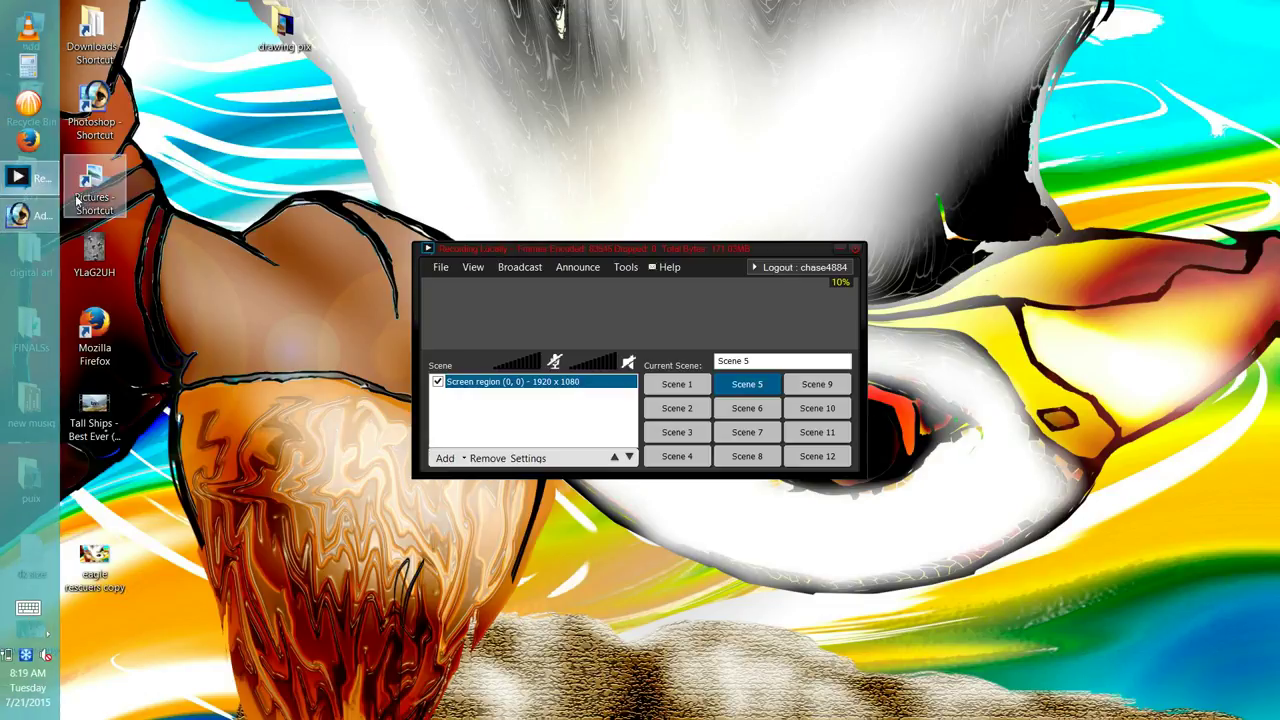
left_click(520, 268)
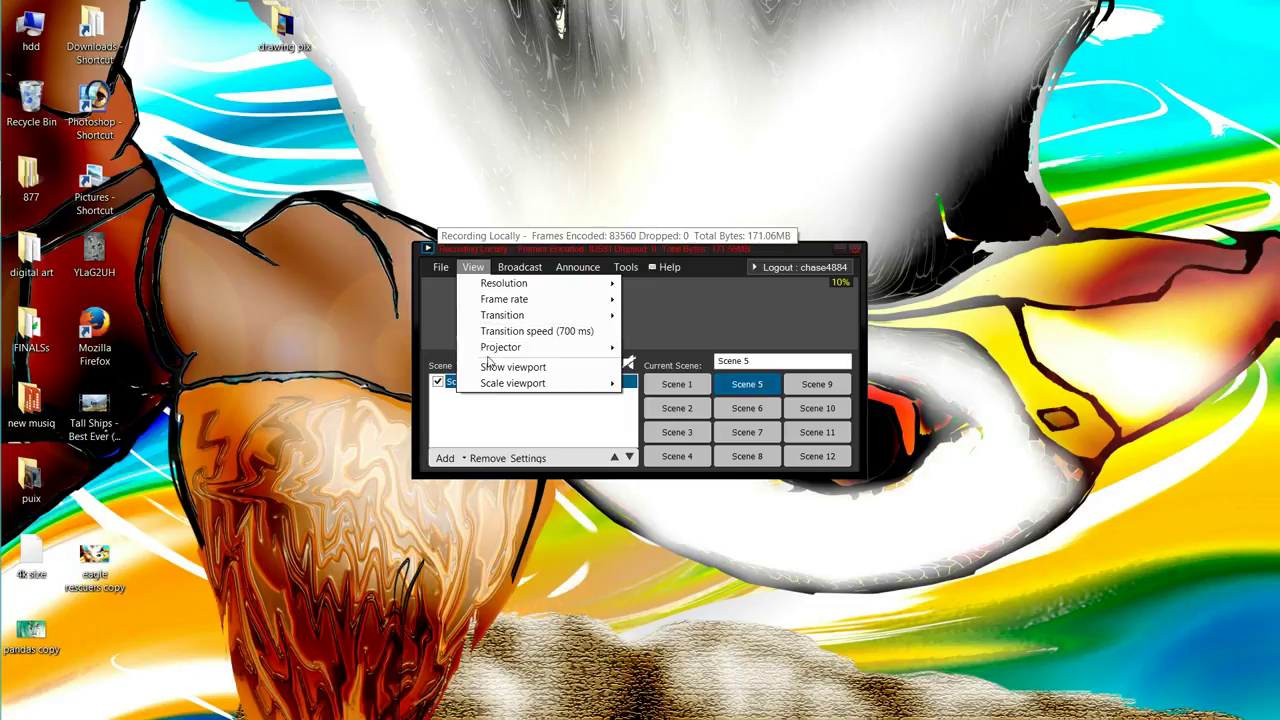